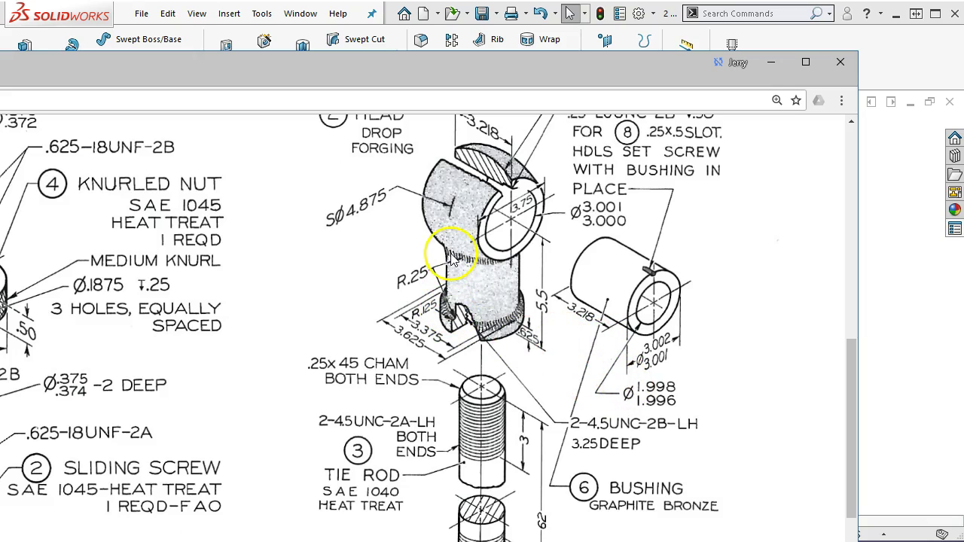
- Return to the SOLIDWORKS part and fillet the base flange's outer upper edge with a 0.125 in radius
{"action": "left_click_drag", "start_coordinate": [362, 66], "coordinate": [963, 221]}
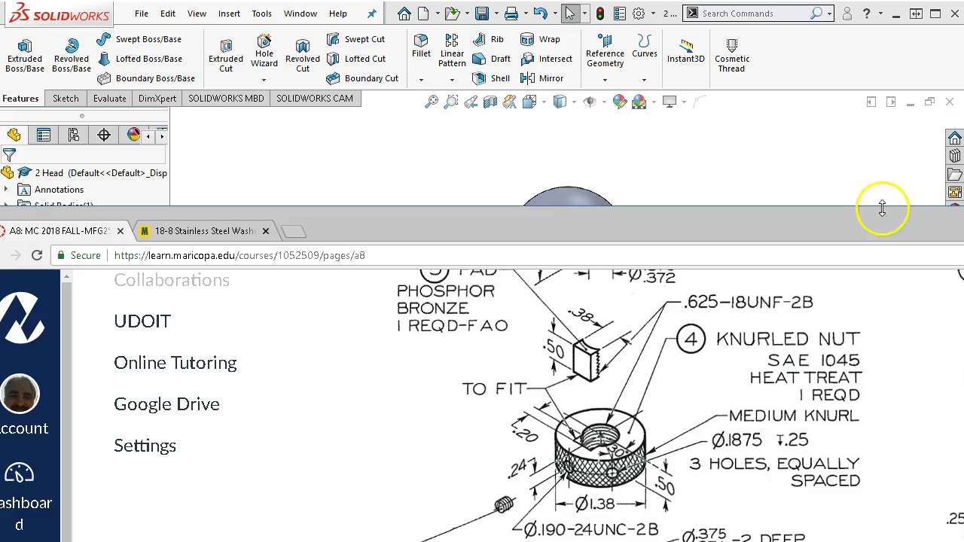
{"action": "left_click", "coordinate": [883, 207]}
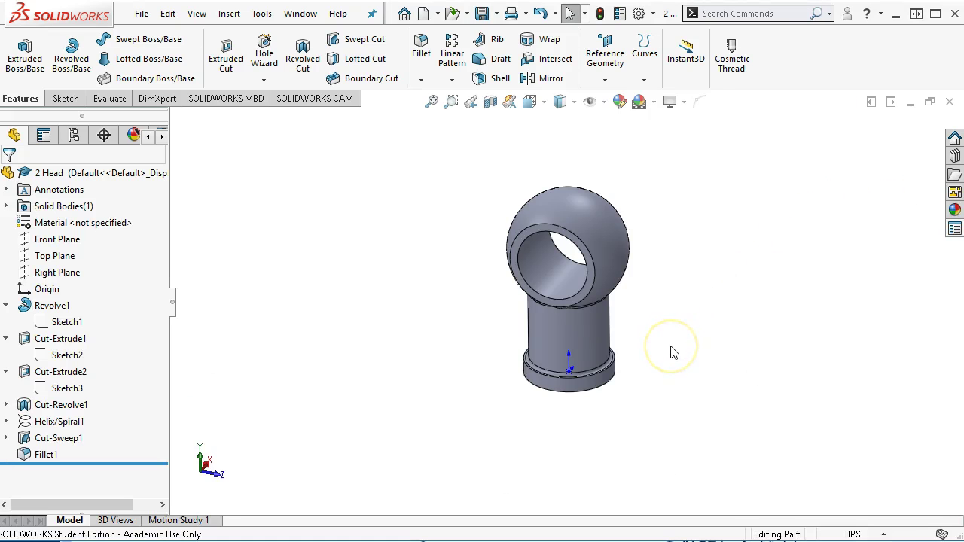
{"action": "scroll", "coordinate": [552, 357], "scroll_direction": "down", "scroll_amount": 5}
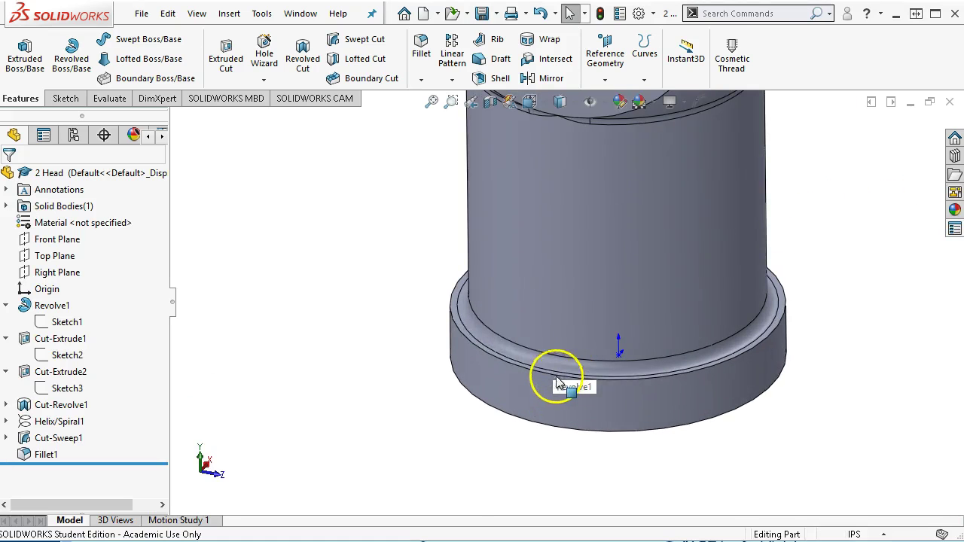
{"action": "left_click", "coordinate": [456, 336]}
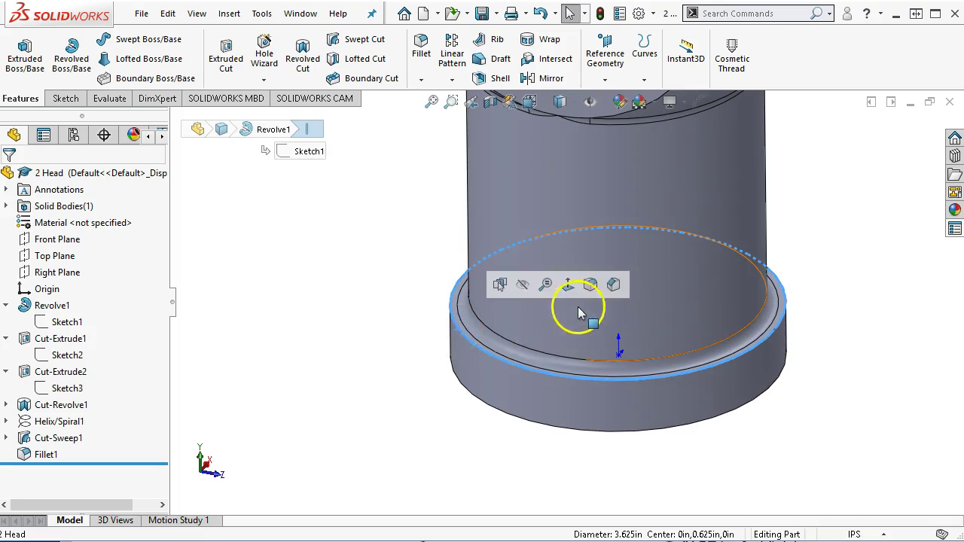
{"action": "left_click", "coordinate": [591, 286]}
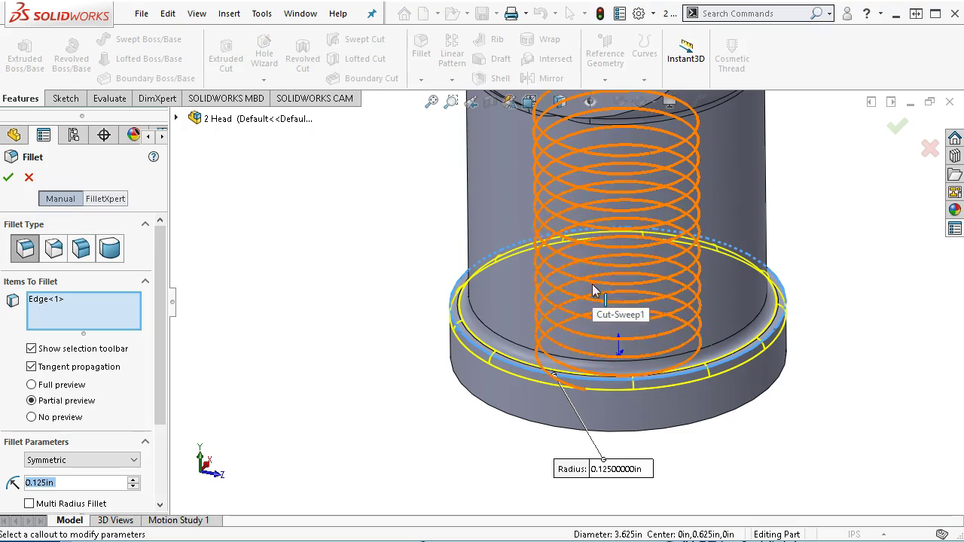
{"action": "left_click", "coordinate": [9, 177]}
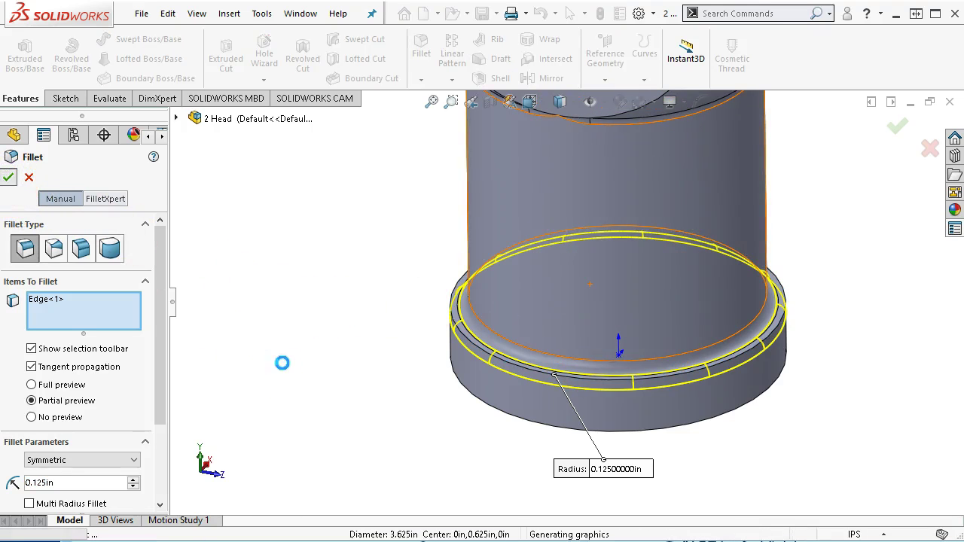
{"action": "scroll", "coordinate": [374, 375], "scroll_direction": "up", "scroll_amount": 3}
{"action": "middle_click_drag", "start_coordinate": [374, 374], "coordinate": [366, 295]}
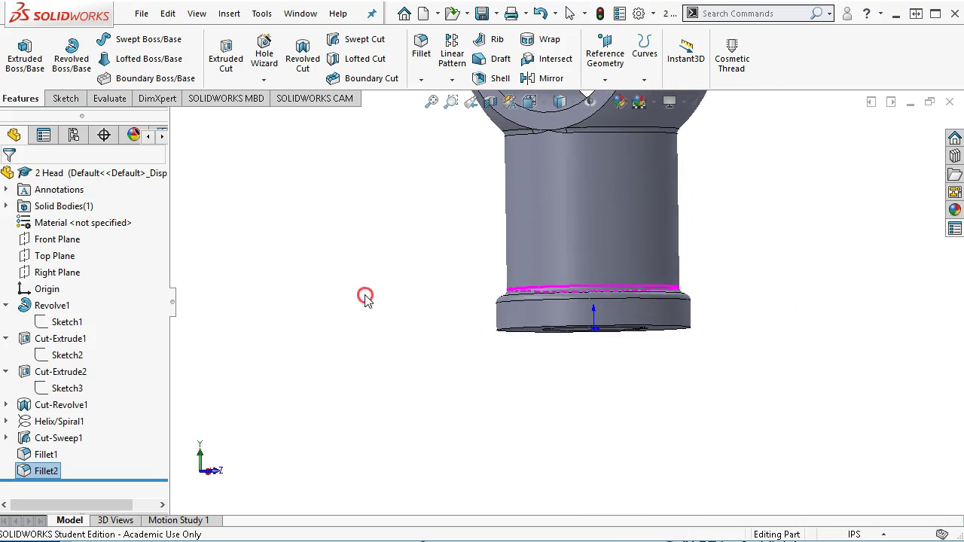
{"action": "scroll", "coordinate": [532, 234], "scroll_direction": "up", "scroll_amount": 1}
{"action": "middle_click_drag", "start_coordinate": [536, 236], "coordinate": [541, 215]}
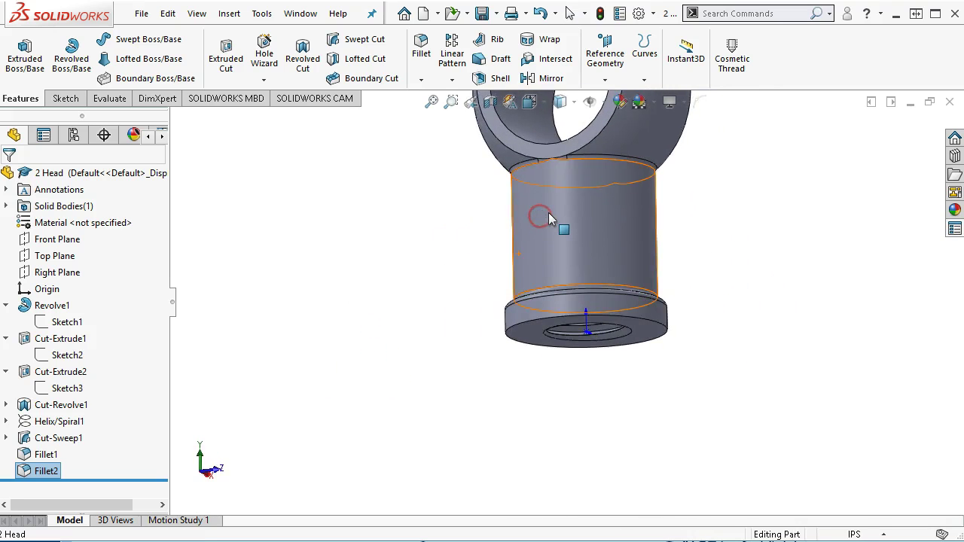
{"action": "scroll", "coordinate": [549, 211], "scroll_direction": "up", "scroll_amount": 1}
{"action": "left_click", "coordinate": [340, 374]}
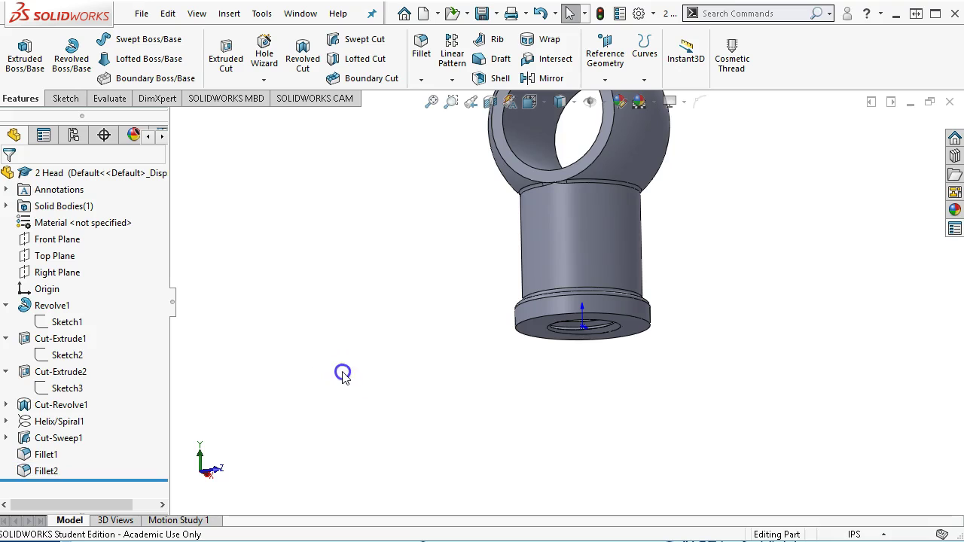
- Set the depth dimension in the revolved-cut hole's Sketch4 to 3.25 in and rebuild the part
{"action": "key", "text": "ctrl+1"}
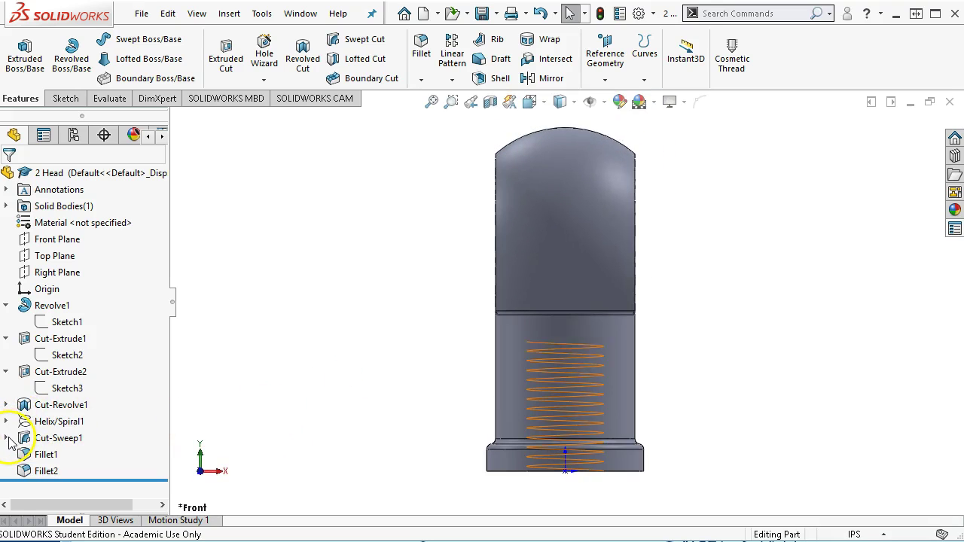
{"action": "left_click", "coordinate": [7, 405]}
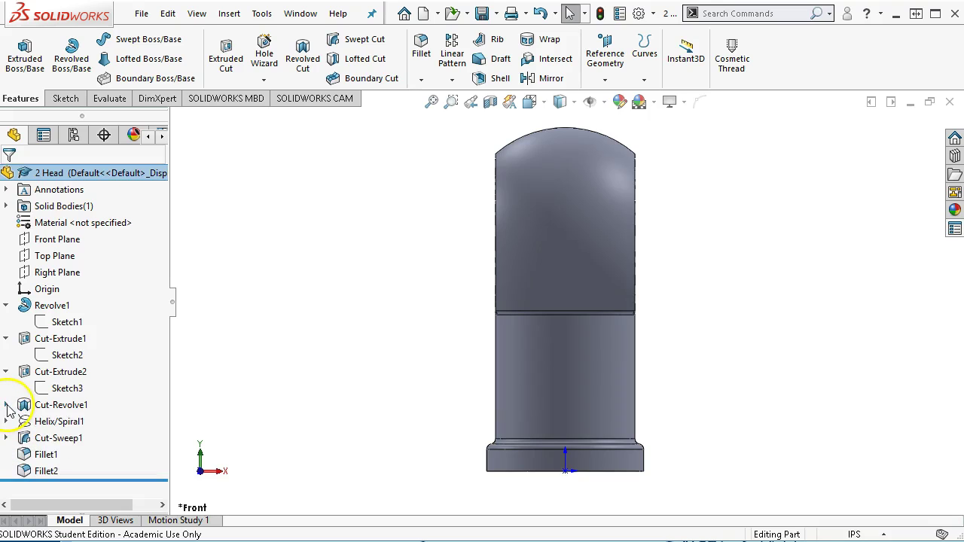
{"action": "left_click", "coordinate": [7, 405]}
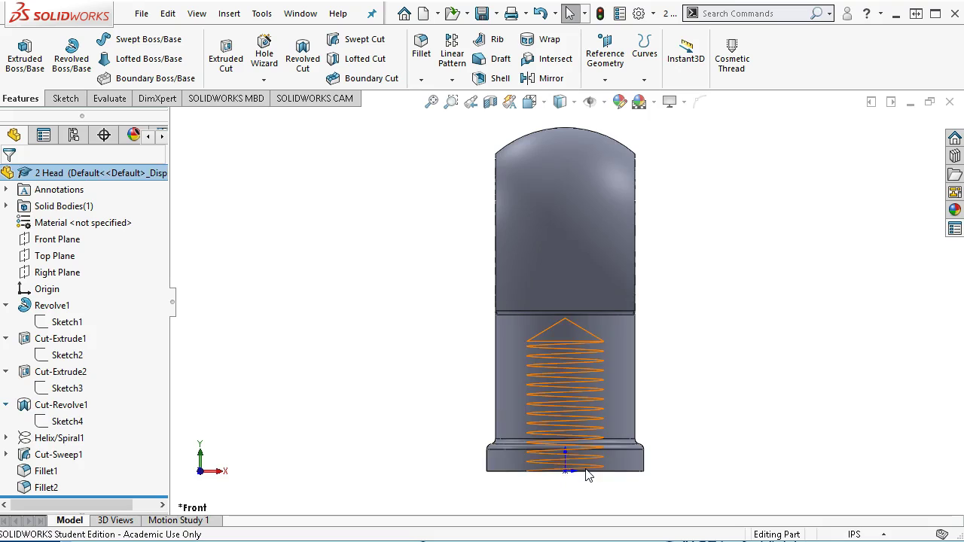
{"action": "left_click", "coordinate": [585, 473]}
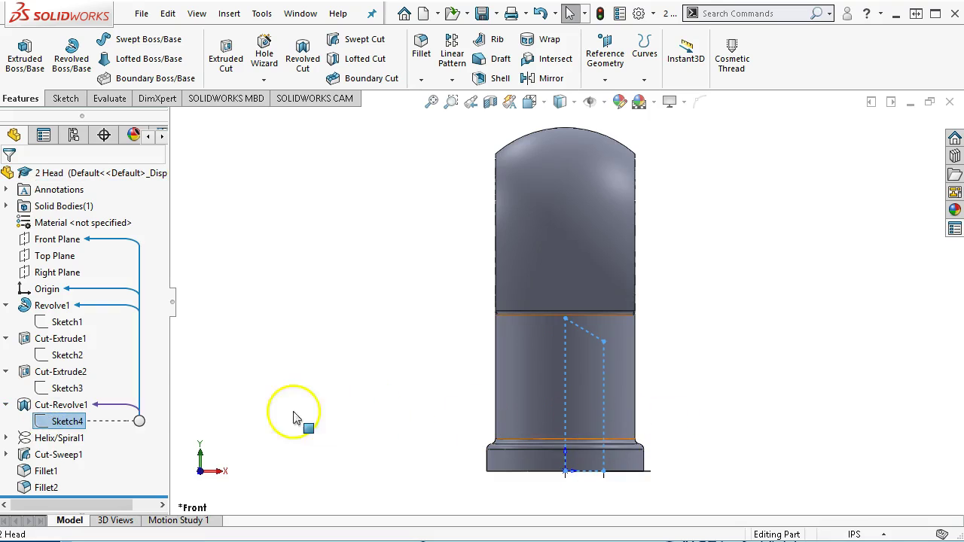
{"action": "left_click", "coordinate": [55, 424]}
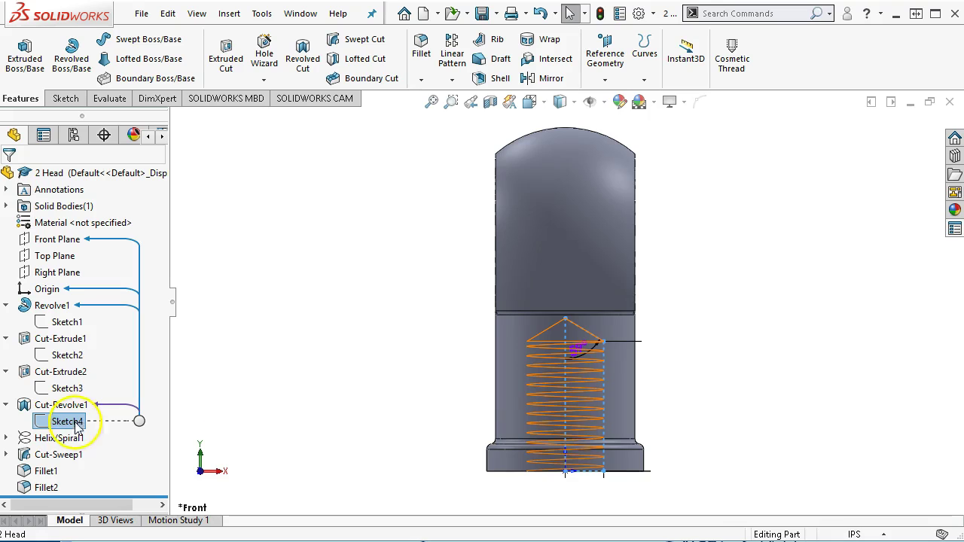
{"action": "double_click", "coordinate": [728, 389]}
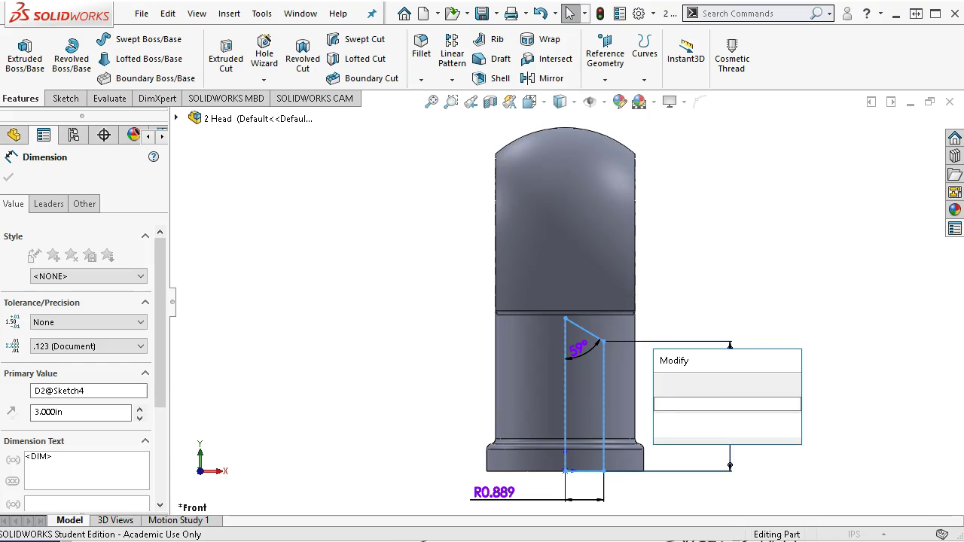
{"action": "type", "text": "3.25"}
{"action": "key", "text": "Return"}
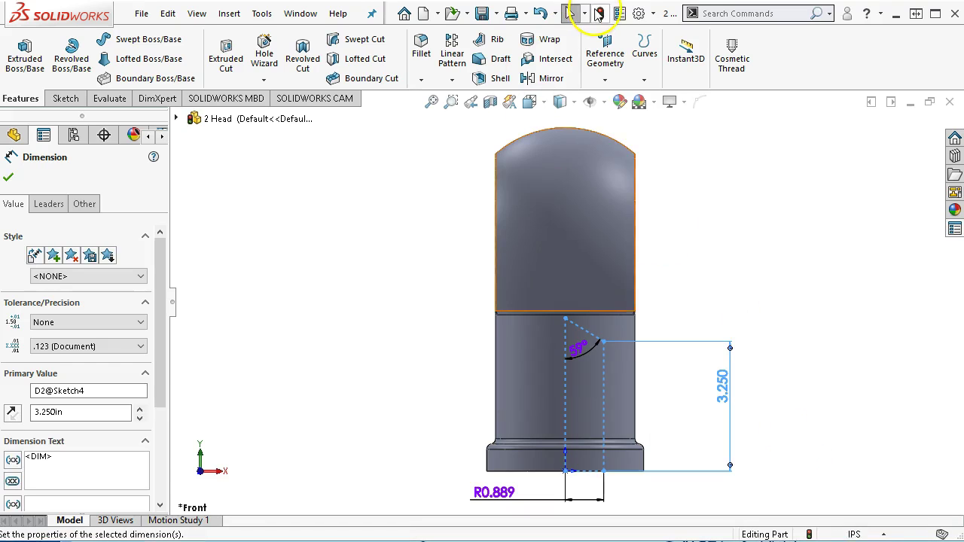
{"action": "left_click", "coordinate": [600, 13]}
{"action": "left_click", "coordinate": [722, 199]}
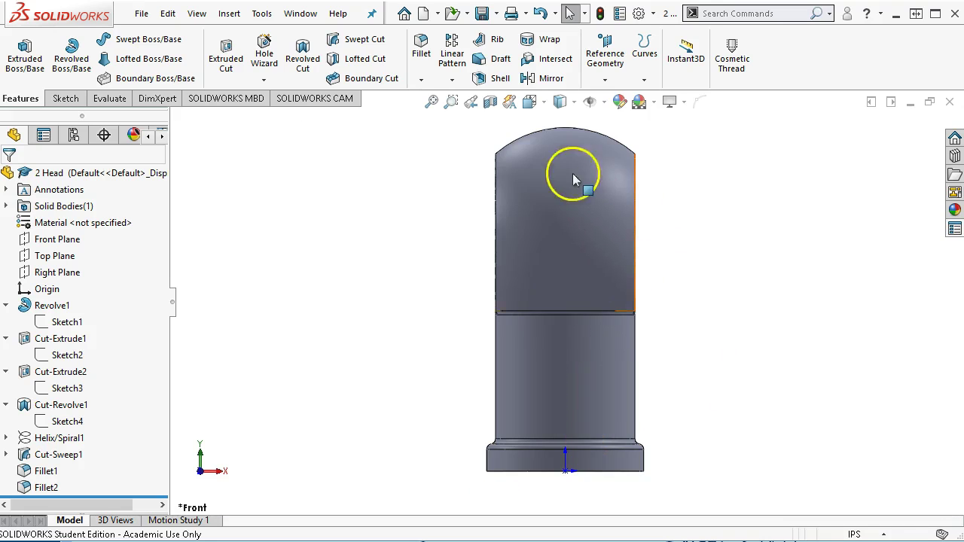
- Examine the threaded hole in a section view on the Front Plane, and turn the section view off
{"action": "left_click", "coordinate": [490, 101]}
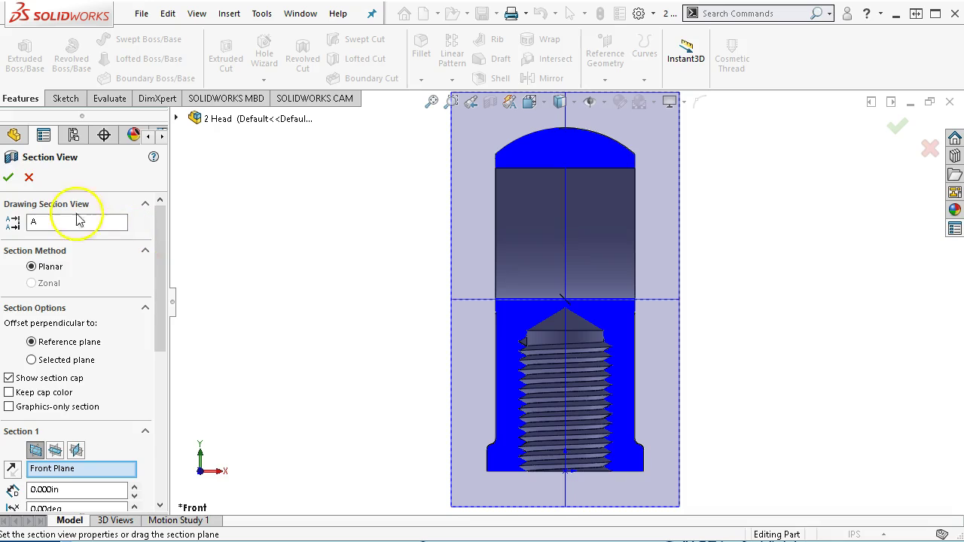
{"action": "left_click", "coordinate": [9, 177]}
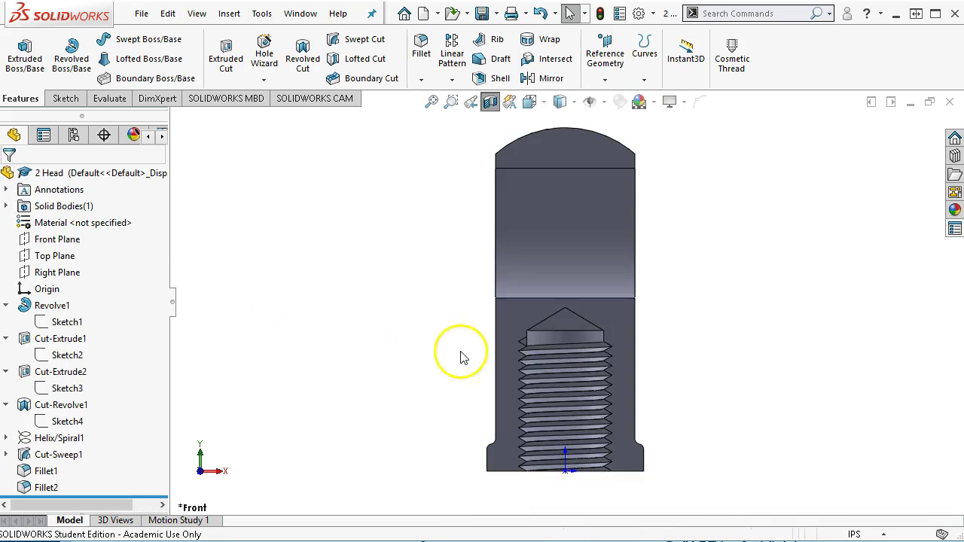
{"action": "scroll", "coordinate": [544, 363], "scroll_direction": "down", "scroll_amount": 1}
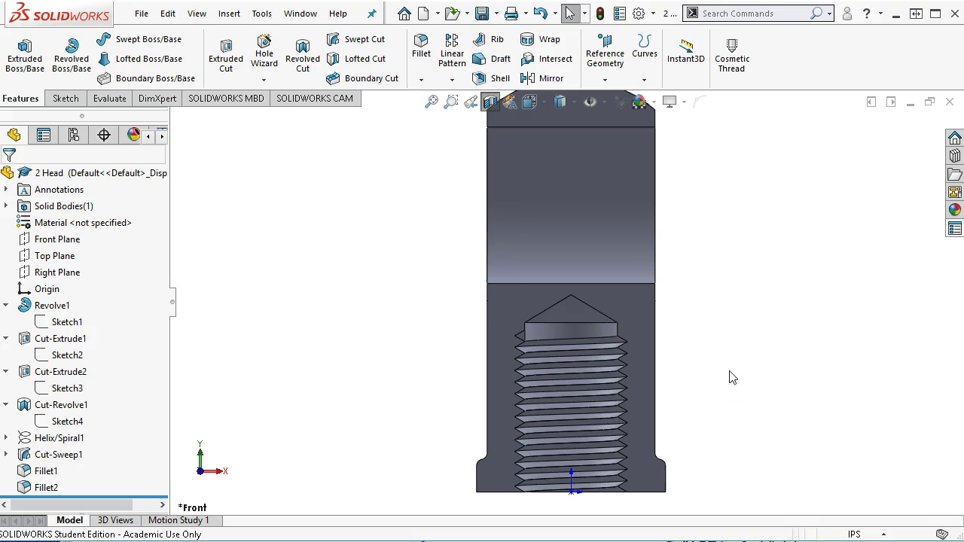
{"action": "key", "text": "f"}
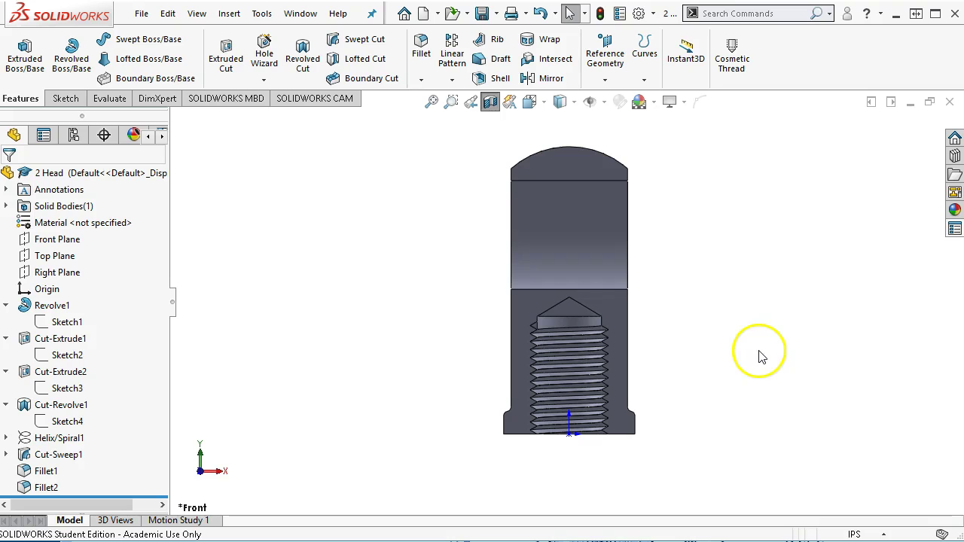
{"action": "left_click", "coordinate": [489, 101]}
{"action": "scroll", "coordinate": [684, 376], "scroll_direction": "up", "scroll_amount": 2}
{"action": "middle_click_drag", "start_coordinate": [683, 372], "coordinate": [720, 406]}
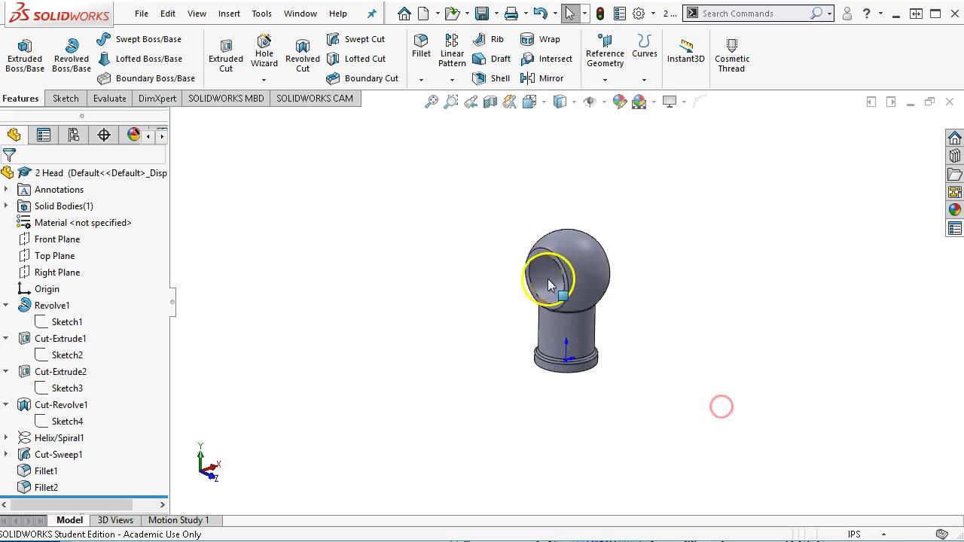
{"action": "scroll", "coordinate": [546, 276], "scroll_direction": "down", "scroll_amount": 2}
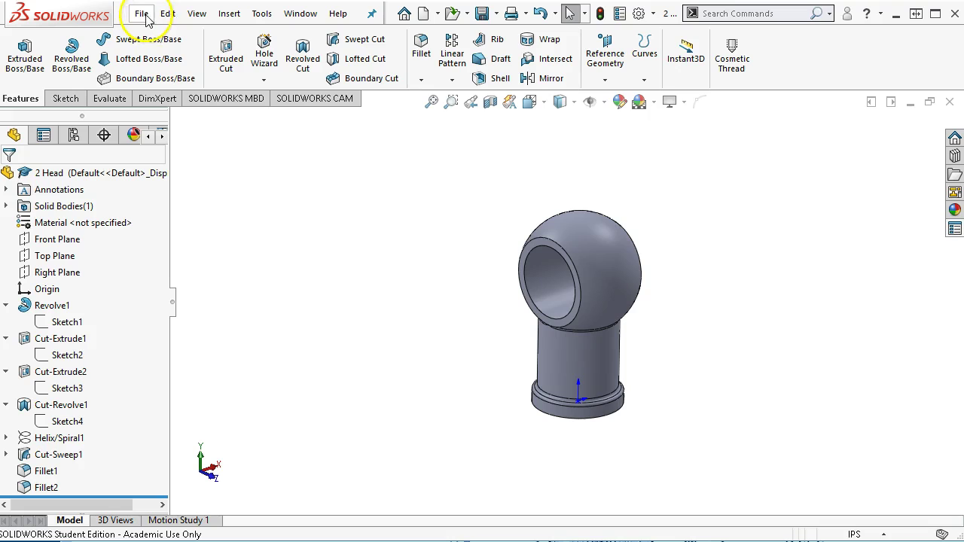
- Create a new assembly document from the Assembly template
{"action": "left_click", "coordinate": [142, 14]}
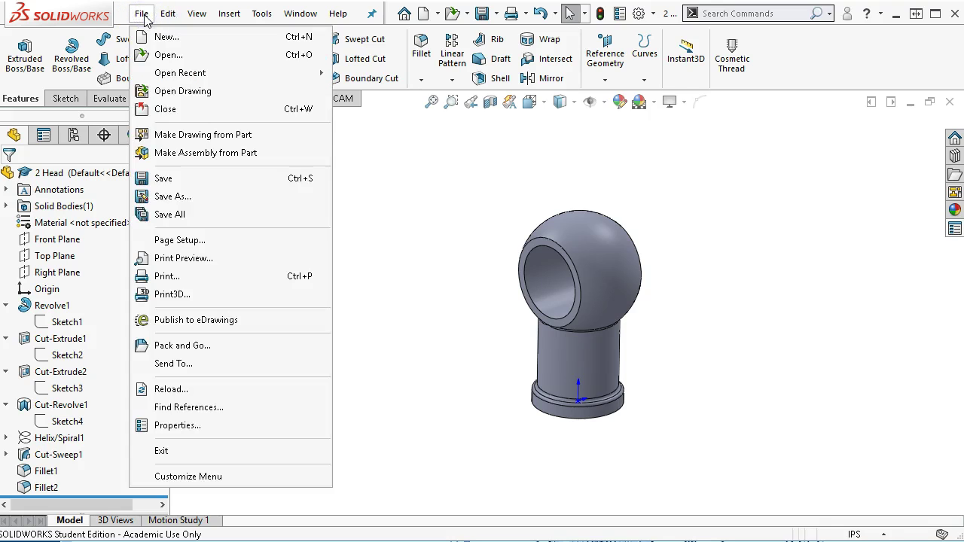
{"action": "left_click", "coordinate": [157, 37]}
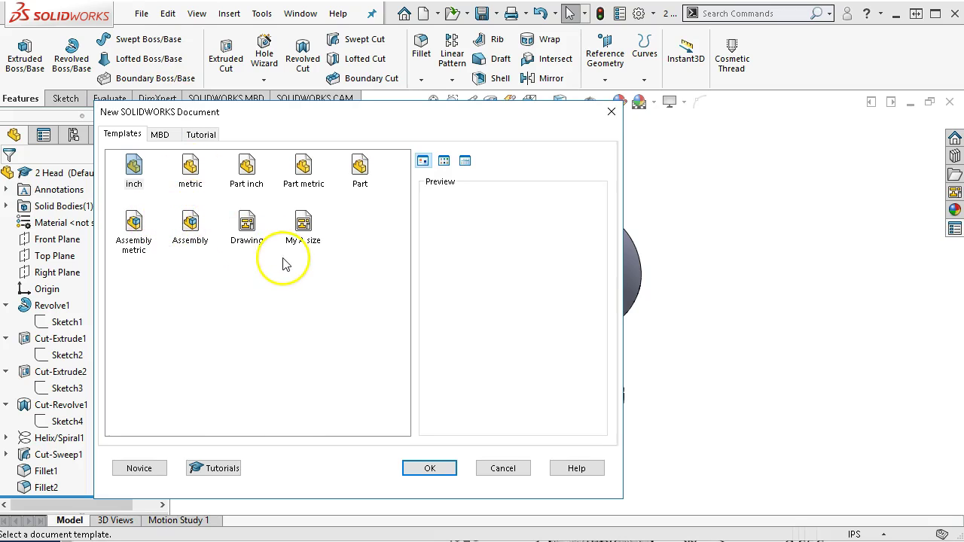
{"action": "left_click", "coordinate": [193, 223]}
{"action": "double_click", "coordinate": [207, 240]}
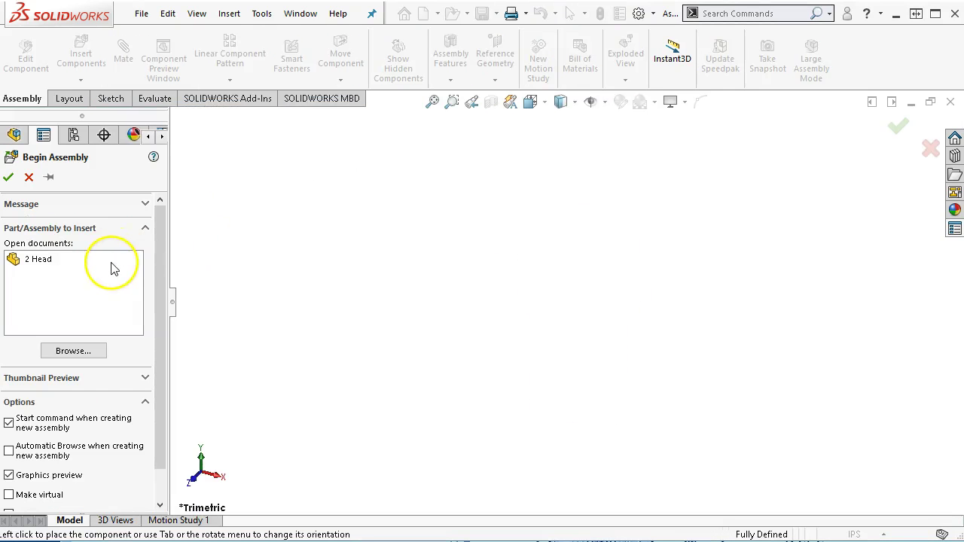
- Insert the 2 Head part as the first component, fixed at the assembly origin
{"action": "left_click", "coordinate": [48, 265]}
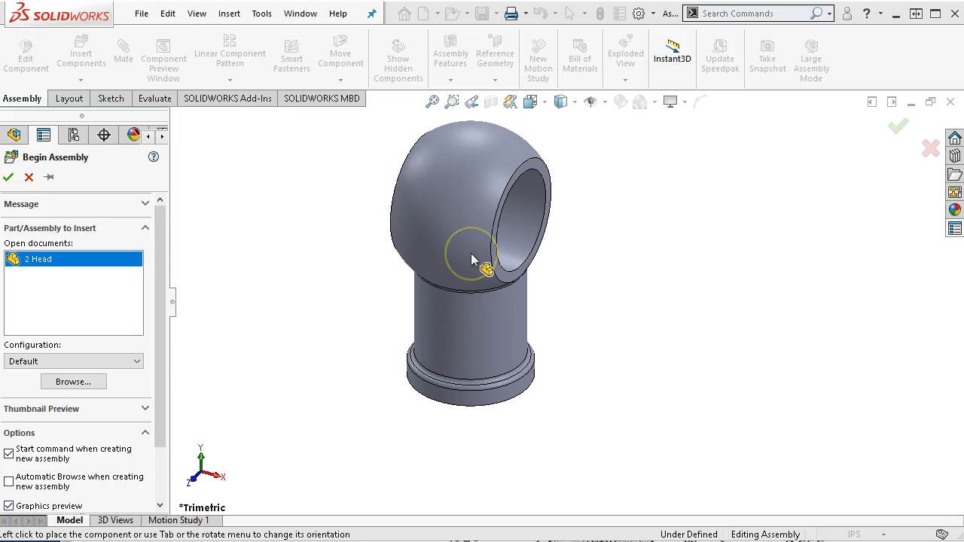
{"action": "left_click", "coordinate": [8, 177]}
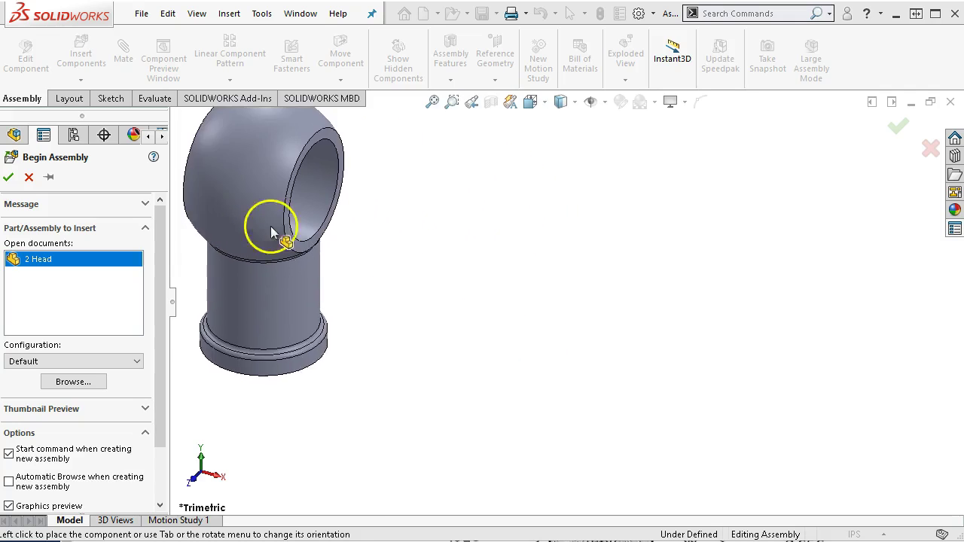
{"action": "left_click", "coordinate": [9, 178]}
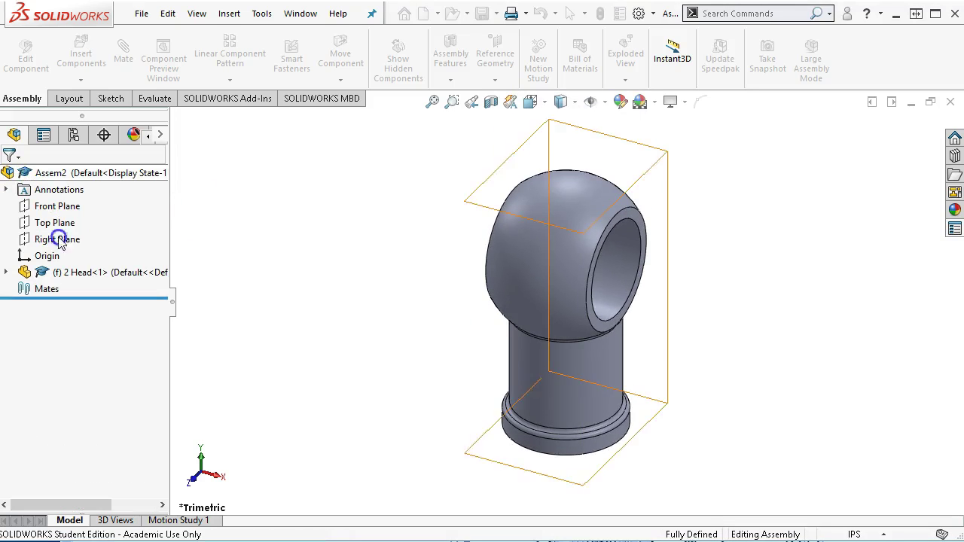
- Compare the assembly's origin with the 2 Head component's origin and review the component's Fix/Float option
{"action": "left_click", "coordinate": [55, 260]}
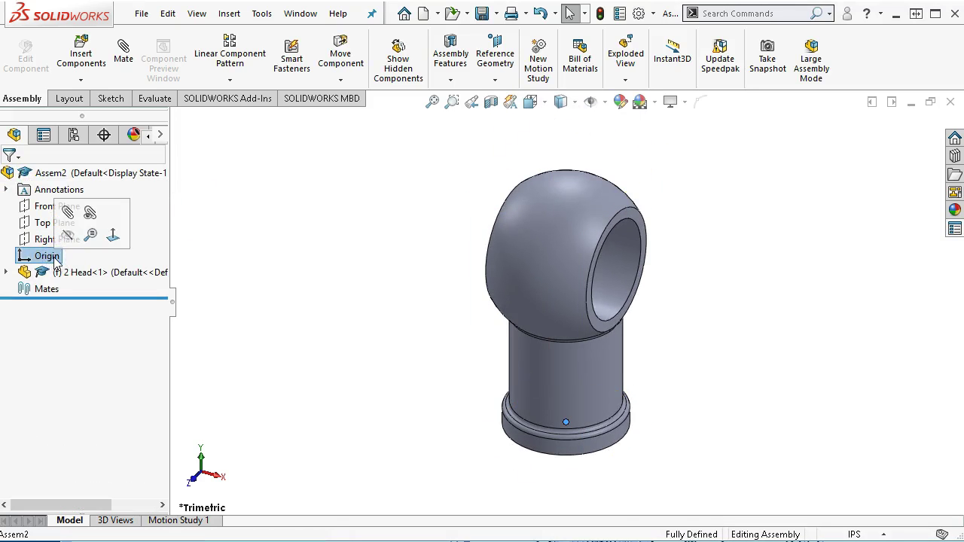
{"action": "left_click", "coordinate": [6, 272]}
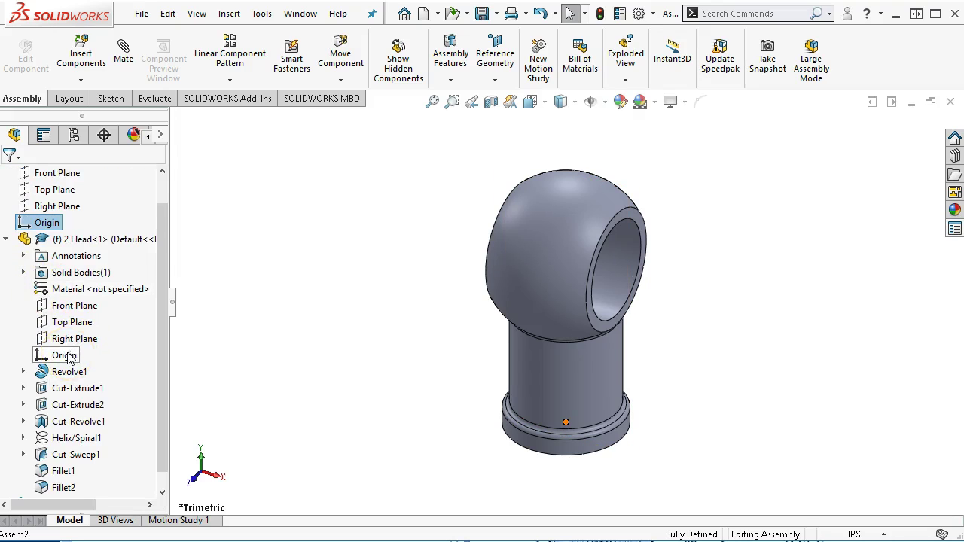
{"action": "left_click", "coordinate": [6, 239]}
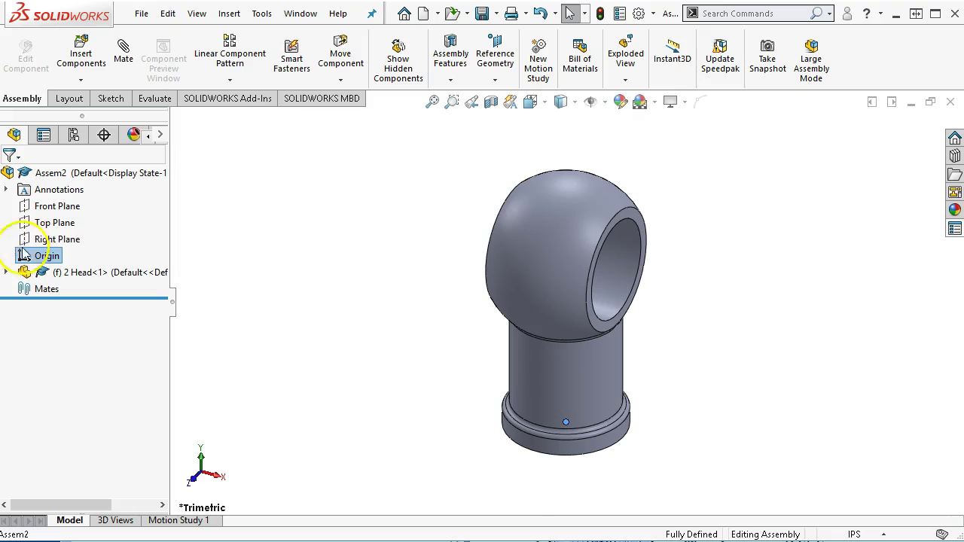
{"action": "right_click", "coordinate": [64, 272]}
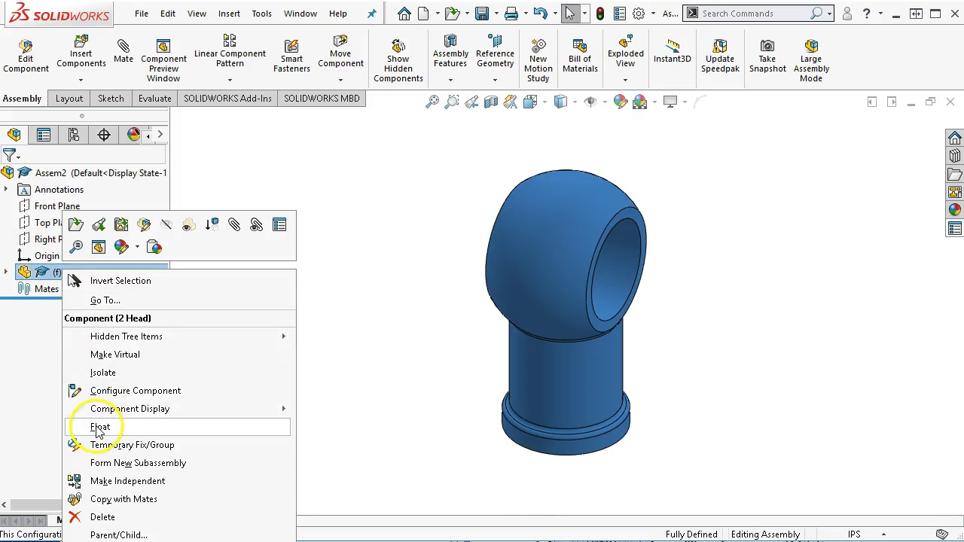
{"action": "left_click", "coordinate": [30, 351]}
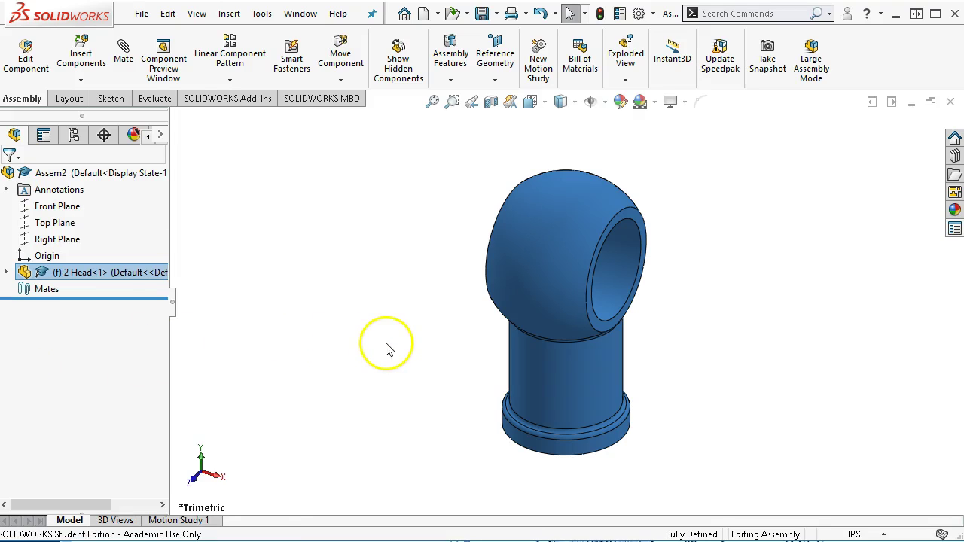
{"action": "left_click", "coordinate": [355, 275]}
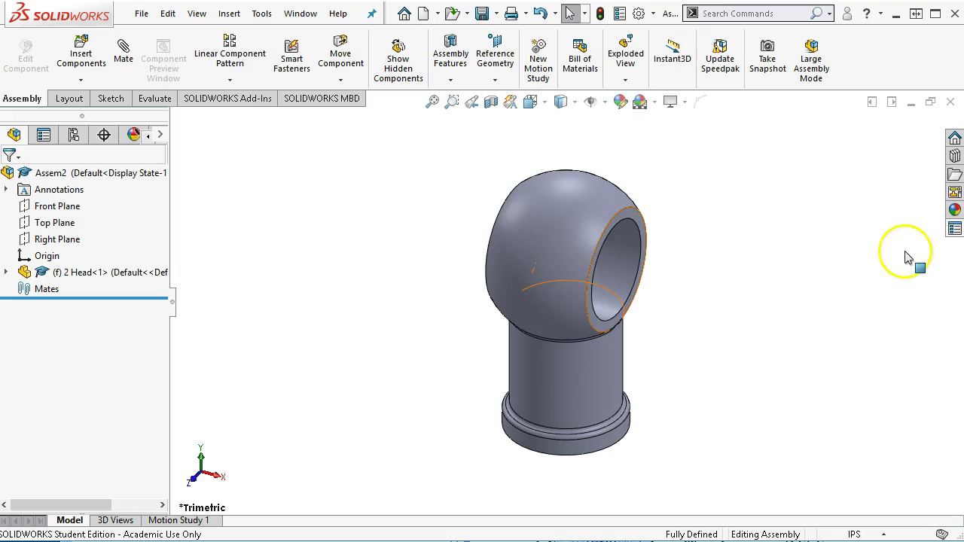
- Refresh the 2018F SW assignments folder in the file explorer and expand Assign8's 1341 subfolder
{"action": "left_click", "coordinate": [954, 174]}
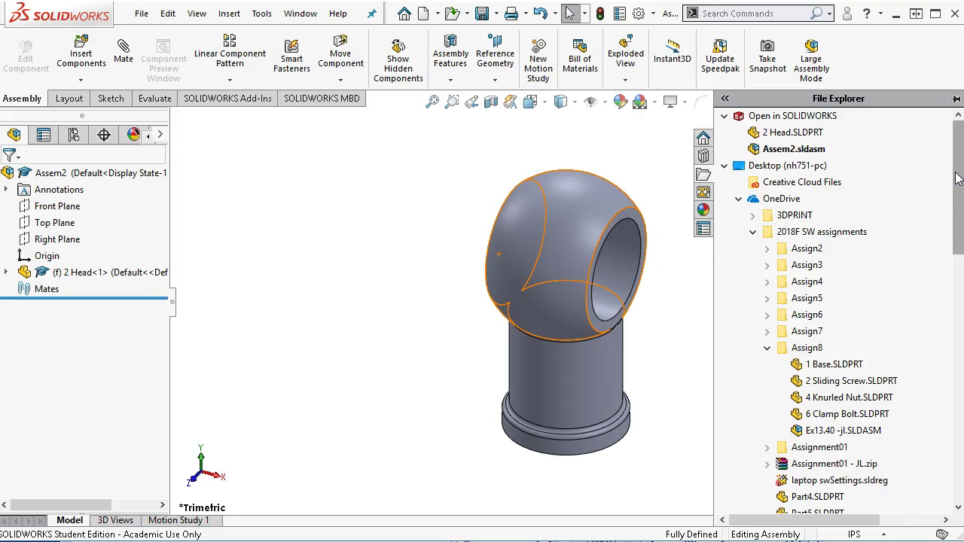
{"action": "left_click_drag", "start_coordinate": [956, 177], "coordinate": [953, 146]}
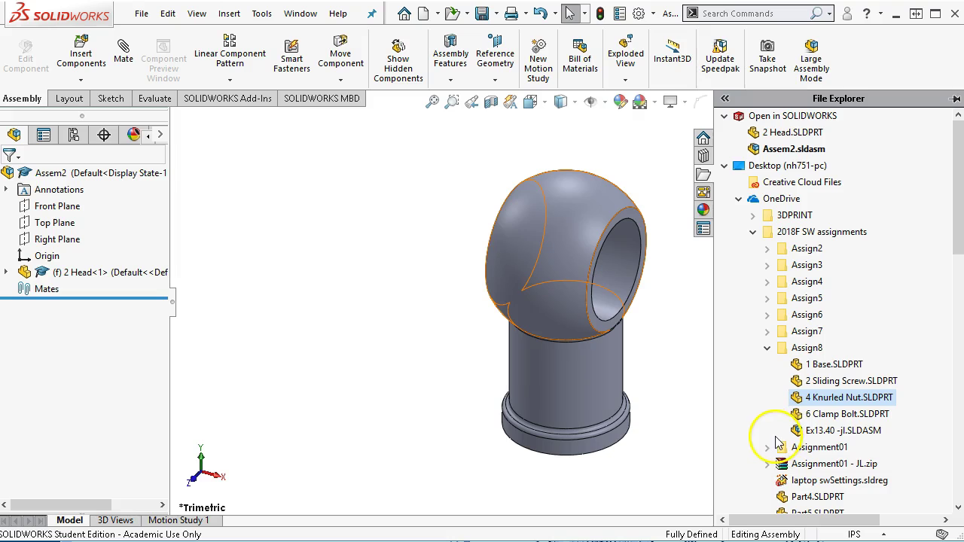
{"action": "left_click", "coordinate": [791, 348]}
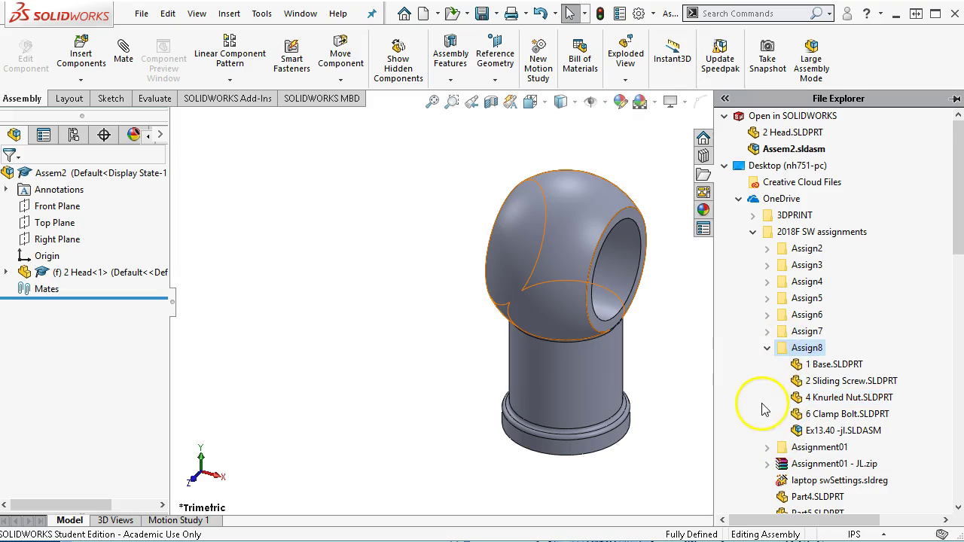
{"action": "scroll", "coordinate": [765, 406], "scroll_direction": "down", "scroll_amount": 1}
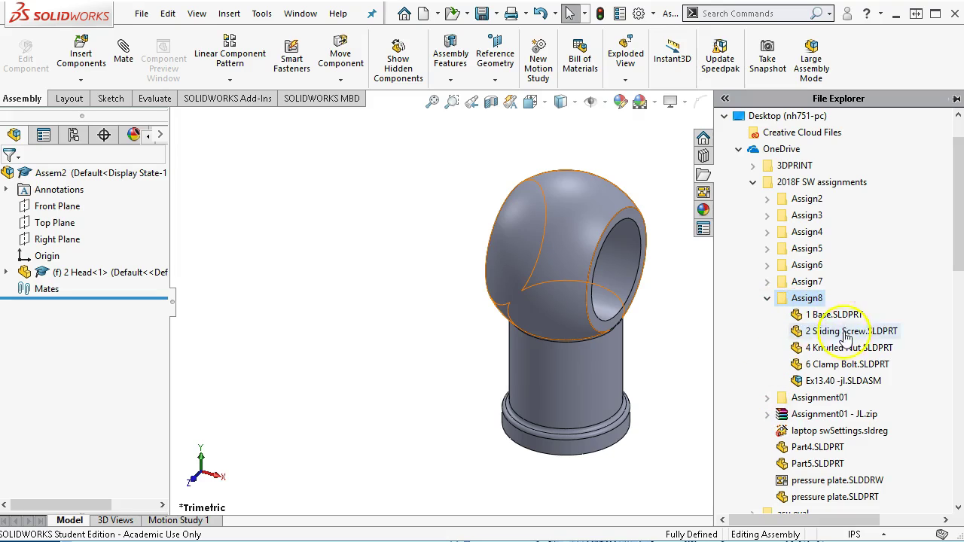
{"action": "left_click_drag", "start_coordinate": [842, 380], "coordinate": [800, 215]}
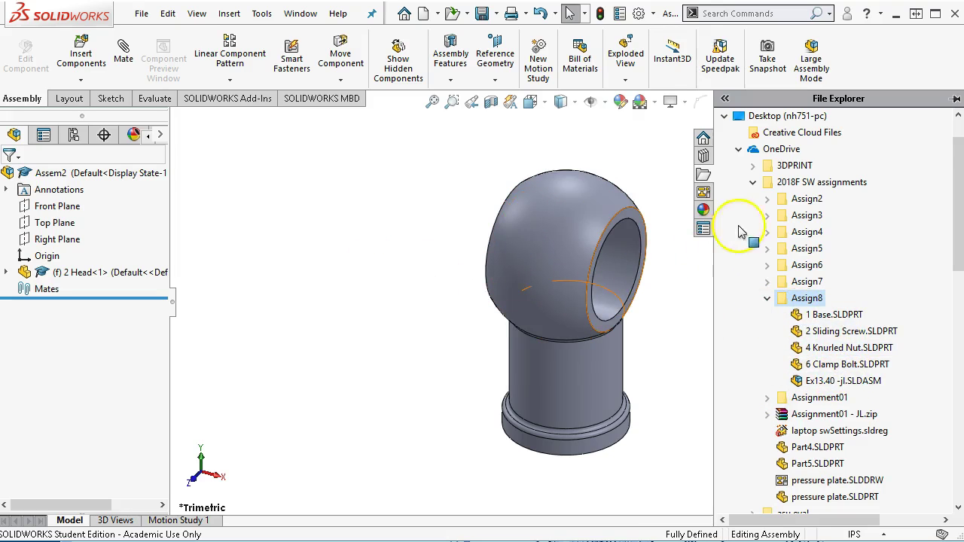
{"action": "left_click", "coordinate": [752, 182]}
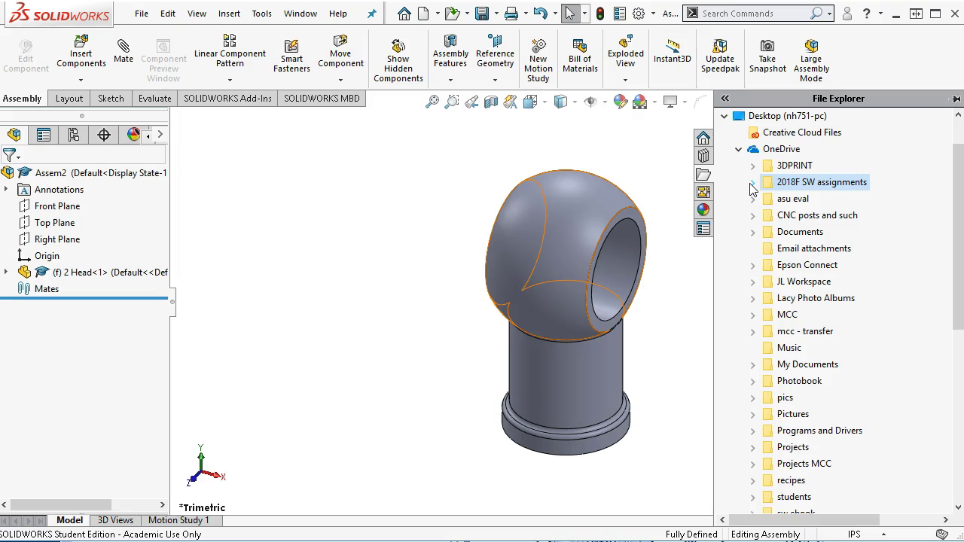
{"action": "left_click", "coordinate": [753, 183]}
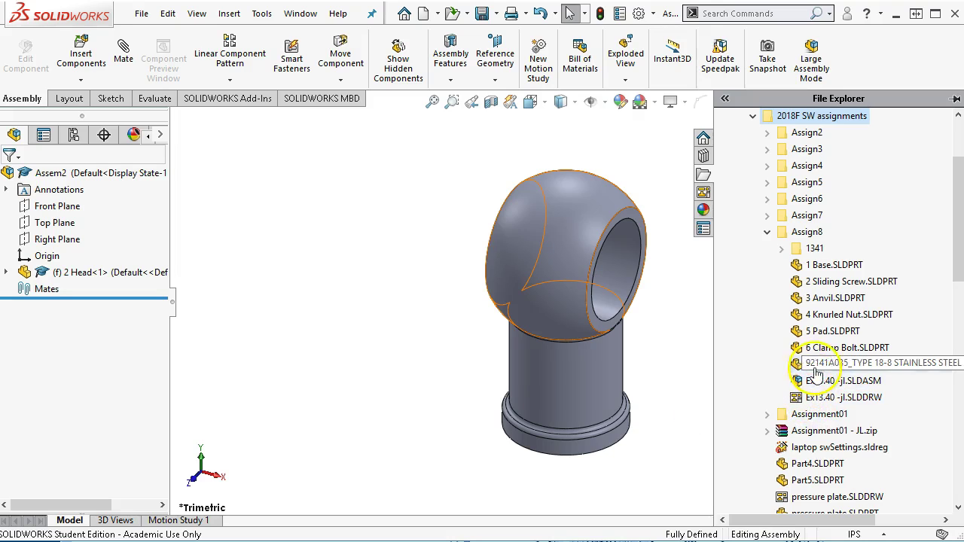
{"action": "left_click", "coordinate": [783, 249]}
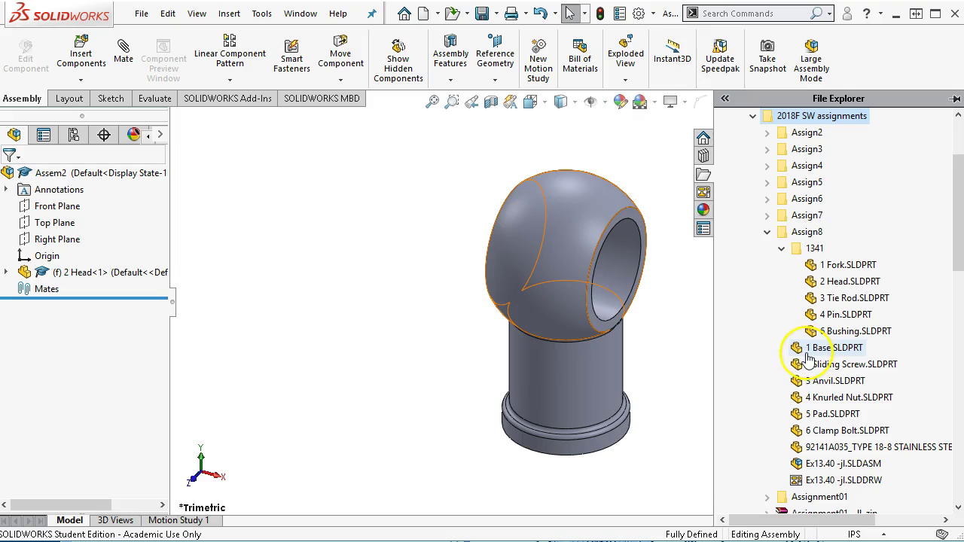
- Add the 6 Bushing part from the 1341 folder to the assembly, placed beside the head's cross bore
{"action": "mouse_move", "coordinate": [807, 360]}
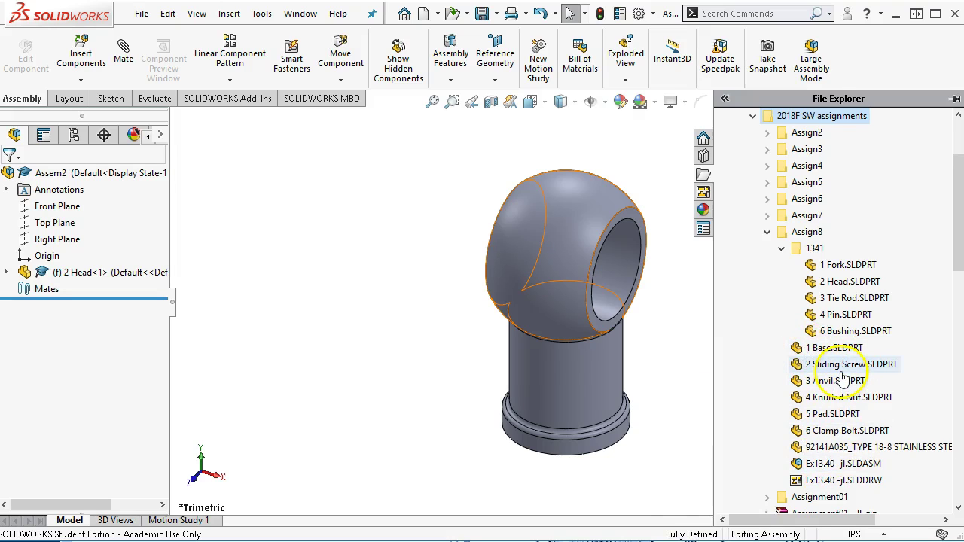
{"action": "mouse_move", "coordinate": [841, 369]}
{"action": "left_click", "coordinate": [804, 385]}
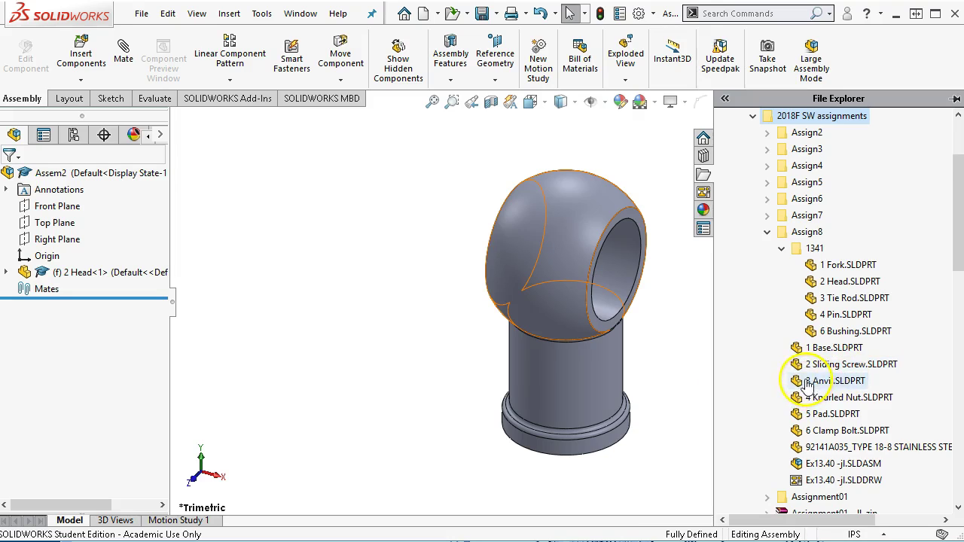
{"action": "left_click_drag", "start_coordinate": [843, 332], "coordinate": [737, 276]}
{"action": "left_click", "coordinate": [741, 305]}
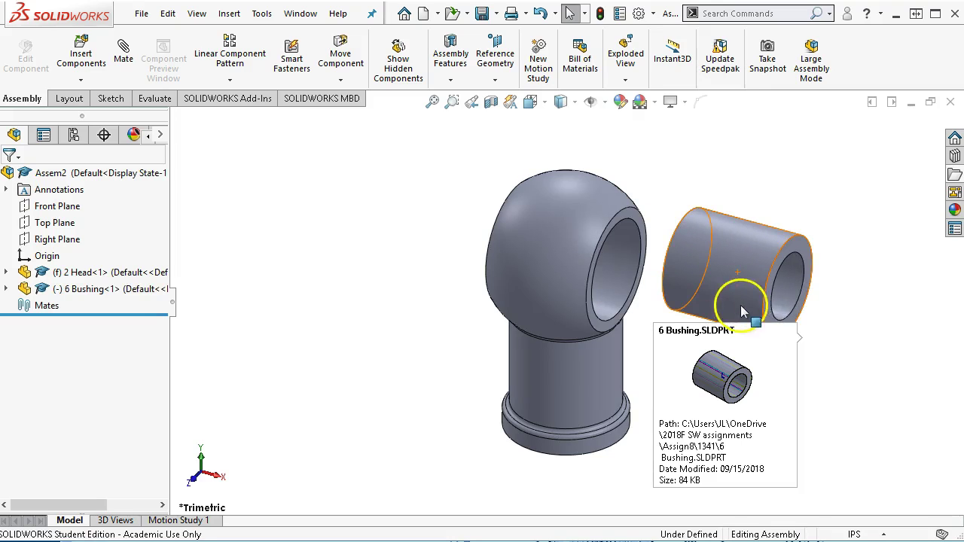
- Add a concentric mate between the bushing's outer cylindrical face and the head's cross bore
{"action": "left_click", "coordinate": [700, 280]}
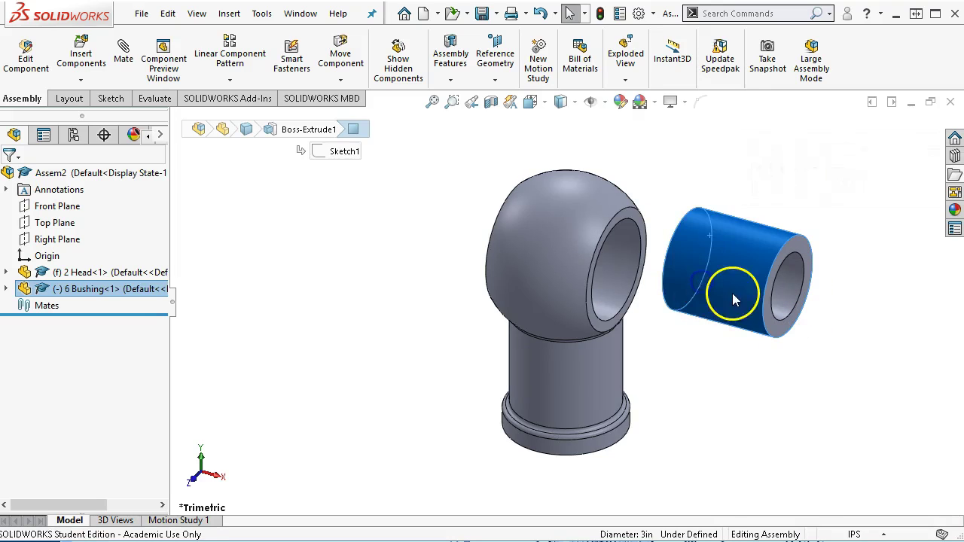
{"action": "left_click", "coordinate": [616, 295], "text": "ctrl"}
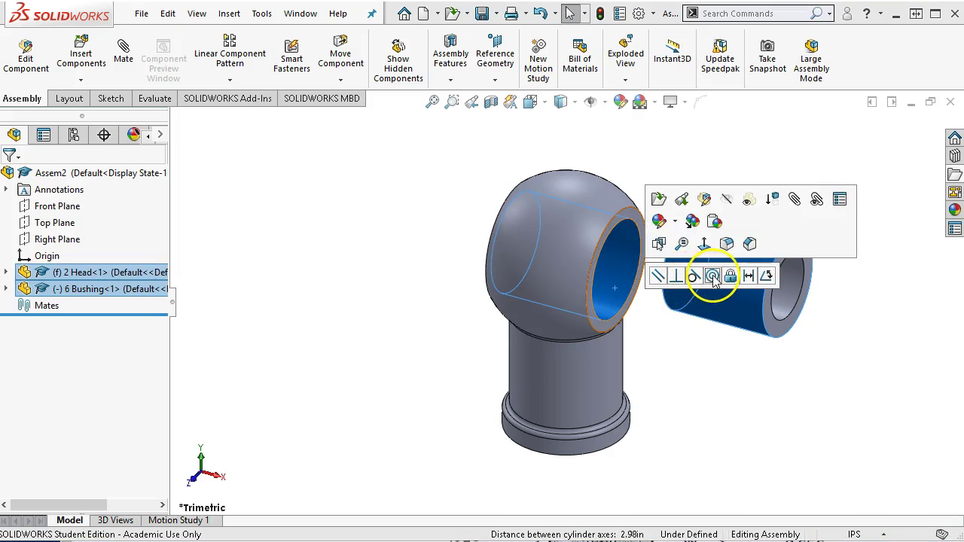
{"action": "left_click", "coordinate": [712, 277]}
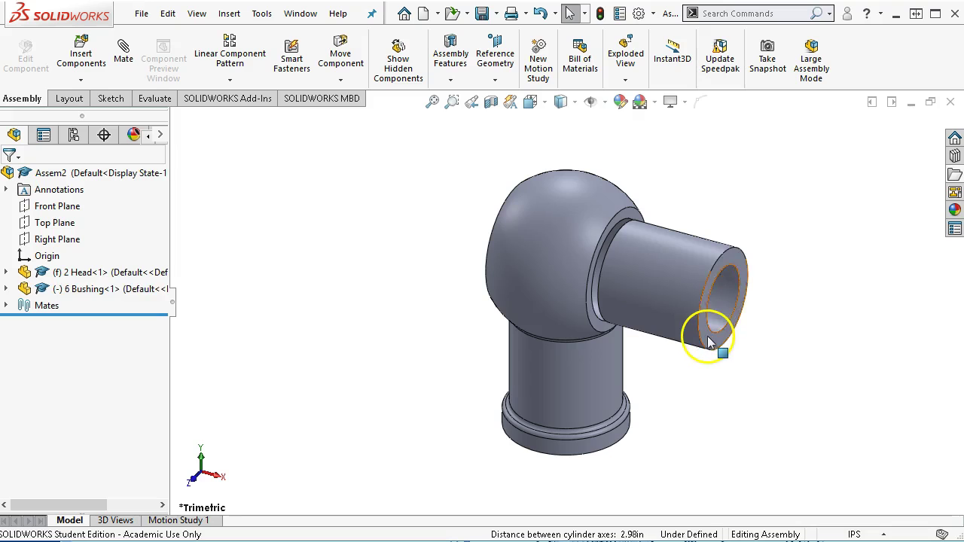
- Add a coincident mate between the bushing's end face and the head's flat face around the bore
{"action": "left_click", "coordinate": [708, 342]}
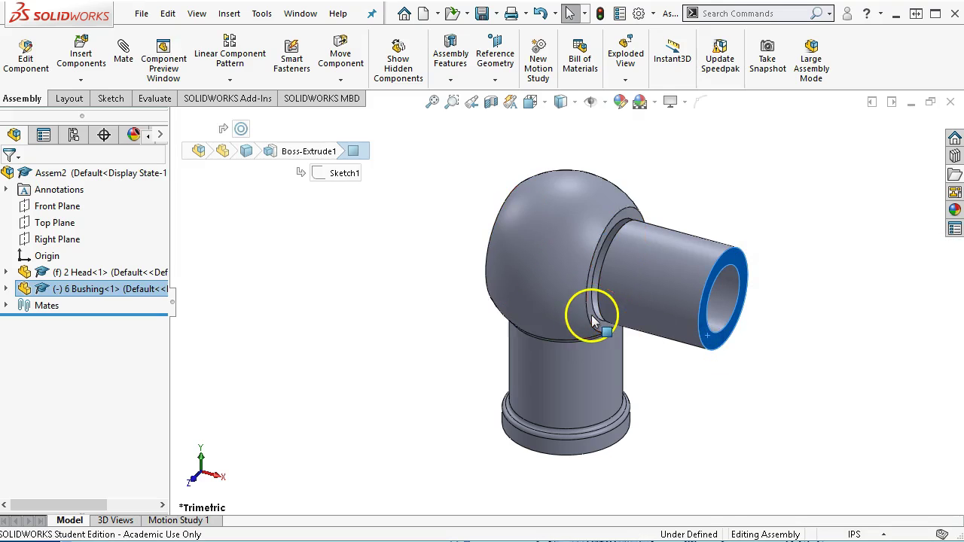
{"action": "scroll", "coordinate": [591, 321], "scroll_direction": "down", "scroll_amount": 4}
{"action": "left_click", "coordinate": [596, 328], "text": "ctrl"}
{"action": "left_click", "coordinate": [639, 312]}
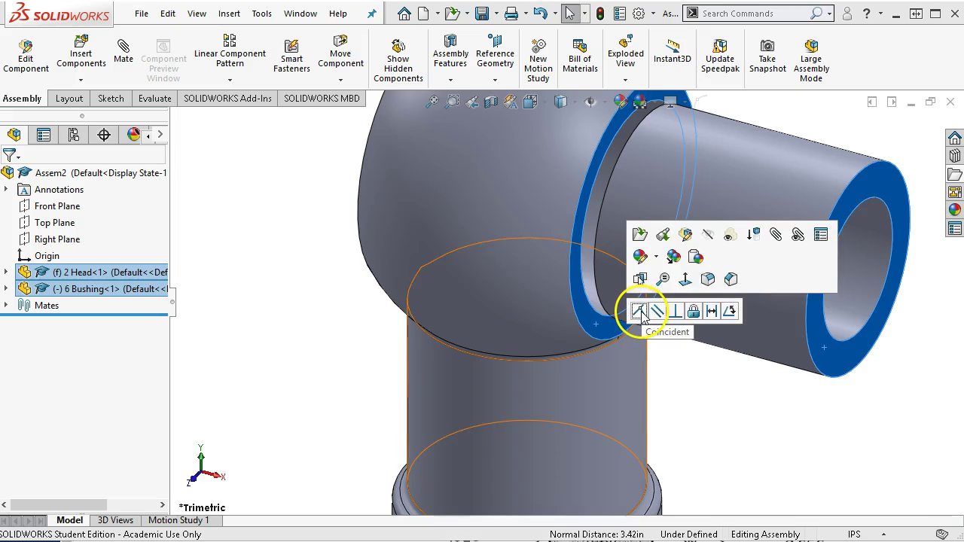
- Check the bushing's remaining rotation by turning it in the bore and viewing its Front Plane
{"action": "left_click", "coordinate": [670, 202]}
{"action": "left_click_drag", "start_coordinate": [676, 228], "coordinate": [670, 229]}
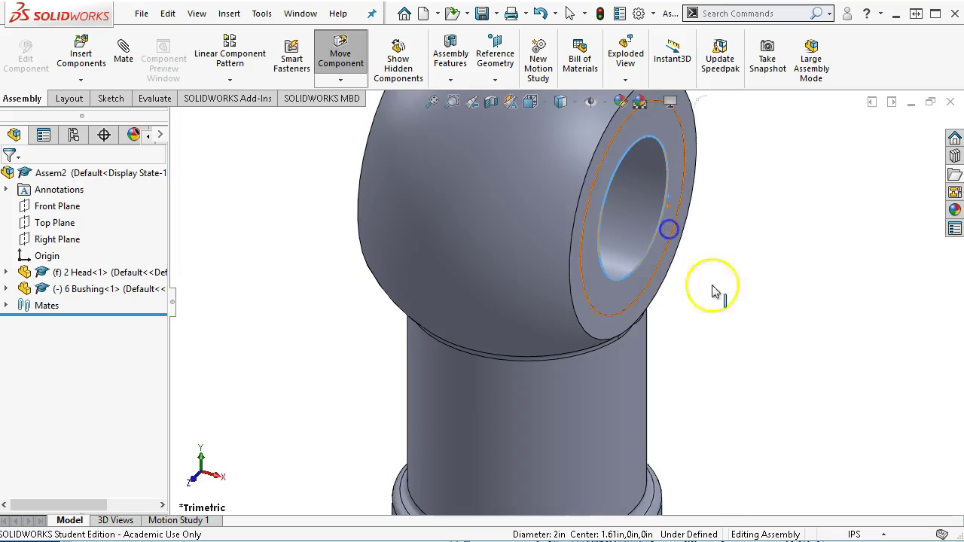
{"action": "scroll", "coordinate": [735, 304], "scroll_direction": "up", "scroll_amount": 1}
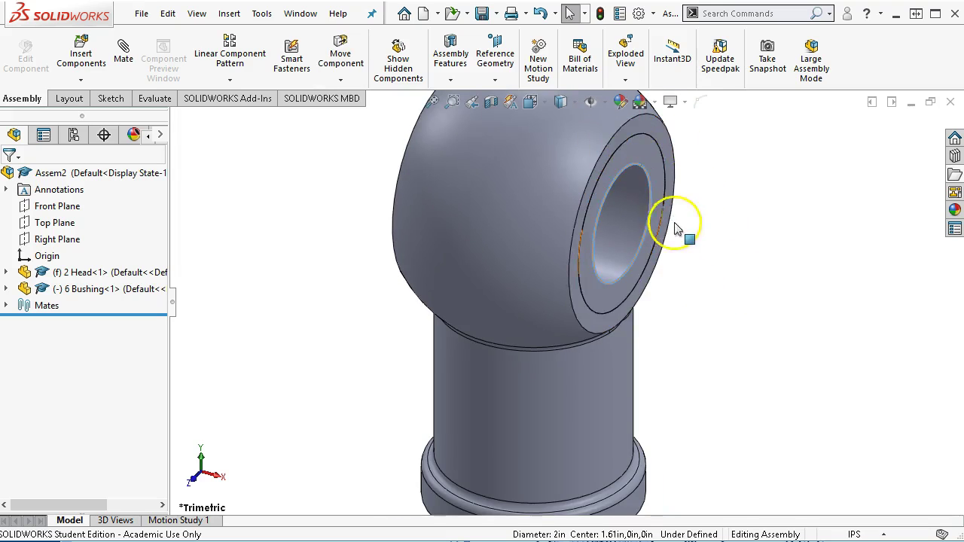
{"action": "scroll", "coordinate": [676, 228], "scroll_direction": "up", "scroll_amount": 3}
{"action": "scroll", "coordinate": [588, 234], "scroll_direction": "down", "scroll_amount": 1}
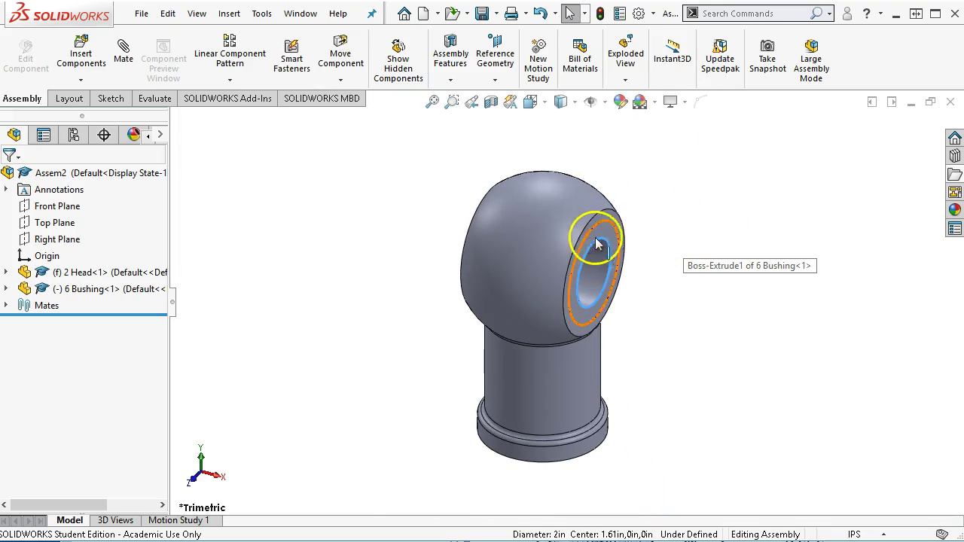
{"action": "left_click", "coordinate": [706, 248]}
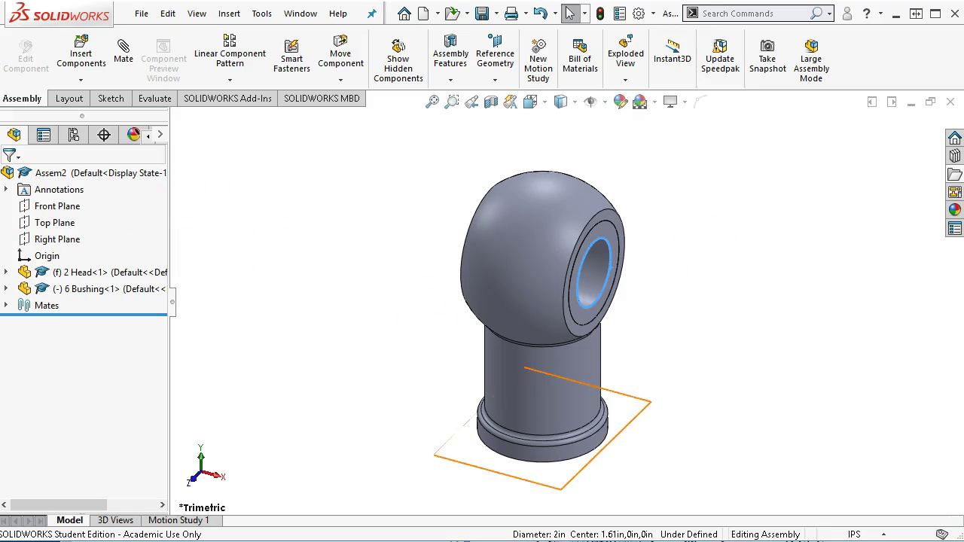
{"action": "left_click", "coordinate": [6, 289]}
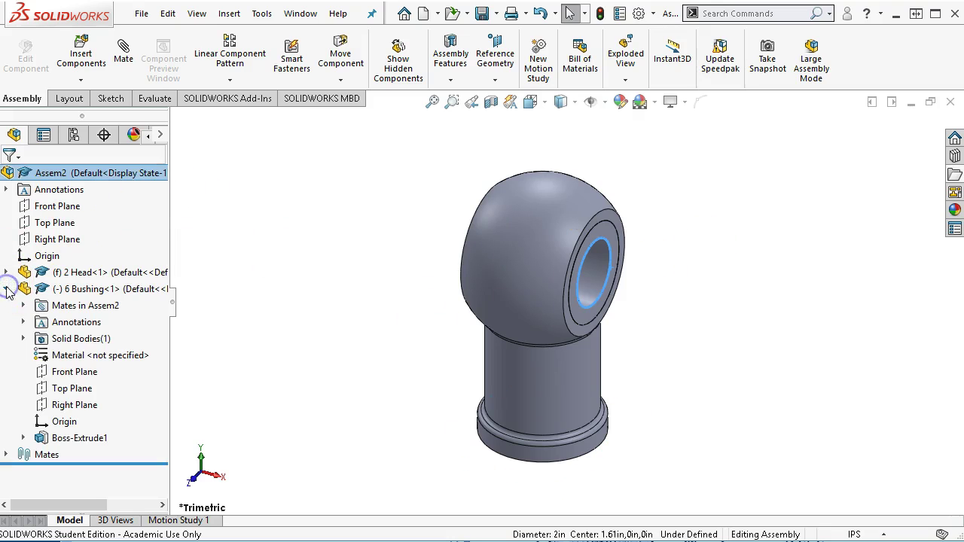
{"action": "left_click", "coordinate": [74, 373]}
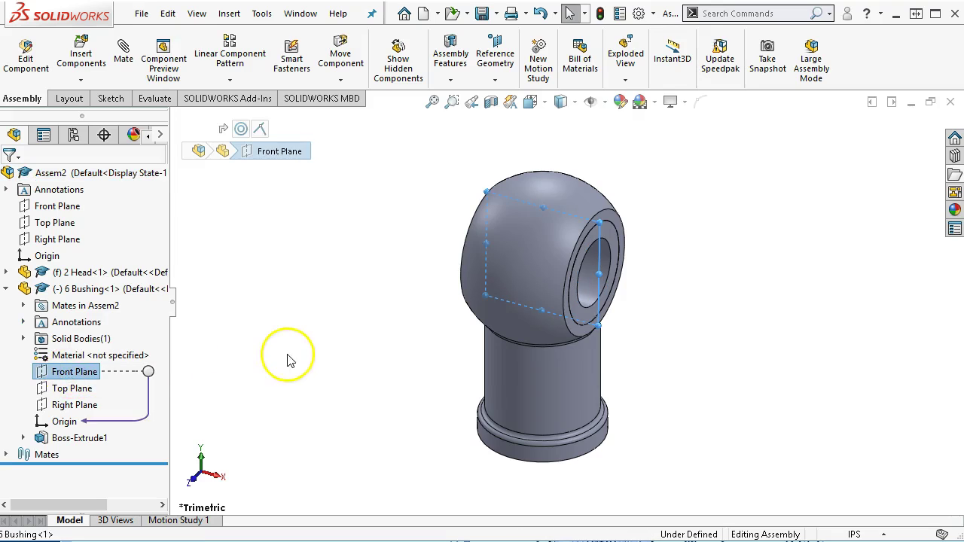
{"action": "left_click", "coordinate": [607, 234]}
{"action": "left_click", "coordinate": [608, 234]}
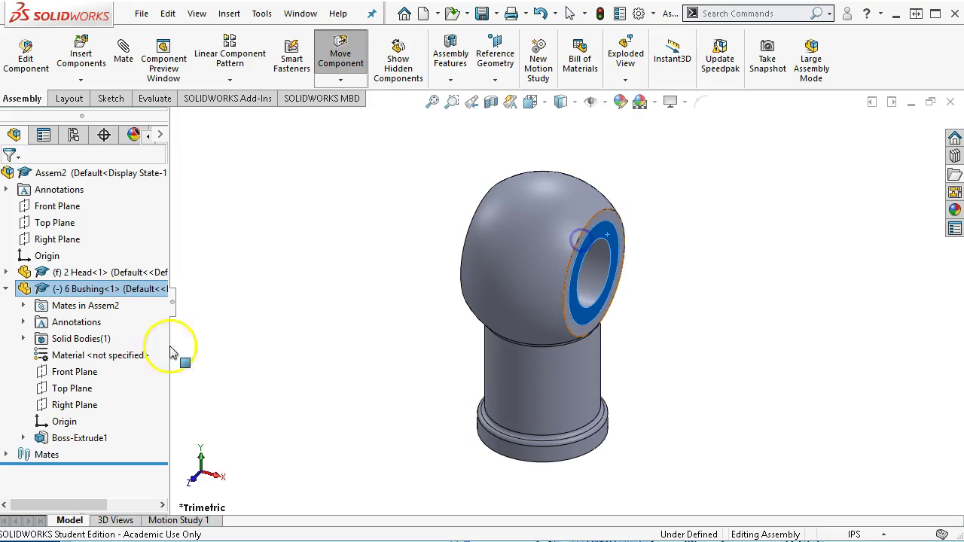
- Add a coincident mate between the Front Planes of 6 Bushing and 2 Head
{"action": "left_click", "coordinate": [69, 374]}
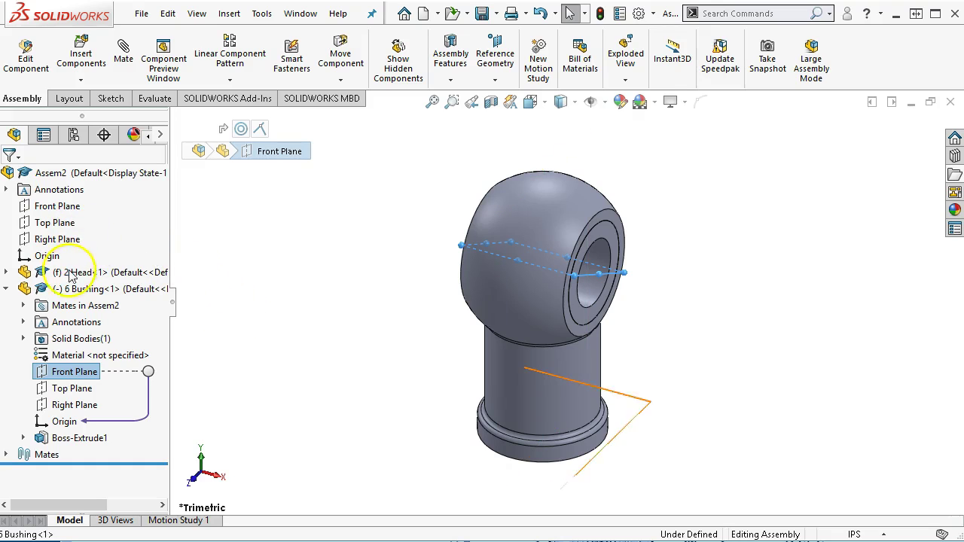
{"action": "left_click", "coordinate": [6, 272]}
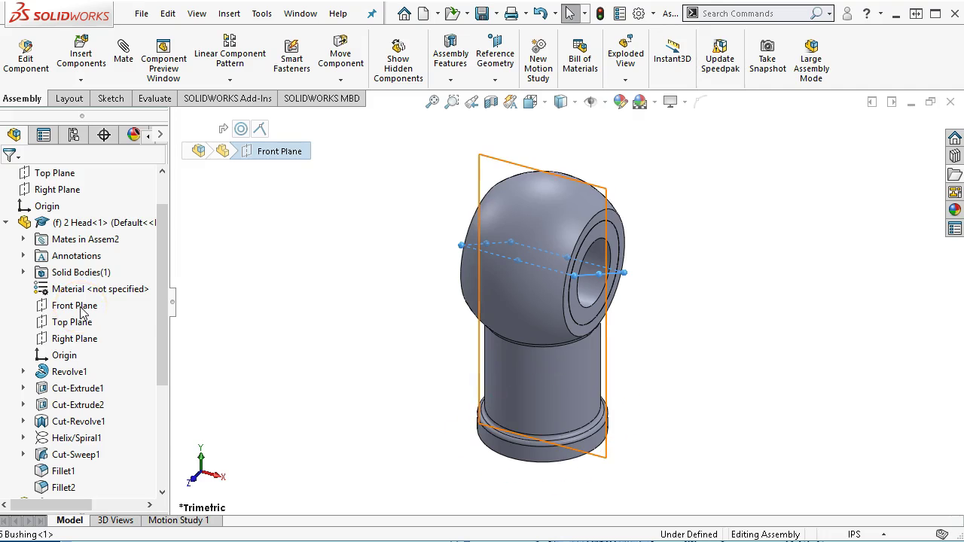
{"action": "left_click", "coordinate": [75, 305]}
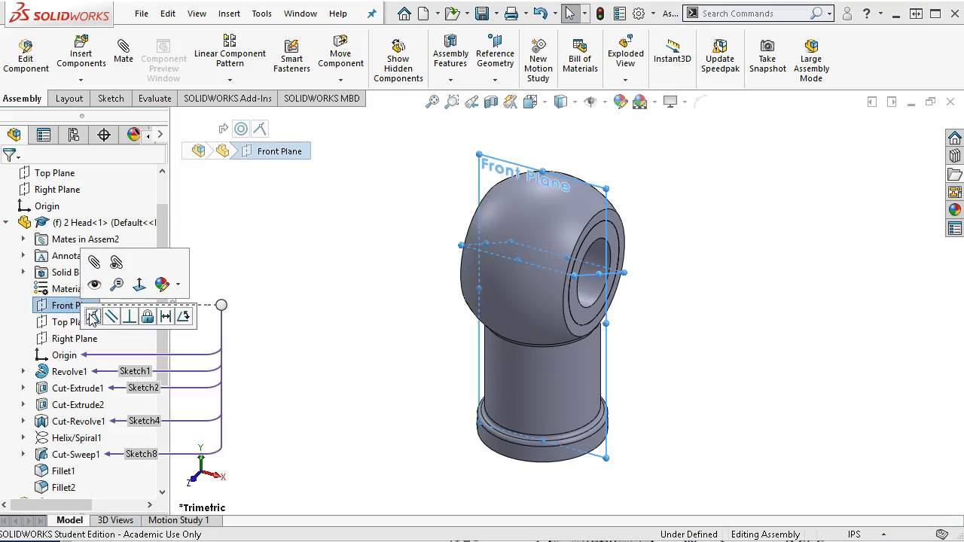
{"action": "left_click", "coordinate": [91, 316]}
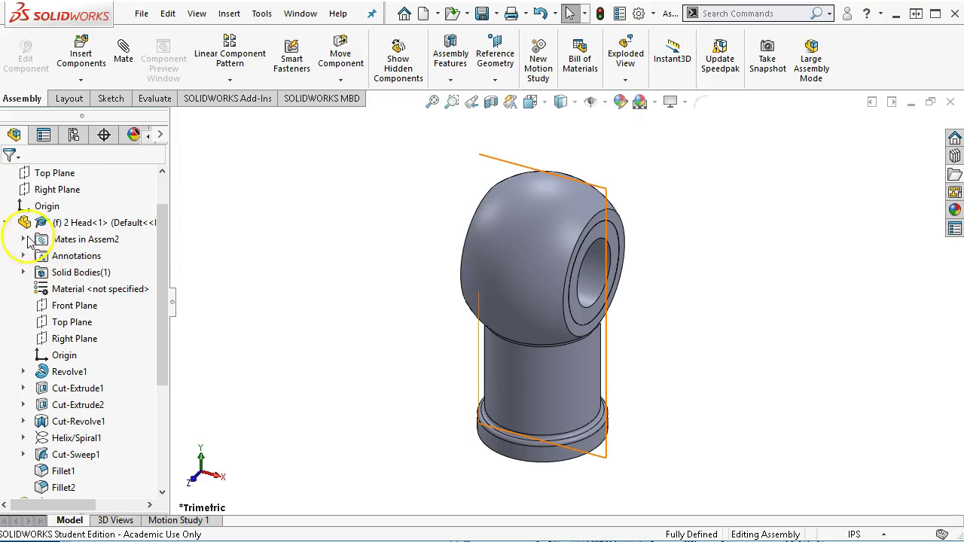
- Review the mates applied to the 6 Bushing component
{"action": "left_click", "coordinate": [6, 223]}
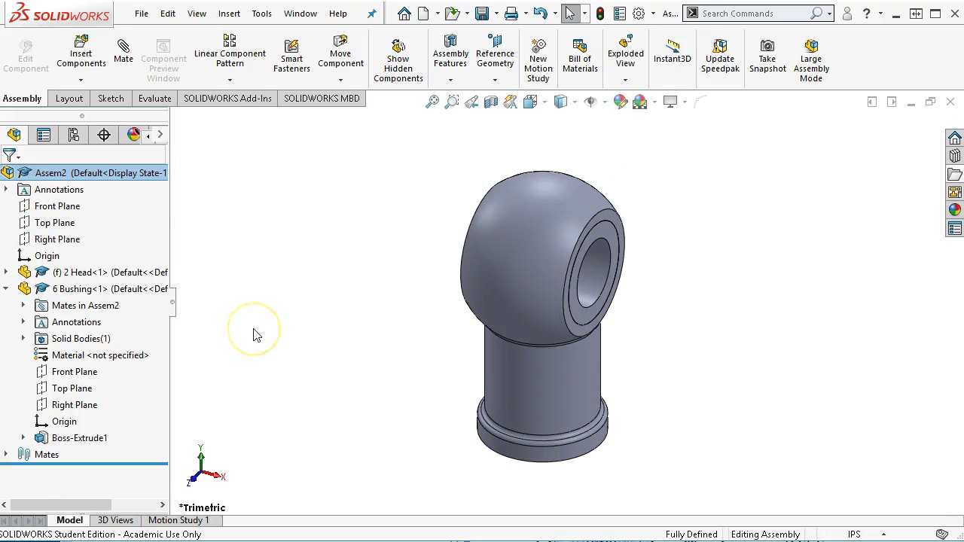
{"action": "left_click", "coordinate": [24, 306]}
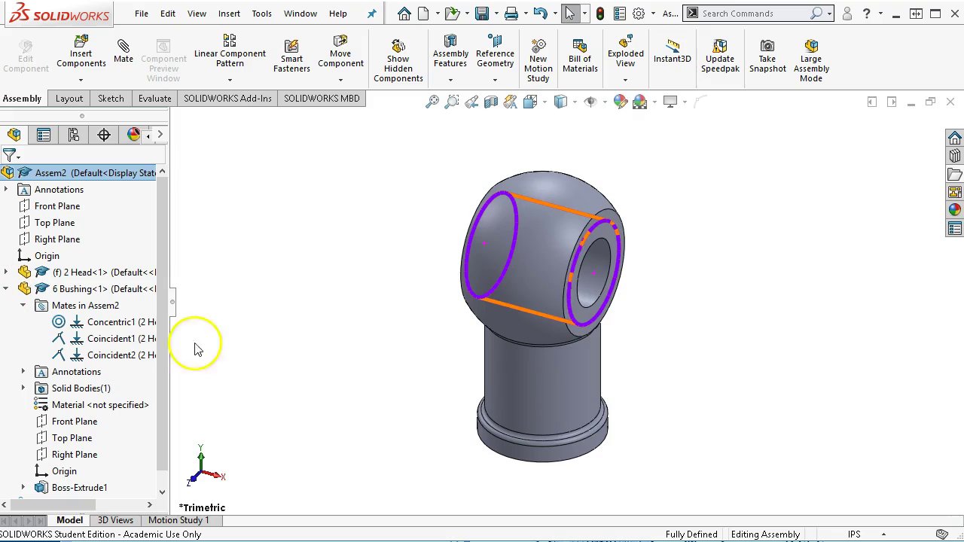
{"action": "left_click", "coordinate": [5, 289]}
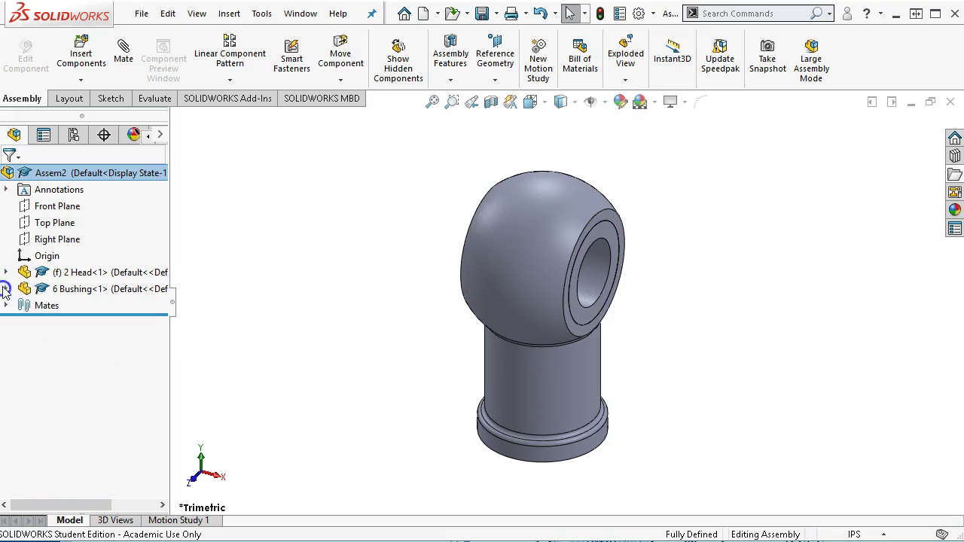
{"action": "left_click", "coordinate": [263, 326]}
- Insert the existing part 3 Tie Rod from the 1341 folder and place it beside the head
{"action": "scroll", "coordinate": [411, 363], "scroll_direction": "up", "scroll_amount": 5}
{"action": "middle_click_drag", "start_coordinate": [432, 352], "coordinate": [417, 152]}
{"action": "scroll", "coordinate": [519, 358], "scroll_direction": "up", "scroll_amount": 2}
{"action": "middle_click_drag", "start_coordinate": [521, 355], "coordinate": [528, 333]}
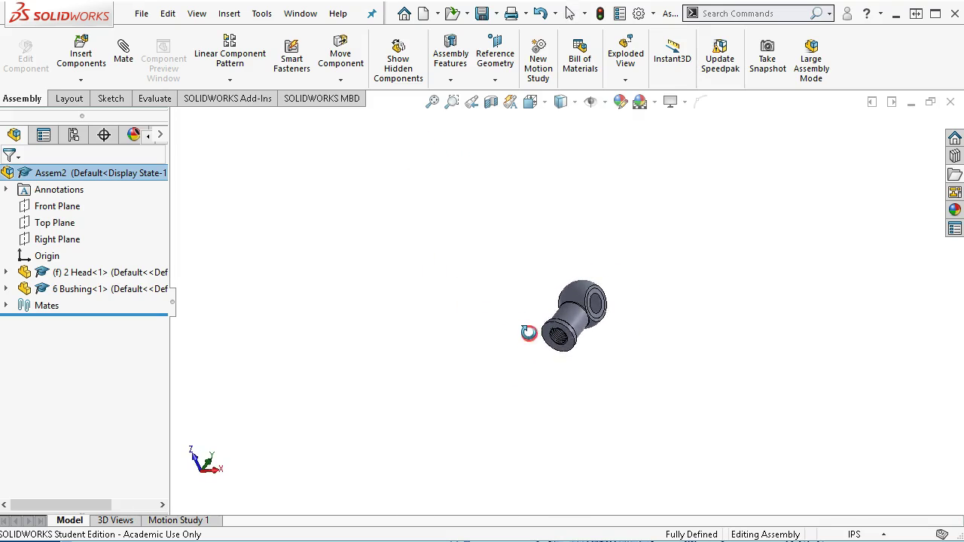
{"action": "left_click", "coordinate": [230, 14]}
{"action": "mouse_move", "coordinate": [257, 40]}
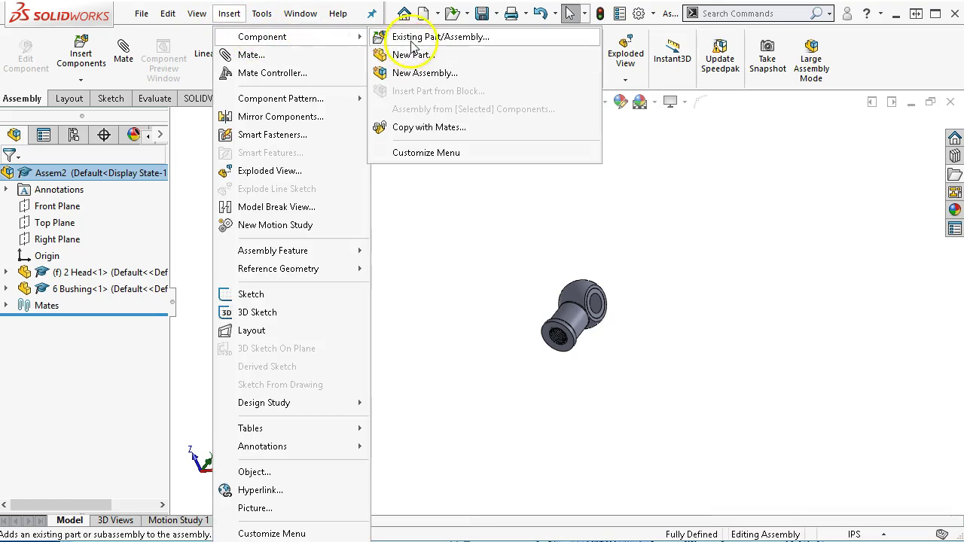
{"action": "left_click", "coordinate": [412, 38]}
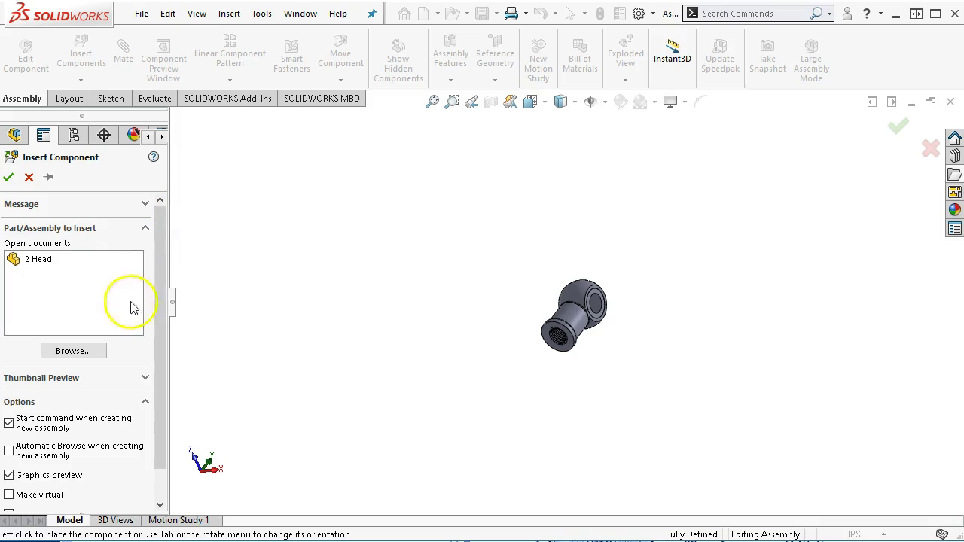
{"action": "left_click", "coordinate": [76, 351]}
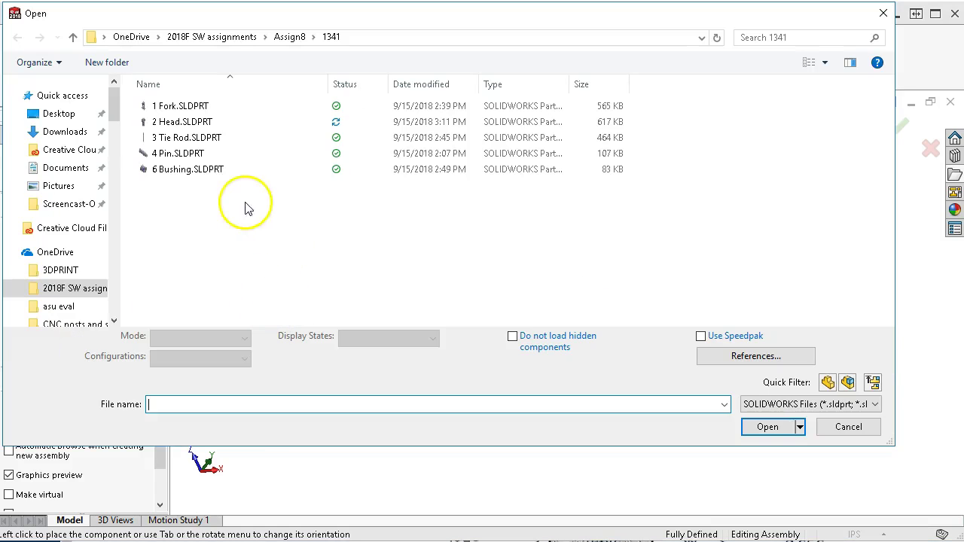
{"action": "left_click", "coordinate": [173, 142]}
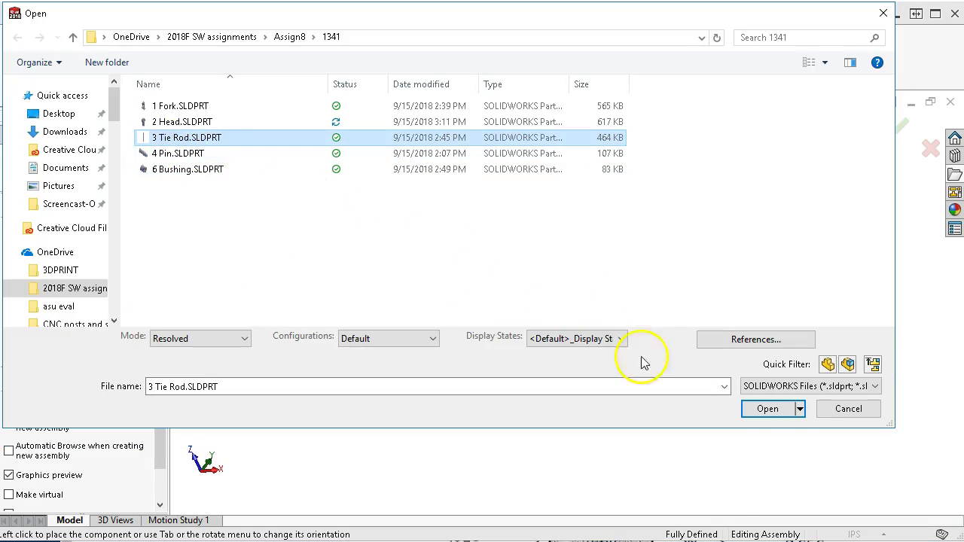
{"action": "left_click", "coordinate": [767, 414]}
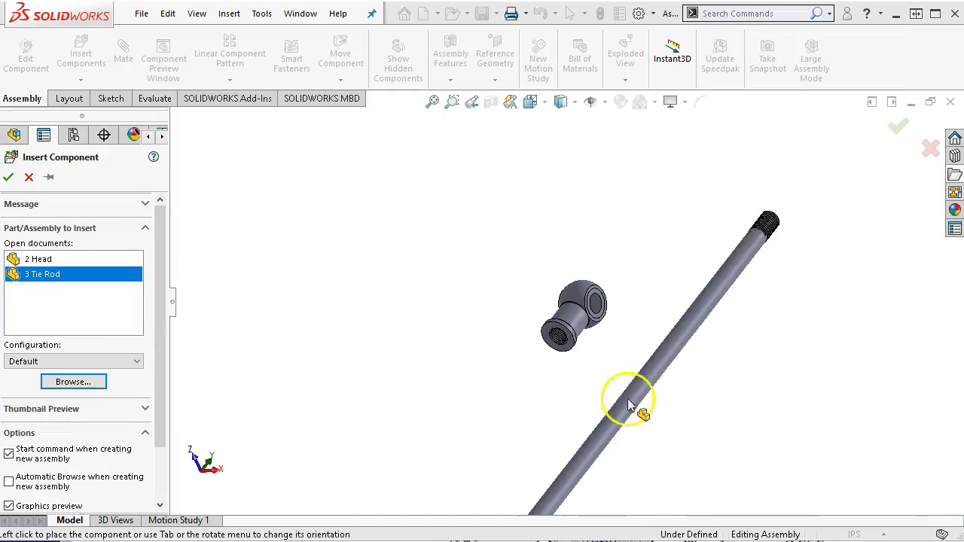
{"action": "left_click", "coordinate": [403, 440]}
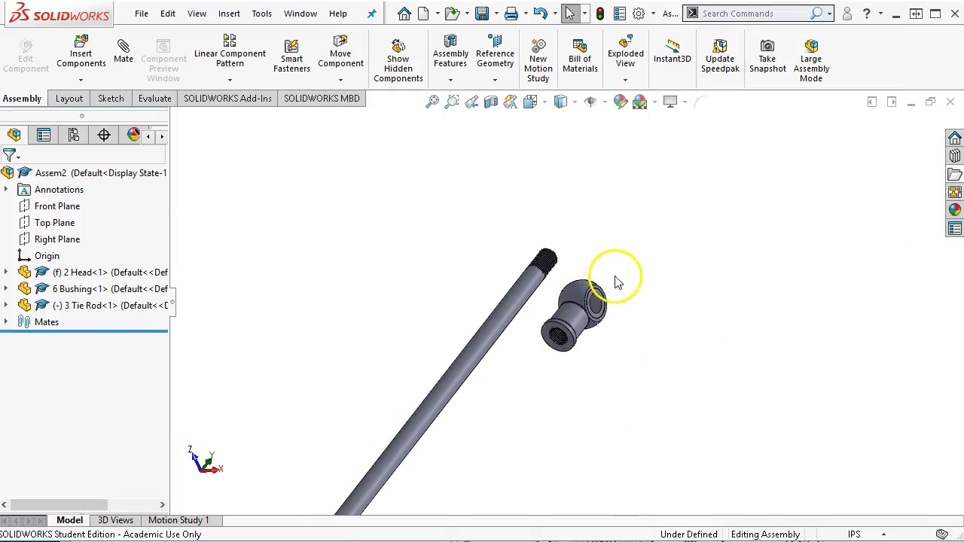
- Add a 3 in distance mate between the tie rod's threaded end face and the flat face around the head's threaded hole
{"action": "middle_click_drag", "start_coordinate": [616, 271], "coordinate": [548, 353]}
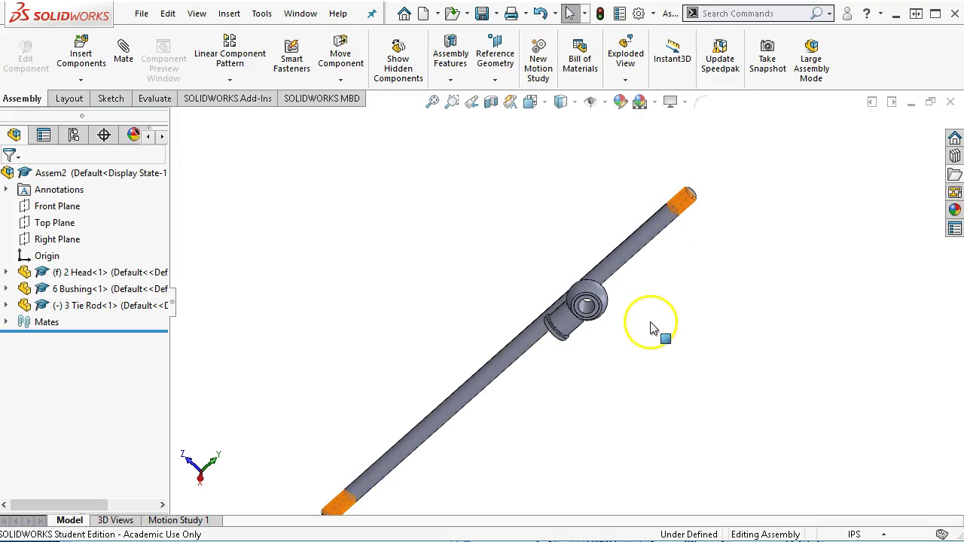
{"action": "middle_click_drag", "start_coordinate": [638, 334], "coordinate": [638, 332]}
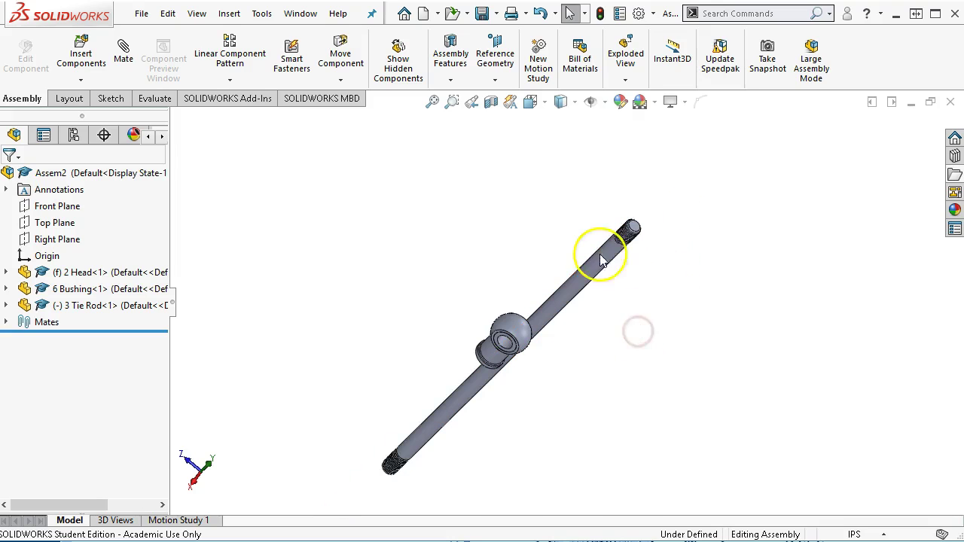
{"action": "left_click", "coordinate": [631, 234]}
{"action": "scroll", "coordinate": [632, 232], "scroll_direction": "down", "scroll_amount": 2}
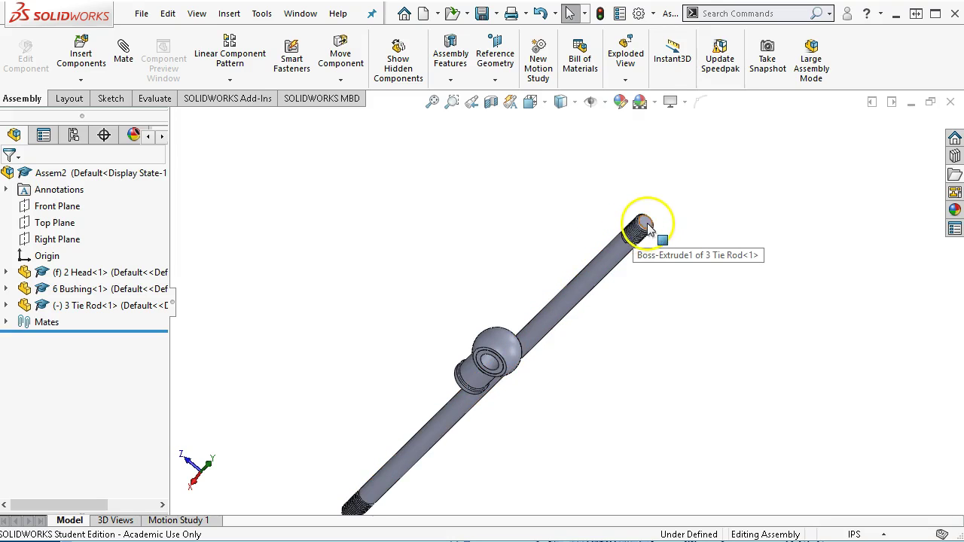
{"action": "left_click", "coordinate": [647, 226]}
{"action": "middle_click_drag", "start_coordinate": [630, 305], "coordinate": [634, 286]}
{"action": "scroll", "coordinate": [570, 323], "scroll_direction": "down", "scroll_amount": 4}
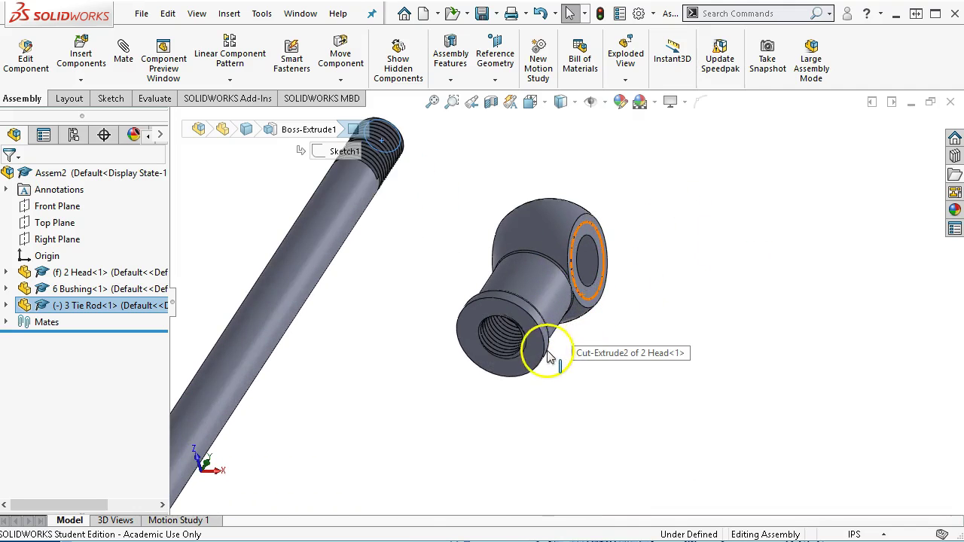
{"action": "left_click", "coordinate": [537, 362], "text": "ctrl"}
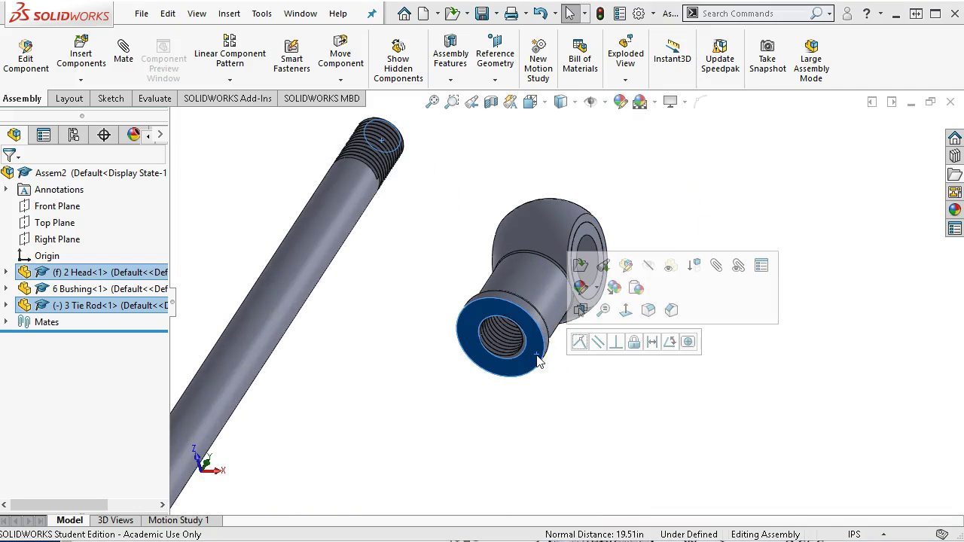
{"action": "left_click", "coordinate": [657, 342]}
{"action": "left_click", "coordinate": [654, 342]}
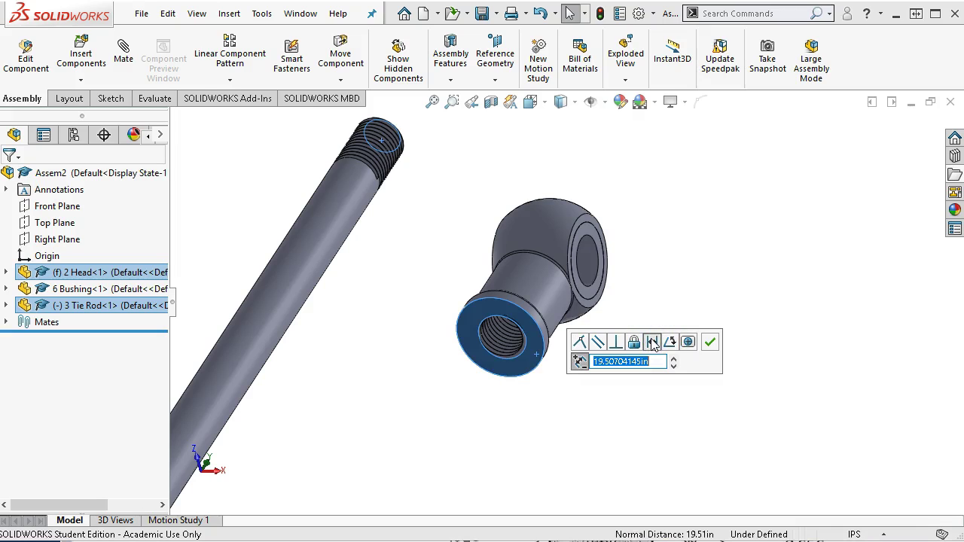
{"action": "type", "text": "3."}
{"action": "key", "text": "Return"}
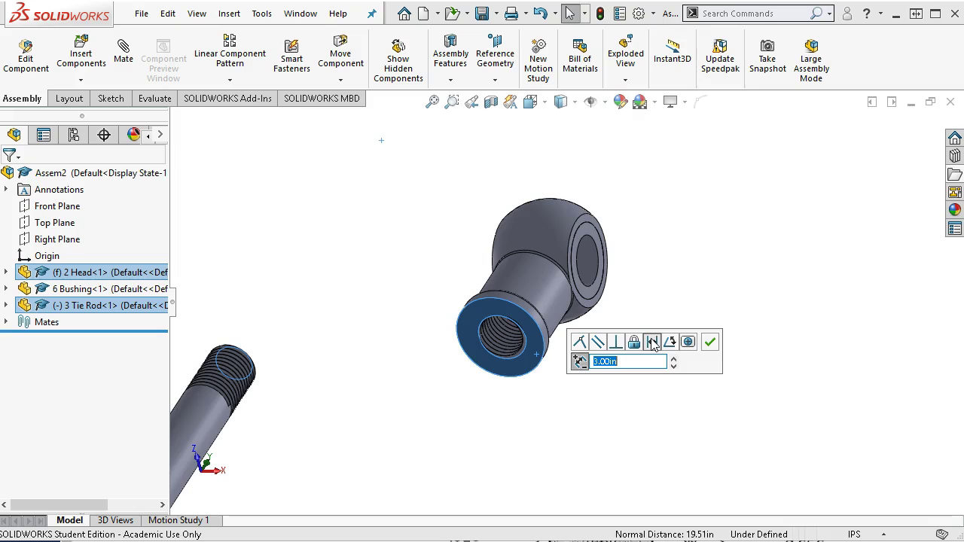
{"action": "left_click", "coordinate": [709, 342]}
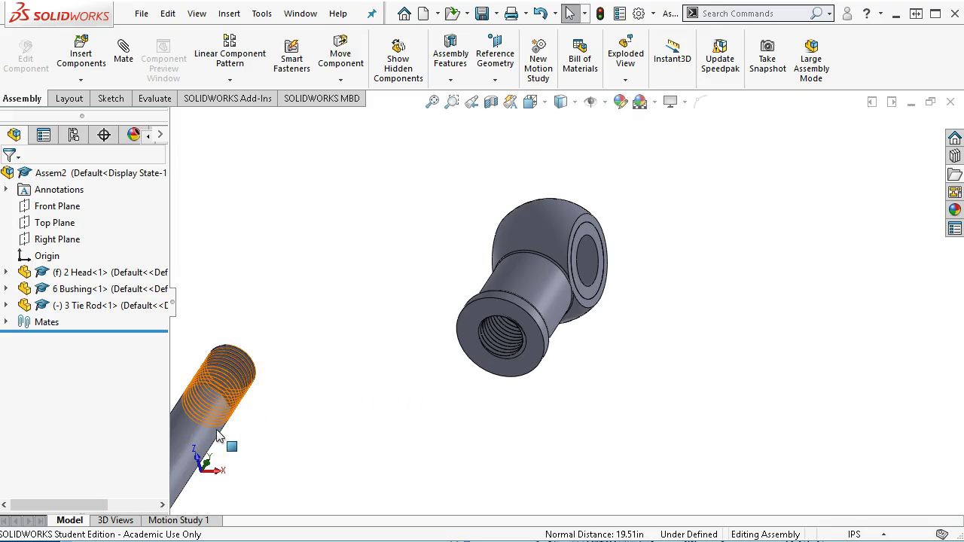
- Add a concentric mate between the tie rod's cylindrical surface and the head's cylindrical neck
{"action": "left_click", "coordinate": [216, 435]}
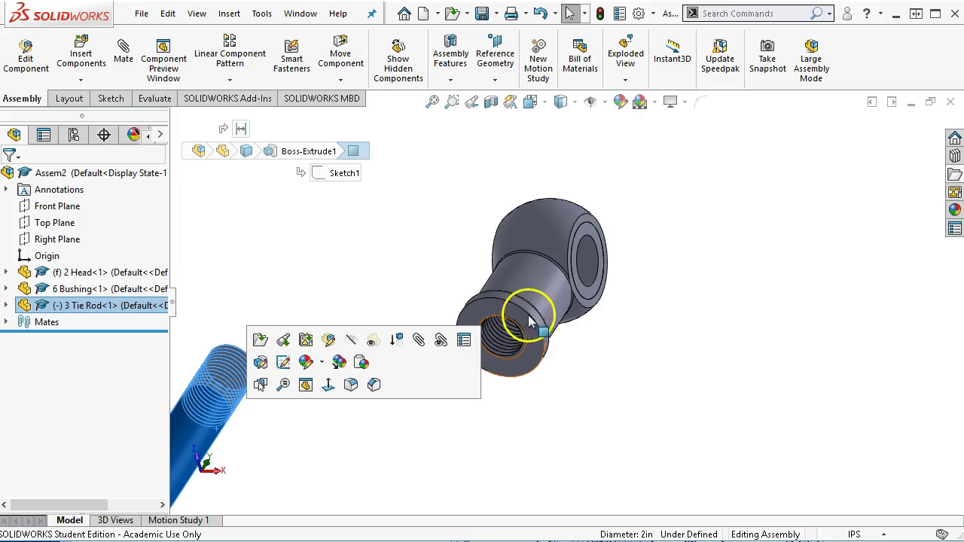
{"action": "left_click", "coordinate": [536, 298]}
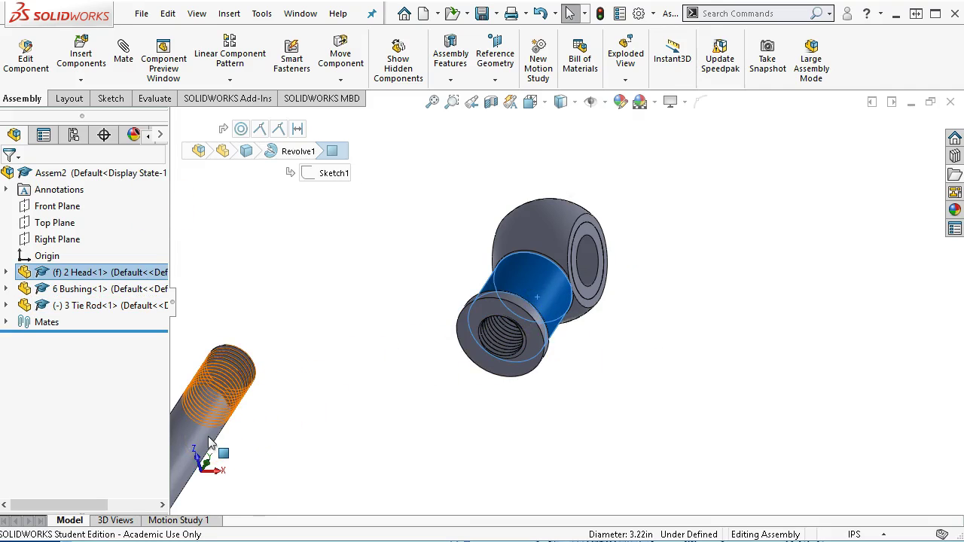
{"action": "left_click", "coordinate": [208, 440], "text": "ctrl"}
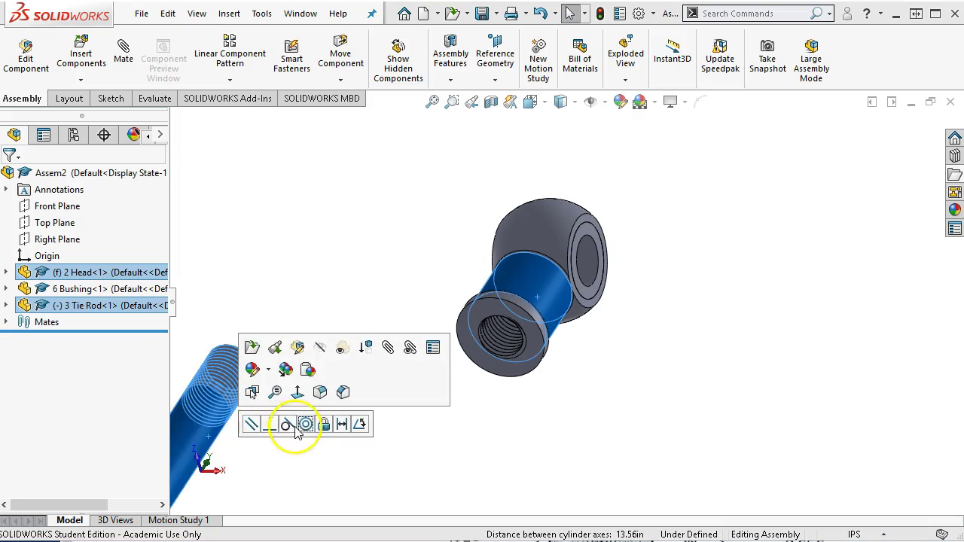
{"action": "left_click", "coordinate": [306, 425]}
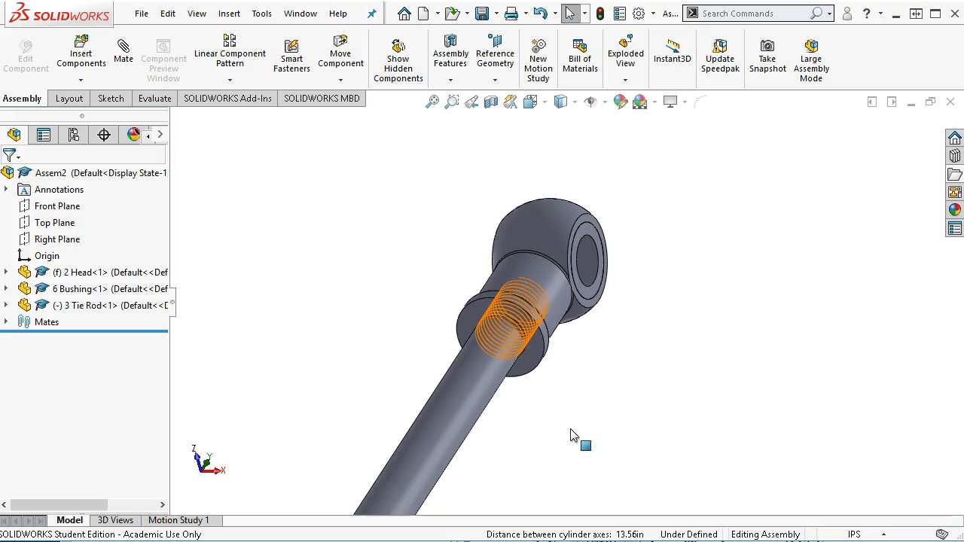
- Inspect how the tie rod sits in the head's threaded hole using a Front Plane section view, and close the section
{"action": "key", "text": "ctrl+1"}
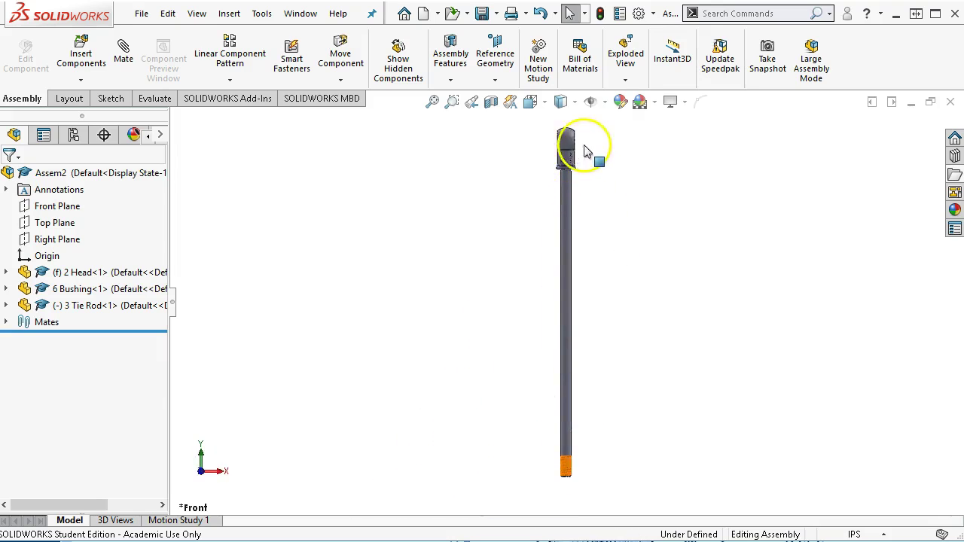
{"action": "left_click", "coordinate": [492, 102]}
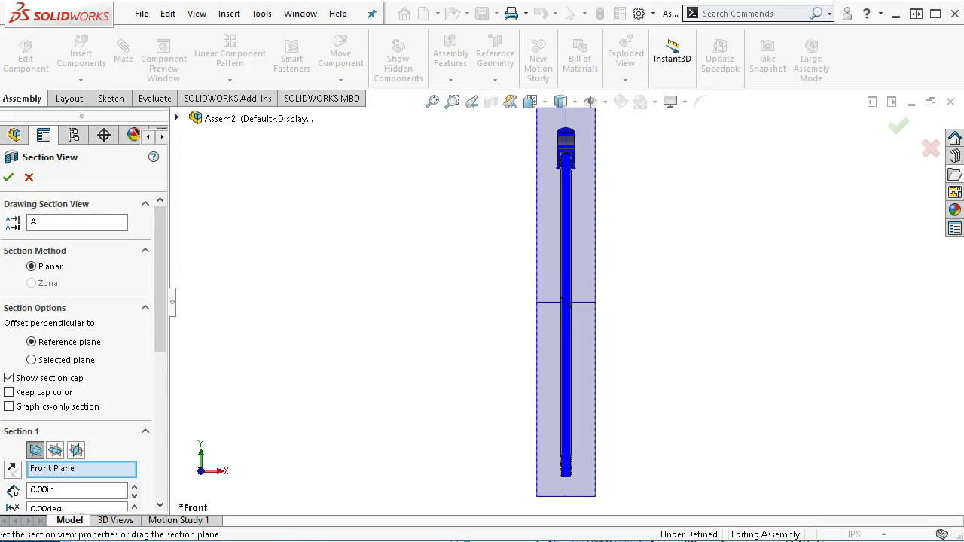
{"action": "left_click", "coordinate": [9, 179]}
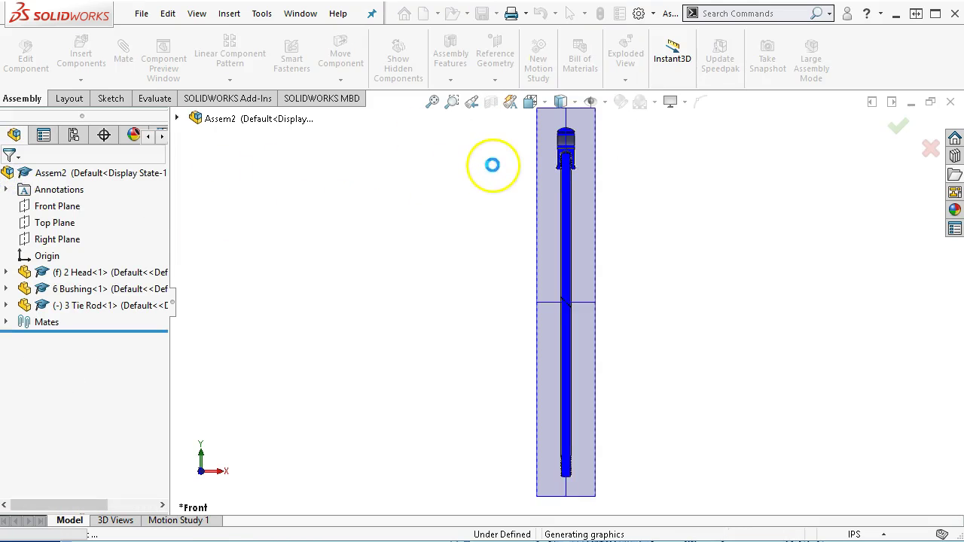
{"action": "scroll", "coordinate": [619, 142], "scroll_direction": "down", "scroll_amount": 10}
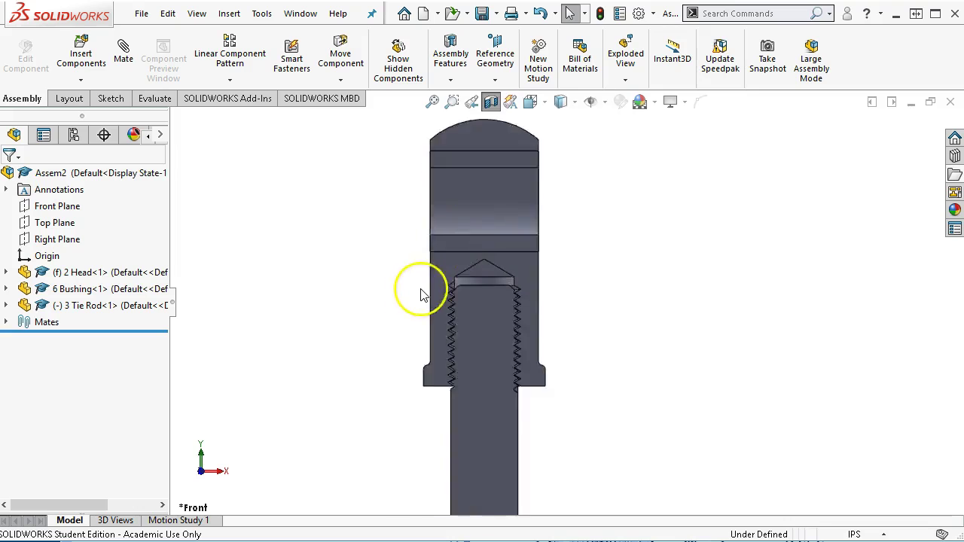
{"action": "scroll", "coordinate": [418, 298], "scroll_direction": "down", "scroll_amount": 5}
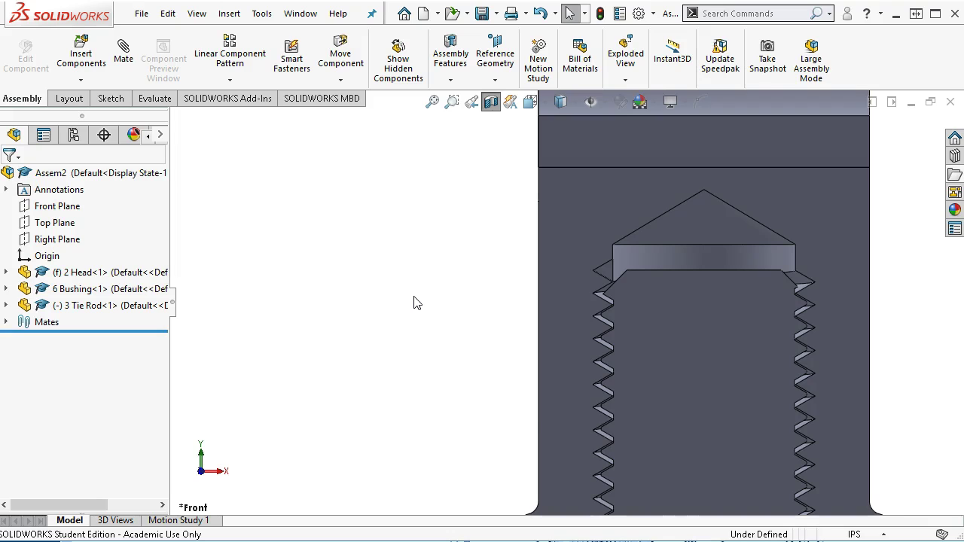
{"action": "scroll", "coordinate": [414, 302], "scroll_direction": "up", "scroll_amount": 3}
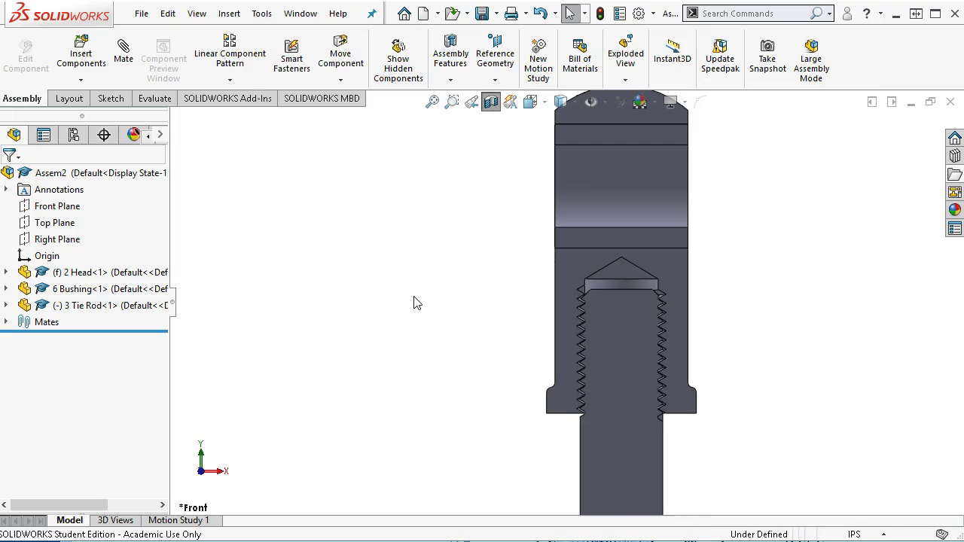
{"action": "left_click", "coordinate": [491, 103]}
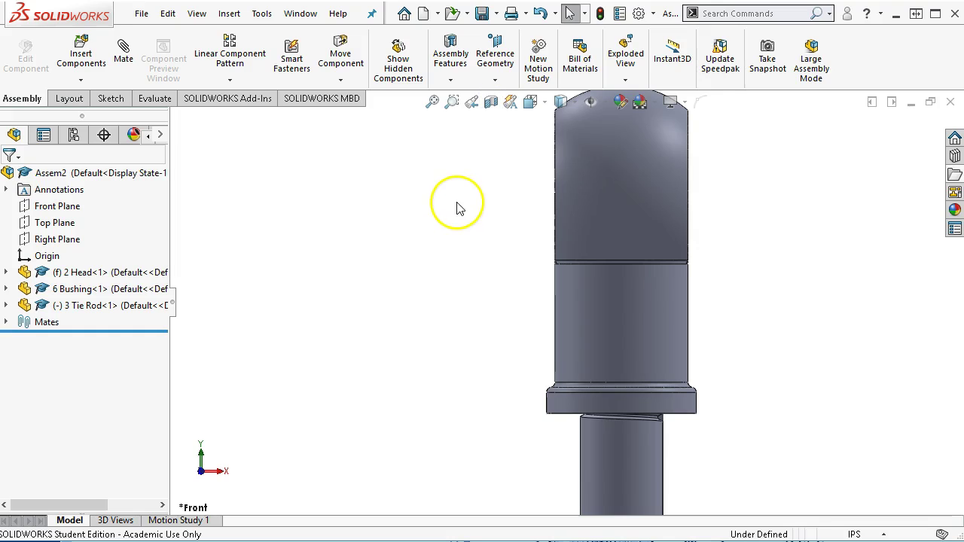
- Insert the existing part 1 Fork and place it near the free threaded end of the tie rod
{"action": "scroll", "coordinate": [452, 252], "scroll_direction": "up", "scroll_amount": 5}
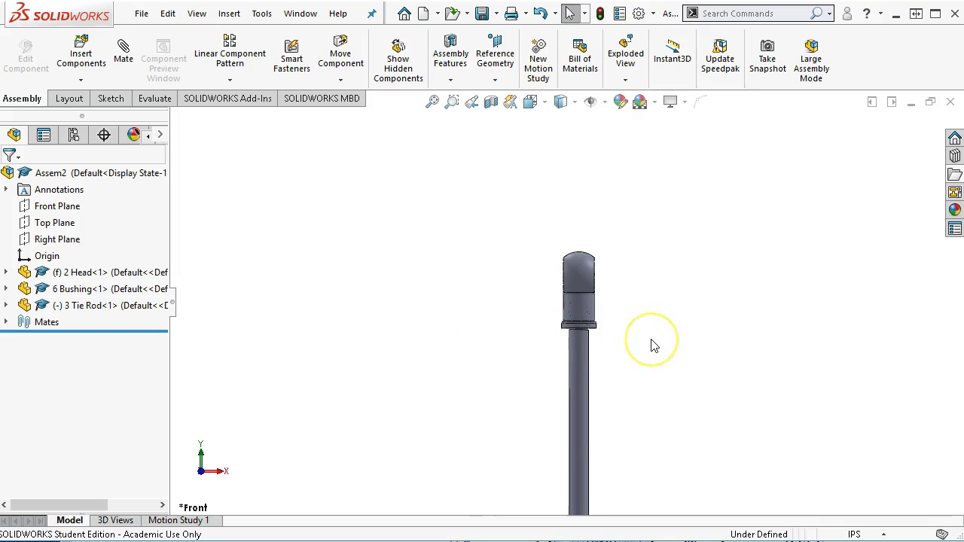
{"action": "scroll", "coordinate": [600, 389], "scroll_direction": "up", "scroll_amount": 6}
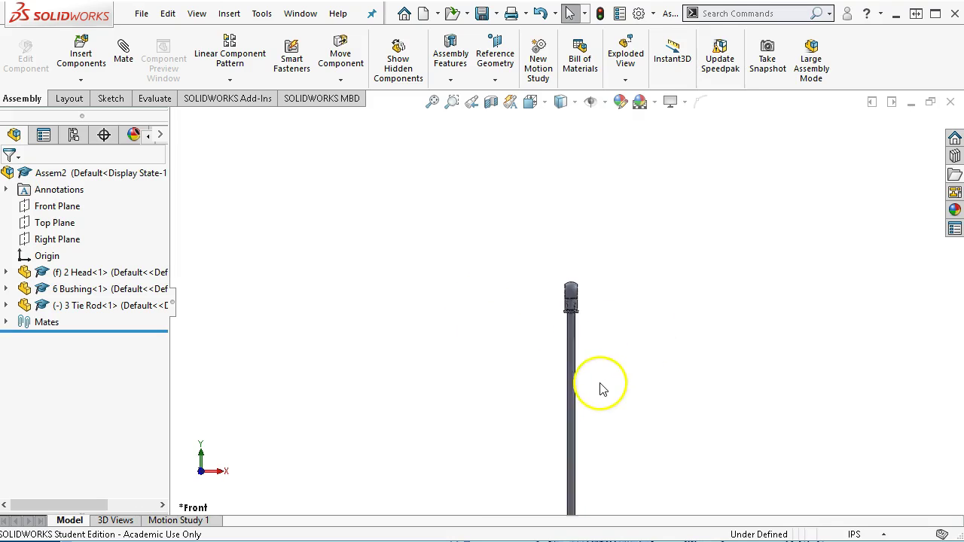
{"action": "scroll", "coordinate": [572, 468], "scroll_direction": "down", "scroll_amount": 3}
{"action": "middle_click_drag", "start_coordinate": [653, 390], "coordinate": [615, 301]}
{"action": "scroll", "coordinate": [613, 302], "scroll_direction": "up", "scroll_amount": 1}
{"action": "scroll", "coordinate": [561, 311], "scroll_direction": "down", "scroll_amount": 2}
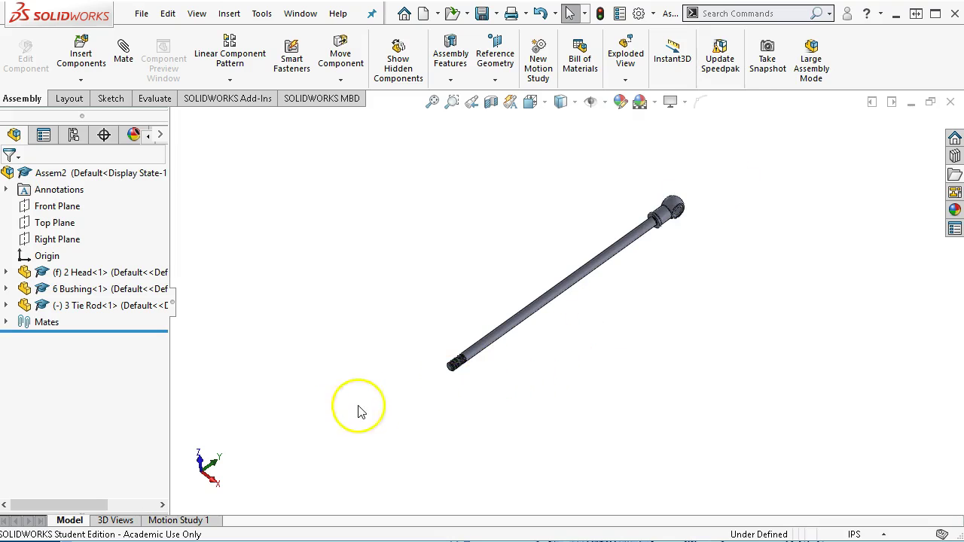
{"action": "scroll", "coordinate": [463, 396], "scroll_direction": "down", "scroll_amount": 3}
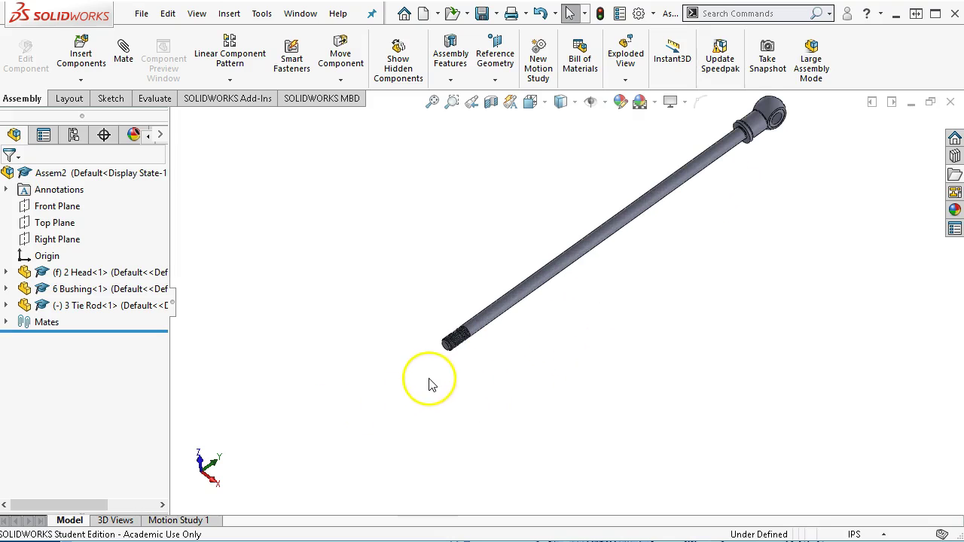
{"action": "scroll", "coordinate": [426, 374], "scroll_direction": "down", "scroll_amount": 2}
{"action": "scroll", "coordinate": [425, 373], "scroll_direction": "down", "scroll_amount": 1}
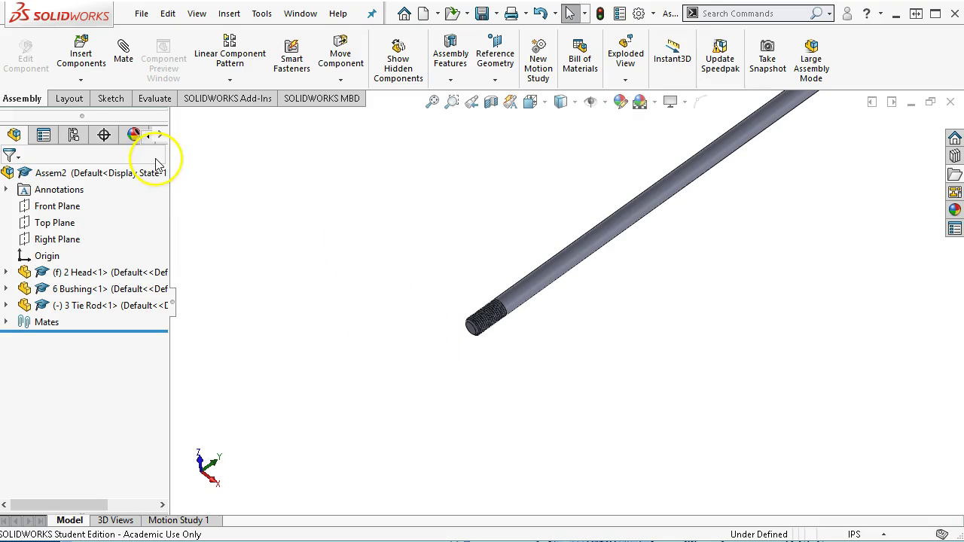
{"action": "left_click", "coordinate": [83, 60]}
{"action": "left_click", "coordinate": [73, 350]}
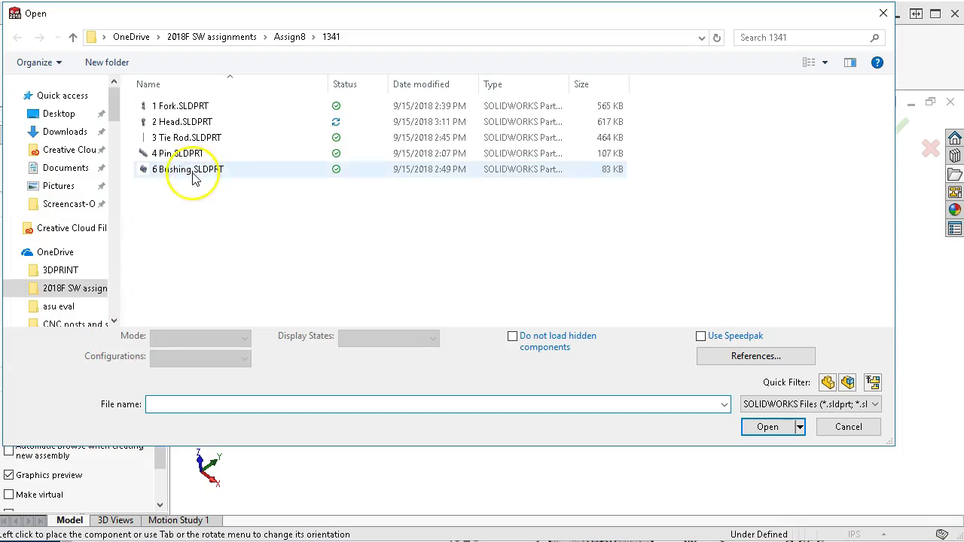
{"action": "left_click", "coordinate": [179, 105]}
{"action": "left_click", "coordinate": [790, 419]}
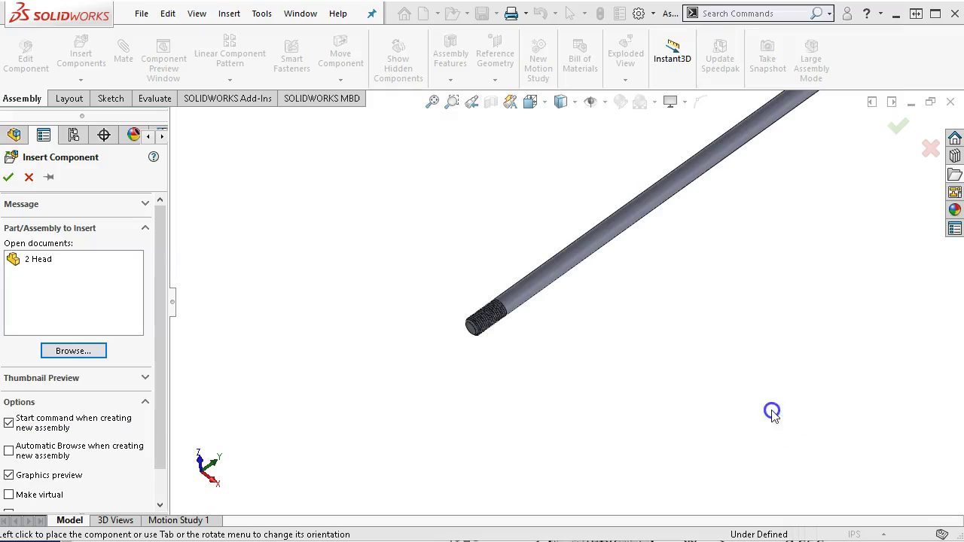
{"action": "left_click", "coordinate": [407, 376]}
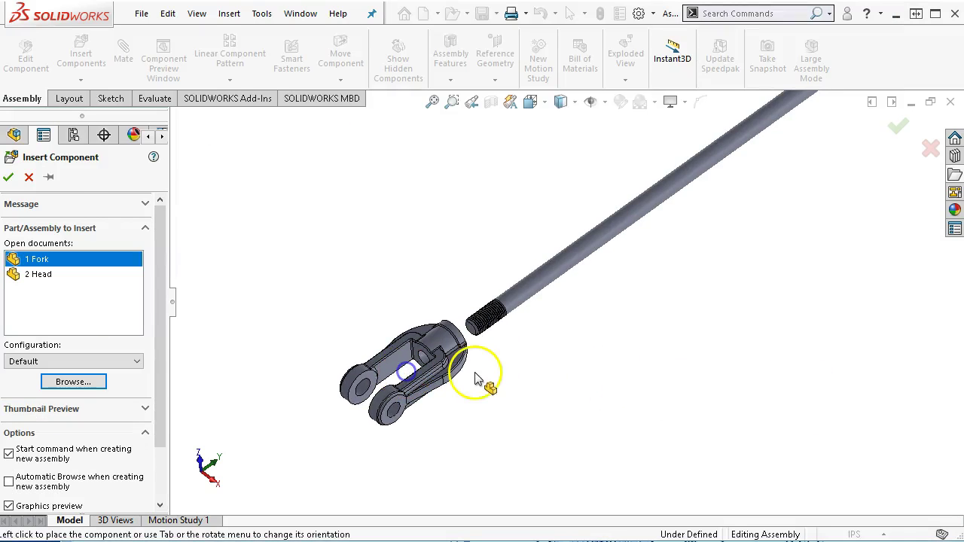
{"action": "scroll", "coordinate": [472, 353], "scroll_direction": "down", "scroll_amount": 4}
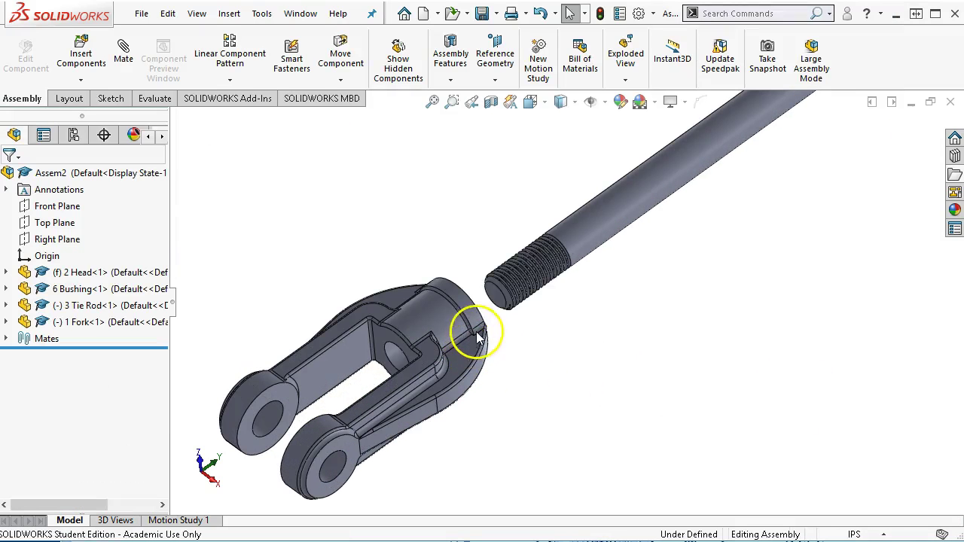
- Add a flipped 3.875 in distance mate between the tie rod's threaded end face and the fork's flat collar face
{"action": "left_click", "coordinate": [493, 295]}
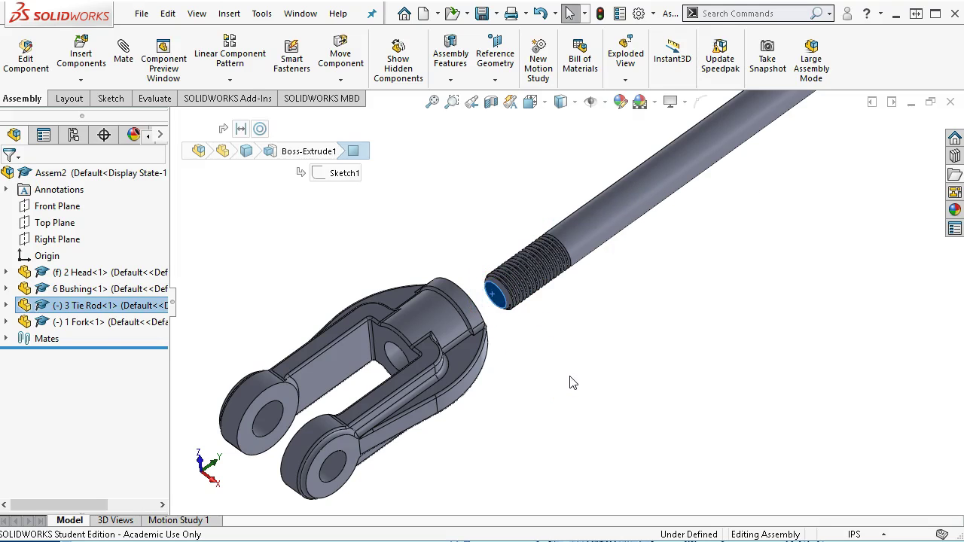
{"action": "middle_click_drag", "start_coordinate": [634, 387], "coordinate": [585, 445]}
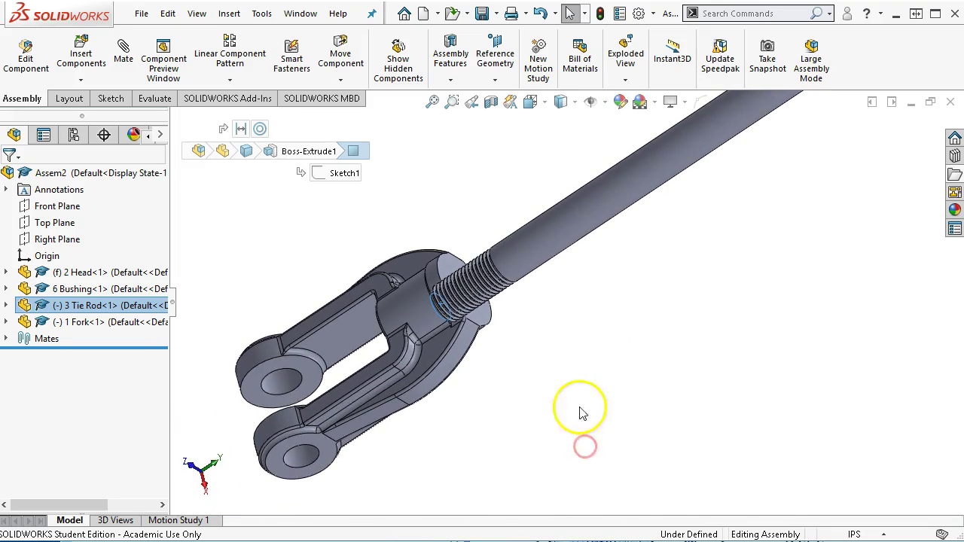
{"action": "scroll", "coordinate": [537, 308], "scroll_direction": "down", "scroll_amount": 5}
{"action": "left_click", "coordinate": [393, 239], "text": "ctrl"}
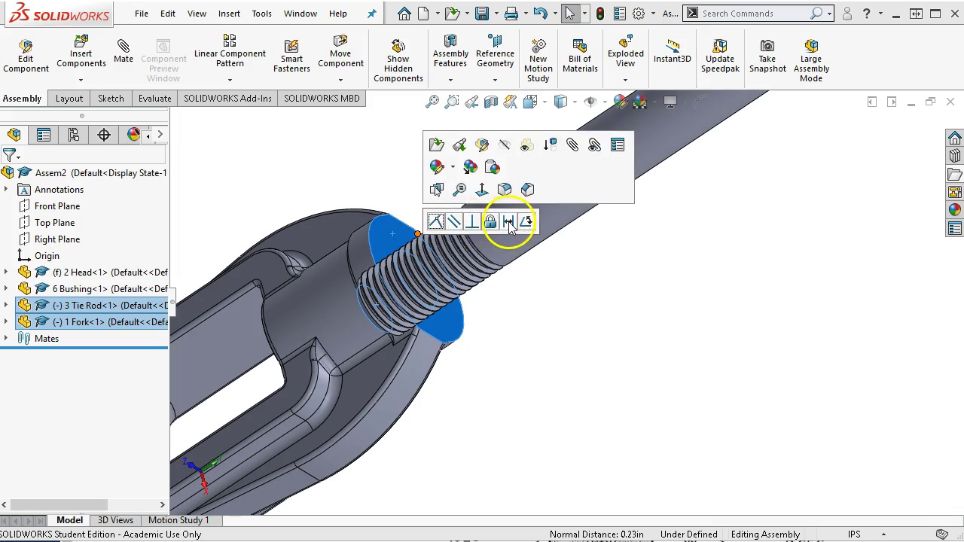
{"action": "left_click", "coordinate": [506, 221]}
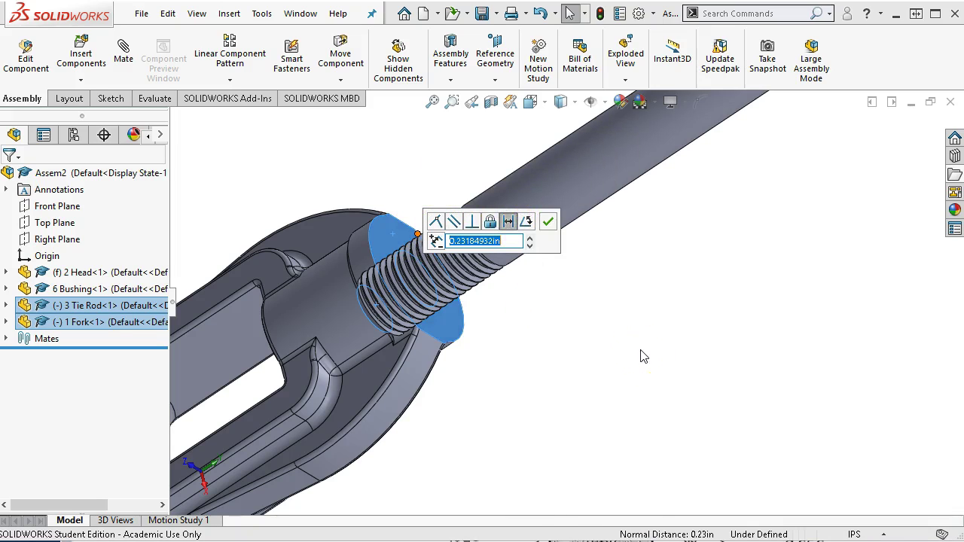
{"action": "key", "text": "Return"}
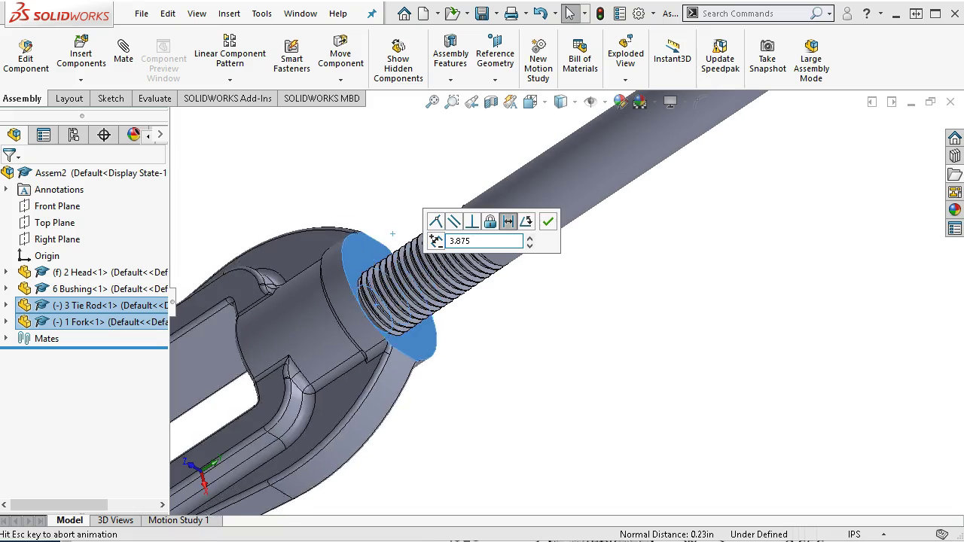
{"action": "left_click", "coordinate": [437, 241]}
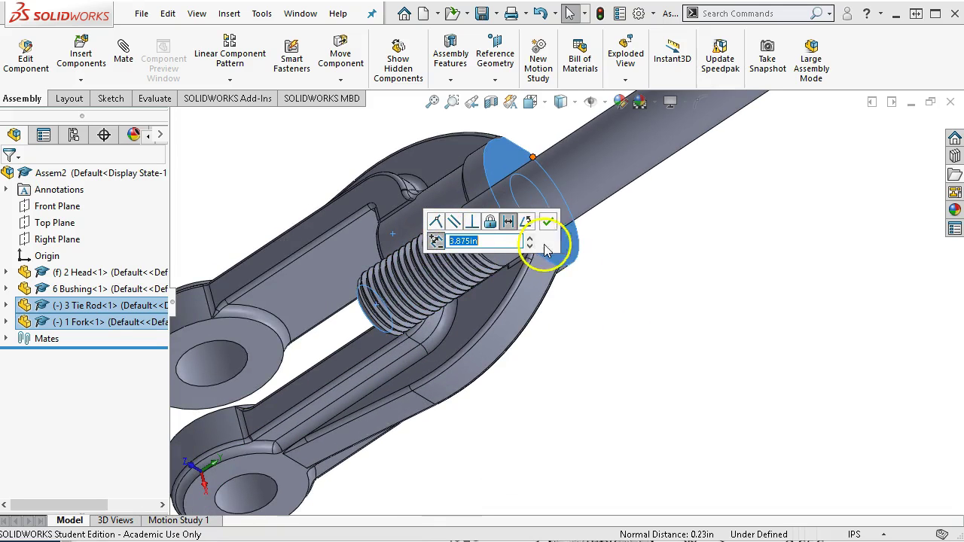
{"action": "left_click", "coordinate": [547, 221]}
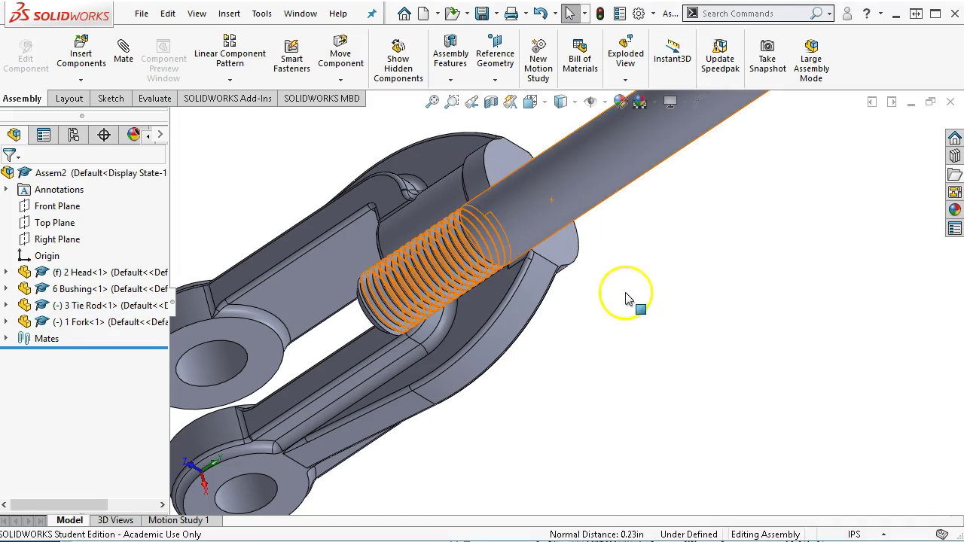
- Add a concentric mate between the tie rod's cylindrical surface and the fork's cylindrical collar
{"action": "left_click", "coordinate": [551, 195]}
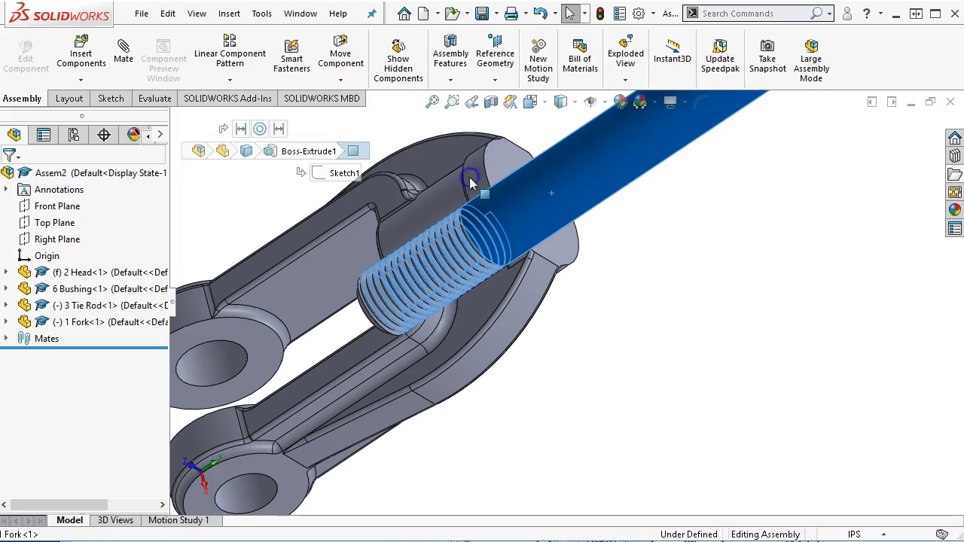
{"action": "left_click", "coordinate": [469, 177], "text": "ctrl"}
{"action": "left_click", "coordinate": [565, 164]}
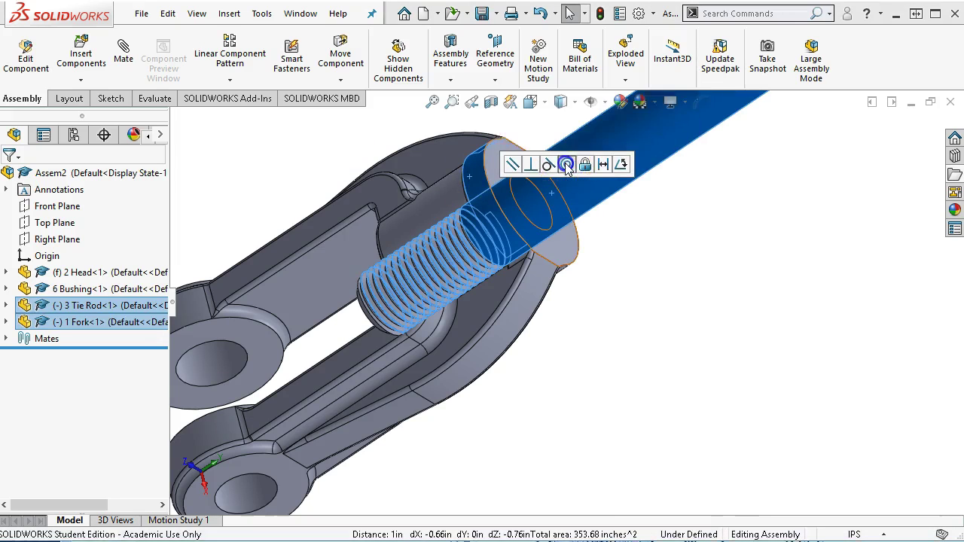
{"action": "left_click", "coordinate": [693, 362]}
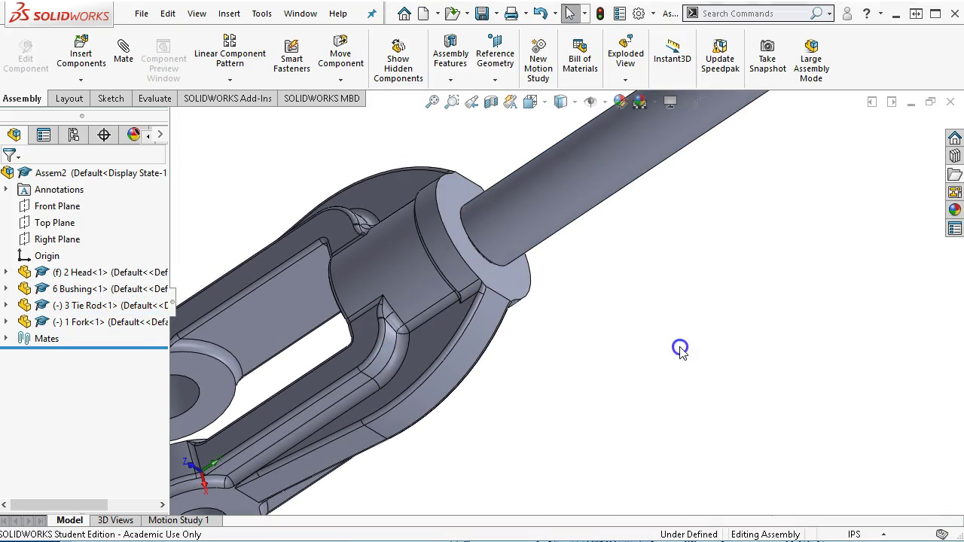
- Try to make the fork's Front Plane parallel to the assembly's Front Plane, working from the Front view
{"action": "key", "text": "ctrl+1"}
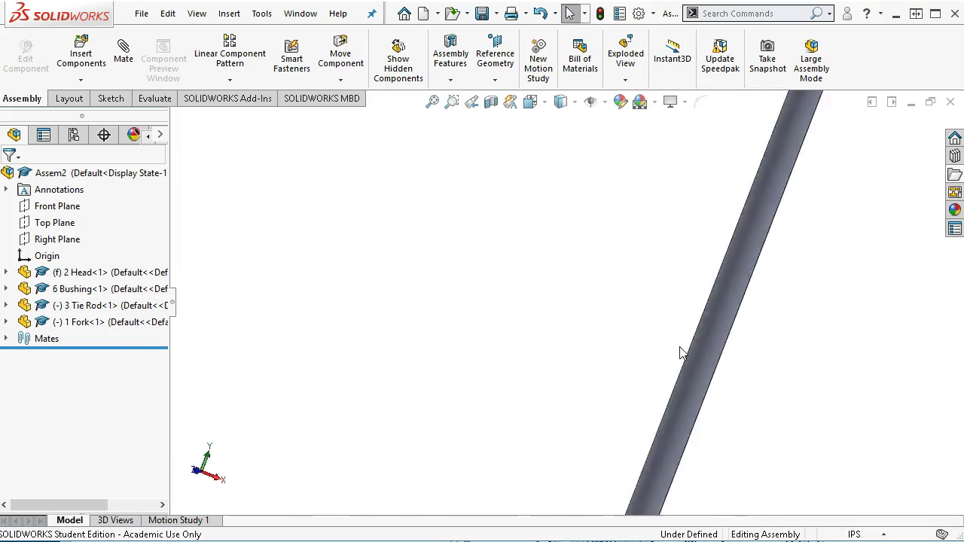
{"action": "left_click_drag", "start_coordinate": [596, 324], "coordinate": [617, 286]}
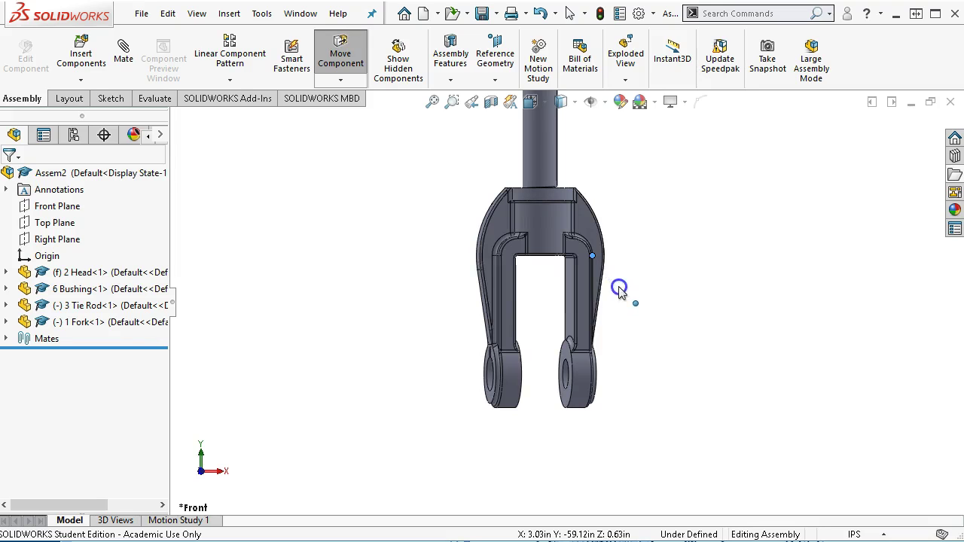
{"action": "left_click", "coordinate": [6, 323]}
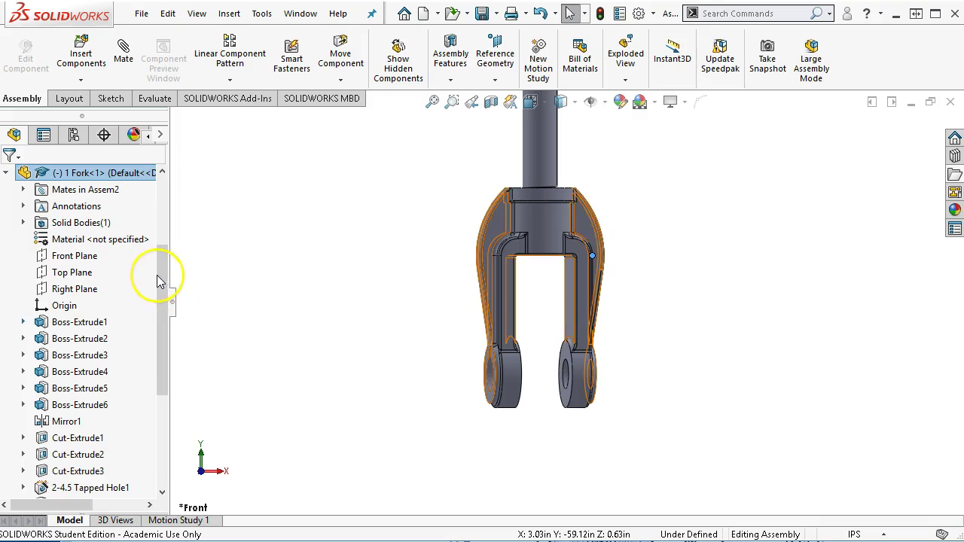
{"action": "left_click", "coordinate": [74, 256]}
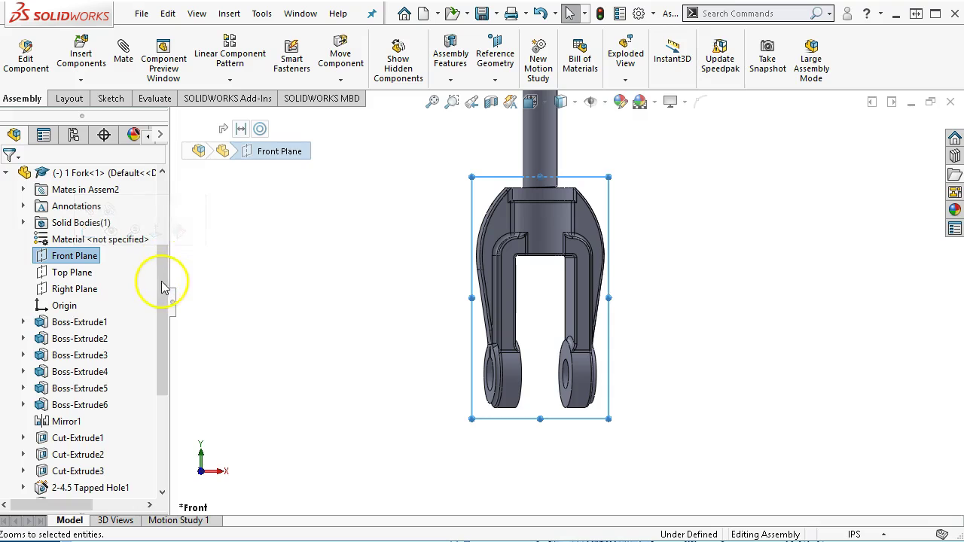
{"action": "left_click", "coordinate": [166, 194]}
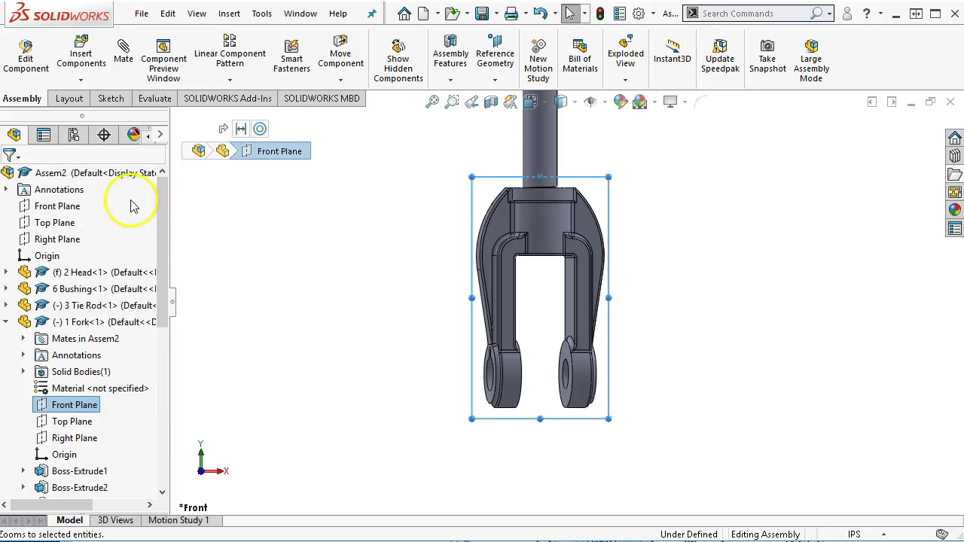
{"action": "left_click", "coordinate": [72, 207], "text": "ctrl"}
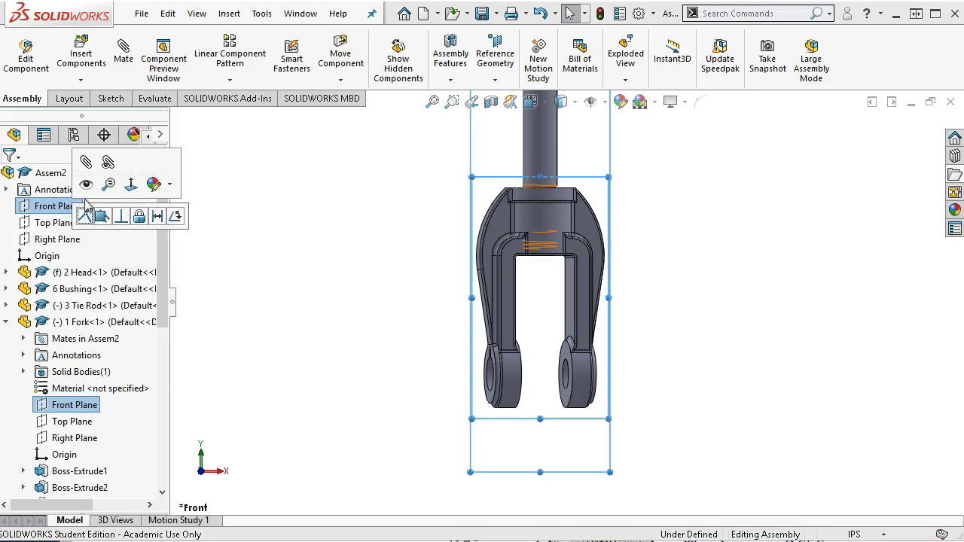
{"action": "left_click", "coordinate": [103, 217]}
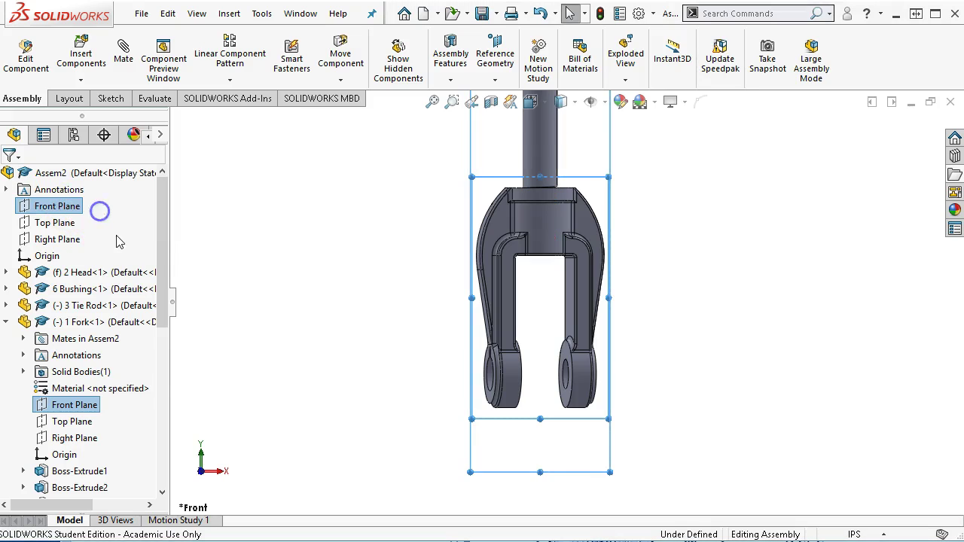
{"action": "left_click", "coordinate": [7, 322]}
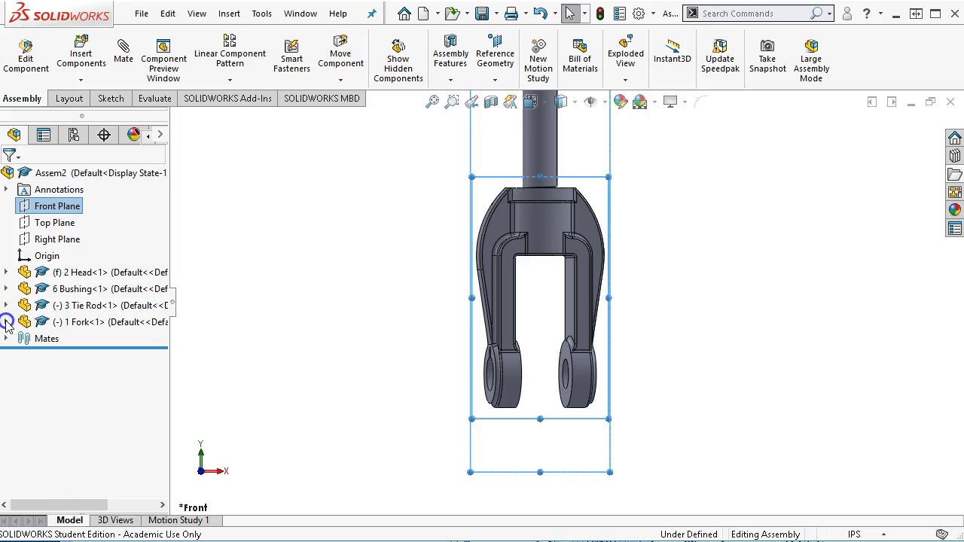
{"action": "left_click", "coordinate": [288, 328]}
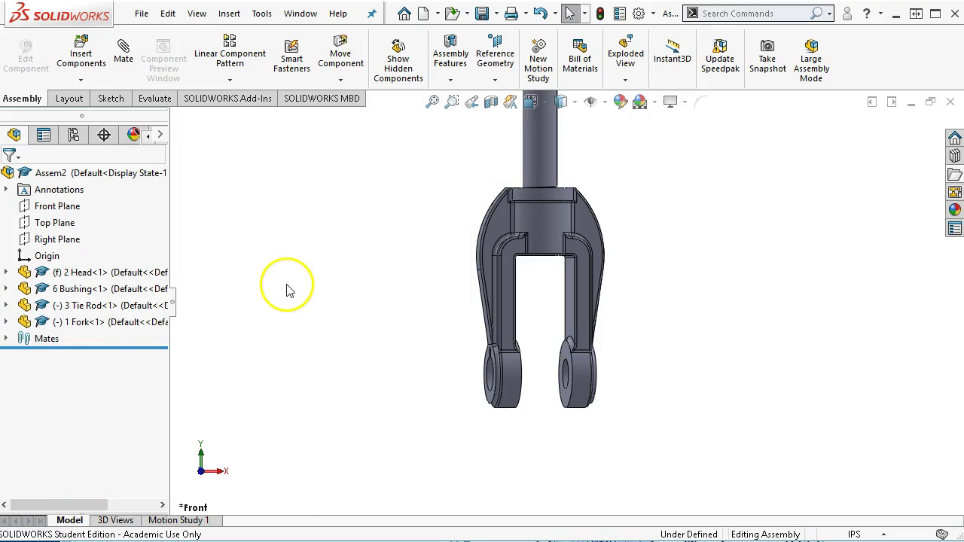
- Check the fork's existing mates and add a parallel mate between its Front Plane and the assembly's Front Plane
{"action": "left_click", "coordinate": [343, 314]}
{"action": "key", "text": "f"}
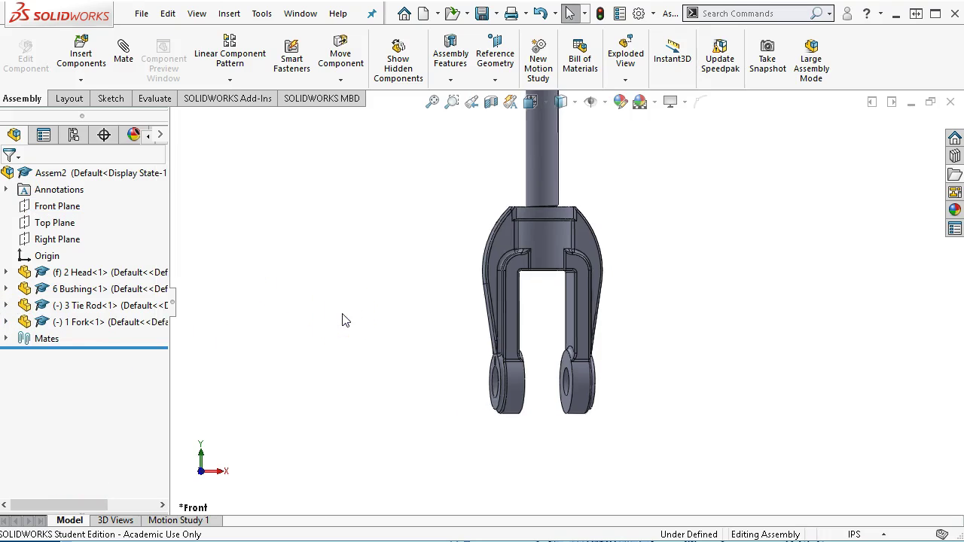
{"action": "scroll", "coordinate": [567, 508], "scroll_direction": "down", "scroll_amount": 2}
{"action": "scroll", "coordinate": [568, 511], "scroll_direction": "down", "scroll_amount": 3}
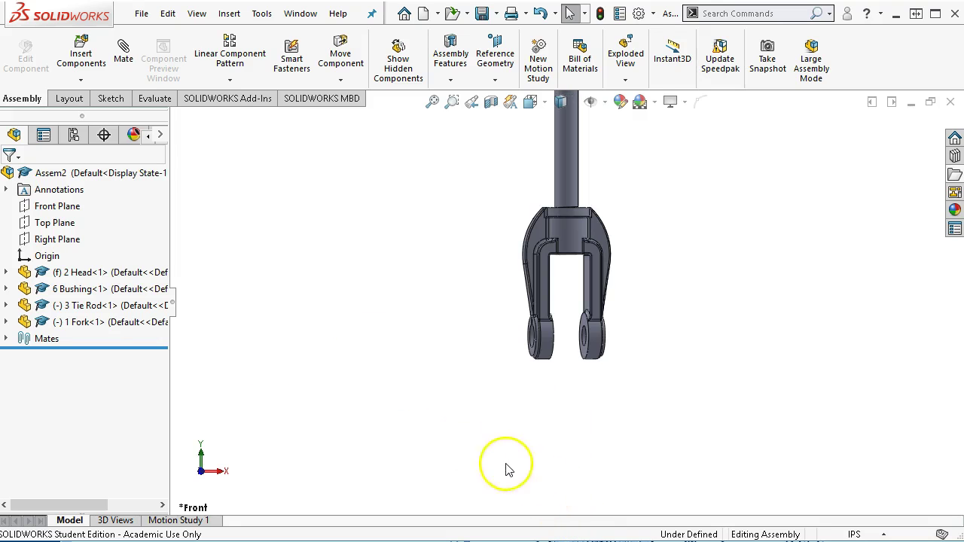
{"action": "middle_click_drag", "start_coordinate": [383, 349], "coordinate": [333, 419]}
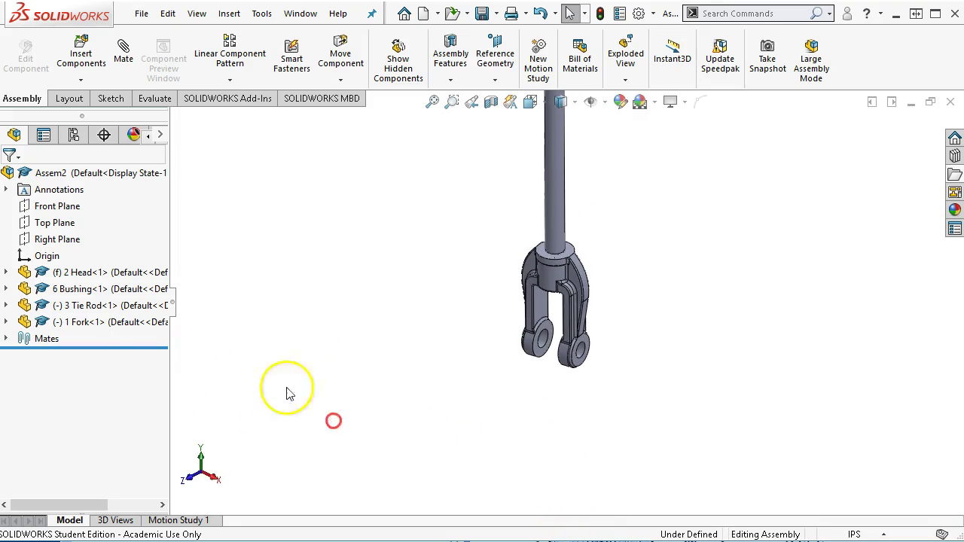
{"action": "left_click", "coordinate": [6, 321]}
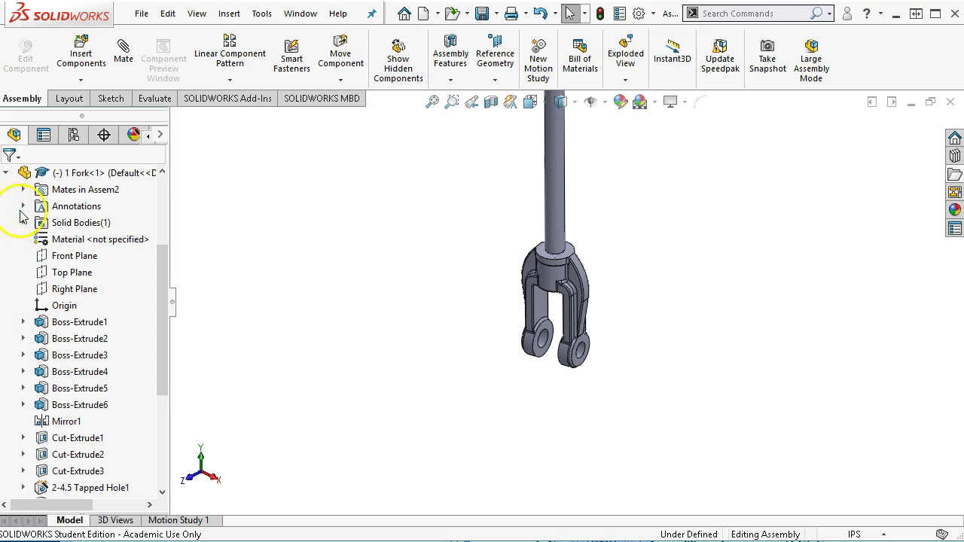
{"action": "left_click", "coordinate": [23, 190]}
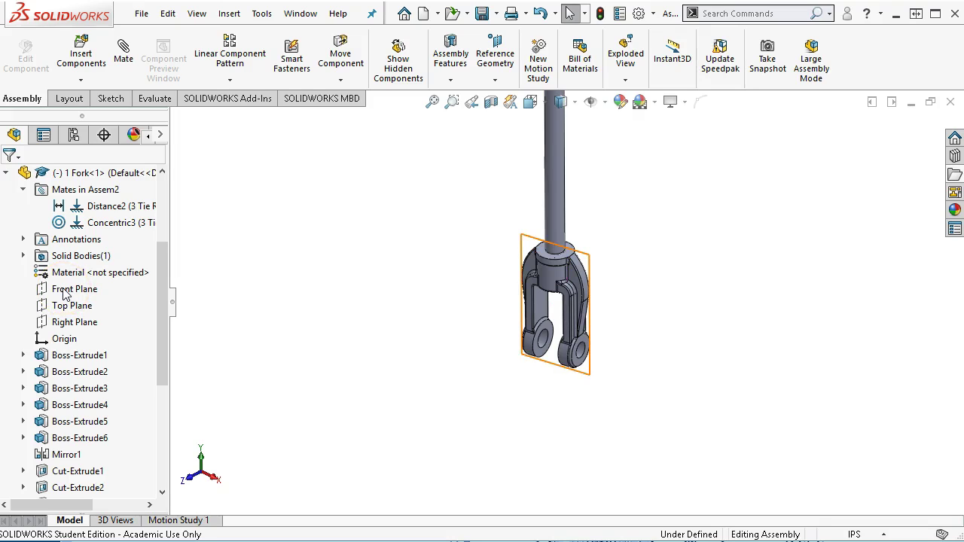
{"action": "left_click", "coordinate": [66, 290]}
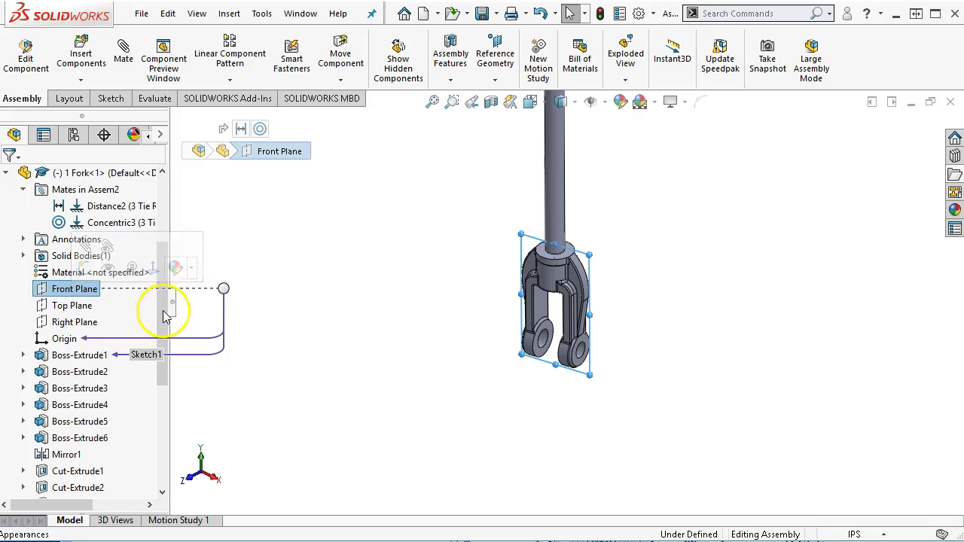
{"action": "left_click_drag", "start_coordinate": [161, 254], "coordinate": [151, 161]}
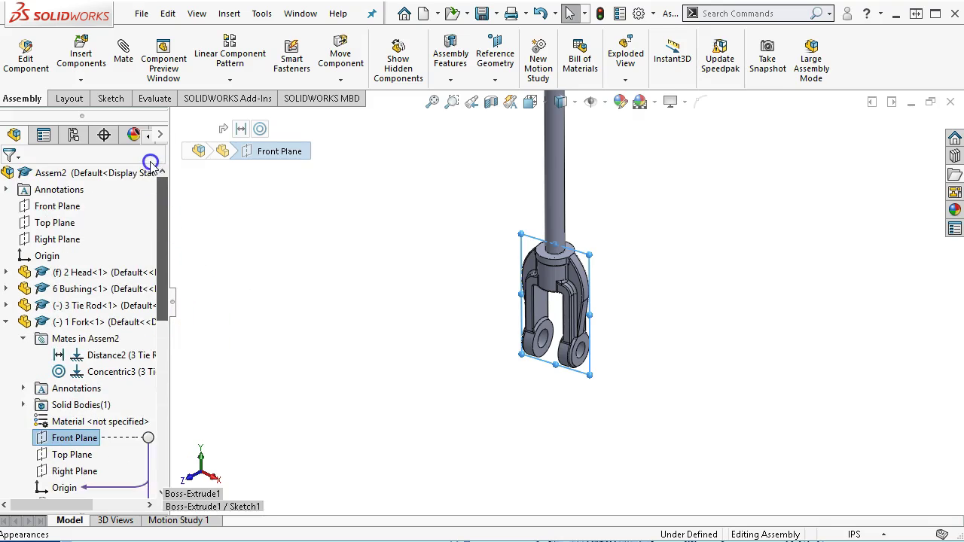
{"action": "left_click", "coordinate": [66, 208], "text": "ctrl"}
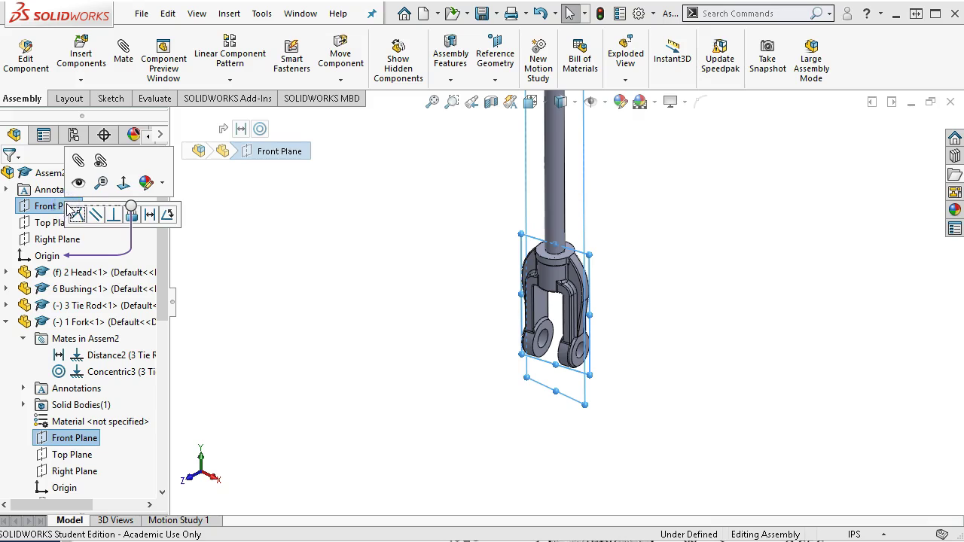
{"action": "left_click", "coordinate": [95, 215]}
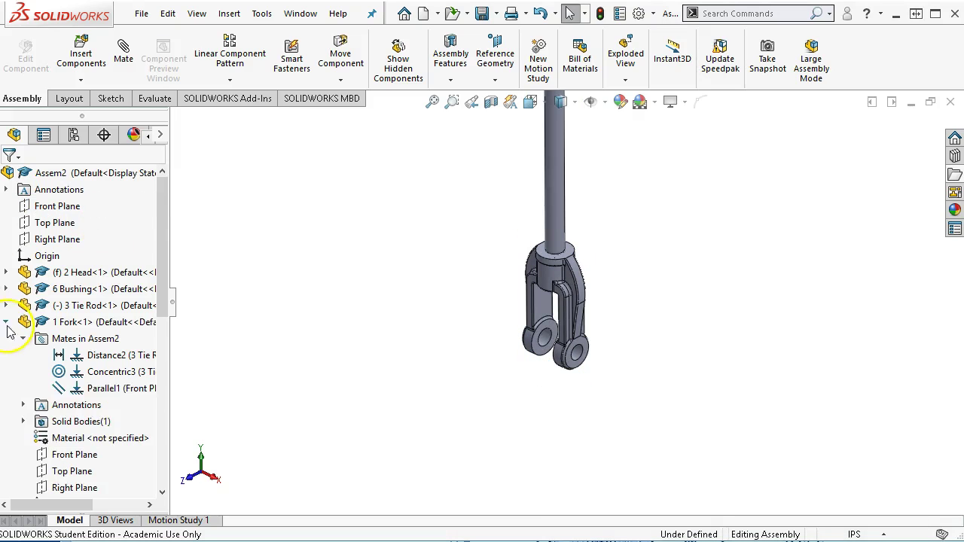
{"action": "left_click", "coordinate": [7, 322]}
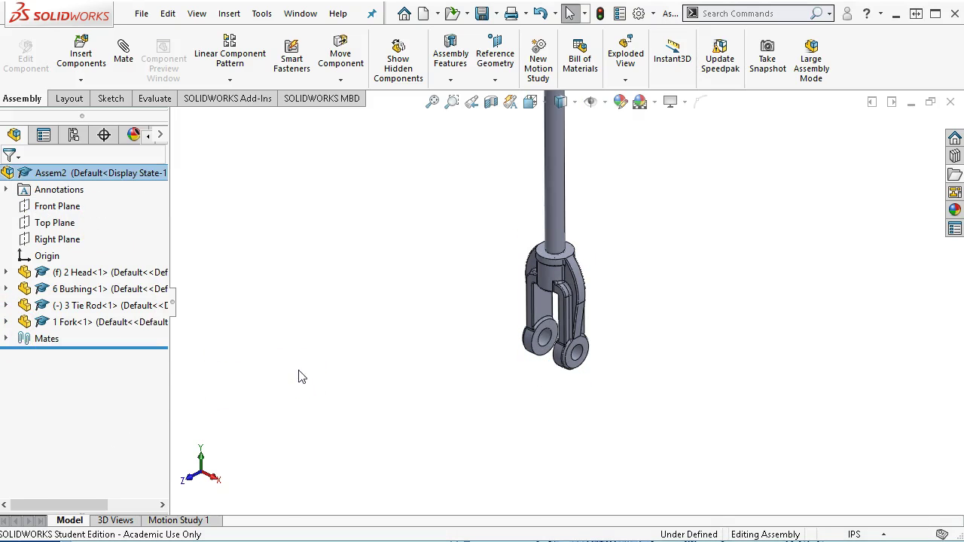
- Open the recent part 4 Pin.SLDPRT and close the open 2 Head.SLDPRT document
{"action": "key", "text": "ctrl+1"}
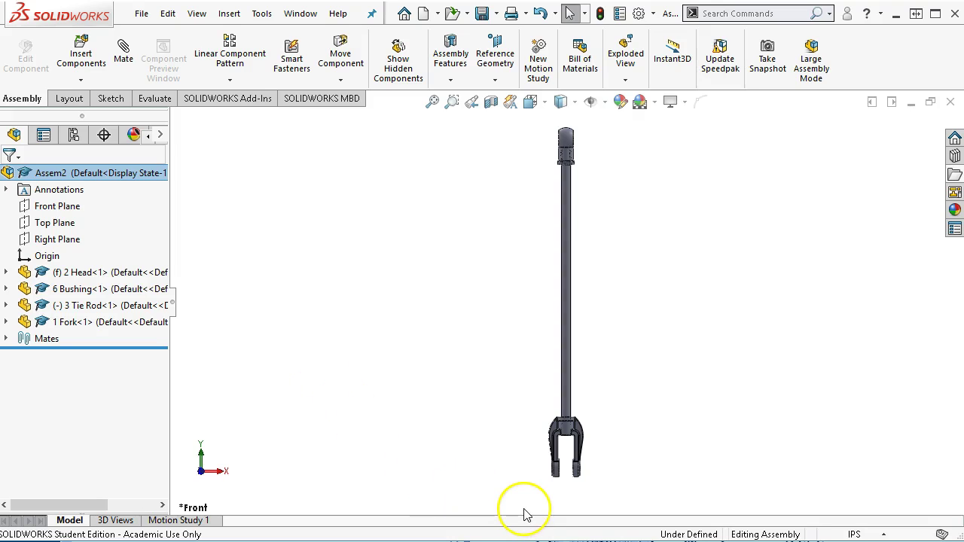
{"action": "middle_click_drag", "start_coordinate": [549, 499], "coordinate": [567, 527]}
{"action": "scroll", "coordinate": [577, 450], "scroll_direction": "down", "scroll_amount": 6}
{"action": "middle_click_drag", "start_coordinate": [573, 401], "coordinate": [578, 412]}
{"action": "scroll", "coordinate": [545, 399], "scroll_direction": "down", "scroll_amount": 5}
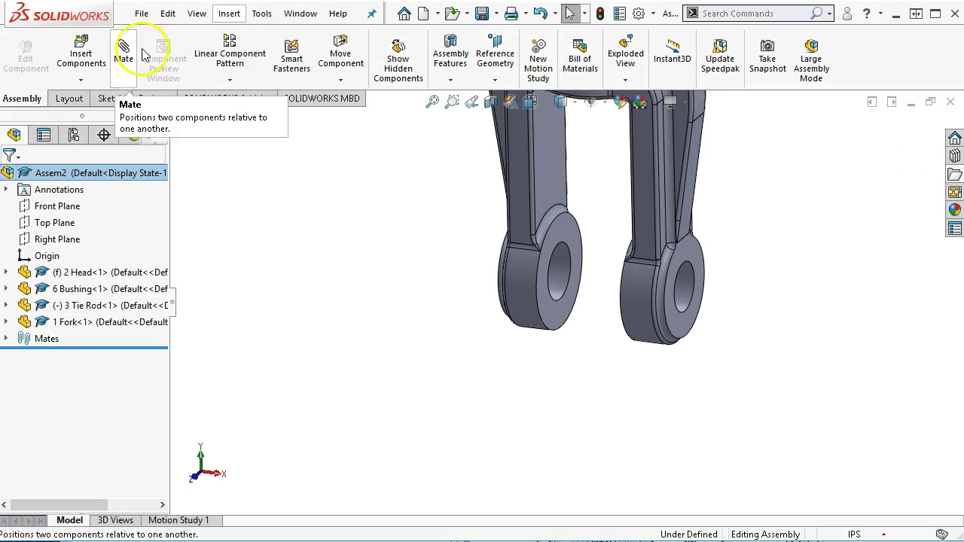
{"action": "left_click", "coordinate": [140, 13]}
{"action": "mouse_move", "coordinate": [161, 72]}
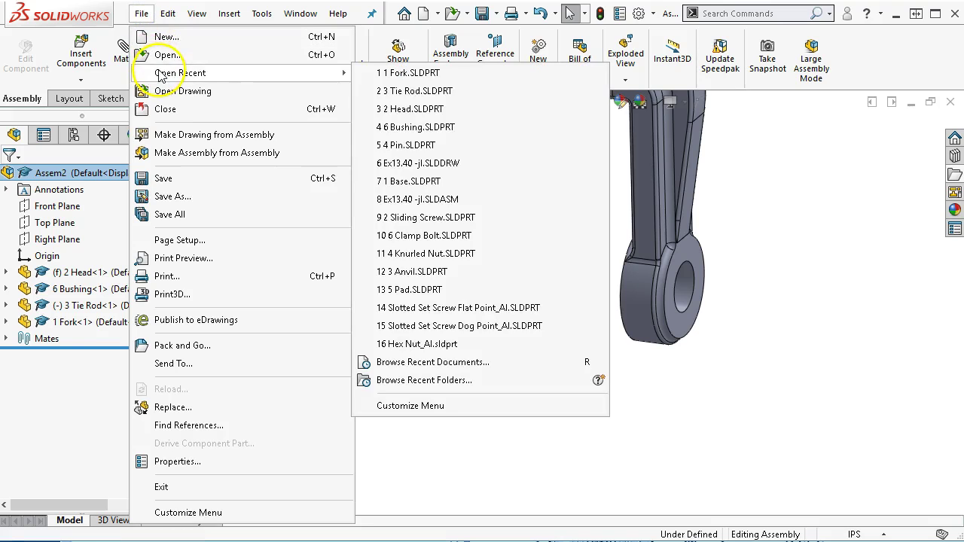
{"action": "left_click", "coordinate": [405, 145]}
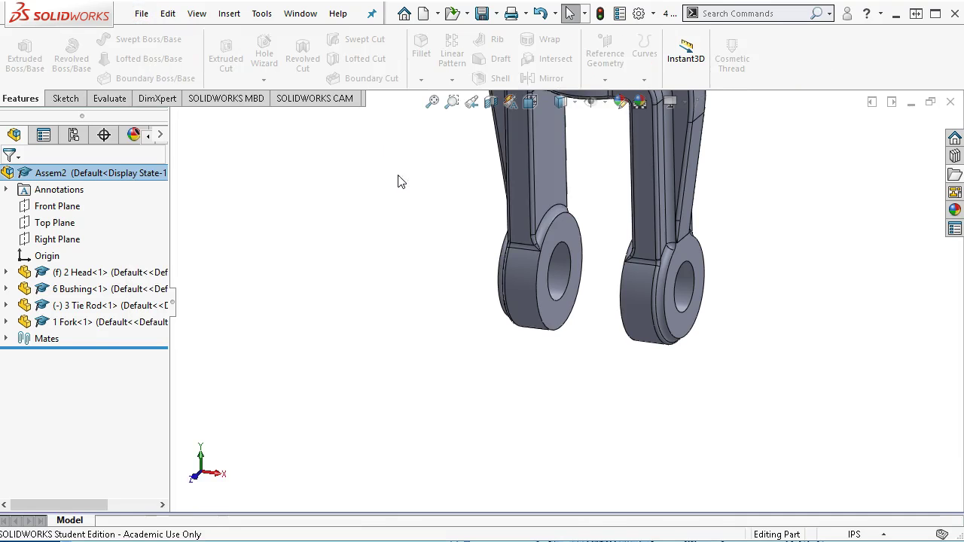
{"action": "left_click", "coordinate": [301, 14]}
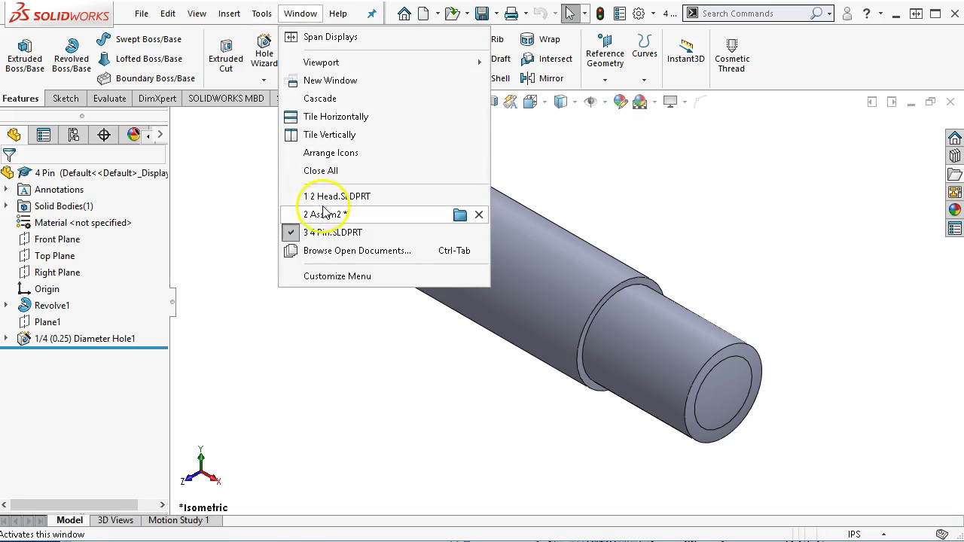
{"action": "left_click", "coordinate": [477, 198]}
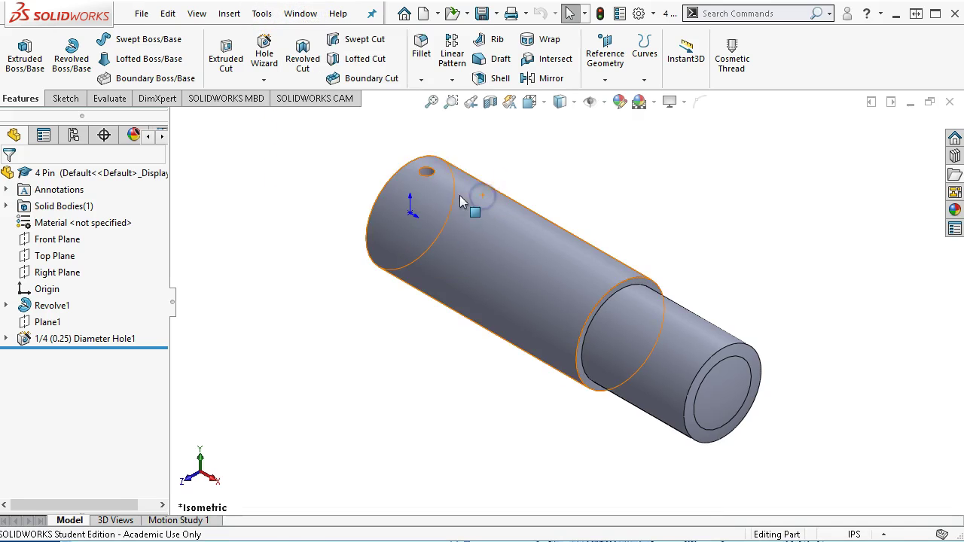
- Tile the open 4 Pin part and assembly windows horizontally
{"action": "left_click", "coordinate": [309, 14]}
{"action": "mouse_move", "coordinate": [351, 198]}
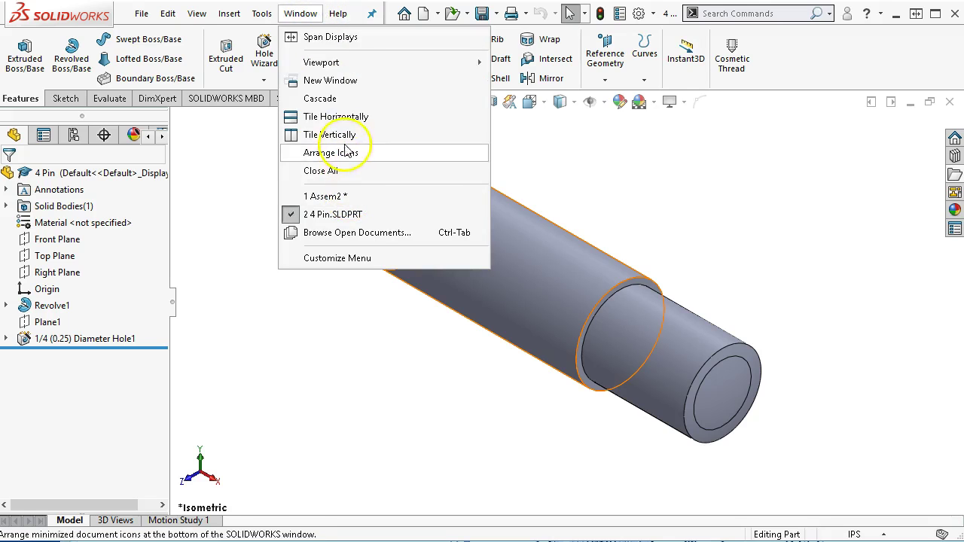
{"action": "left_click", "coordinate": [339, 119]}
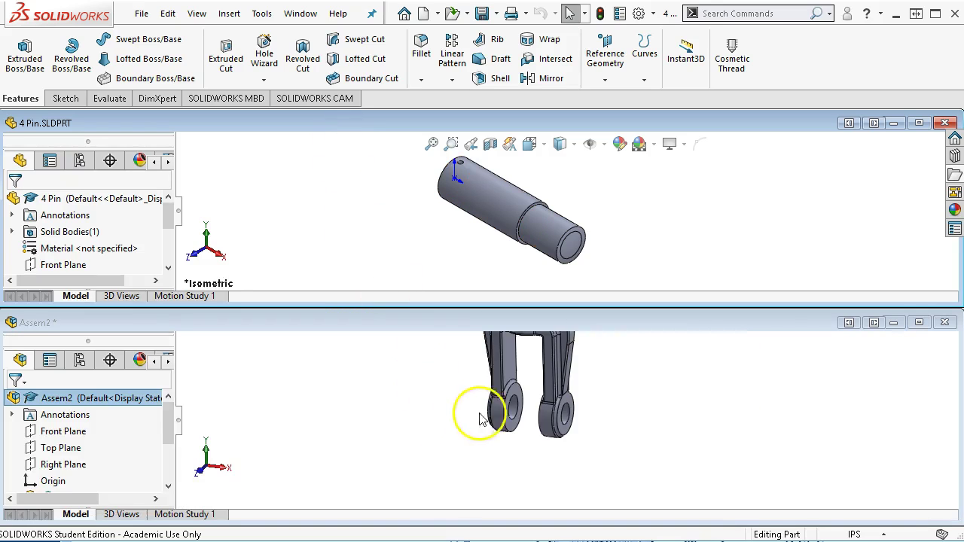
- Insert 4 Pin into the fork's bore with a concentric mate on its large cylindrical face, and maximize the assembly window
{"action": "scroll", "coordinate": [486, 413], "scroll_direction": "down", "scroll_amount": 1}
{"action": "left_click", "coordinate": [679, 435]}
{"action": "scroll", "coordinate": [553, 414], "scroll_direction": "down", "scroll_amount": 3}
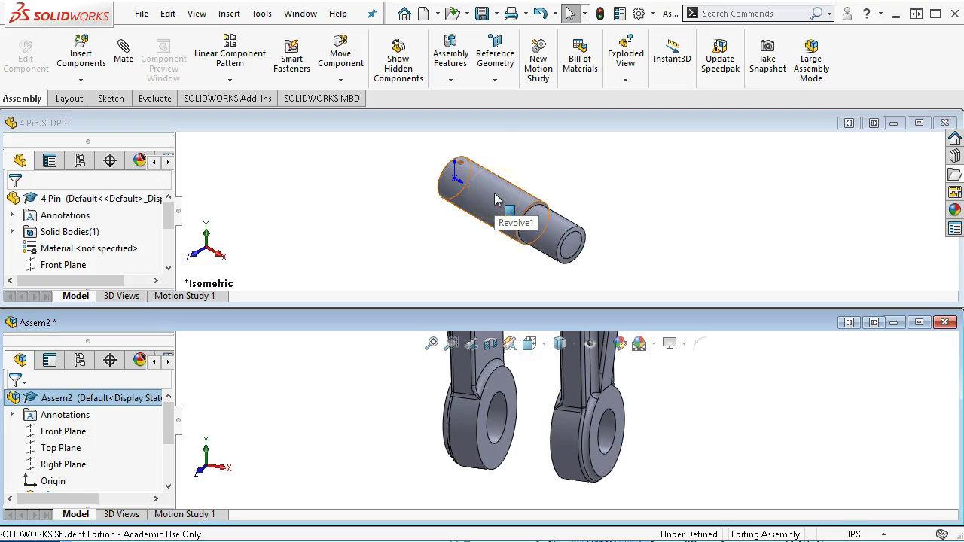
{"action": "left_click", "coordinate": [447, 198]}
{"action": "left_click_drag", "start_coordinate": [481, 195], "coordinate": [497, 421]}
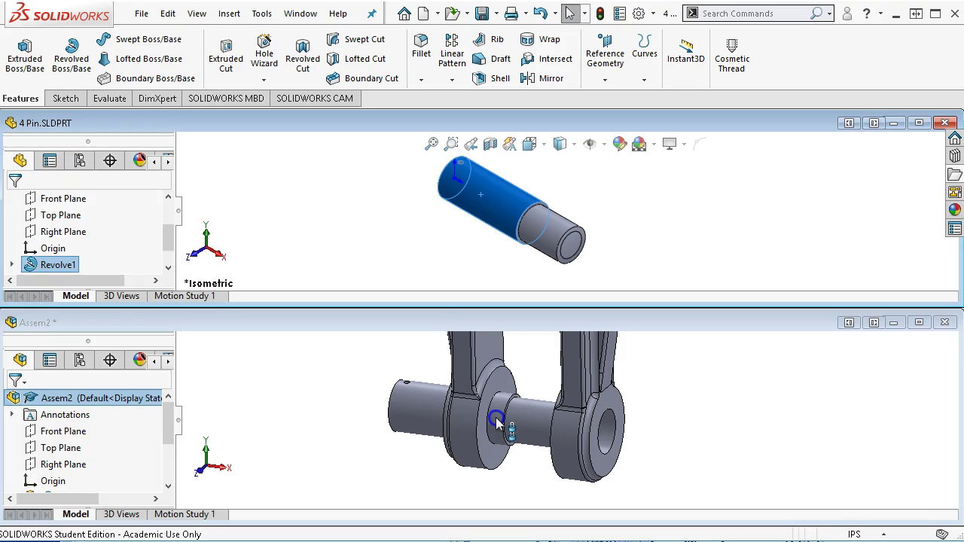
{"action": "left_click_drag", "start_coordinate": [496, 424], "coordinate": [497, 423]}
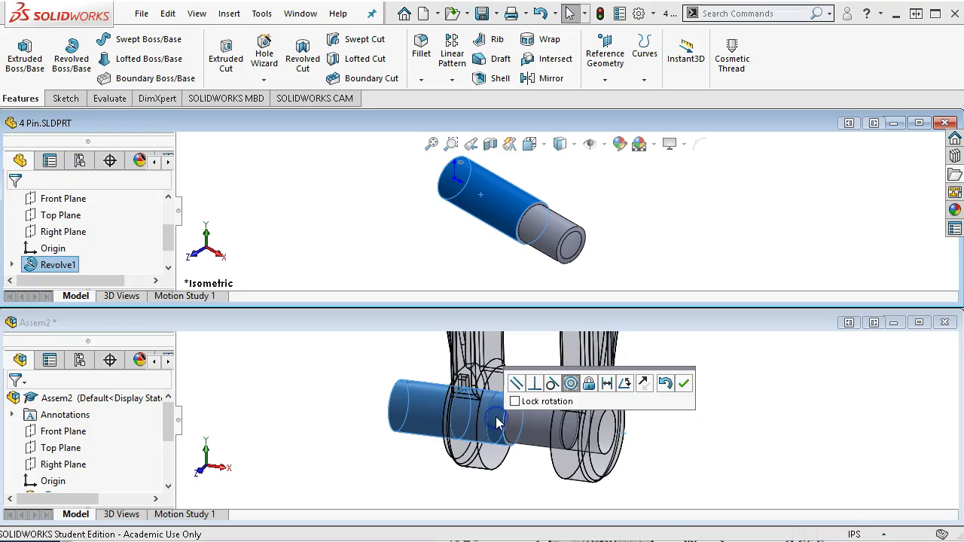
{"action": "left_click", "coordinate": [682, 384]}
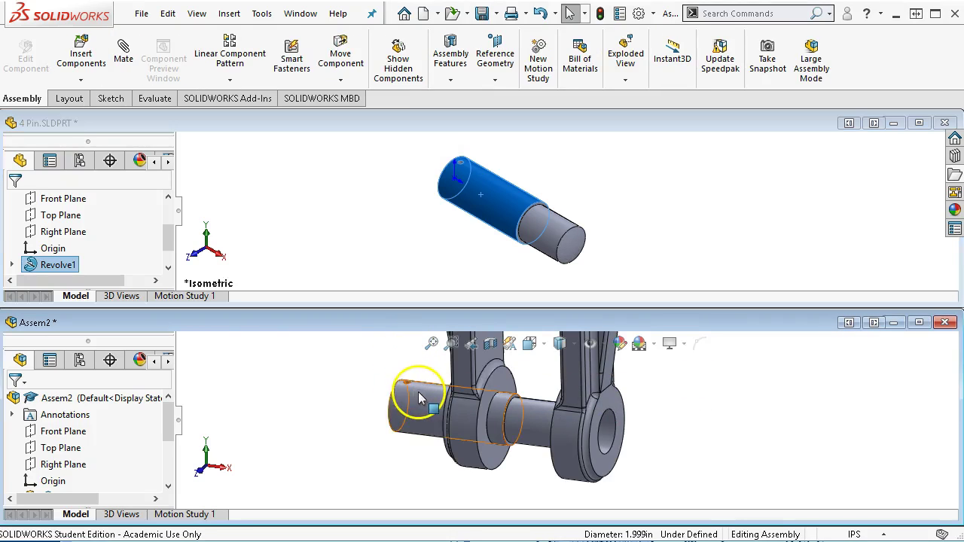
{"action": "left_click", "coordinate": [919, 323]}
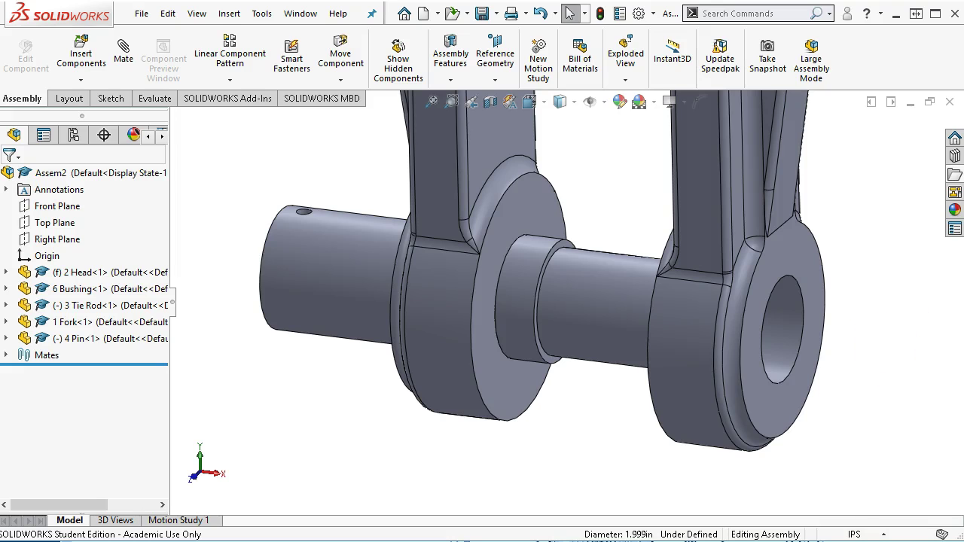
- Save all modified documents, naming the assembly 13.41 Tie Rod -jl in the 1341 folder
{"action": "left_click", "coordinate": [482, 13]}
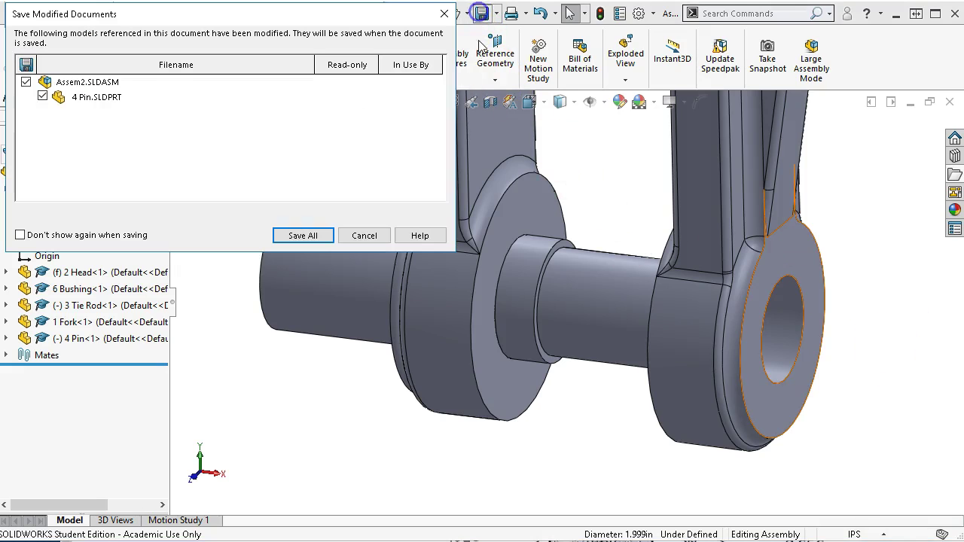
{"action": "left_click", "coordinate": [314, 236]}
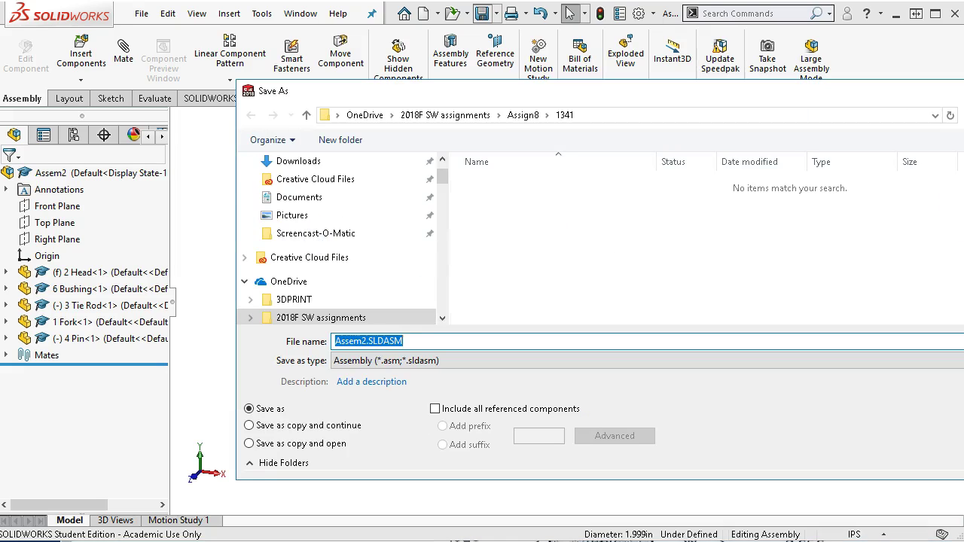
{"action": "type", "text": "13.41 Tie Rod -jl"}
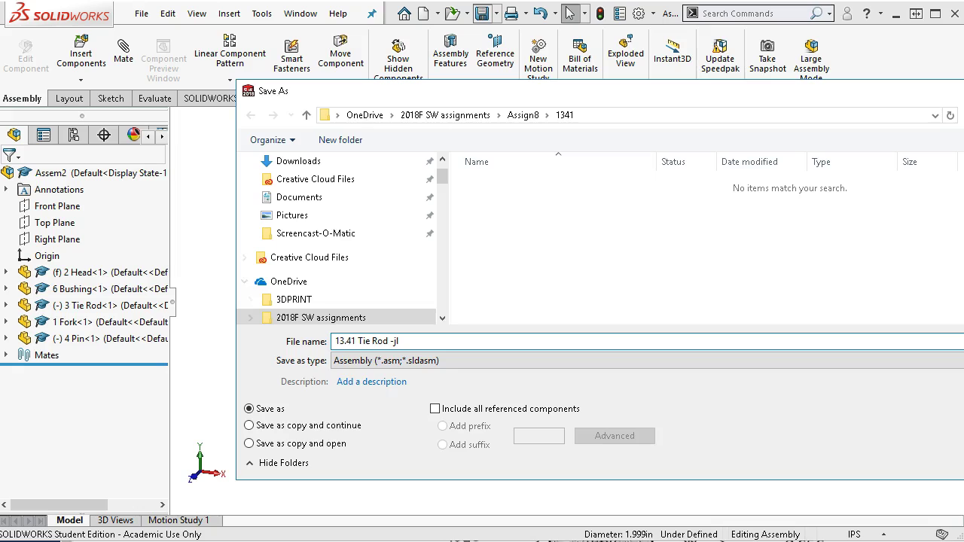
{"action": "key", "text": "Return"}
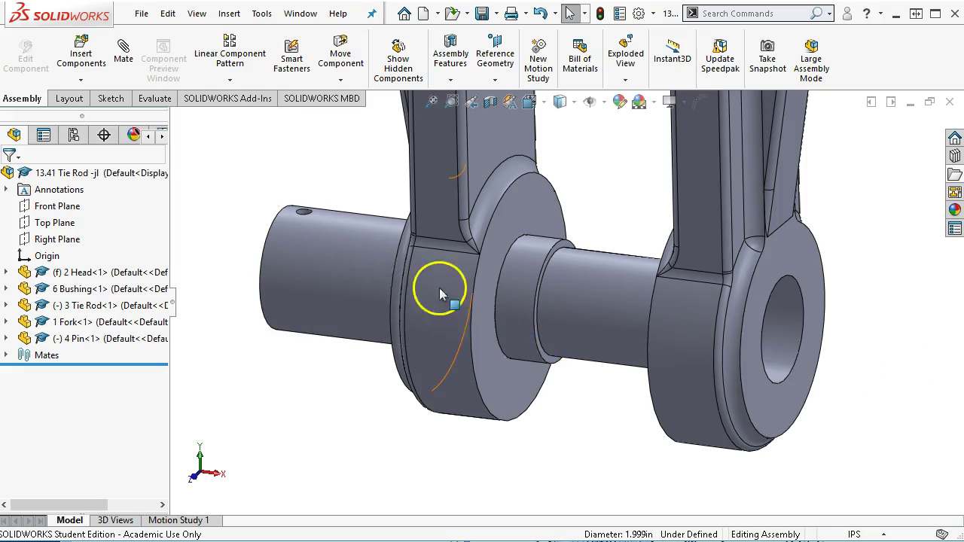
- Add a parallel mate between the pin's Front Plane and the assembly's Front Plane
{"action": "left_click", "coordinate": [6, 338]}
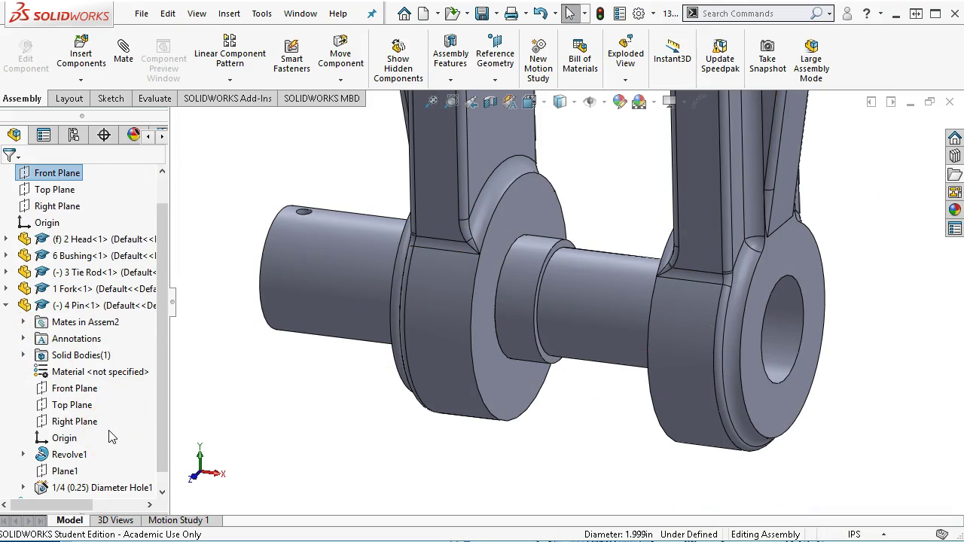
{"action": "left_click", "coordinate": [83, 391]}
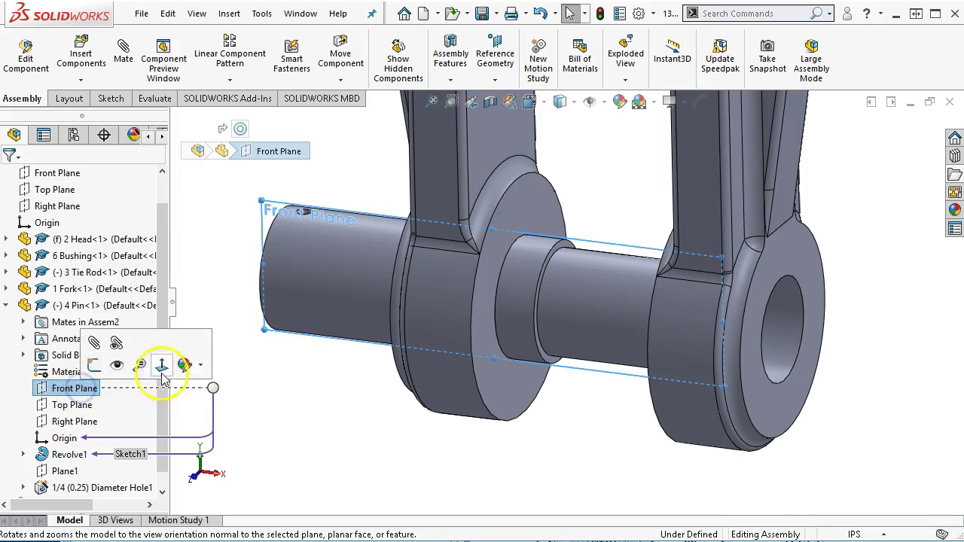
{"action": "scroll", "coordinate": [160, 234], "scroll_direction": "up", "scroll_amount": 2}
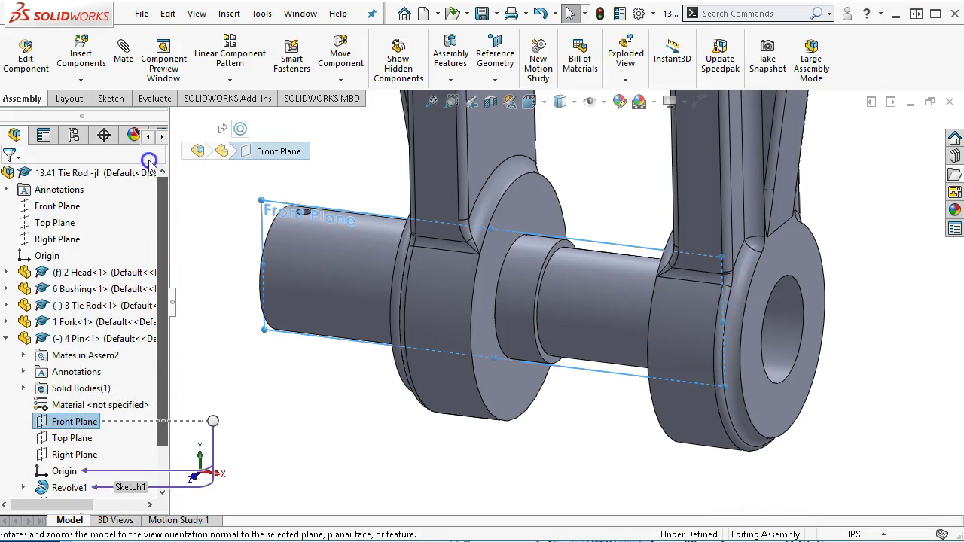
{"action": "left_click", "coordinate": [66, 211]}
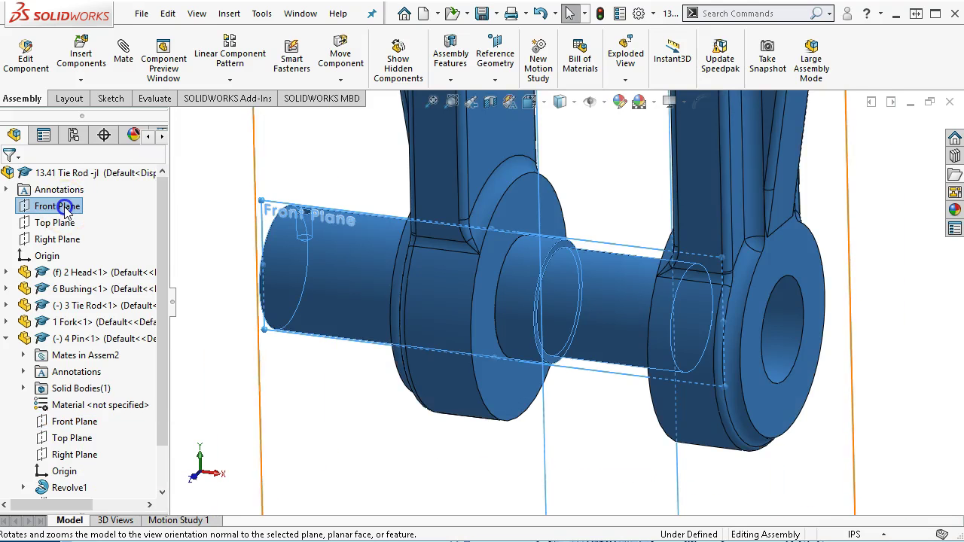
{"action": "left_click", "coordinate": [98, 164]}
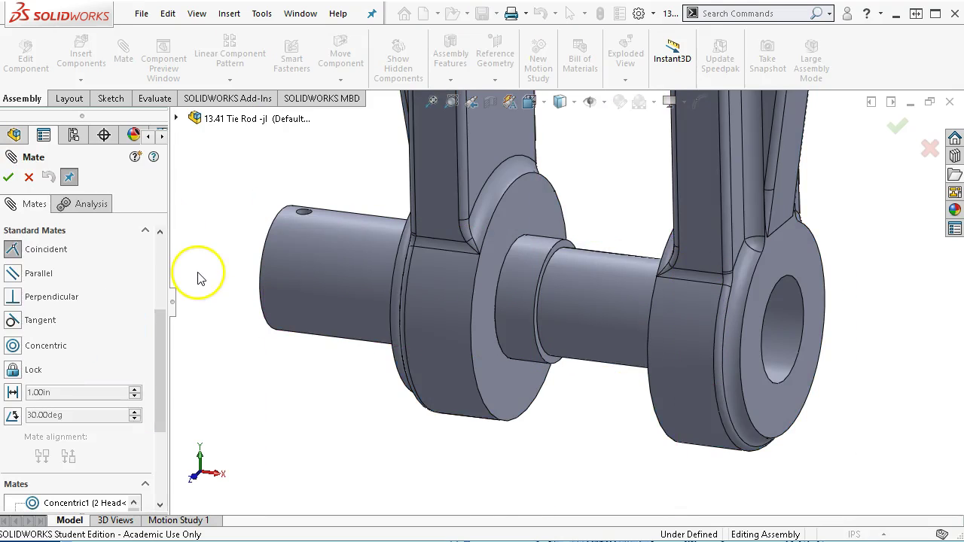
{"action": "left_click", "coordinate": [12, 274]}
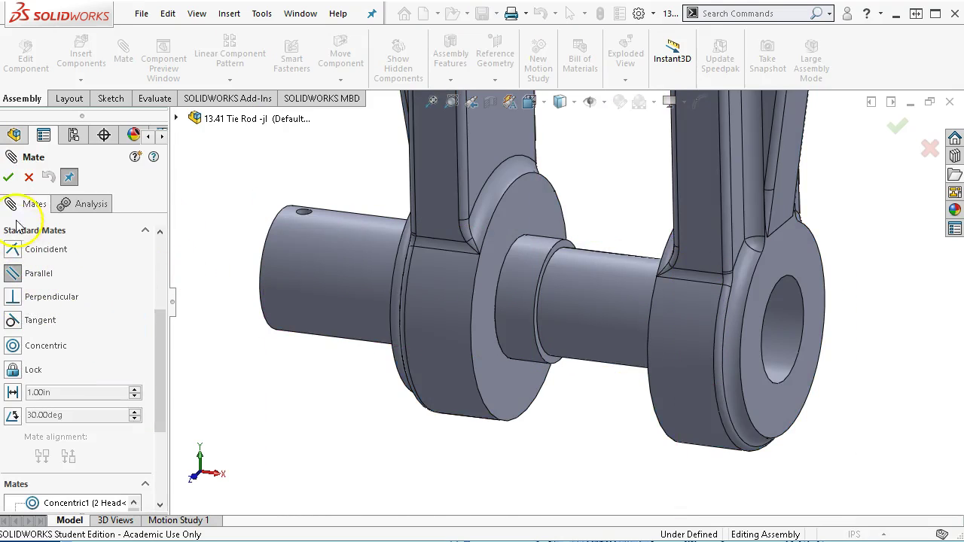
{"action": "left_click", "coordinate": [11, 177]}
- Add a tangent mate between the fork's small slot face and the pin's 1/4 diameter hole
{"action": "middle_click_drag", "start_coordinate": [258, 387], "coordinate": [426, 377]}
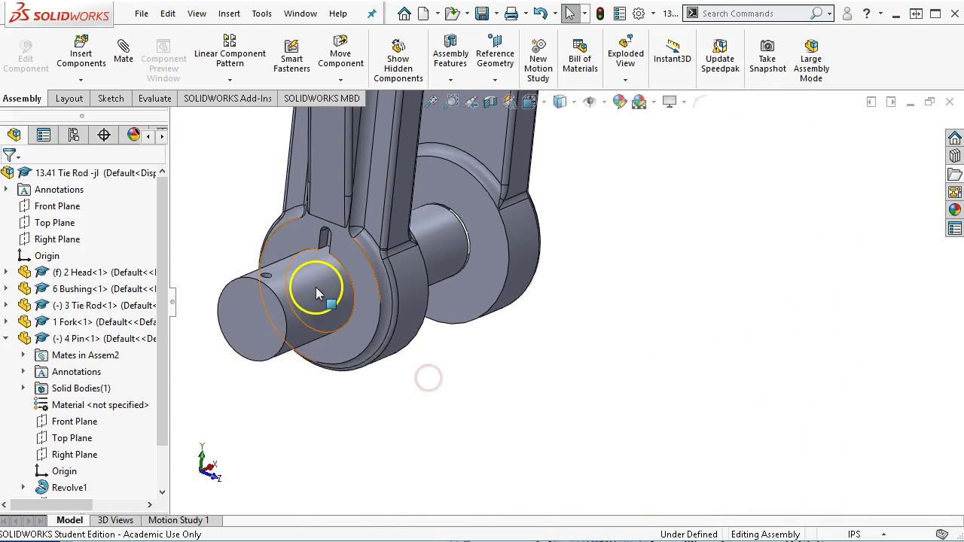
{"action": "scroll", "coordinate": [317, 286], "scroll_direction": "down", "scroll_amount": 5}
{"action": "scroll", "coordinate": [332, 275], "scroll_direction": "up", "scroll_amount": 3}
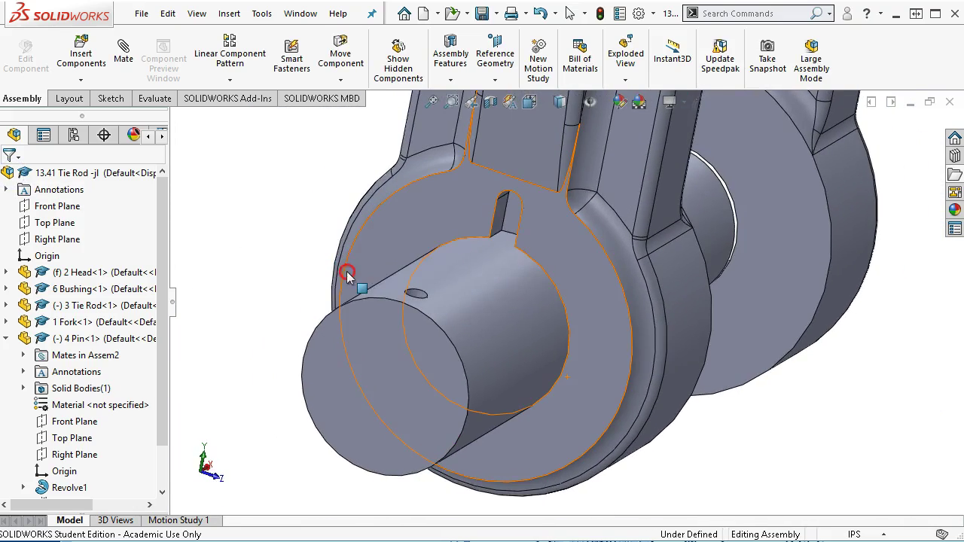
{"action": "scroll", "coordinate": [506, 242], "scroll_direction": "up", "scroll_amount": 1}
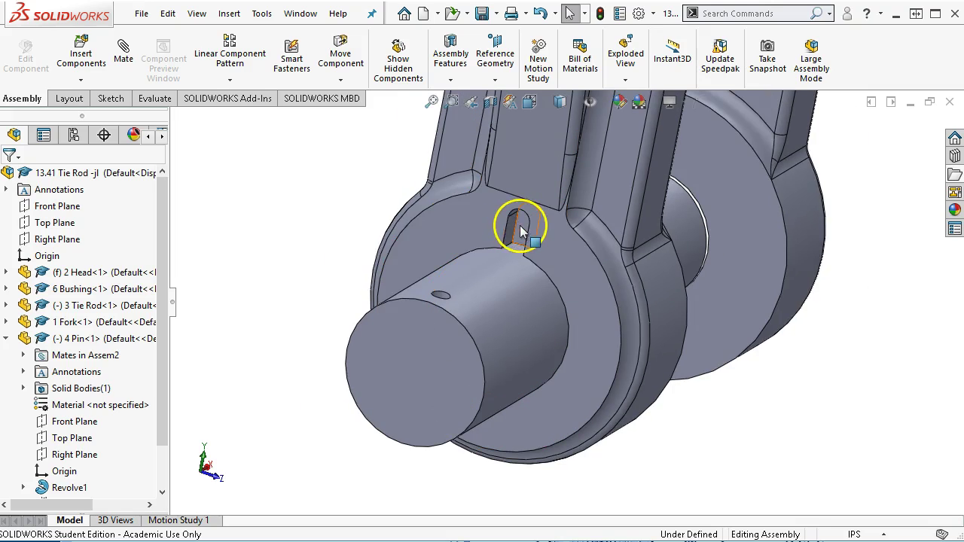
{"action": "left_click", "coordinate": [509, 249]}
{"action": "scroll", "coordinate": [473, 301], "scroll_direction": "down", "scroll_amount": 1}
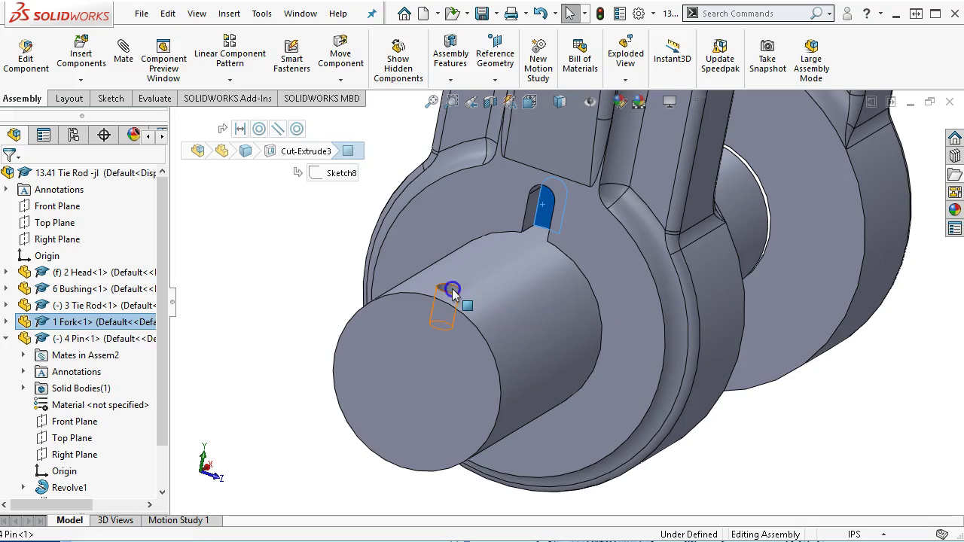
{"action": "left_click", "coordinate": [449, 292], "text": "ctrl"}
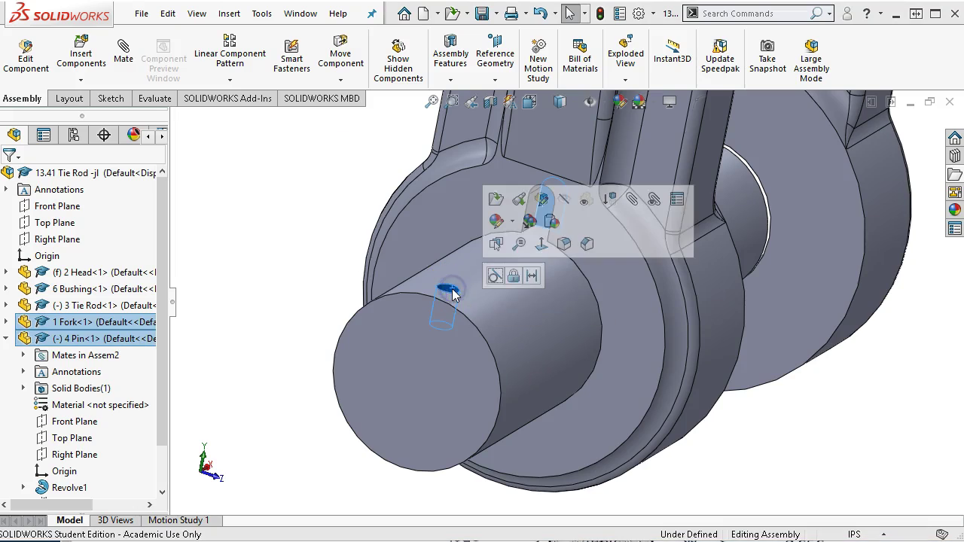
{"action": "left_click", "coordinate": [496, 277]}
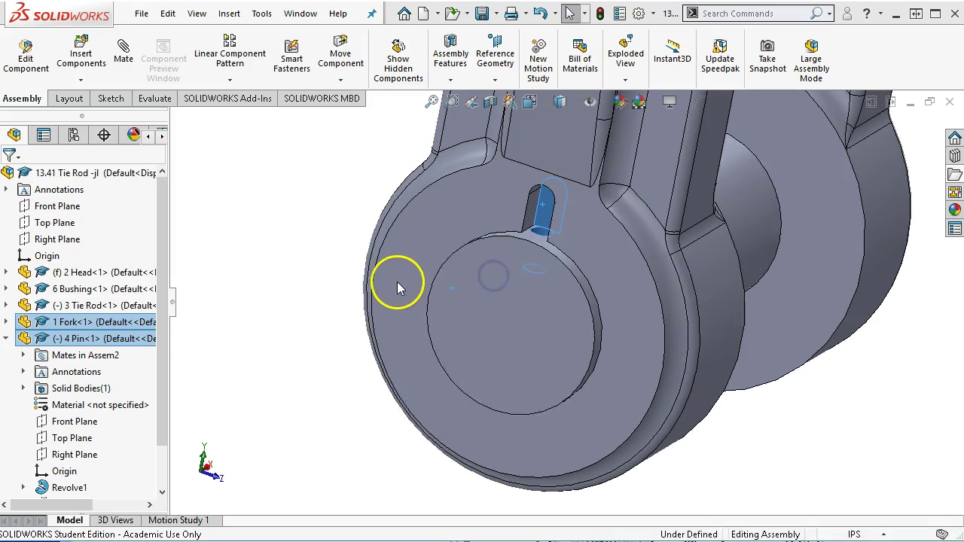
{"action": "left_click", "coordinate": [308, 331]}
- Examine the whole assembly in isometric view and look closely at the pin in the fork's lower end
{"action": "scroll", "coordinate": [316, 339], "scroll_direction": "up", "scroll_amount": 4}
{"action": "middle_click_drag", "start_coordinate": [372, 376], "coordinate": [332, 340]}
{"action": "key", "text": "ctrl+7"}
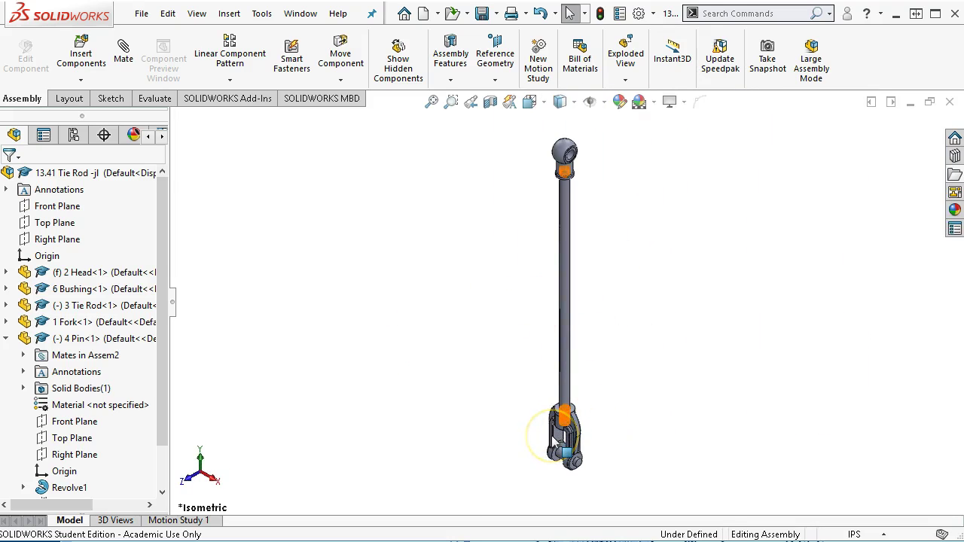
{"action": "scroll", "coordinate": [553, 442], "scroll_direction": "down", "scroll_amount": 1}
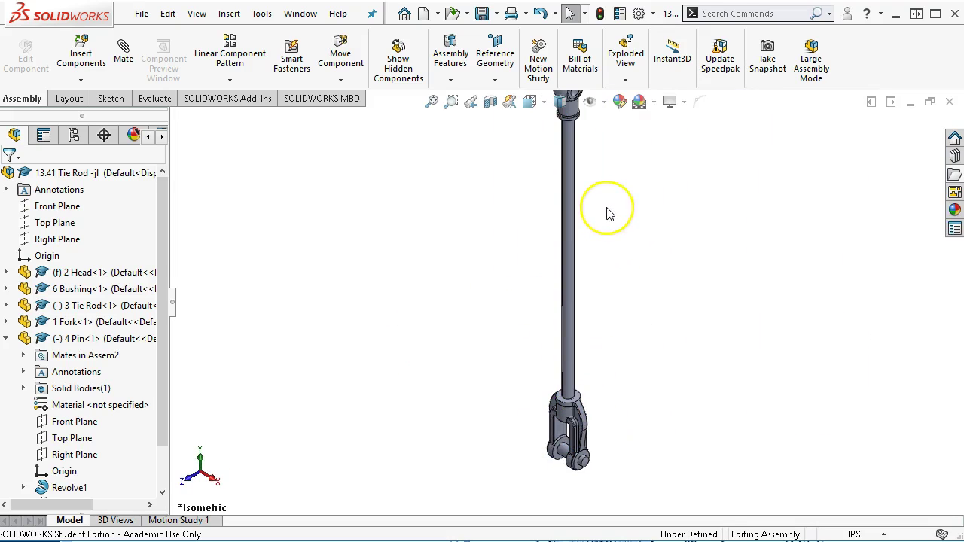
{"action": "scroll", "coordinate": [557, 469], "scroll_direction": "down", "scroll_amount": 3}
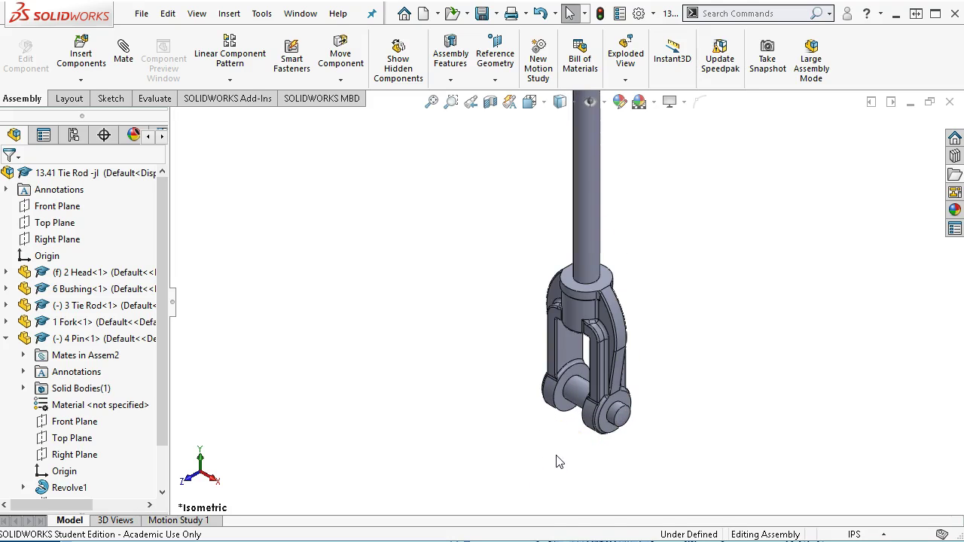
{"action": "scroll", "coordinate": [557, 461], "scroll_direction": "down", "scroll_amount": 1}
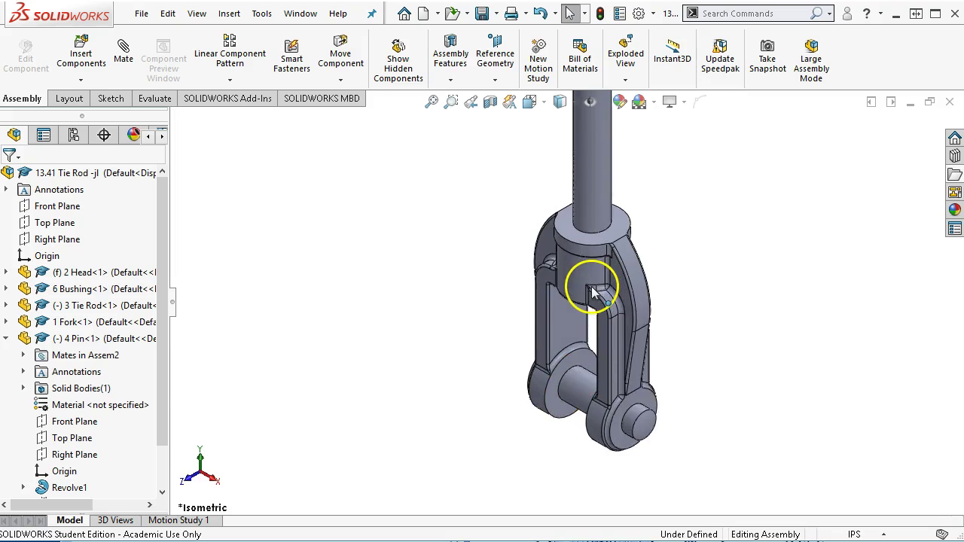
{"action": "scroll", "coordinate": [588, 287], "scroll_direction": "down", "scroll_amount": 2}
{"action": "middle_click_drag", "start_coordinate": [718, 424], "coordinate": [720, 381]}
{"action": "scroll", "coordinate": [602, 502], "scroll_direction": "down", "scroll_amount": 3}
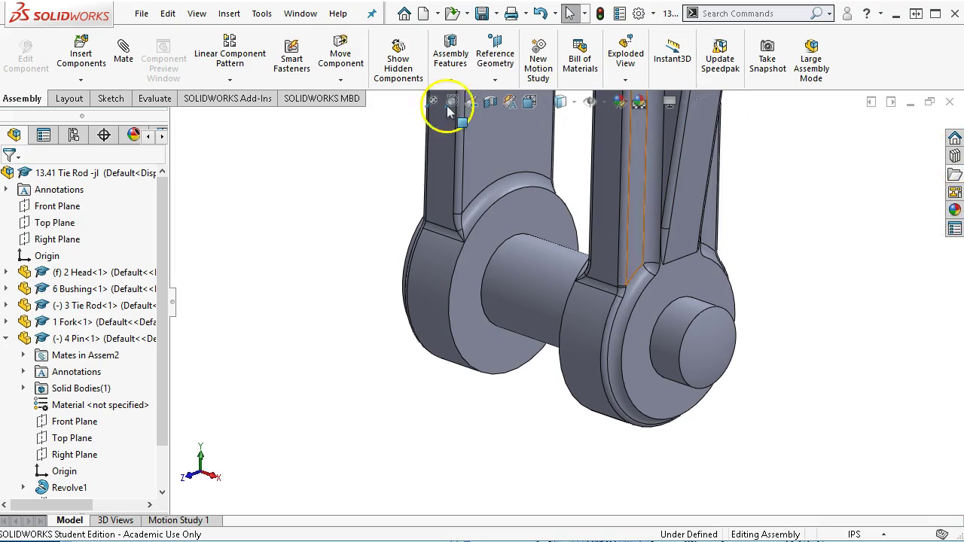
- Browse the Design Library's ANSI Inch Toolbox hardware to the Hex Nuts category
{"action": "left_click", "coordinate": [262, 100]}
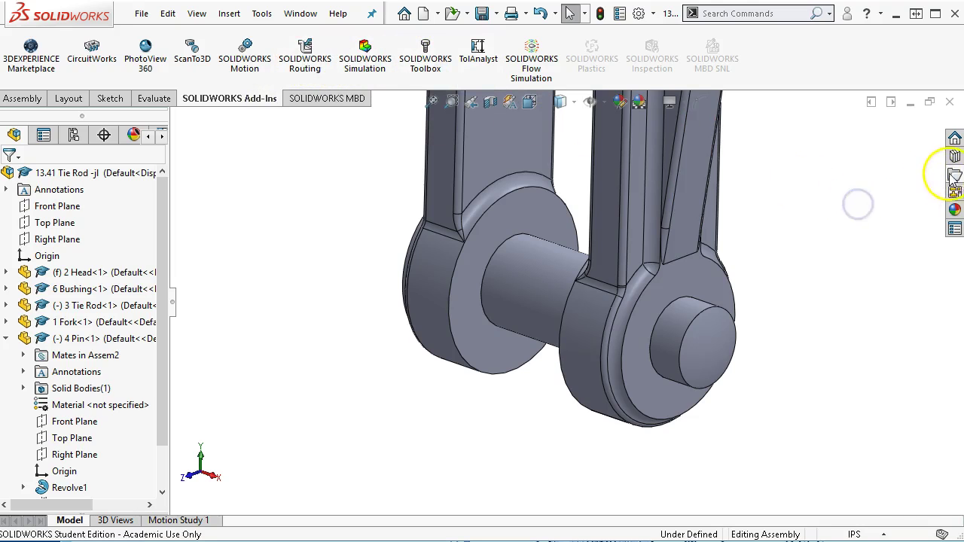
{"action": "left_click", "coordinate": [953, 150]}
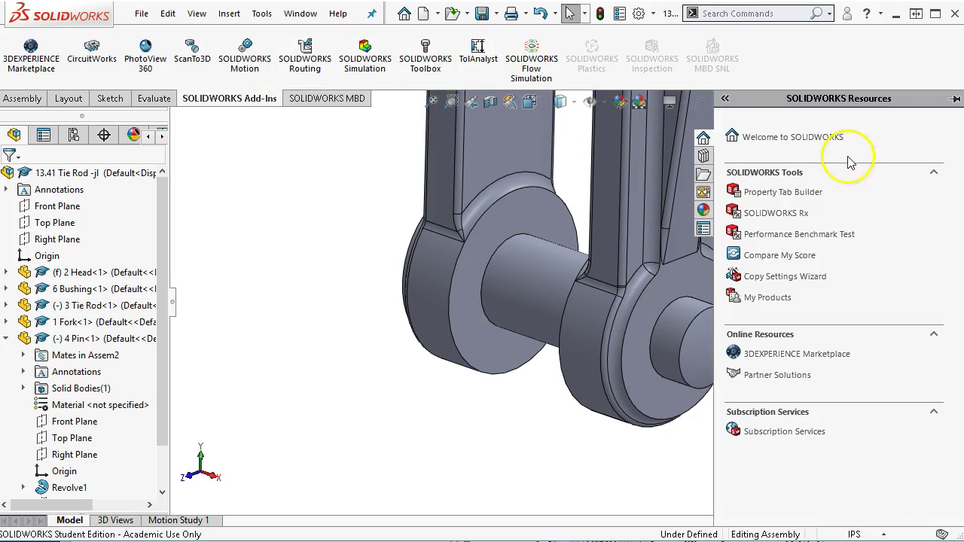
{"action": "left_click", "coordinate": [703, 156]}
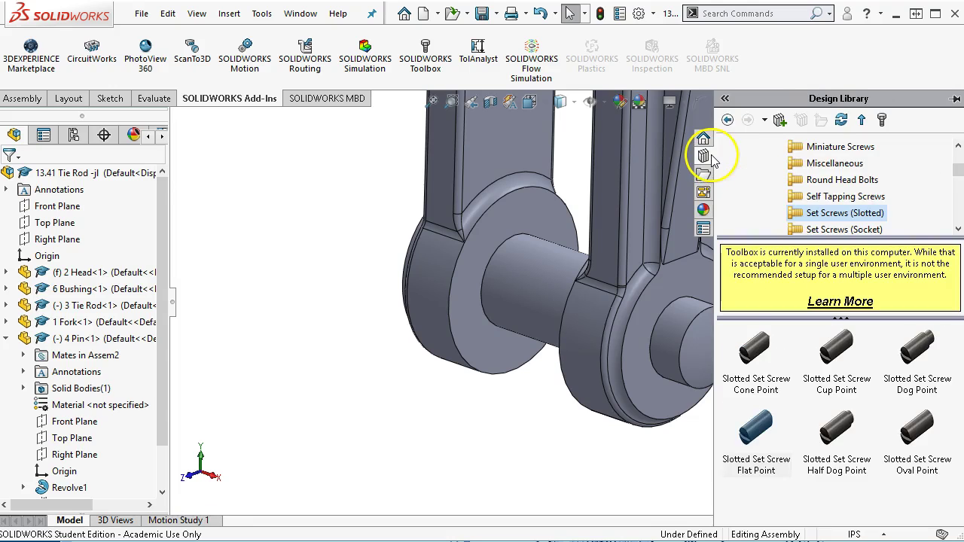
{"action": "left_click_drag", "start_coordinate": [957, 173], "coordinate": [959, 162]}
{"action": "left_click", "coordinate": [761, 179]}
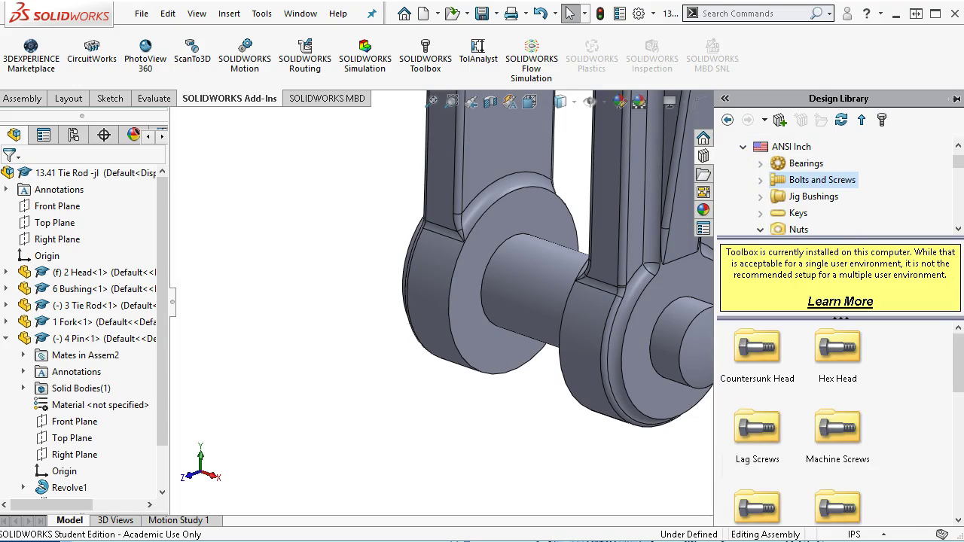
{"action": "left_click_drag", "start_coordinate": [956, 172], "coordinate": [959, 181]}
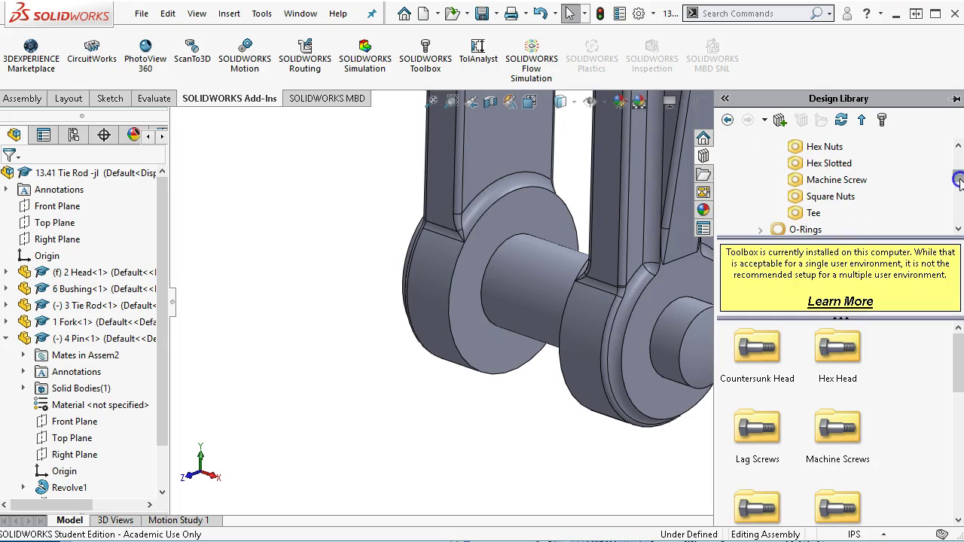
{"action": "left_click", "coordinate": [823, 146]}
{"action": "mouse_move", "coordinate": [777, 372]}
{"action": "left_click_drag", "start_coordinate": [838, 347], "coordinate": [670, 331]}
{"action": "left_click_drag", "start_coordinate": [922, 346], "coordinate": [647, 353]}
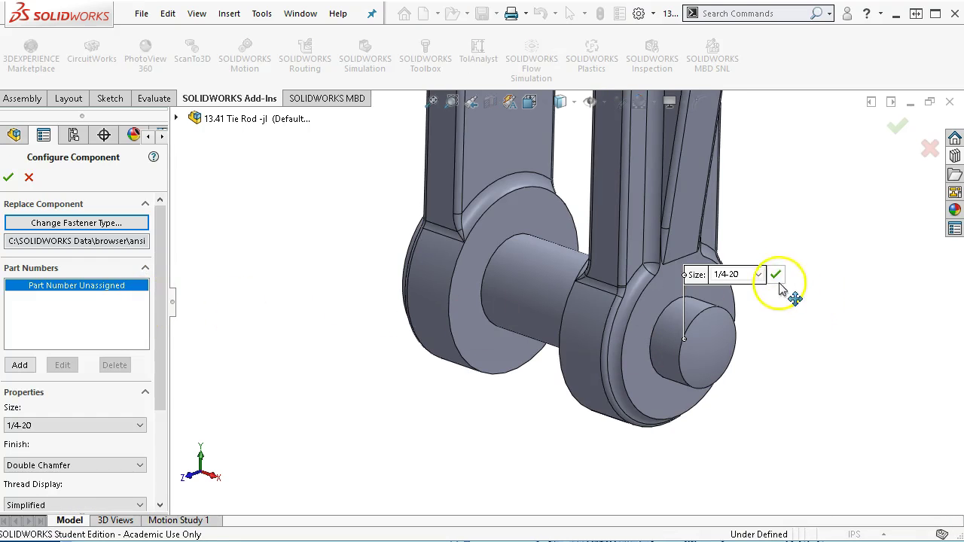
{"action": "left_click", "coordinate": [757, 274]}
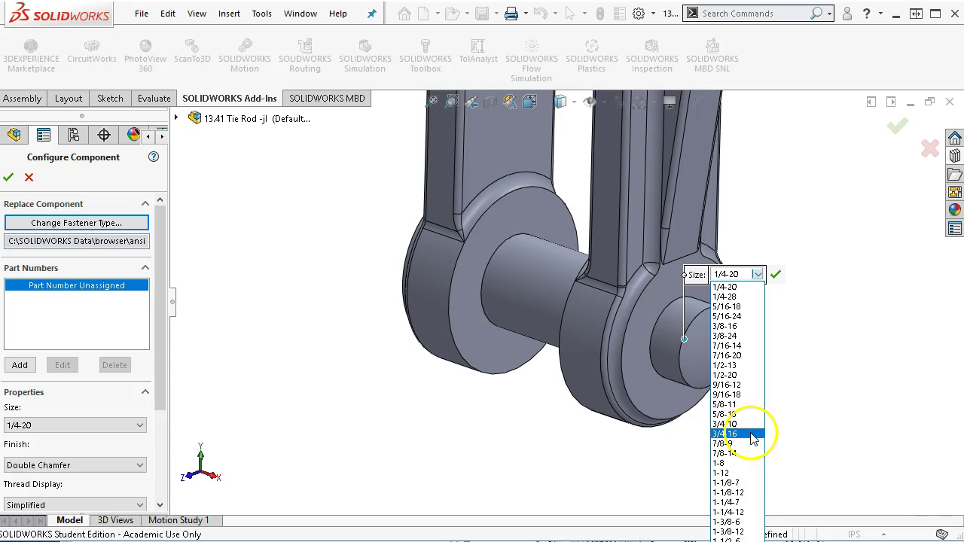
{"action": "left_click", "coordinate": [29, 178]}
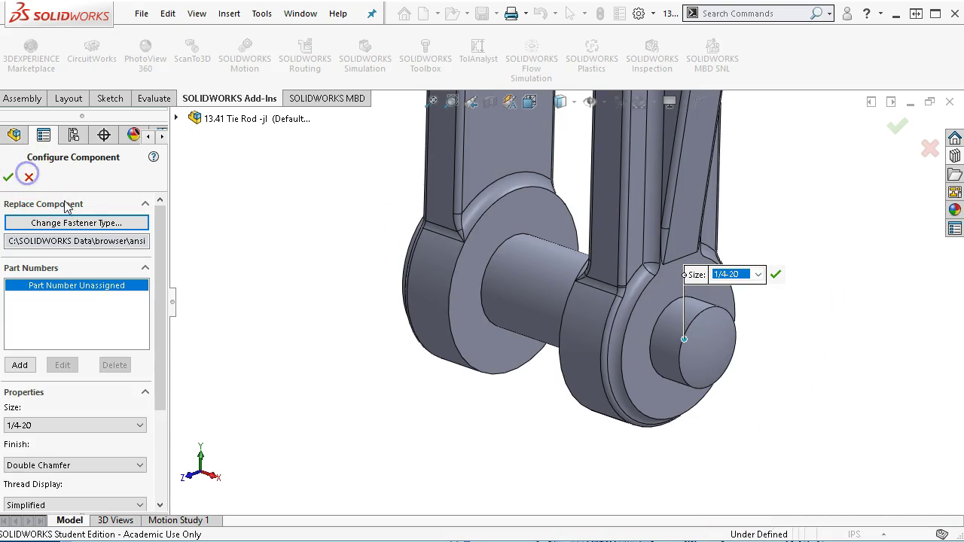
{"action": "left_click", "coordinate": [30, 178]}
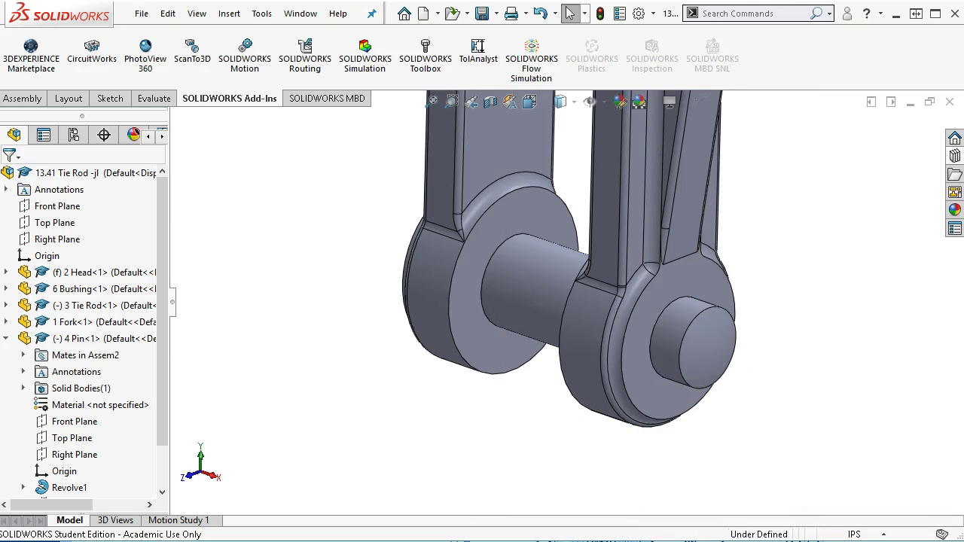
- Look at the assignment drawing on the course page in the web browser and return to the SOLIDWORKS assembly
{"action": "key", "text": "alt+Tab"}
{"action": "scroll", "coordinate": [672, 405], "scroll_direction": "down", "scroll_amount": 1}
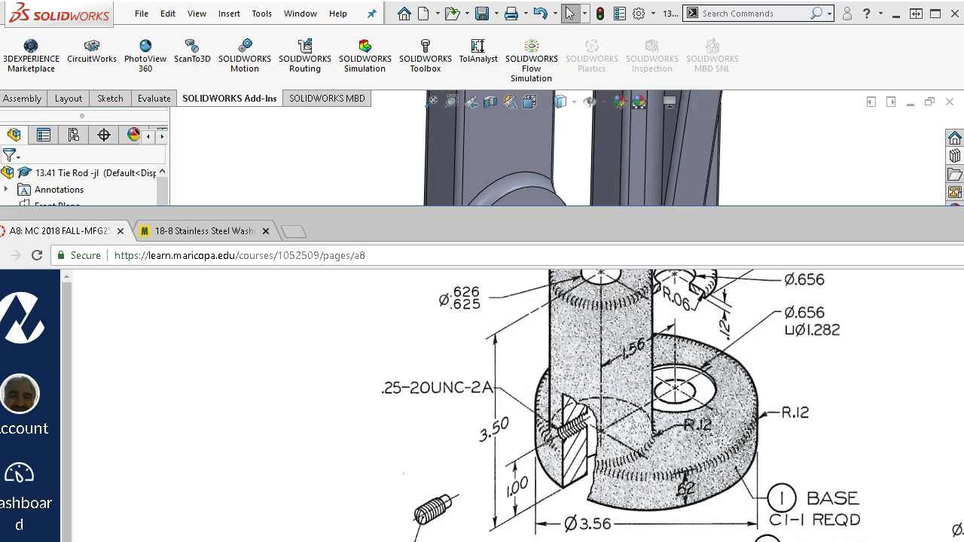
{"action": "left_click", "coordinate": [836, 141]}
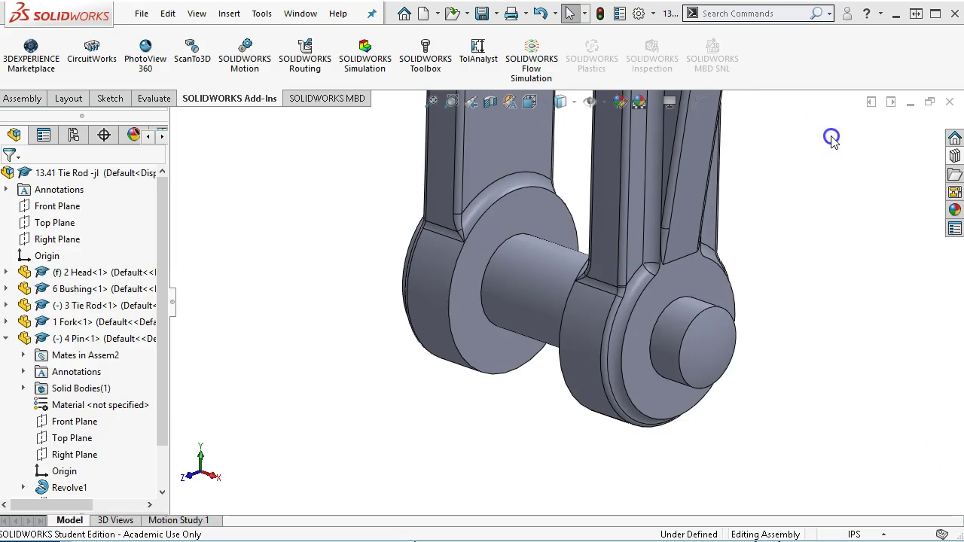
- Insert a Toolbox Hex Jam Nut of size 1-1/2-6 onto the pin's protruding end at the fork
{"action": "left_click", "coordinate": [955, 156]}
{"action": "left_click_drag", "start_coordinate": [919, 346], "coordinate": [650, 343]}
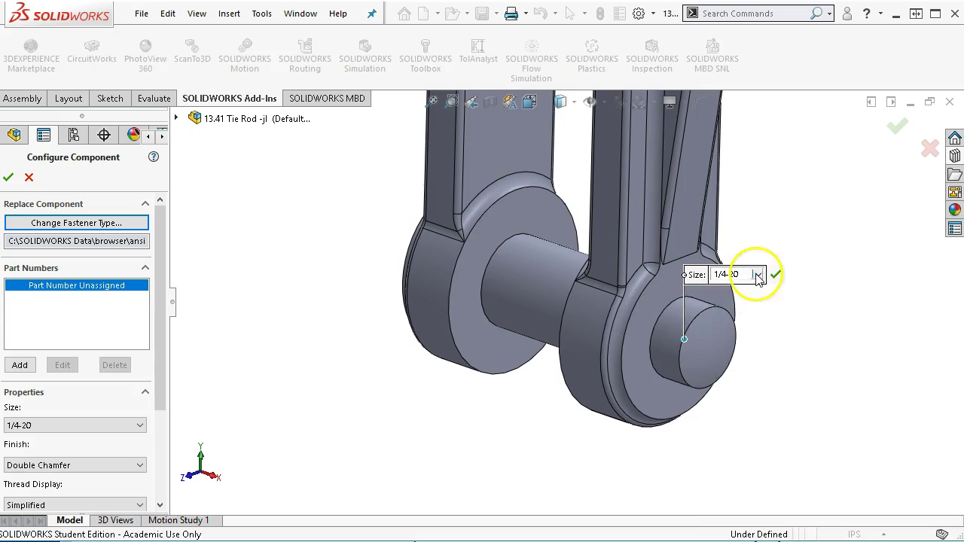
{"action": "left_click", "coordinate": [756, 274]}
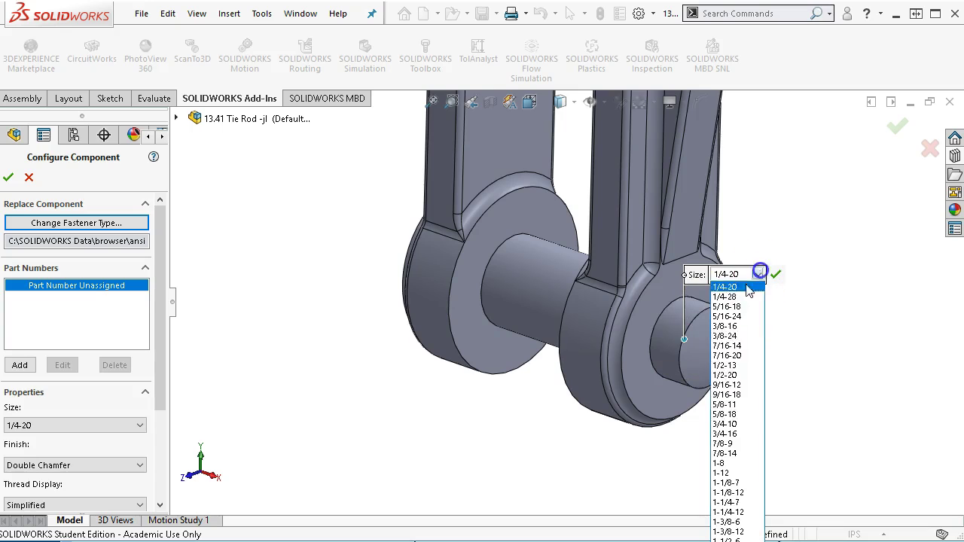
{"action": "left_click", "coordinate": [727, 533]}
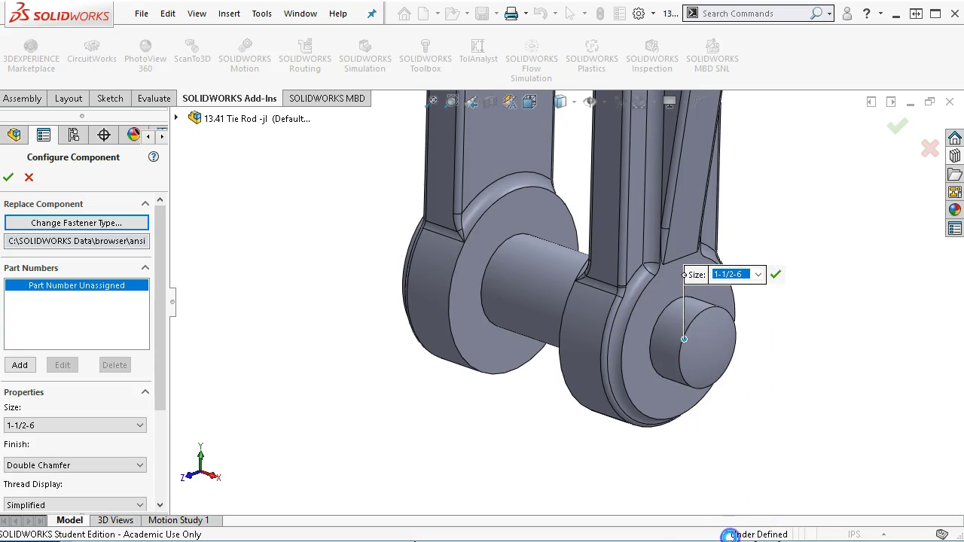
{"action": "left_click", "coordinate": [775, 274]}
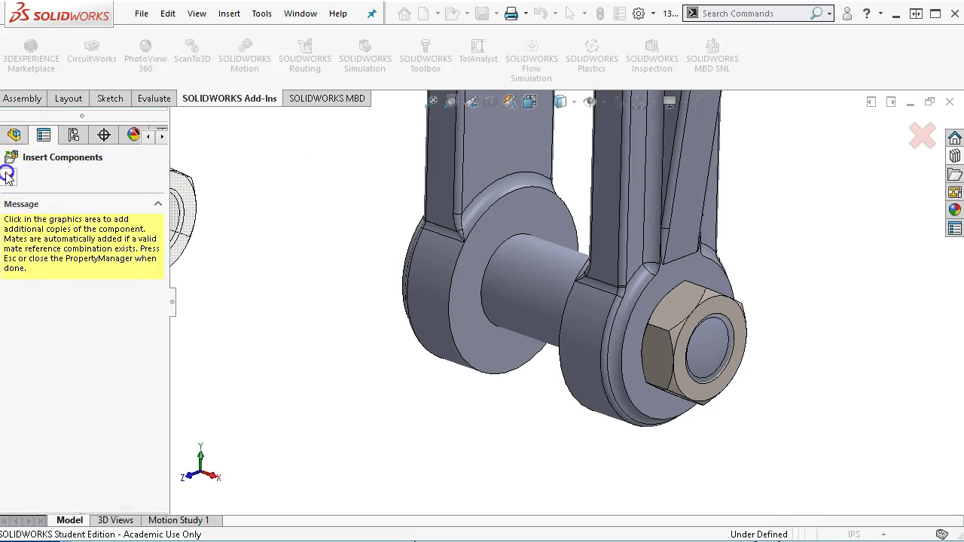
{"action": "left_click", "coordinate": [7, 174]}
- Hide the fork to expose the pin and its small cross hole
{"action": "middle_click_drag", "start_coordinate": [441, 267], "coordinate": [465, 224]}
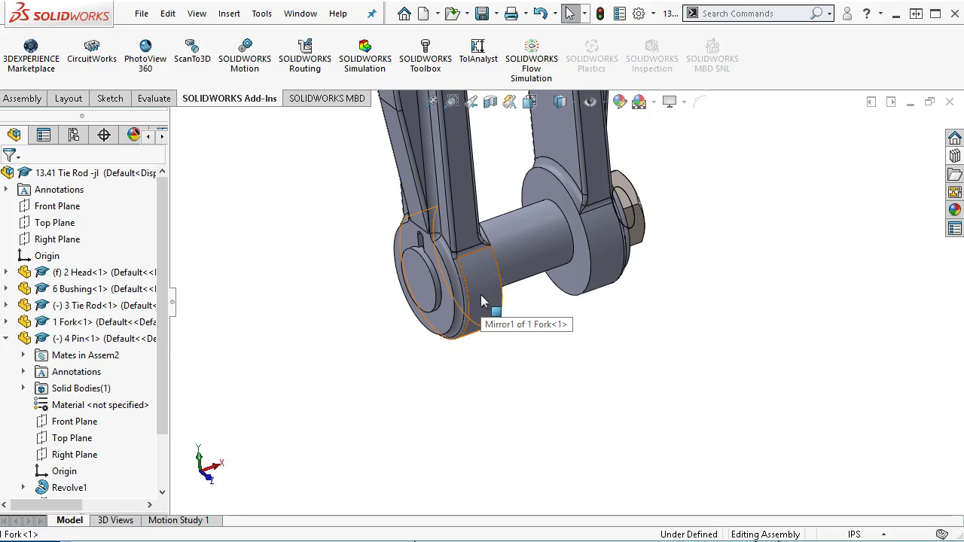
{"action": "key", "text": "Tab"}
{"action": "middle_click_drag", "start_coordinate": [480, 295], "coordinate": [423, 224]}
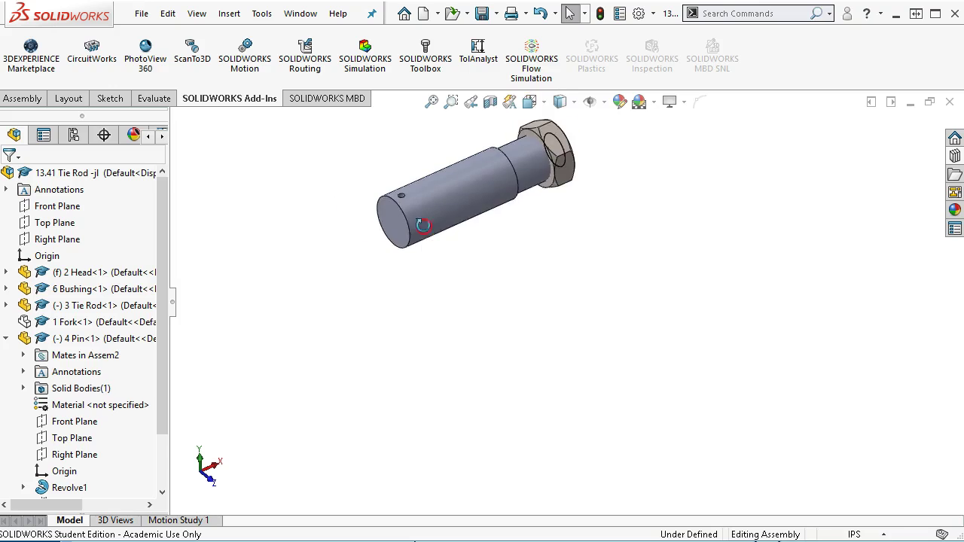
{"action": "scroll", "coordinate": [421, 207], "scroll_direction": "down", "scroll_amount": 1}
{"action": "scroll", "coordinate": [480, 245], "scroll_direction": "down", "scroll_amount": 4}
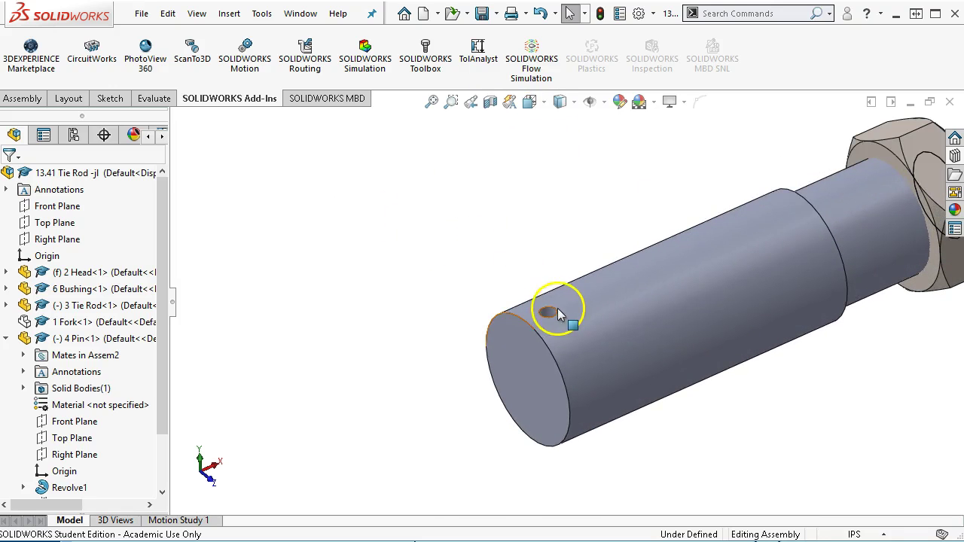
- Browse the Toolbox hardware to the All Pins category and look through the available pin types
{"action": "left_click", "coordinate": [954, 156]}
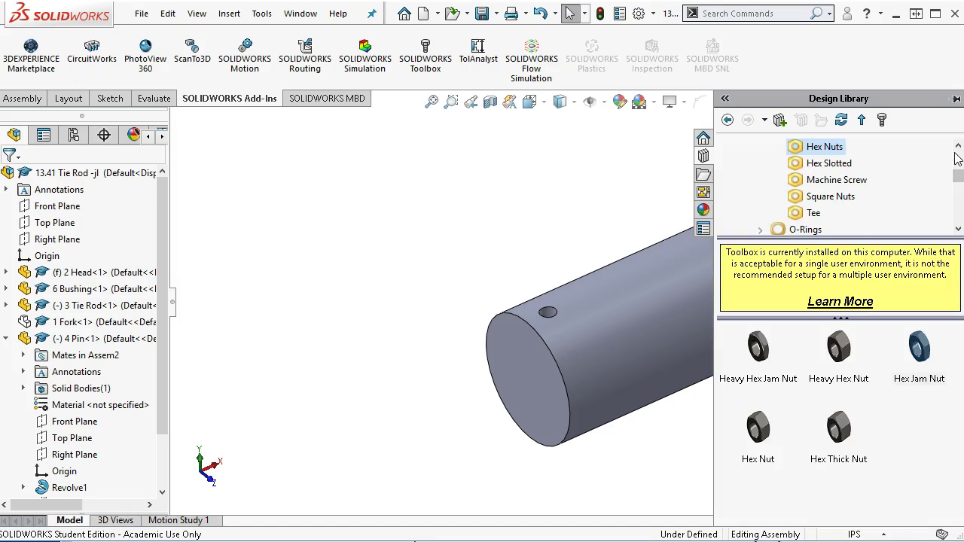
{"action": "scroll", "coordinate": [851, 209], "scroll_direction": "up", "scroll_amount": 1}
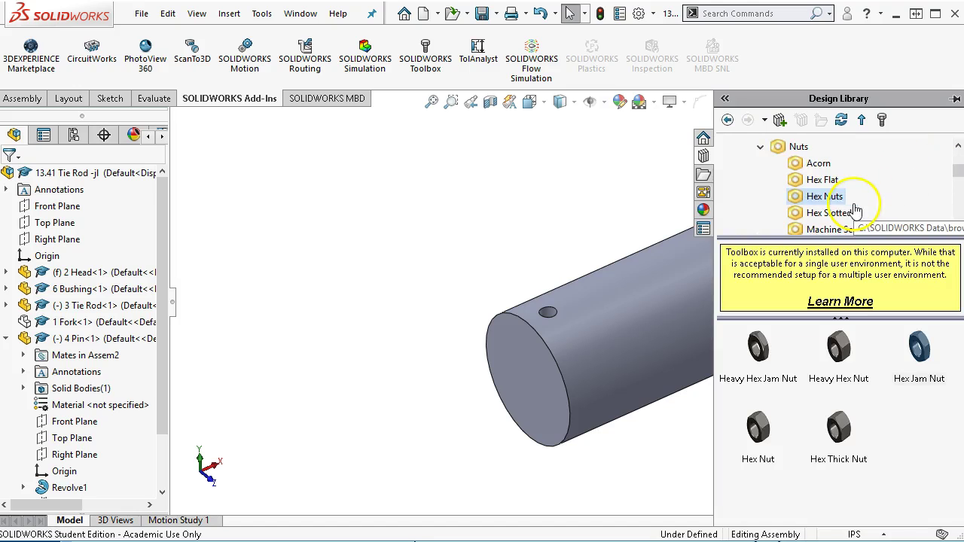
{"action": "left_click", "coordinate": [760, 147]}
{"action": "scroll", "coordinate": [800, 188], "scroll_direction": "down", "scroll_amount": 1}
{"action": "scroll", "coordinate": [801, 187], "scroll_direction": "up", "scroll_amount": 1}
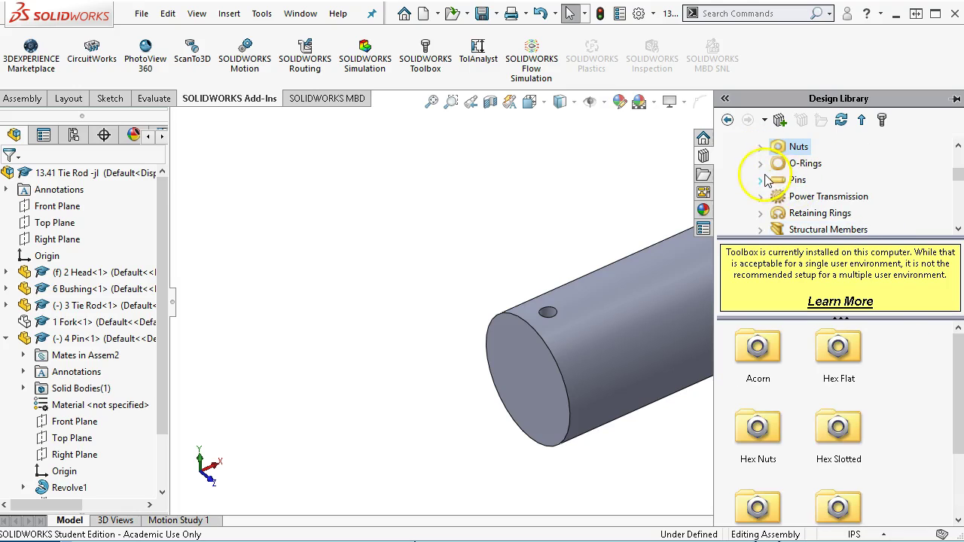
{"action": "left_click", "coordinate": [760, 181]}
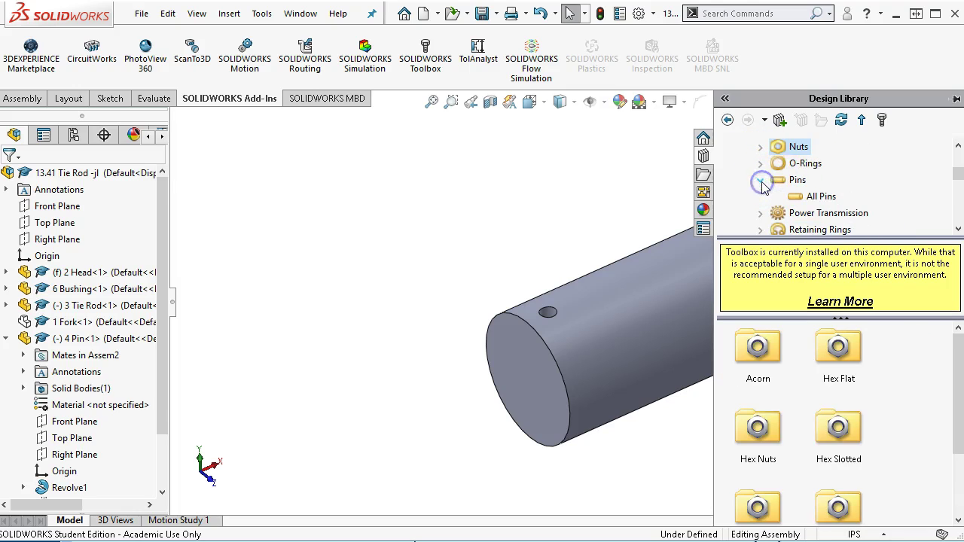
{"action": "left_click", "coordinate": [807, 196]}
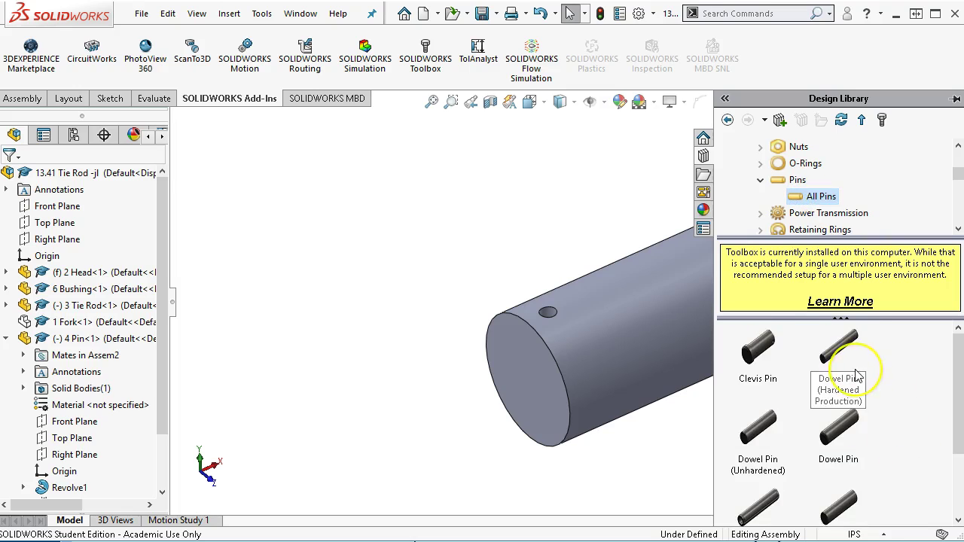
{"action": "scroll", "coordinate": [856, 375], "scroll_direction": "down", "scroll_amount": 2}
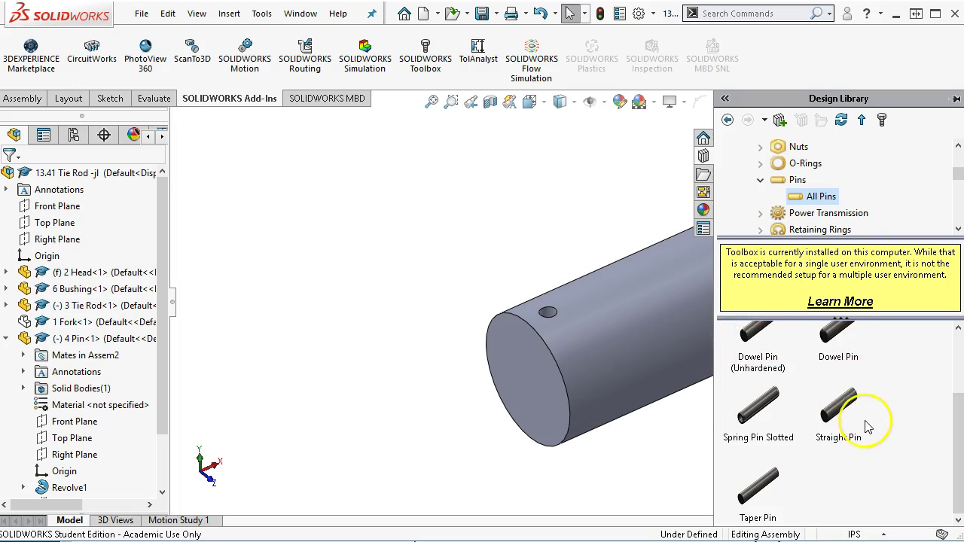
{"action": "mouse_move", "coordinate": [868, 416]}
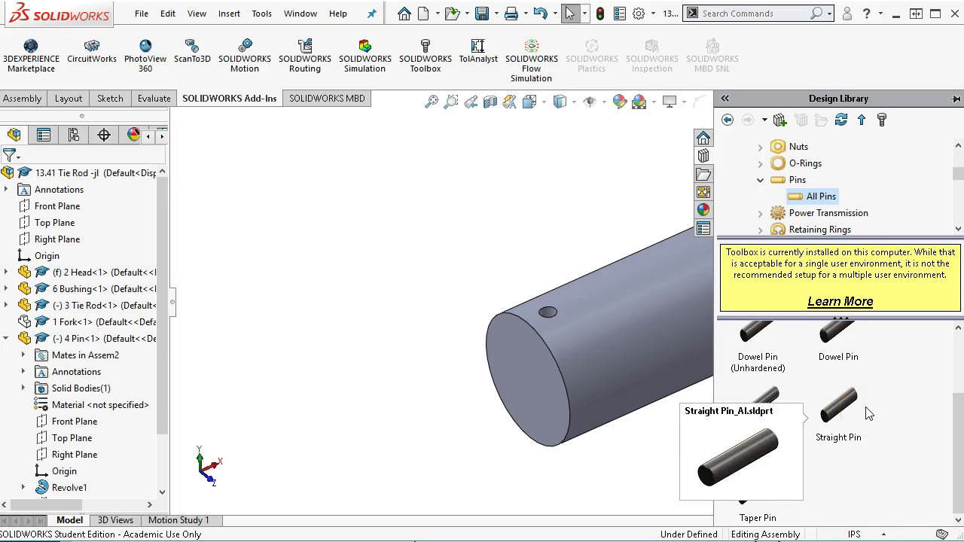
- Insert one Dowel Pin (Unhardened) above the pin's hole, with size 1/4 and length 0.75
{"action": "left_click_drag", "start_coordinate": [857, 394], "coordinate": [783, 362]}
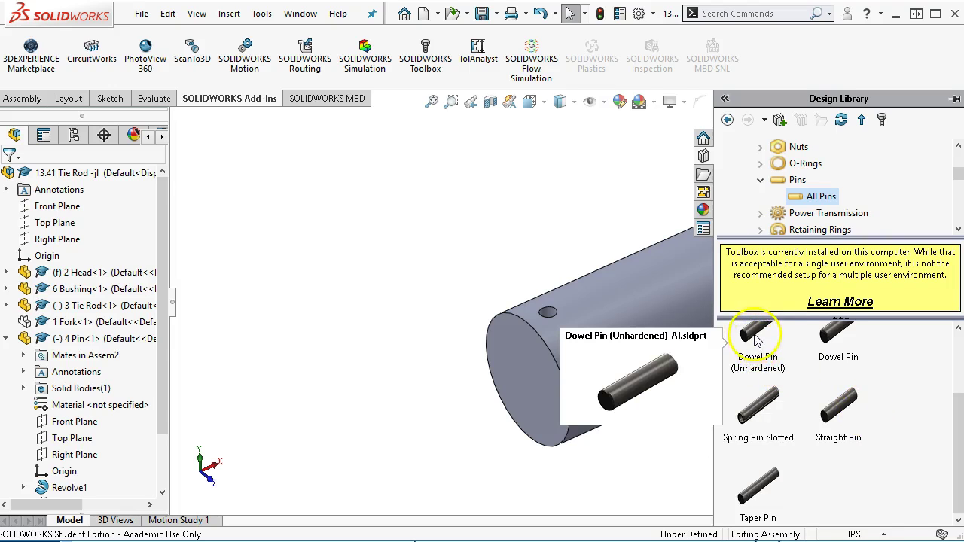
{"action": "left_click", "coordinate": [756, 340]}
{"action": "left_click_drag", "start_coordinate": [538, 318], "coordinate": [550, 320]}
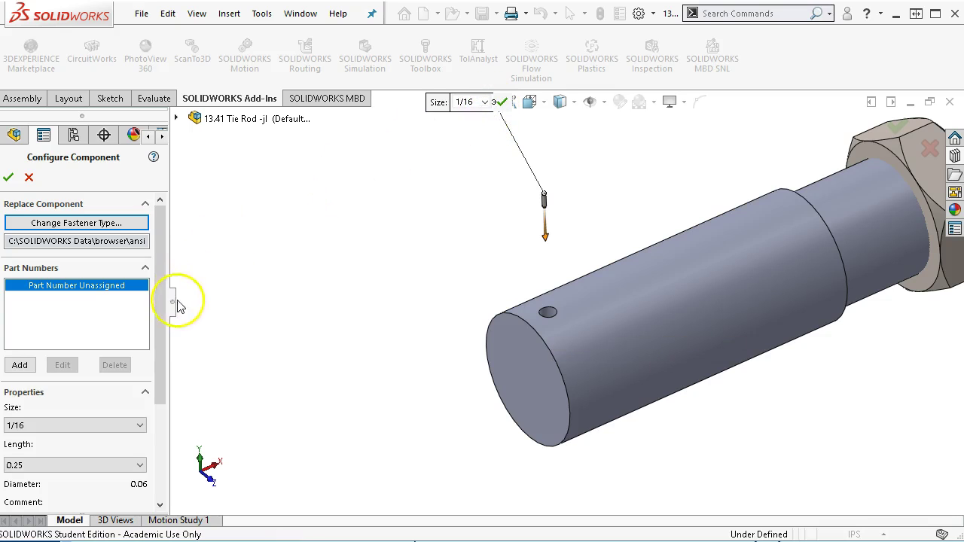
{"action": "scroll", "coordinate": [161, 332], "scroll_direction": "down", "scroll_amount": 2}
{"action": "left_click", "coordinate": [107, 388]}
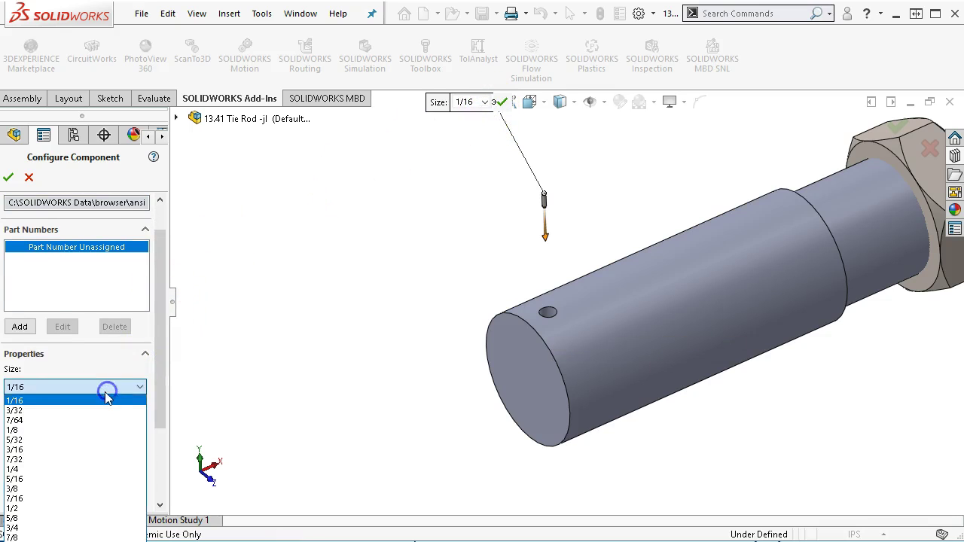
{"action": "left_click", "coordinate": [35, 471]}
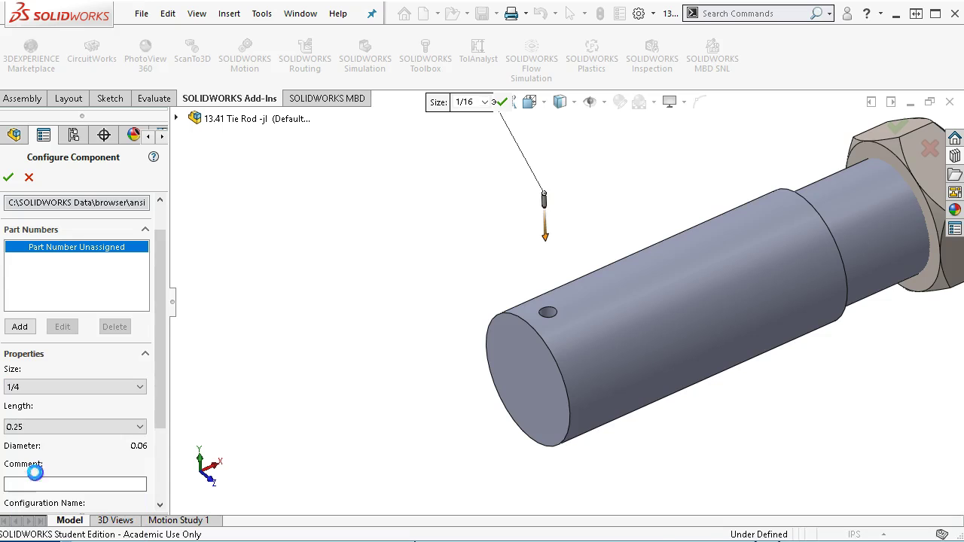
{"action": "left_click", "coordinate": [53, 426]}
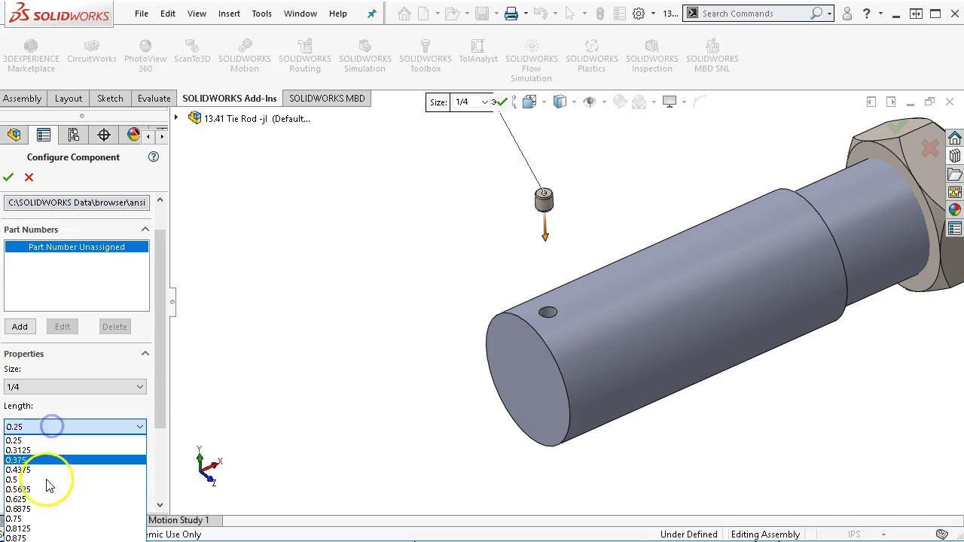
{"action": "left_click", "coordinate": [38, 518]}
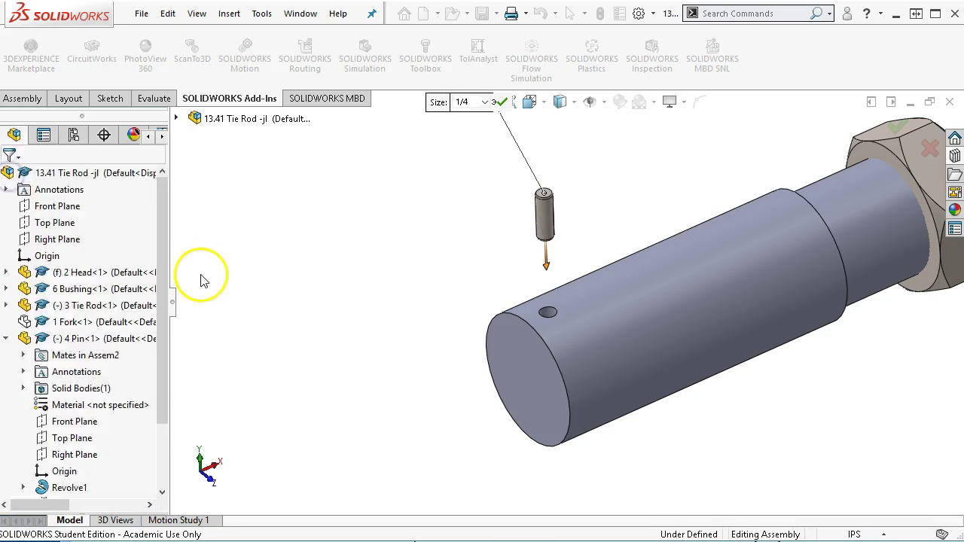
{"action": "left_click", "coordinate": [9, 178]}
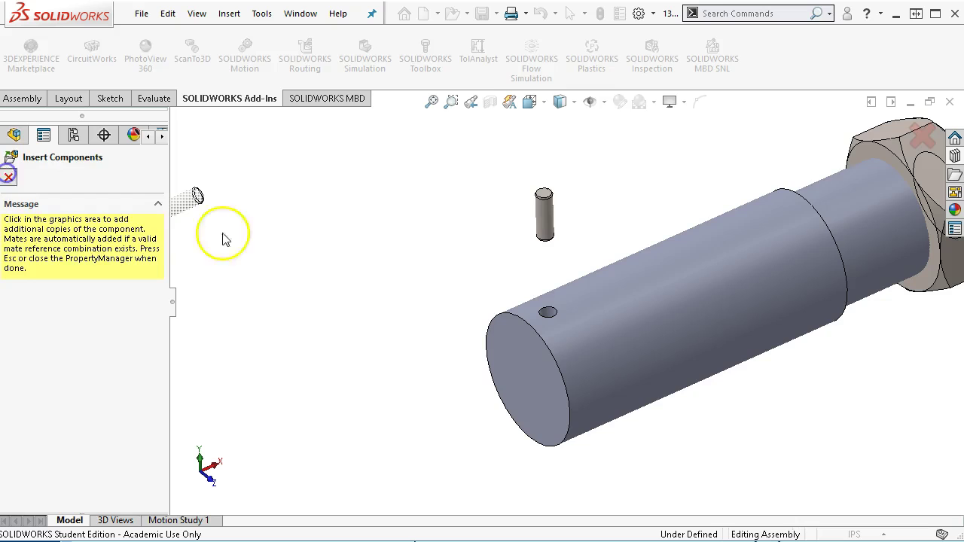
- Mate the dowel pin's lower end face to the circular bottom edge of the 1/4 diameter hole in 4 Pin
{"action": "middle_click_drag", "start_coordinate": [548, 263], "coordinate": [550, 357]}
{"action": "scroll", "coordinate": [557, 328], "scroll_direction": "down", "scroll_amount": 3}
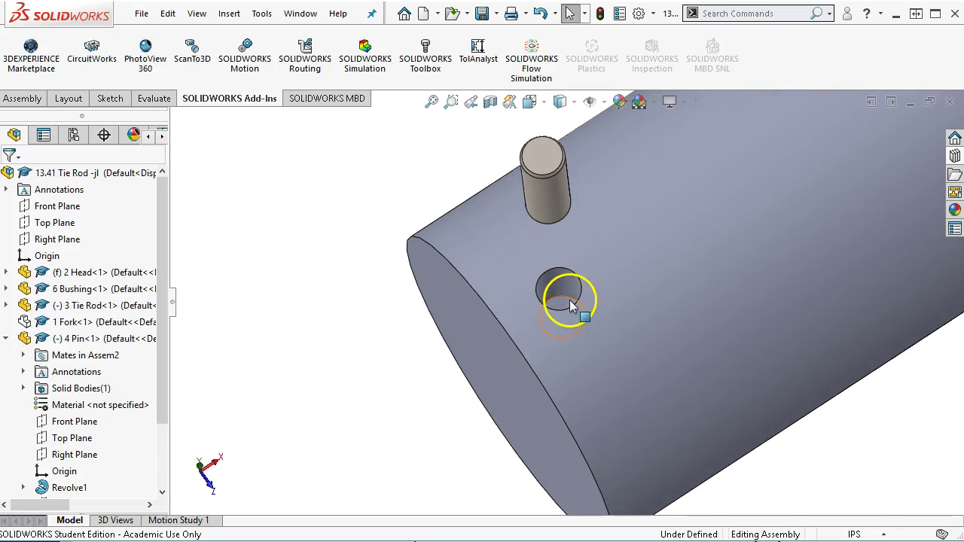
{"action": "left_click", "coordinate": [570, 305]}
{"action": "middle_click_drag", "start_coordinate": [419, 323], "coordinate": [430, 183]}
{"action": "middle_click_drag", "start_coordinate": [426, 376], "coordinate": [444, 339]}
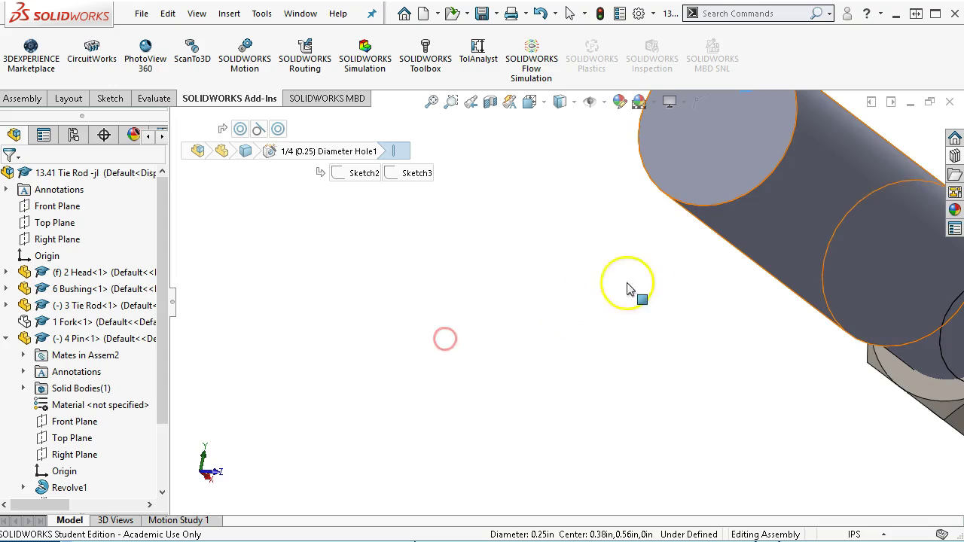
{"action": "scroll", "coordinate": [667, 251], "scroll_direction": "up", "scroll_amount": 5}
{"action": "scroll", "coordinate": [633, 197], "scroll_direction": "down", "scroll_amount": 6}
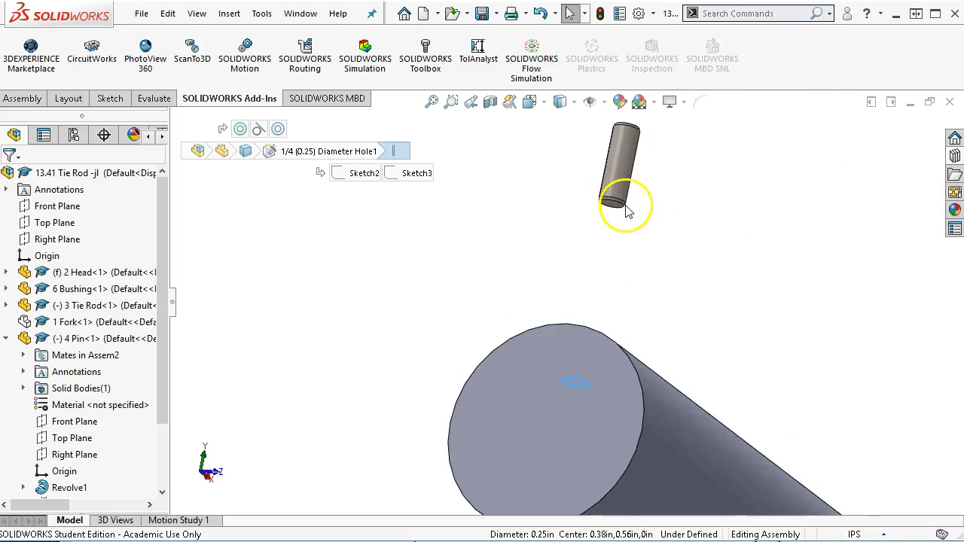
{"action": "scroll", "coordinate": [627, 210], "scroll_direction": "down", "scroll_amount": 3}
{"action": "left_click", "coordinate": [570, 256]}
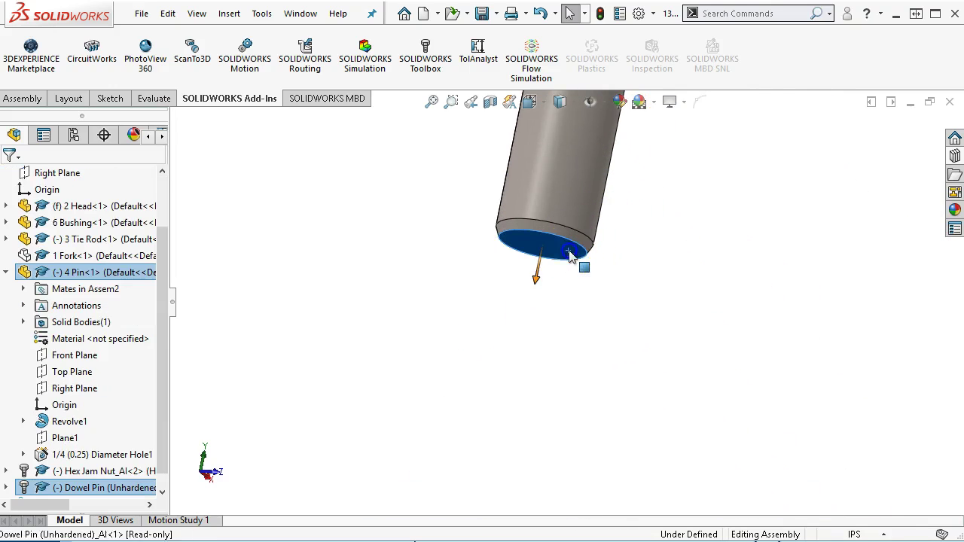
{"action": "left_click", "coordinate": [612, 238]}
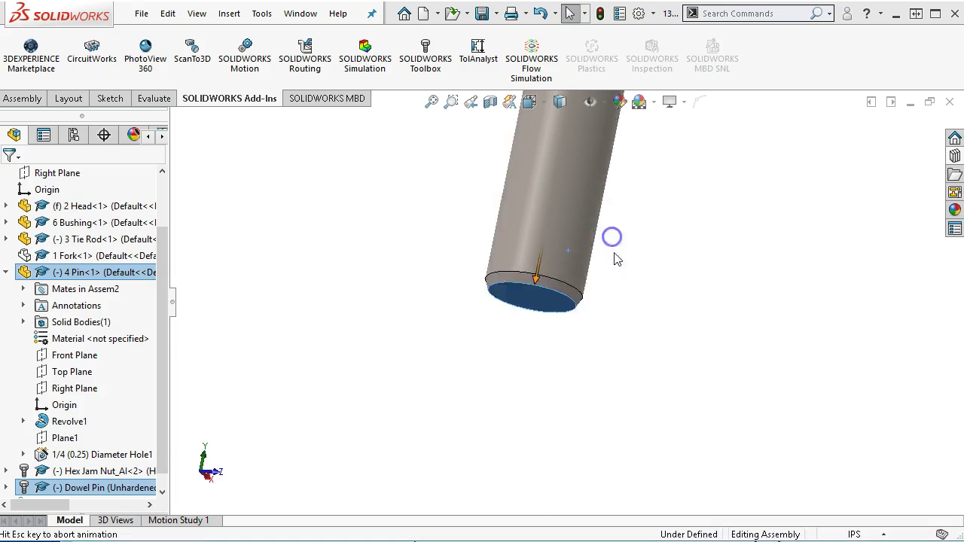
- Show the hidden fork again and check how the dowel pin sits in the fork's small slot
{"action": "key", "text": "ctrl+7"}
{"action": "scroll", "coordinate": [576, 467], "scroll_direction": "down", "scroll_amount": 3}
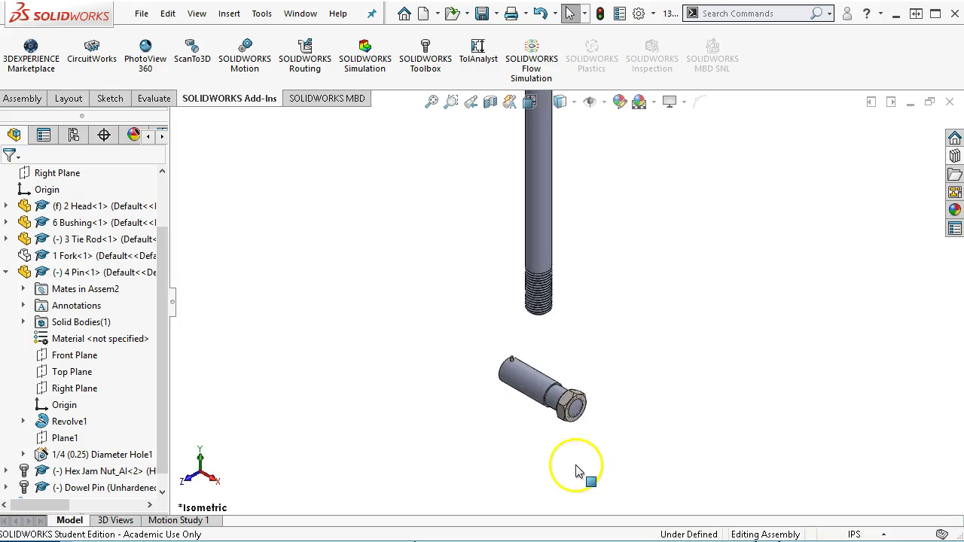
{"action": "scroll", "coordinate": [575, 466], "scroll_direction": "down", "scroll_amount": 2}
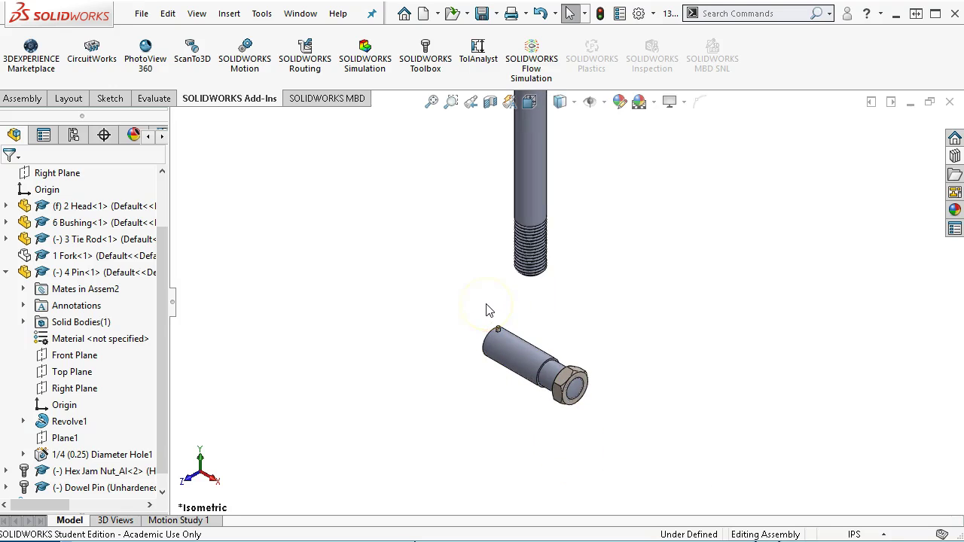
{"action": "key", "text": "shift+Tab"}
{"action": "middle_click_drag", "start_coordinate": [622, 369], "coordinate": [742, 327]}
{"action": "scroll", "coordinate": [537, 372], "scroll_direction": "down", "scroll_amount": 3}
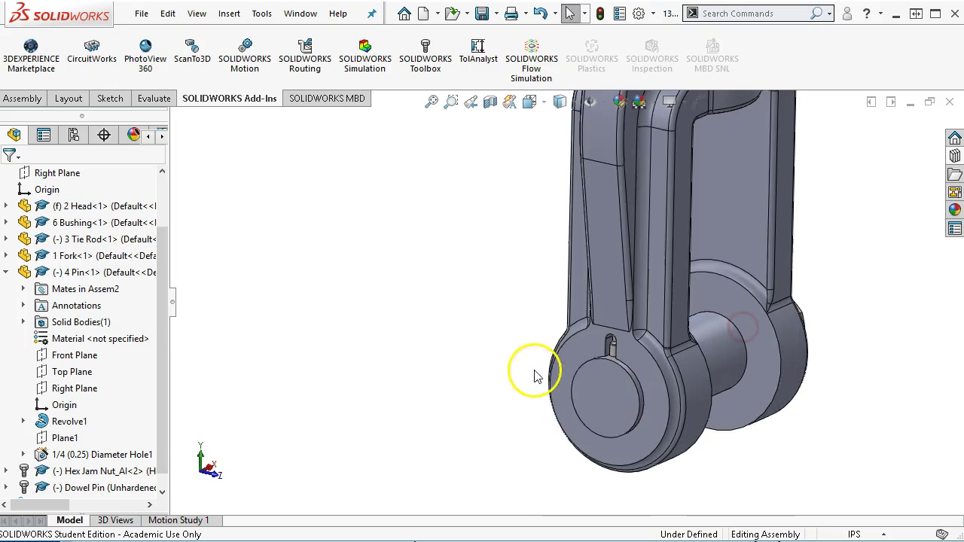
- Find the slot cut Cut-Extrude3 in 1 Fork and display the dimensions of its Sketch8
{"action": "middle_click_drag", "start_coordinate": [621, 377], "coordinate": [612, 351]}
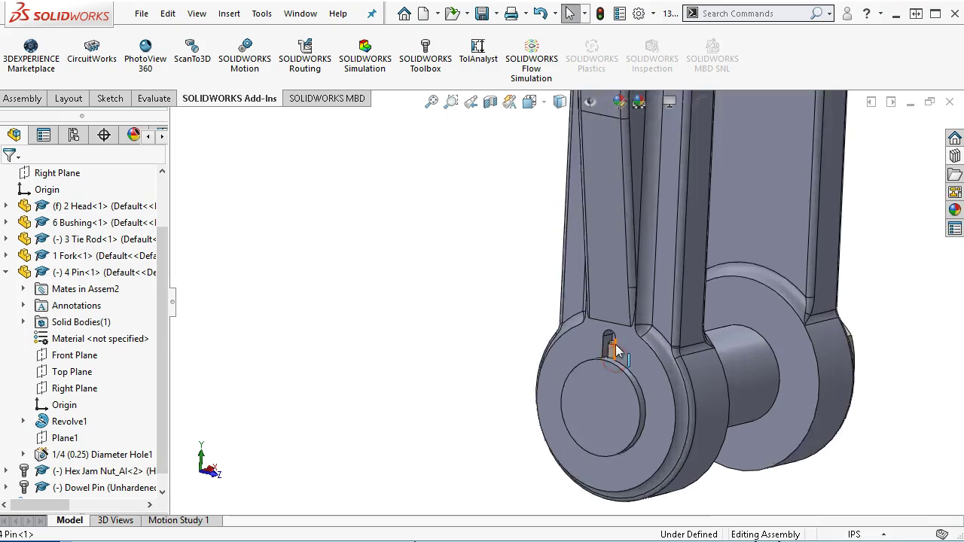
{"action": "scroll", "coordinate": [612, 344], "scroll_direction": "down", "scroll_amount": 2}
{"action": "scroll", "coordinate": [606, 338], "scroll_direction": "down", "scroll_amount": 3}
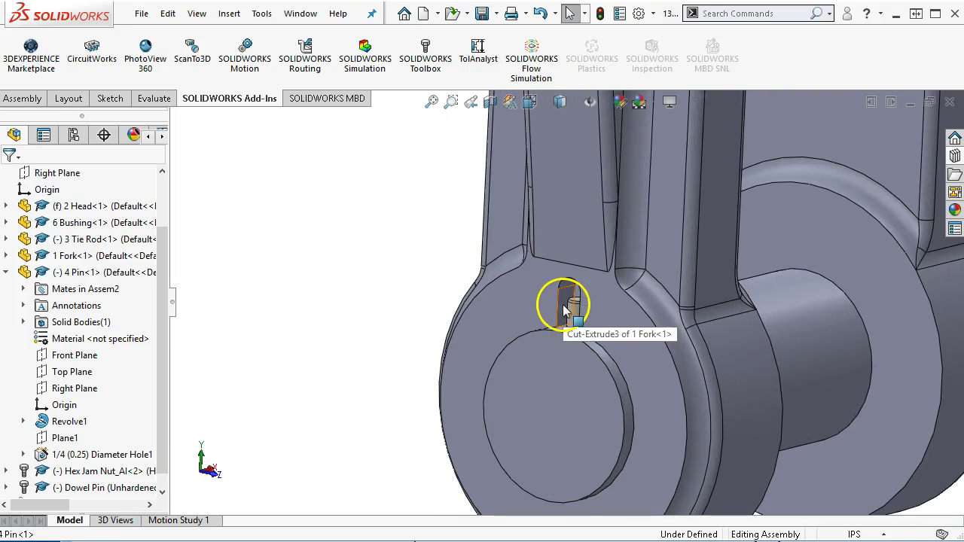
{"action": "left_click", "coordinate": [563, 307]}
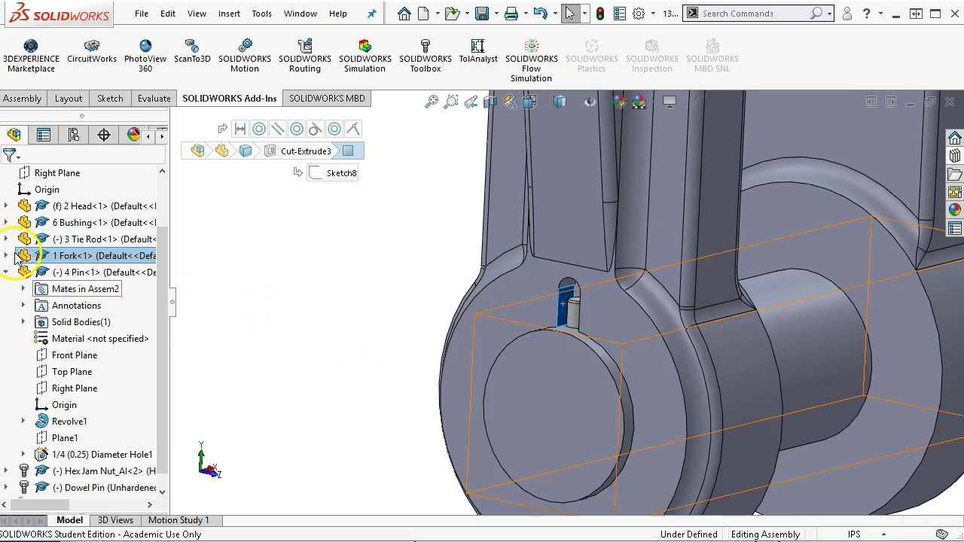
{"action": "left_click", "coordinate": [6, 256]}
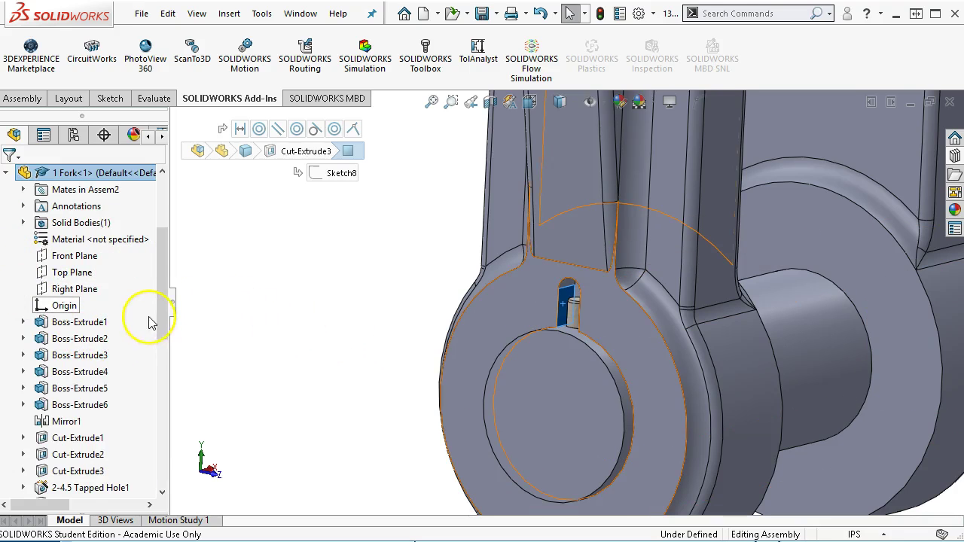
{"action": "mouse_move", "coordinate": [165, 297]}
{"action": "left_mouse_down"}
{"action": "mouse_move", "coordinate": [165, 392]}
{"action": "mouse_move", "coordinate": [165, 311]}
{"action": "left_mouse_up"}
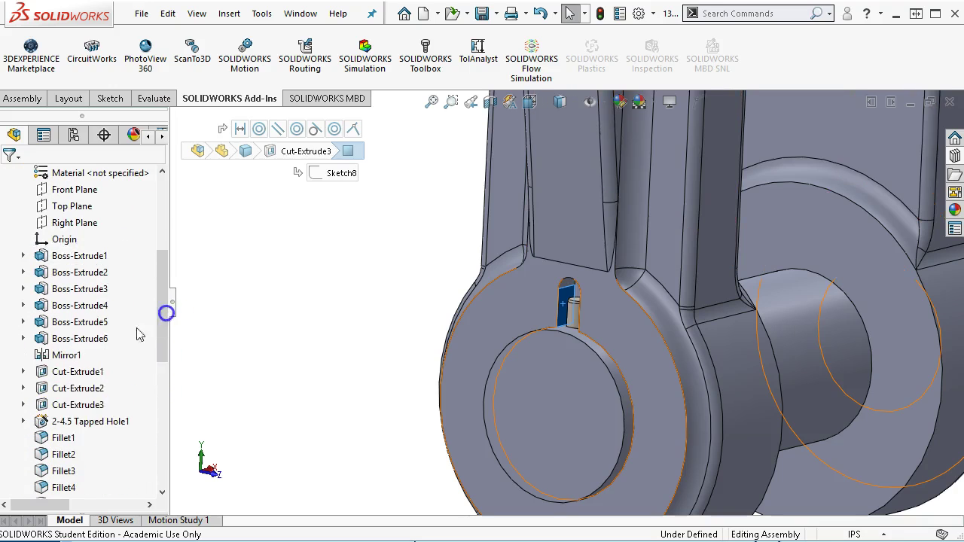
{"action": "left_click", "coordinate": [83, 406]}
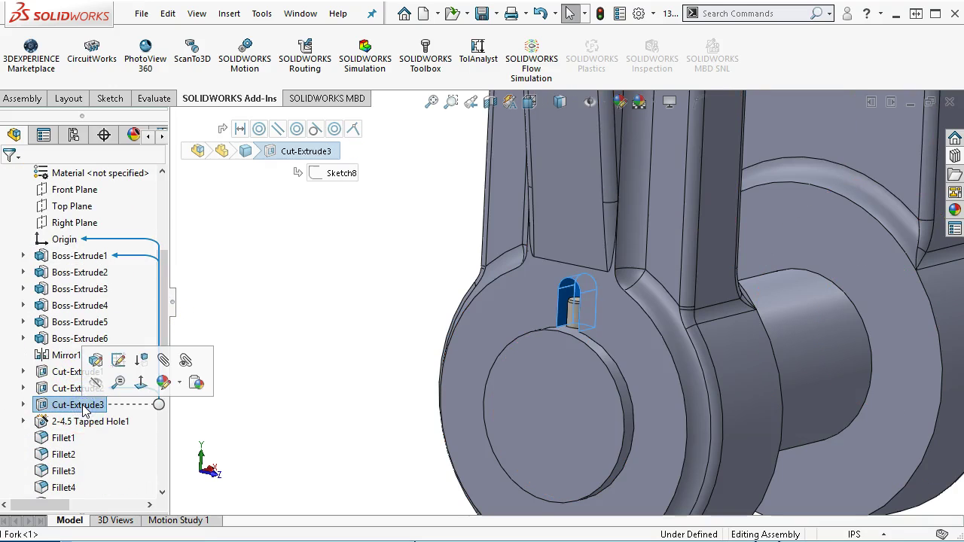
{"action": "left_click", "coordinate": [22, 405]}
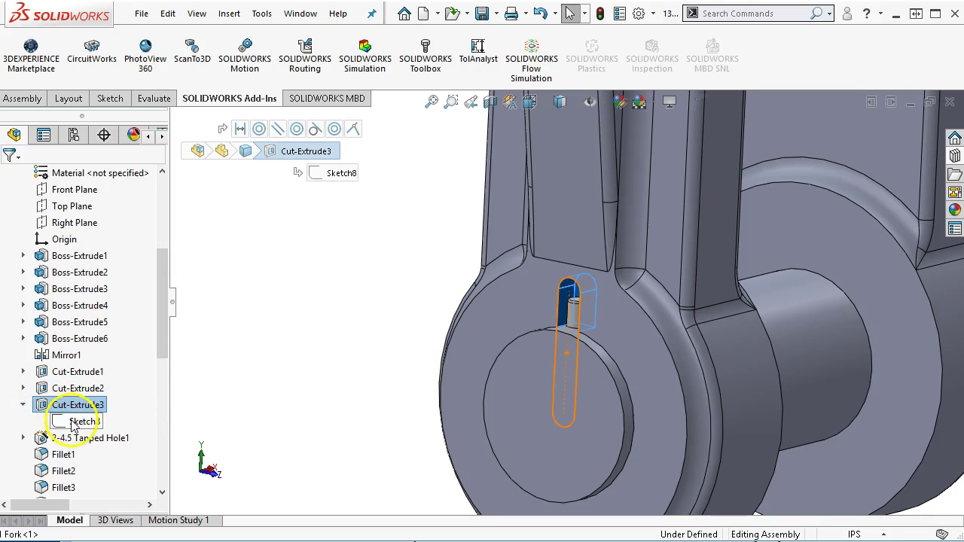
{"action": "left_click", "coordinate": [75, 422]}
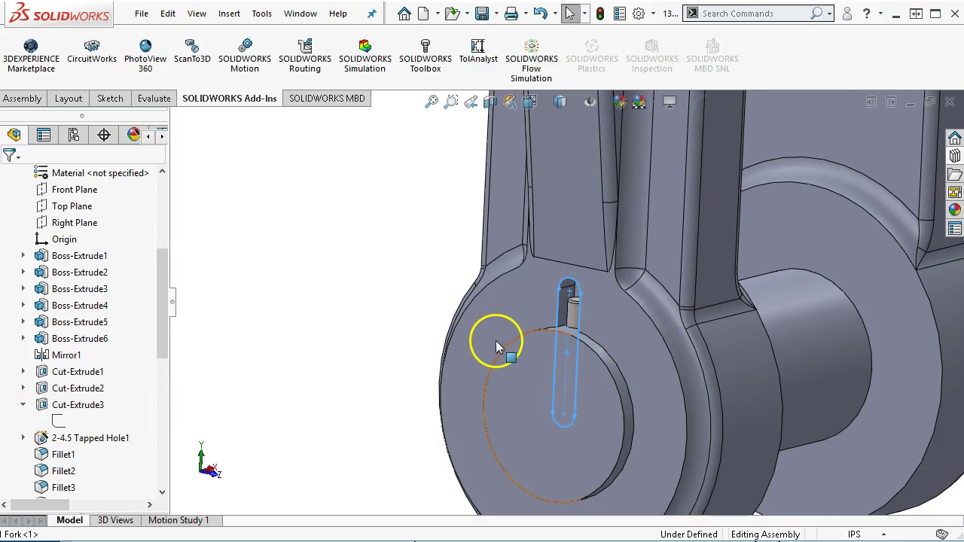
{"action": "left_click", "coordinate": [86, 418]}
{"action": "left_click", "coordinate": [58, 423]}
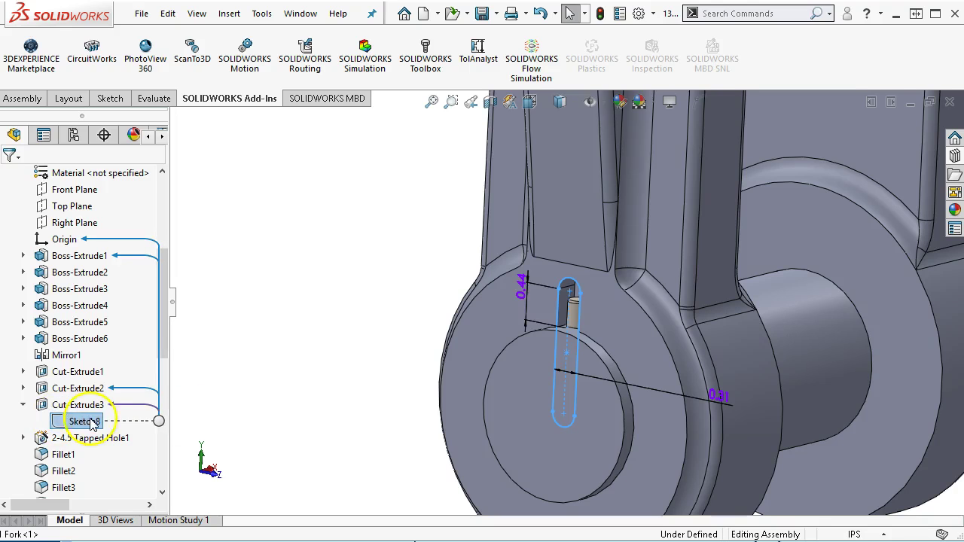
- Set the slot's height dimension in the fork's Sketch8 to 0.312 in, rebuild, and check the slot around the dowel pin
{"action": "left_click", "coordinate": [520, 292]}
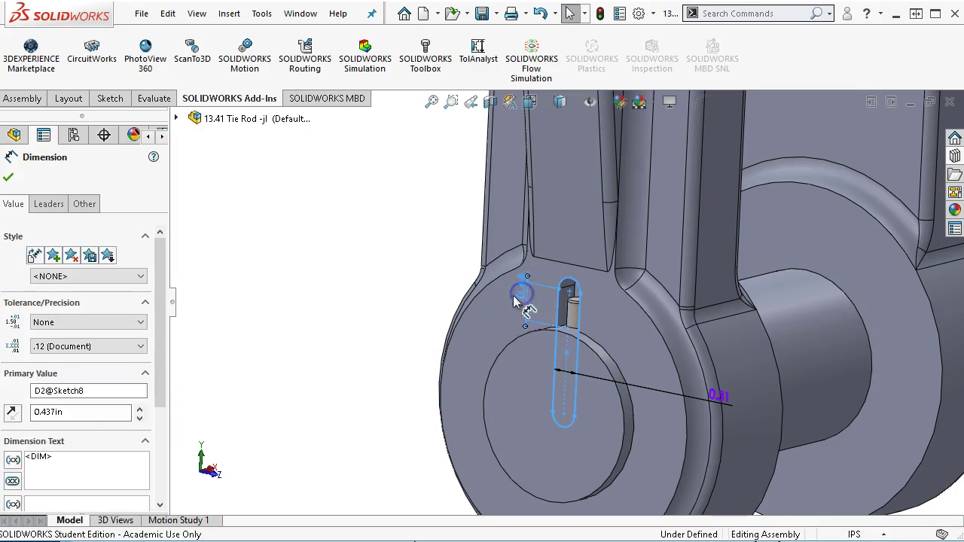
{"action": "double_click", "coordinate": [514, 299]}
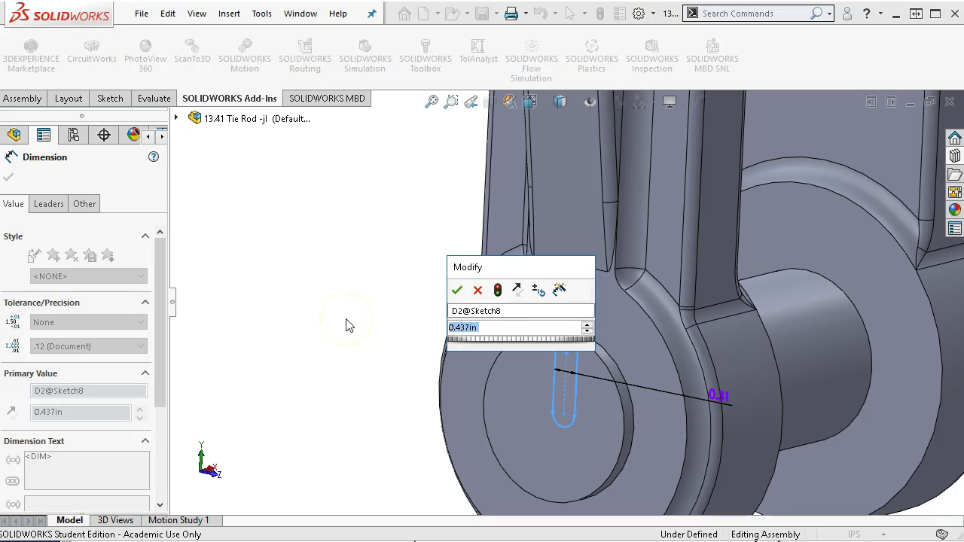
{"action": "type", "text": ".312"}
{"action": "key", "text": "Return"}
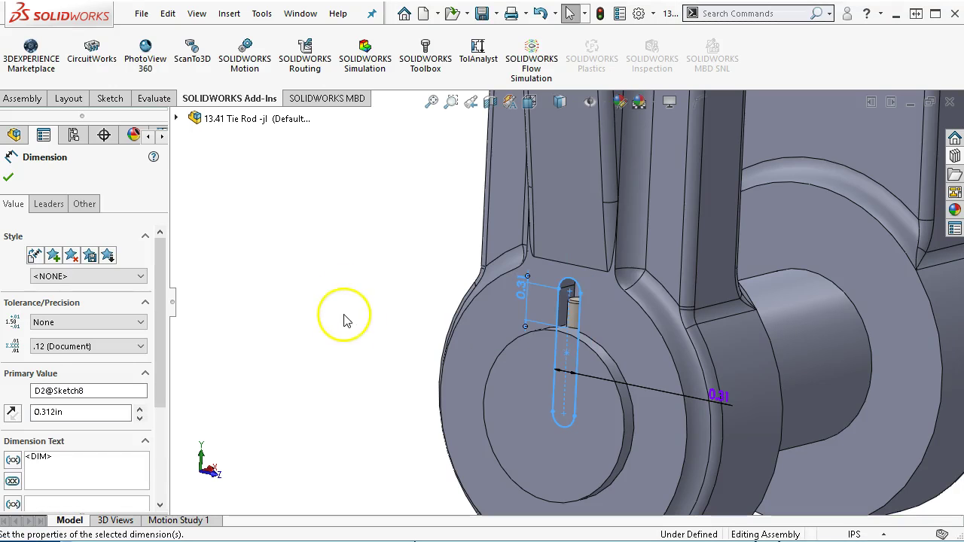
{"action": "left_click", "coordinate": [251, 204]}
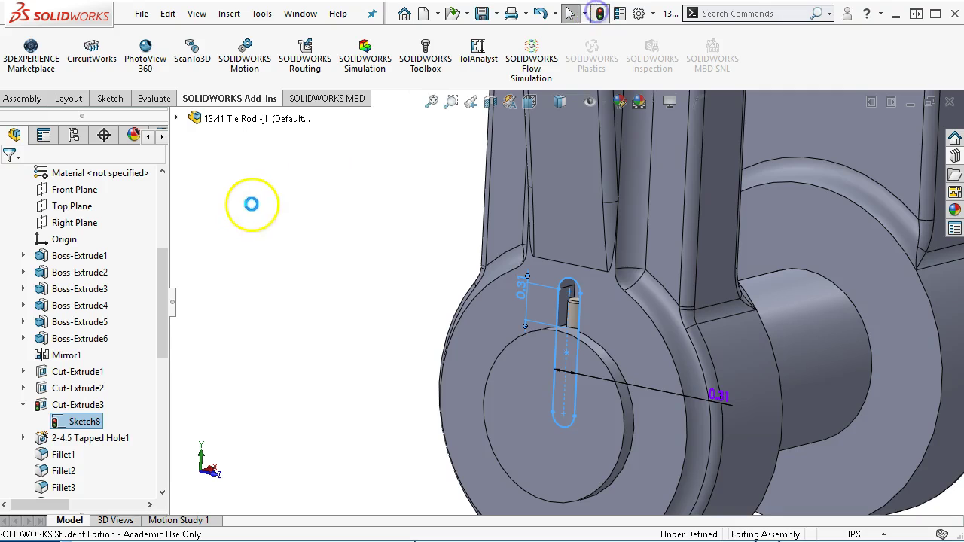
{"action": "middle_click_drag", "start_coordinate": [304, 265], "coordinate": [344, 239]}
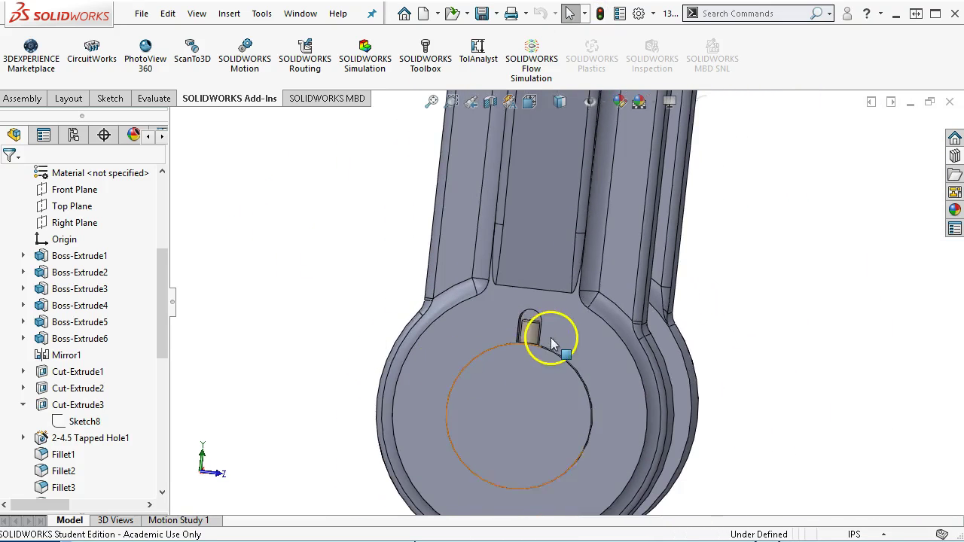
{"action": "scroll", "coordinate": [534, 327], "scroll_direction": "down", "scroll_amount": 2}
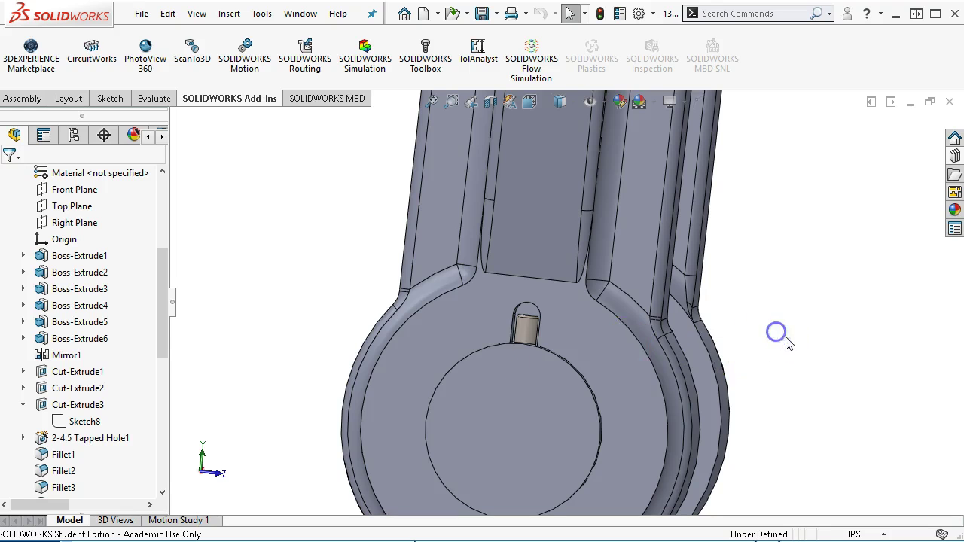
- Bring the bushing end of 2 Head into view and collapse the expanded 1 Fork and 4 Pin components in the feature tree
{"action": "scroll", "coordinate": [784, 340], "scroll_direction": "up", "scroll_amount": 3}
{"action": "middle_click_drag", "start_coordinate": [757, 336], "coordinate": [647, 396]}
{"action": "scroll", "coordinate": [726, 281], "scroll_direction": "up", "scroll_amount": 10}
{"action": "scroll", "coordinate": [585, 238], "scroll_direction": "down", "scroll_amount": 4}
{"action": "scroll", "coordinate": [481, 193], "scroll_direction": "up", "scroll_amount": 2}
{"action": "scroll", "coordinate": [481, 195], "scroll_direction": "down", "scroll_amount": 2}
{"action": "scroll", "coordinate": [621, 187], "scroll_direction": "down", "scroll_amount": 2}
{"action": "scroll", "coordinate": [553, 184], "scroll_direction": "down", "scroll_amount": 5}
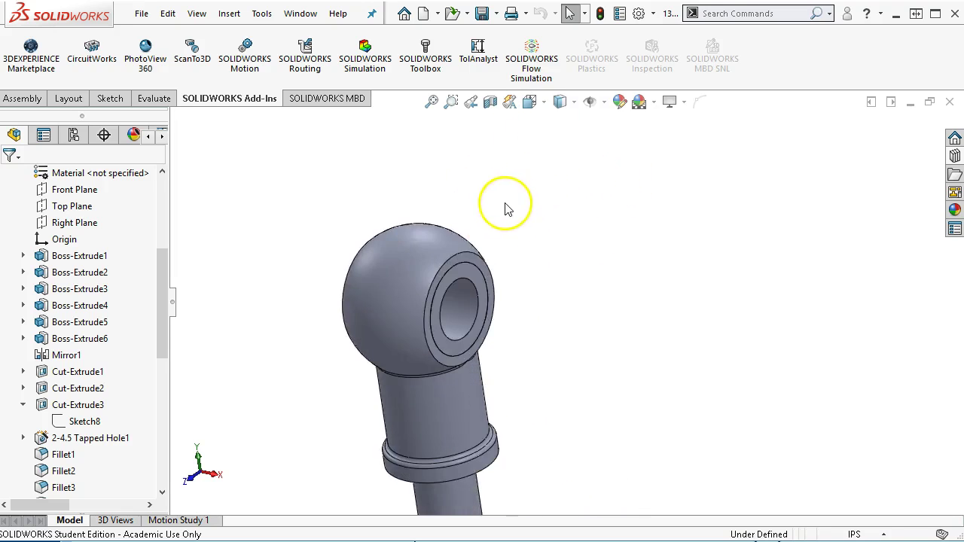
{"action": "scroll", "coordinate": [506, 209], "scroll_direction": "down", "scroll_amount": 4}
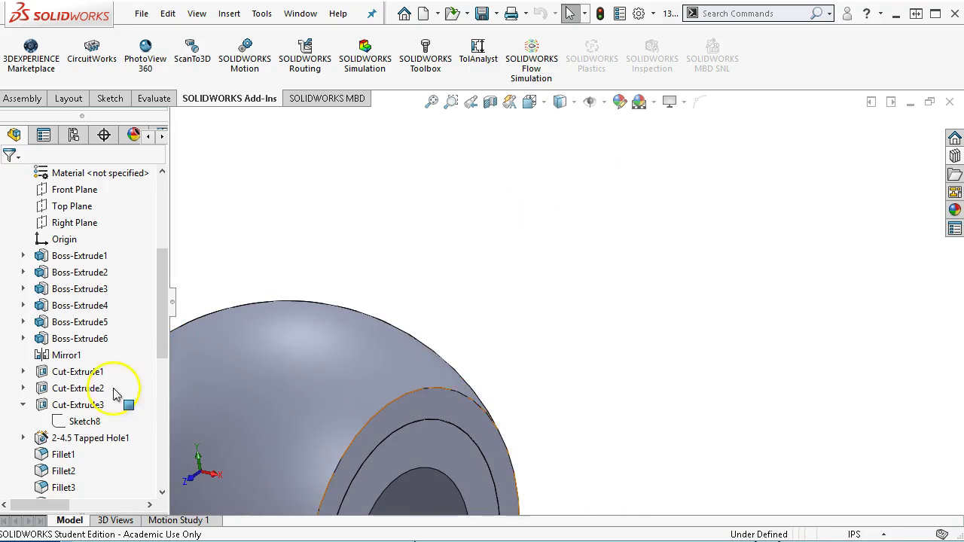
{"action": "scroll", "coordinate": [129, 301], "scroll_direction": "up", "scroll_amount": 5}
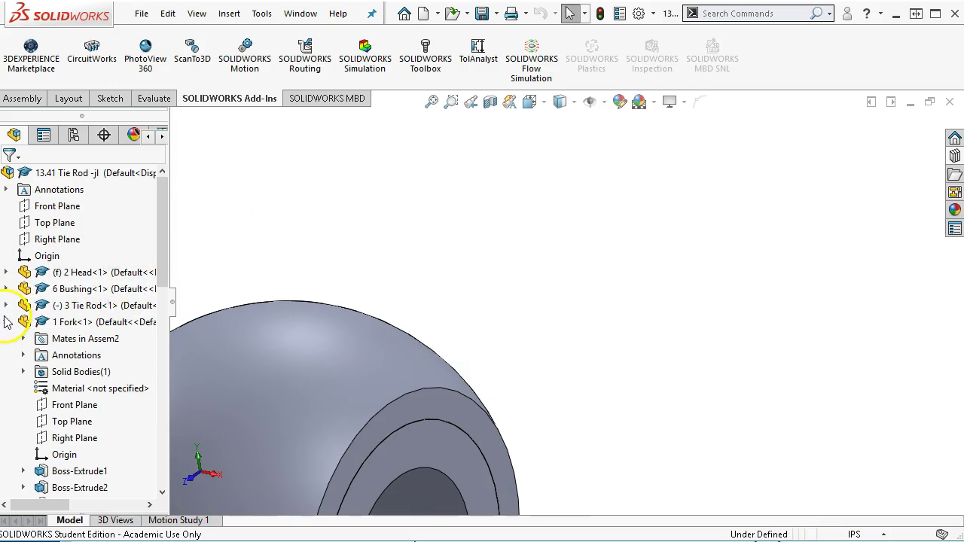
{"action": "left_click", "coordinate": [6, 322]}
{"action": "left_click", "coordinate": [6, 338]}
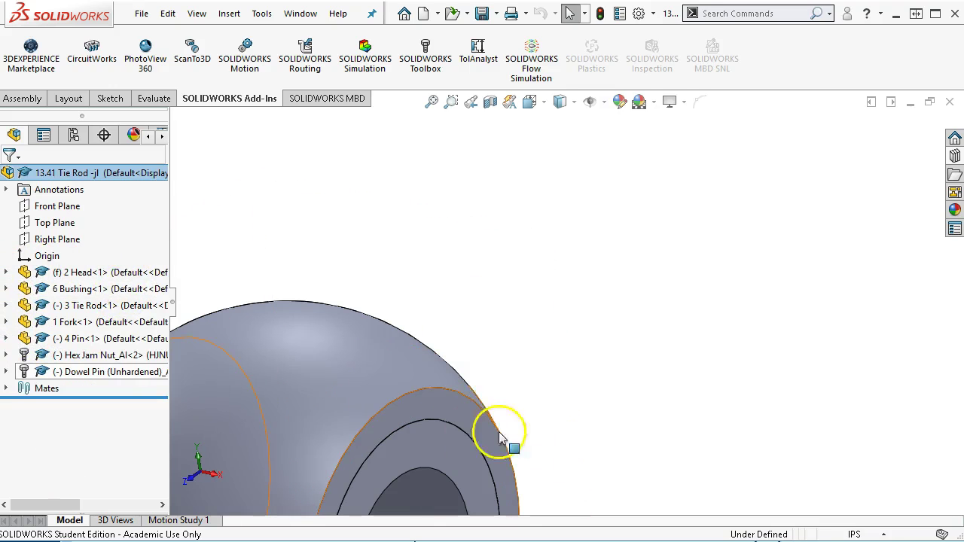
- Start a Hole Wizard assembly feature on the ring-shaped end face of 2 Head, with the assembly in the Right view
{"action": "left_click", "coordinate": [459, 416]}
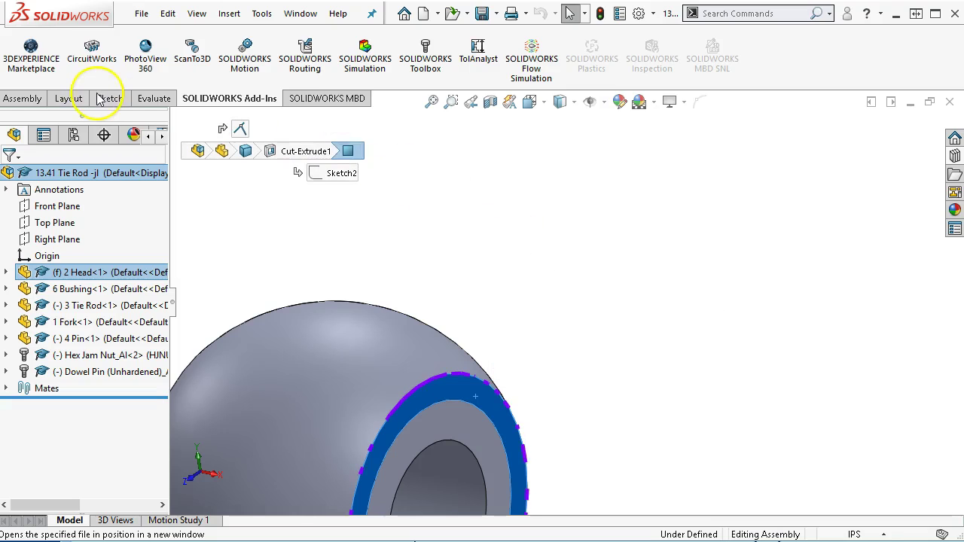
{"action": "left_click", "coordinate": [23, 99]}
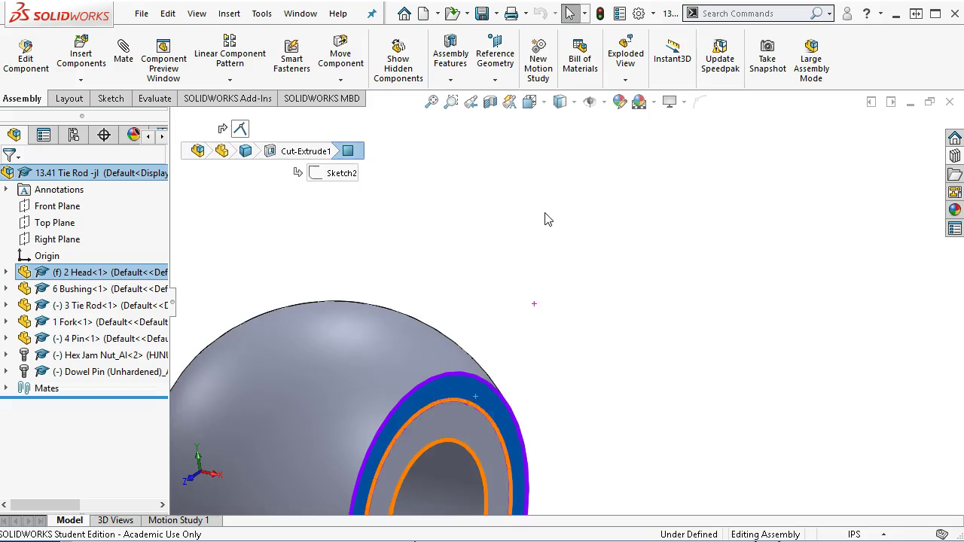
{"action": "key", "text": "ctrl+4"}
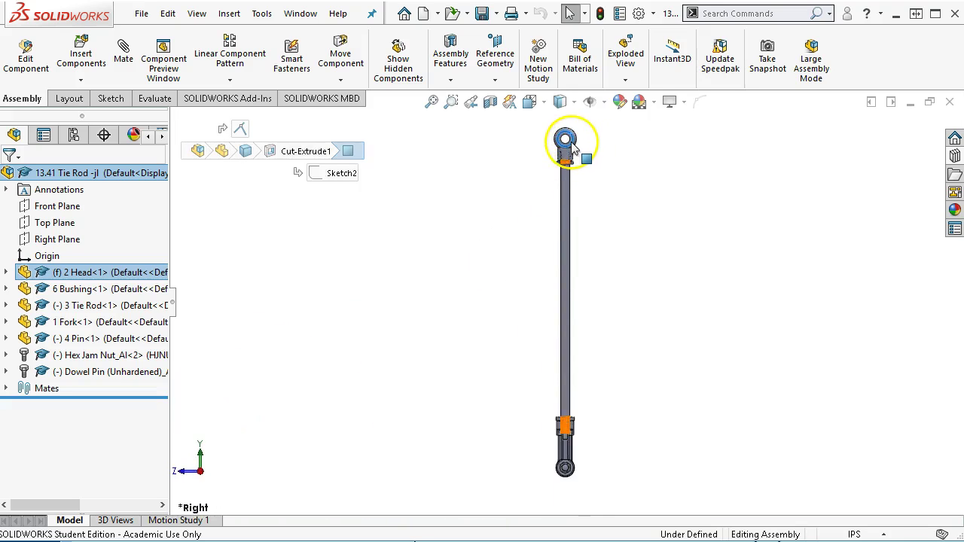
{"action": "scroll", "coordinate": [576, 135], "scroll_direction": "down", "scroll_amount": 10}
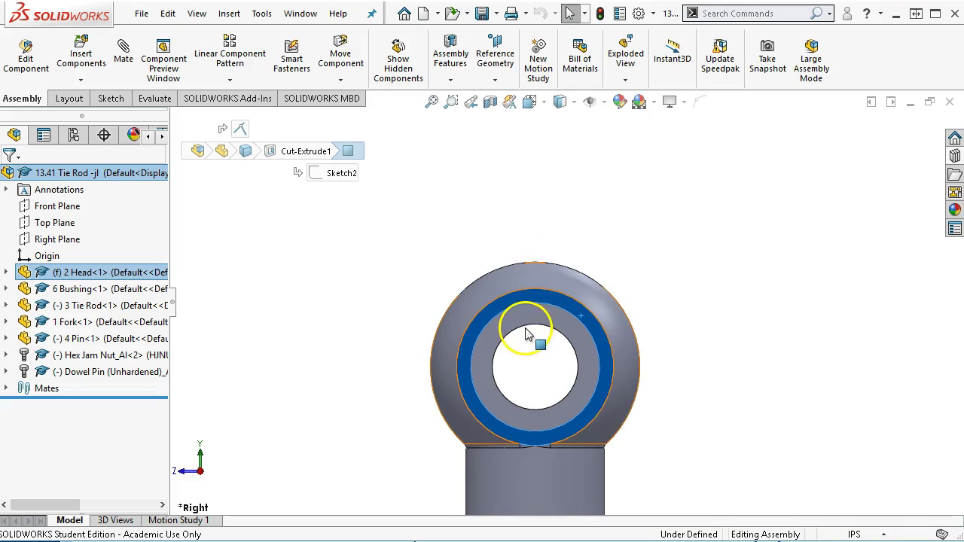
{"action": "scroll", "coordinate": [527, 335], "scroll_direction": "down", "scroll_amount": 1}
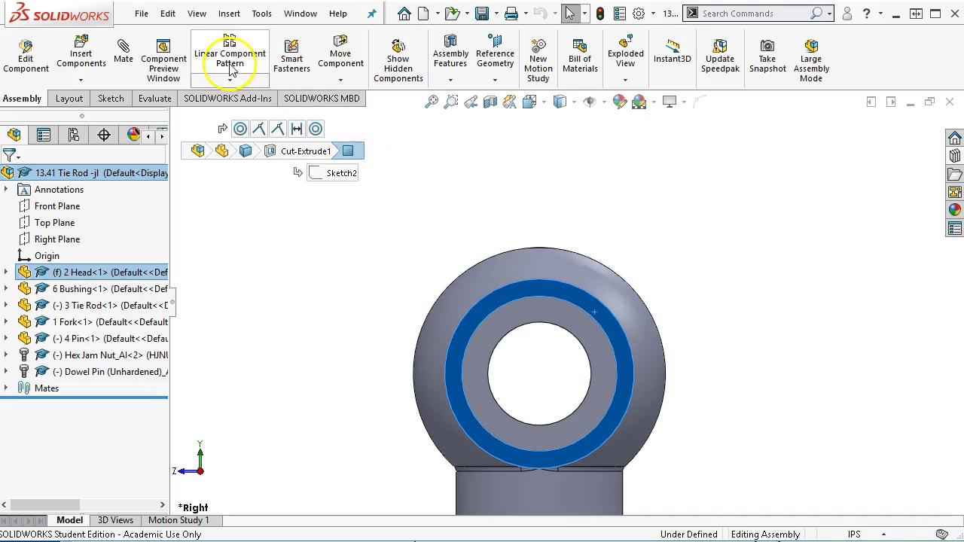
{"action": "left_click", "coordinate": [450, 80]}
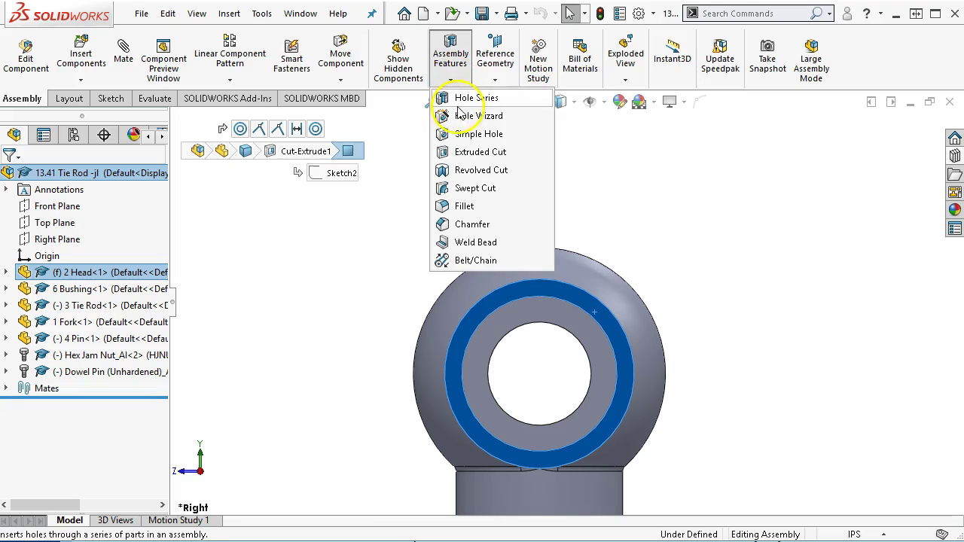
{"action": "left_click", "coordinate": [455, 111]}
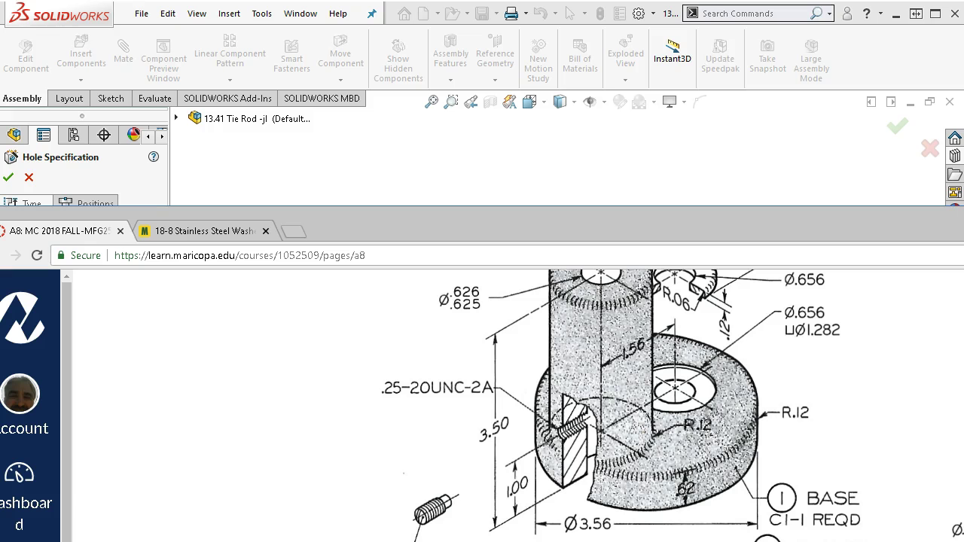
- Switch to the browser and examine the exercise drawing for the set screw hole callout on the head and bushing, then return to SOLIDWORKS
{"action": "left_click_drag", "start_coordinate": [962, 216], "coordinate": [592, 125]}
{"action": "scroll", "coordinate": [665, 331], "scroll_direction": "up", "scroll_amount": 1}
{"action": "scroll", "coordinate": [666, 332], "scroll_direction": "down", "scroll_amount": 5}
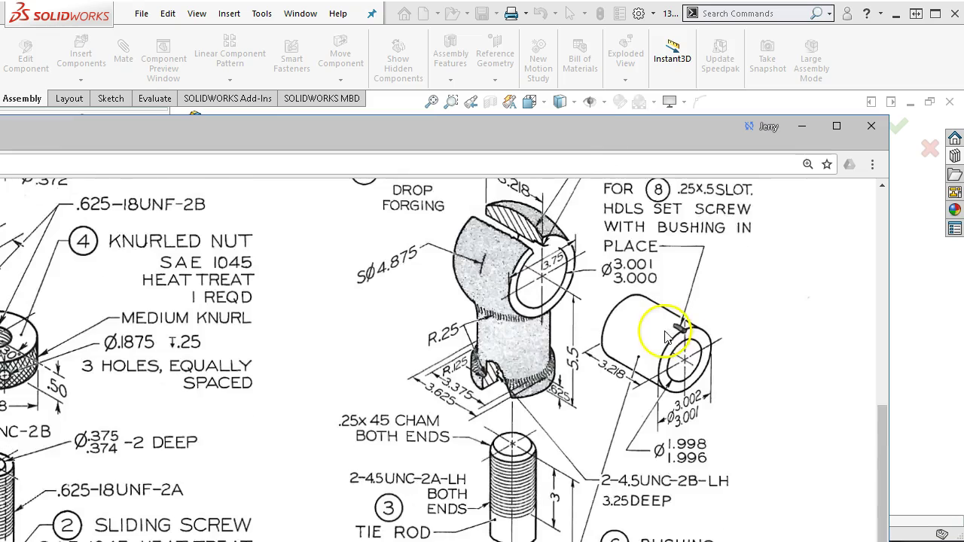
{"action": "scroll", "coordinate": [666, 337], "scroll_direction": "up", "scroll_amount": 1}
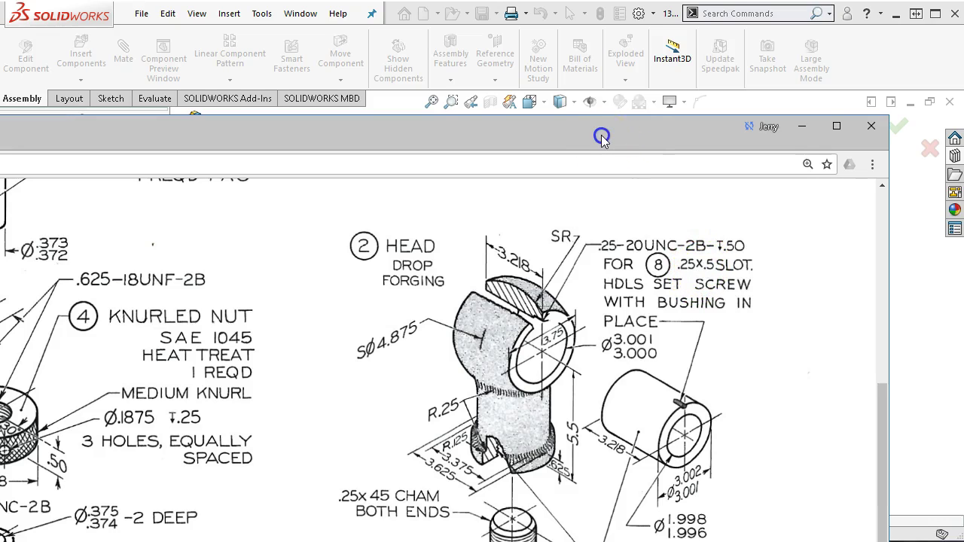
{"action": "left_click_drag", "start_coordinate": [601, 136], "coordinate": [963, 297]}
{"action": "left_click", "coordinate": [405, 187]}
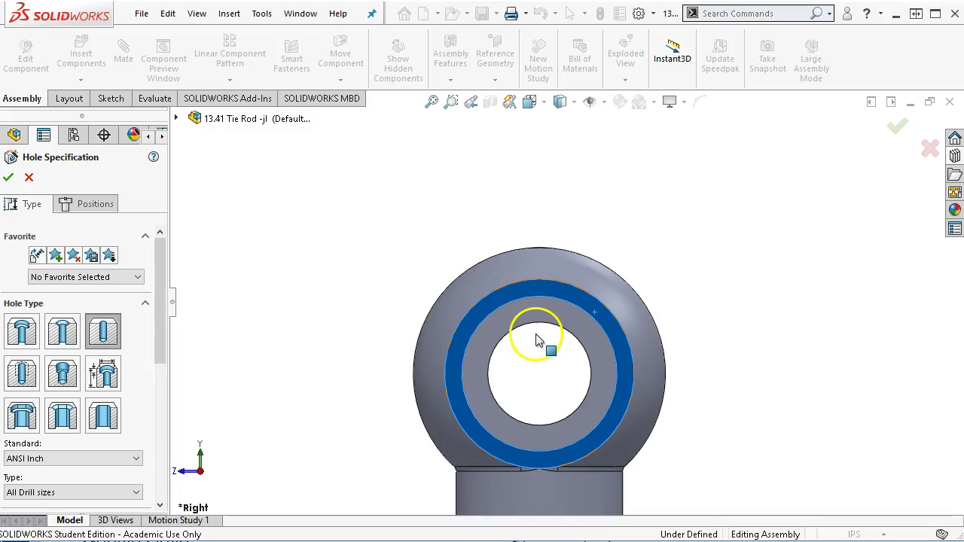
- Define the hole as an ANSI Inch bottoming tapped hole, size 1/4-20, with a Blind end condition
{"action": "scroll", "coordinate": [538, 338], "scroll_direction": "down", "scroll_amount": 2}
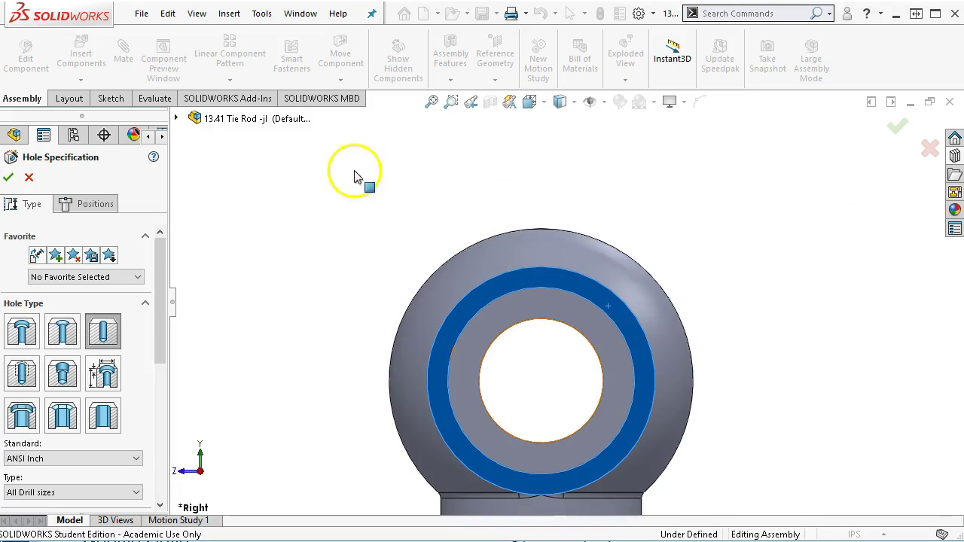
{"action": "left_click", "coordinate": [21, 373]}
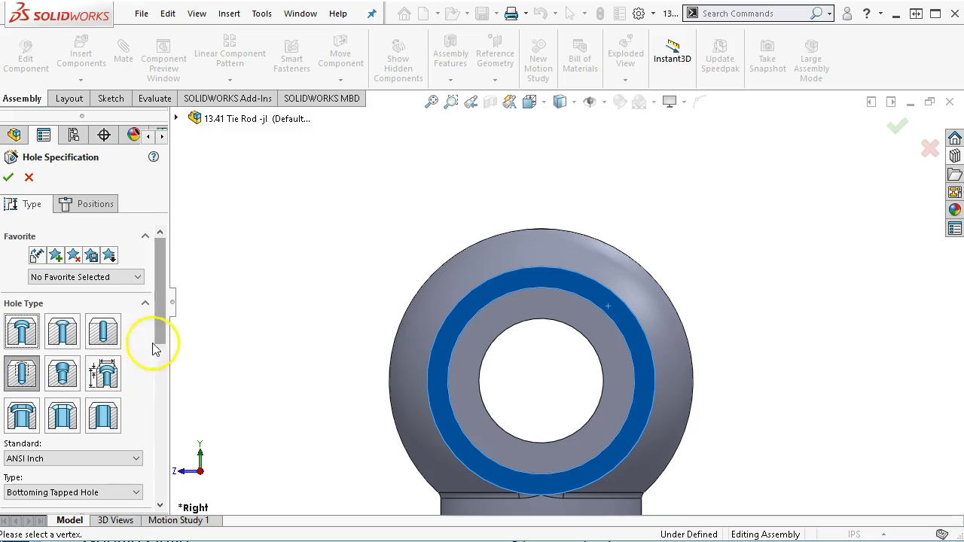
{"action": "left_click_drag", "start_coordinate": [158, 316], "coordinate": [157, 409]}
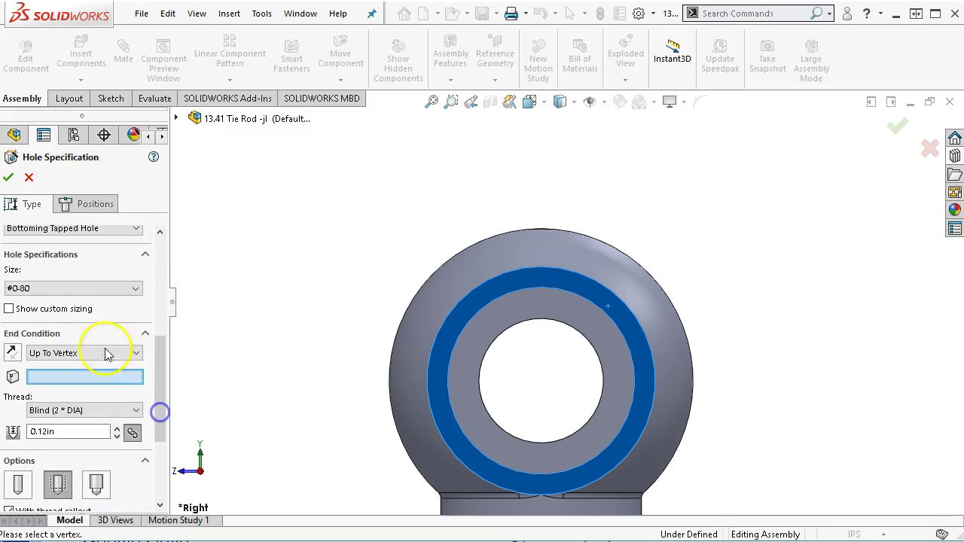
{"action": "left_click", "coordinate": [22, 288]}
{"action": "scroll", "coordinate": [37, 376], "scroll_direction": "down", "scroll_amount": 5}
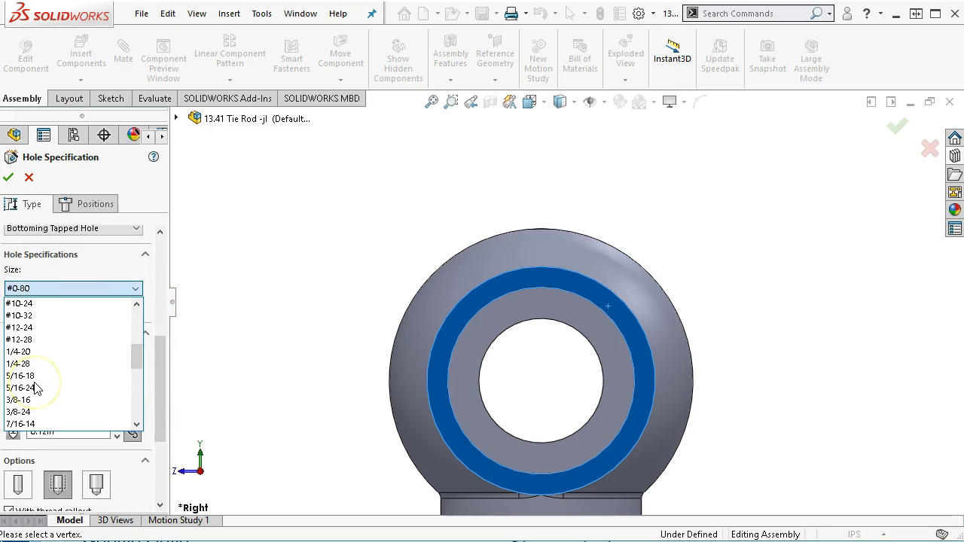
{"action": "left_click", "coordinate": [26, 352]}
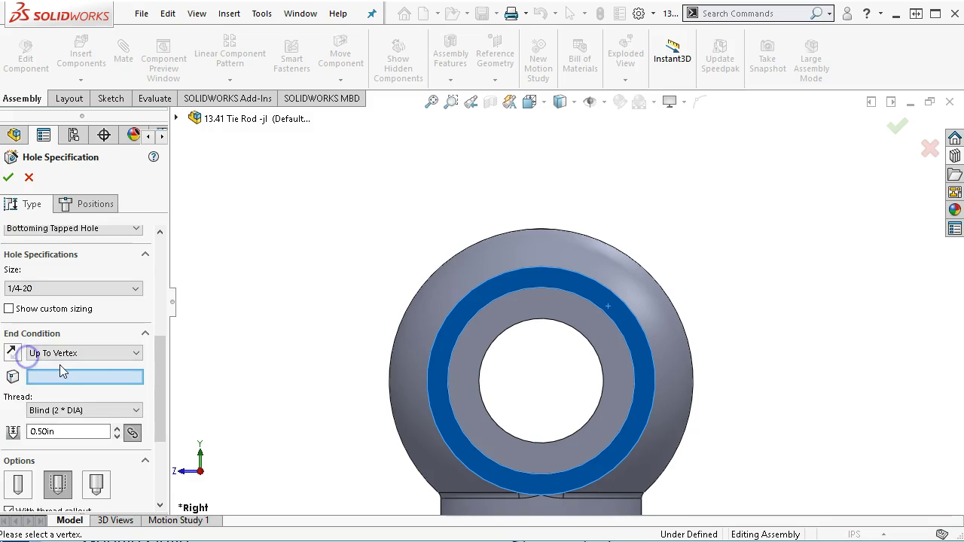
{"action": "left_click", "coordinate": [70, 353]}
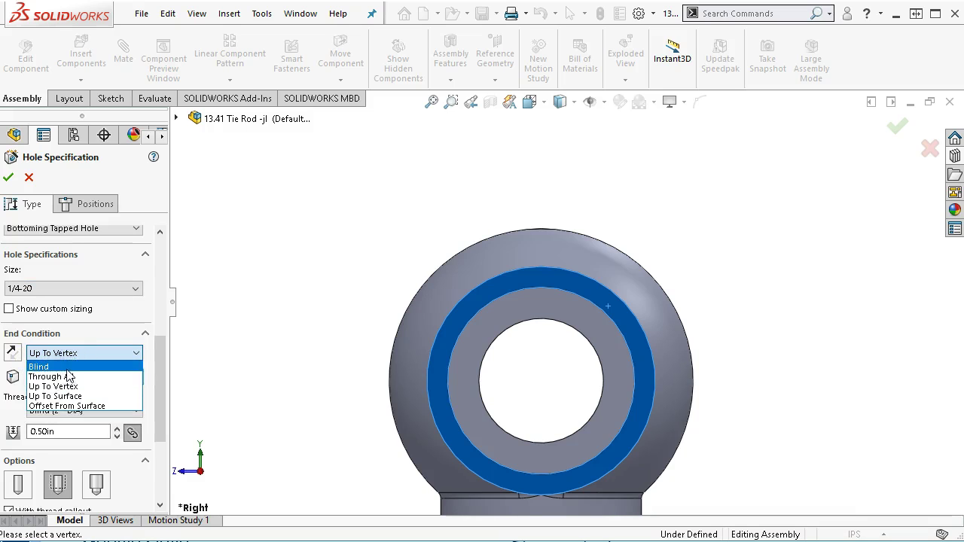
{"action": "left_click", "coordinate": [69, 367]}
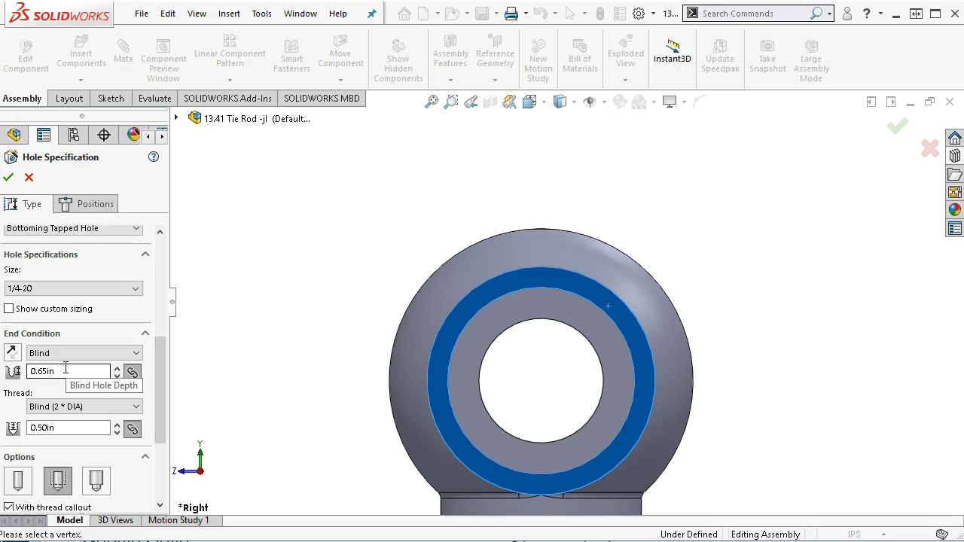
{"action": "left_click", "coordinate": [47, 427]}
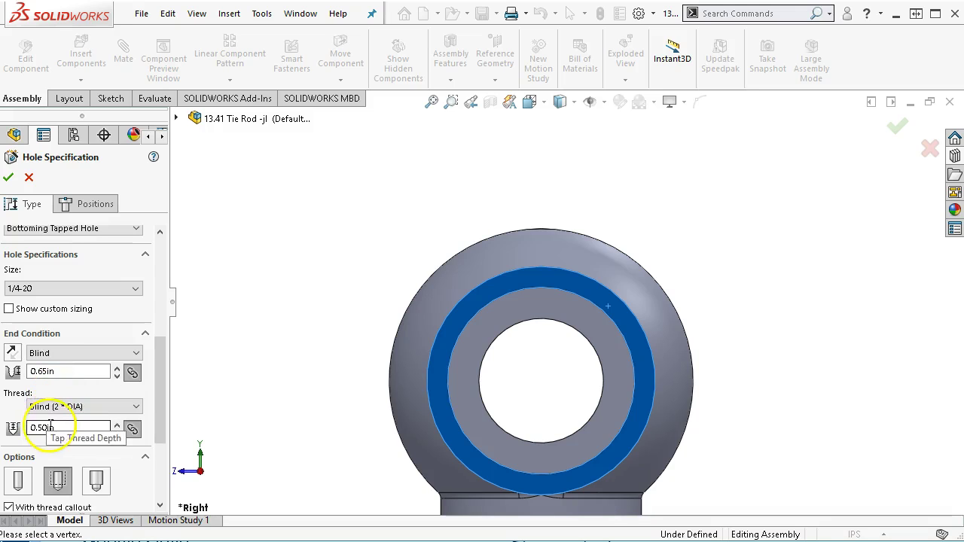
- Turn off automatic component selection in the hole's feature scope and restrict it to 6 Bushing and 2 Head
{"action": "left_click_drag", "start_coordinate": [160, 384], "coordinate": [156, 447]}
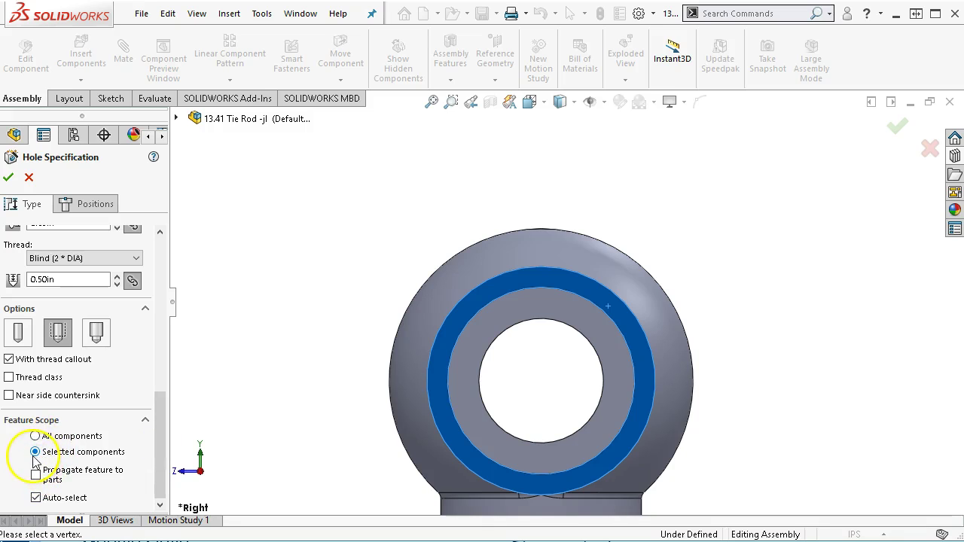
{"action": "left_click_drag", "start_coordinate": [159, 455], "coordinate": [156, 505]}
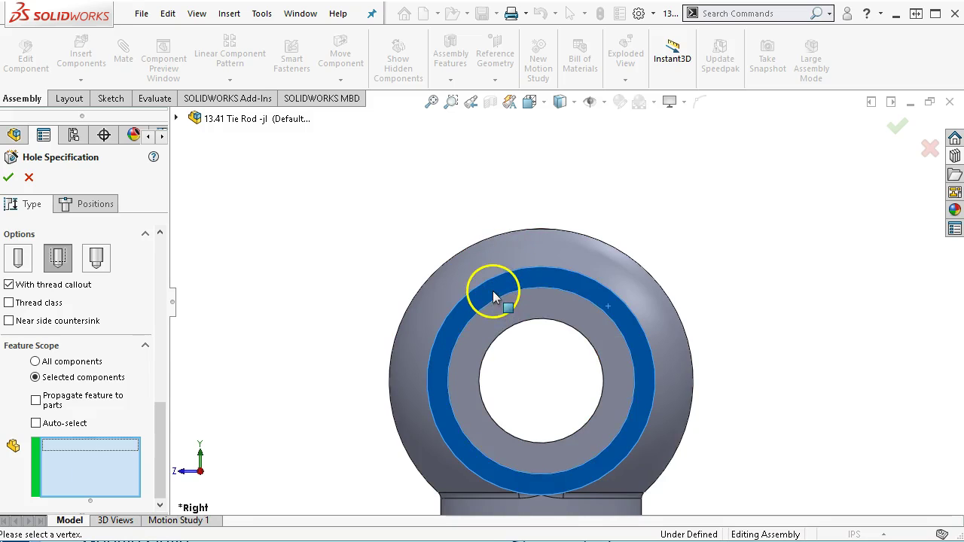
{"action": "mouse_move", "coordinate": [609, 221]}
{"action": "middle_mouse_down"}
{"action": "mouse_move", "coordinate": [624, 208]}
{"action": "mouse_move", "coordinate": [645, 265]}
{"action": "middle_mouse_up"}
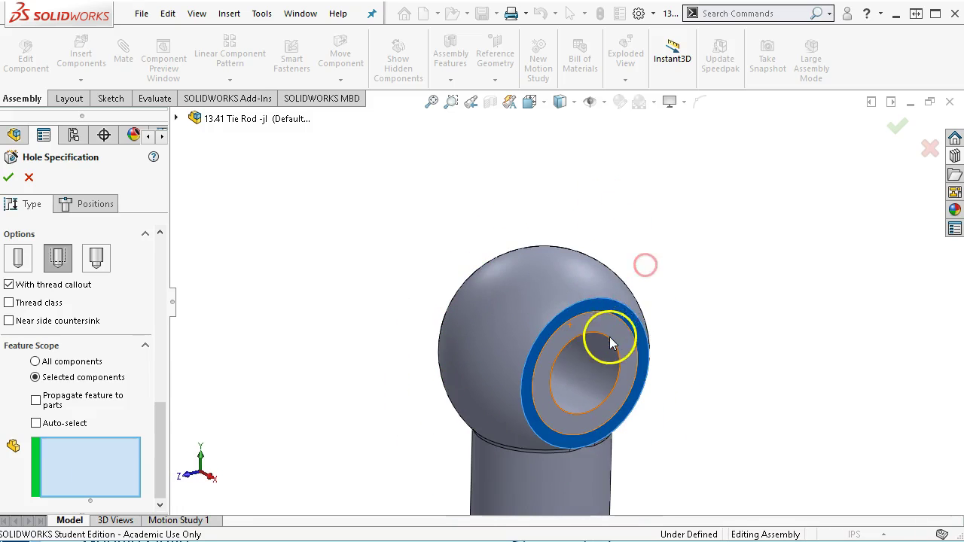
{"action": "left_click", "coordinate": [599, 329]}
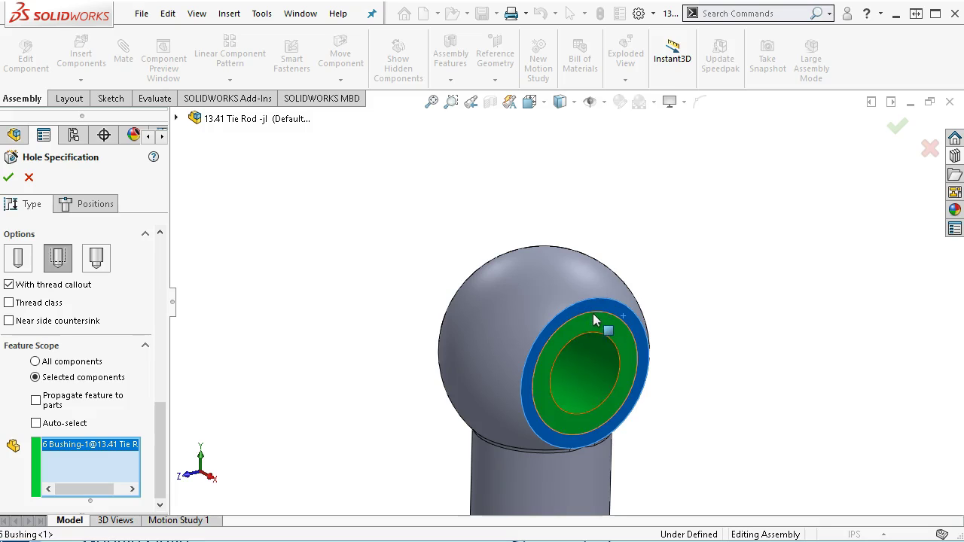
{"action": "left_click", "coordinate": [592, 312]}
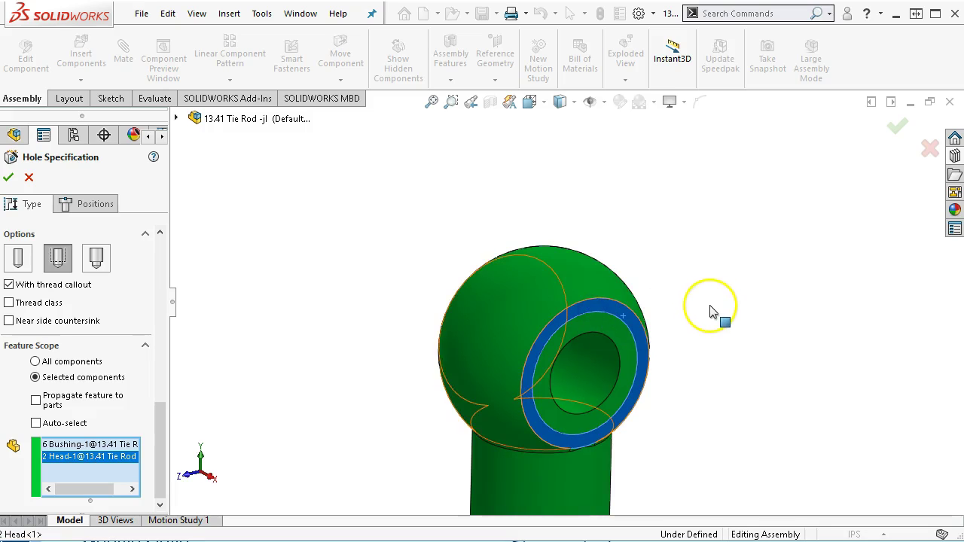
- Place one hole point at the top of the circular seam between the bushing and the head, then end point placement
{"action": "left_click", "coordinate": [89, 204]}
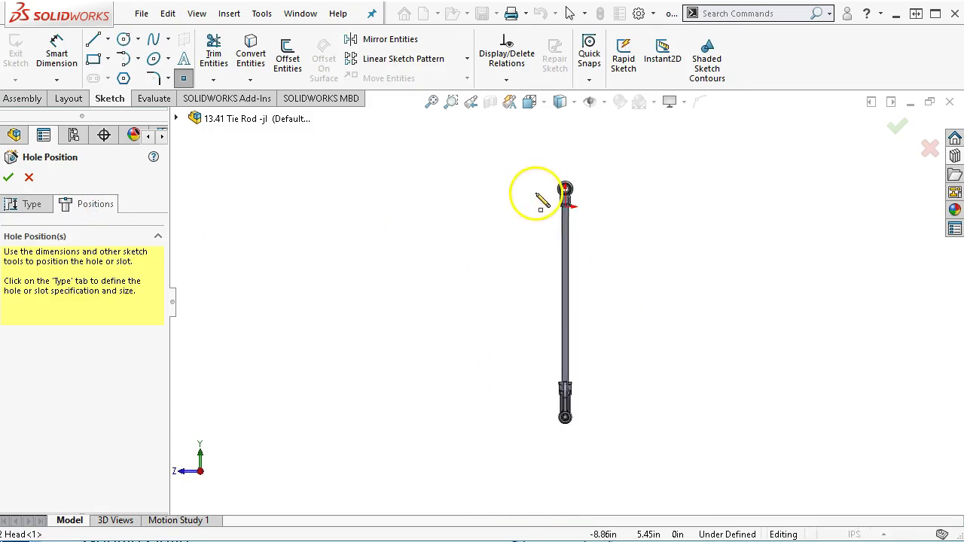
{"action": "scroll", "coordinate": [565, 236], "scroll_direction": "down", "scroll_amount": 10}
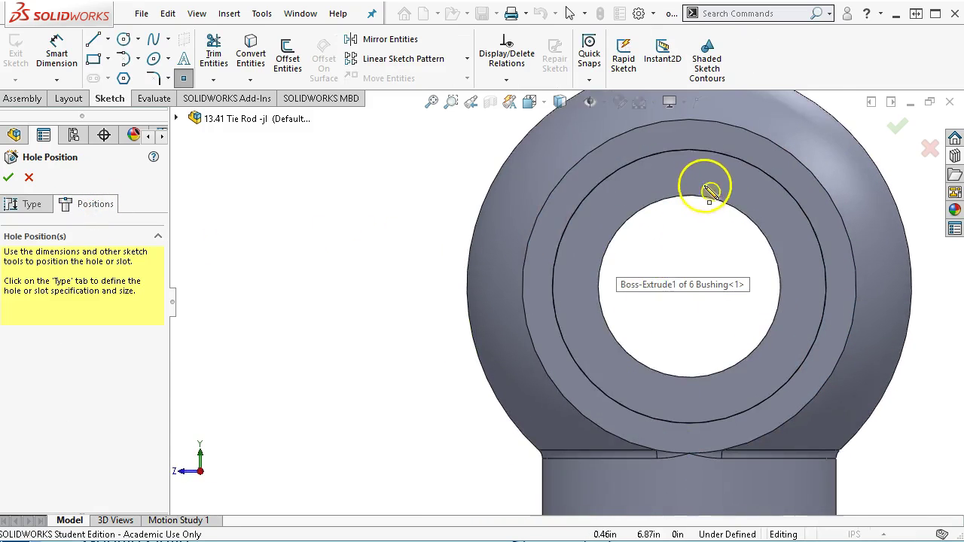
{"action": "scroll", "coordinate": [682, 189], "scroll_direction": "down", "scroll_amount": 5}
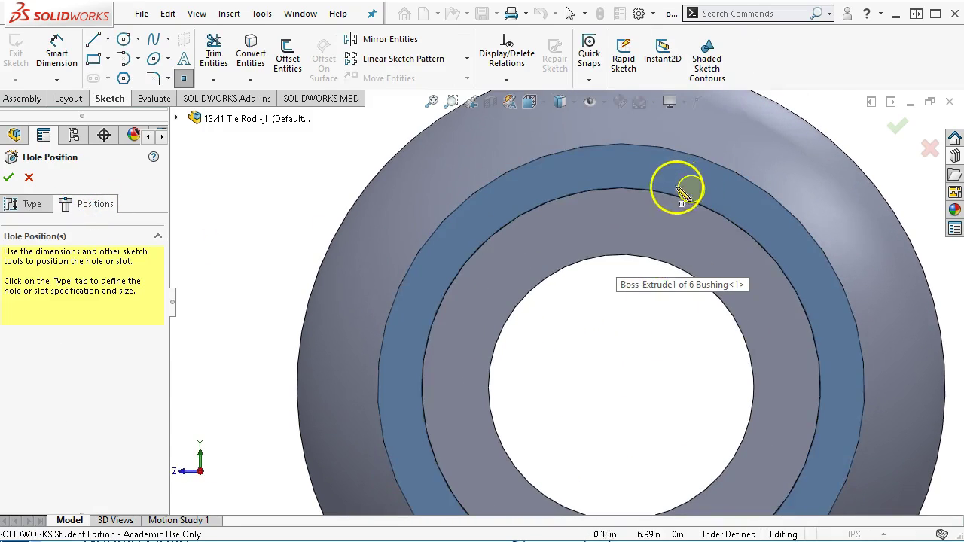
{"action": "left_click", "coordinate": [621, 188]}
{"action": "right_click", "coordinate": [619, 303]}
{"action": "left_click", "coordinate": [653, 316]}
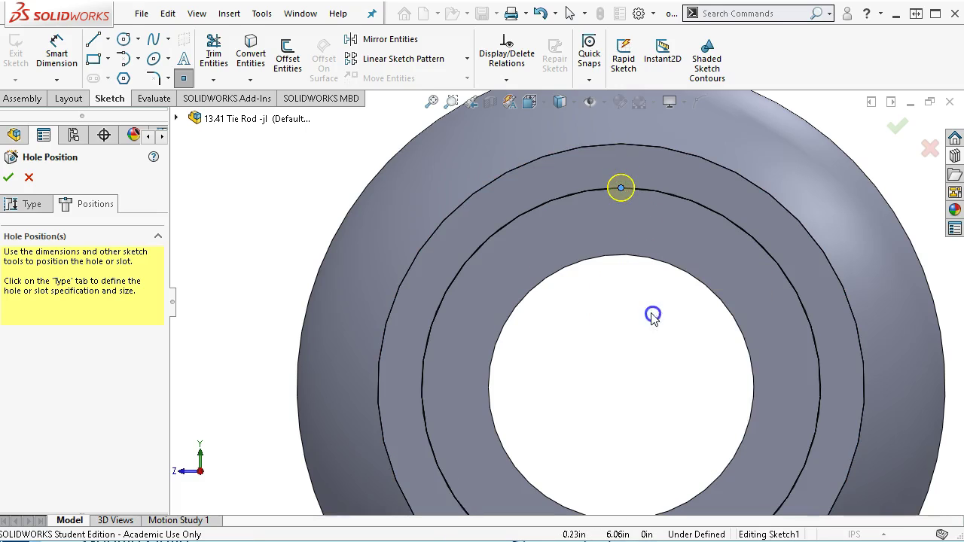
{"action": "scroll", "coordinate": [614, 300], "scroll_direction": "up", "scroll_amount": 2}
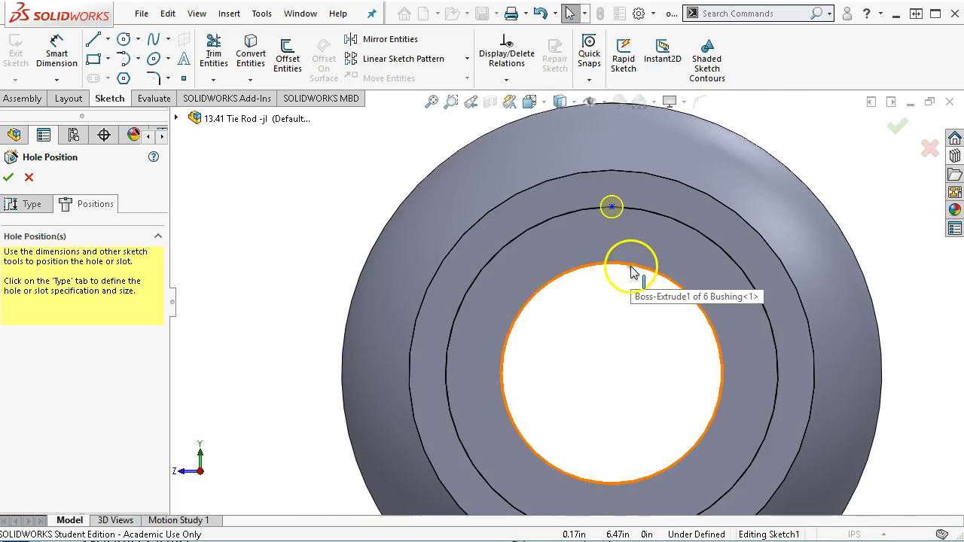
- Fix the hole position with a vertical centerline from the bushing's center to the hole point, and finish the tapped hole
{"action": "left_click", "coordinate": [611, 207]}
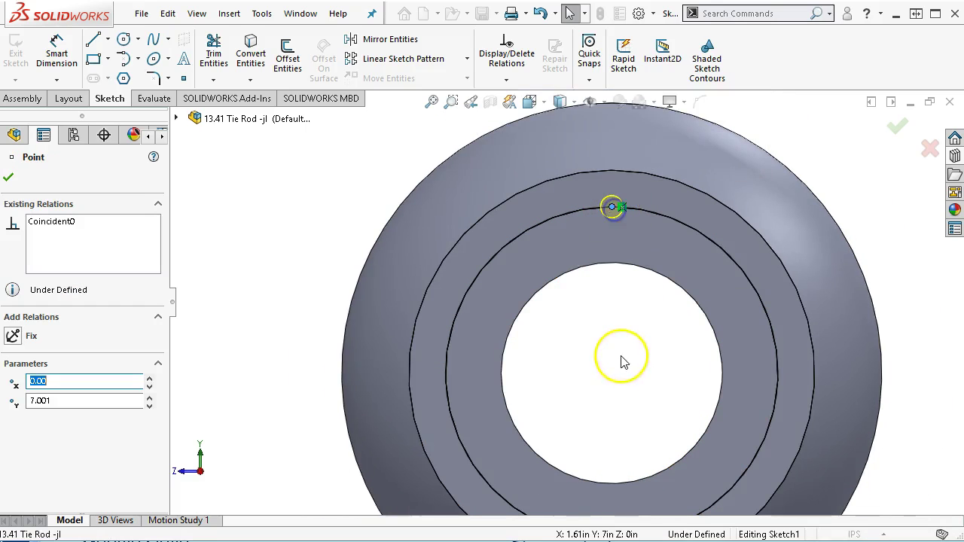
{"action": "left_click", "coordinate": [107, 38]}
{"action": "left_click", "coordinate": [111, 78]}
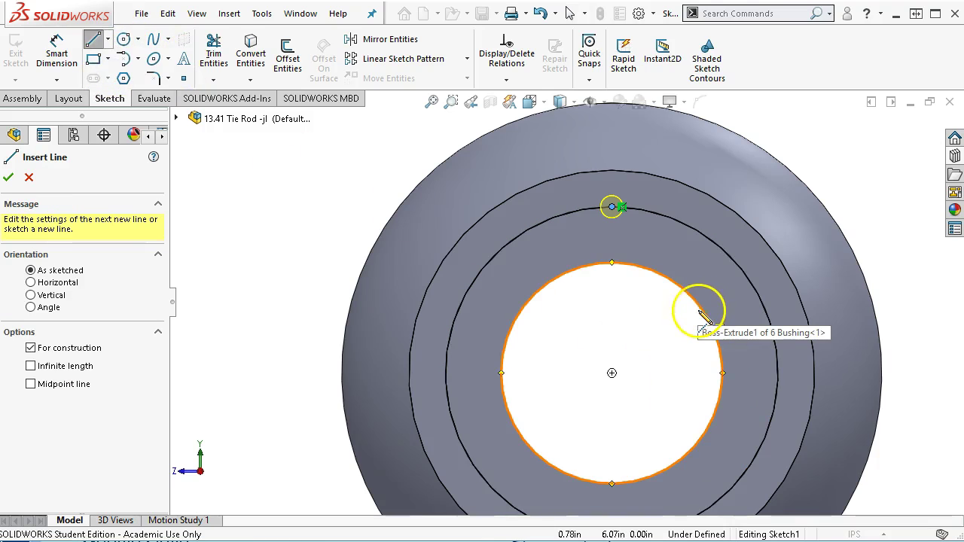
{"action": "left_click", "coordinate": [611, 373]}
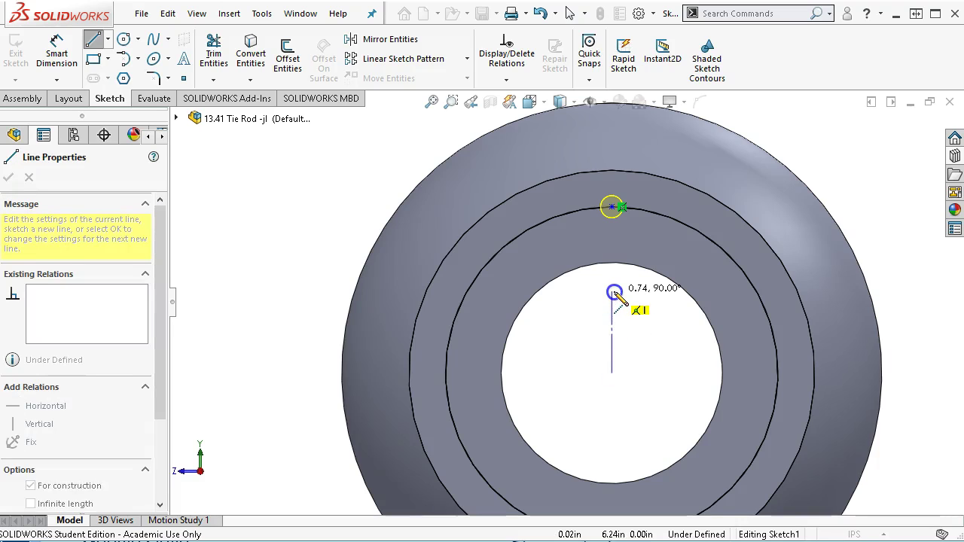
{"action": "left_click", "coordinate": [612, 208]}
{"action": "right_click", "coordinate": [640, 313]}
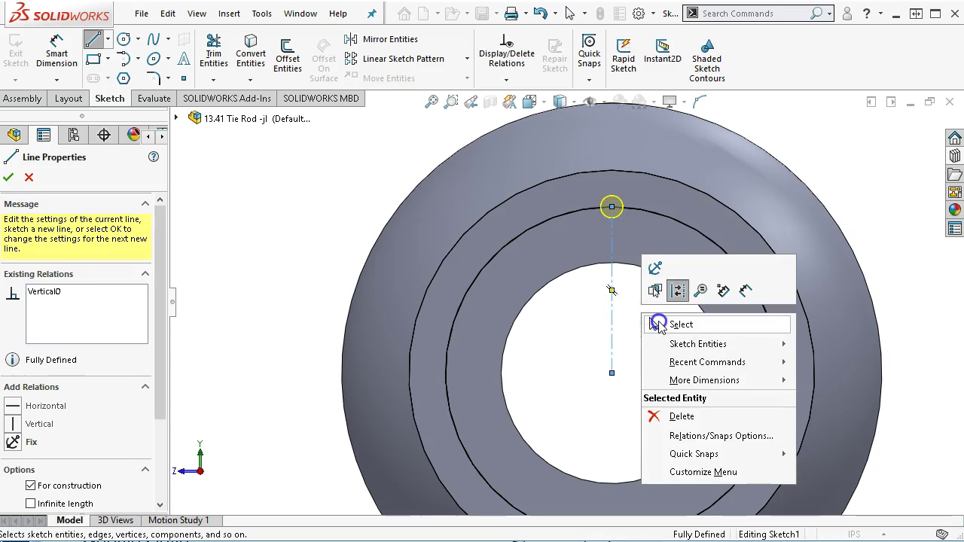
{"action": "left_click", "coordinate": [657, 324]}
{"action": "left_click", "coordinate": [898, 125]}
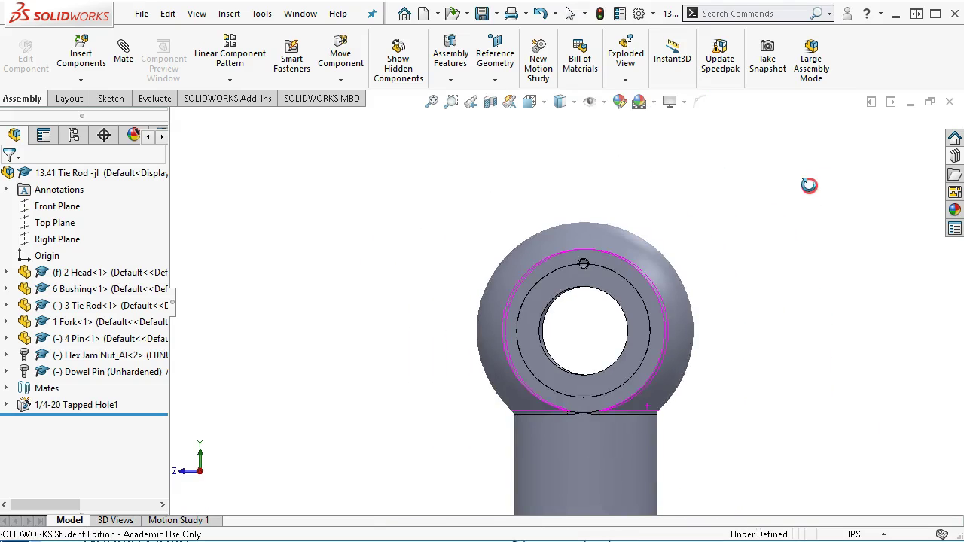
- Reopen the 1/4-20 tapped hole to check its feature scope, accept it, and save the assembly with the modified 1 Fork part
{"action": "middle_click_drag", "start_coordinate": [806, 183], "coordinate": [871, 234]}
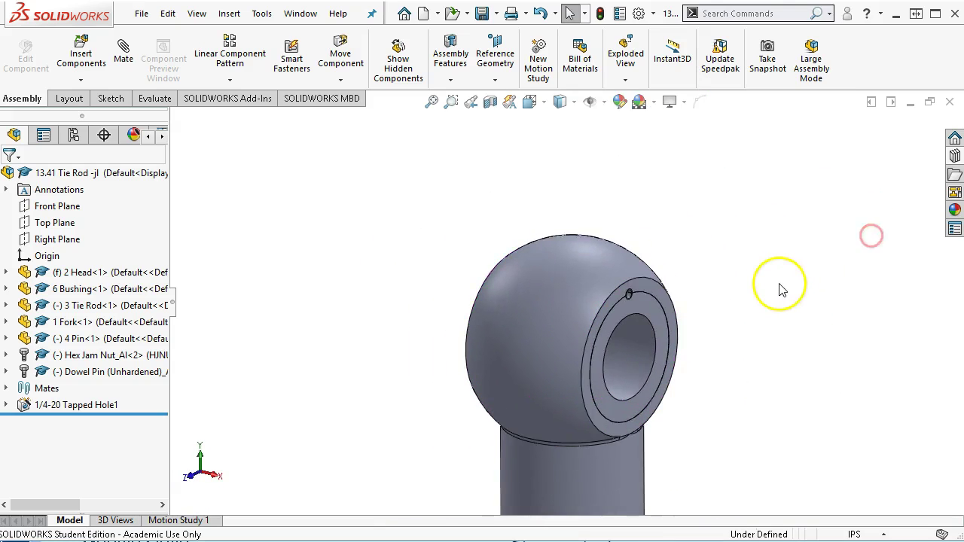
{"action": "scroll", "coordinate": [780, 288], "scroll_direction": "up", "scroll_amount": 3}
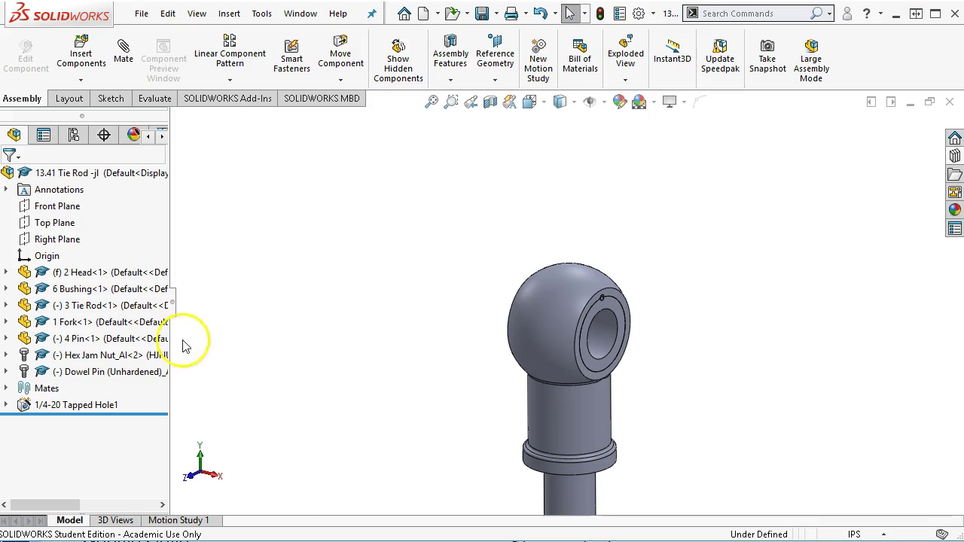
{"action": "mouse_move", "coordinate": [38, 413]}
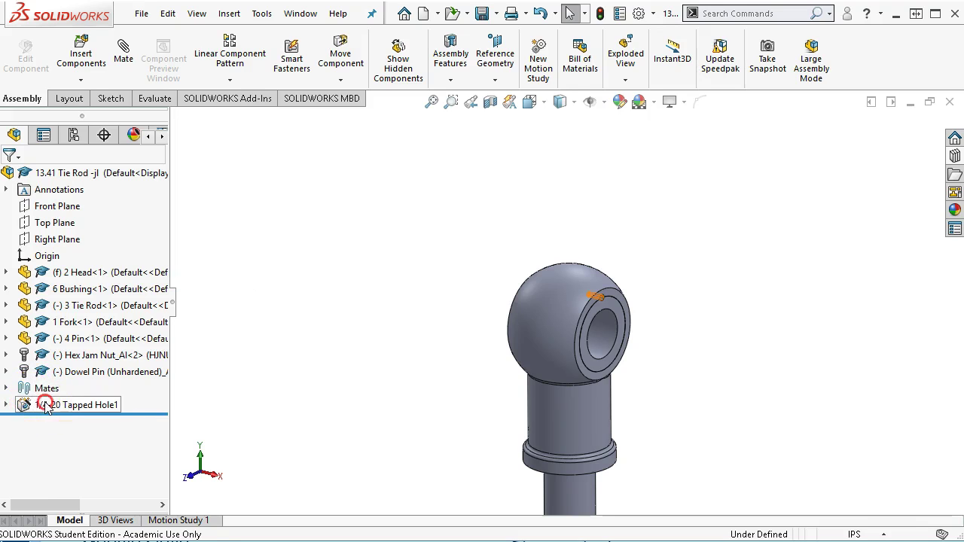
{"action": "right_click", "coordinate": [45, 407]}
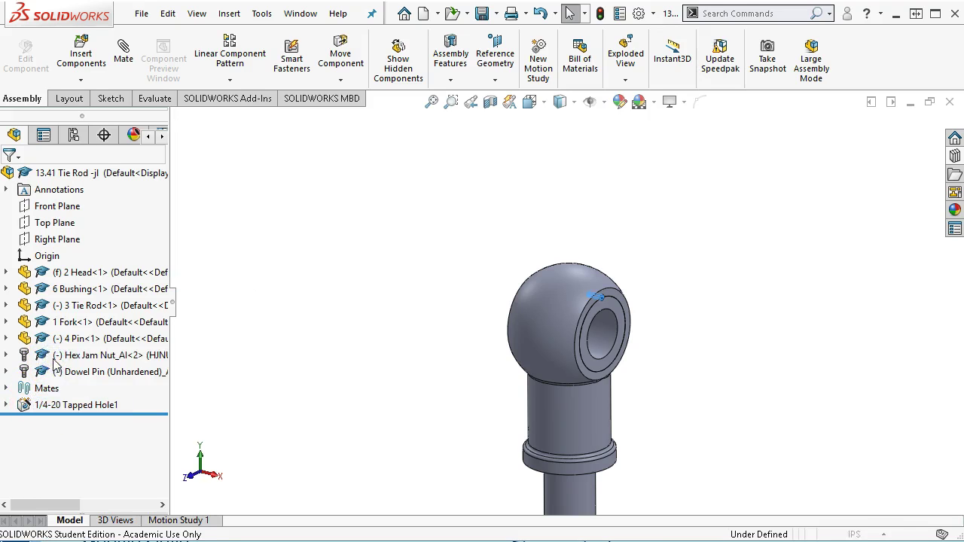
{"action": "left_click_drag", "start_coordinate": [158, 300], "coordinate": [161, 474]}
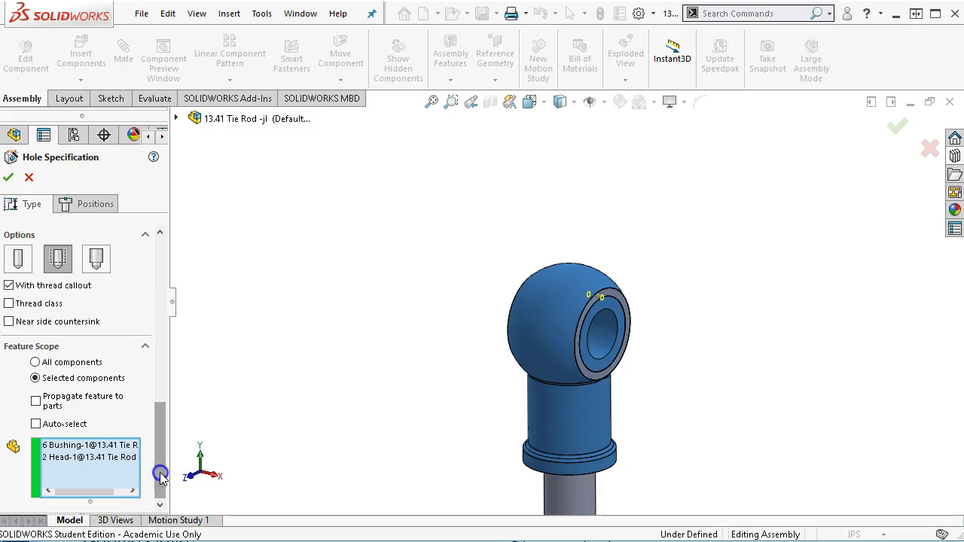
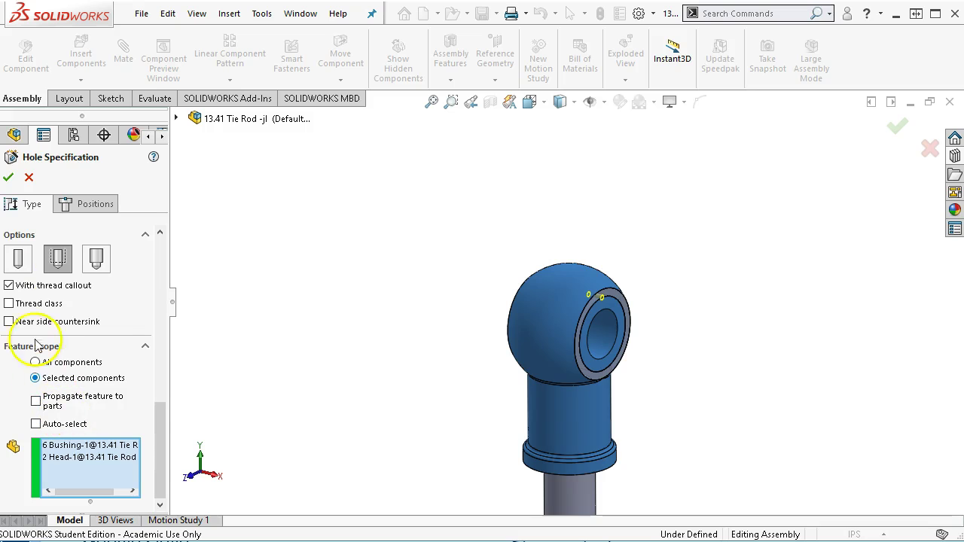
{"action": "left_click", "coordinate": [6, 175]}
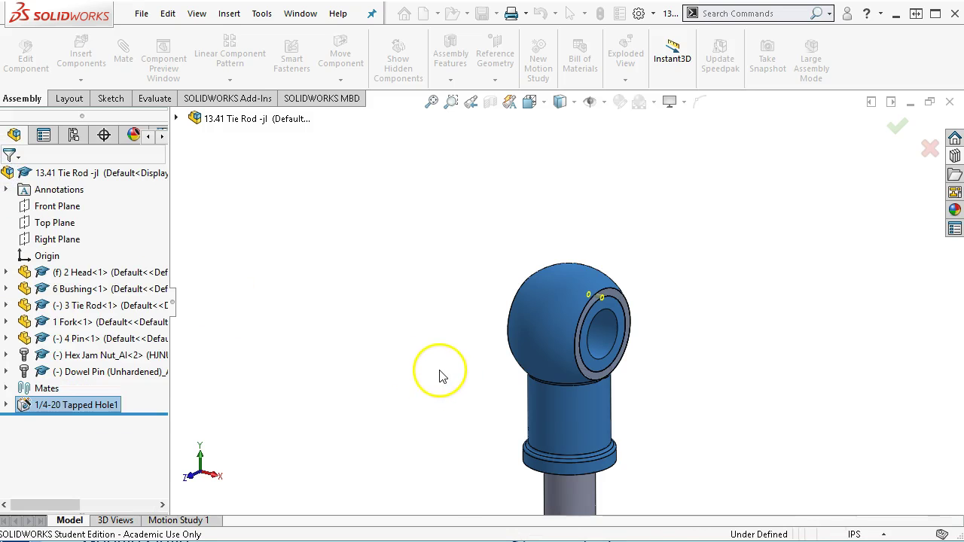
{"action": "key", "text": "ctrl+s"}
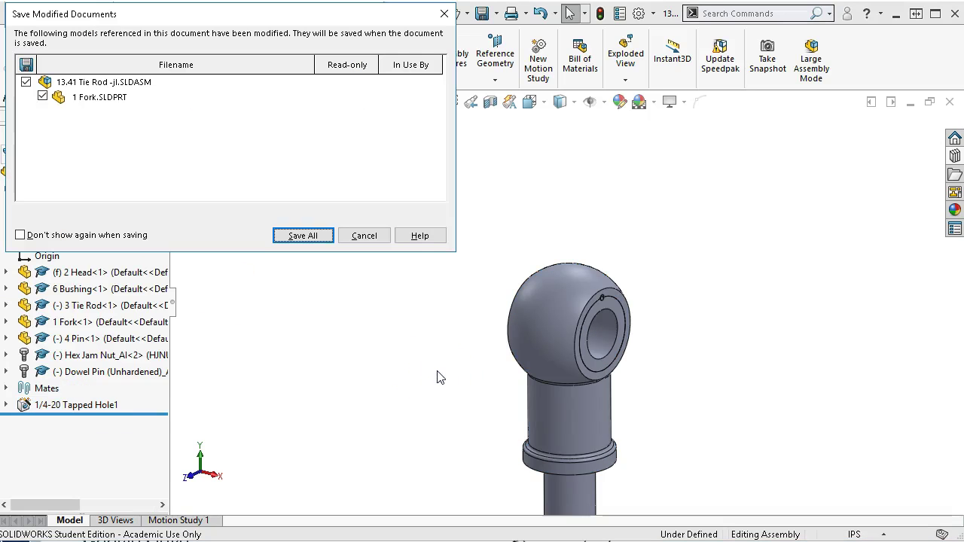
{"action": "left_click", "coordinate": [296, 238]}
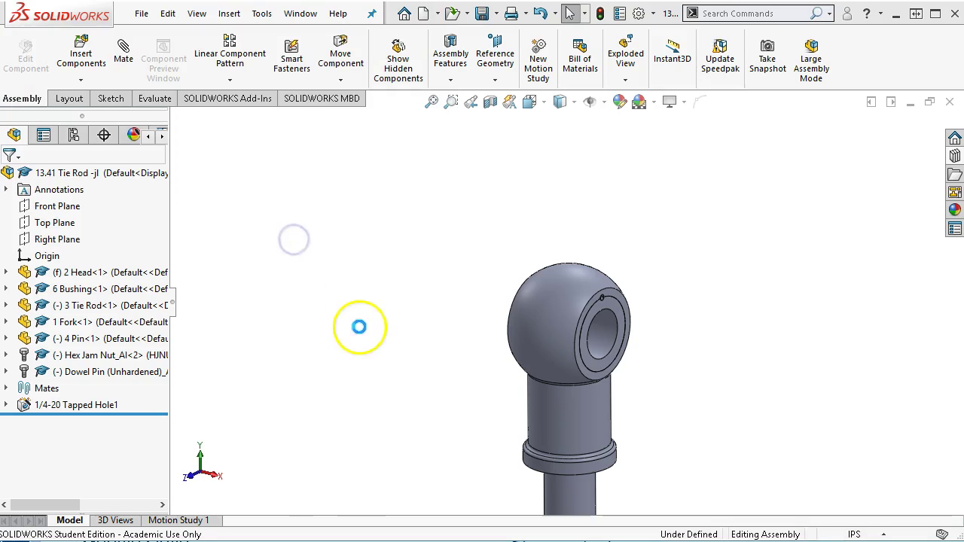
- Insert a Slotted Set Screw Cone Point from the Toolbox's ANSI Inch slotted set screws near the tapped hole
{"action": "scroll", "coordinate": [588, 324], "scroll_direction": "down", "scroll_amount": 6}
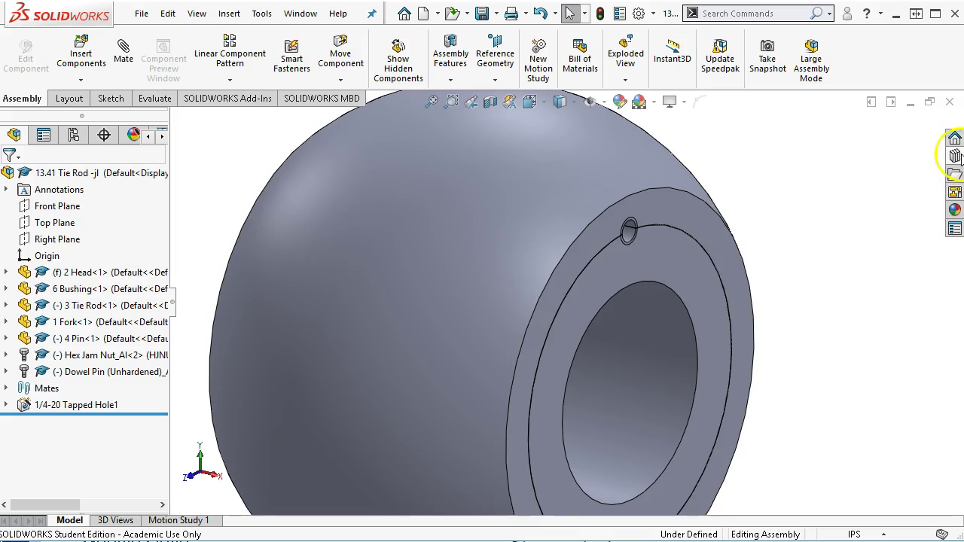
{"action": "left_click", "coordinate": [954, 154]}
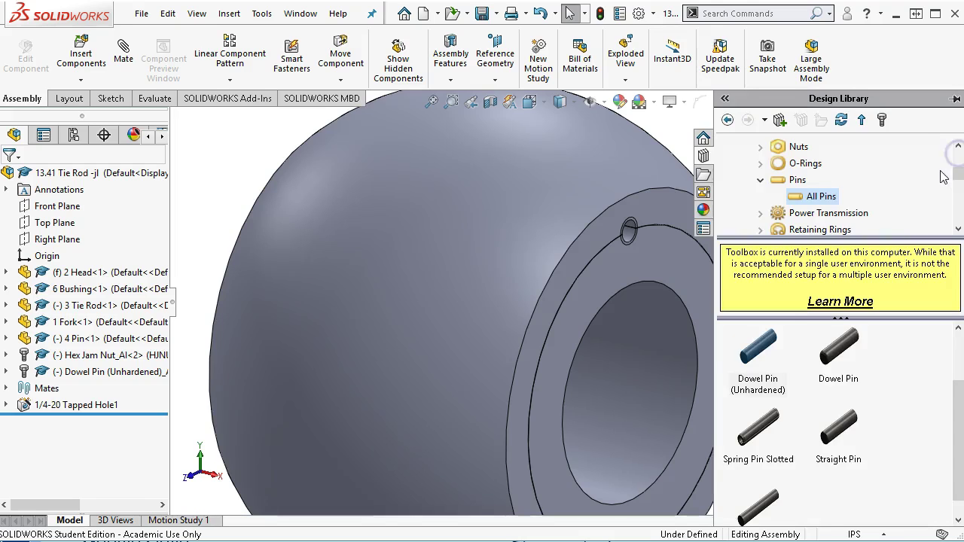
{"action": "scroll", "coordinate": [820, 198], "scroll_direction": "up", "scroll_amount": 5}
{"action": "left_click", "coordinate": [803, 203]}
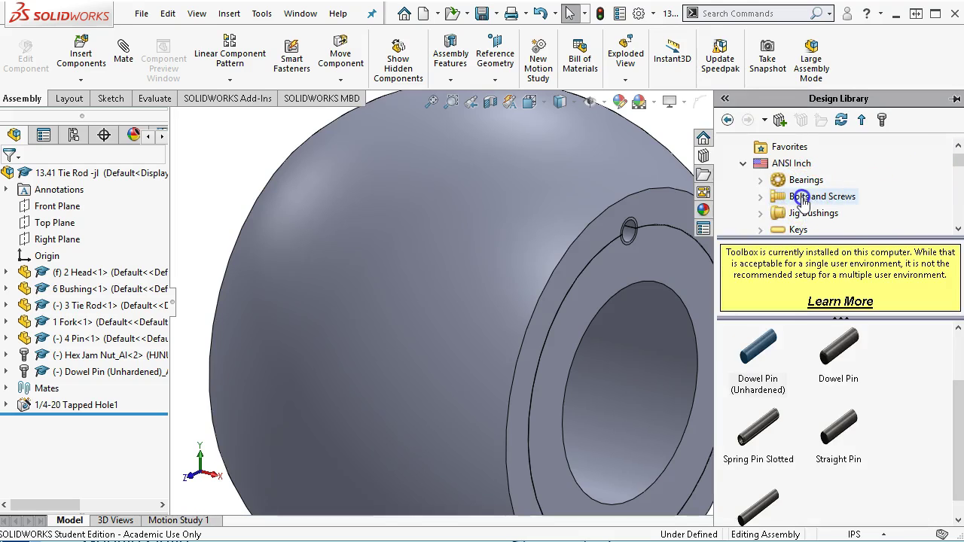
{"action": "left_click", "coordinate": [759, 196]}
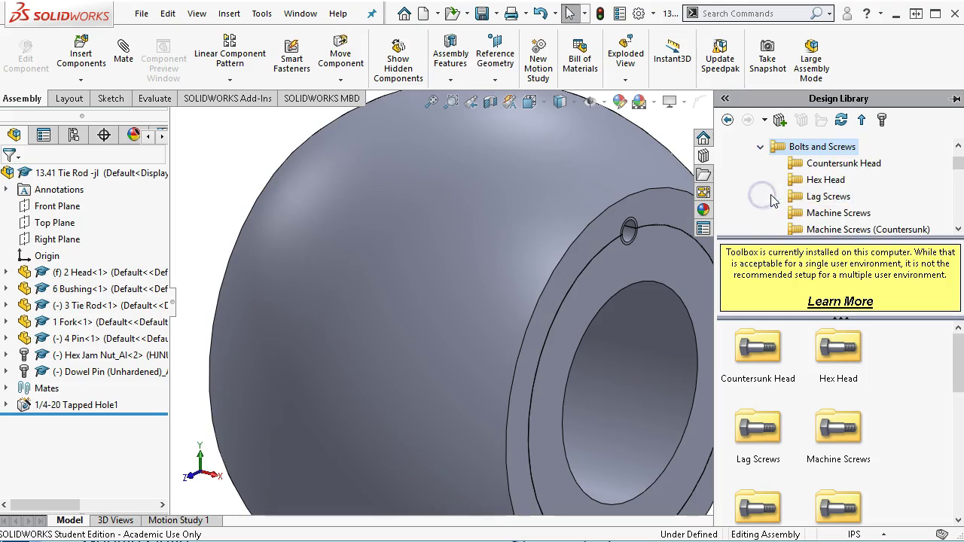
{"action": "scroll", "coordinate": [776, 200], "scroll_direction": "down", "scroll_amount": 3}
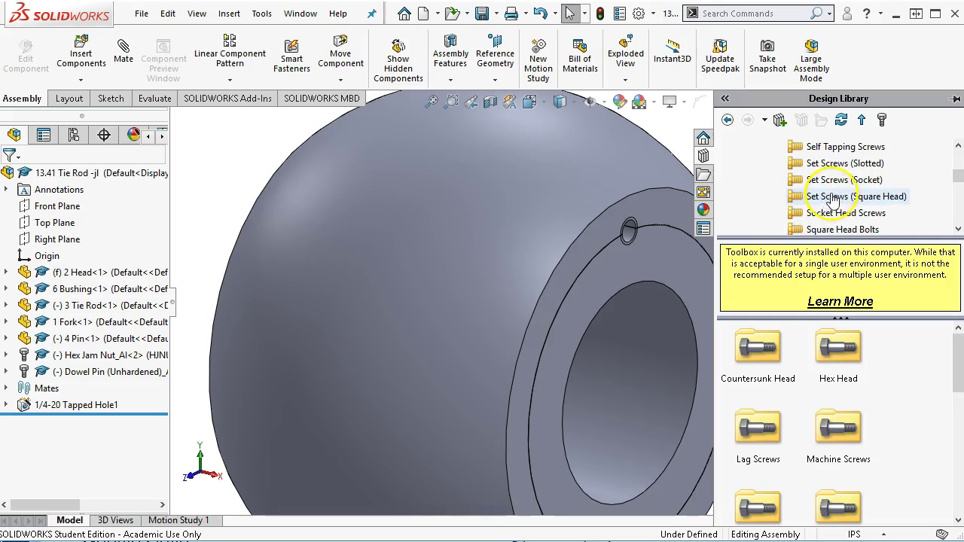
{"action": "left_click", "coordinate": [832, 163]}
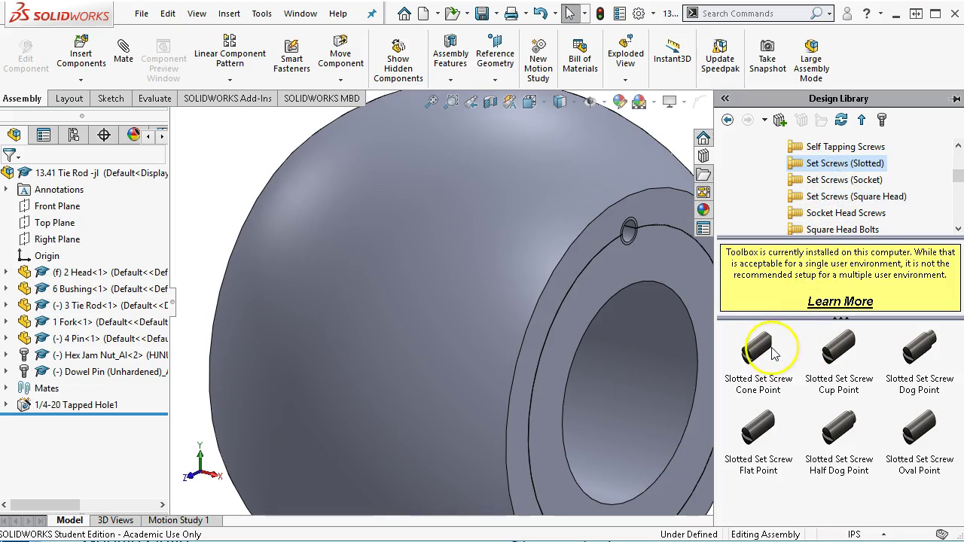
{"action": "left_click_drag", "start_coordinate": [762, 354], "coordinate": [625, 230]}
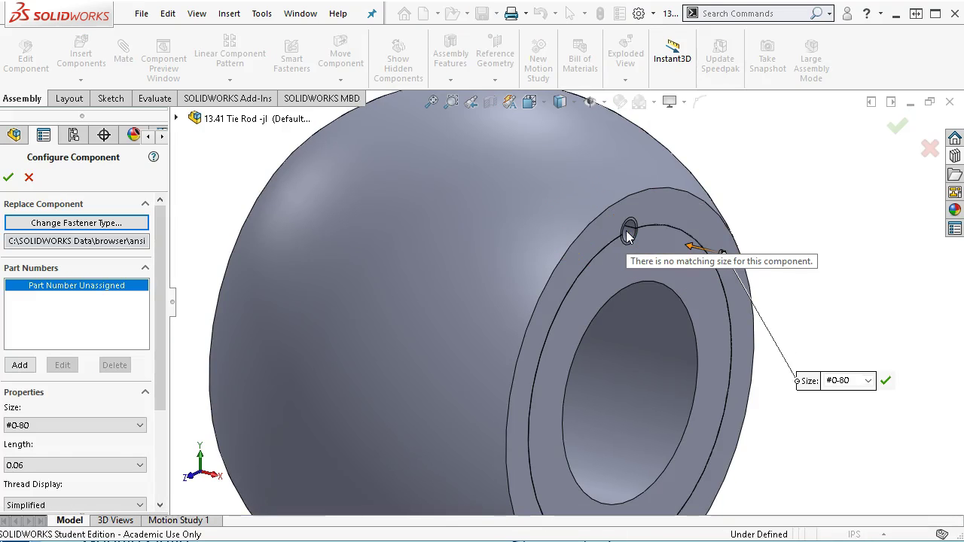
- Configure the set screw as size 1/4-20 with length 0.5, place one copy, and end insertion
{"action": "left_click", "coordinate": [867, 380]}
{"action": "scroll", "coordinate": [840, 467], "scroll_direction": "down", "scroll_amount": 1}
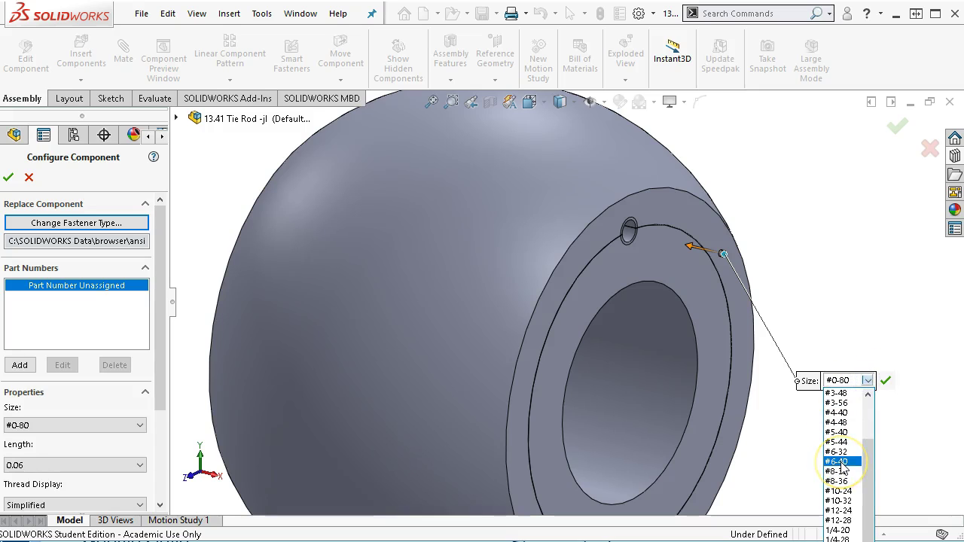
{"action": "left_click", "coordinate": [838, 525]}
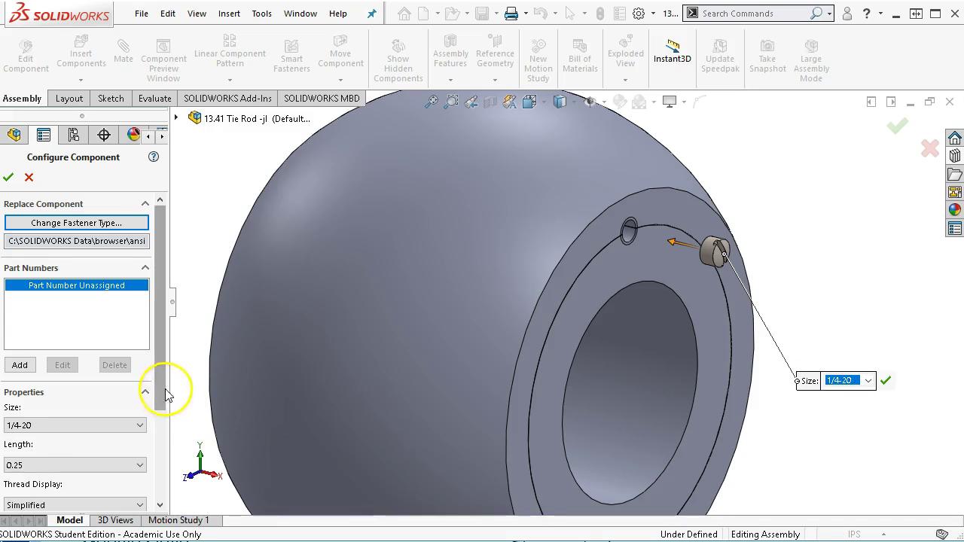
{"action": "scroll", "coordinate": [165, 388], "scroll_direction": "down", "scroll_amount": 3}
{"action": "left_click", "coordinate": [39, 364]}
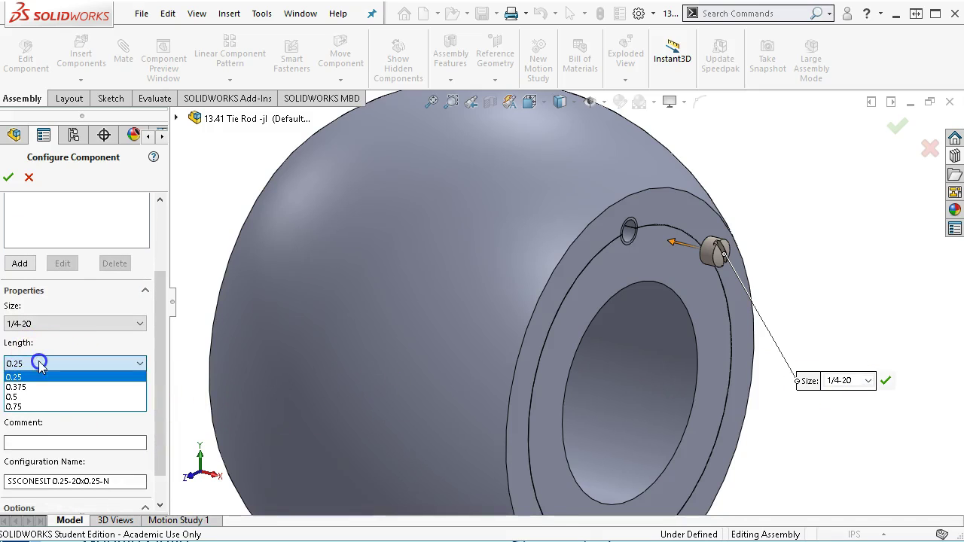
{"action": "left_click", "coordinate": [23, 396]}
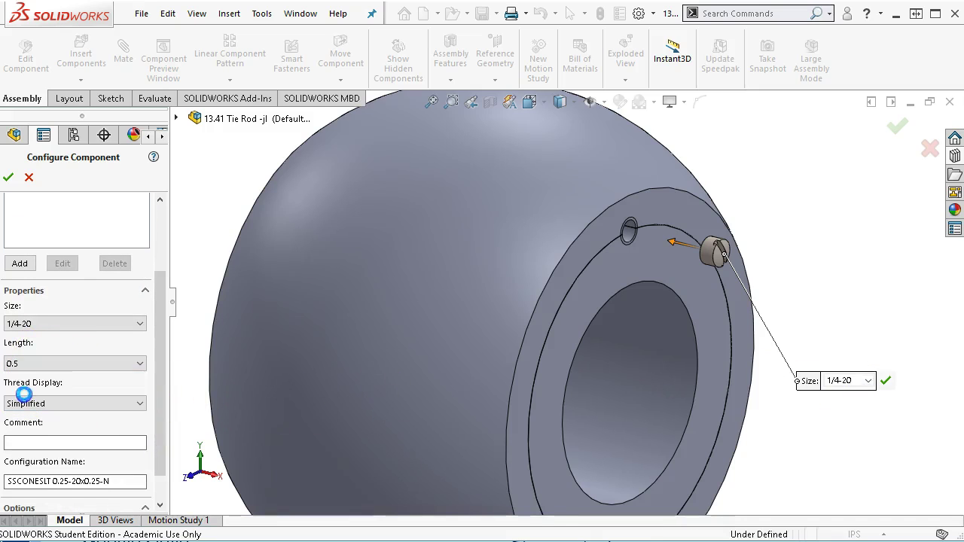
{"action": "left_click", "coordinate": [10, 177]}
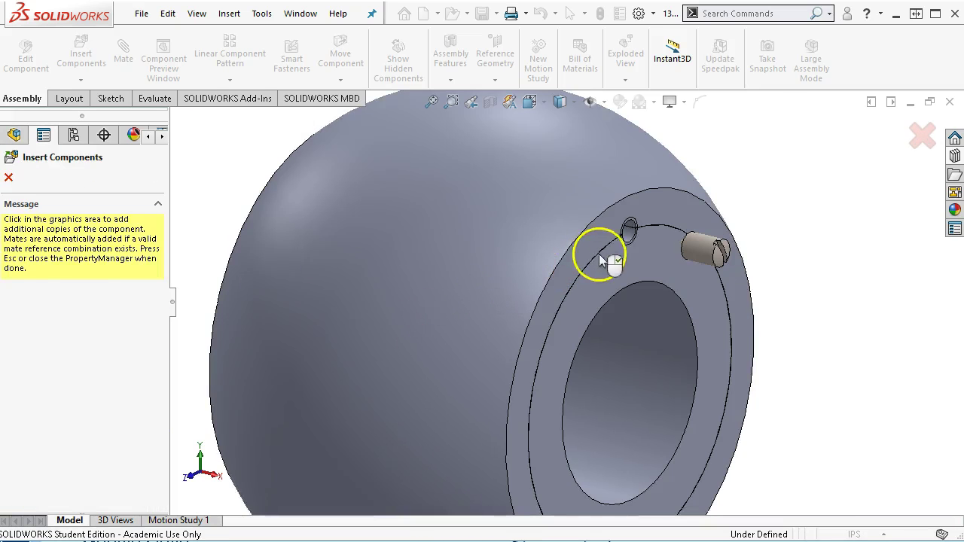
{"action": "scroll", "coordinate": [639, 265], "scroll_direction": "down", "scroll_amount": 5}
{"action": "scroll", "coordinate": [638, 265], "scroll_direction": "down", "scroll_amount": 1}
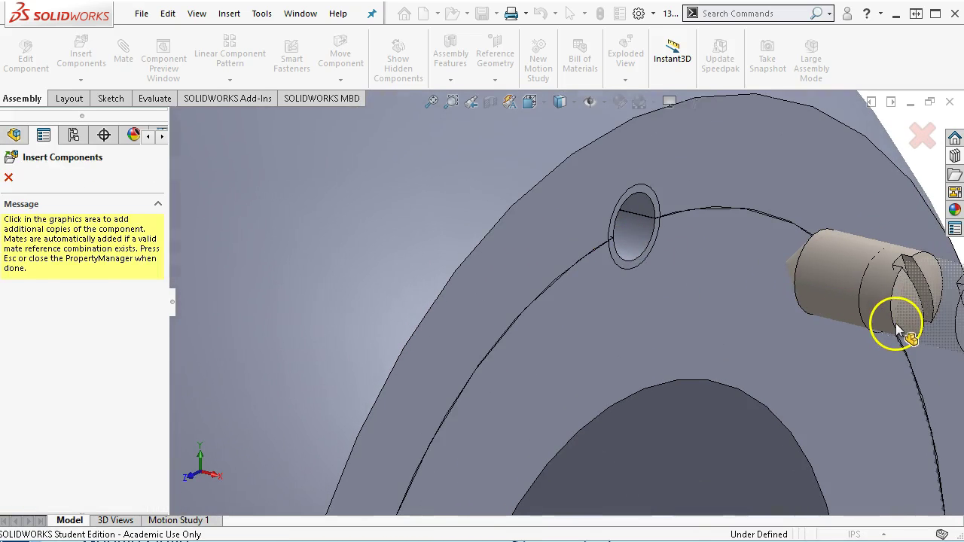
{"action": "key", "text": "Escape"}
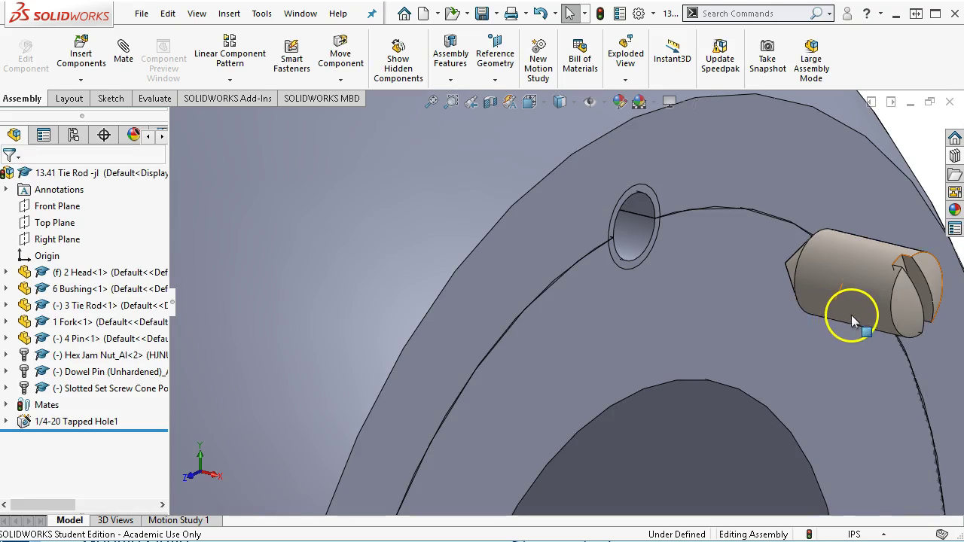
- Mate the set screw concentric with the tapped hole, its slotted end coincident with the head's front face
{"action": "left_click", "coordinate": [891, 319]}
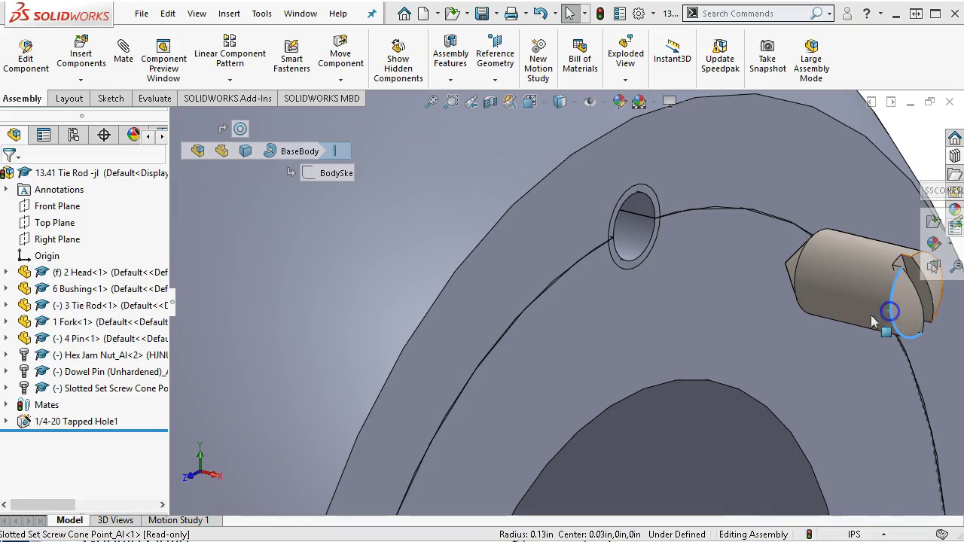
{"action": "left_click", "coordinate": [592, 241], "text": "ctrl"}
{"action": "left_click", "coordinate": [635, 226]}
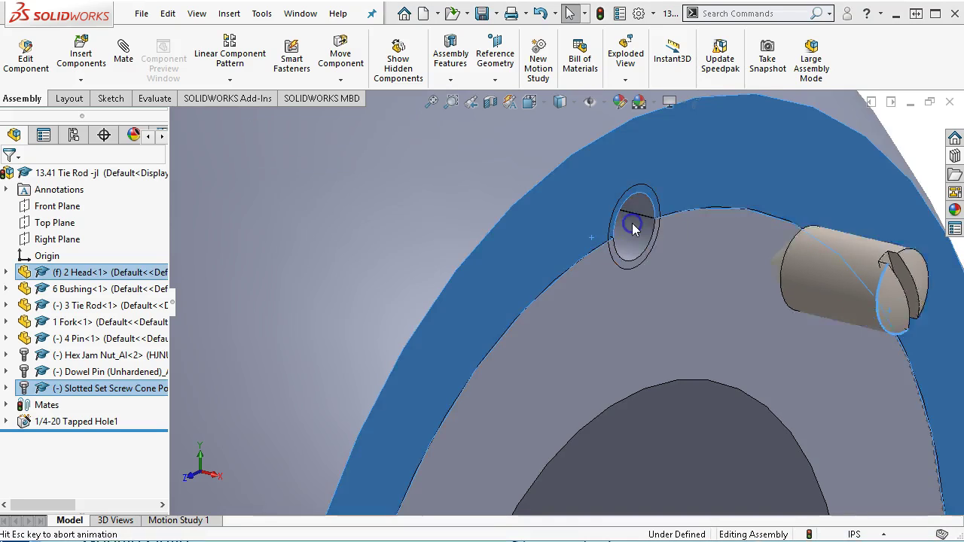
{"action": "left_click", "coordinate": [652, 223]}
{"action": "left_click_drag", "start_coordinate": [657, 226], "coordinate": [626, 232]}
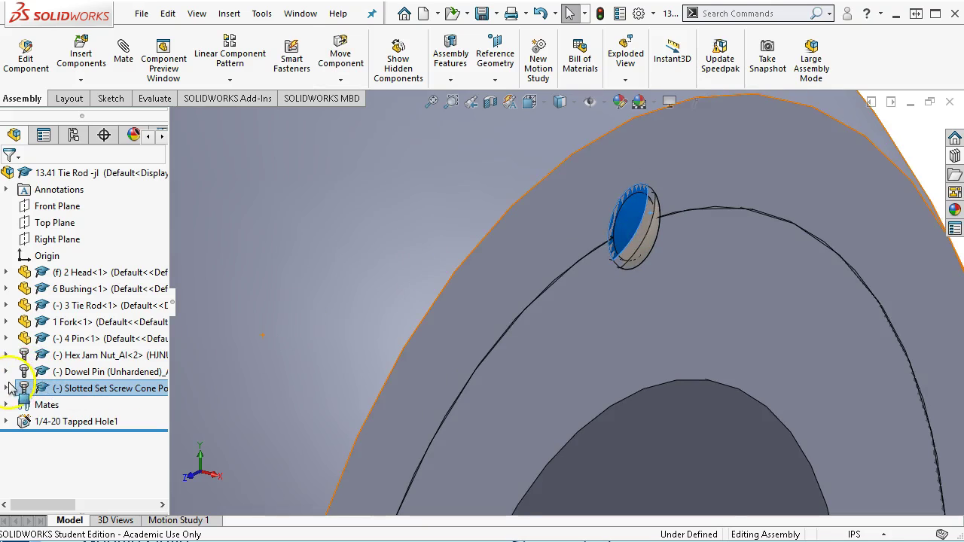
- Lock the rotation of the set screw's concentric mate
{"action": "left_click", "coordinate": [6, 387]}
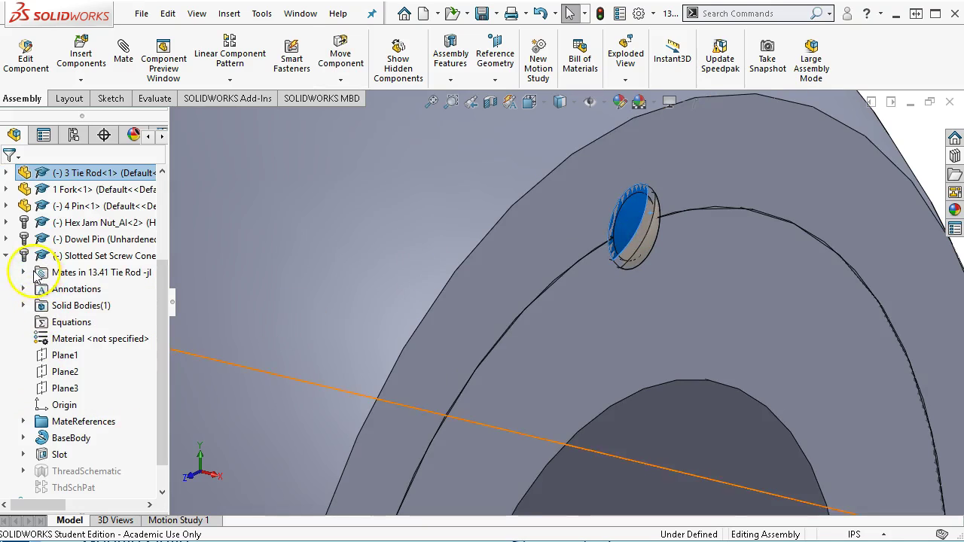
{"action": "left_click", "coordinate": [23, 272]}
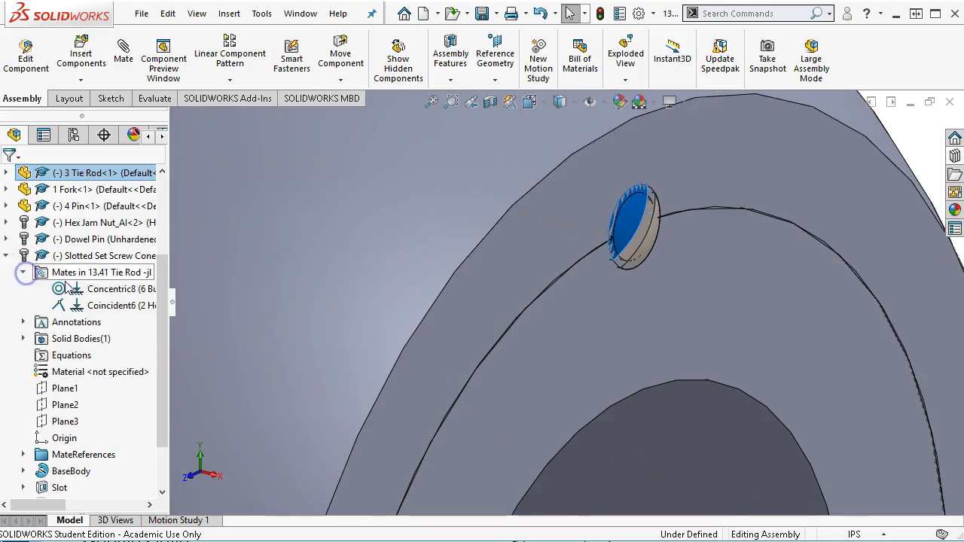
{"action": "right_click", "coordinate": [104, 290]}
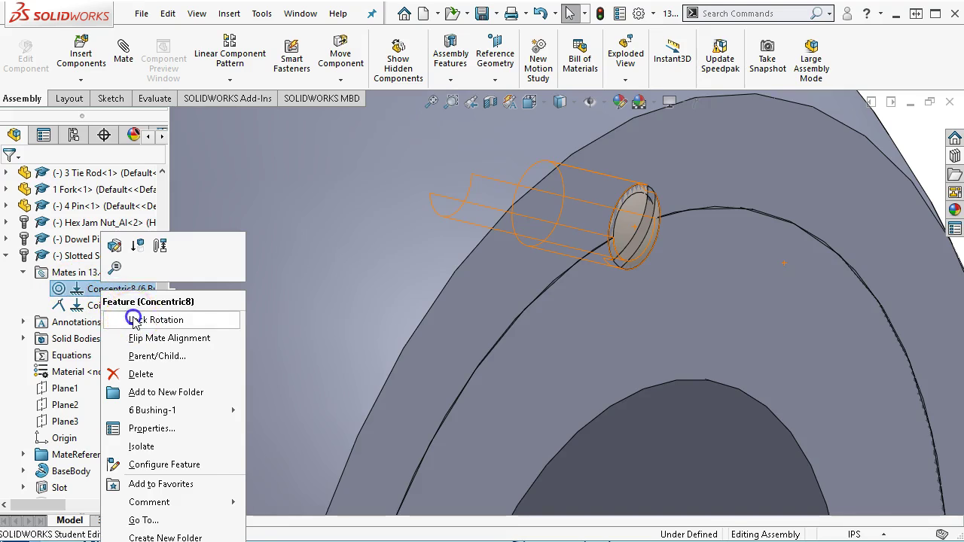
{"action": "left_click", "coordinate": [154, 320]}
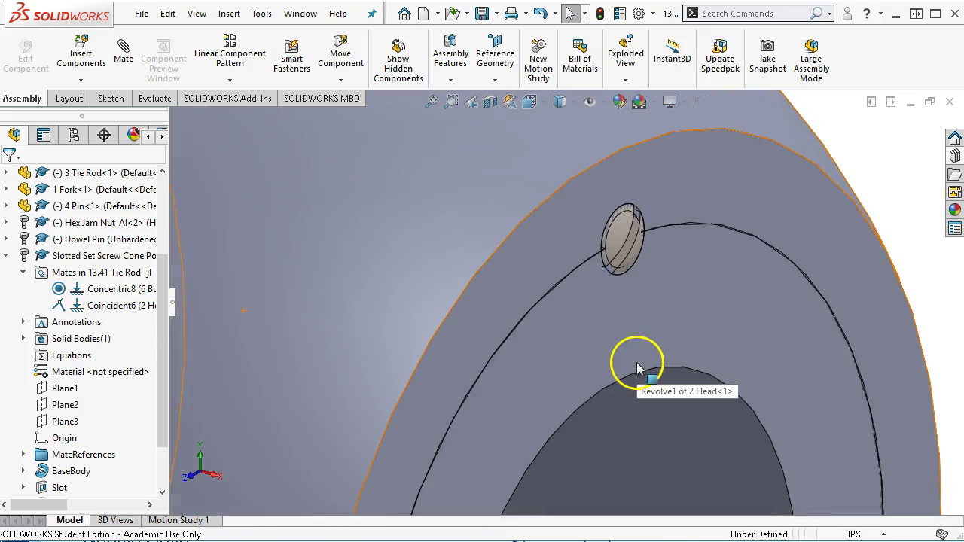
{"action": "scroll", "coordinate": [636, 362], "scroll_direction": "up", "scroll_amount": 5}
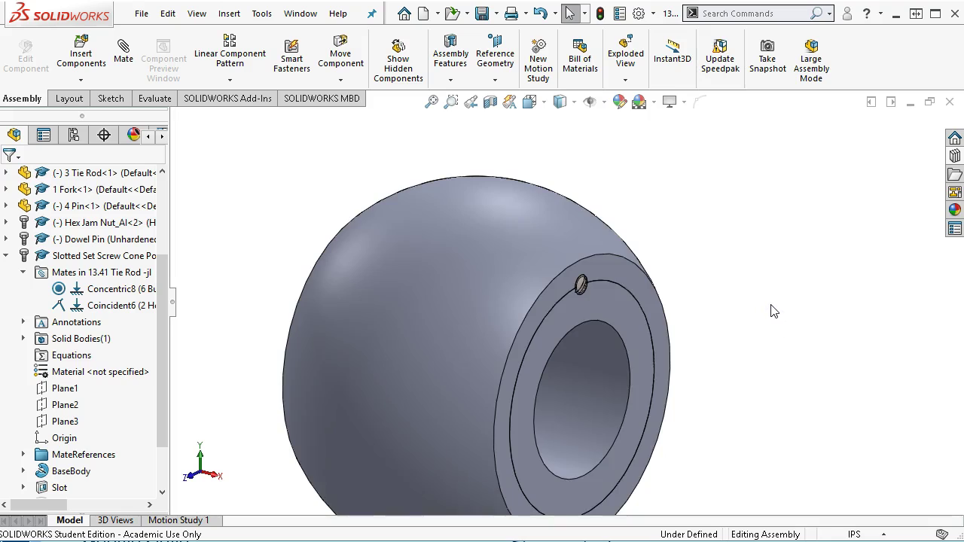
{"action": "key", "text": "ctrl+7"}
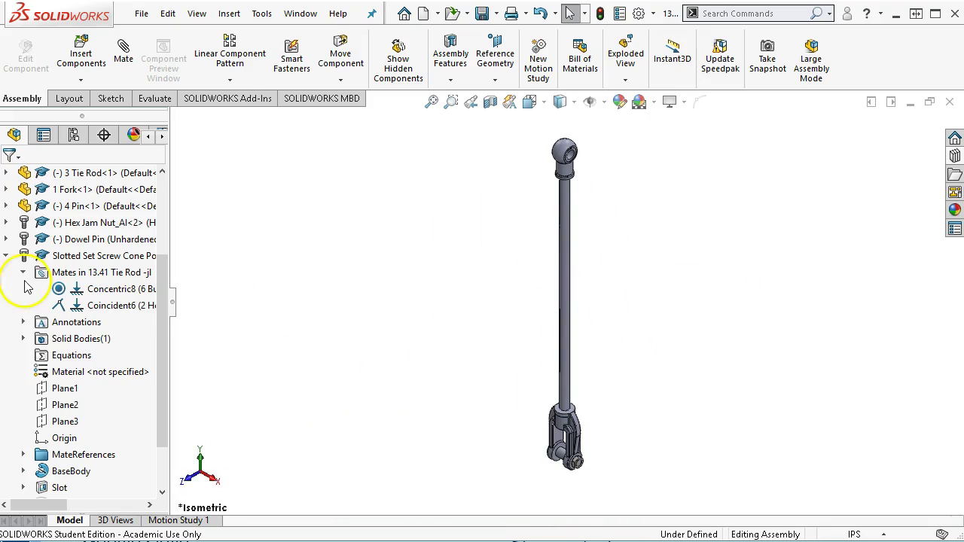
{"action": "left_click", "coordinate": [6, 257]}
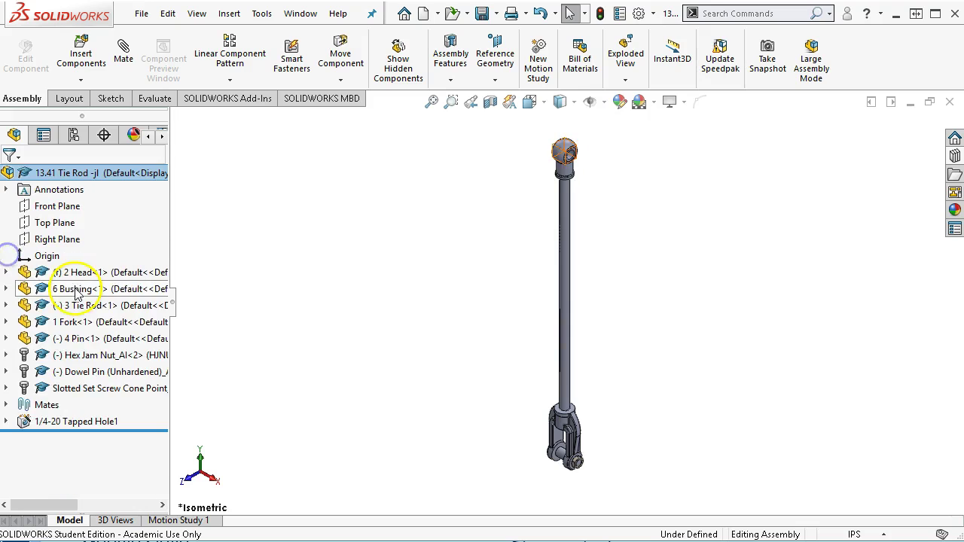
- Group the hex jam nut, dowel pin and slotted set screw into a new folder named hardware
{"action": "left_click", "coordinate": [83, 355]}
{"action": "left_click", "coordinate": [81, 388], "text": "shift"}
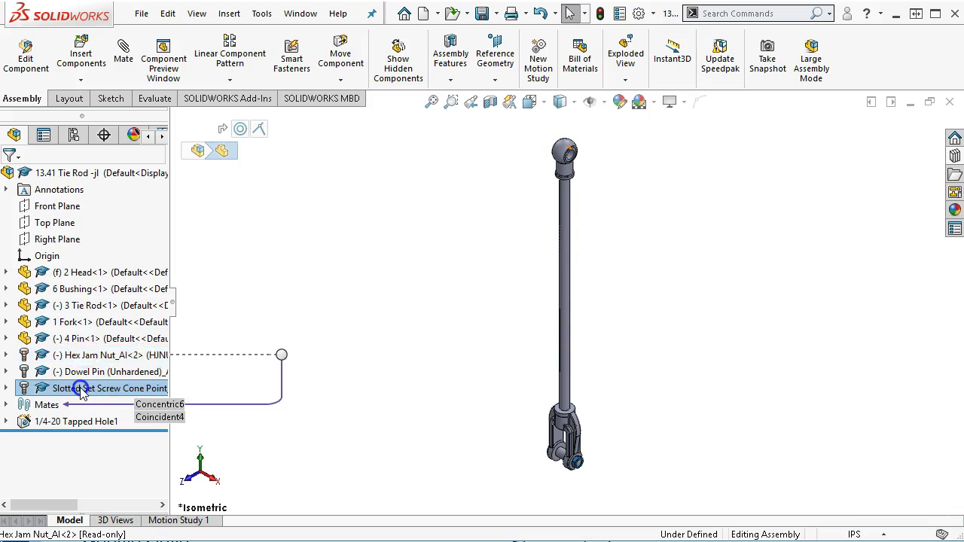
{"action": "right_click", "coordinate": [84, 391]}
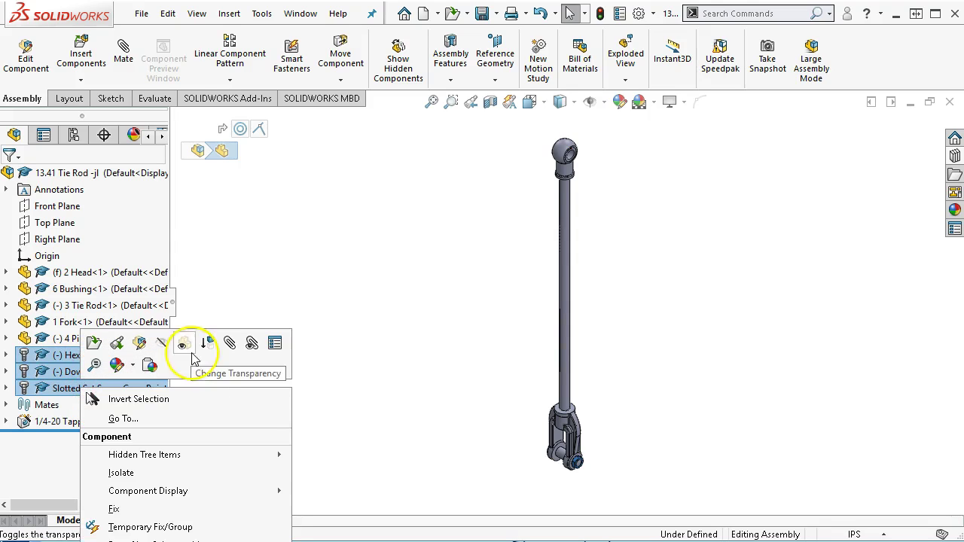
{"action": "scroll", "coordinate": [189, 254], "scroll_direction": "down", "scroll_amount": 3}
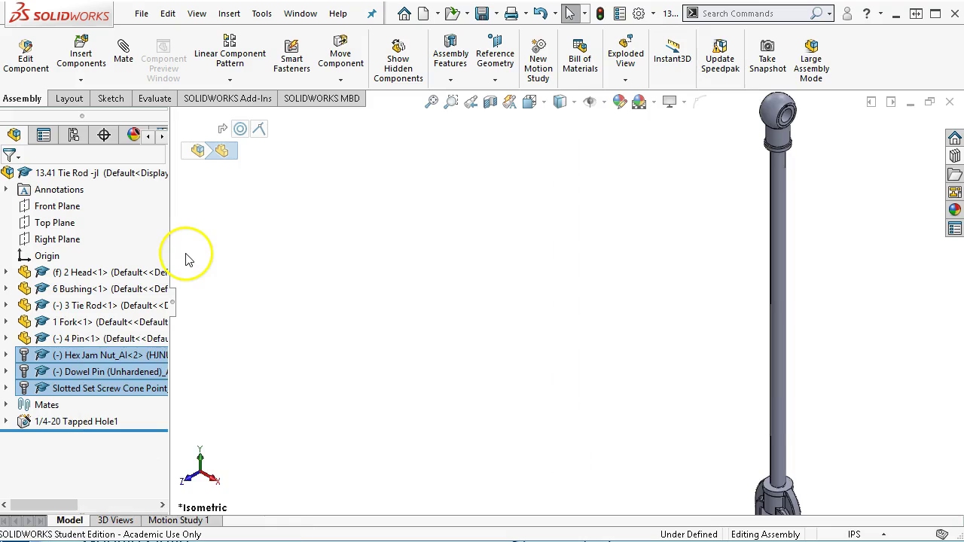
{"action": "right_click", "coordinate": [107, 355]}
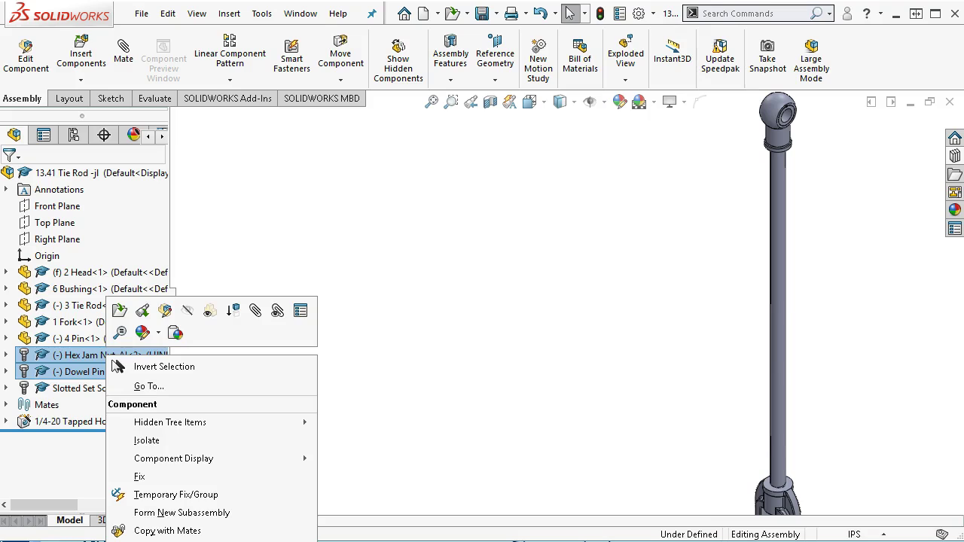
{"action": "left_click", "coordinate": [117, 367]}
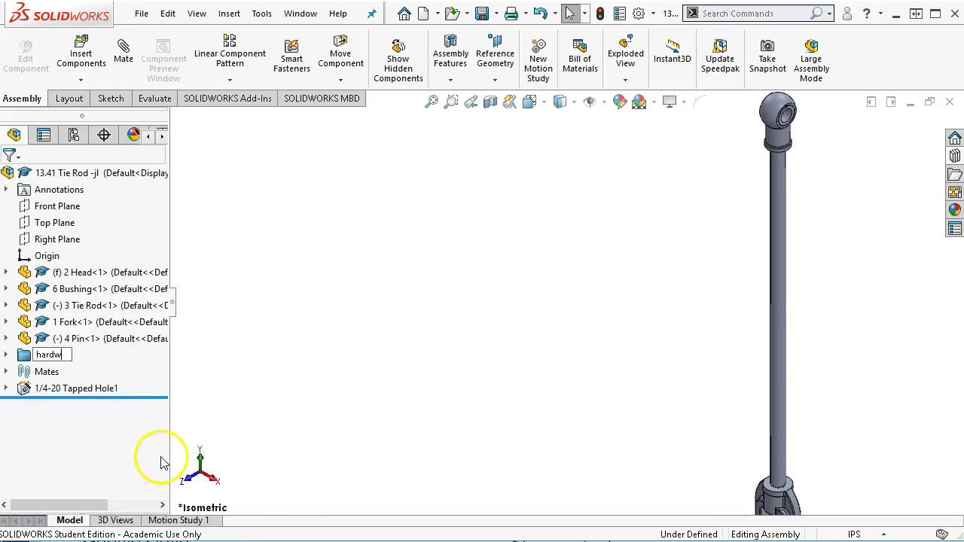
{"action": "key", "text": "Return"}
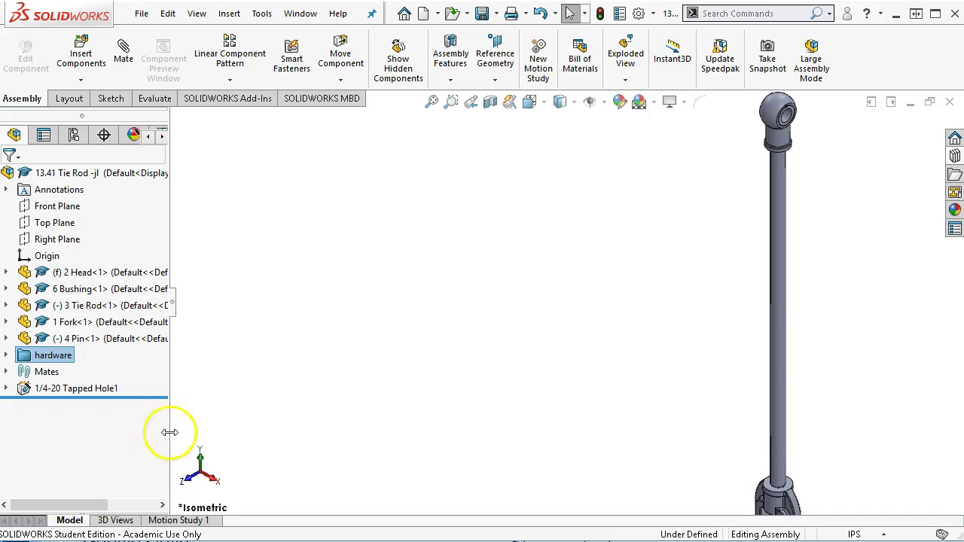
- Examine the fasteners in the hardware folder and the commands available for the folder as a whole
{"action": "left_click", "coordinate": [6, 355]}
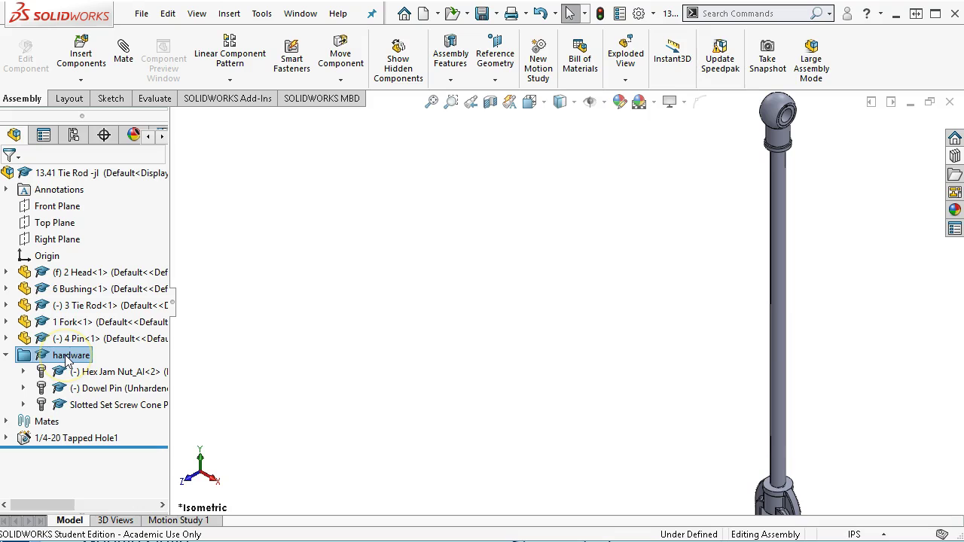
{"action": "left_click", "coordinate": [78, 406]}
{"action": "left_click_drag", "start_coordinate": [78, 407], "coordinate": [356, 412]}
{"action": "left_click_drag", "start_coordinate": [335, 405], "coordinate": [9, 366]}
{"action": "left_click", "coordinate": [6, 355]}
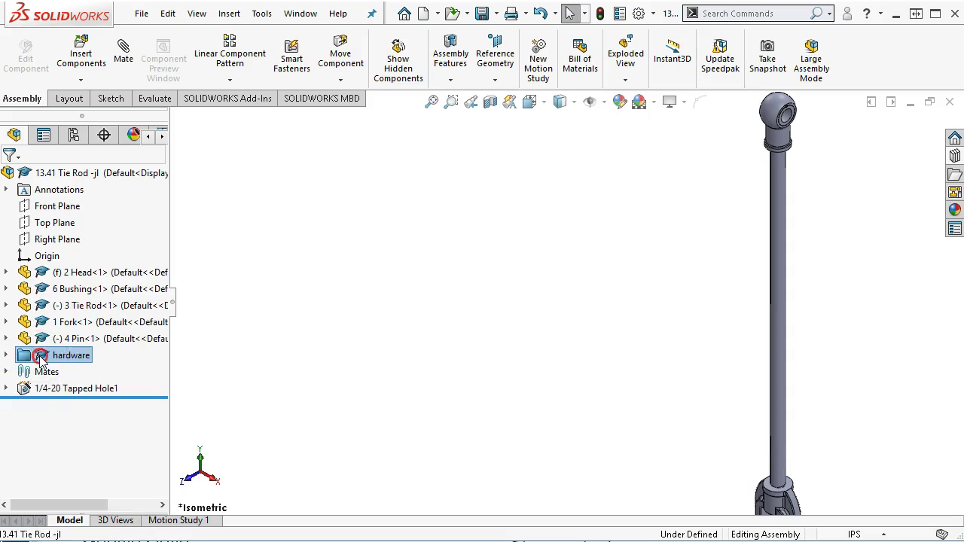
{"action": "right_click", "coordinate": [43, 354]}
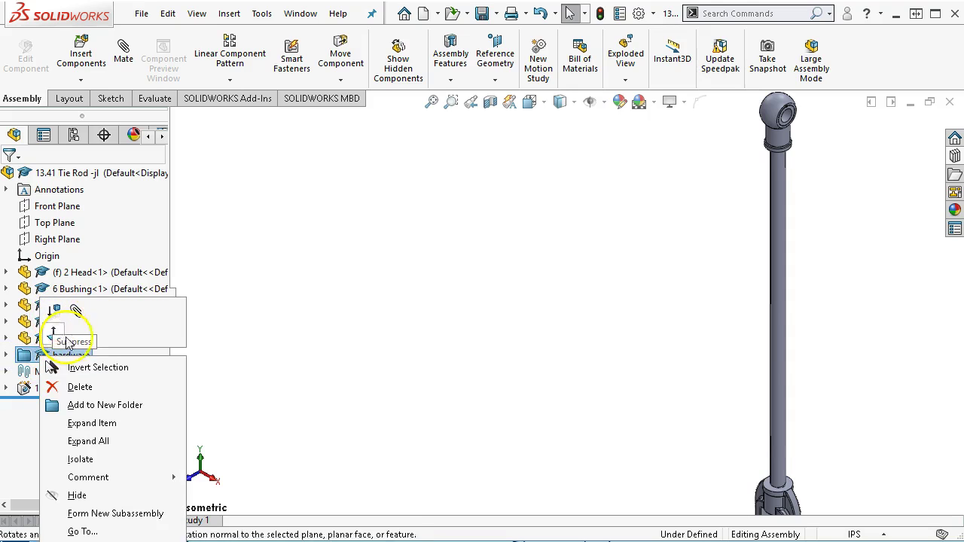
{"action": "left_click", "coordinate": [511, 362]}
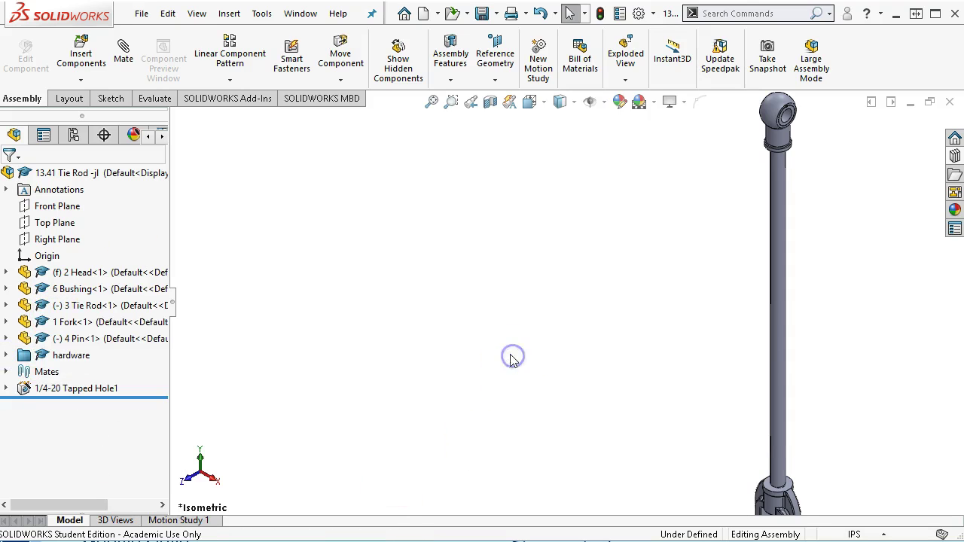
{"action": "key", "text": "f"}
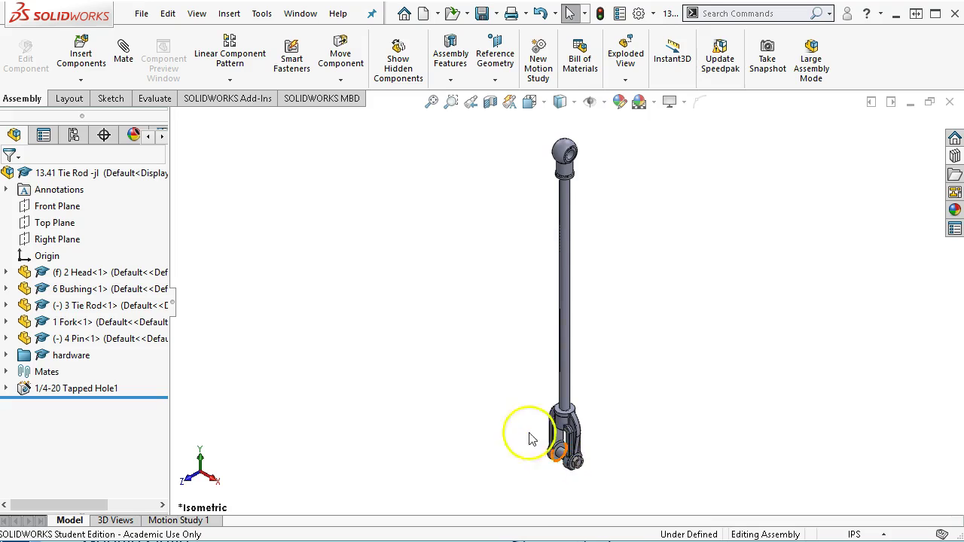
- Start an exploded view and pull the hex jam nut off the pin's end along the X axis
{"action": "left_click", "coordinate": [623, 58]}
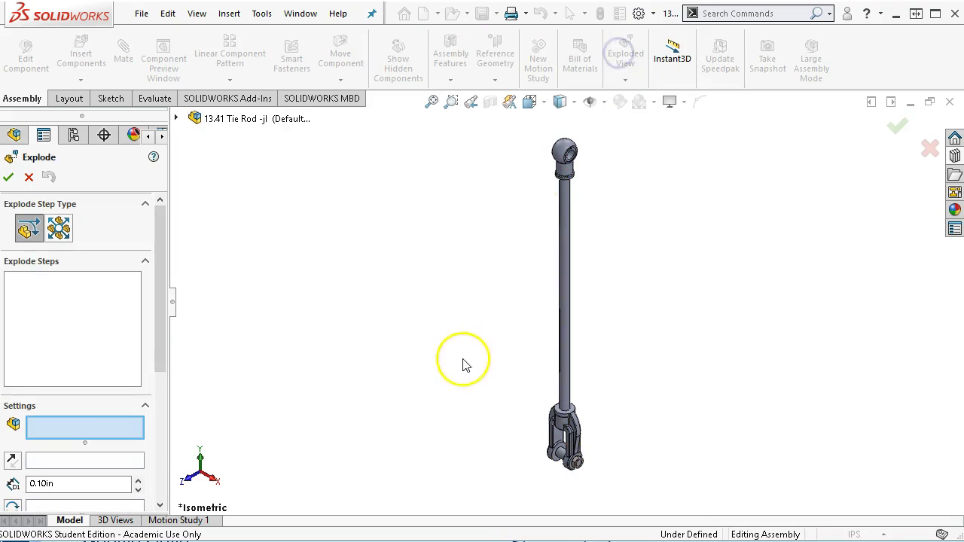
{"action": "scroll", "coordinate": [444, 470], "scroll_direction": "down", "scroll_amount": 4}
{"action": "scroll", "coordinate": [866, 432], "scroll_direction": "down", "scroll_amount": 5}
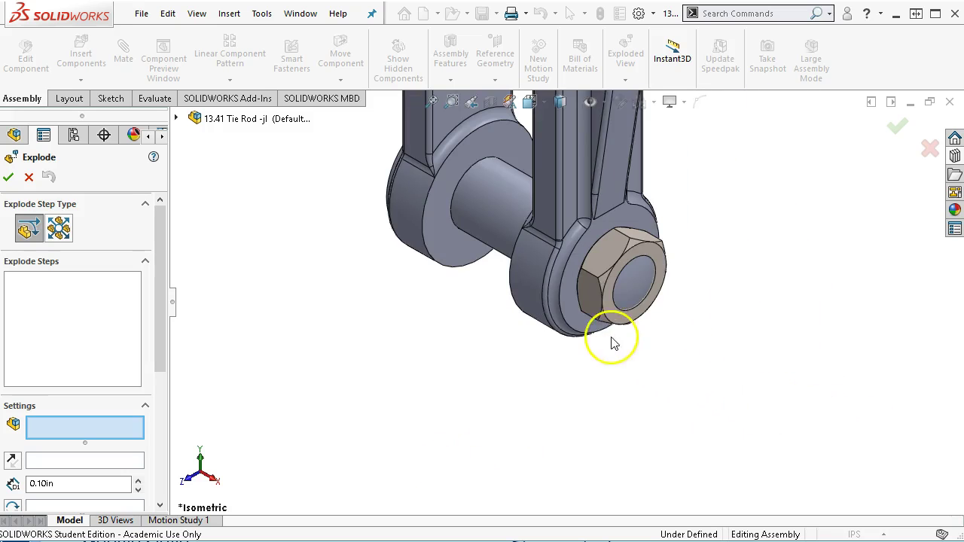
{"action": "left_click", "coordinate": [597, 296]}
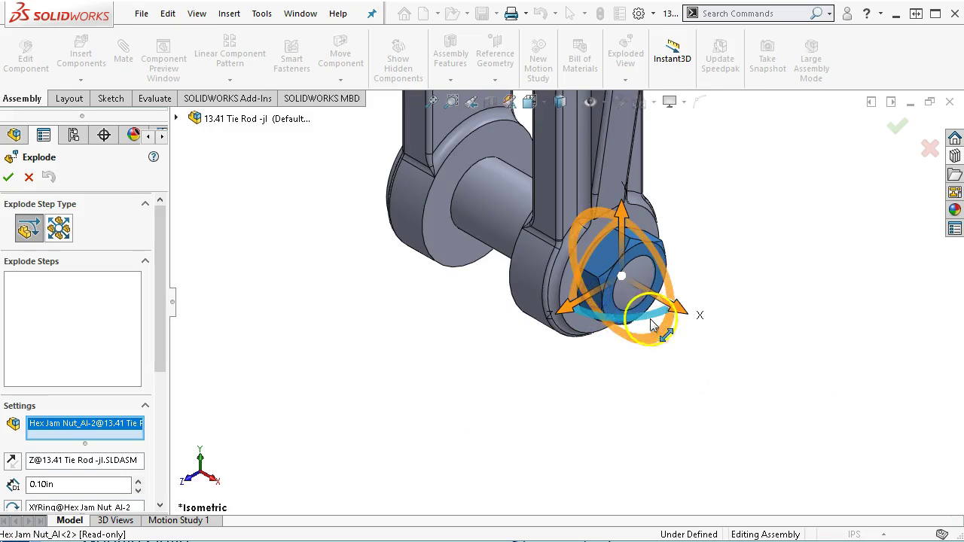
{"action": "left_click_drag", "start_coordinate": [684, 323], "coordinate": [775, 354]}
- Explode the pin out of the fork along X, away from the nut, by about 8.25 in
{"action": "left_click", "coordinate": [490, 213]}
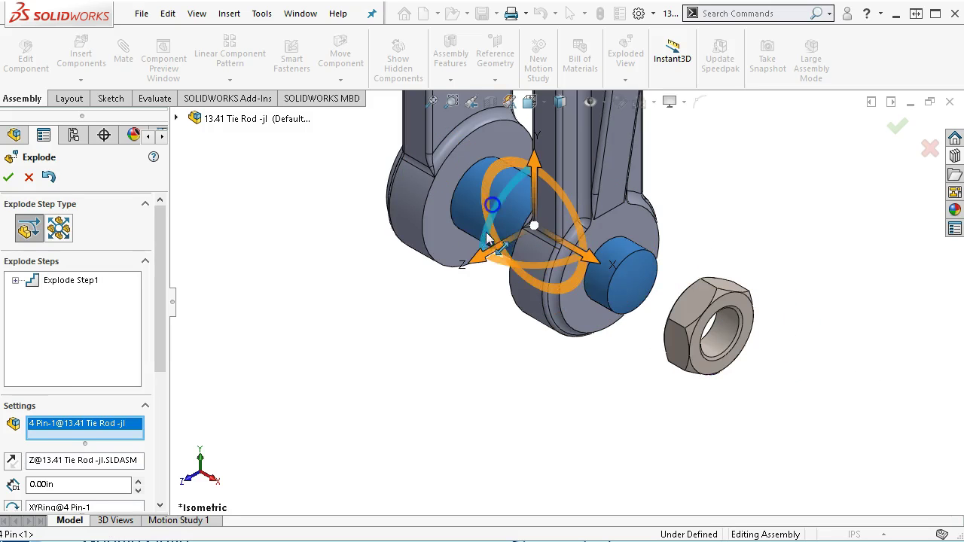
{"action": "left_click_drag", "start_coordinate": [587, 263], "coordinate": [329, 164]}
{"action": "scroll", "coordinate": [388, 190], "scroll_direction": "up", "scroll_amount": 5}
{"action": "scroll", "coordinate": [502, 221], "scroll_direction": "down", "scroll_amount": 8}
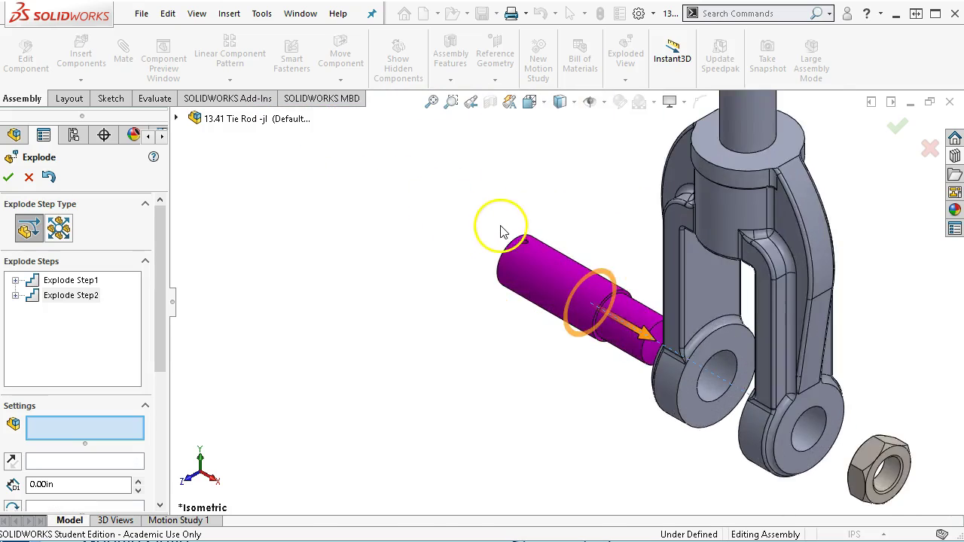
- Add the dowel pin in the fork's slot to the pin's explode step so both move out together
{"action": "middle_click_drag", "start_coordinate": [505, 232], "coordinate": [578, 239]}
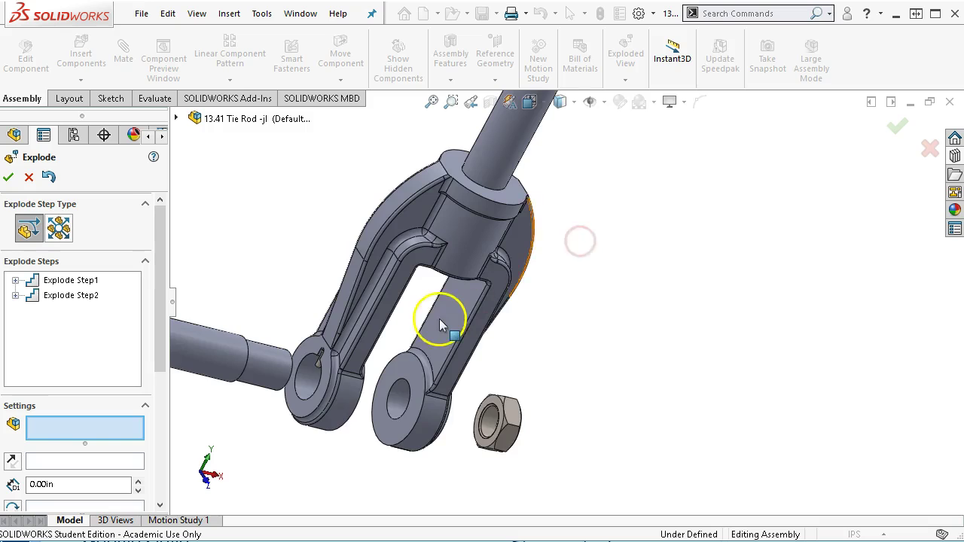
{"action": "scroll", "coordinate": [441, 323], "scroll_direction": "up", "scroll_amount": 1}
{"action": "scroll", "coordinate": [442, 324], "scroll_direction": "down", "scroll_amount": 1}
{"action": "scroll", "coordinate": [442, 324], "scroll_direction": "up", "scroll_amount": 1}
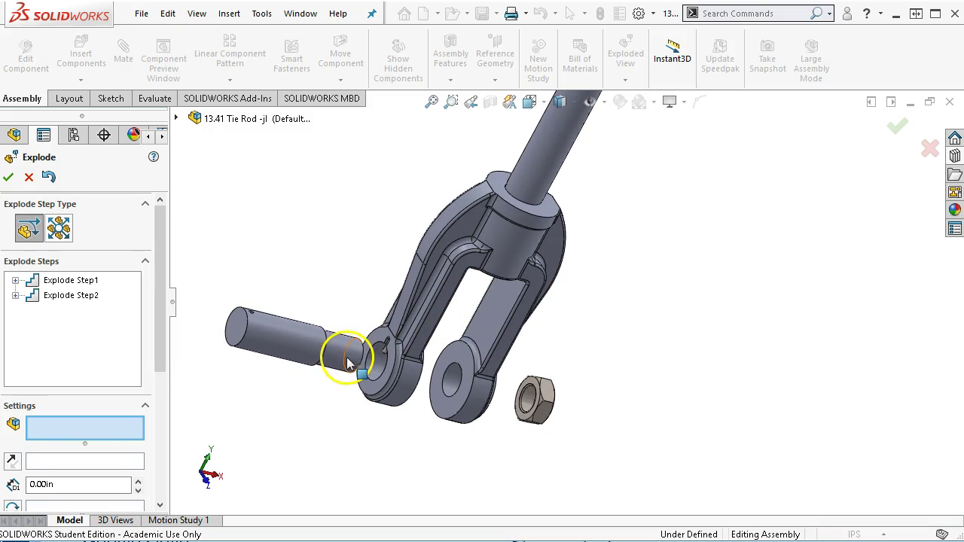
{"action": "double_click", "coordinate": [68, 295]}
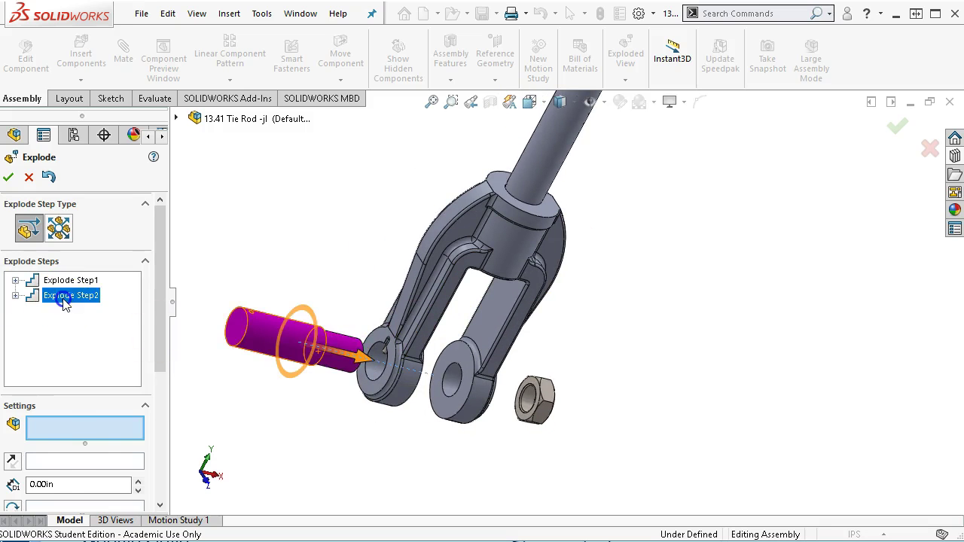
{"action": "scroll", "coordinate": [392, 362], "scroll_direction": "down", "scroll_amount": 5}
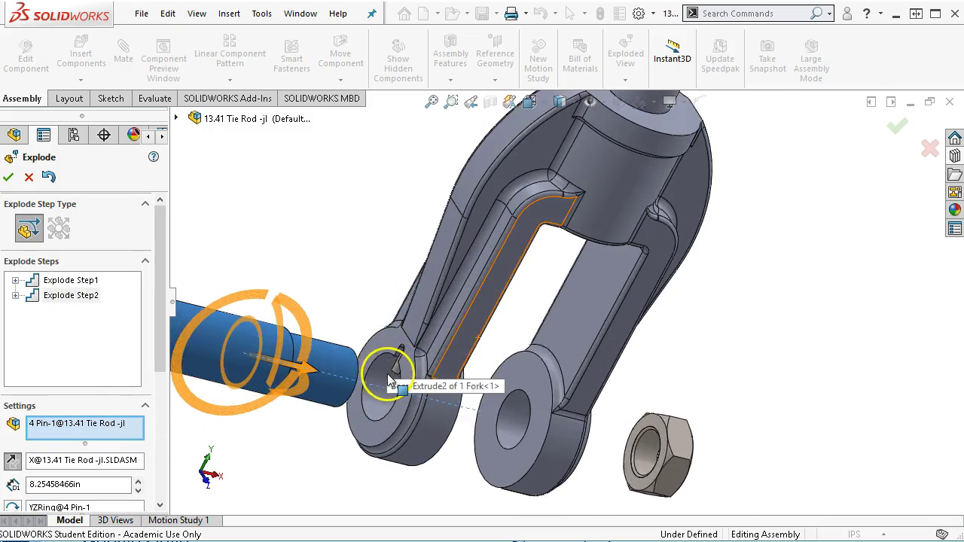
{"action": "left_click", "coordinate": [454, 352]}
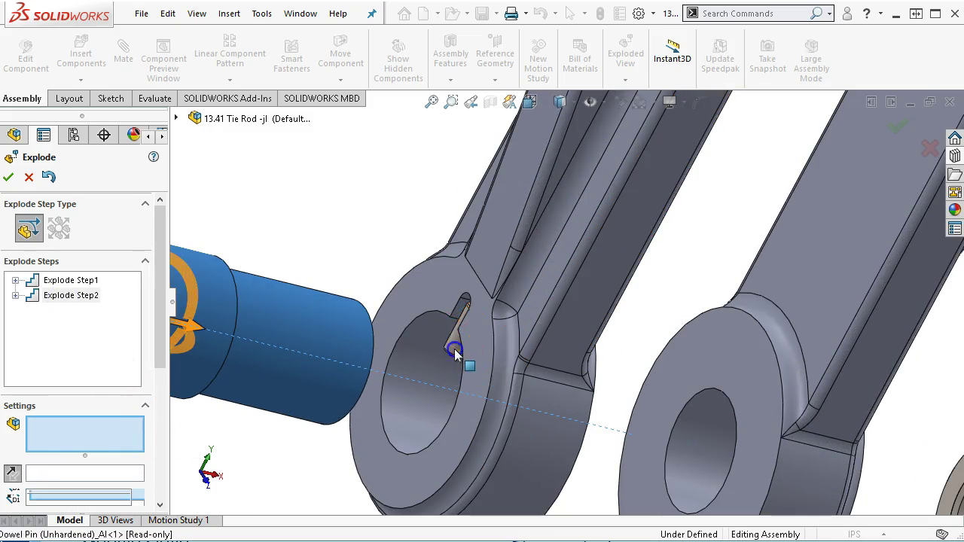
{"action": "scroll", "coordinate": [354, 263], "scroll_direction": "up", "scroll_amount": 3}
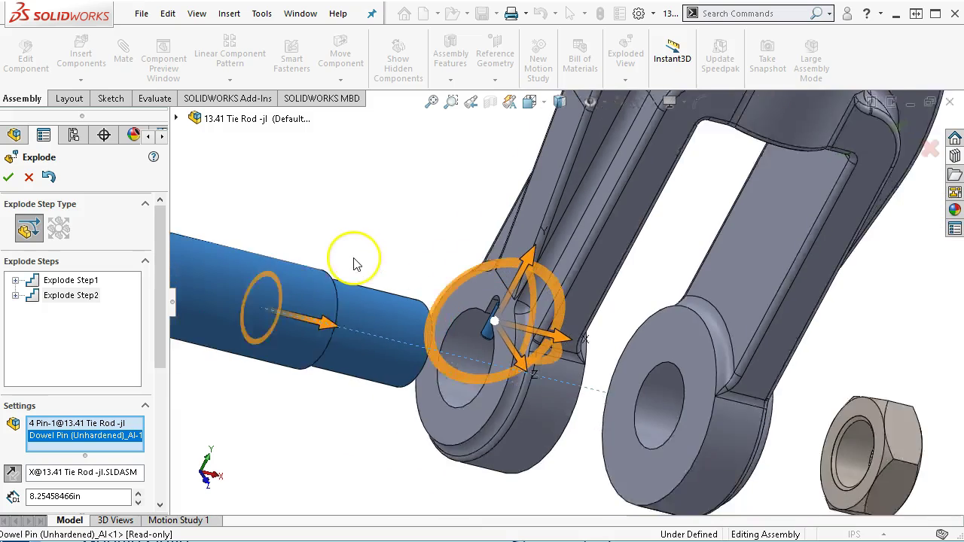
{"action": "left_click_drag", "start_coordinate": [161, 366], "coordinate": [162, 452]}
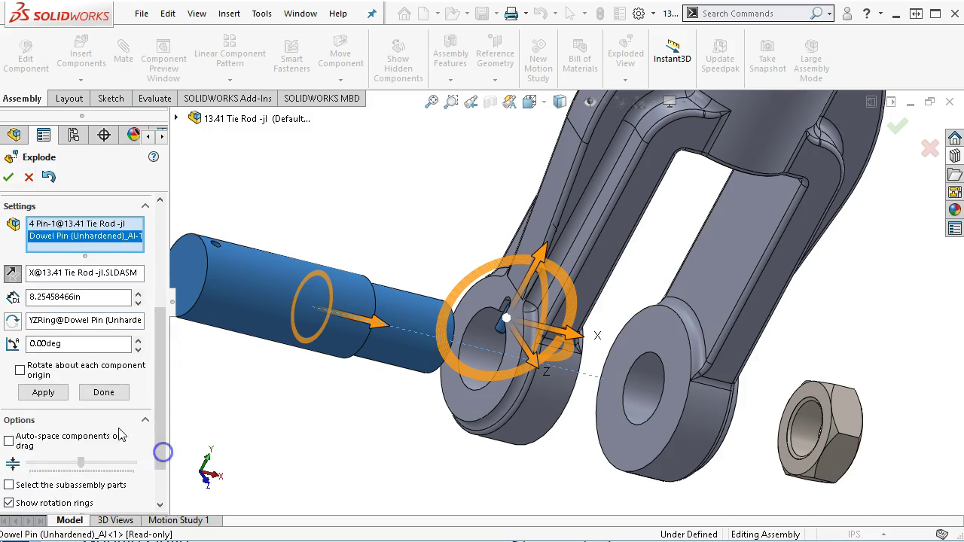
{"action": "left_click", "coordinate": [43, 393]}
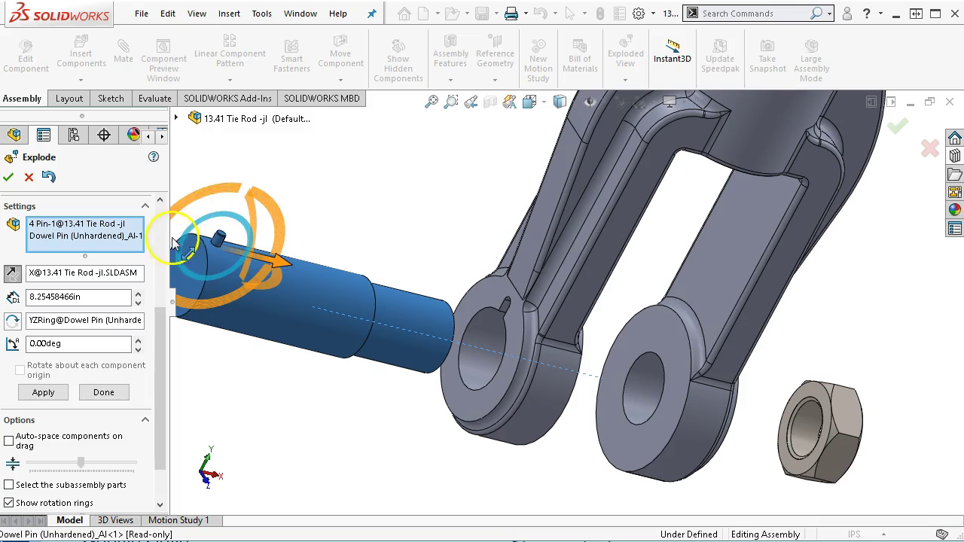
{"action": "left_click", "coordinate": [103, 390]}
- Explode the dowel pin upward along Y, clear of its hole in the pin
{"action": "scroll", "coordinate": [368, 249], "scroll_direction": "up", "scroll_amount": 4}
{"action": "middle_click_drag", "start_coordinate": [368, 234], "coordinate": [337, 233]}
{"action": "scroll", "coordinate": [568, 291], "scroll_direction": "down", "scroll_amount": 6}
{"action": "scroll", "coordinate": [474, 291], "scroll_direction": "down", "scroll_amount": 5}
{"action": "left_click", "coordinate": [477, 286]}
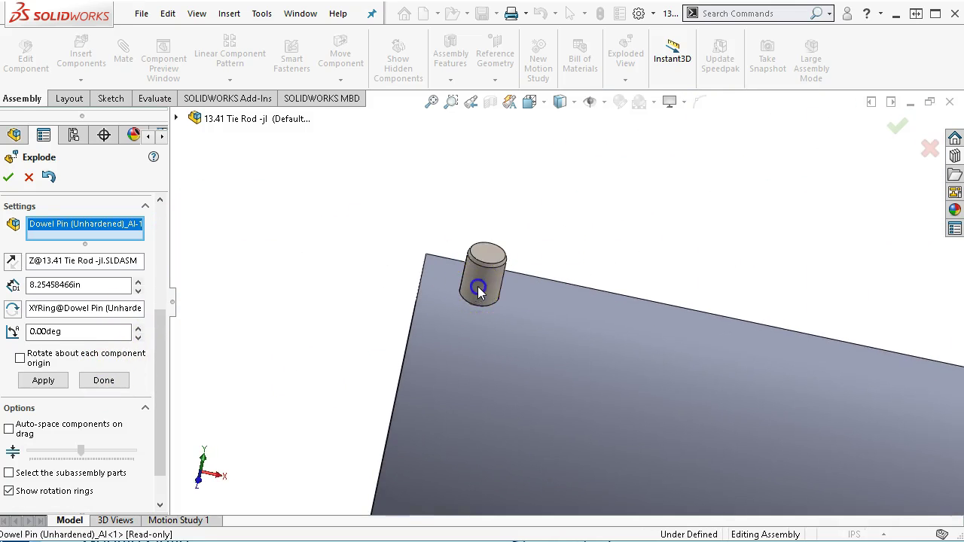
{"action": "middle_click_drag", "start_coordinate": [491, 244], "coordinate": [497, 202]}
{"action": "left_click_drag", "start_coordinate": [497, 202], "coordinate": [513, 89]}
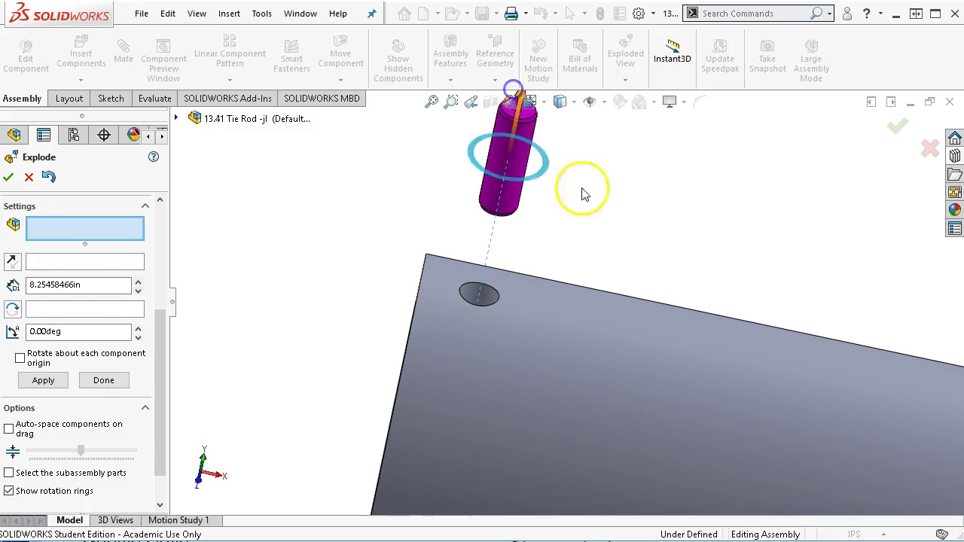
{"action": "key", "text": "ctrl+7"}
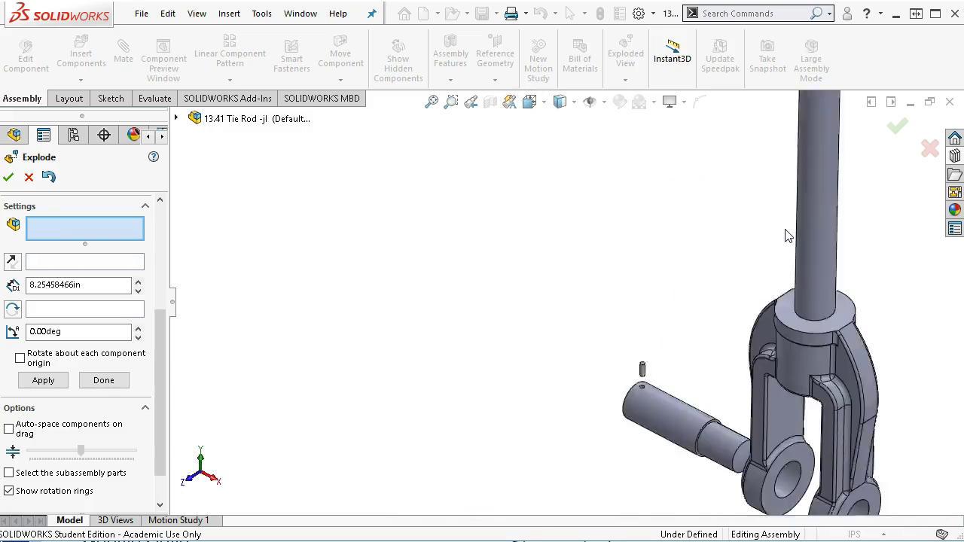
{"action": "scroll", "coordinate": [617, 332], "scroll_direction": "down", "scroll_amount": 3}
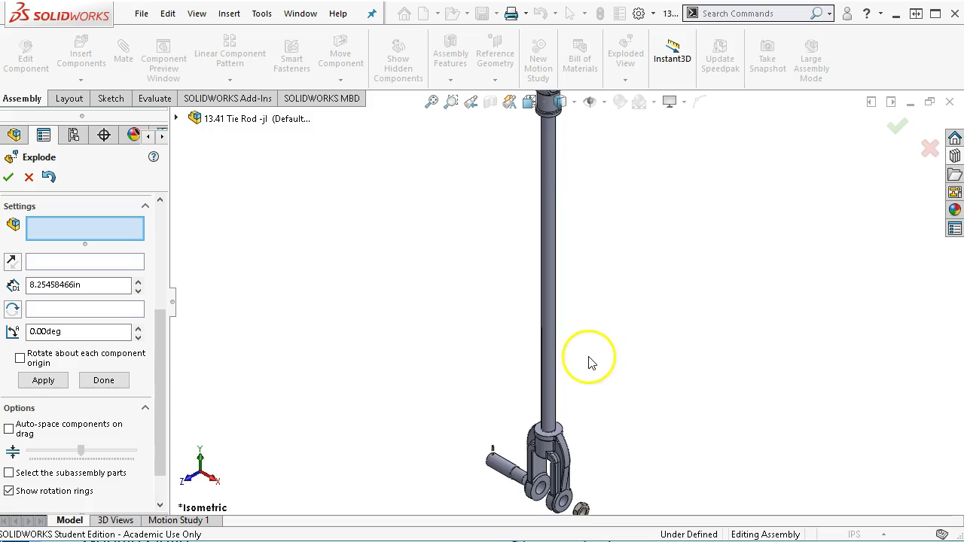
{"action": "scroll", "coordinate": [580, 350], "scroll_direction": "up", "scroll_amount": 3}
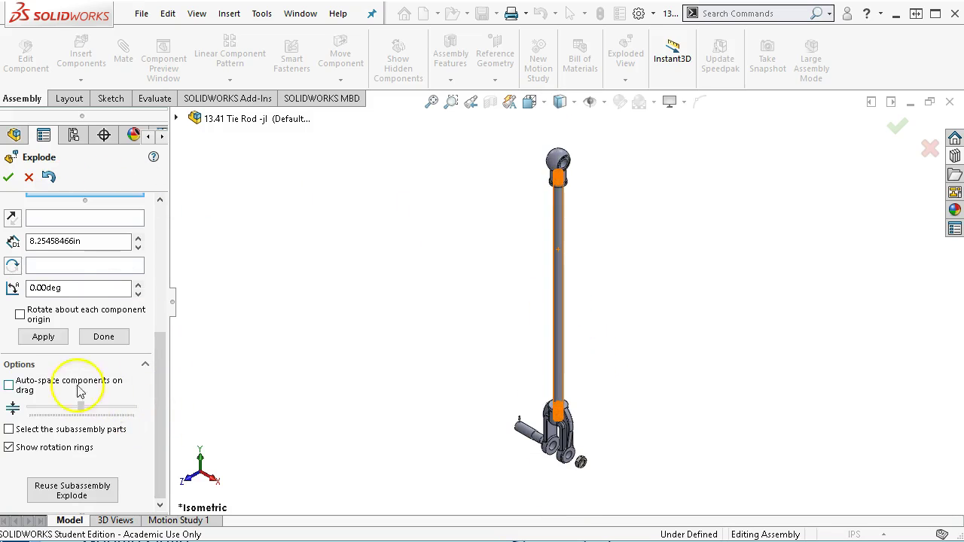
{"action": "left_click", "coordinate": [9, 384]}
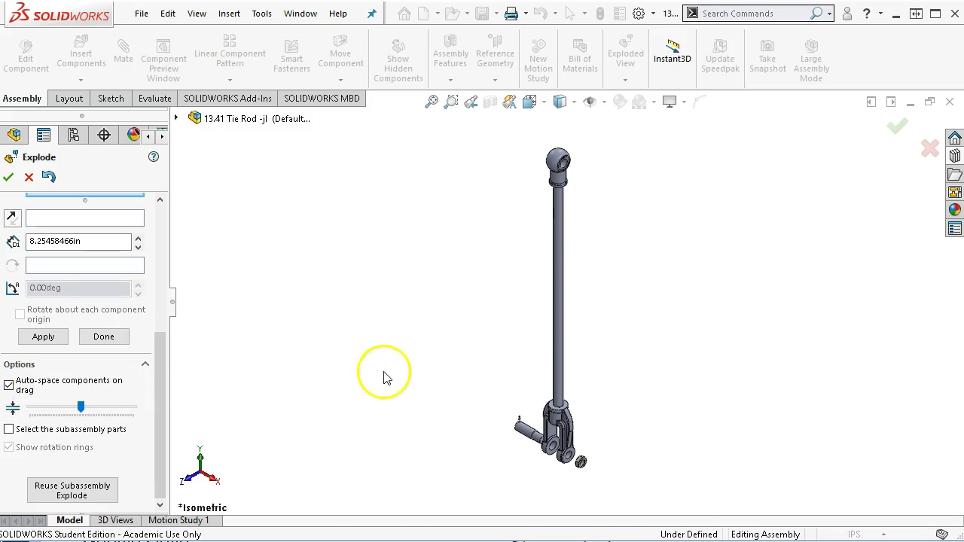
{"action": "scroll", "coordinate": [558, 182], "scroll_direction": "down", "scroll_amount": 5}
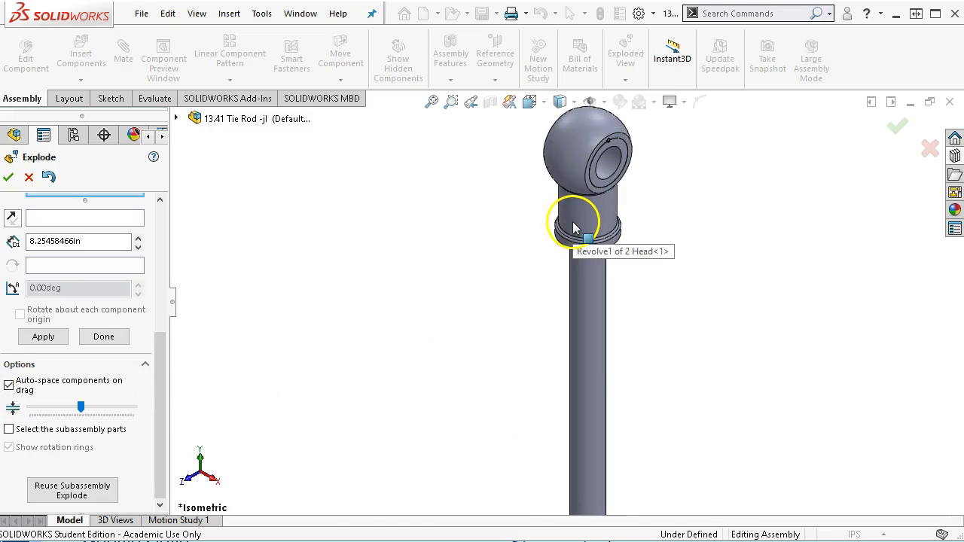
{"action": "left_click", "coordinate": [9, 385]}
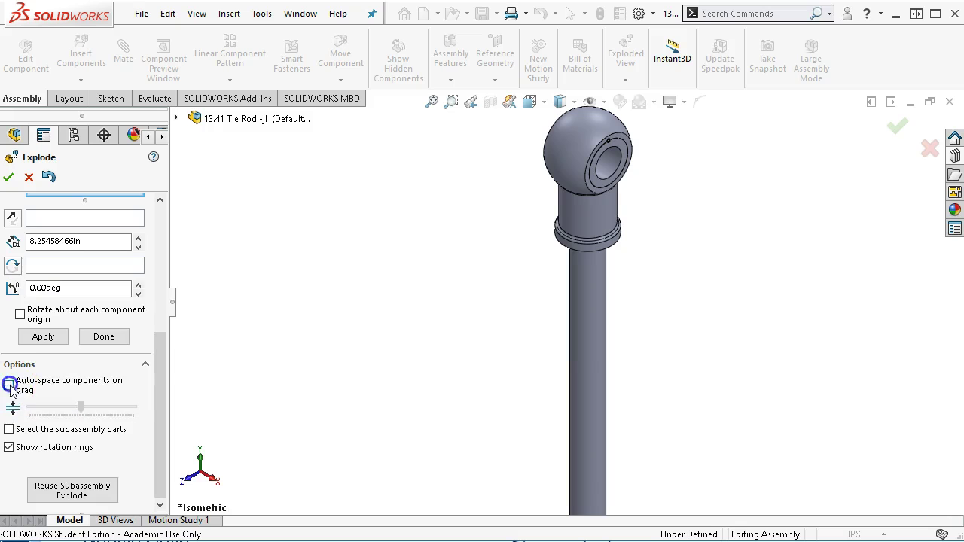
- Explode the slotted set screw out of the head's front face along X, and the bushing out of the head's opposite side
{"action": "scroll", "coordinate": [582, 192], "scroll_direction": "down", "scroll_amount": 5}
{"action": "scroll", "coordinate": [582, 193], "scroll_direction": "down", "scroll_amount": 6}
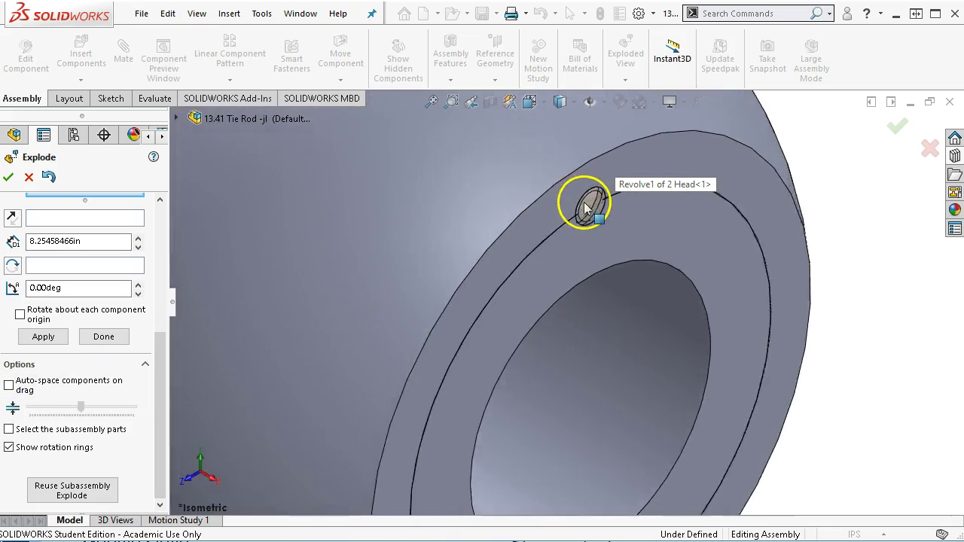
{"action": "left_click", "coordinate": [589, 225]}
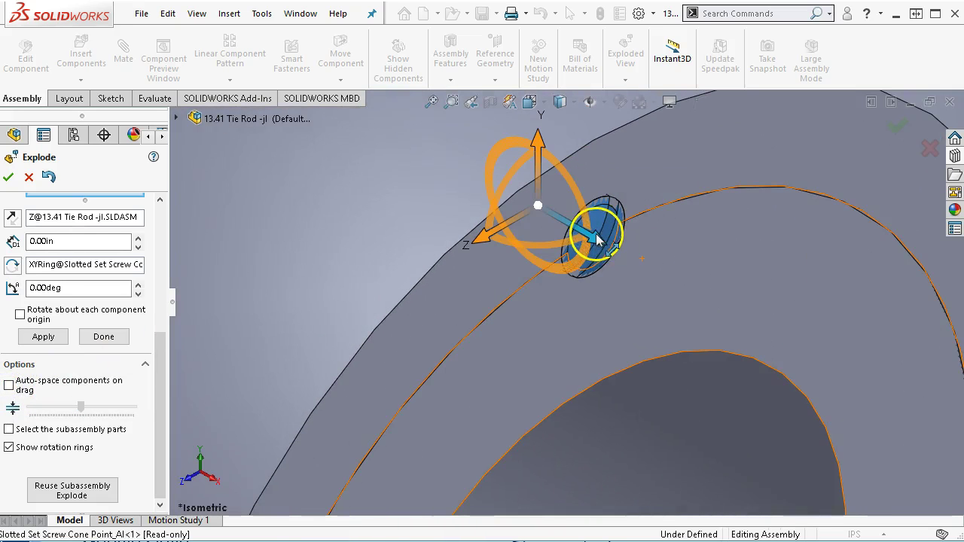
{"action": "left_click_drag", "start_coordinate": [596, 241], "coordinate": [883, 383]}
{"action": "left_click", "coordinate": [797, 295]}
{"action": "scroll", "coordinate": [758, 307], "scroll_direction": "up", "scroll_amount": 5}
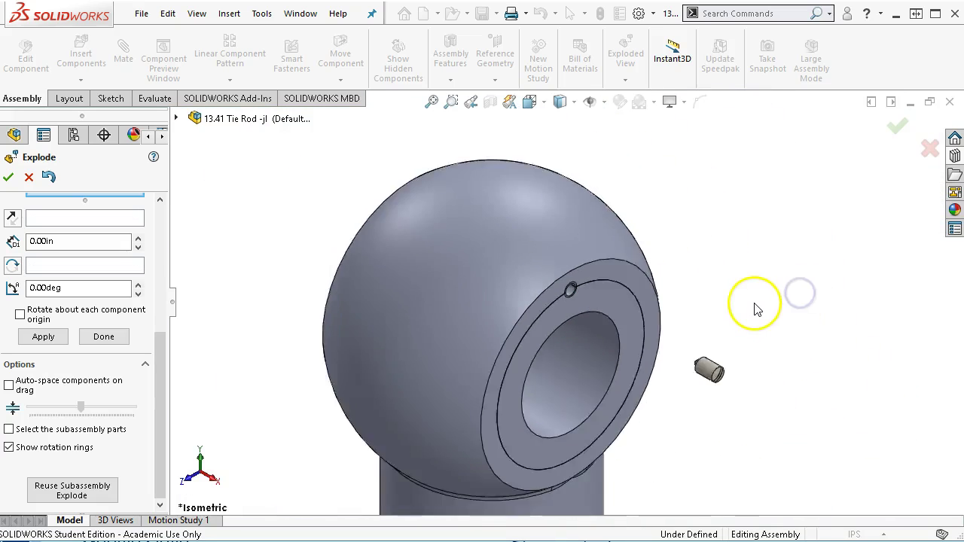
{"action": "left_click", "coordinate": [584, 313]}
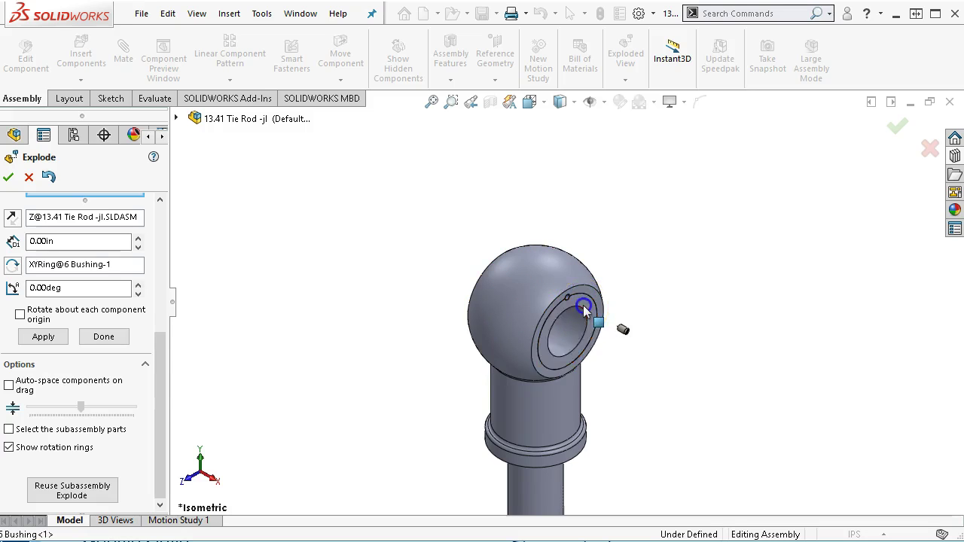
{"action": "left_click_drag", "start_coordinate": [591, 342], "coordinate": [436, 296]}
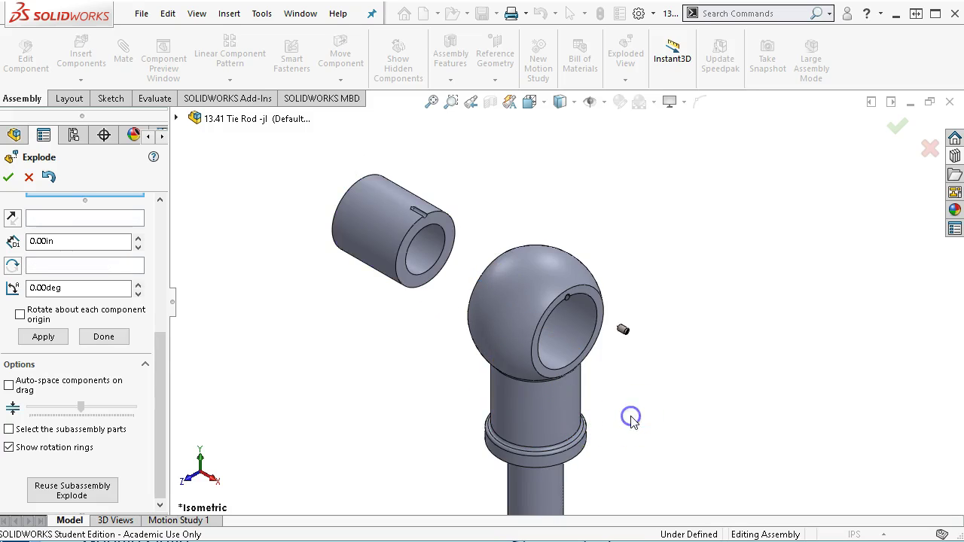
- Turn on auto-spacing of components and explode the head and tie rod together upward along Y, away from the fork
{"action": "scroll", "coordinate": [614, 411], "scroll_direction": "up", "scroll_amount": 10}
{"action": "scroll", "coordinate": [606, 437], "scroll_direction": "down", "scroll_amount": 2}
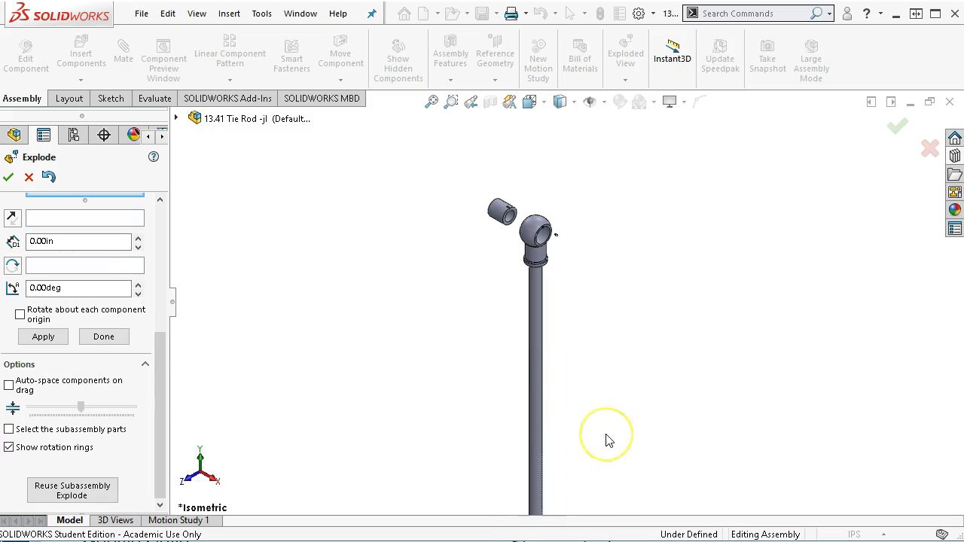
{"action": "scroll", "coordinate": [609, 440], "scroll_direction": "up", "scroll_amount": 3}
{"action": "scroll", "coordinate": [595, 429], "scroll_direction": "down", "scroll_amount": 1}
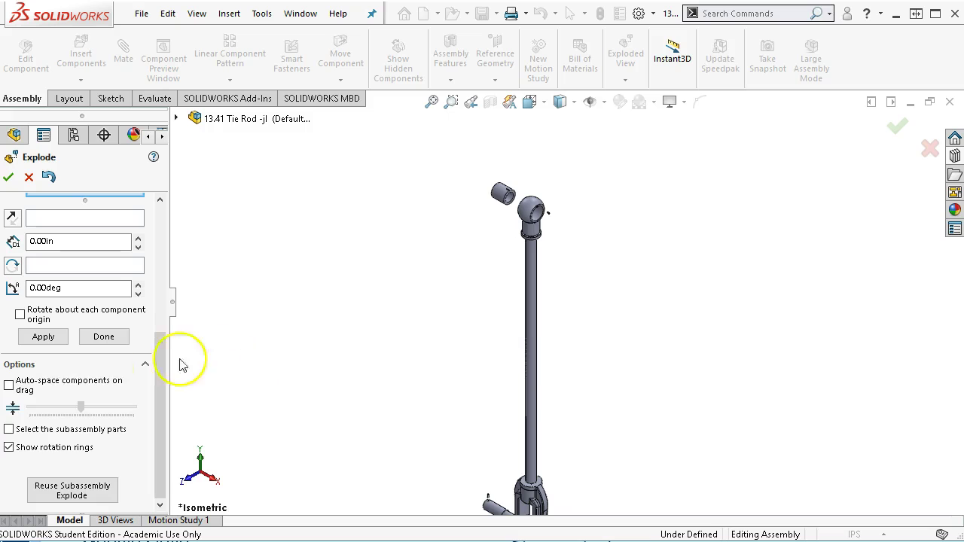
{"action": "left_click", "coordinate": [24, 387]}
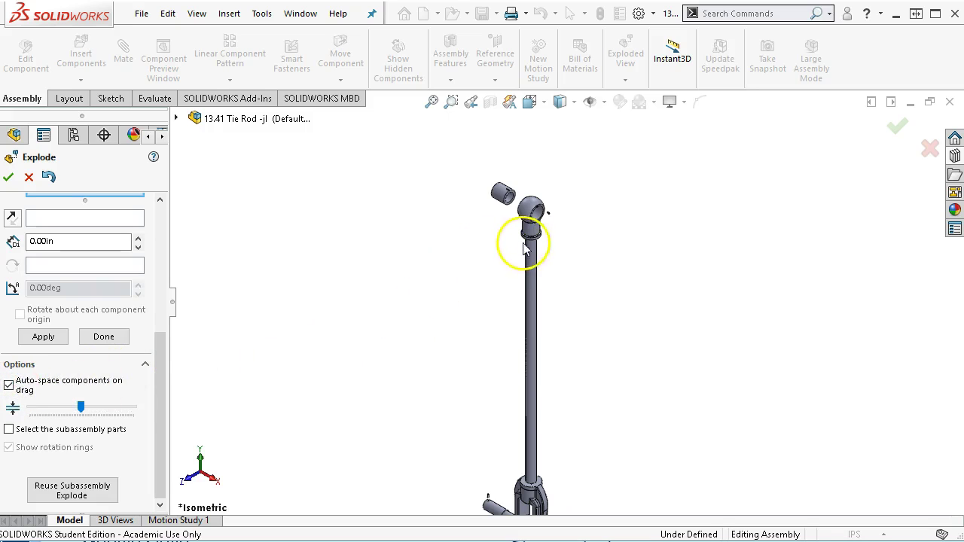
{"action": "left_click", "coordinate": [532, 290]}
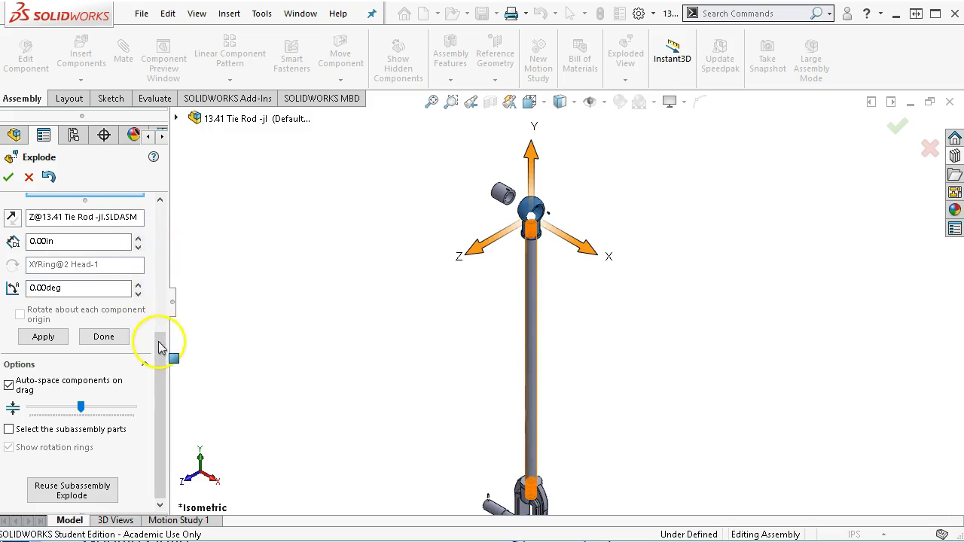
{"action": "left_click_drag", "start_coordinate": [161, 339], "coordinate": [173, 319]}
{"action": "left_click", "coordinate": [108, 243]}
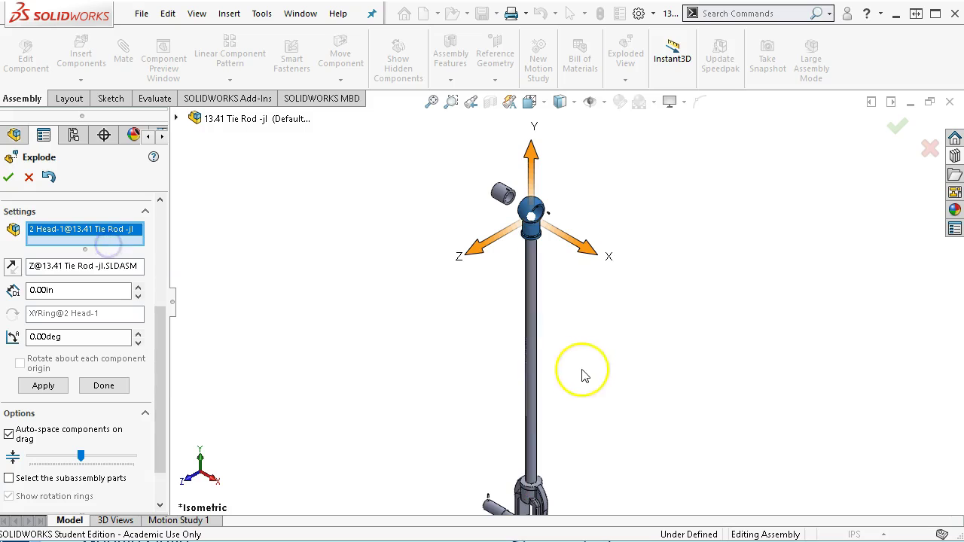
{"action": "left_click", "coordinate": [532, 377]}
{"action": "left_click_drag", "start_coordinate": [532, 348], "coordinate": [529, 11]}
{"action": "left_click_drag", "start_coordinate": [530, 96], "coordinate": [523, 85]}
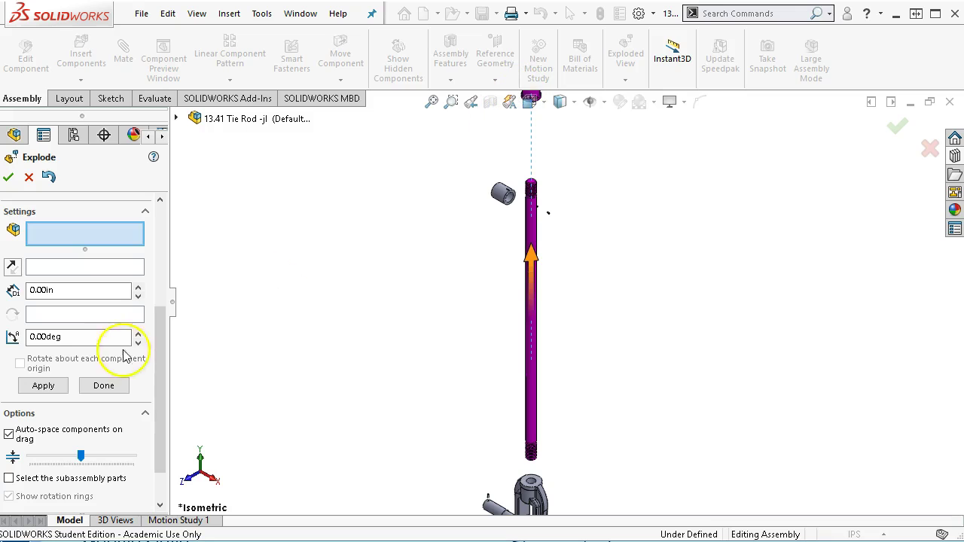
- Reduce the automatic spacing between the head and tie rod, and set the explode distance of their chain to 6 in
{"action": "left_click_drag", "start_coordinate": [83, 457], "coordinate": [49, 461]}
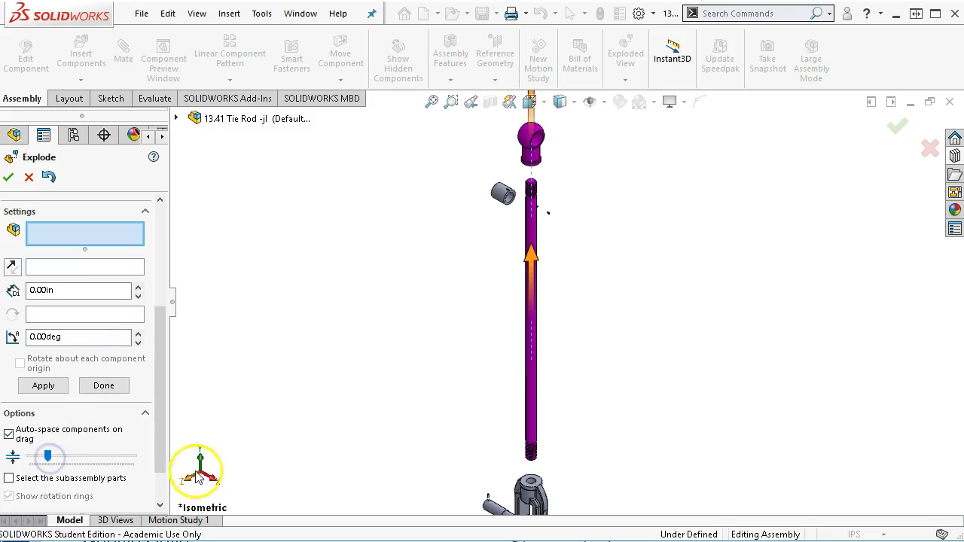
{"action": "left_click_drag", "start_coordinate": [160, 351], "coordinate": [160, 274]}
{"action": "left_click", "coordinate": [59, 278]}
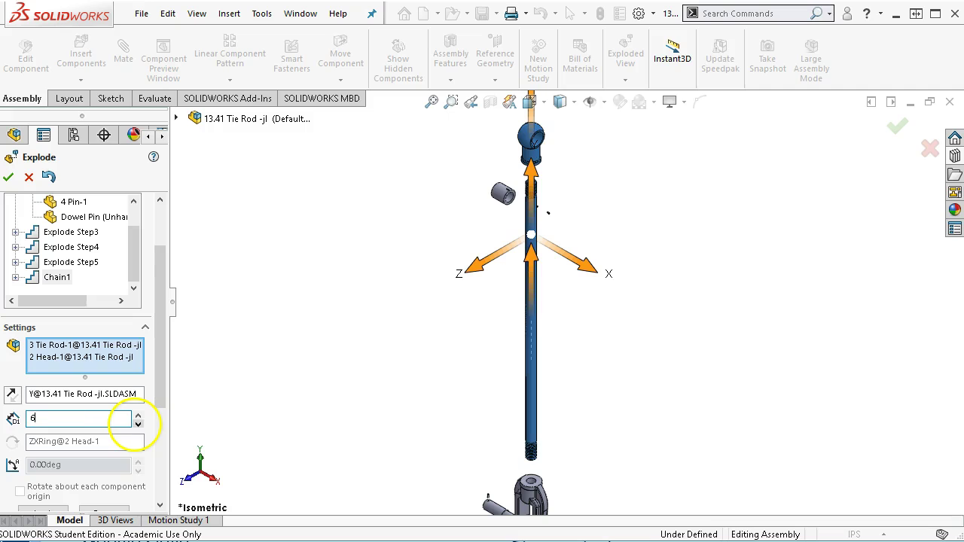
{"action": "key", "text": "Return"}
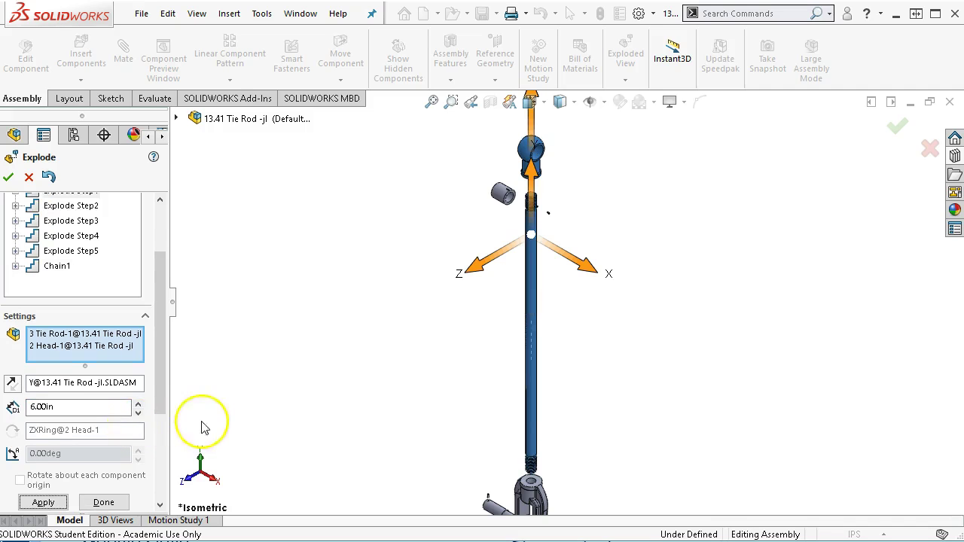
- Accept the tie rod assembly's exploded view and collapse ExplView1 under the Default configuration
{"action": "left_click", "coordinate": [8, 175]}
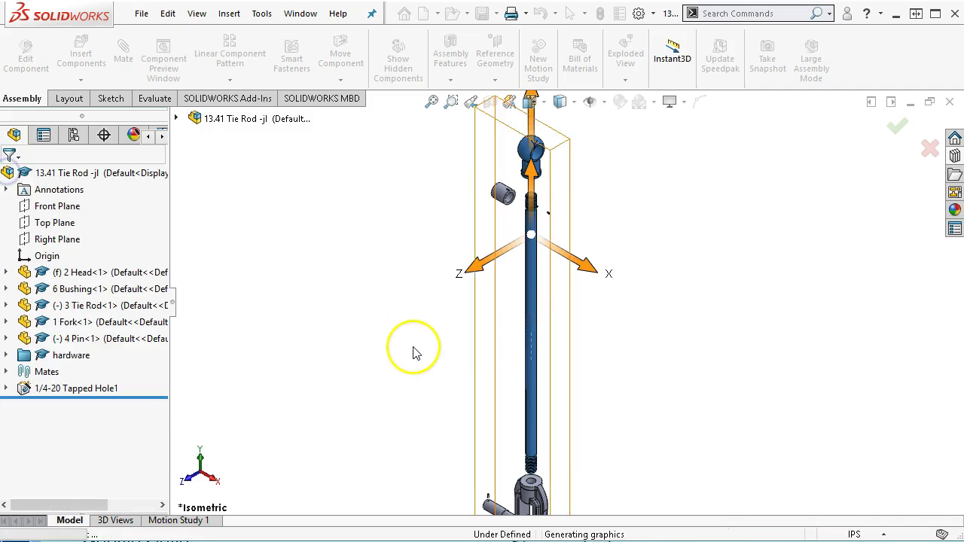
{"action": "left_click", "coordinate": [413, 350]}
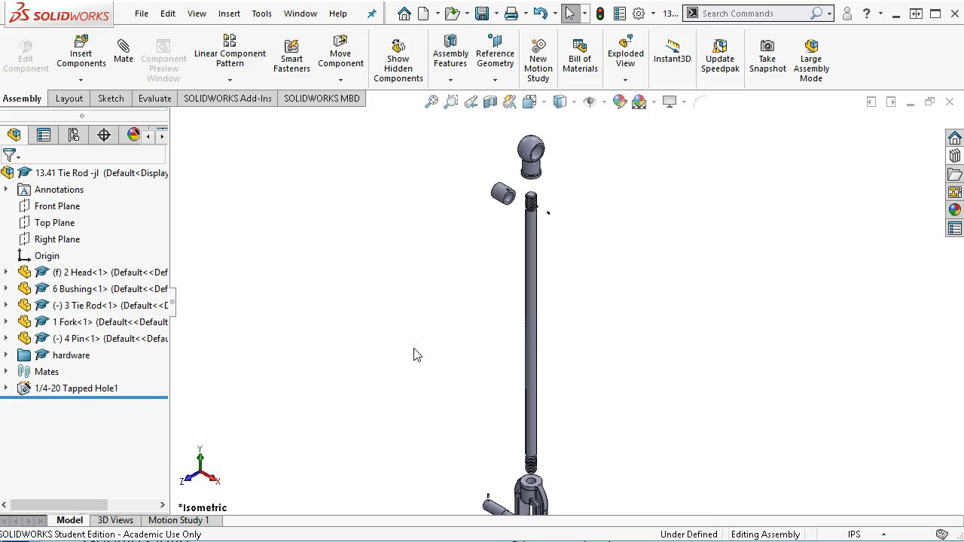
{"action": "key", "text": "f"}
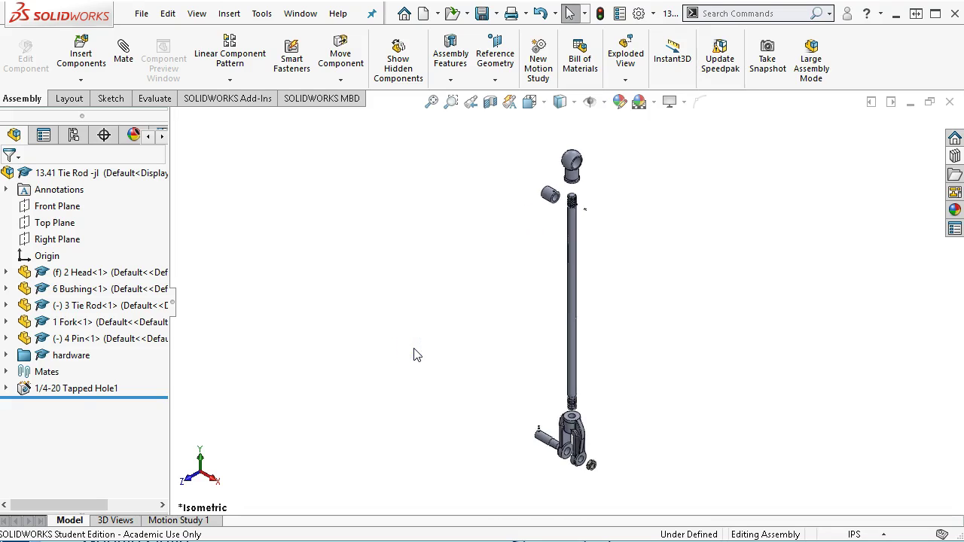
{"action": "left_click", "coordinate": [74, 136]}
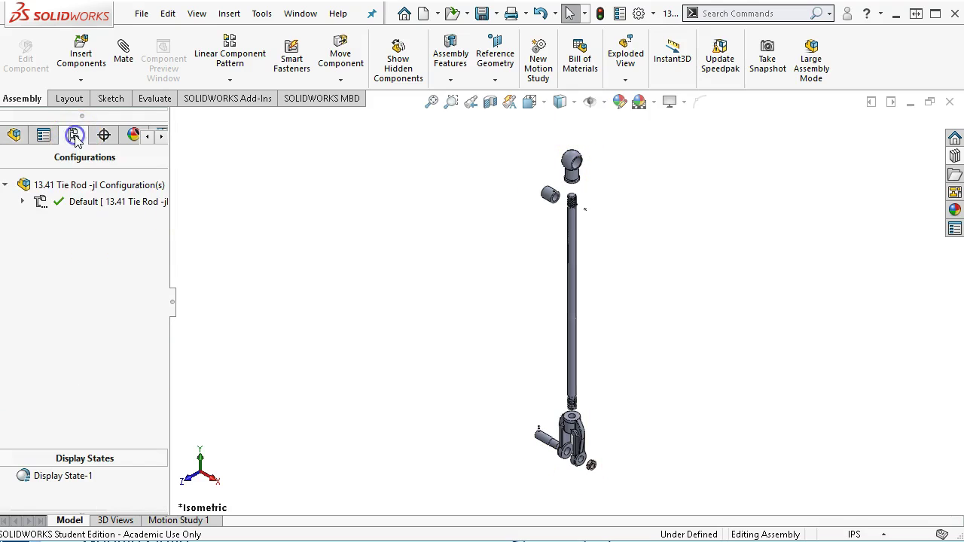
{"action": "left_click", "coordinate": [23, 202]}
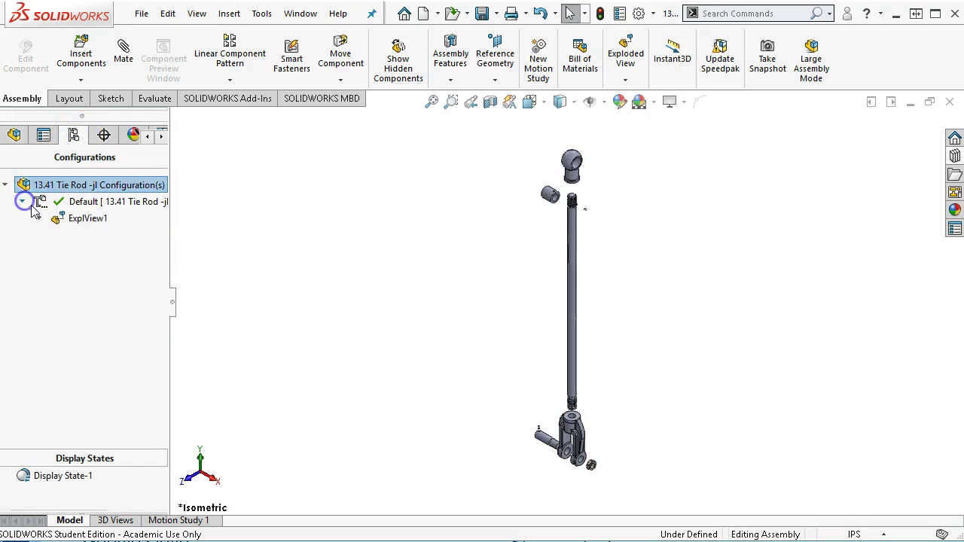
{"action": "right_click", "coordinate": [85, 217]}
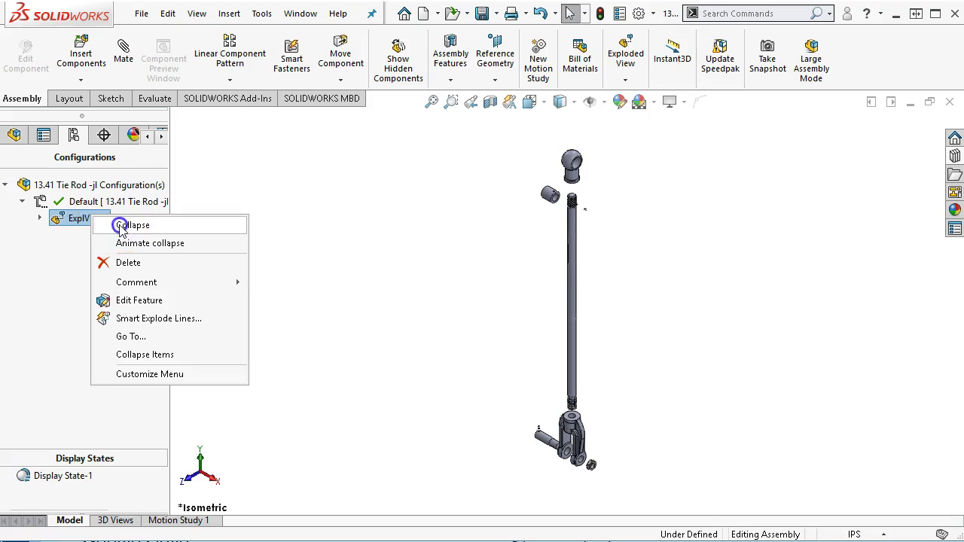
{"action": "left_click", "coordinate": [122, 226]}
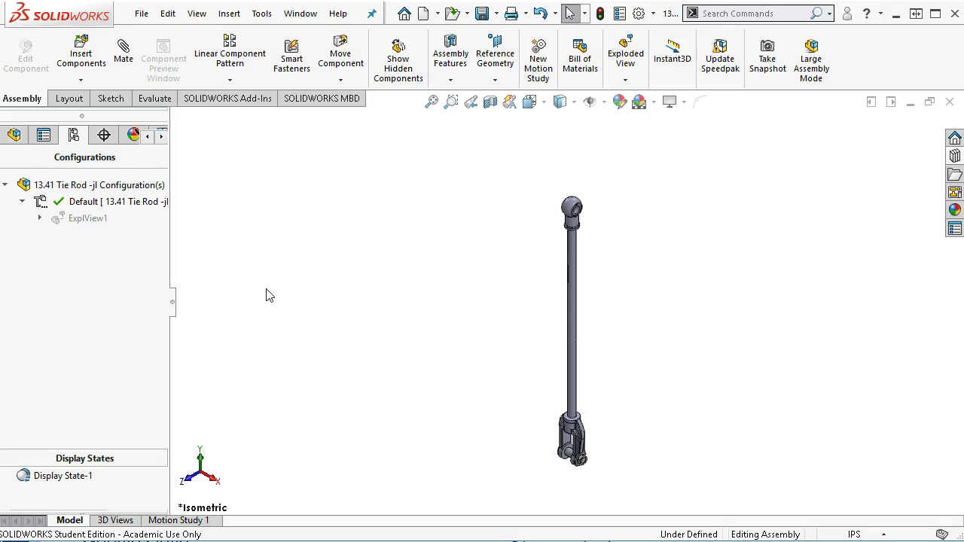
{"action": "left_click", "coordinate": [278, 244]}
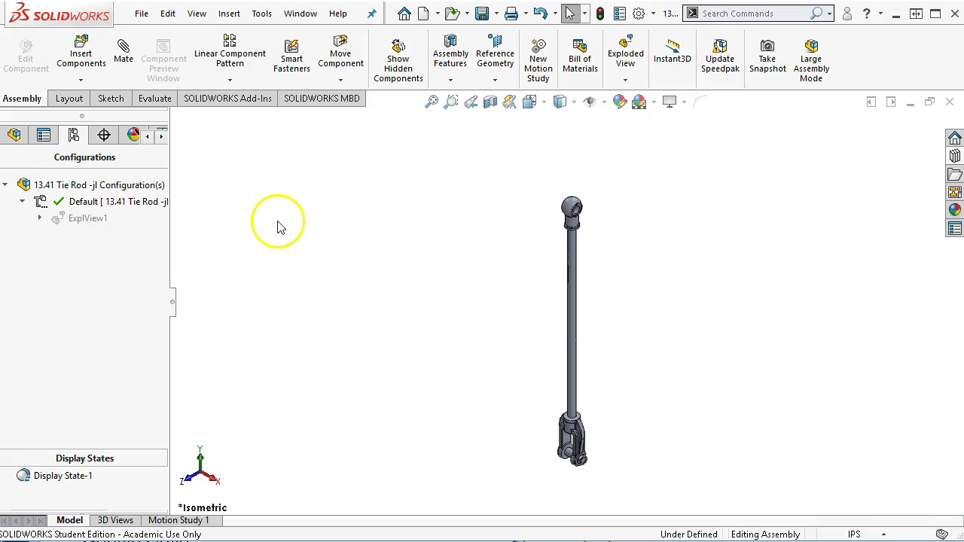
- Create a new drawing from the My A size template
{"action": "left_click", "coordinate": [146, 14]}
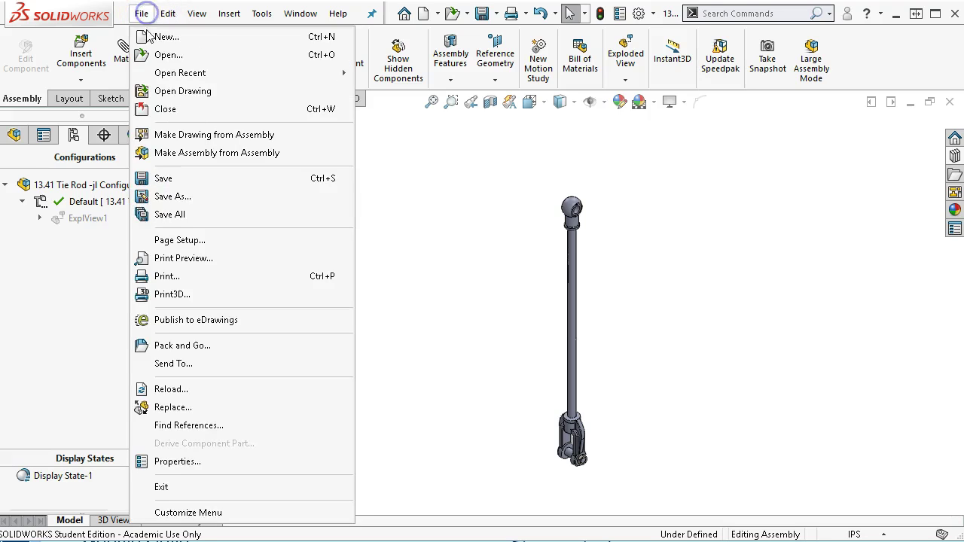
{"action": "left_click", "coordinate": [151, 35]}
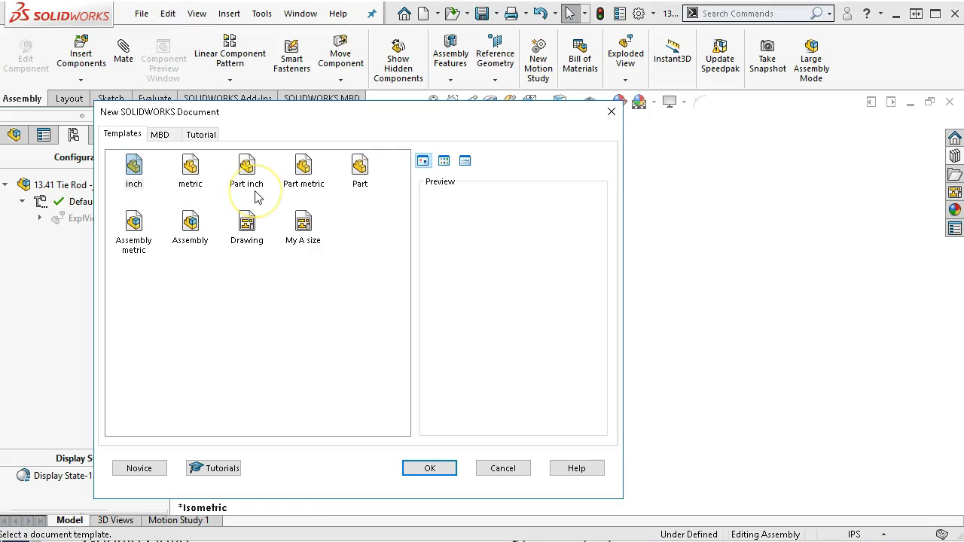
{"action": "double_click", "coordinate": [303, 224]}
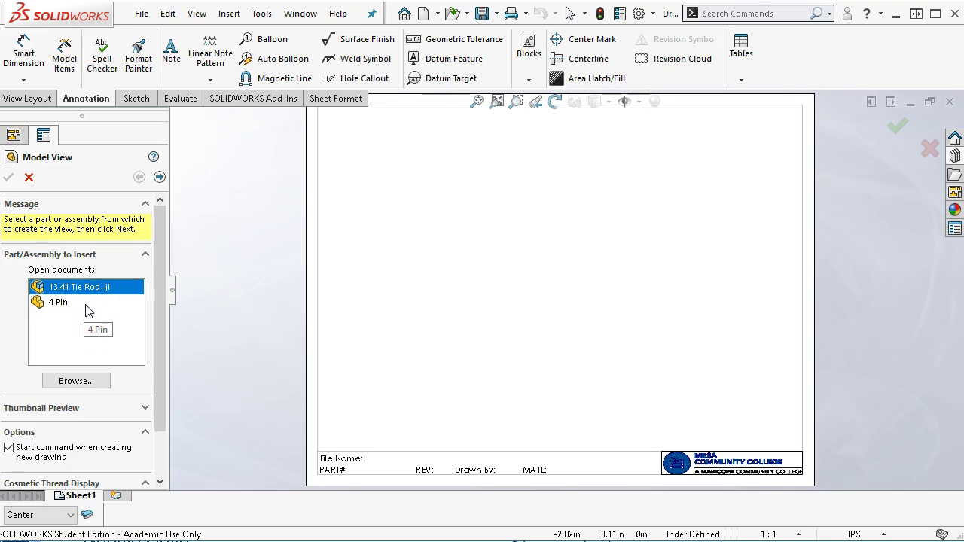
- Insert front, top, right and isometric views of the 13.41 Tie Rod -jl assembly in its Default configuration
{"action": "left_click", "coordinate": [158, 176]}
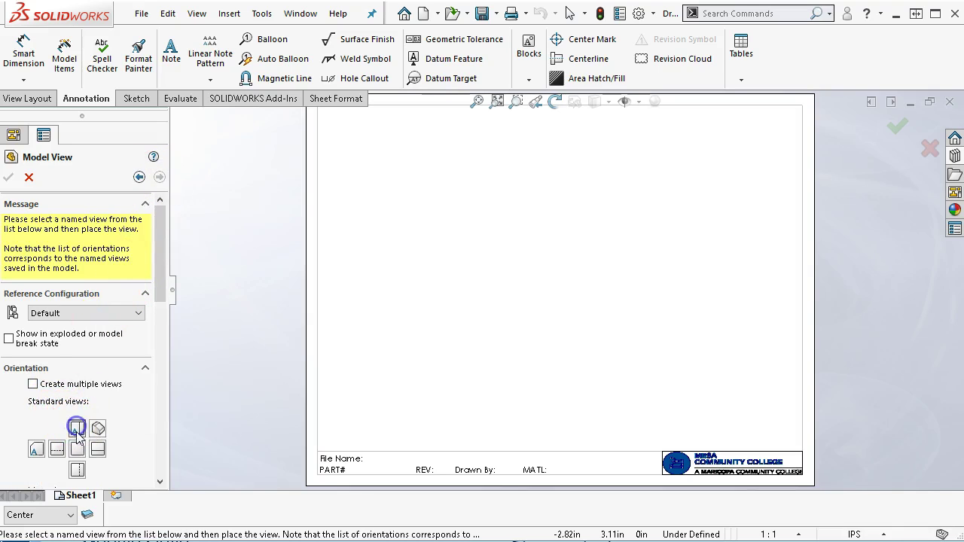
{"action": "left_click", "coordinate": [58, 384]}
{"action": "left_click", "coordinate": [76, 450]}
{"action": "left_click", "coordinate": [95, 469]}
{"action": "left_click", "coordinate": [98, 448]}
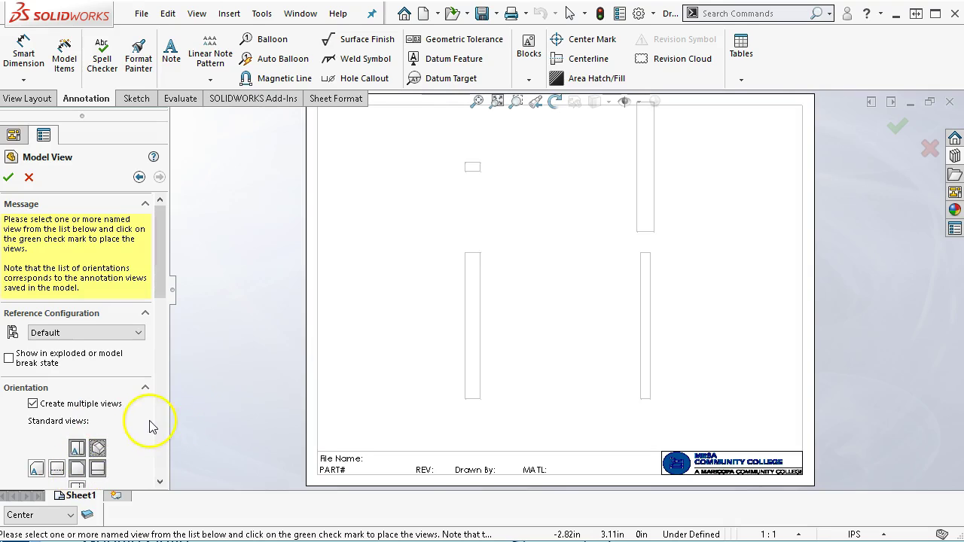
{"action": "left_click", "coordinate": [7, 177]}
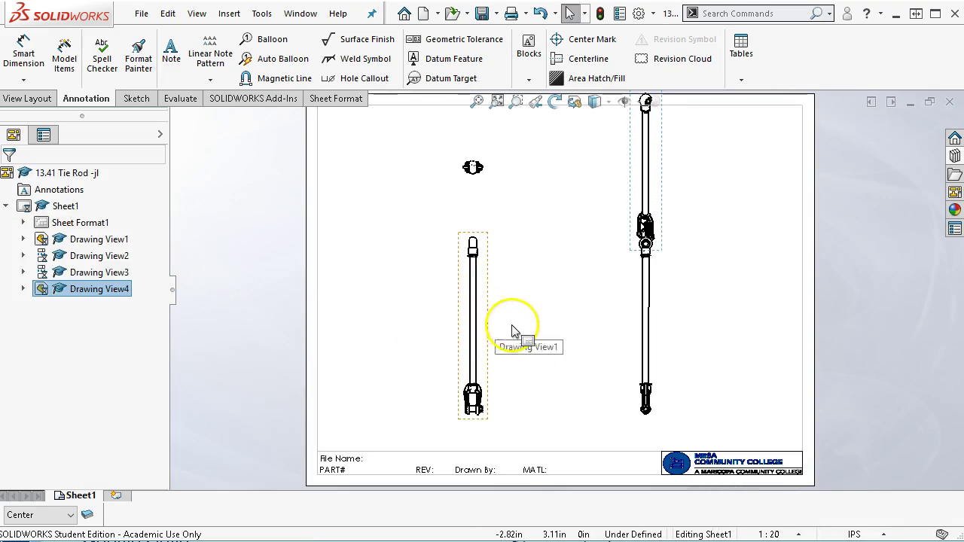
- Shift the front view toward the sheet's left border, bring the side view close beside it, and move the isometric view toward the right border
{"action": "mouse_move", "coordinate": [486, 349]}
{"action": "left_mouse_down"}
{"action": "mouse_move", "coordinate": [412, 347]}
{"action": "mouse_move", "coordinate": [366, 354]}
{"action": "mouse_move", "coordinate": [372, 360]}
{"action": "left_mouse_up"}
{"action": "left_click_drag", "start_coordinate": [631, 363], "coordinate": [393, 350]}
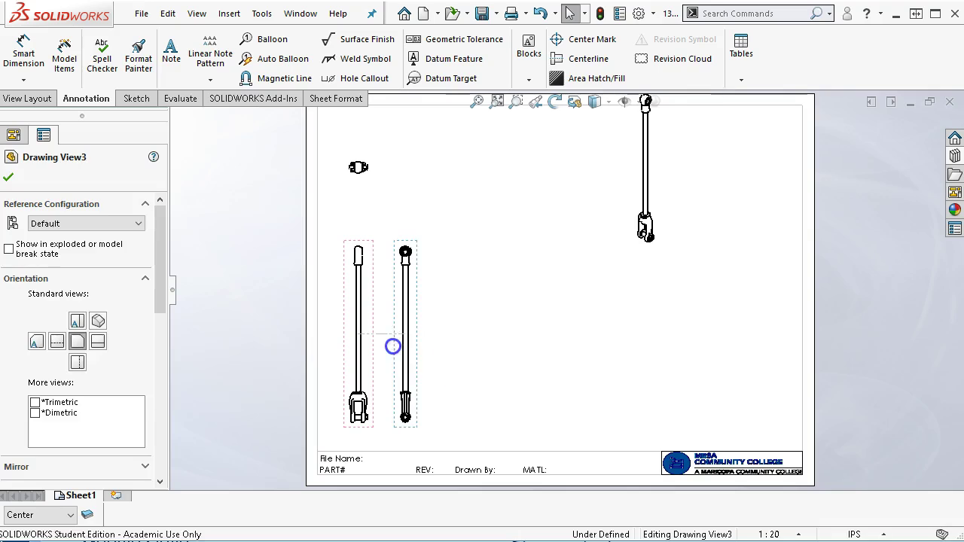
{"action": "left_click", "coordinate": [636, 312]}
{"action": "mouse_move", "coordinate": [637, 254]}
{"action": "left_mouse_down"}
{"action": "mouse_move", "coordinate": [700, 325]}
{"action": "mouse_move", "coordinate": [738, 302]}
{"action": "mouse_move", "coordinate": [738, 285]}
{"action": "mouse_move", "coordinate": [741, 332]}
{"action": "left_mouse_up"}
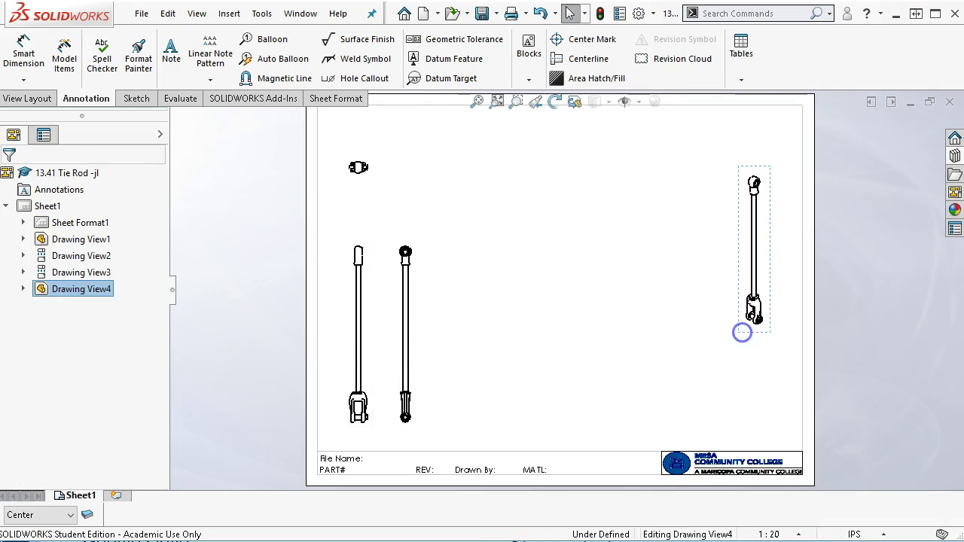
- Paste a copy of the isometric view left of the original and show it in the exploded state ExplView1
{"action": "left_click", "coordinate": [679, 329]}
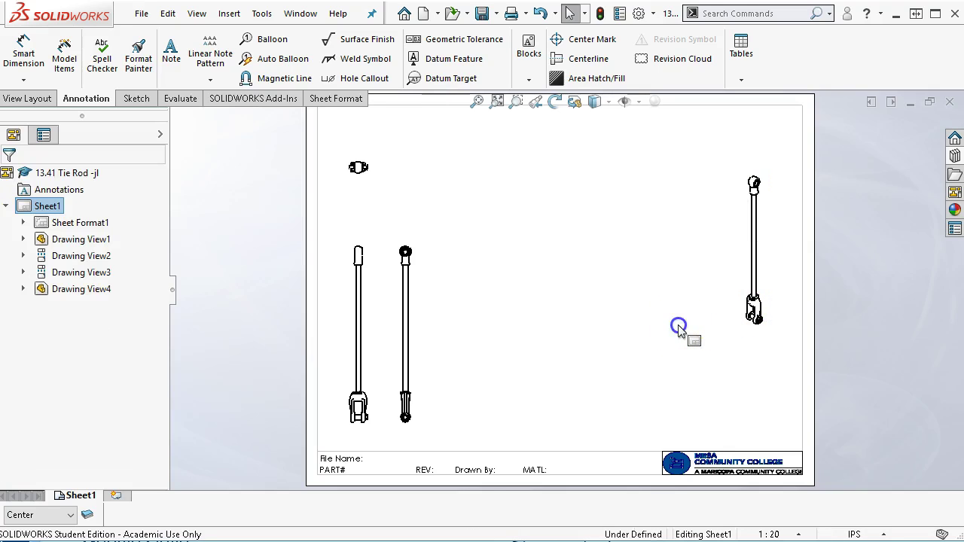
{"action": "left_click", "coordinate": [678, 329]}
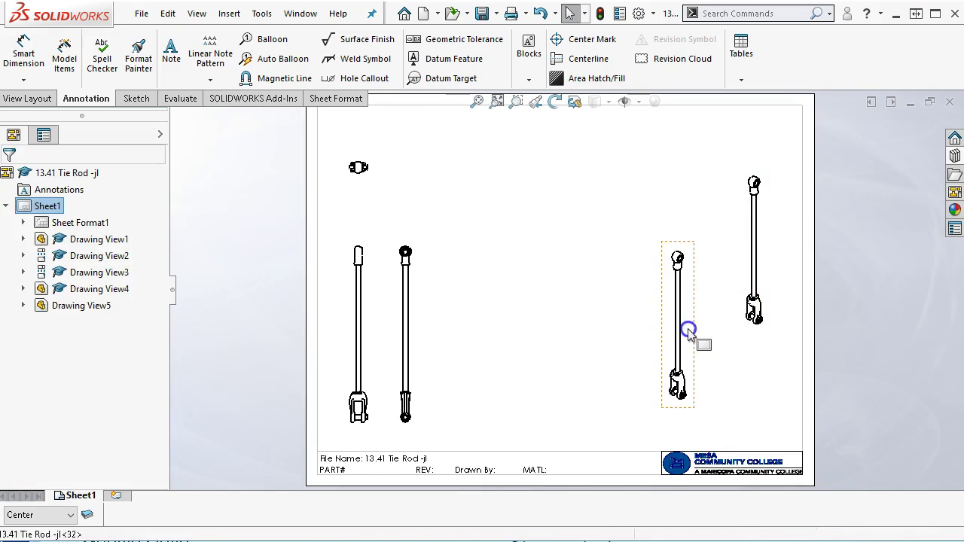
{"action": "left_click", "coordinate": [687, 333]}
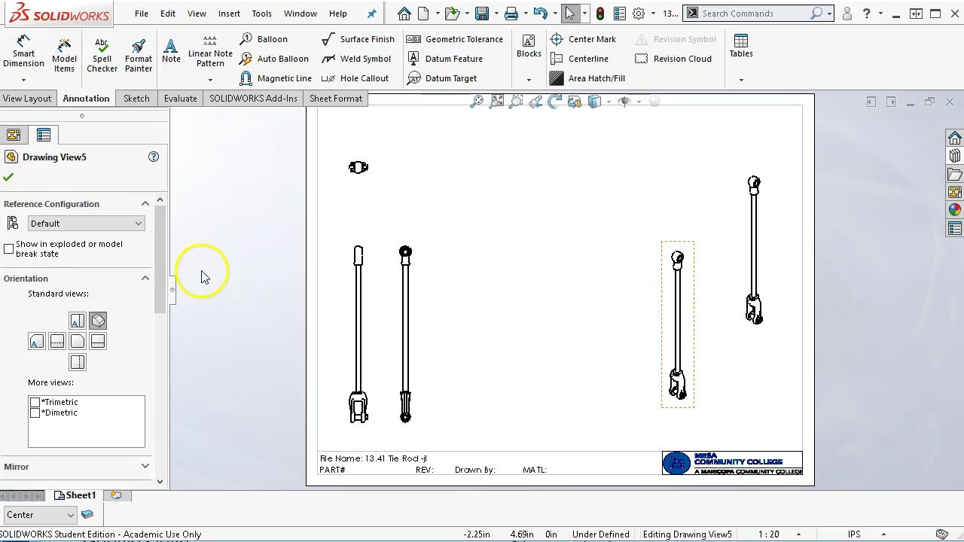
{"action": "left_click", "coordinate": [9, 249]}
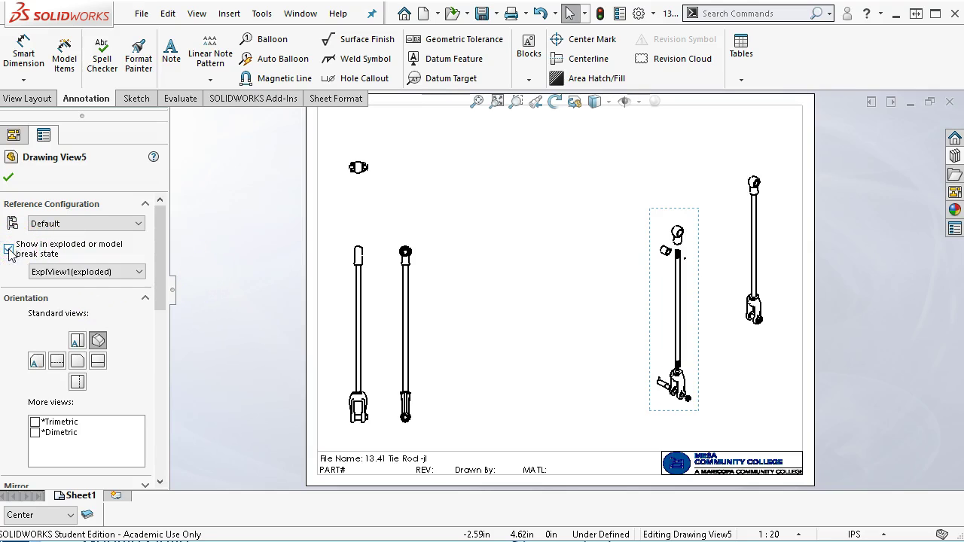
{"action": "left_click", "coordinate": [8, 177]}
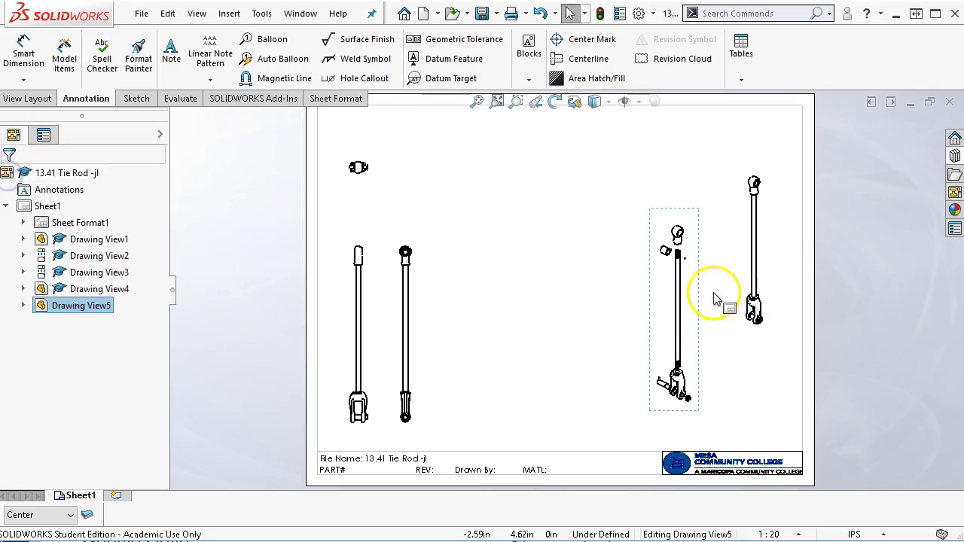
- Reposition the exploded and assembled isometric views side by side on the lower right of the sheet, exploded view on the left
{"action": "left_click_drag", "start_coordinate": [700, 308], "coordinate": [681, 245]}
{"action": "mouse_move", "coordinate": [738, 279]}
{"action": "left_mouse_down"}
{"action": "mouse_move", "coordinate": [728, 287]}
{"action": "mouse_move", "coordinate": [616, 276]}
{"action": "mouse_move", "coordinate": [637, 286]}
{"action": "mouse_move", "coordinate": [646, 372]}
{"action": "left_mouse_up"}
{"action": "left_click", "coordinate": [670, 308]}
{"action": "left_click", "coordinate": [713, 350]}
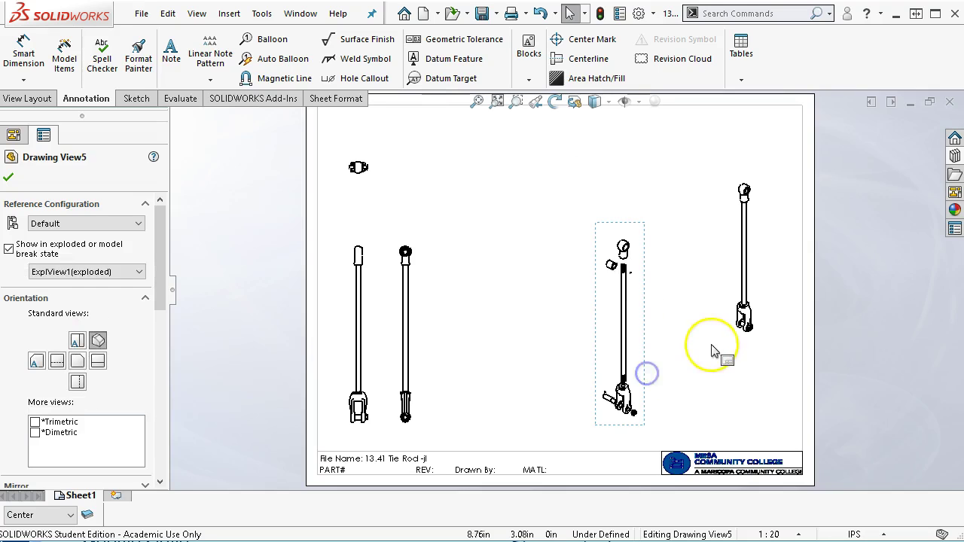
{"action": "left_click_drag", "start_coordinate": [729, 340], "coordinate": [714, 412]}
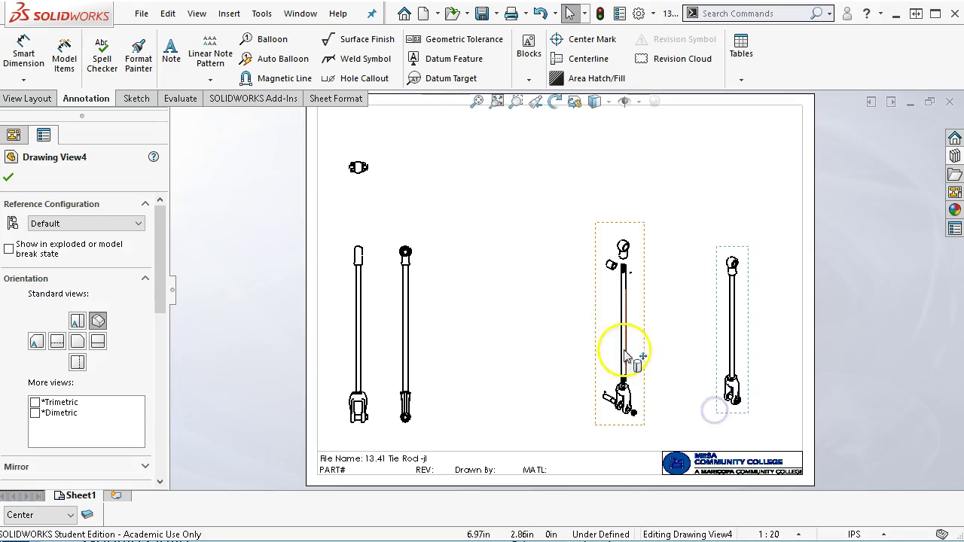
- Insert a top-level-only bill of materials for the exploded view using the bom-standard template, placed in the sheet's upper right corner
{"action": "right_click", "coordinate": [599, 280]}
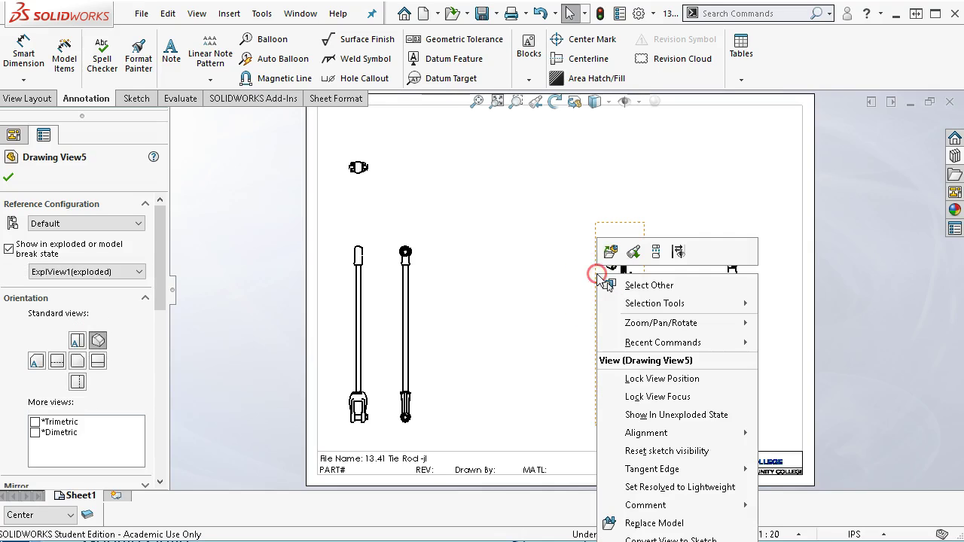
{"action": "right_click", "coordinate": [599, 227]}
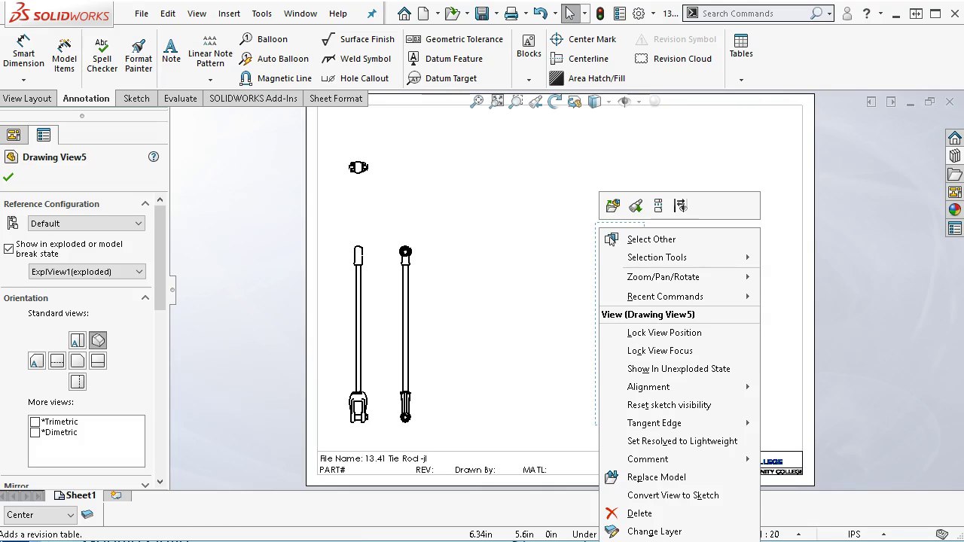
{"action": "left_click", "coordinate": [612, 205]}
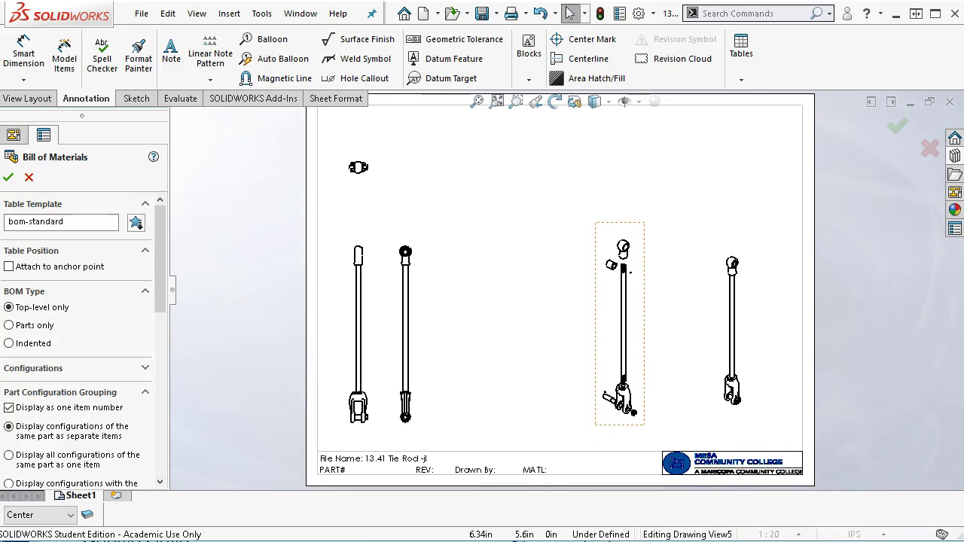
{"action": "left_click", "coordinate": [12, 179]}
{"action": "left_click", "coordinate": [462, 171]}
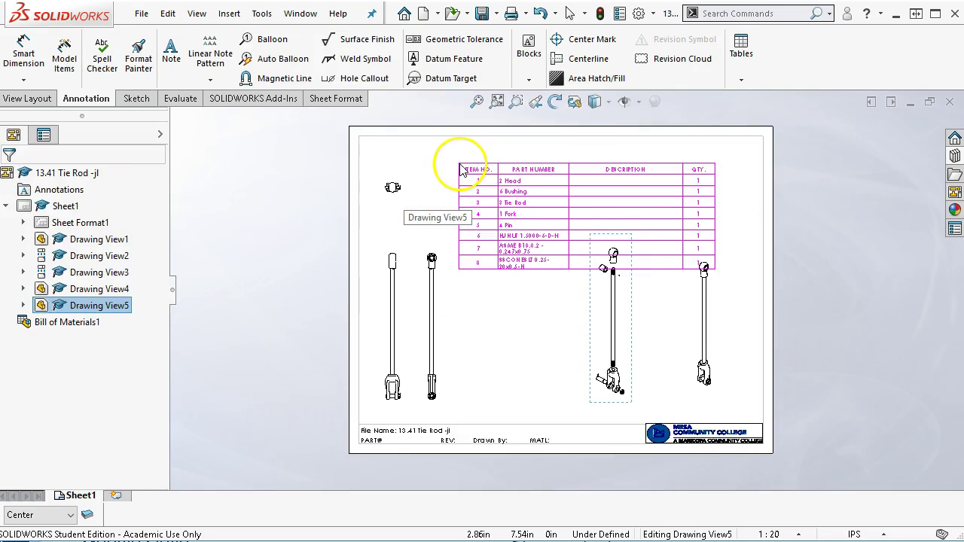
{"action": "left_click_drag", "start_coordinate": [462, 172], "coordinate": [504, 150]}
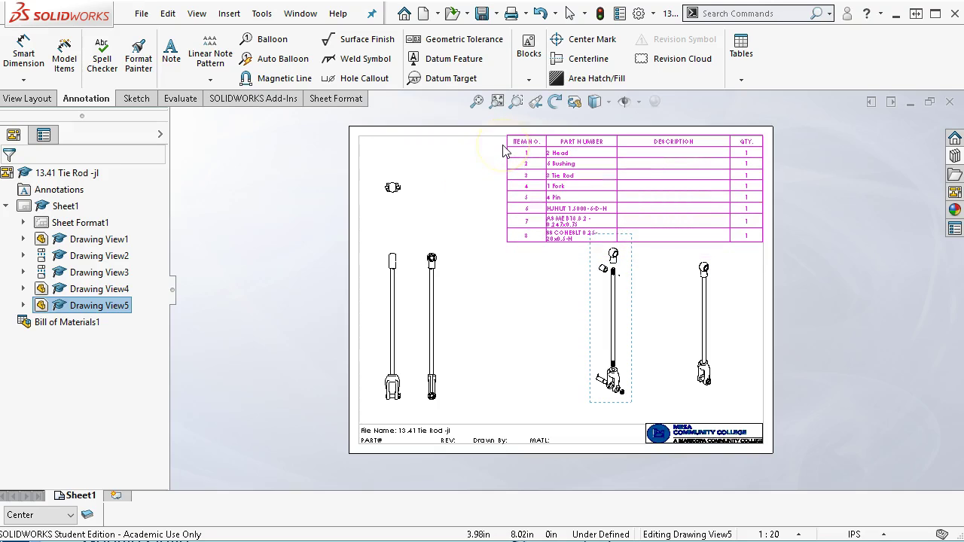
{"action": "left_click", "coordinate": [503, 148]}
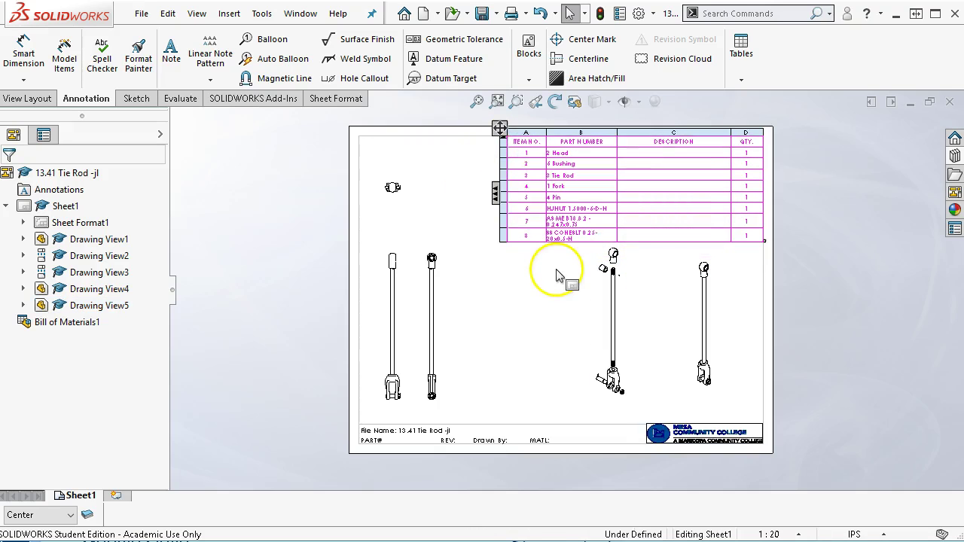
- Assign the bill of materials table to the Dims layer
{"action": "left_click", "coordinate": [499, 130]}
{"action": "left_click_drag", "start_coordinate": [161, 290], "coordinate": [150, 455]}
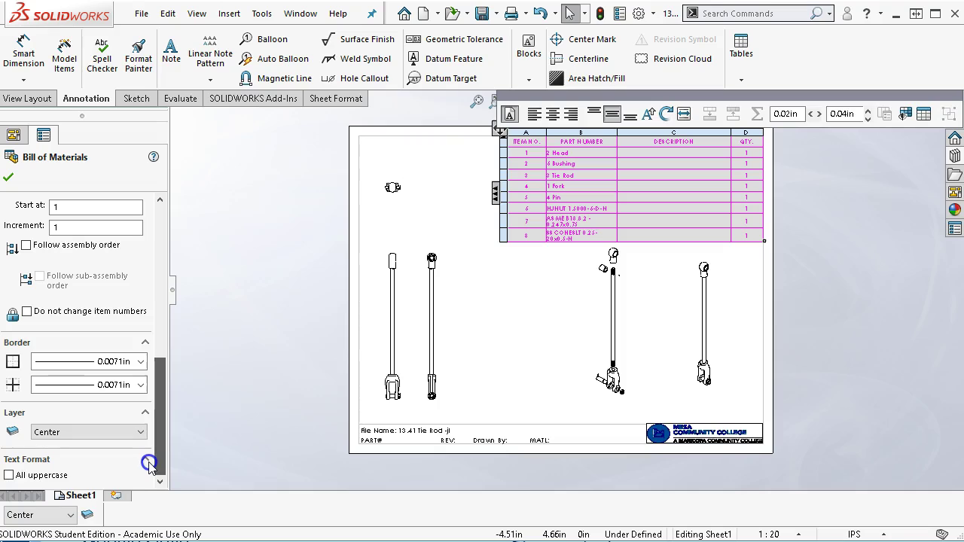
{"action": "left_click", "coordinate": [135, 432]}
{"action": "left_click", "coordinate": [74, 457]}
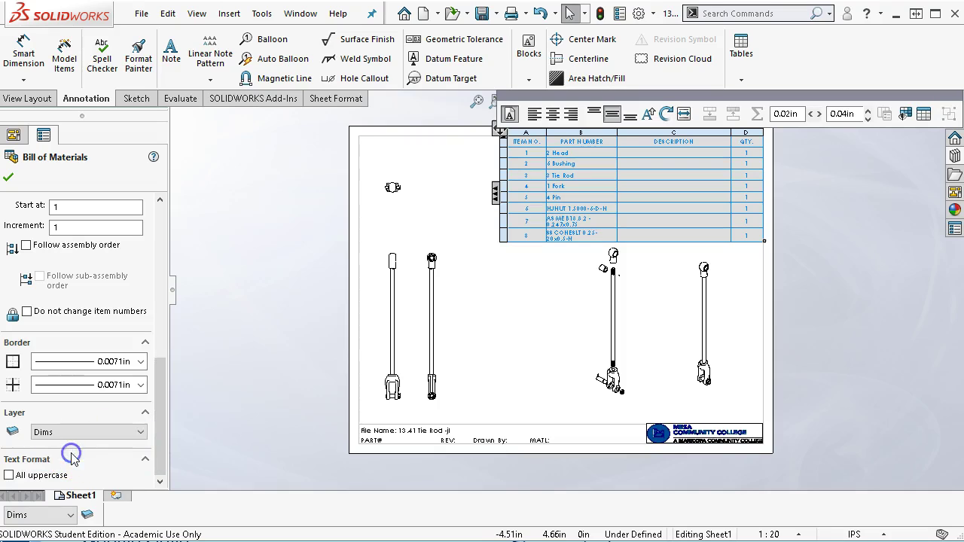
{"action": "left_click", "coordinate": [9, 179]}
- Delete the DESCRIPTION column from the bill of materials table
{"action": "scroll", "coordinate": [645, 192], "scroll_direction": "down", "scroll_amount": 2}
{"action": "scroll", "coordinate": [645, 107], "scroll_direction": "down", "scroll_amount": 1}
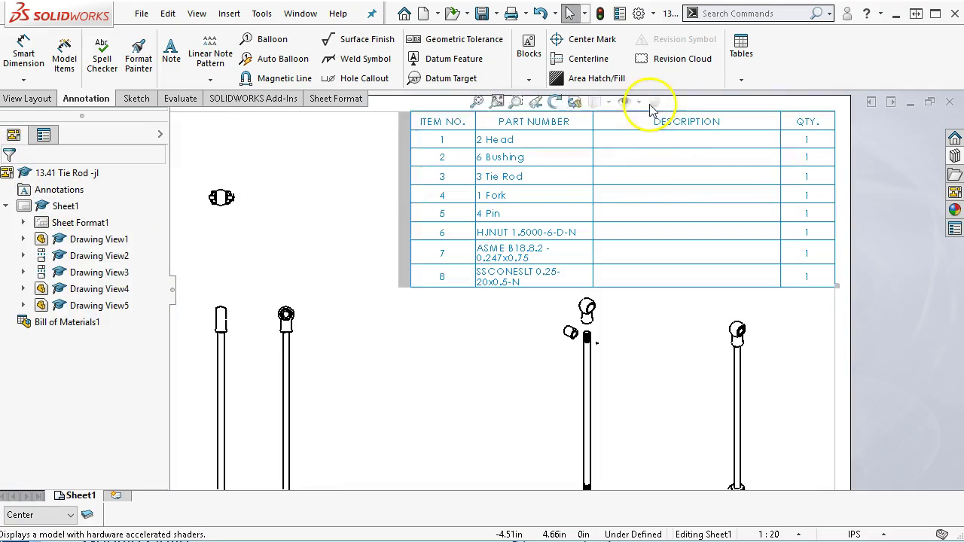
{"action": "scroll", "coordinate": [673, 183], "scroll_direction": "up", "scroll_amount": 3}
{"action": "scroll", "coordinate": [673, 187], "scroll_direction": "down", "scroll_amount": 1}
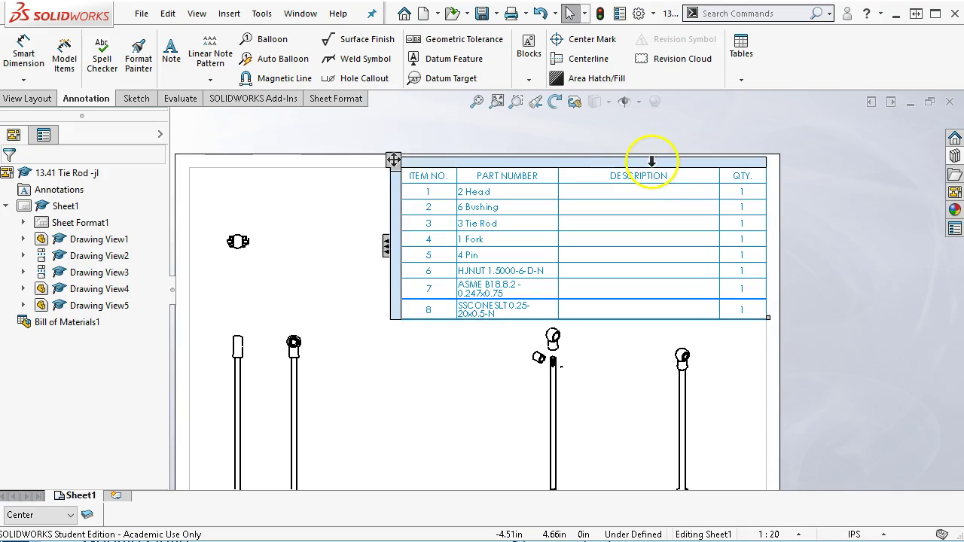
{"action": "right_click", "coordinate": [641, 163]}
{"action": "mouse_move", "coordinate": [702, 272]}
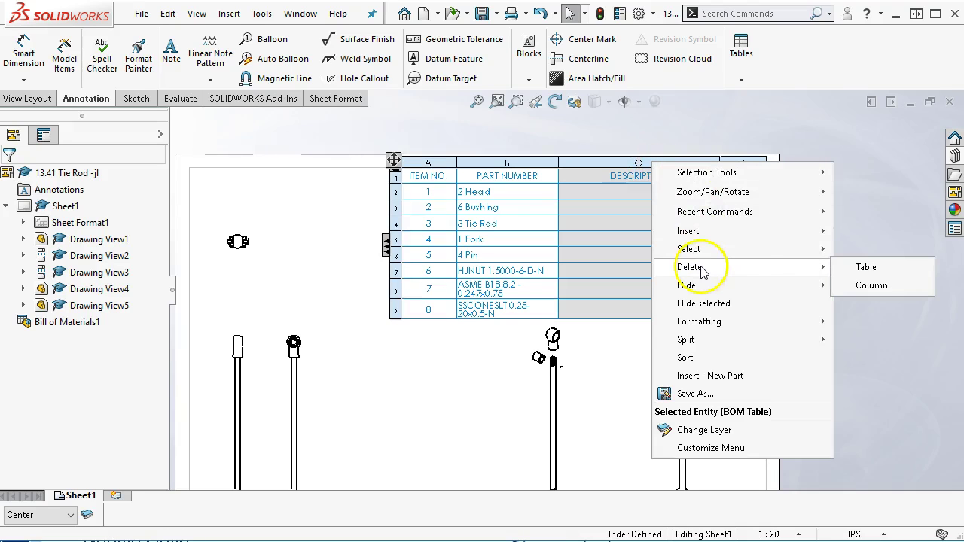
{"action": "left_click", "coordinate": [825, 286]}
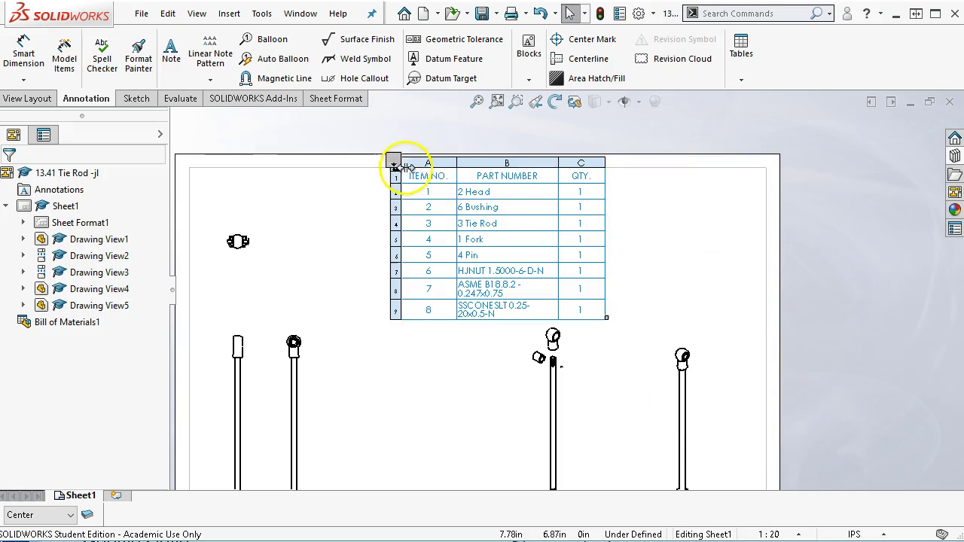
- Align the bill of materials table with the sheet border's upper right corner and shift the exploded view to the left
{"action": "left_click", "coordinate": [394, 160]}
{"action": "left_click_drag", "start_coordinate": [394, 160], "coordinate": [479, 161]}
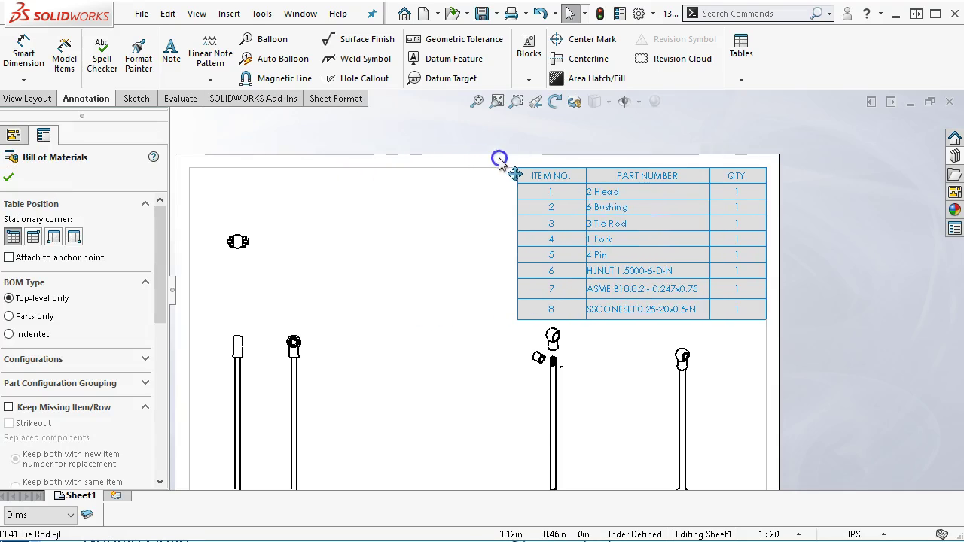
{"action": "left_click", "coordinate": [499, 161]}
{"action": "mouse_move", "coordinate": [578, 426]}
{"action": "left_mouse_down"}
{"action": "mouse_move", "coordinate": [509, 410]}
{"action": "mouse_move", "coordinate": [479, 417]}
{"action": "left_mouse_up"}
{"action": "left_click_drag", "start_coordinate": [659, 435], "coordinate": [656, 434]}
- Auto-balloon the exploded view with the balloons laid out in a single column along its left side
{"action": "scroll", "coordinate": [631, 427], "scroll_direction": "up", "scroll_amount": 4}
{"action": "scroll", "coordinate": [623, 427], "scroll_direction": "down", "scroll_amount": 1}
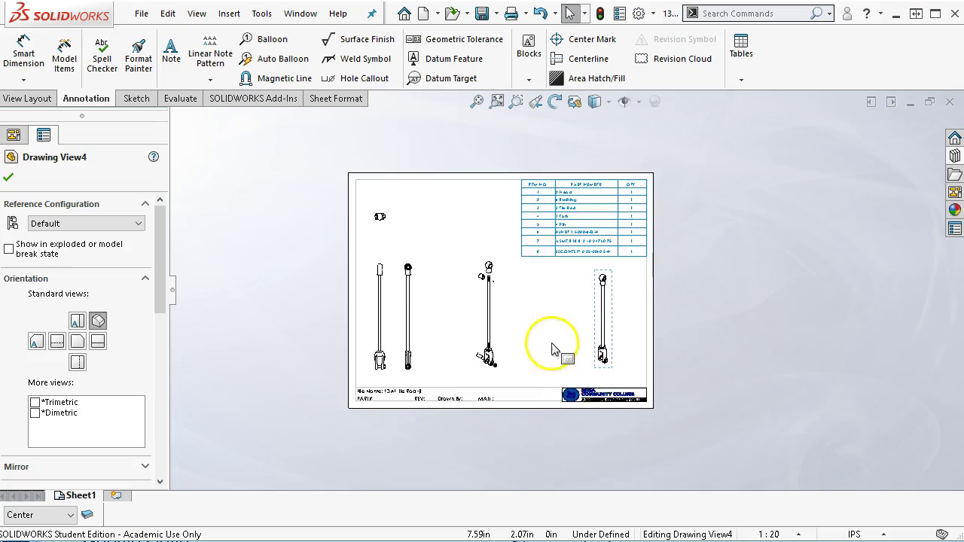
{"action": "scroll", "coordinate": [552, 349], "scroll_direction": "down", "scroll_amount": 2}
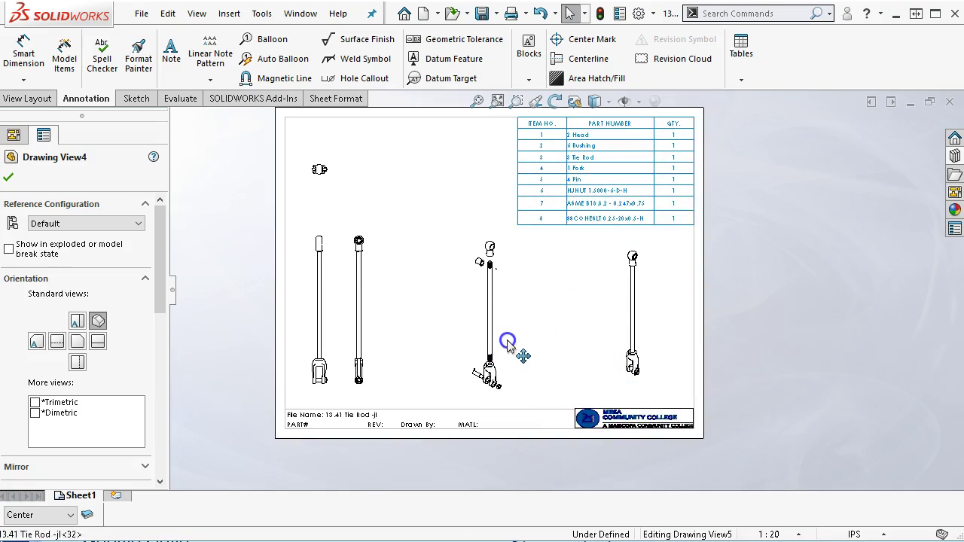
{"action": "left_click", "coordinate": [507, 343]}
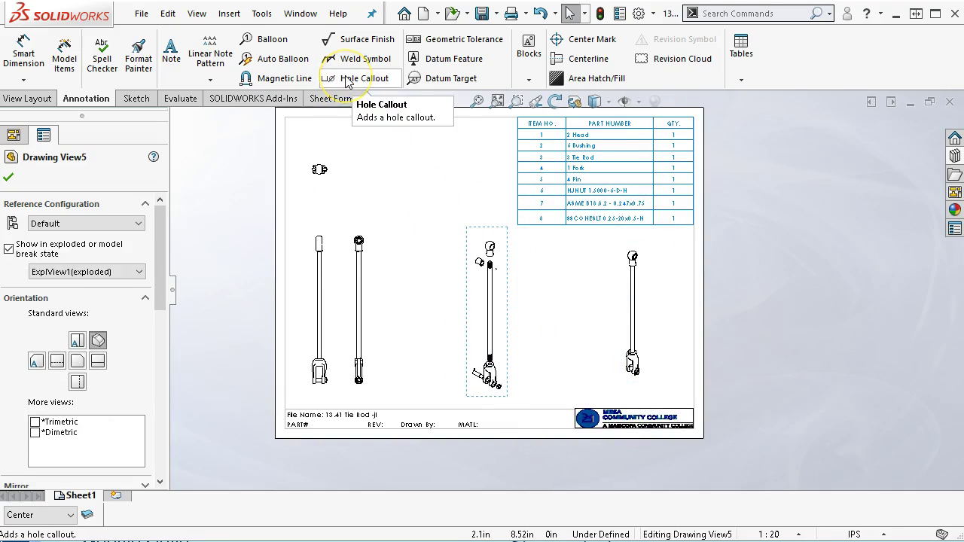
{"action": "left_click", "coordinate": [283, 59]}
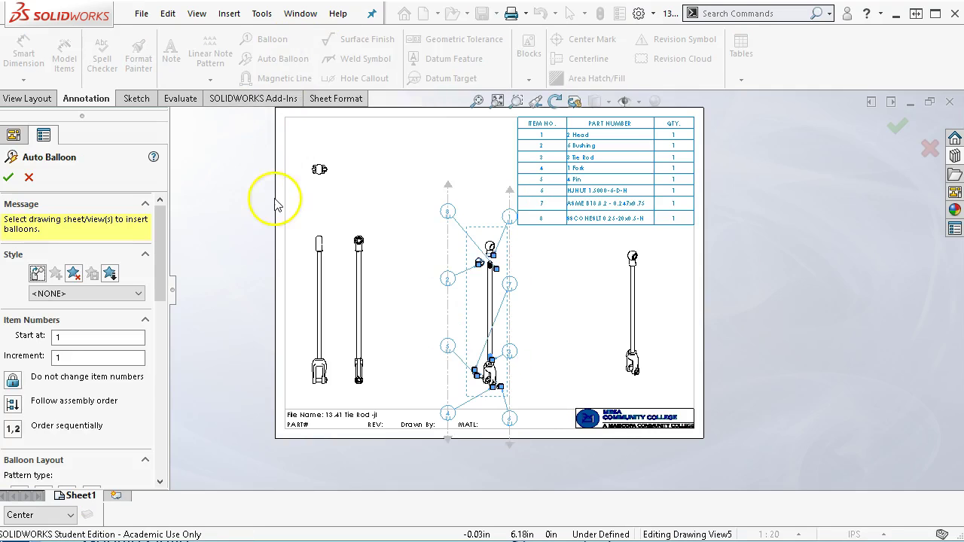
{"action": "left_click_drag", "start_coordinate": [160, 270], "coordinate": [155, 334]}
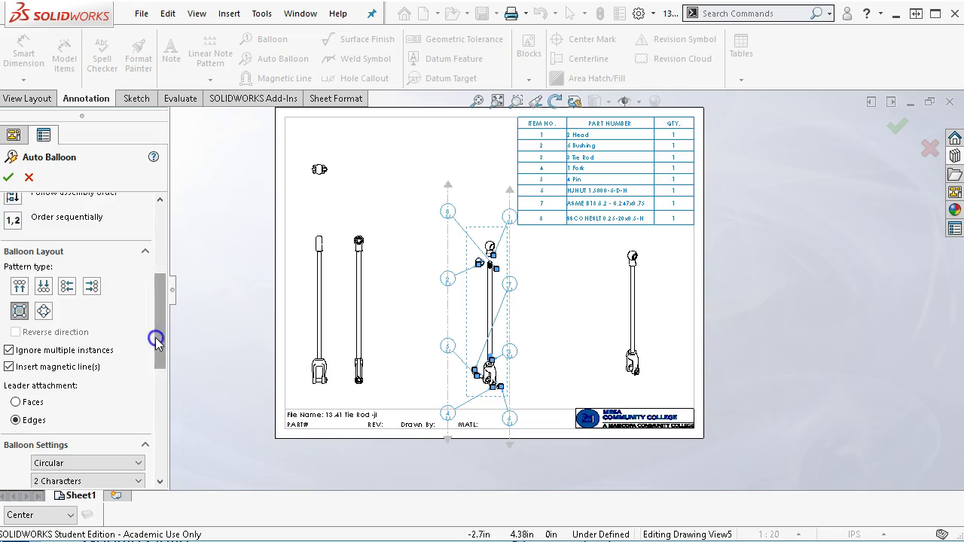
{"action": "left_click", "coordinate": [68, 290]}
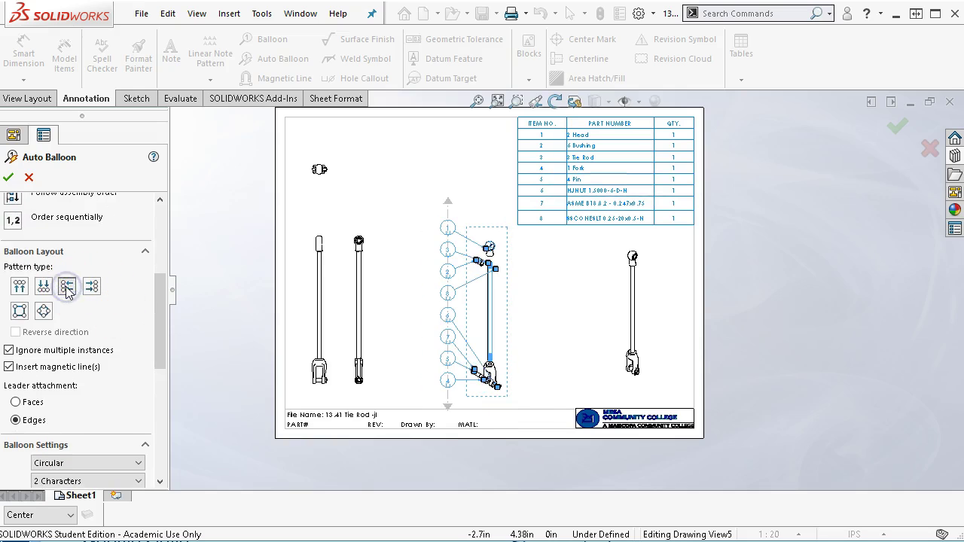
{"action": "left_click", "coordinate": [10, 179]}
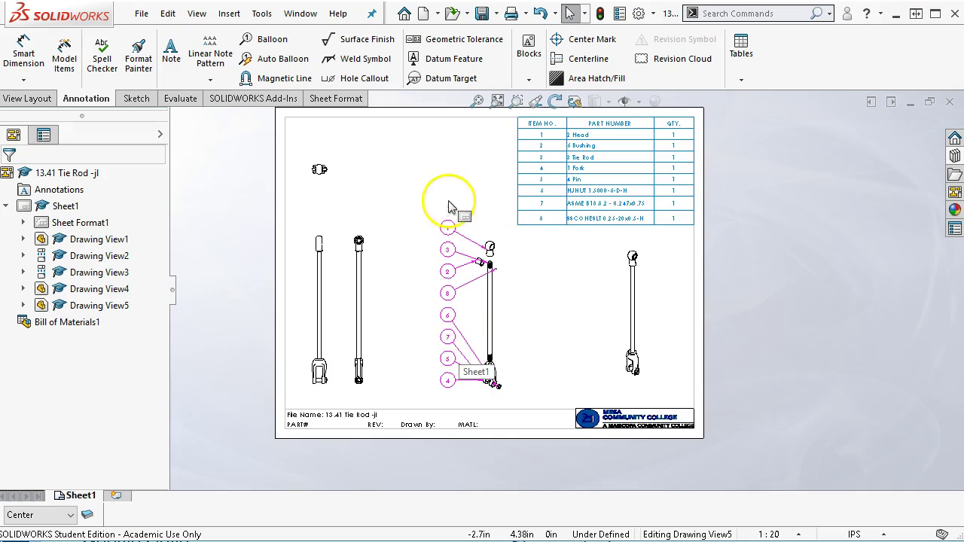
- Assign all the balloons of the exploded view to the Dims layer
{"action": "left_click_drag", "start_coordinate": [463, 192], "coordinate": [428, 396]}
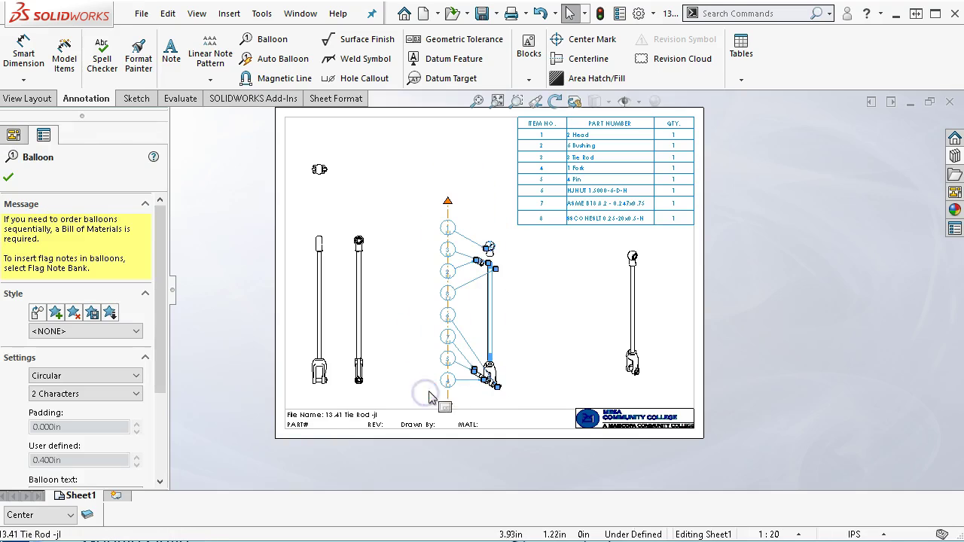
{"action": "left_click_drag", "start_coordinate": [162, 384], "coordinate": [157, 478]}
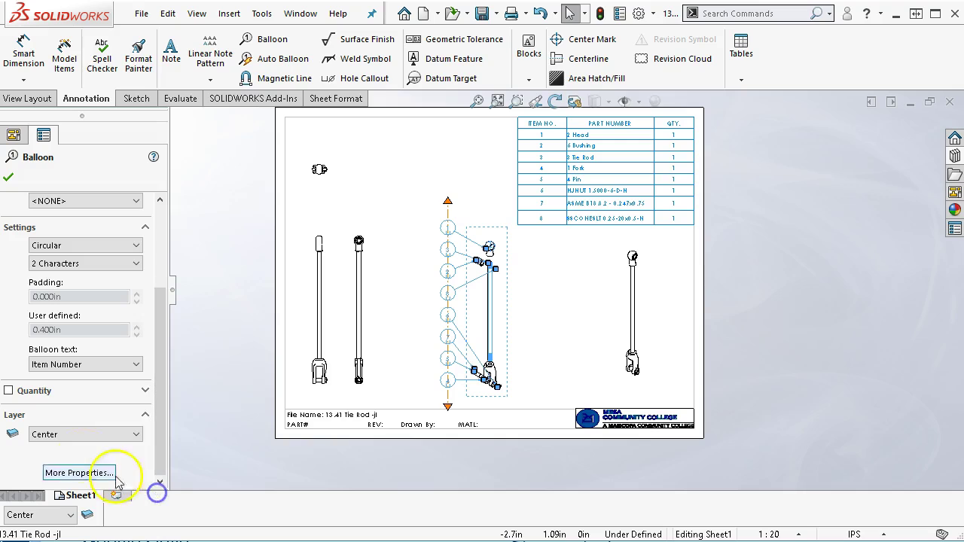
{"action": "left_click", "coordinate": [83, 435]}
{"action": "left_click", "coordinate": [60, 457]}
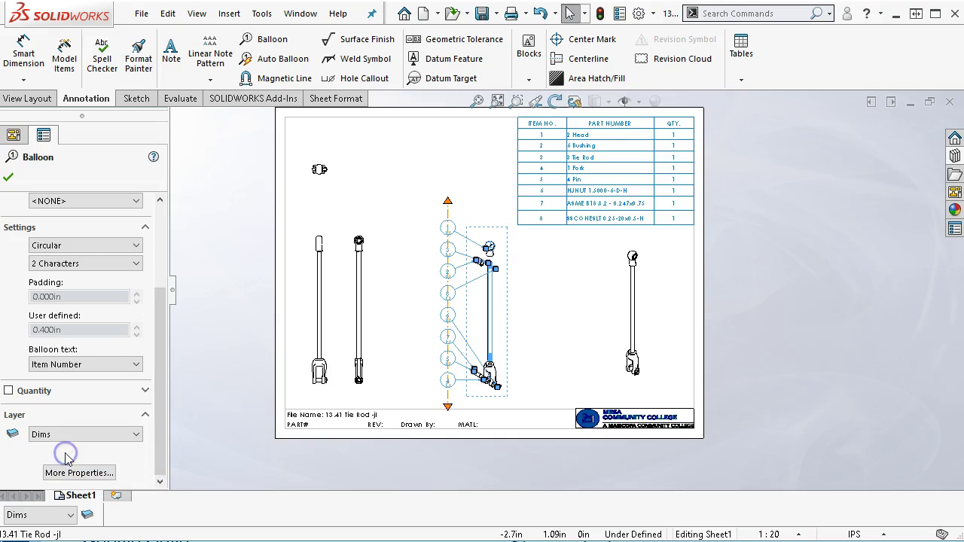
{"action": "left_click", "coordinate": [9, 178]}
{"action": "left_click", "coordinate": [70, 515]}
{"action": "left_click", "coordinate": [34, 541]}
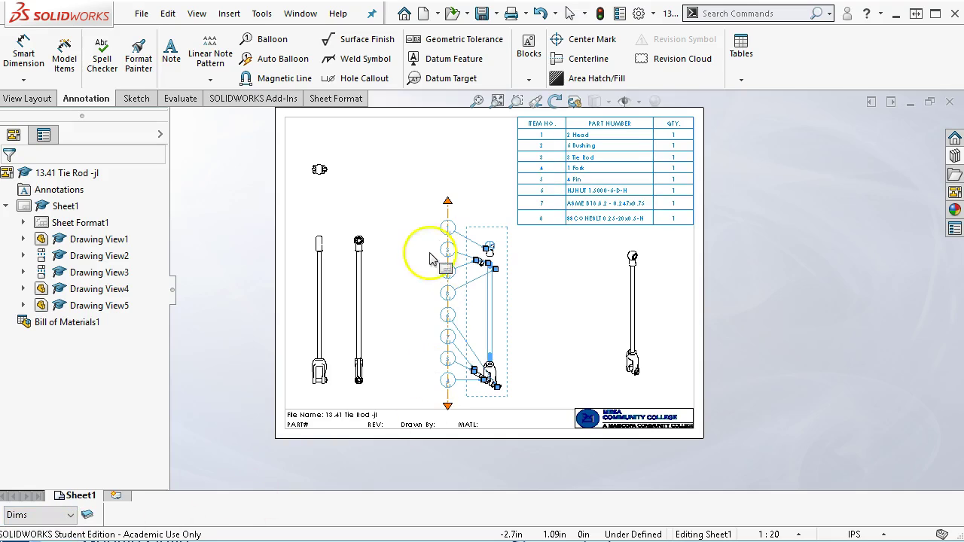
- Move the exploded view with its balloons slightly up on the sheet
{"action": "left_click", "coordinate": [412, 235]}
{"action": "left_click_drag", "start_coordinate": [508, 279], "coordinate": [502, 255]}
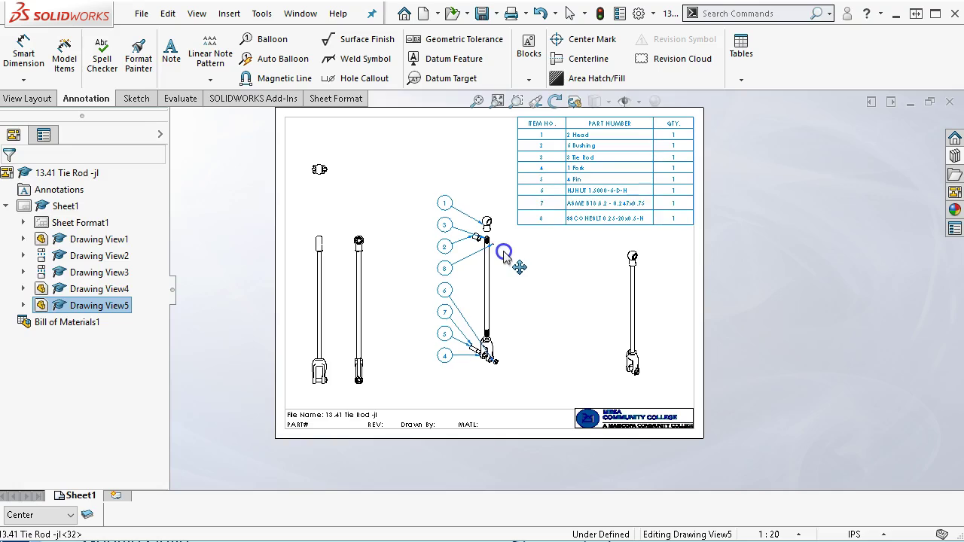
{"action": "left_click", "coordinate": [529, 308]}
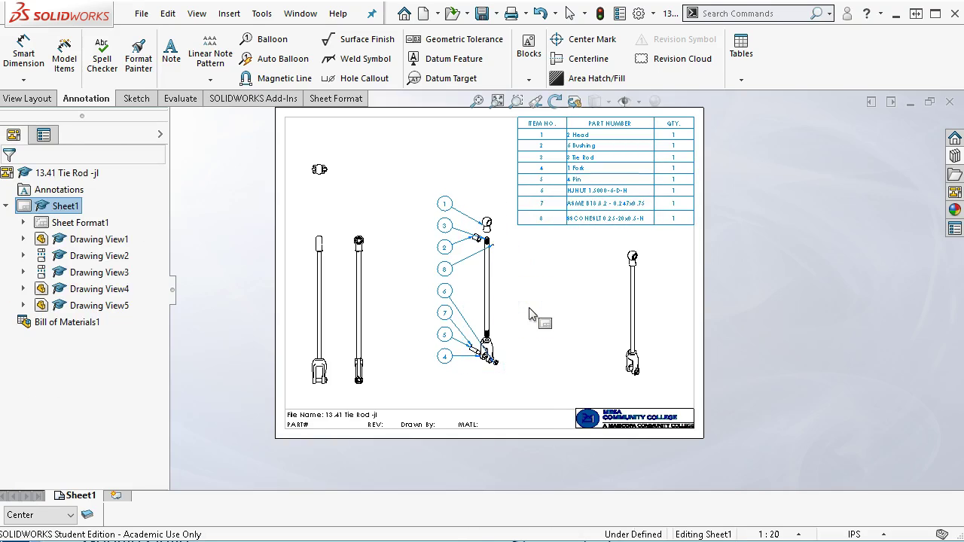
- Save the drawing as 13.41 Tie Rod -jl.SLDDRW in the 1341 folder
{"action": "left_click", "coordinate": [481, 13]}
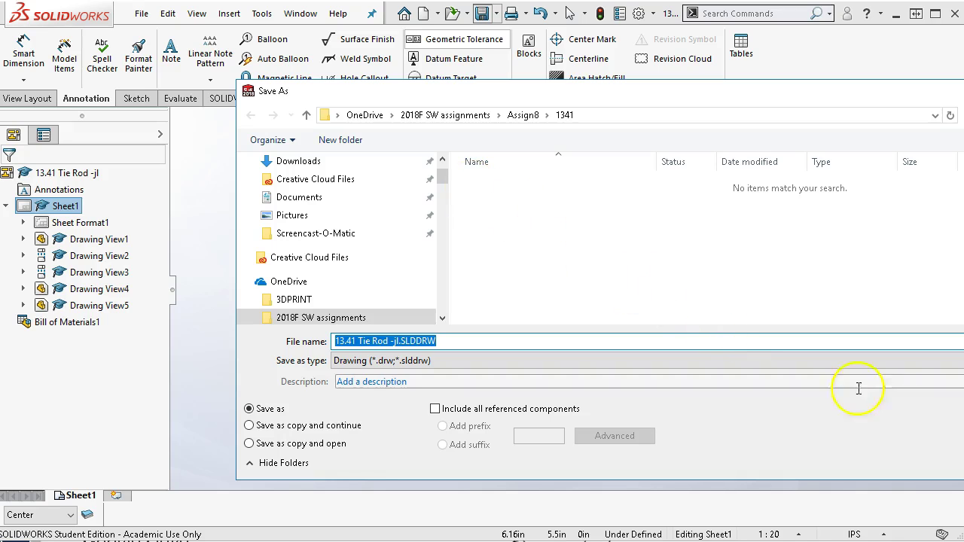
- Save the drawing as 13.41 Tie Rod -jl.SLDDRW in the 1341 folder and close the open 4 Pin part document
{"action": "left_click", "coordinate": [959, 446]}
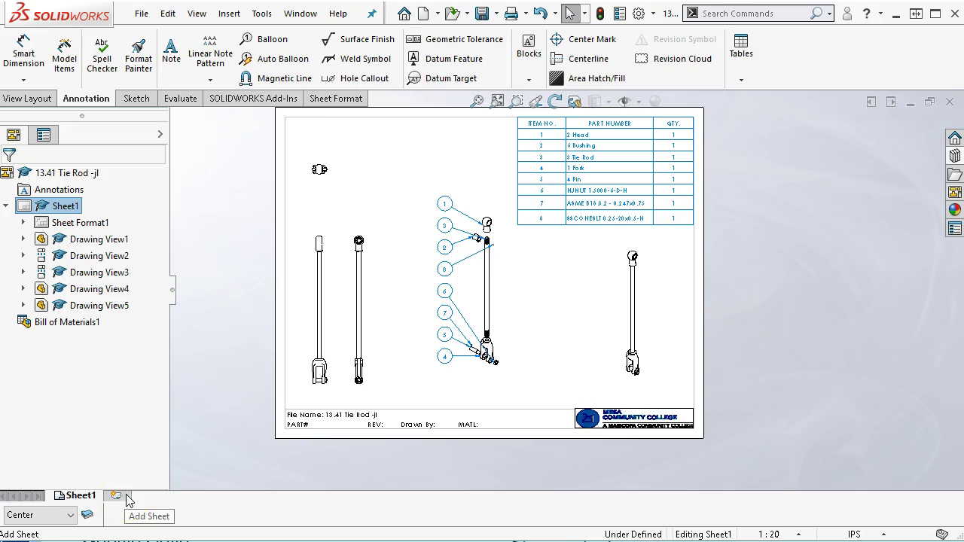
{"action": "left_click", "coordinate": [300, 13]}
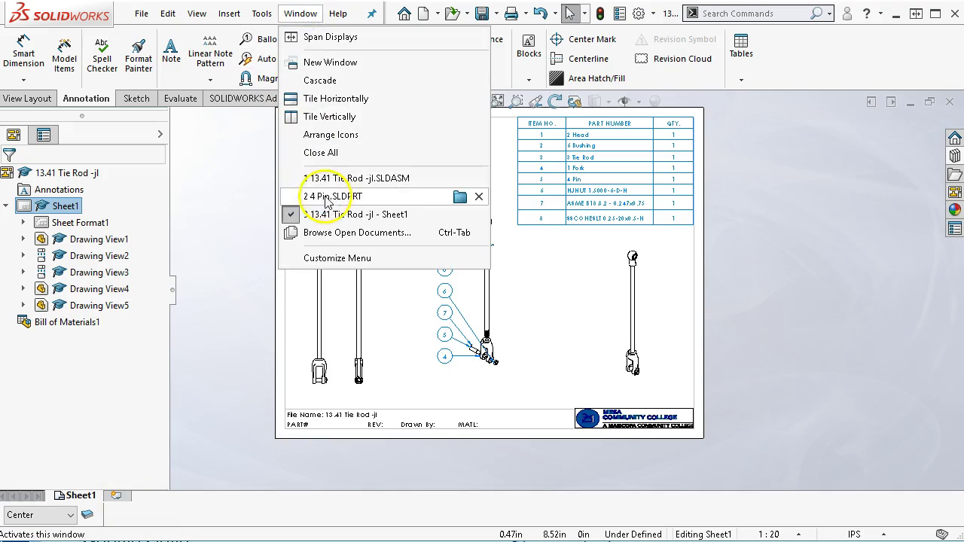
{"action": "left_click", "coordinate": [479, 197]}
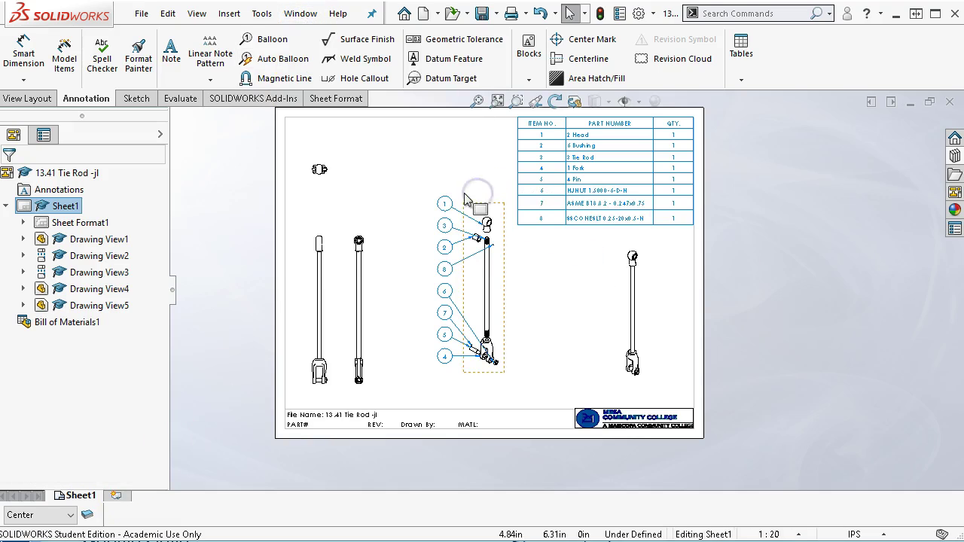
- Add a second drawing sheet and tile the drawing and assembly windows vertically
{"action": "left_click", "coordinate": [116, 495]}
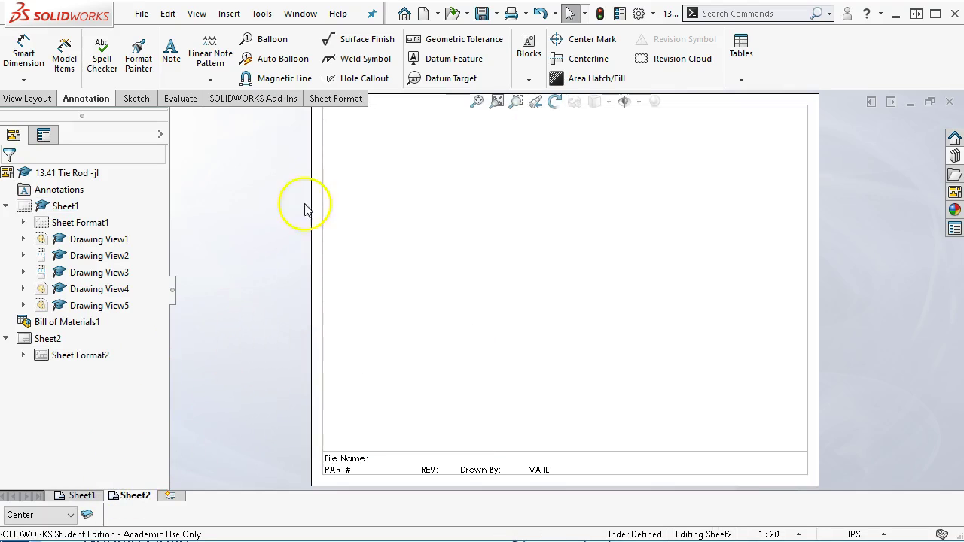
{"action": "left_click", "coordinate": [300, 13]}
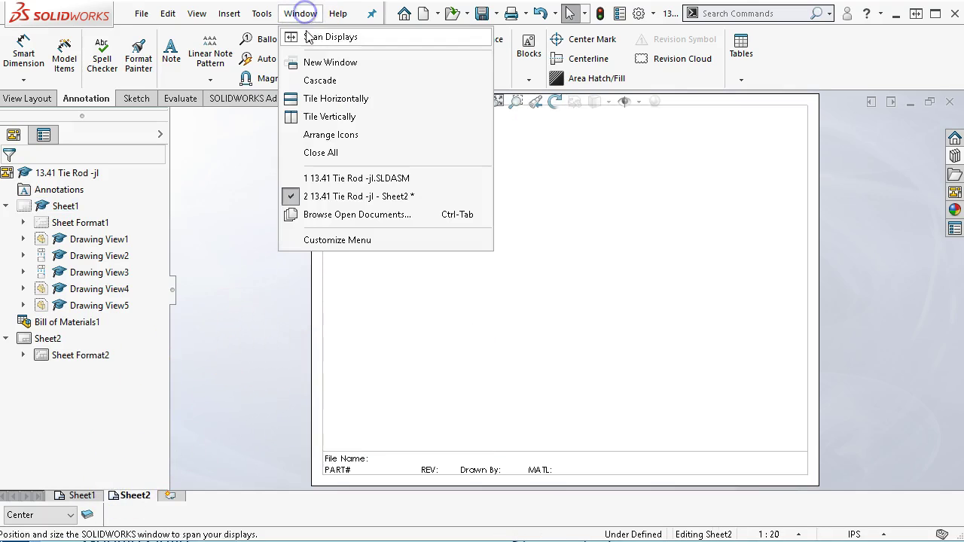
{"action": "left_click", "coordinate": [334, 113]}
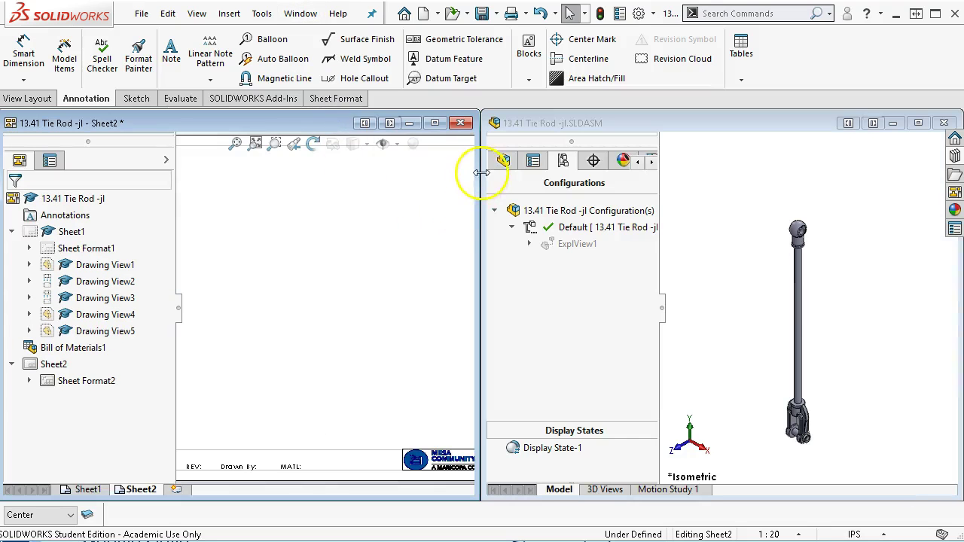
- Place front, top, right and isometric views of the 2 Head component from the assembly on Sheet2
{"action": "left_click", "coordinate": [503, 160]}
{"action": "left_click_drag", "start_coordinate": [561, 298], "coordinate": [290, 260]}
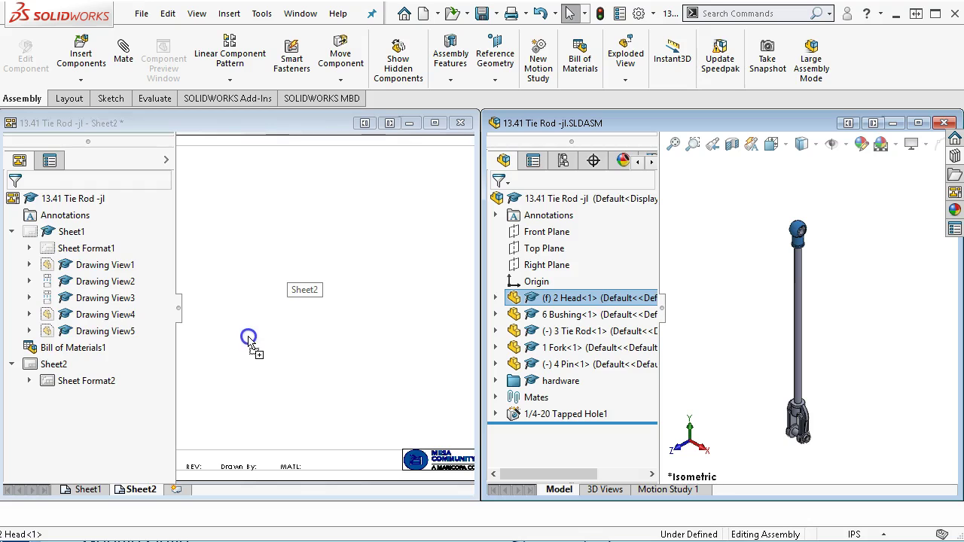
{"action": "left_click_drag", "start_coordinate": [248, 343], "coordinate": [243, 335]}
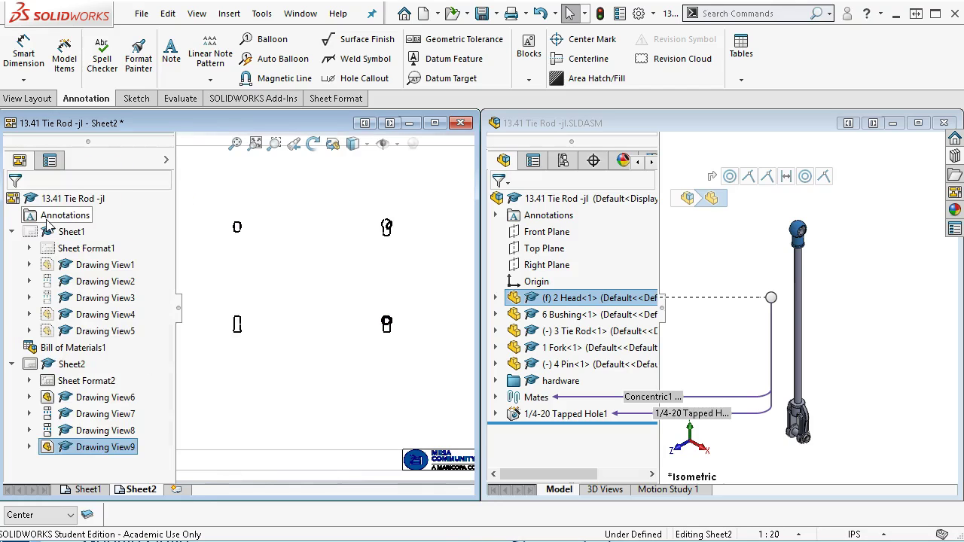
- Add a third sheet and place front, top, right and isometric views of the 6 Bushing component on it
{"action": "left_click", "coordinate": [176, 488]}
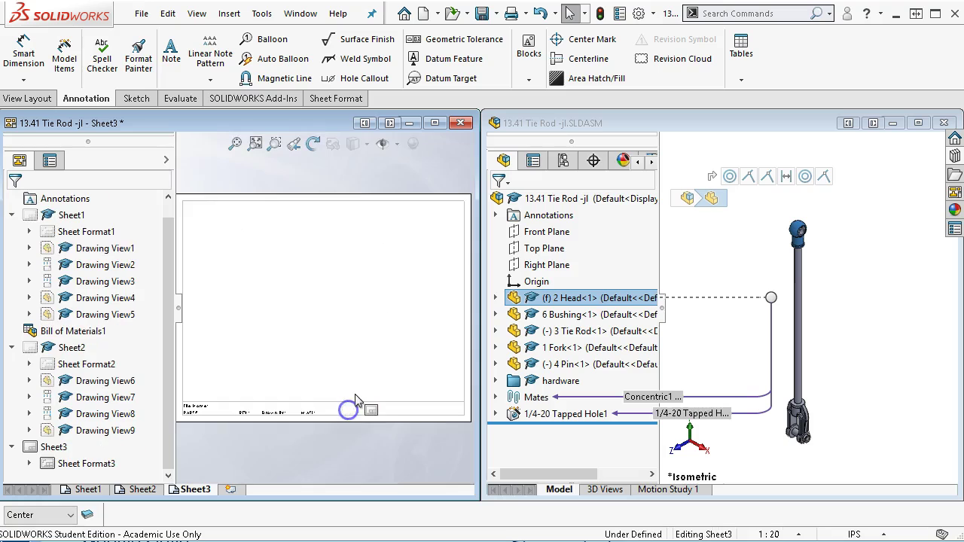
{"action": "left_click_drag", "start_coordinate": [585, 317], "coordinate": [454, 319]}
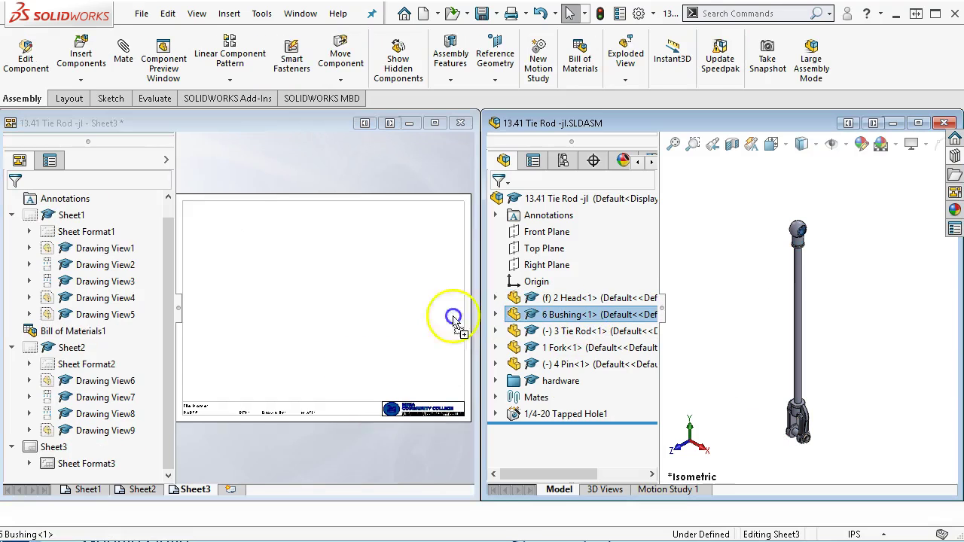
{"action": "left_click_drag", "start_coordinate": [298, 320], "coordinate": [296, 319]}
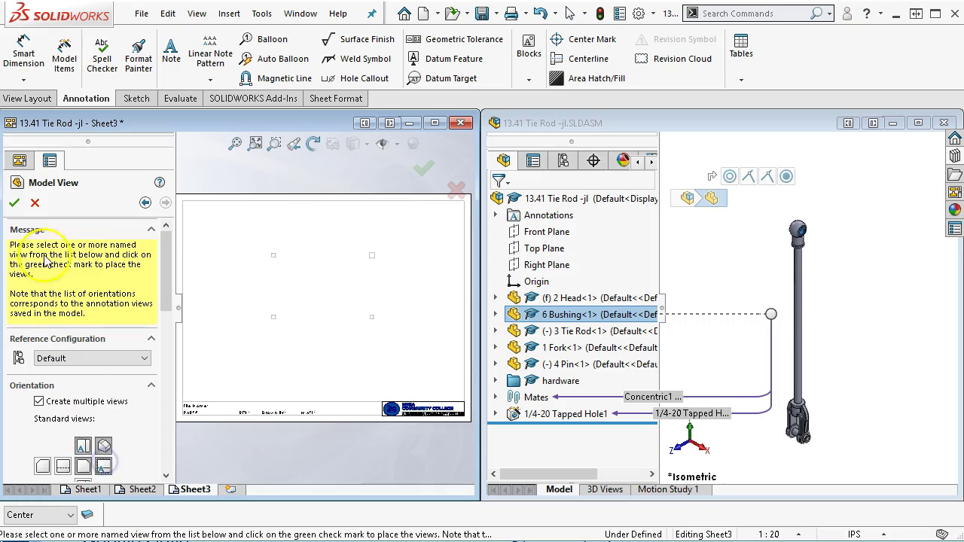
{"action": "left_click", "coordinate": [14, 202]}
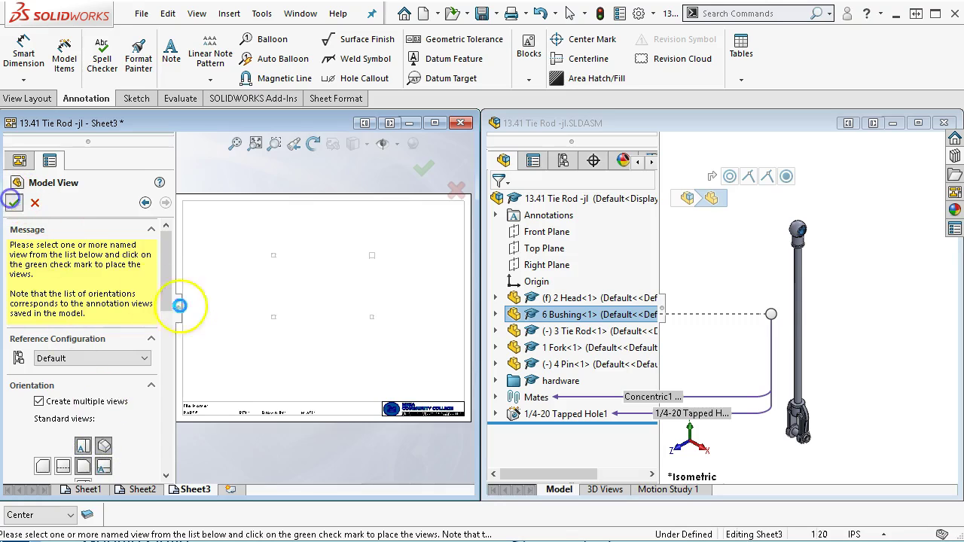
- Add a fourth sheet and place front, right and isometric views of the 3 Tie Rod component on it
{"action": "left_click", "coordinate": [231, 490]}
{"action": "left_click_drag", "start_coordinate": [557, 336], "coordinate": [280, 322]}
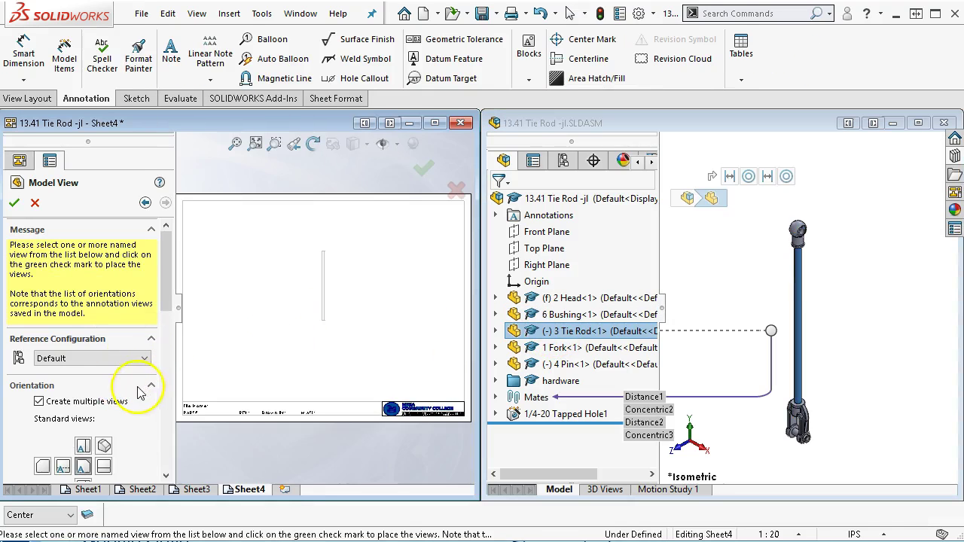
{"action": "left_click", "coordinate": [105, 446]}
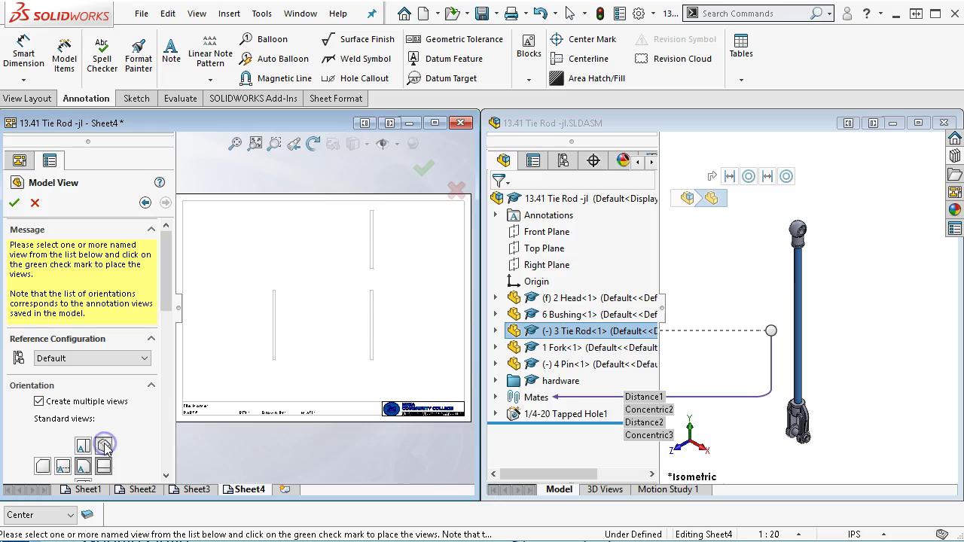
{"action": "left_click", "coordinate": [12, 203]}
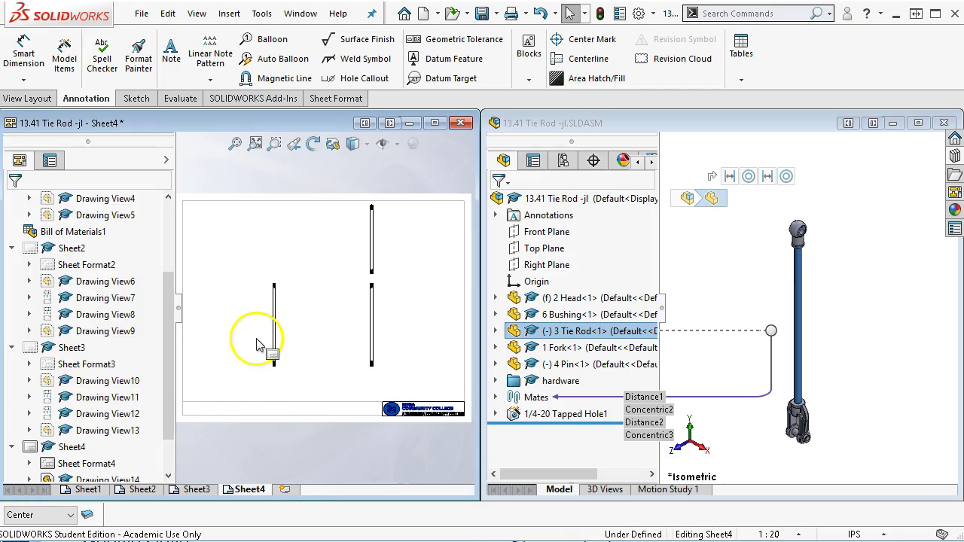
- Add a fifth sheet and place front, top, right and isometric views of the 1 Fork component on it
{"action": "left_click", "coordinate": [283, 489]}
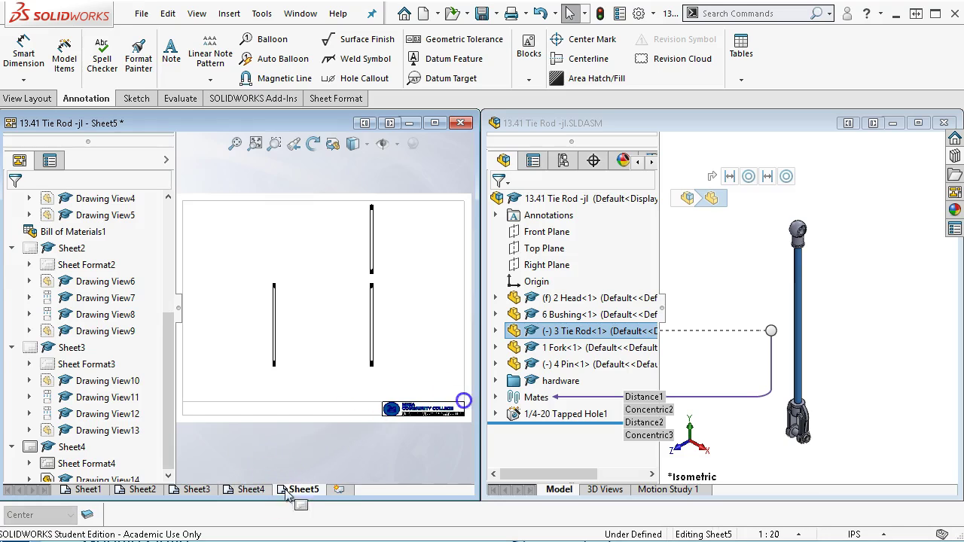
{"action": "left_click_drag", "start_coordinate": [554, 350], "coordinate": [254, 318]}
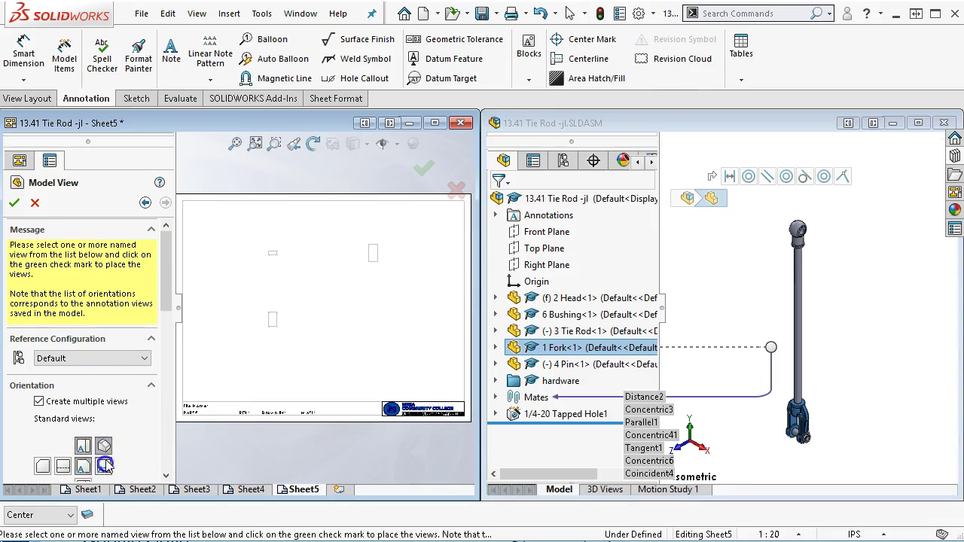
{"action": "left_click", "coordinate": [13, 203]}
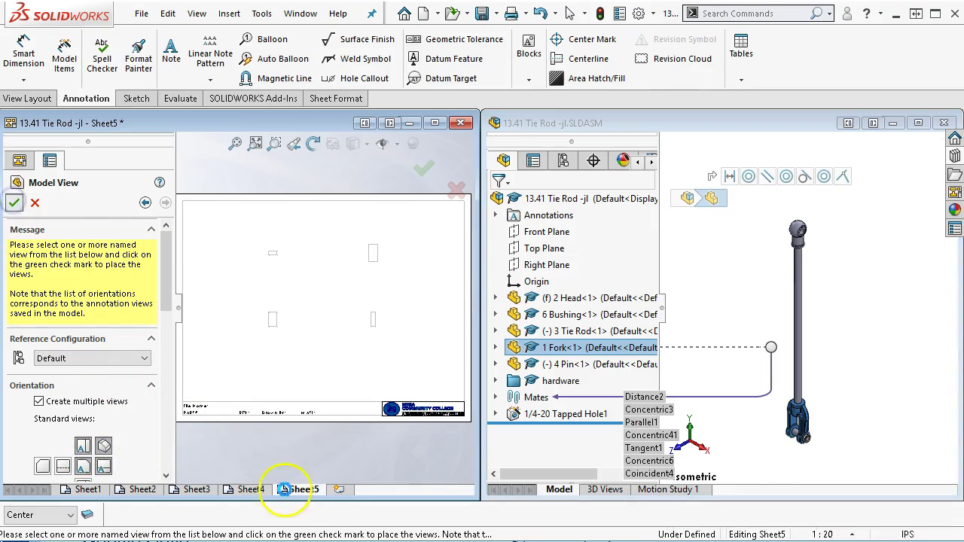
- Add a sixth sheet and place front, top, right and isometric views of the 4 Pin component on it
{"action": "left_click", "coordinate": [338, 489]}
{"action": "left_click_drag", "start_coordinate": [572, 364], "coordinate": [249, 331]}
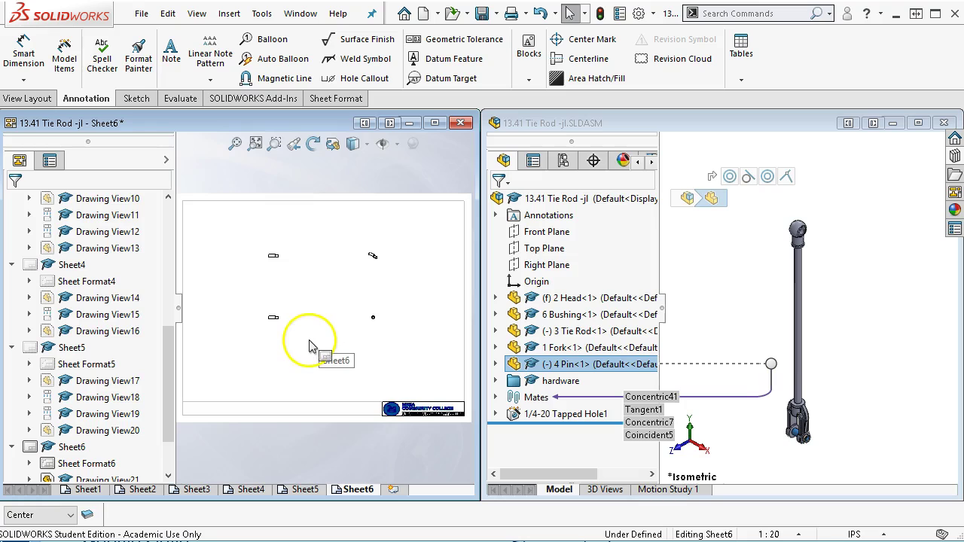
- Maximize the drawing window and set the scale of Sheet6 to 1:2
{"action": "left_click", "coordinate": [435, 123]}
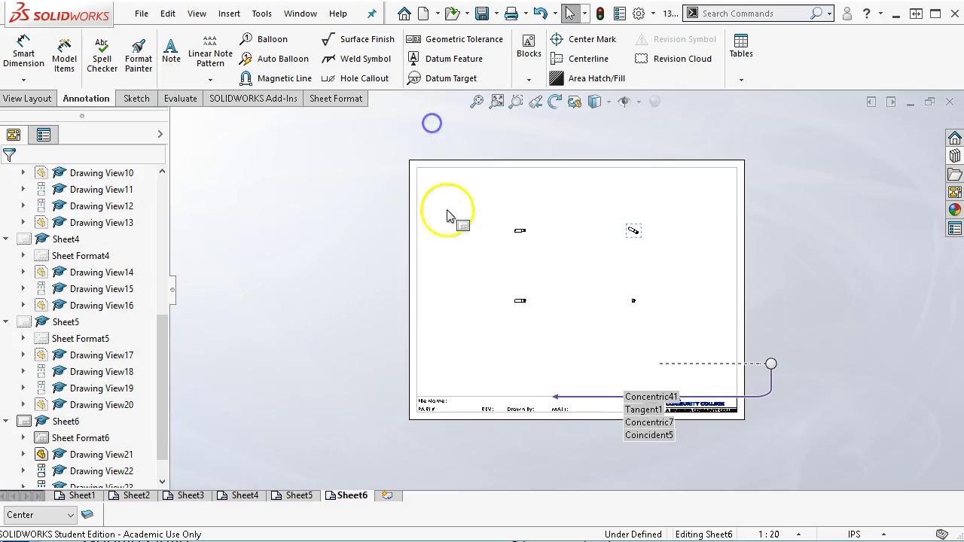
{"action": "left_click", "coordinate": [591, 345]}
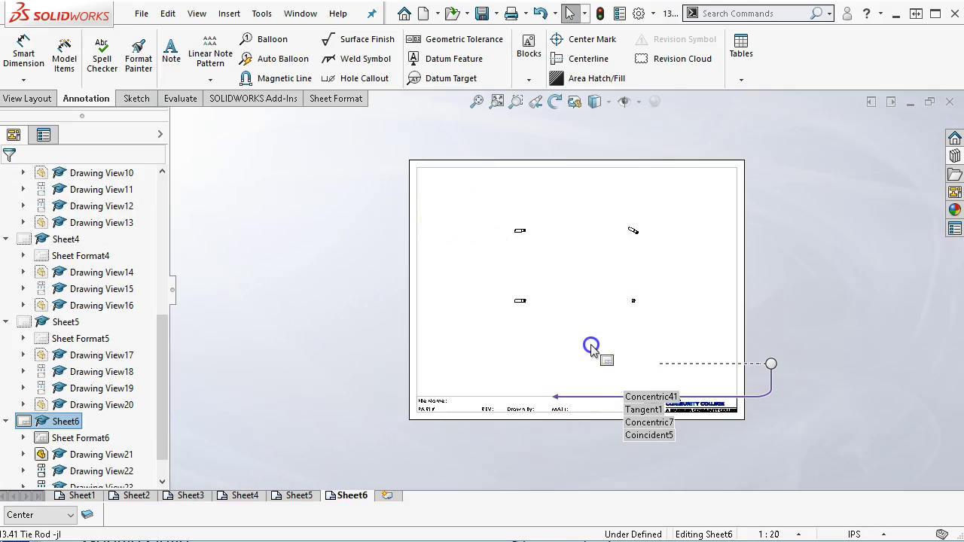
{"action": "left_click", "coordinate": [802, 533]}
{"action": "left_click", "coordinate": [753, 294]}
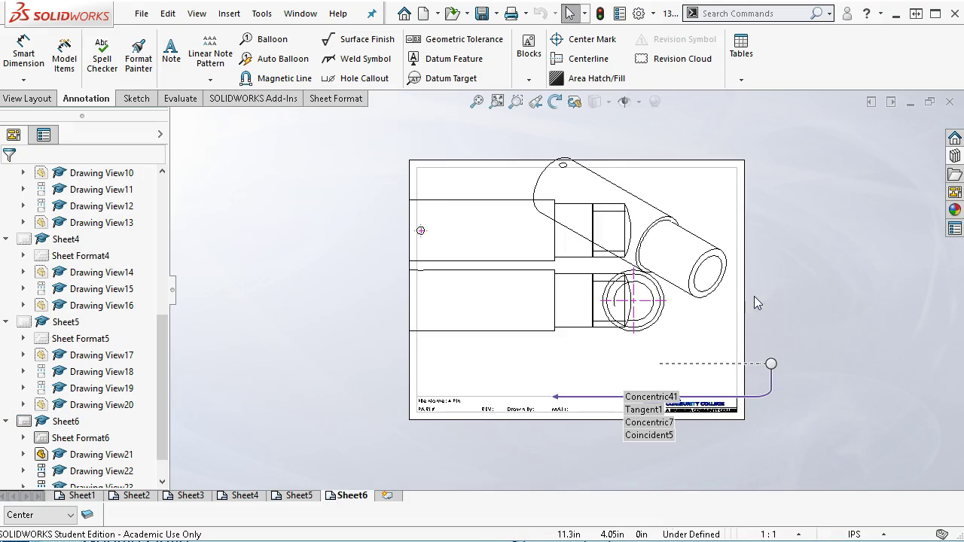
{"action": "left_click", "coordinate": [800, 534]}
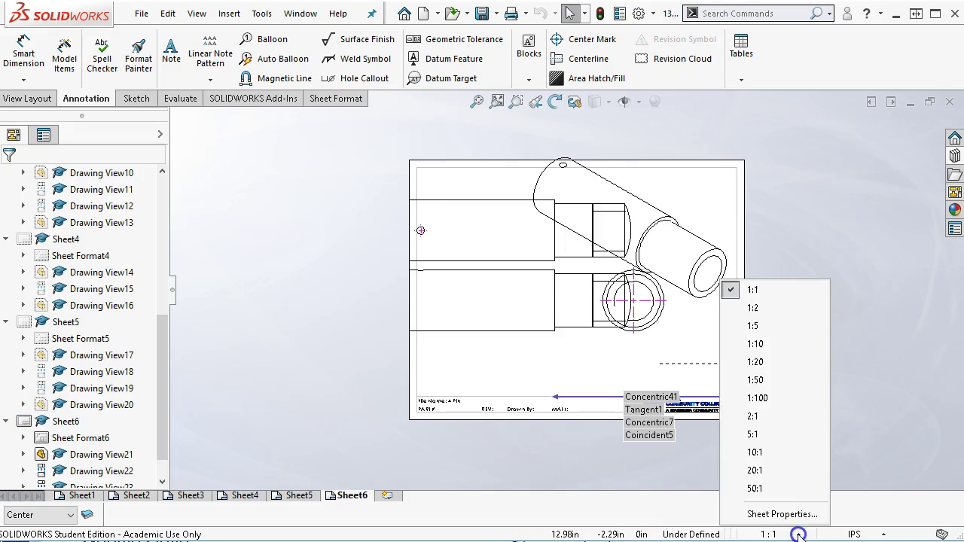
{"action": "left_click", "coordinate": [769, 311]}
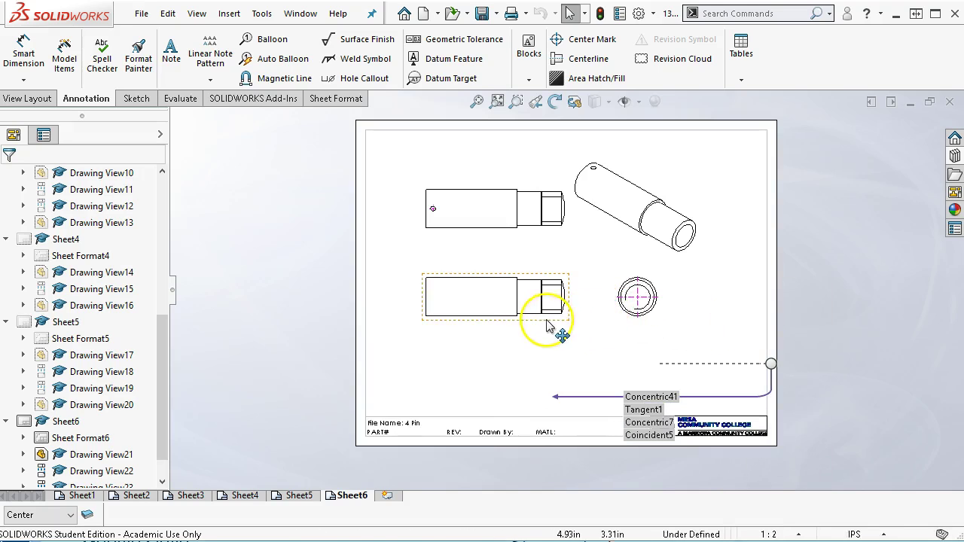
- Spread out the pin views on Sheet6, moving the front view down and the isometric view toward the sheet's upper-right corner
{"action": "left_click", "coordinate": [540, 343]}
{"action": "left_click_drag", "start_coordinate": [540, 343], "coordinate": [532, 362]}
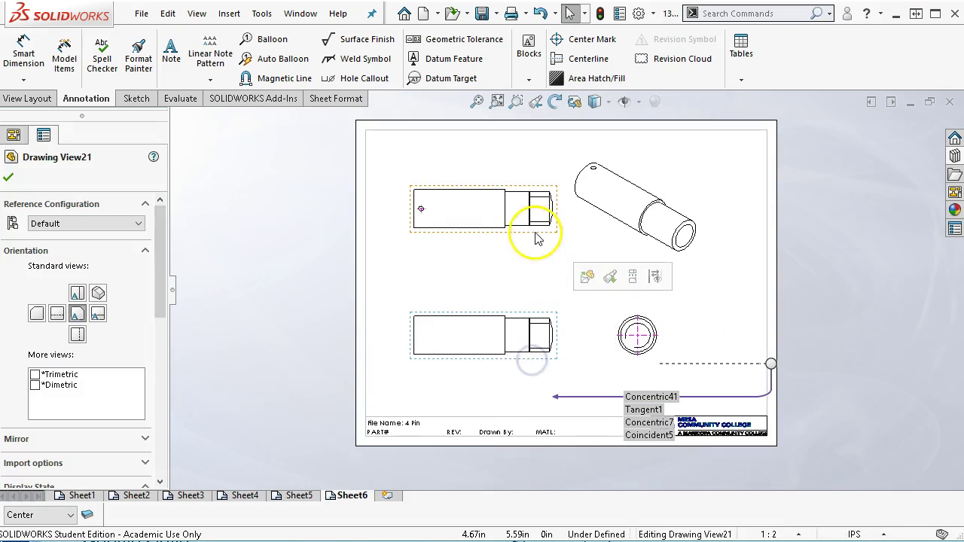
{"action": "left_click_drag", "start_coordinate": [525, 235], "coordinate": [525, 239]}
{"action": "left_click", "coordinate": [641, 262]}
{"action": "left_click_drag", "start_coordinate": [645, 265], "coordinate": [697, 256]}
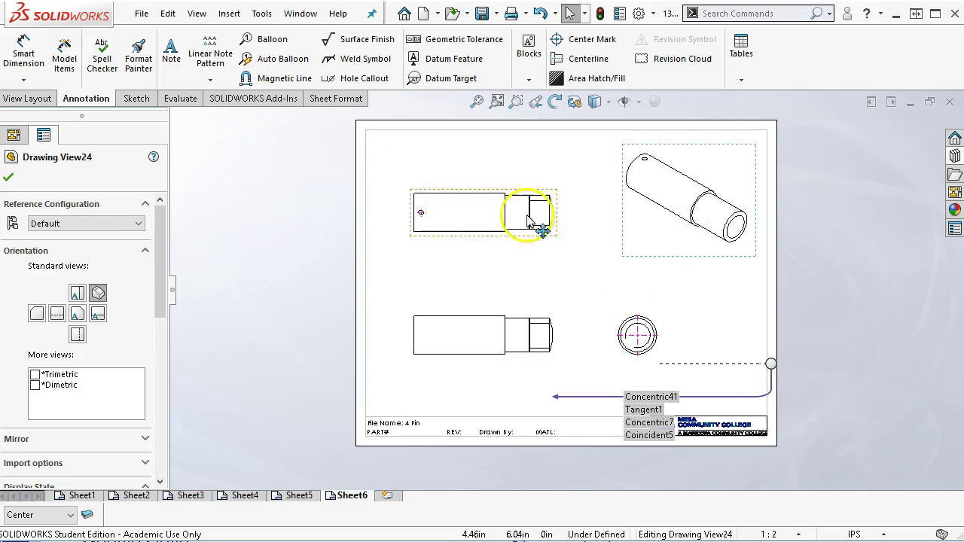
{"action": "left_click", "coordinate": [32, 53]}
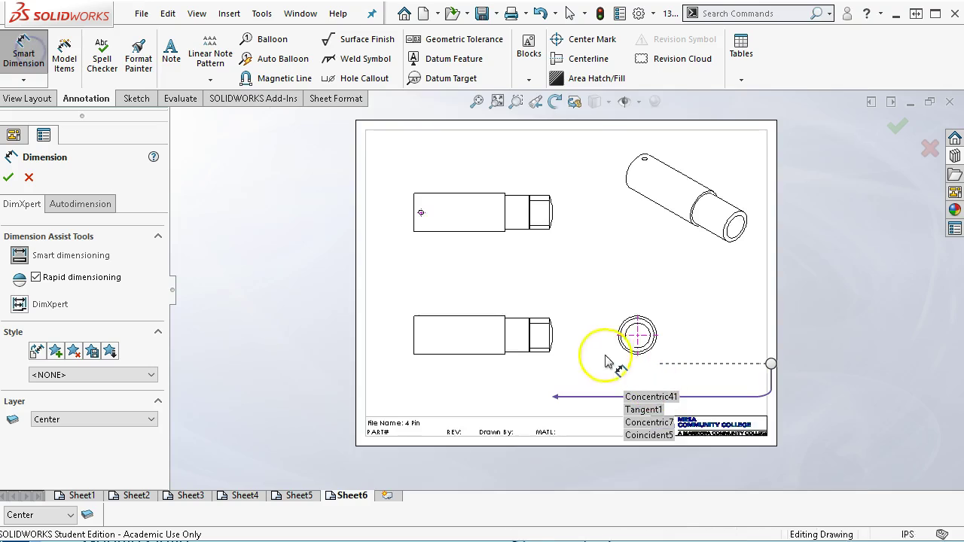
{"action": "scroll", "coordinate": [581, 348], "scroll_direction": "down", "scroll_amount": 2}
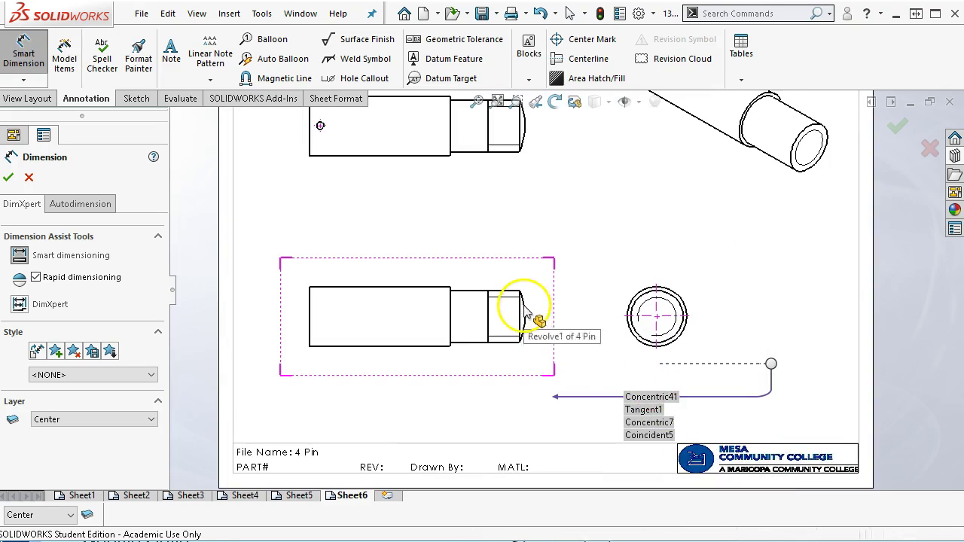
{"action": "left_click", "coordinate": [526, 314]}
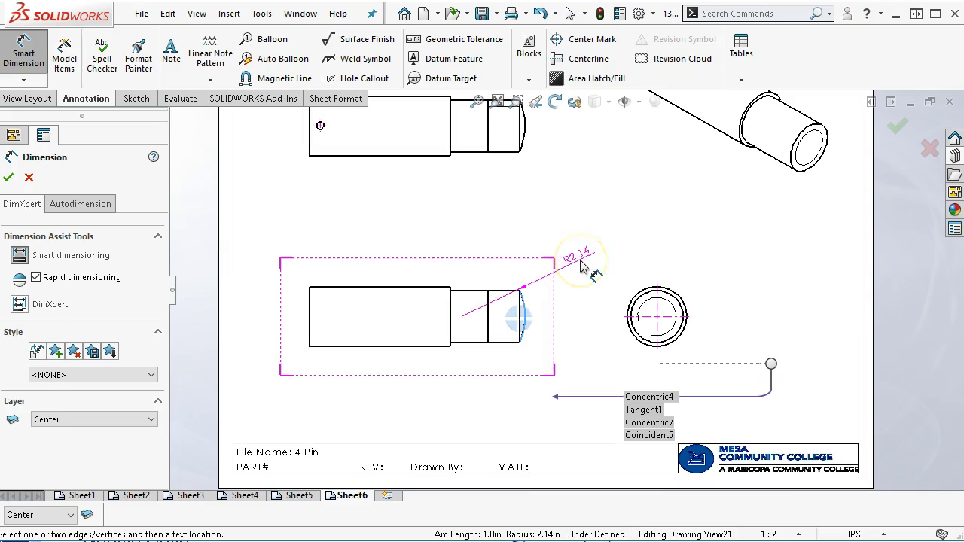
{"action": "key", "text": "Escape"}
{"action": "key", "text": "Escape"}
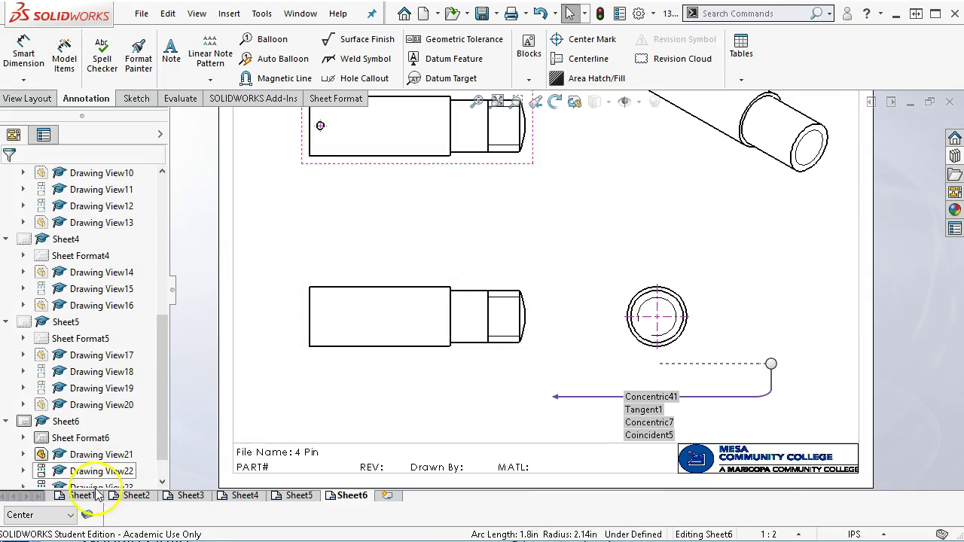
- Set the current layer to Dims and dimension the radius of the pin's rounded end in the front view
{"action": "left_click", "coordinate": [70, 515]}
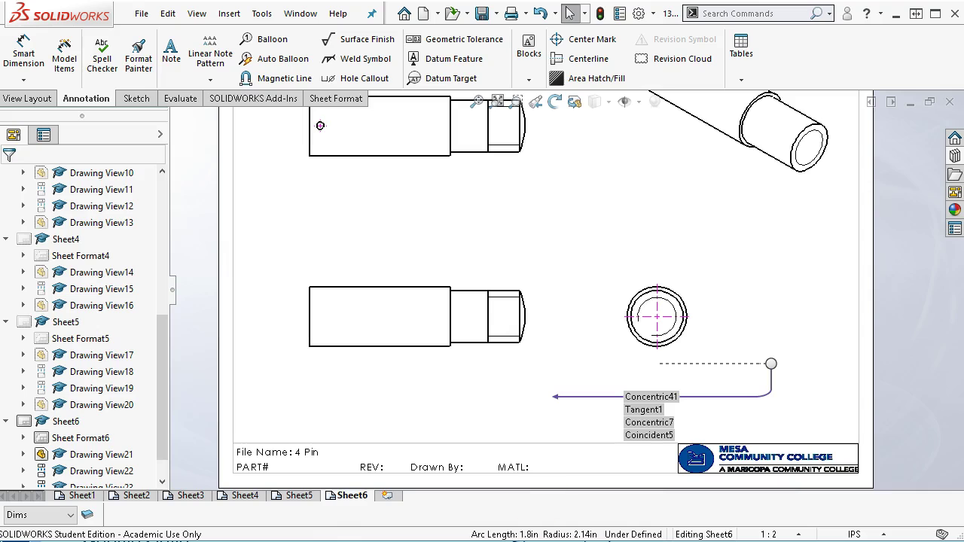
{"action": "left_click_drag", "start_coordinate": [617, 260], "coordinate": [508, 192]}
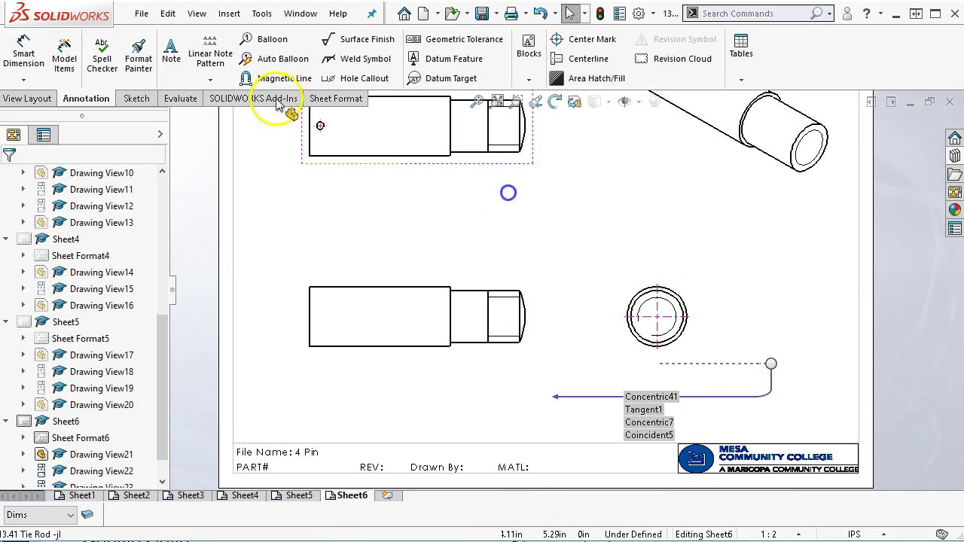
{"action": "left_click", "coordinate": [24, 57]}
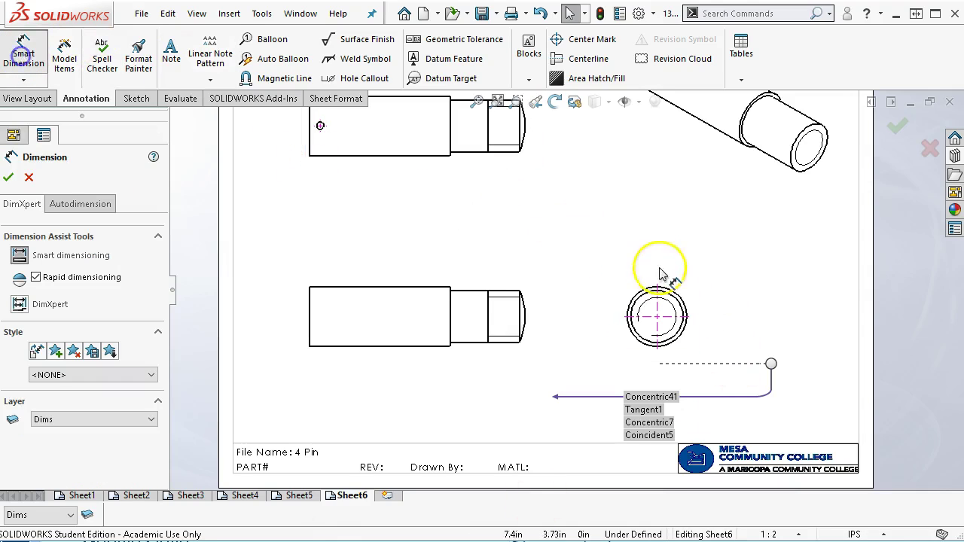
{"action": "left_click", "coordinate": [527, 316]}
{"action": "left_click", "coordinate": [589, 262]}
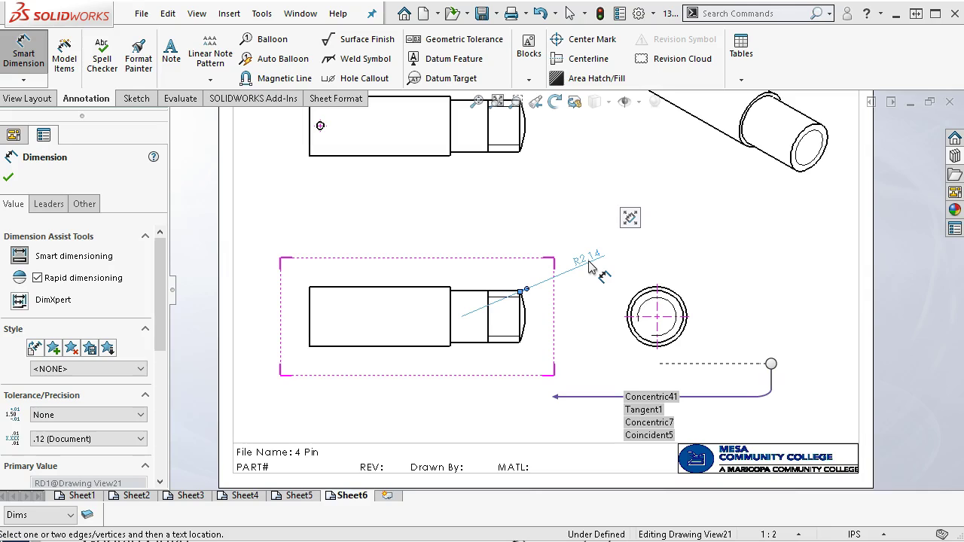
{"action": "scroll", "coordinate": [514, 336], "scroll_direction": "down", "scroll_amount": 3}
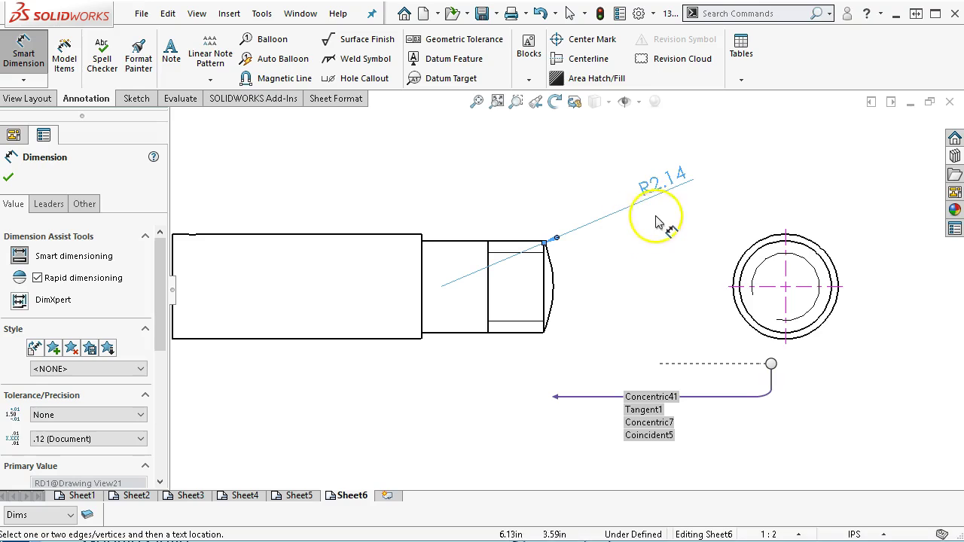
- Place the radius dimension of the pin's rounded end and enclose it in parentheses as a reference dimension
{"action": "left_click", "coordinate": [646, 185]}
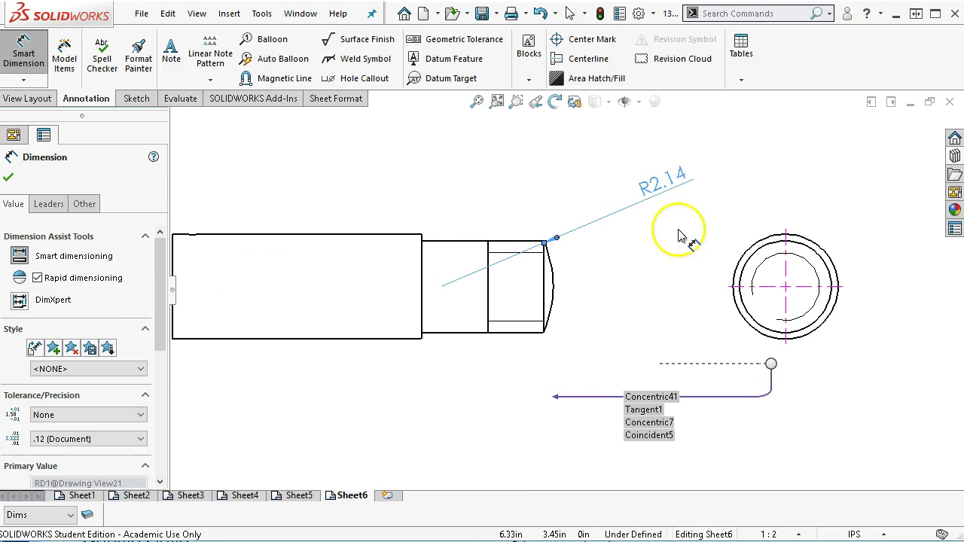
{"action": "left_click_drag", "start_coordinate": [155, 316], "coordinate": [151, 435]}
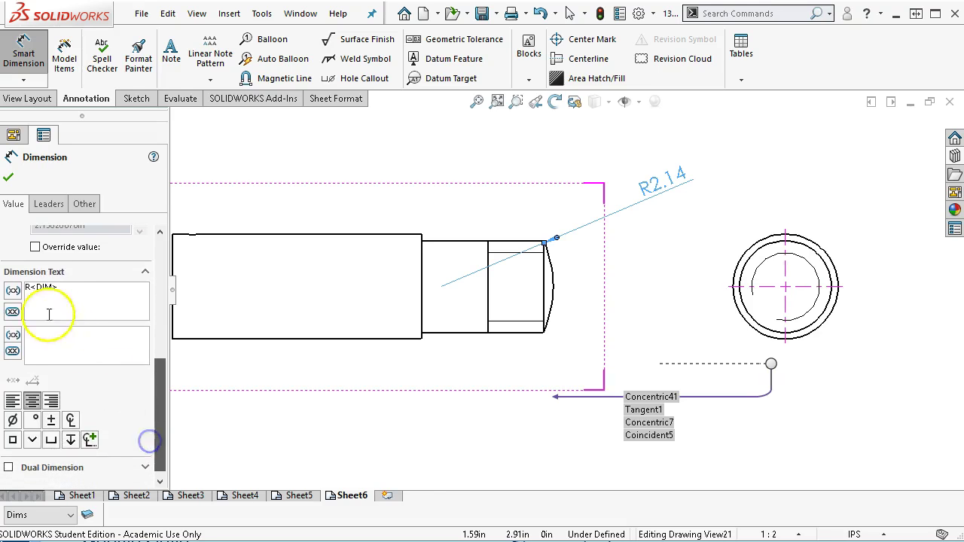
{"action": "left_click", "coordinate": [13, 292]}
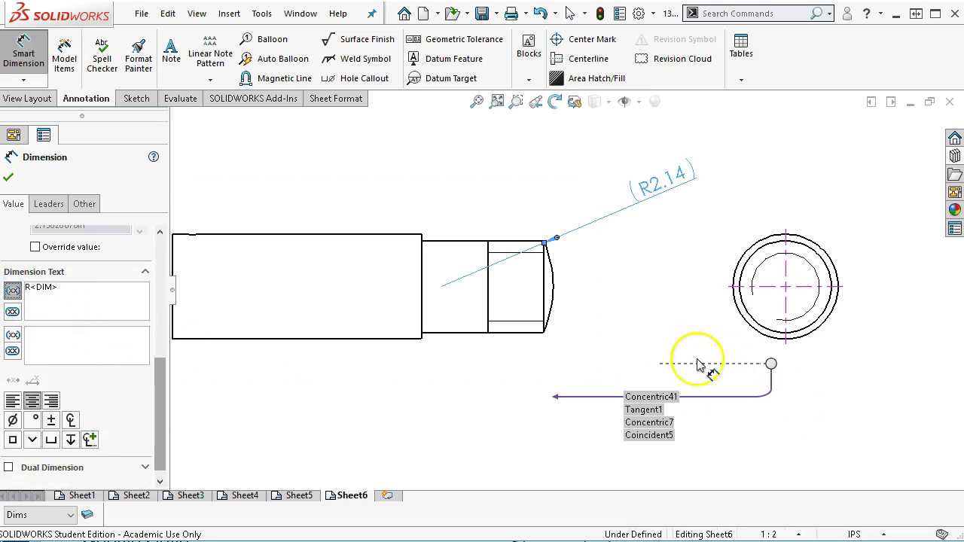
- Dimension the axial depth of the pin's rounded end below the front view
{"action": "scroll", "coordinate": [557, 336], "scroll_direction": "down", "scroll_amount": 1}
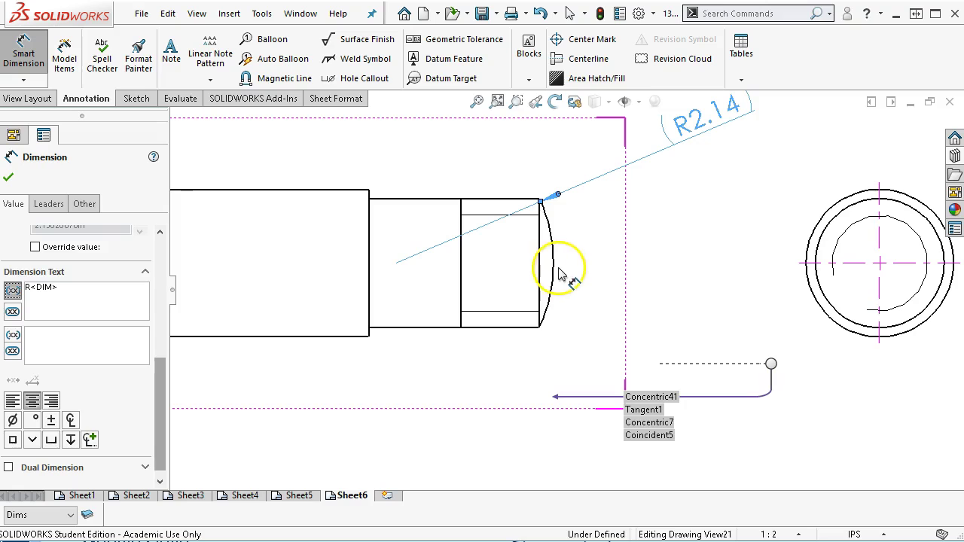
{"action": "left_click", "coordinate": [542, 271]}
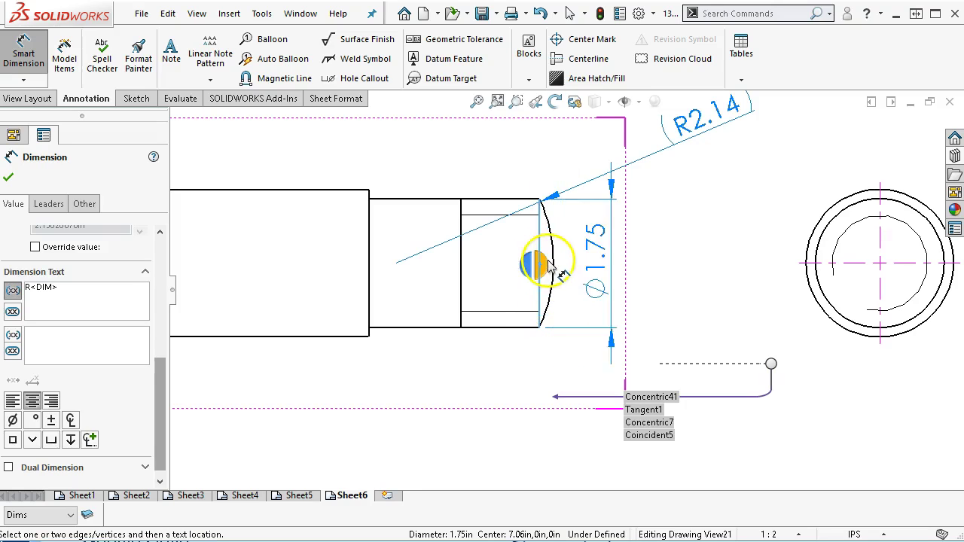
{"action": "left_click", "coordinate": [555, 265]}
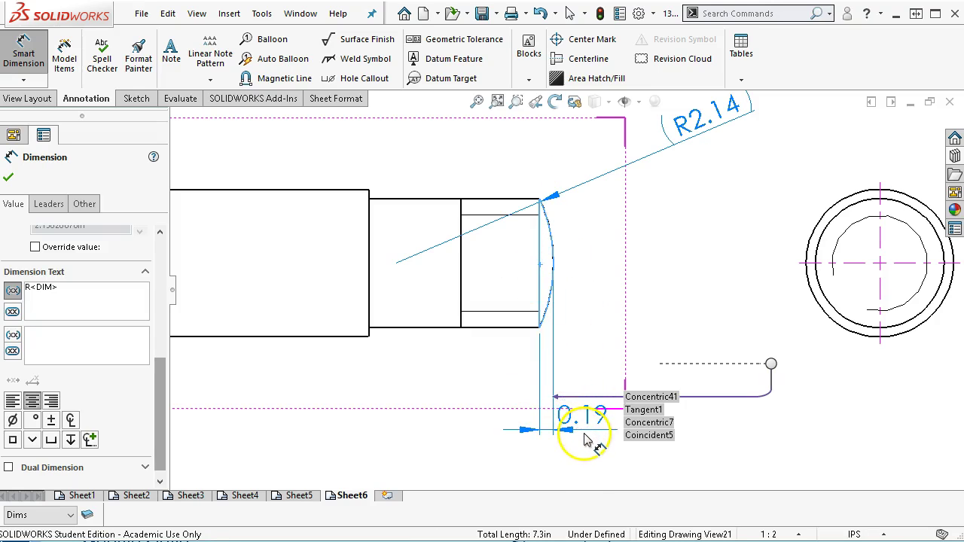
{"action": "left_click", "coordinate": [580, 432]}
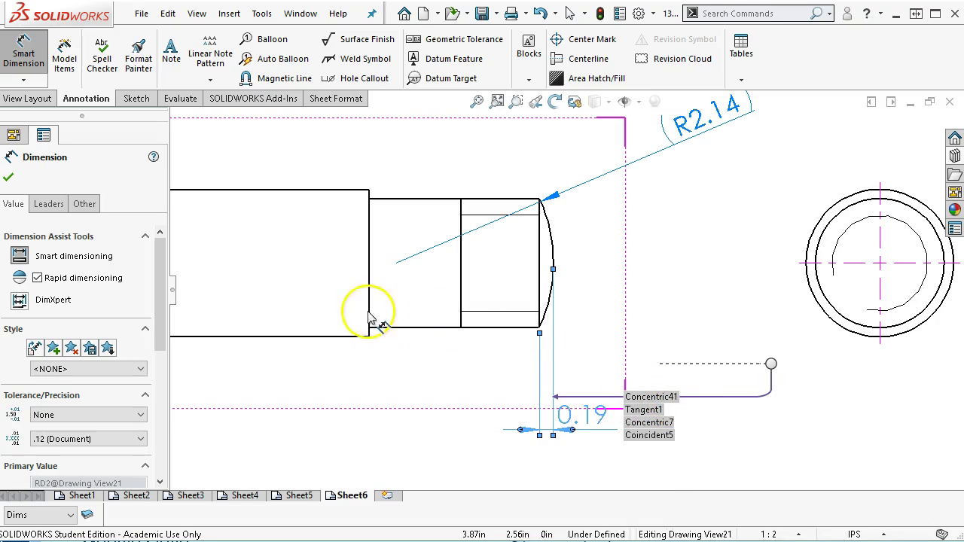
{"action": "left_click", "coordinate": [678, 322]}
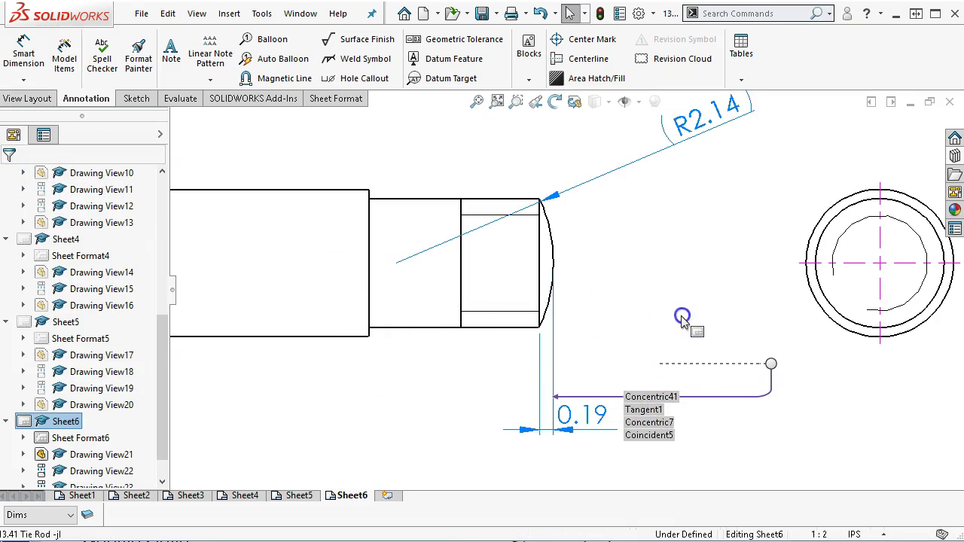
{"action": "scroll", "coordinate": [677, 322], "scroll_direction": "up", "scroll_amount": 5}
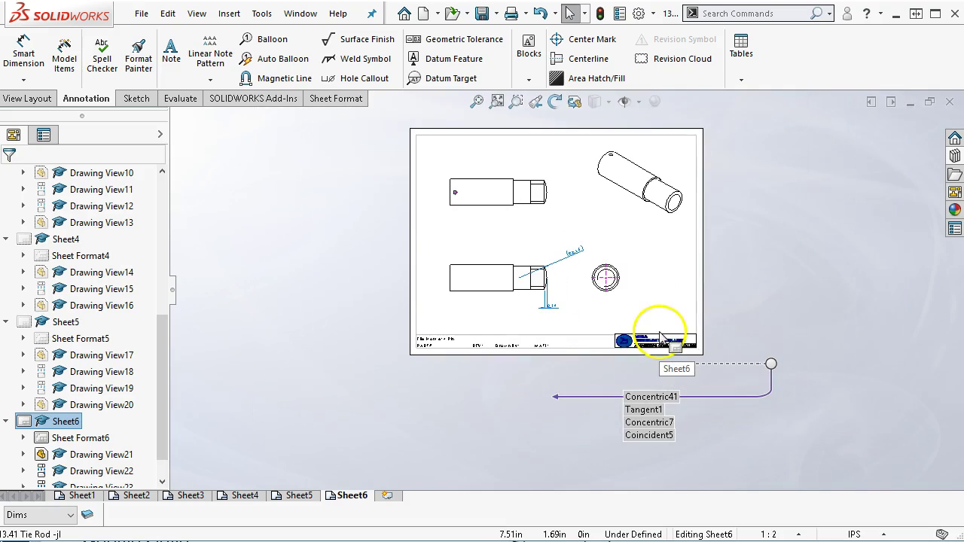
- Examine the fork views on Sheet5 and compare them with the fork in the reference drawing
{"action": "left_click", "coordinate": [285, 497]}
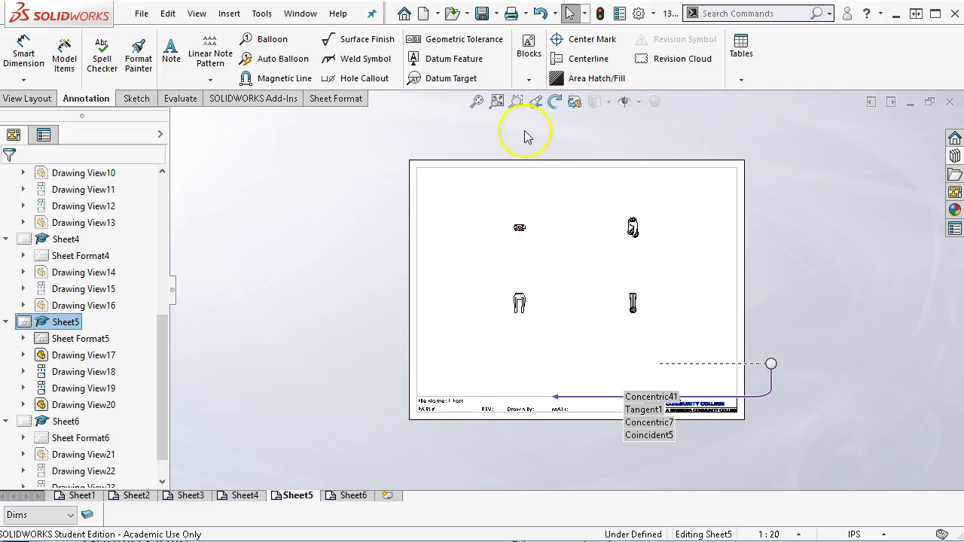
{"action": "left_click", "coordinate": [477, 102]}
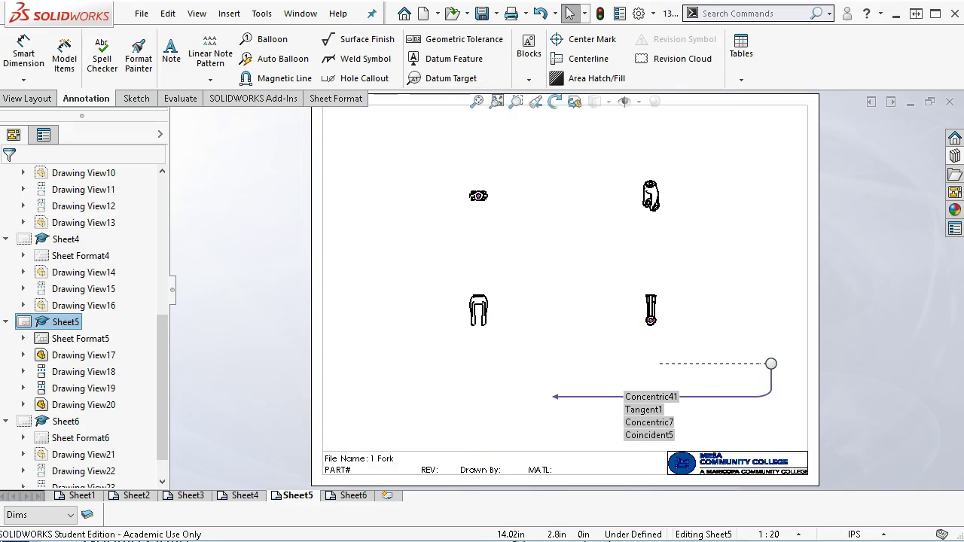
{"action": "key", "text": "alt+Tab"}
{"action": "mouse_move", "coordinate": [963, 292]}
{"action": "left_mouse_down"}
{"action": "mouse_move", "coordinate": [748, 170]}
{"action": "mouse_move", "coordinate": [725, 140]}
{"action": "left_mouse_up"}
{"action": "scroll", "coordinate": [714, 330], "scroll_direction": "down", "scroll_amount": 6}
{"action": "scroll", "coordinate": [714, 336], "scroll_direction": "down", "scroll_amount": 2}
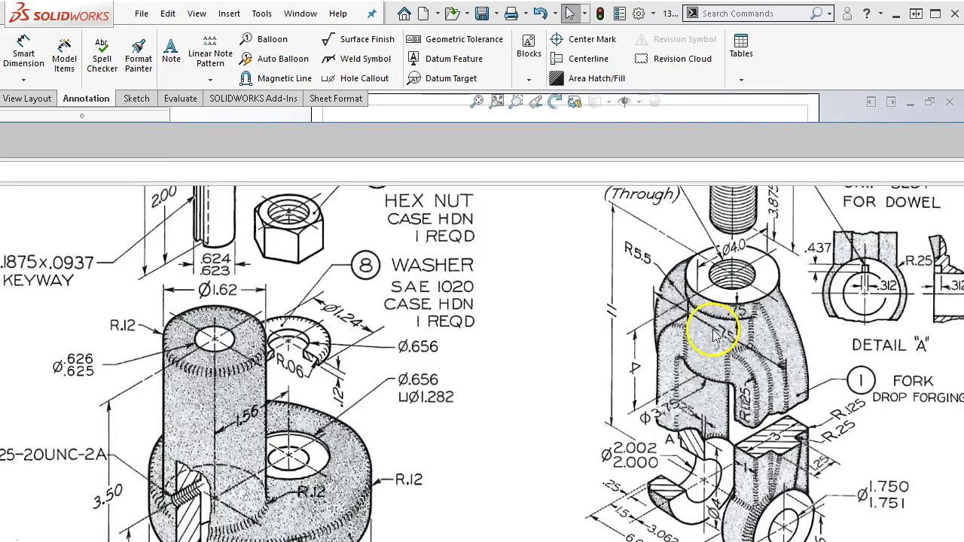
{"action": "left_click", "coordinate": [828, 70]}
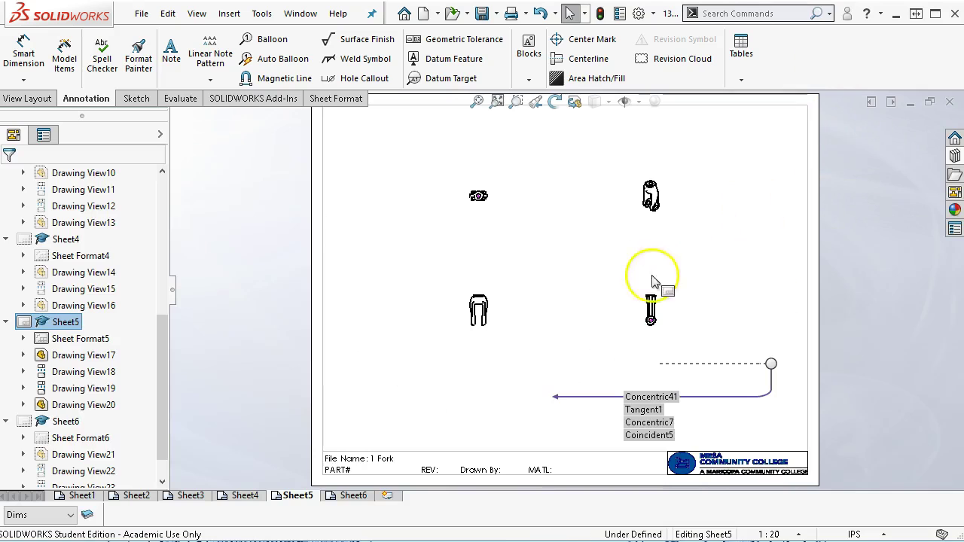
{"action": "scroll", "coordinate": [645, 280], "scroll_direction": "down", "scroll_amount": 1}
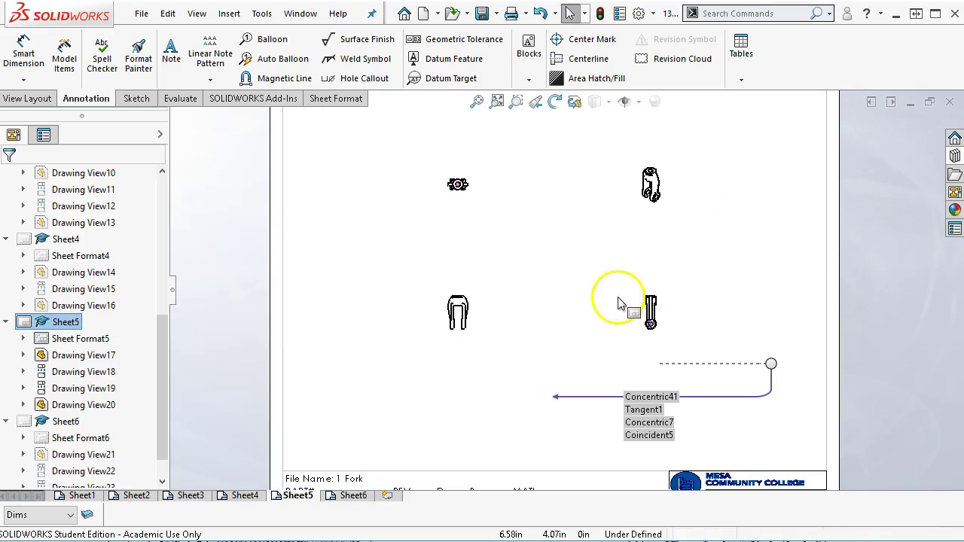
- Return to Sheet6 and shift the rounded-end depth dimension's text outward, clear of its extension lines
{"action": "left_click", "coordinate": [346, 495]}
{"action": "scroll", "coordinate": [637, 264], "scroll_direction": "down", "scroll_amount": 3}
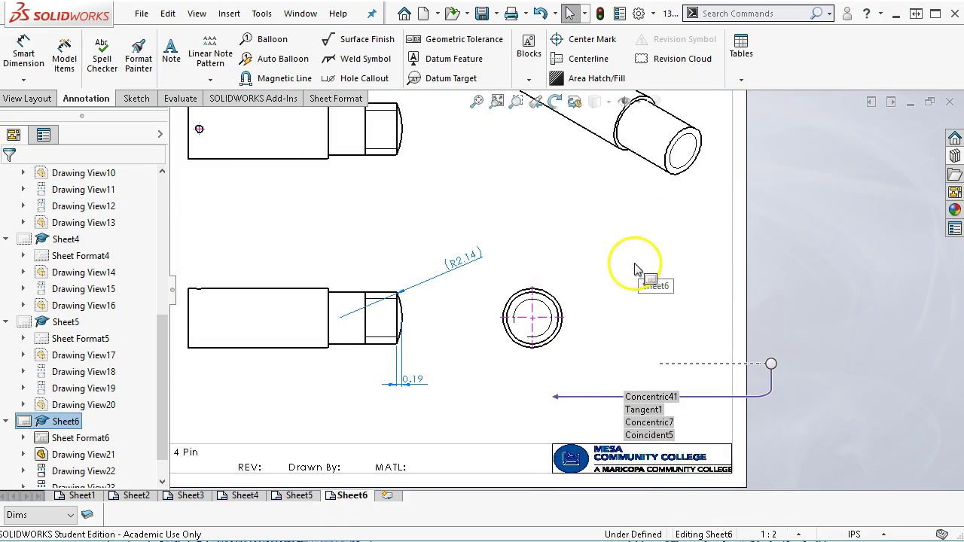
{"action": "scroll", "coordinate": [448, 256], "scroll_direction": "down", "scroll_amount": 1}
{"action": "mouse_move", "coordinate": [410, 412]}
{"action": "left_mouse_down"}
{"action": "mouse_move", "coordinate": [438, 417]}
{"action": "mouse_move", "coordinate": [436, 403]}
{"action": "left_mouse_up"}
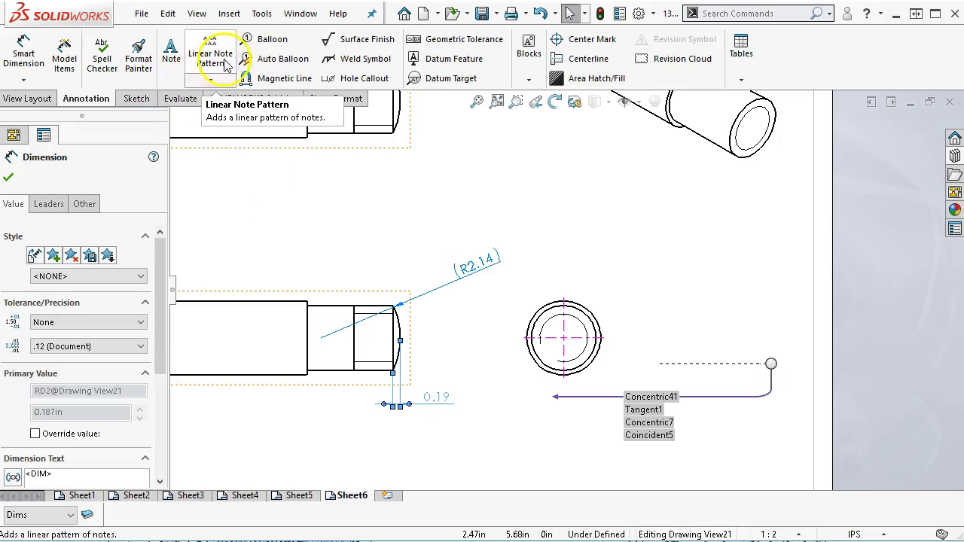
{"action": "left_click", "coordinate": [358, 79]}
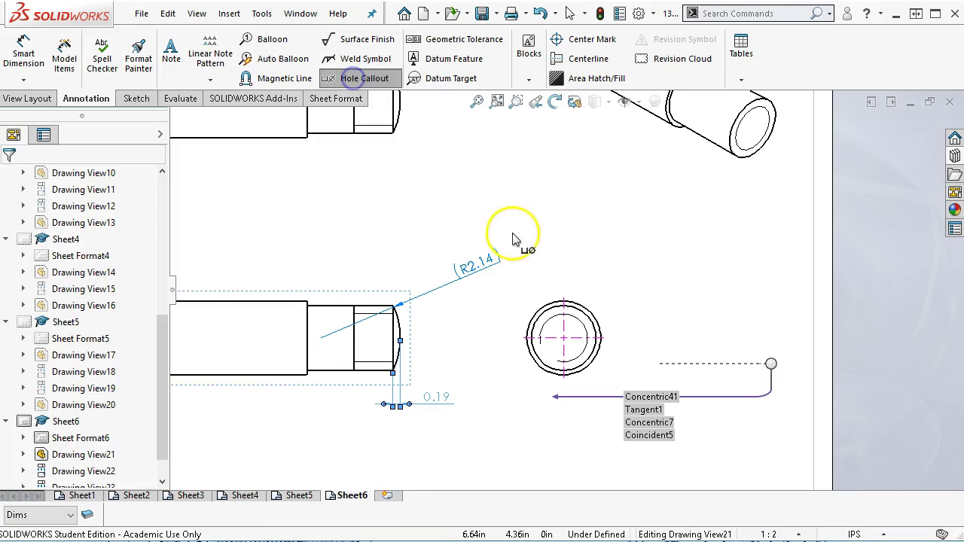
{"action": "left_click", "coordinate": [578, 312]}
{"action": "left_click", "coordinate": [652, 277]}
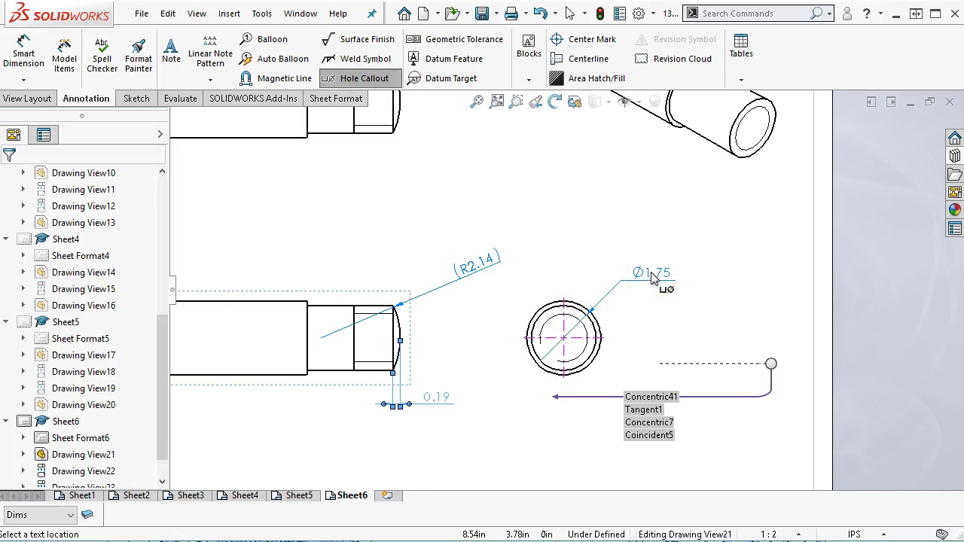
{"action": "key", "text": "Escape"}
{"action": "key", "text": "Escape"}
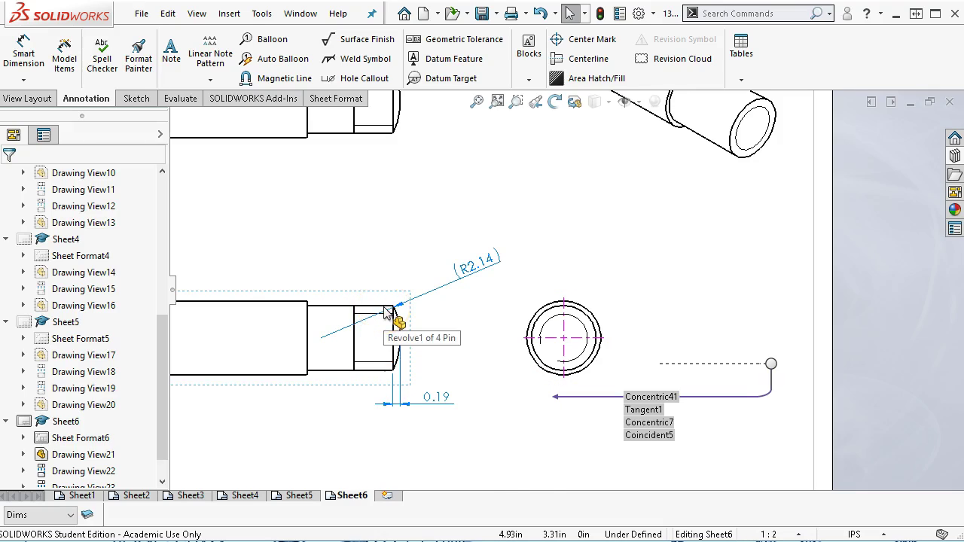
- Open the 4 Pin part from the front view and edit Sketch1 of the Revolve1 feature
{"action": "right_click", "coordinate": [355, 295]}
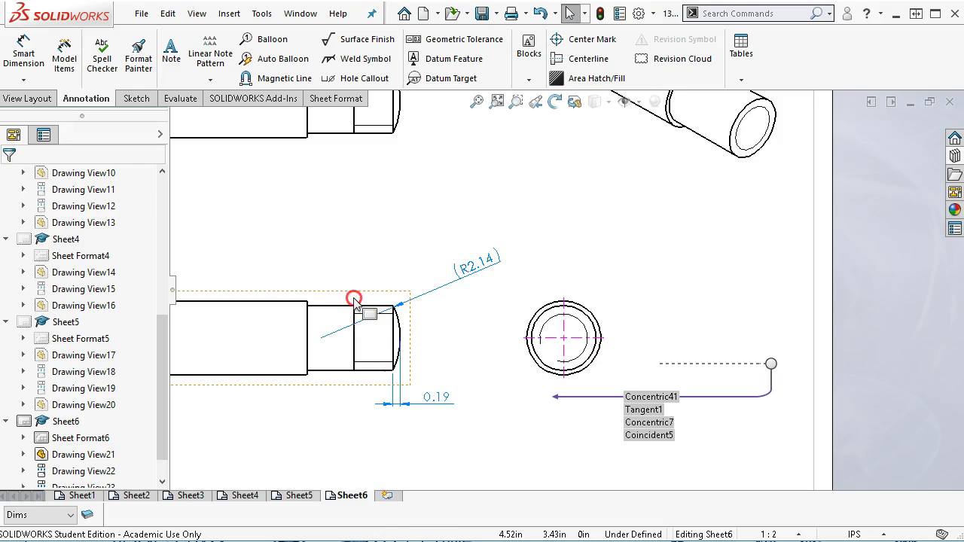
{"action": "left_click", "coordinate": [367, 275]}
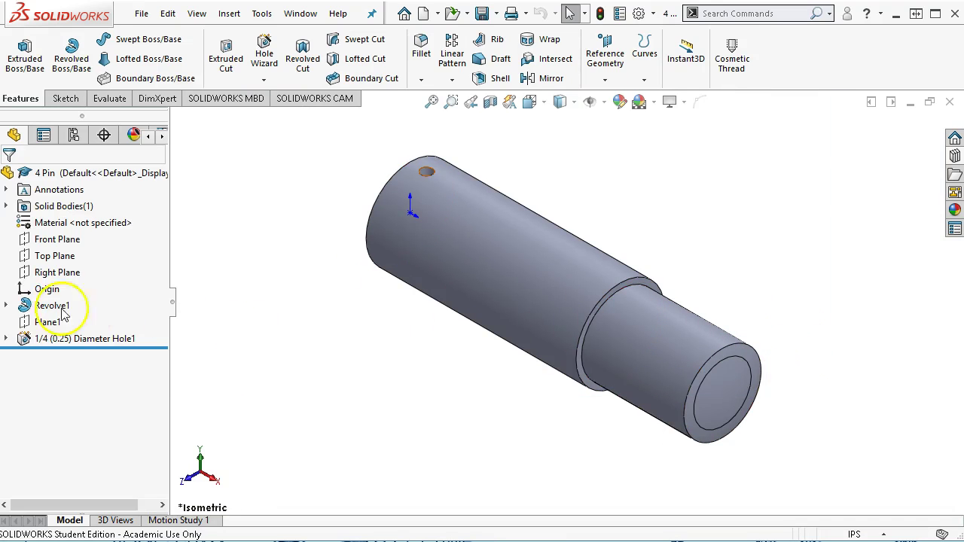
{"action": "left_click", "coordinate": [6, 305]}
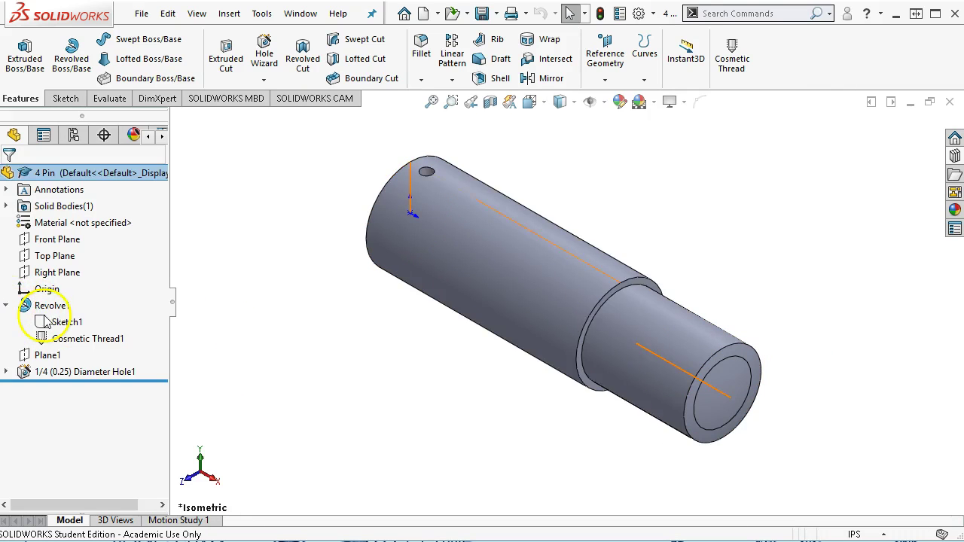
{"action": "right_click", "coordinate": [54, 321]}
{"action": "left_click", "coordinate": [70, 273]}
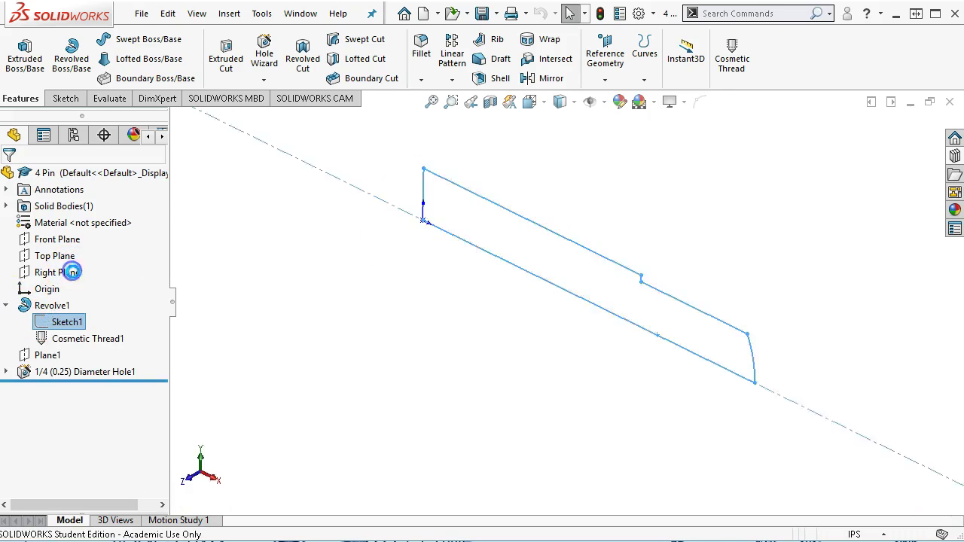
- Split the reduced-diameter line of the pin profile at two points near its middle and reposition the diameter dimension
{"action": "mouse_move", "coordinate": [791, 362]}
{"action": "left_mouse_down"}
{"action": "mouse_move", "coordinate": [731, 384]}
{"action": "mouse_move", "coordinate": [711, 377]}
{"action": "left_mouse_up"}
{"action": "scroll", "coordinate": [807, 280], "scroll_direction": "down", "scroll_amount": 2}
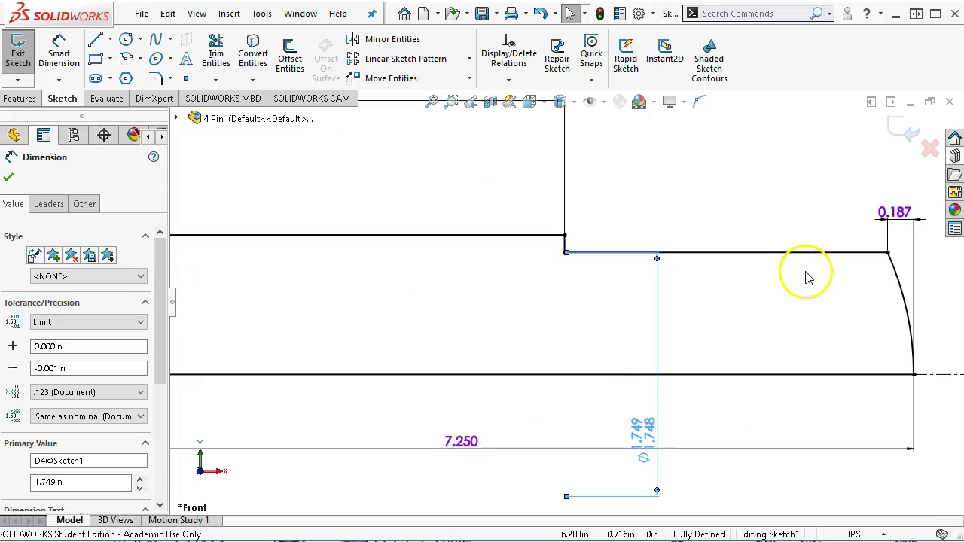
{"action": "left_click", "coordinate": [699, 101]}
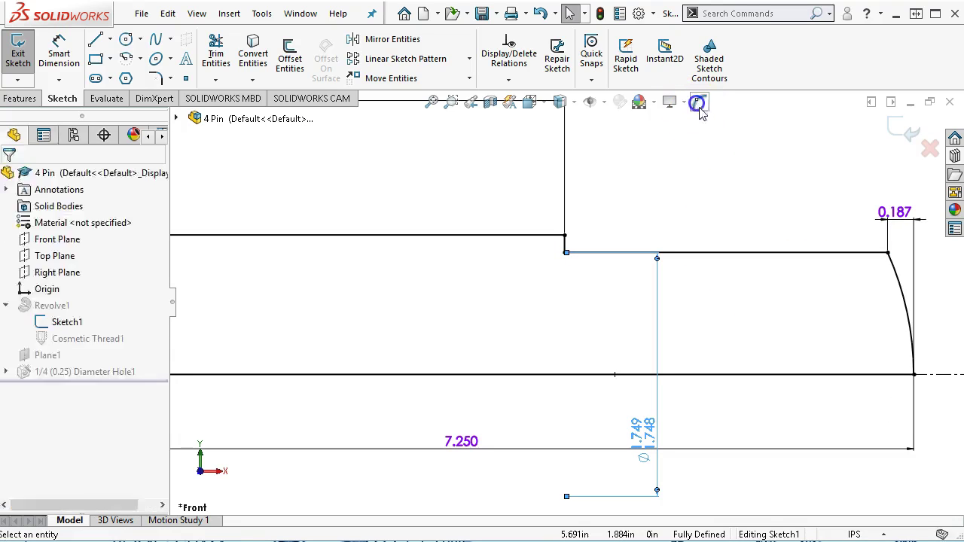
{"action": "left_click", "coordinate": [753, 253]}
{"action": "right_click", "coordinate": [762, 191]}
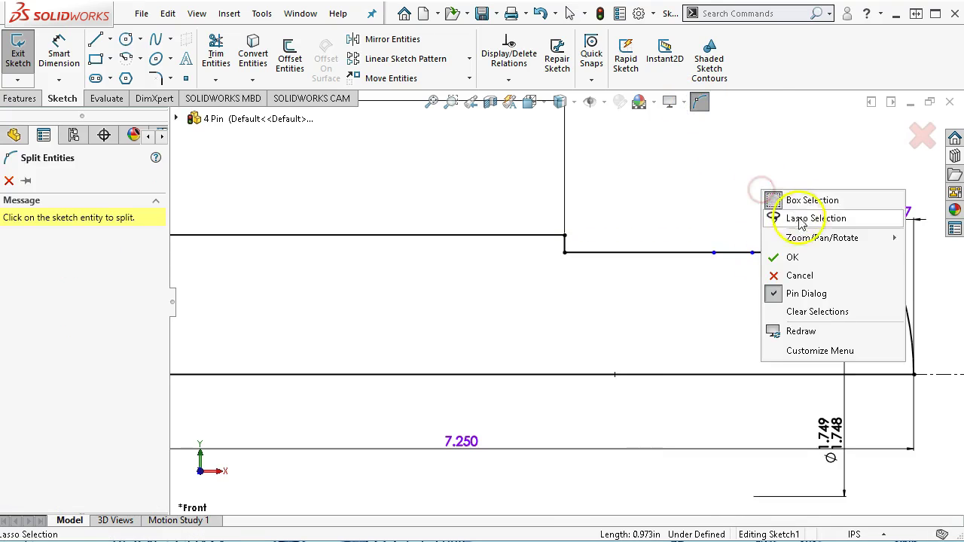
{"action": "left_click", "coordinate": [792, 256]}
{"action": "left_click_drag", "start_coordinate": [606, 418], "coordinate": [607, 420]}
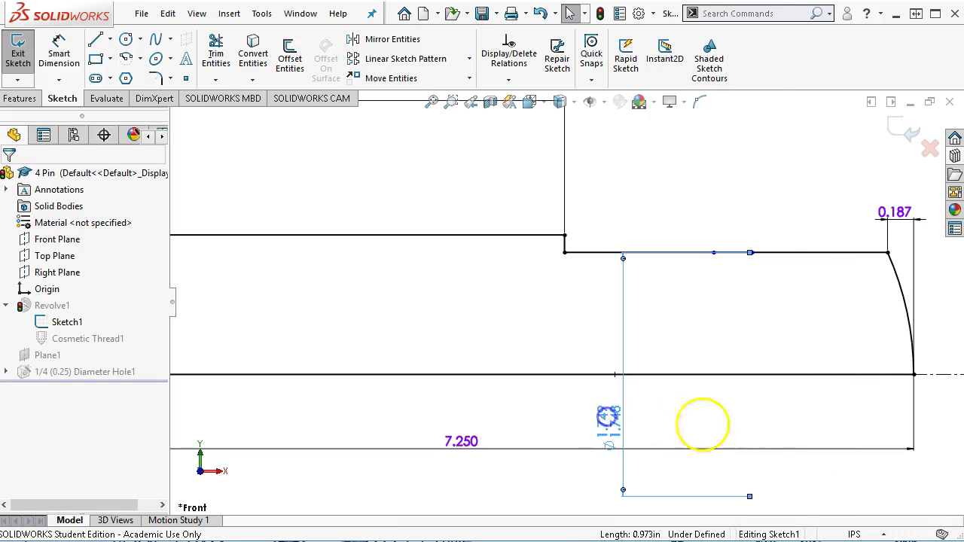
- Delete the relation joining the middle and end segments of the split line, and check the end segment and split point
{"action": "left_click", "coordinate": [747, 229]}
{"action": "left_click", "coordinate": [738, 252]}
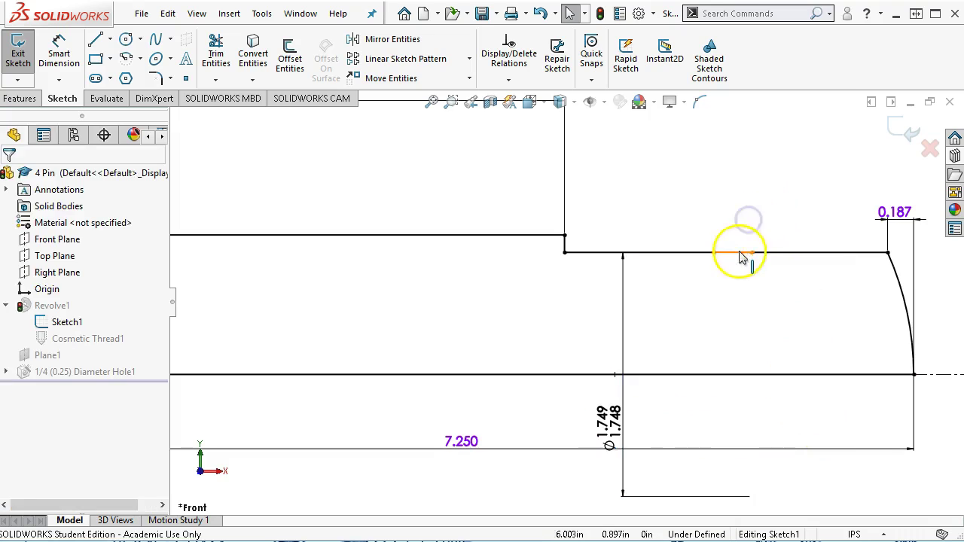
{"action": "left_click", "coordinate": [374, 151]}
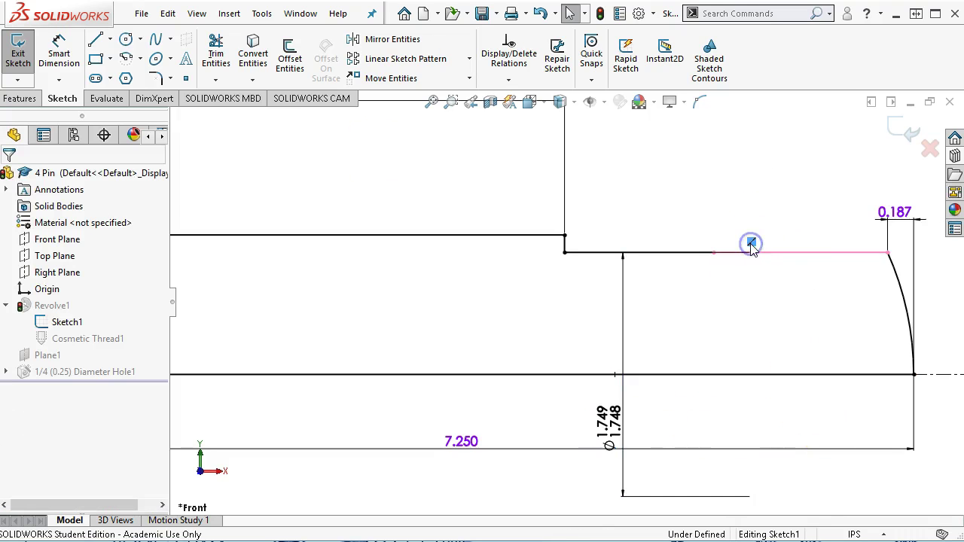
{"action": "left_click", "coordinate": [752, 252]}
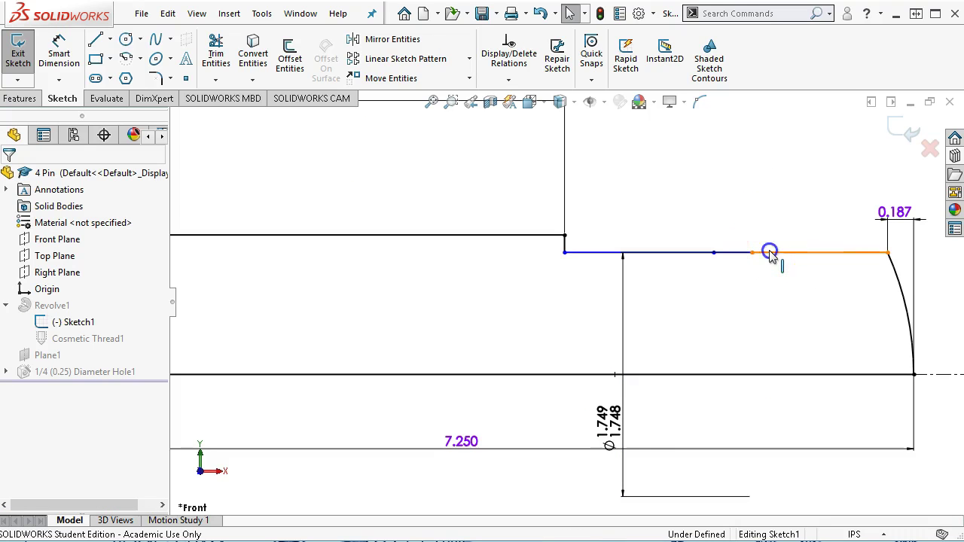
{"action": "left_click", "coordinate": [769, 253]}
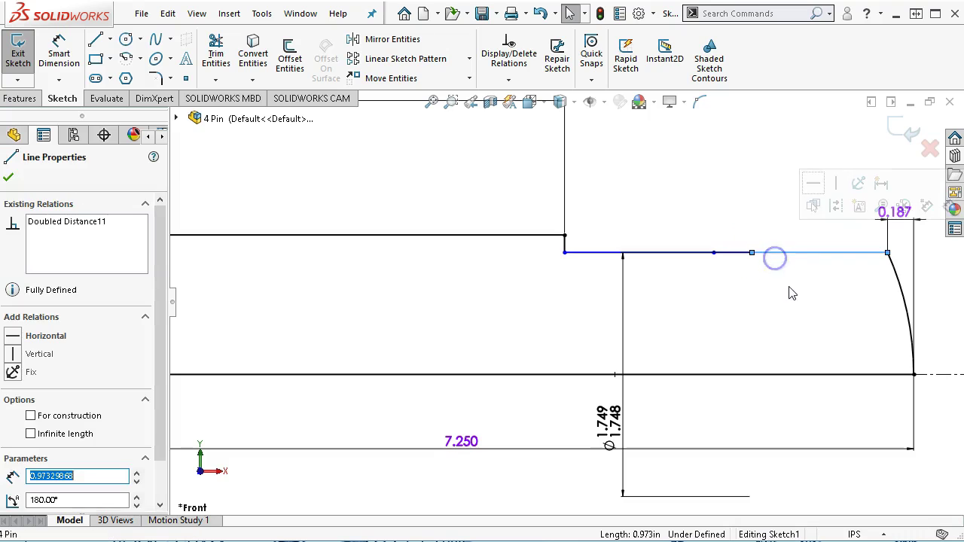
{"action": "left_click", "coordinate": [745, 253]}
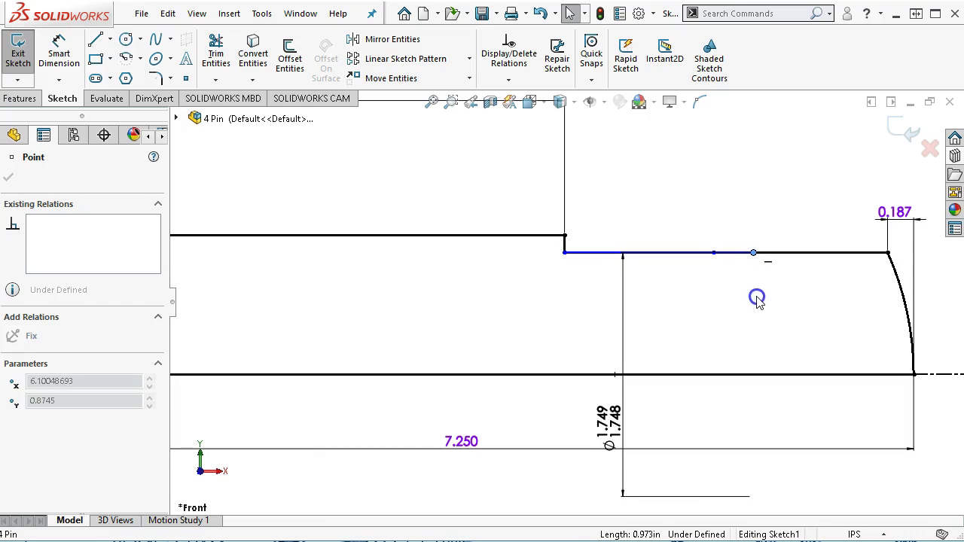
{"action": "left_click", "coordinate": [778, 253]}
{"action": "left_click", "coordinate": [725, 310]}
- Attach the reduced section's 1.749 in diameter dimension to the shoulder corner with no tolerance, placed beside the shoulder
{"action": "left_click", "coordinate": [613, 426]}
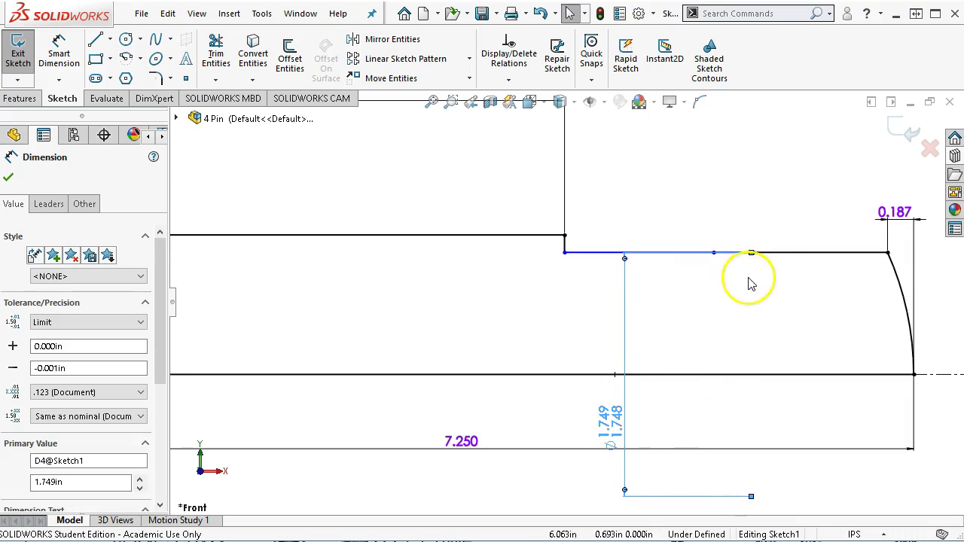
{"action": "left_click", "coordinate": [723, 283]}
{"action": "left_click_drag", "start_coordinate": [566, 259], "coordinate": [564, 253]}
{"action": "left_click", "coordinate": [617, 421]}
{"action": "left_click_drag", "start_coordinate": [618, 424], "coordinate": [527, 418]}
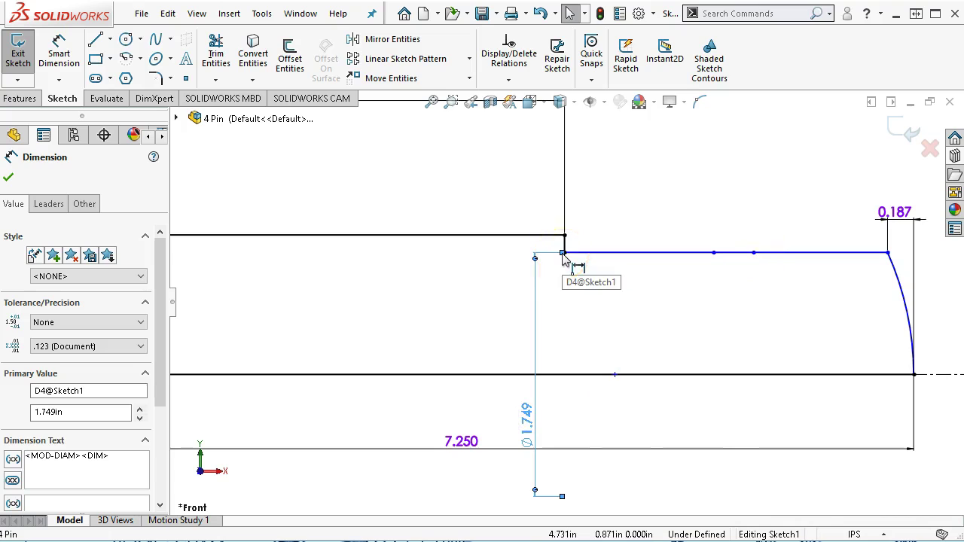
- Shift the outer split point off the reduced-diameter line and make the segment beside the shoulder horizontal
{"action": "mouse_move", "coordinate": [754, 254]}
{"action": "left_mouse_down"}
{"action": "mouse_move", "coordinate": [744, 283]}
{"action": "mouse_move", "coordinate": [745, 267]}
{"action": "left_mouse_up"}
{"action": "left_click", "coordinate": [689, 273]}
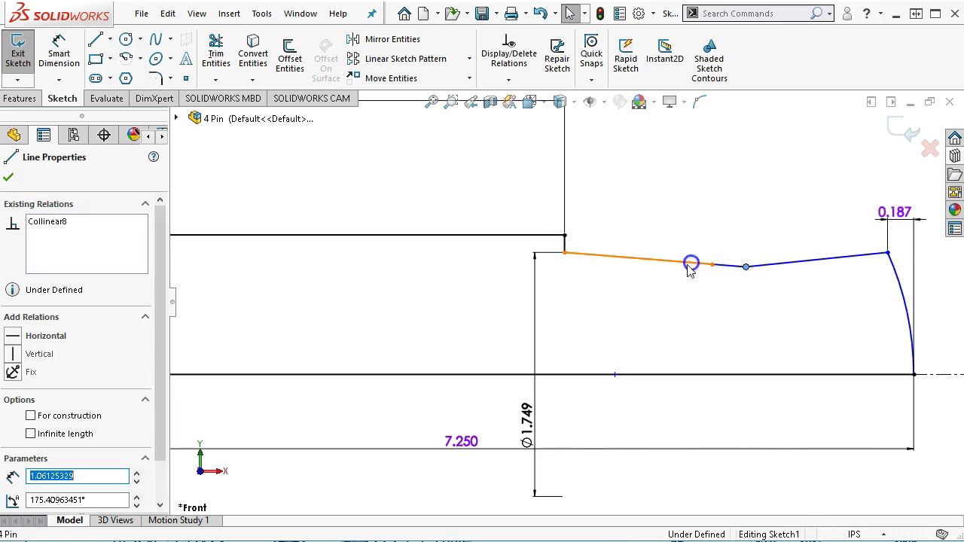
{"action": "left_click", "coordinate": [730, 198]}
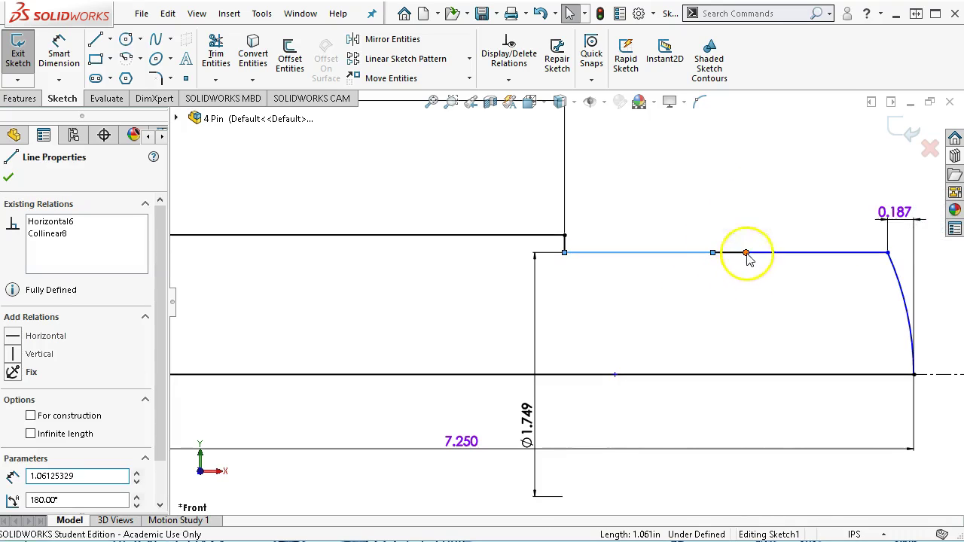
{"action": "left_click", "coordinate": [737, 282]}
- Remove the middle segment's collinear relation and move its outer end down beneath its inner end to form a step
{"action": "left_click", "coordinate": [744, 254]}
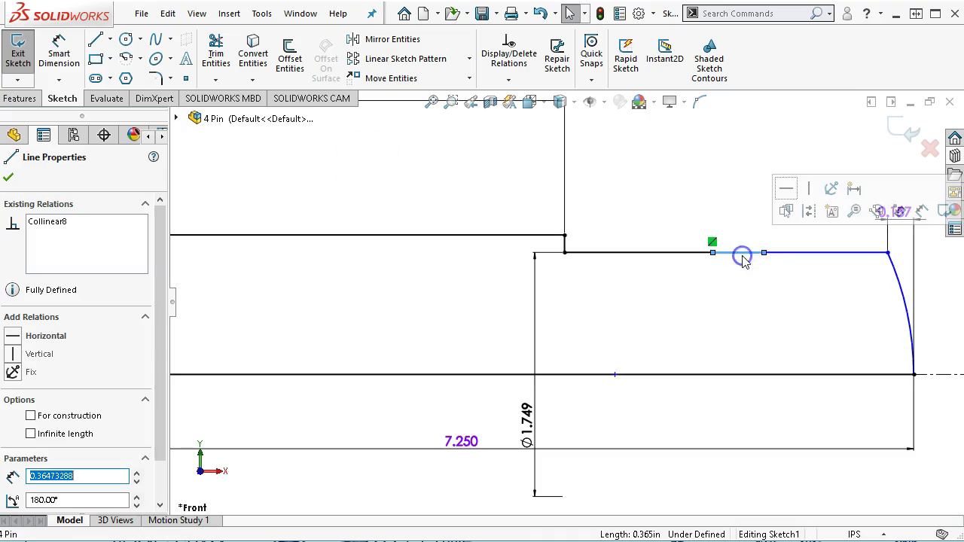
{"action": "left_click", "coordinate": [713, 241]}
{"action": "mouse_move", "coordinate": [763, 252]}
{"action": "left_mouse_down"}
{"action": "mouse_move", "coordinate": [762, 277]}
{"action": "mouse_move", "coordinate": [716, 289]}
{"action": "left_mouse_up"}
{"action": "left_click", "coordinate": [878, 279]}
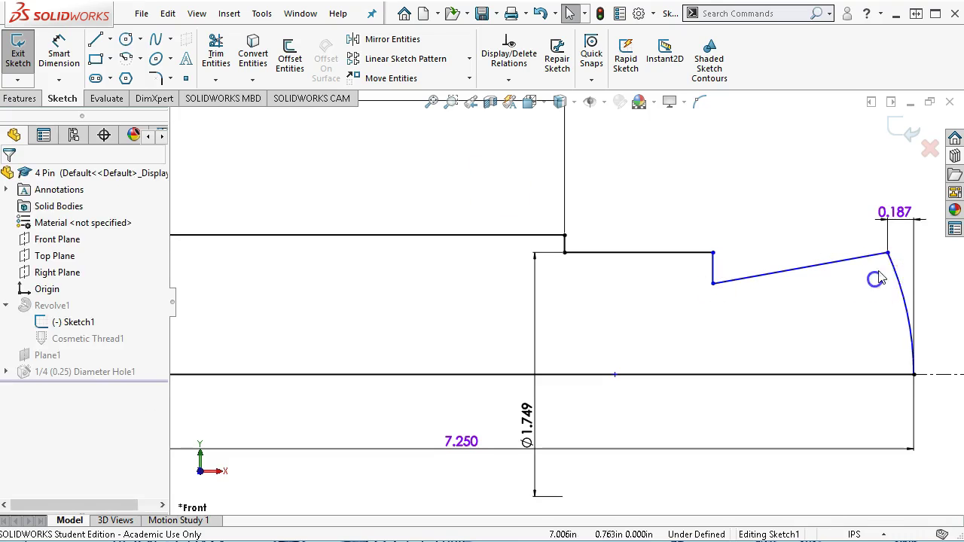
- Lower the end segment's corner at the rounded tip to the step's level and make that segment horizontal
{"action": "left_click_drag", "start_coordinate": [887, 254], "coordinate": [887, 278]}
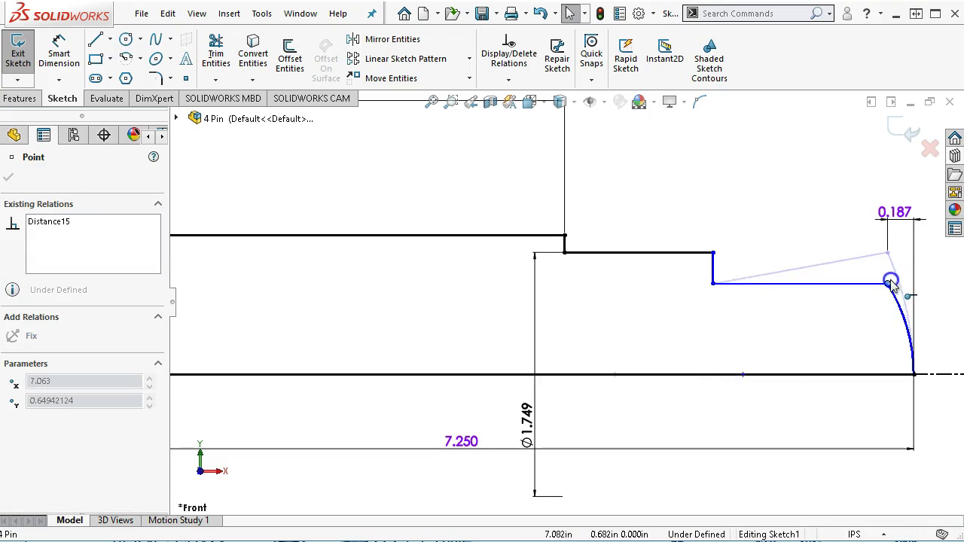
{"action": "left_click", "coordinate": [845, 280]}
{"action": "left_click", "coordinate": [888, 212]}
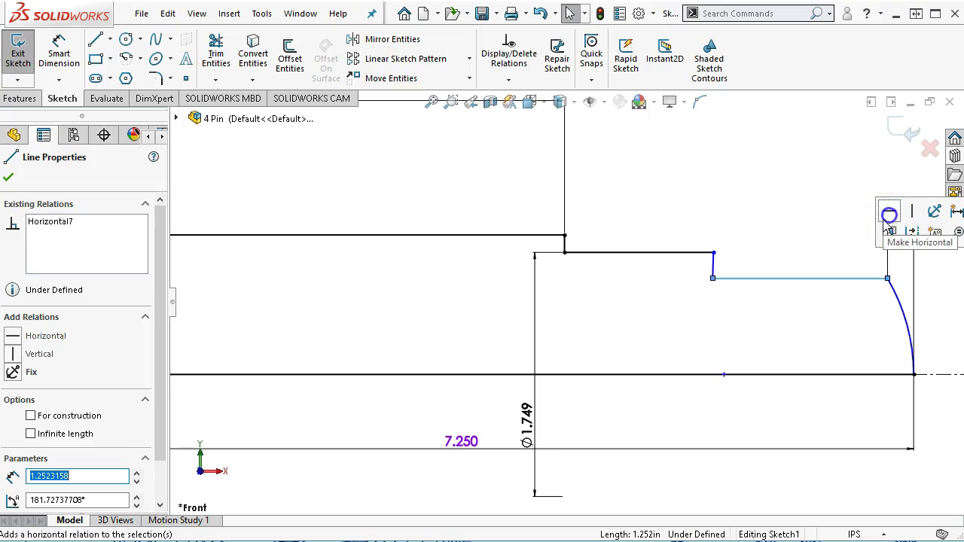
{"action": "left_click", "coordinate": [826, 232]}
- Dimension the end section's diameter across the centerline as 1.5 in, placed beyond the rounded tip
{"action": "key", "text": "f"}
{"action": "right_click", "coordinate": [827, 206]}
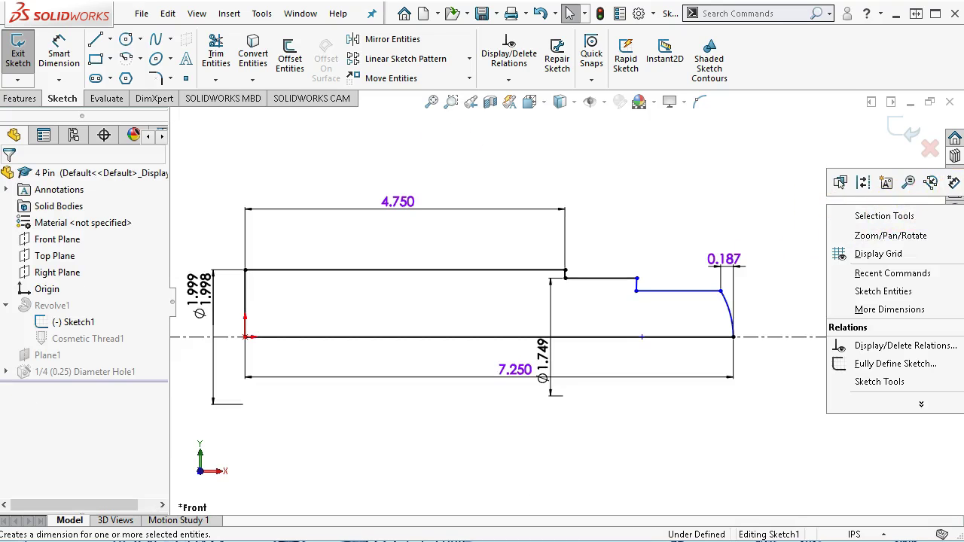
{"action": "left_click", "coordinate": [840, 182]}
{"action": "left_click", "coordinate": [699, 291]}
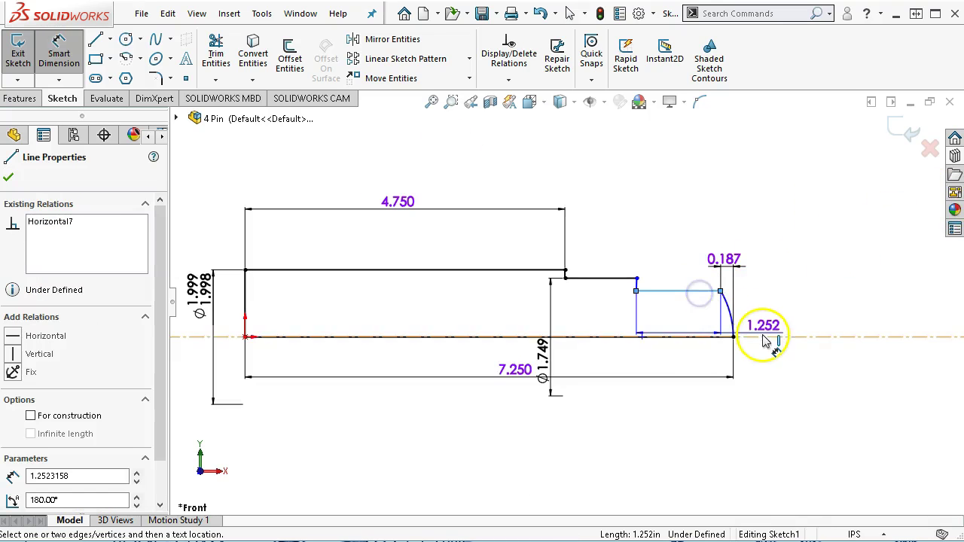
{"action": "left_click", "coordinate": [766, 336]}
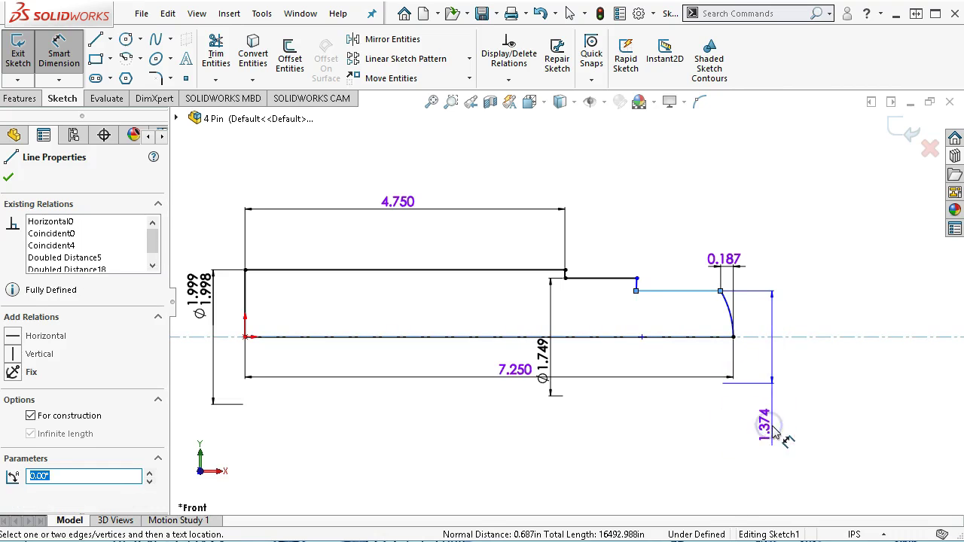
{"action": "left_click", "coordinate": [774, 429]}
{"action": "type", "text": ".1"}
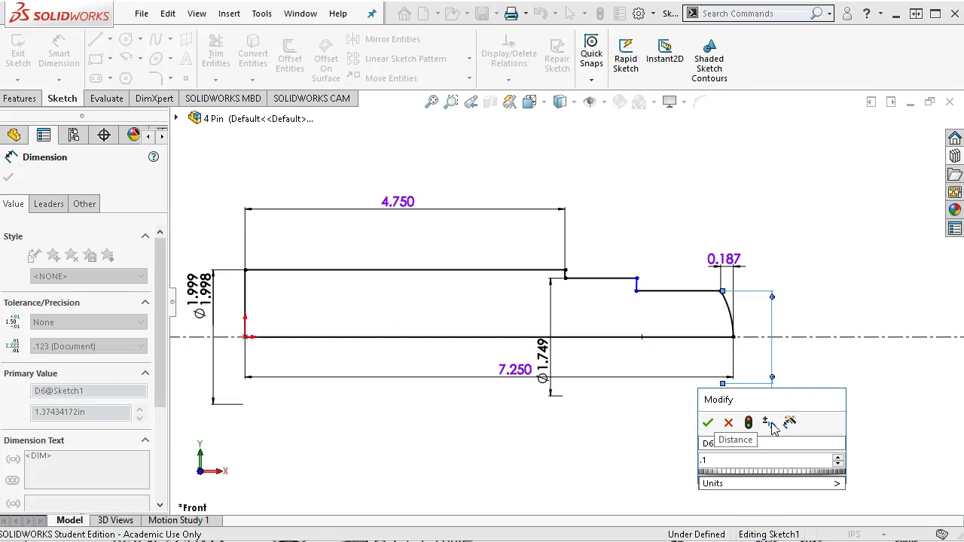
{"action": "key", "text": "BackSpace"}
{"action": "key", "text": "BackSpace"}
{"action": "type", "text": "1.5"}
{"action": "key", "text": "Return"}
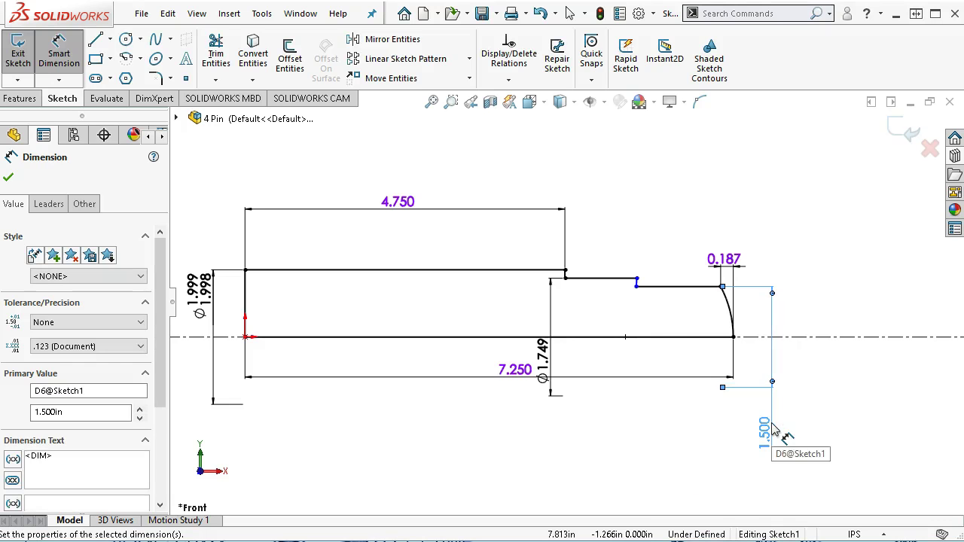
- Dimension the end section's horizontal line as 1.062 in long, placed above the profile
{"action": "scroll", "coordinate": [711, 339], "scroll_direction": "down", "scroll_amount": 3}
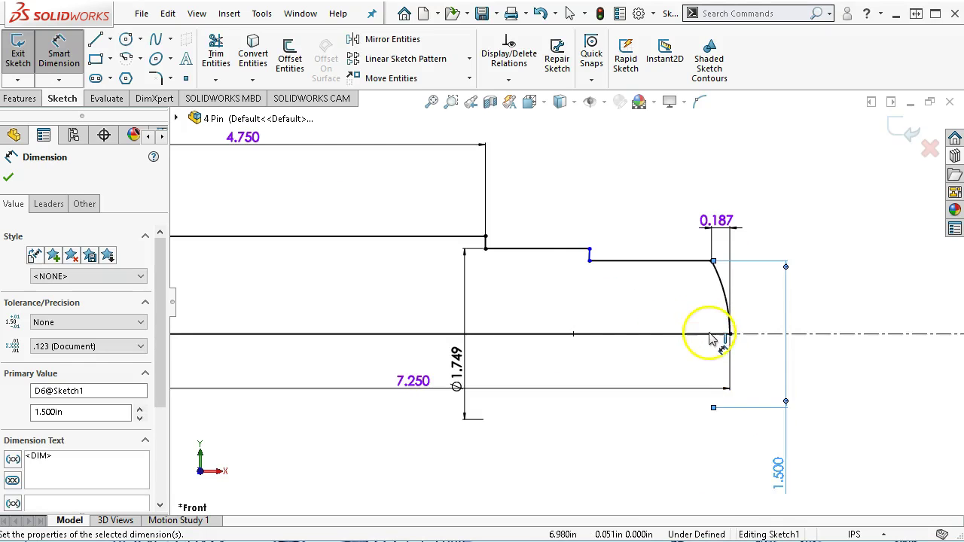
{"action": "left_click", "coordinate": [641, 262]}
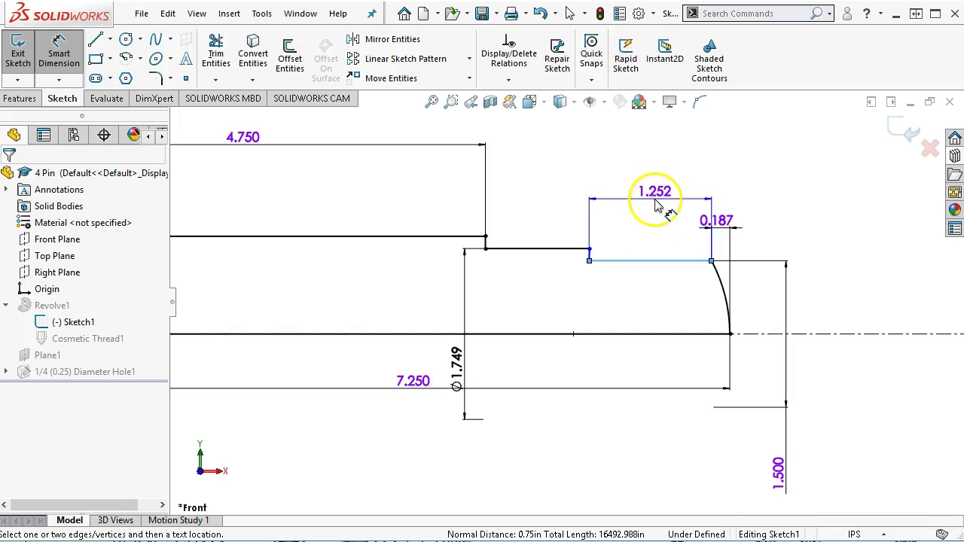
{"action": "left_click", "coordinate": [652, 200]}
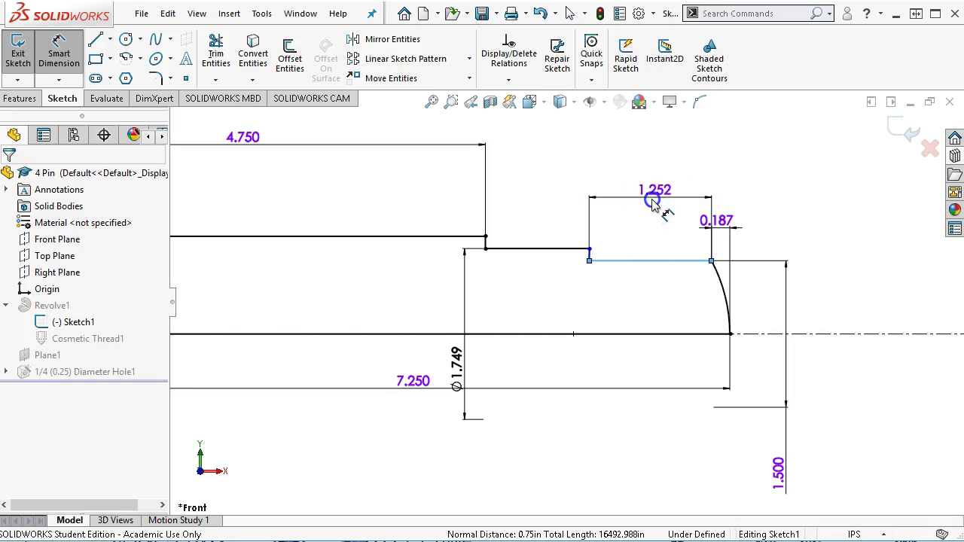
{"action": "left_click", "coordinate": [653, 204]}
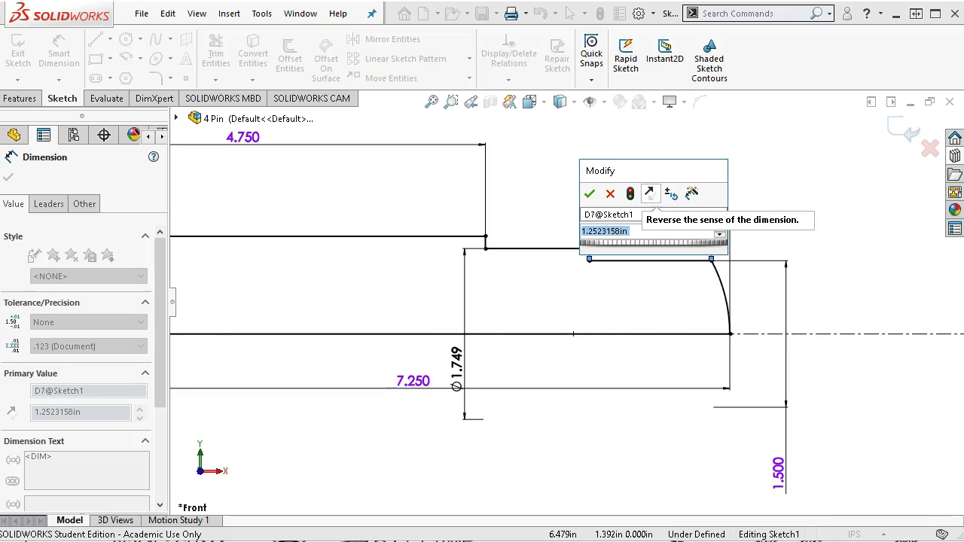
{"action": "type", "text": "1.062"}
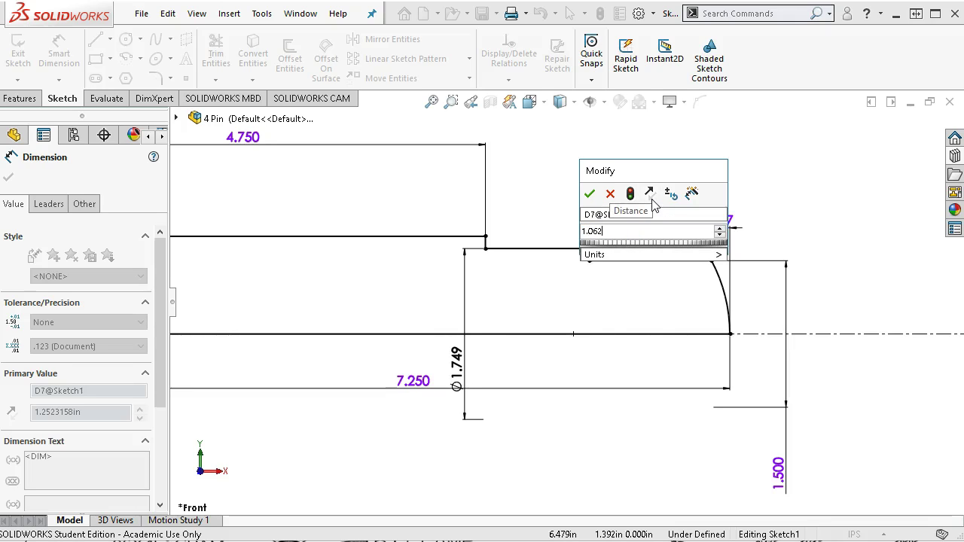
{"action": "key", "text": "Return"}
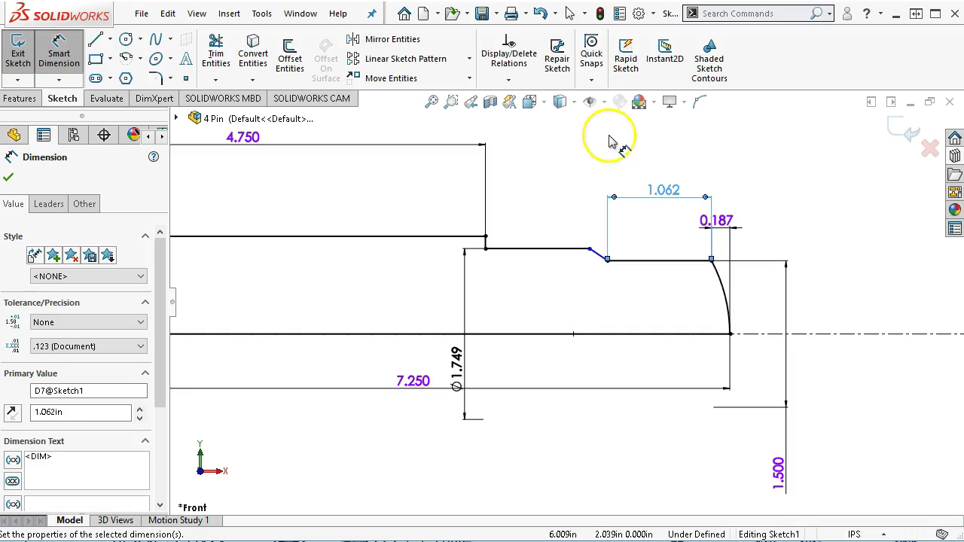
{"action": "right_click", "coordinate": [608, 135]}
{"action": "left_click", "coordinate": [640, 183]}
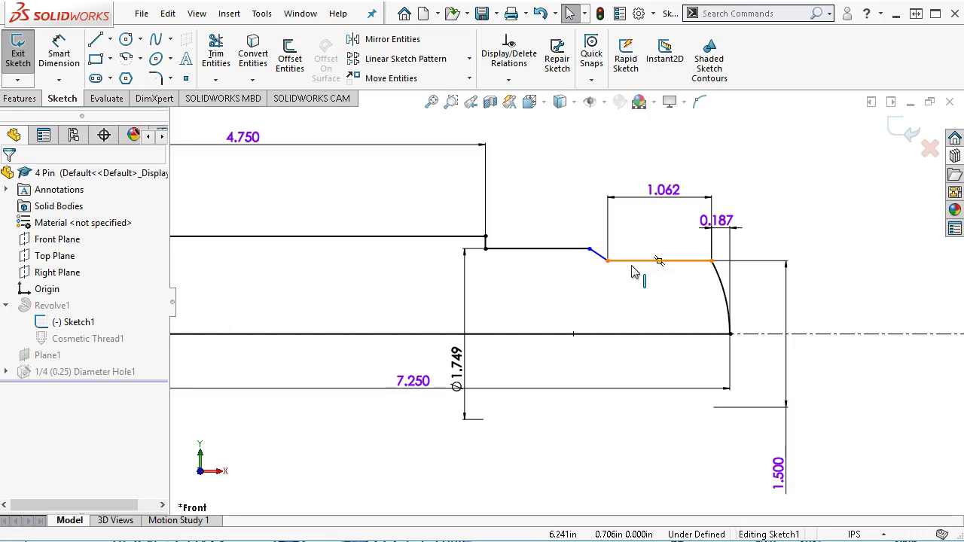
- Consult the reference drawing on the A8 course page in the browser, and dimension the sloped line at 45° to the end section's line
{"action": "scroll", "coordinate": [621, 263], "scroll_direction": "down", "scroll_amount": 2}
{"action": "left_click", "coordinate": [64, 54]}
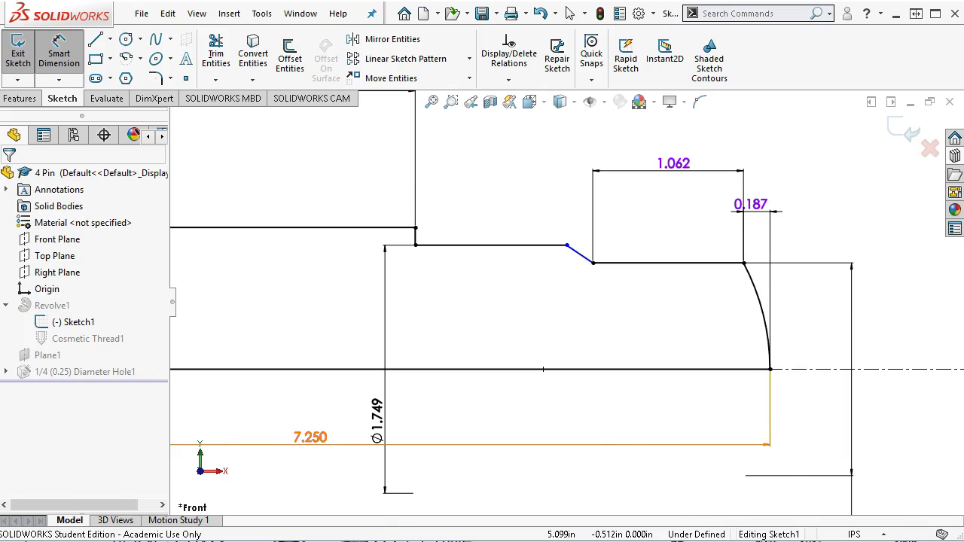
{"action": "key", "text": "alt+Tab"}
{"action": "left_click_drag", "start_coordinate": [750, 141], "coordinate": [672, 20]}
{"action": "scroll", "coordinate": [671, 414], "scroll_direction": "down", "scroll_amount": 1}
{"action": "scroll", "coordinate": [673, 426], "scroll_direction": "down", "scroll_amount": 1}
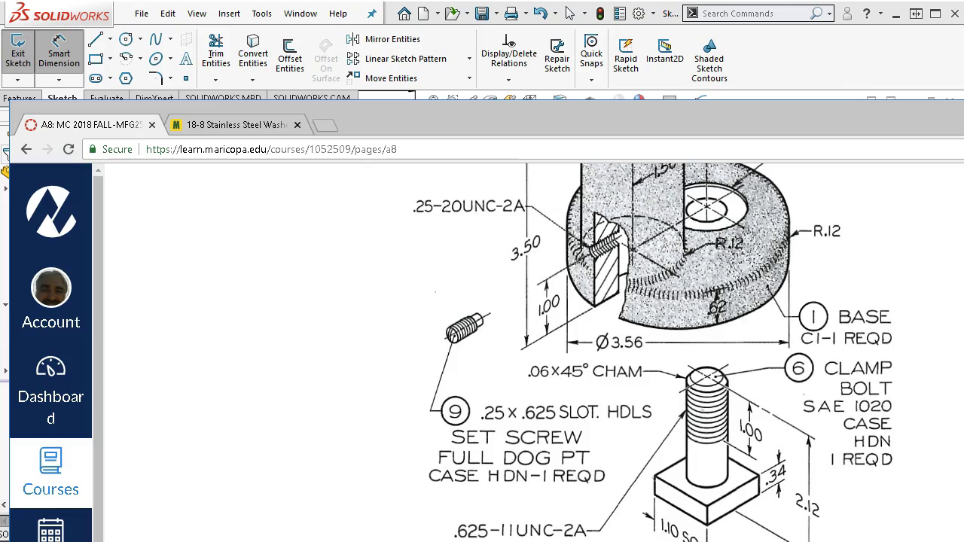
{"action": "left_click", "coordinate": [820, 57]}
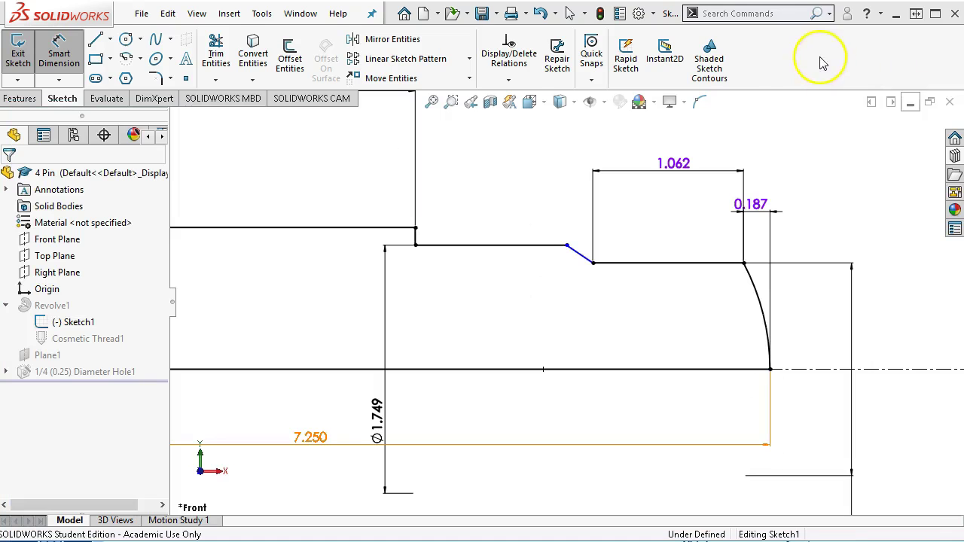
{"action": "left_click", "coordinate": [580, 259]}
{"action": "left_click", "coordinate": [615, 263]}
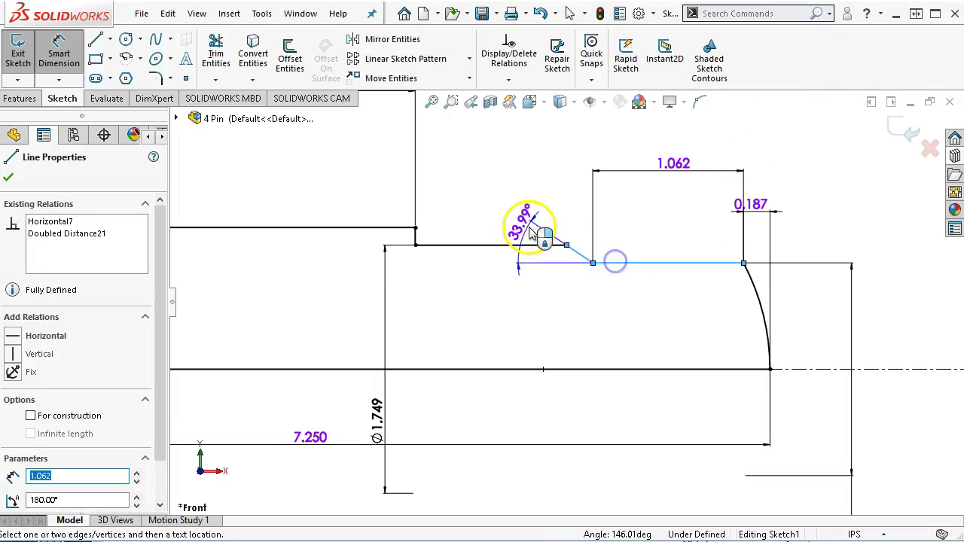
{"action": "left_click", "coordinate": [521, 224]}
{"action": "type", "text": "45"}
{"action": "key", "text": "Return"}
- Exit the profile sketch and rebuild the 4 Pin part
{"action": "left_click", "coordinate": [693, 235]}
{"action": "left_click", "coordinate": [910, 132]}
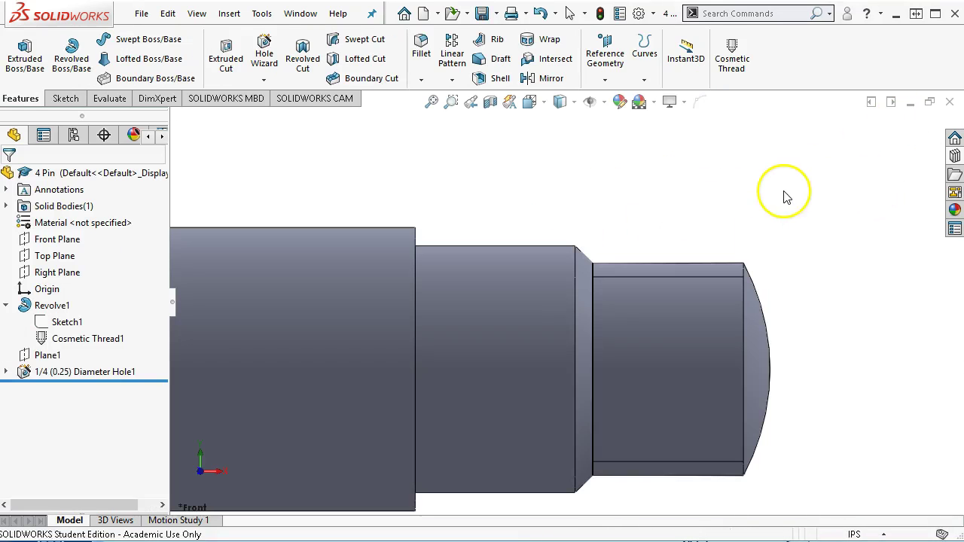
{"action": "scroll", "coordinate": [777, 214], "scroll_direction": "up", "scroll_amount": 3}
{"action": "scroll", "coordinate": [749, 259], "scroll_direction": "up", "scroll_amount": 2}
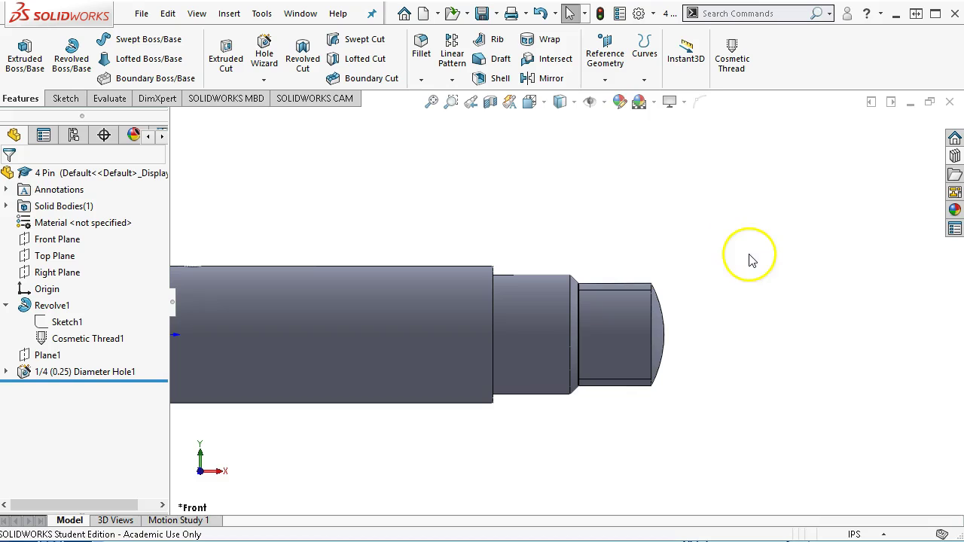
{"action": "left_click", "coordinate": [600, 15]}
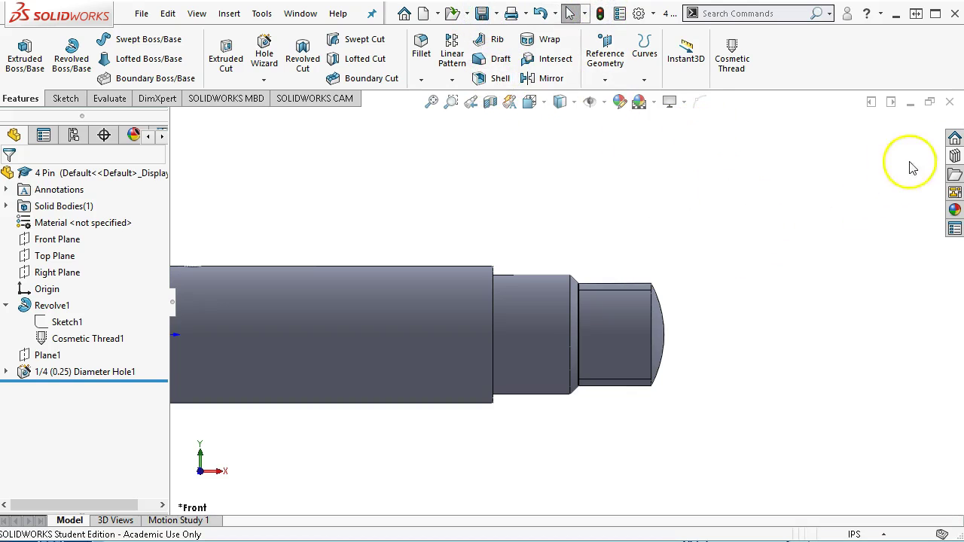
- Close the 4 Pin part and switch to the 13.41 Tie Rod assembly, rebuilding it with the changed model
{"action": "left_click", "coordinate": [955, 105]}
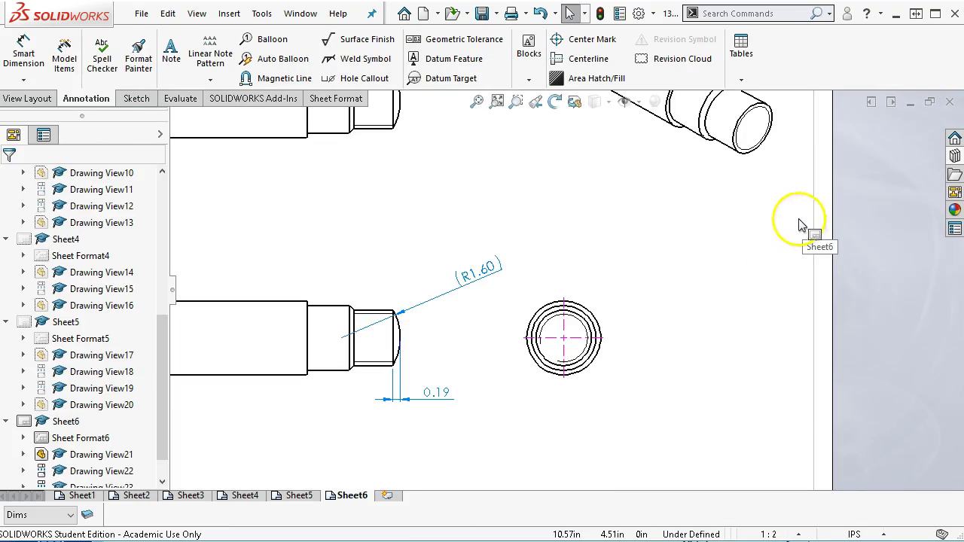
{"action": "left_click", "coordinate": [301, 14]}
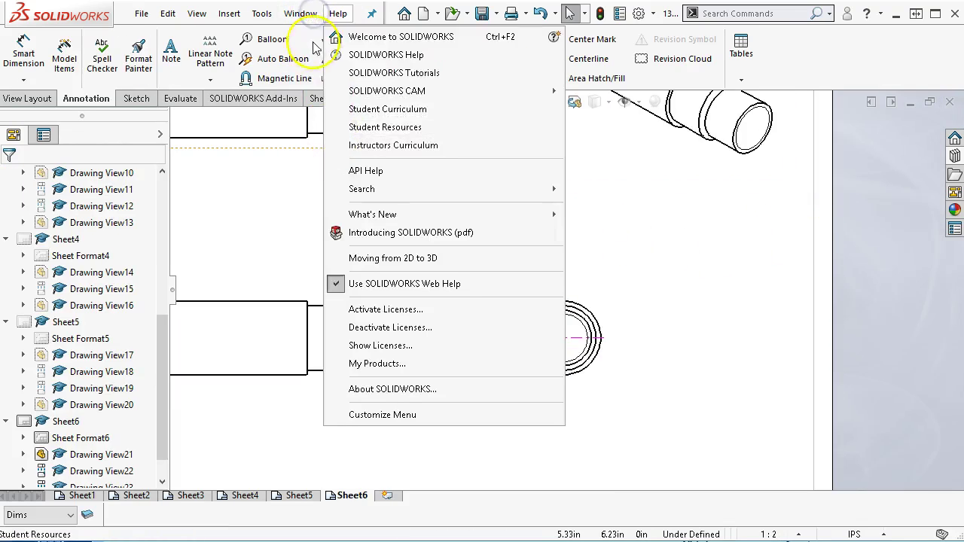
{"action": "left_click", "coordinate": [341, 179]}
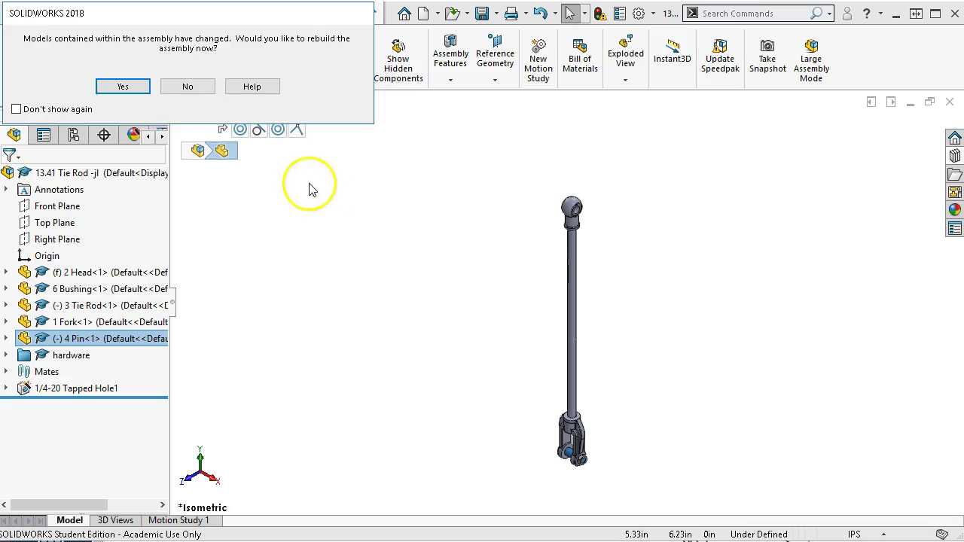
{"action": "left_click", "coordinate": [129, 86]}
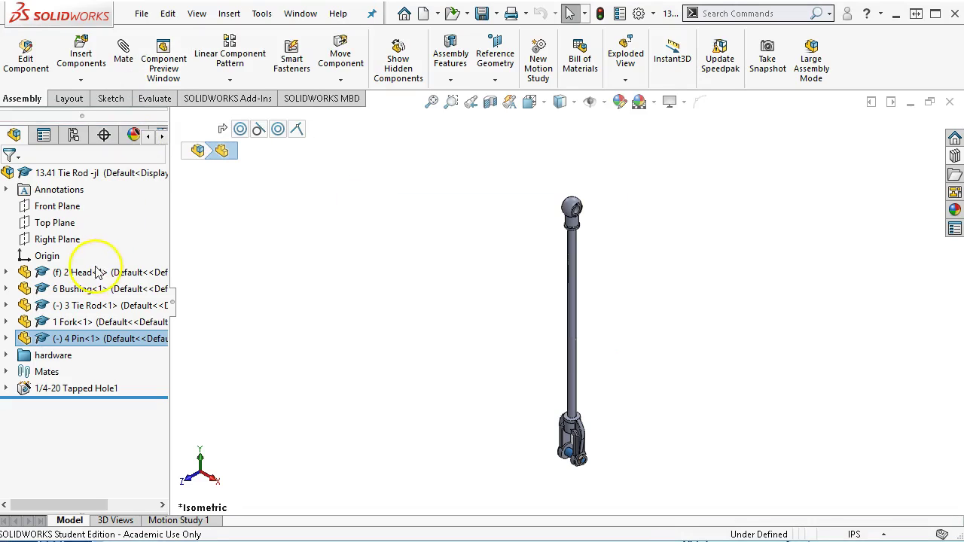
- Expand the hardware folder, examine the hex jam nut on the pin's end in the fork, and return to the drawing's Sheet6
{"action": "left_click", "coordinate": [6, 355]}
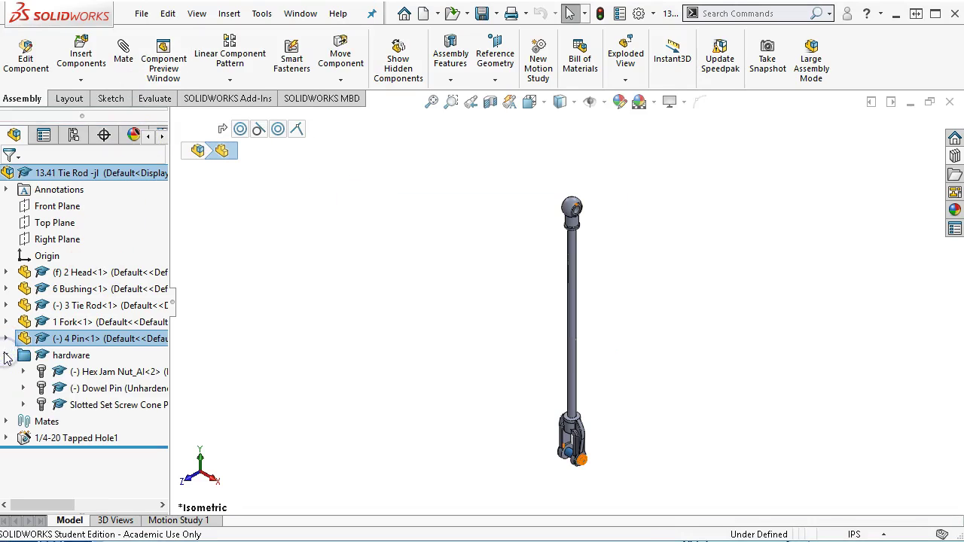
{"action": "left_click", "coordinate": [469, 333]}
{"action": "scroll", "coordinate": [570, 459], "scroll_direction": "down", "scroll_amount": 5}
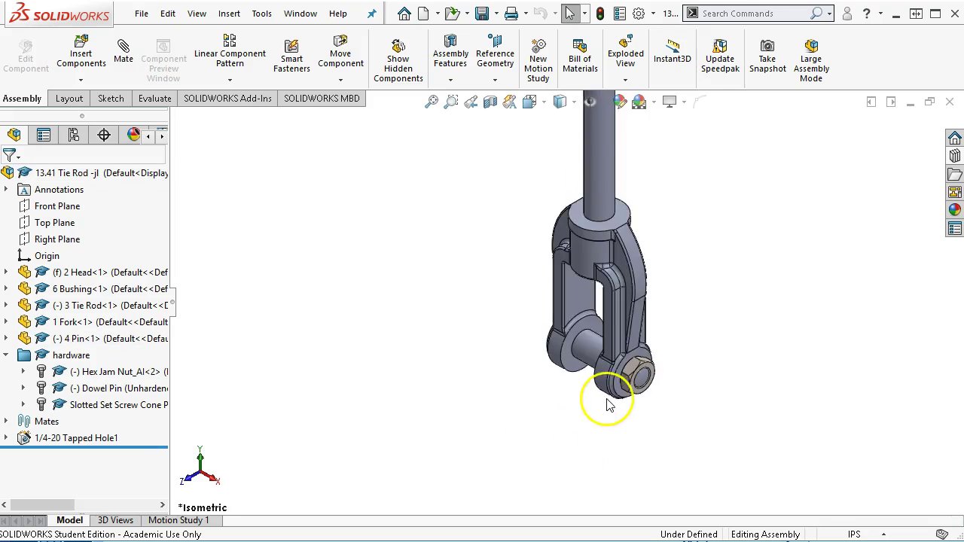
{"action": "scroll", "coordinate": [608, 405], "scroll_direction": "down", "scroll_amount": 5}
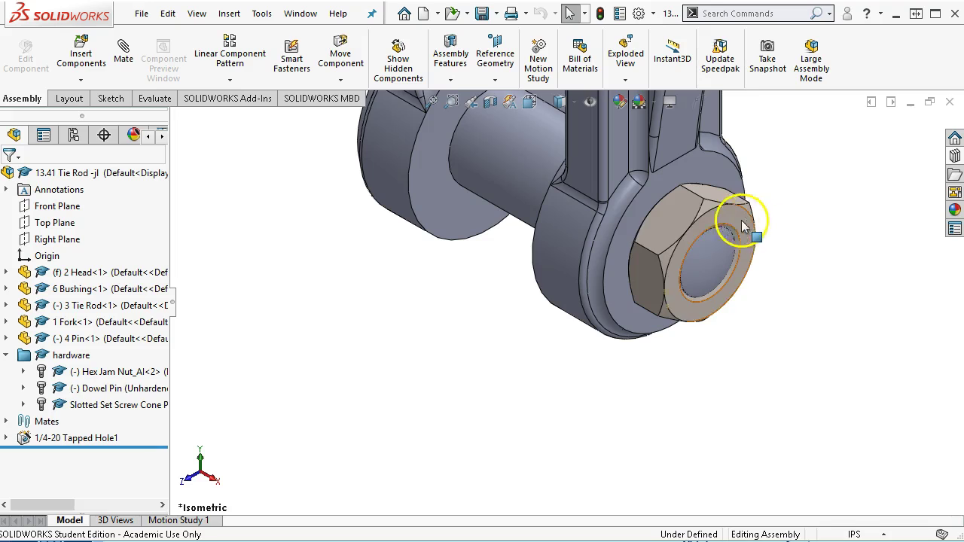
{"action": "key", "text": "f"}
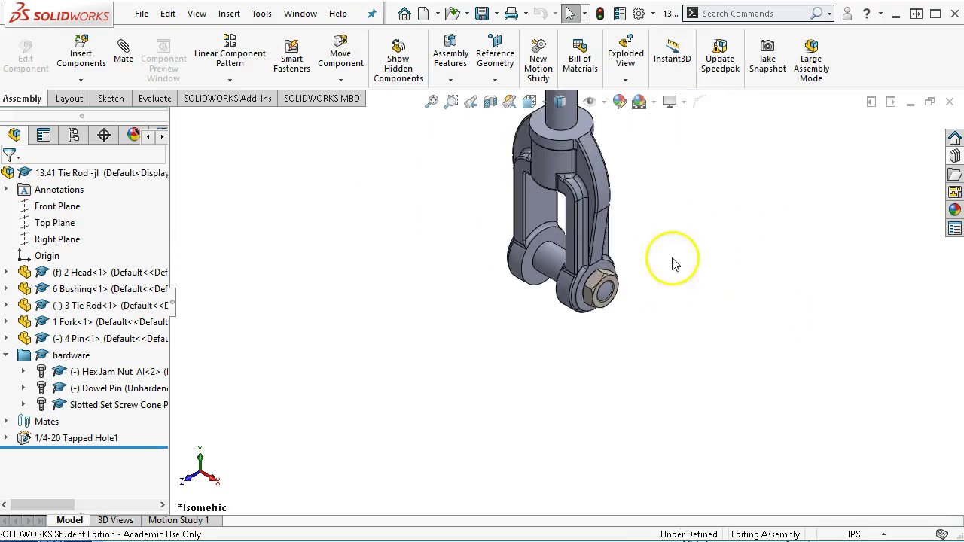
{"action": "left_click", "coordinate": [297, 15]}
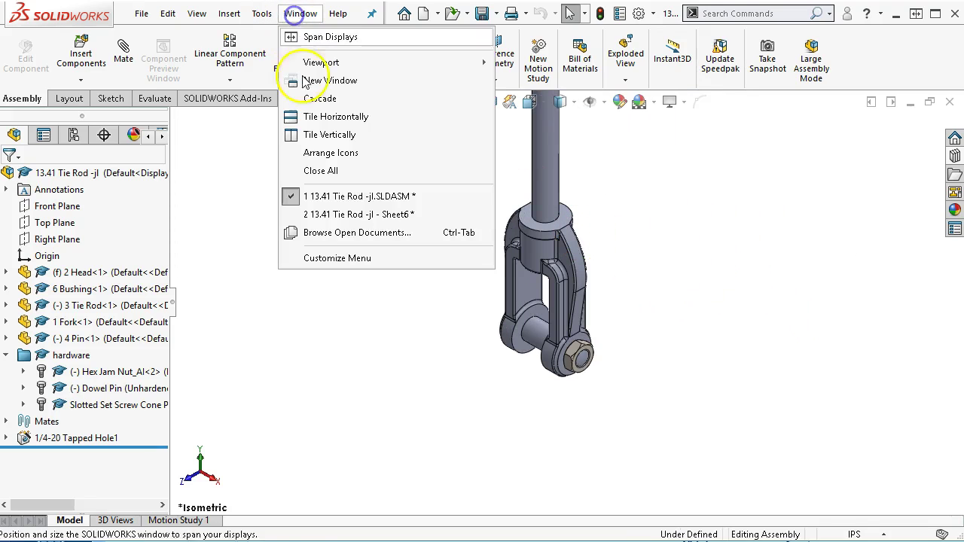
{"action": "left_click", "coordinate": [361, 213]}
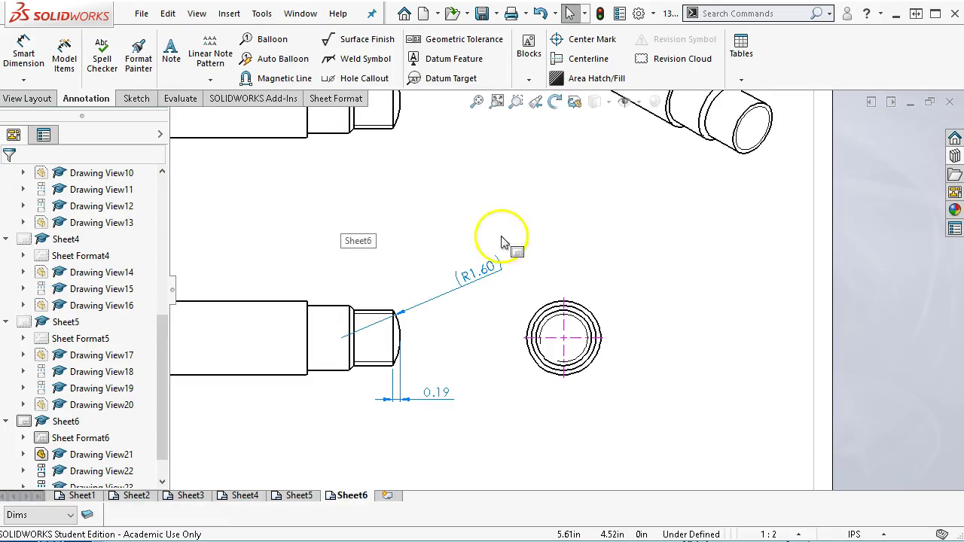
- Dimension the pin's overall length below its front view, from the flat end to the domed end
{"action": "key", "text": "f"}
{"action": "left_click", "coordinate": [532, 280]}
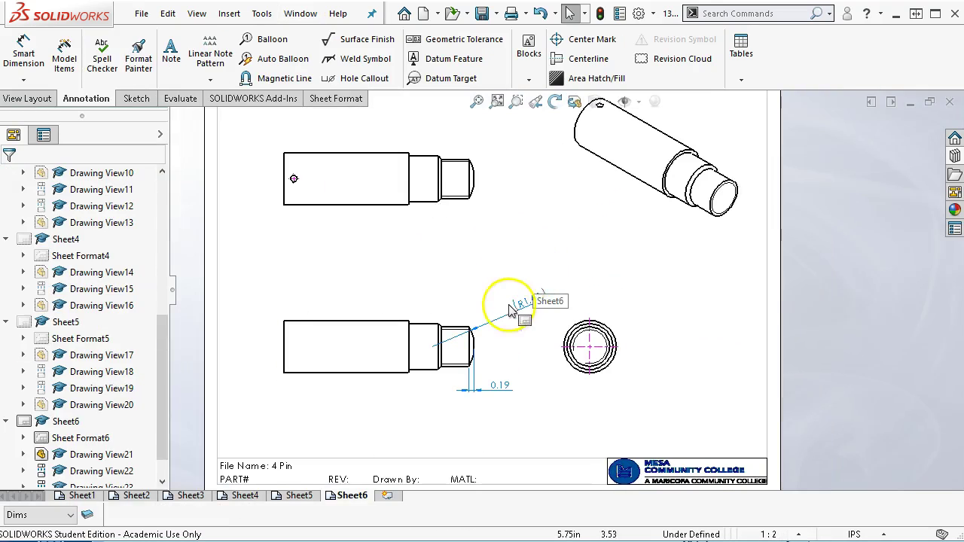
{"action": "scroll", "coordinate": [376, 377], "scroll_direction": "down", "scroll_amount": 2}
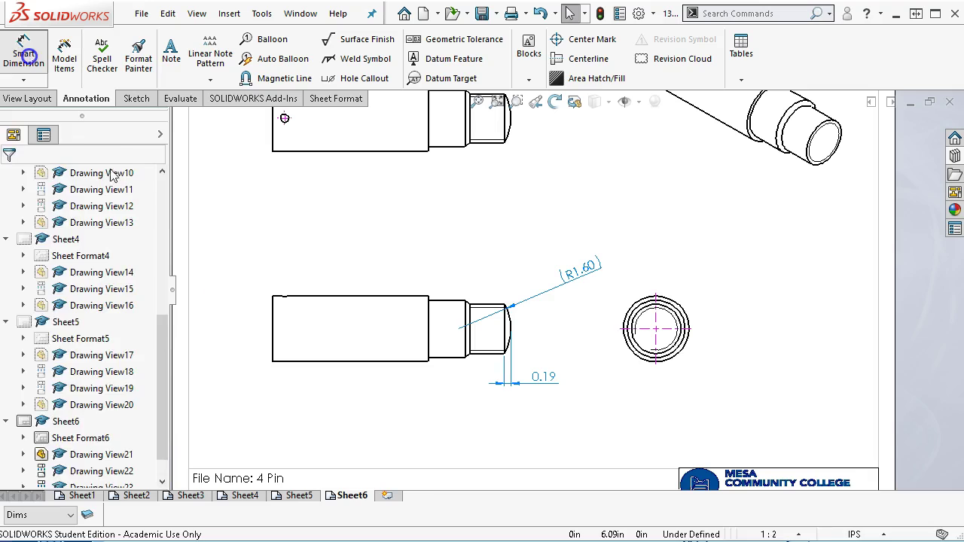
{"action": "left_click", "coordinate": [23, 56]}
{"action": "left_click", "coordinate": [273, 329]}
{"action": "scroll", "coordinate": [511, 353], "scroll_direction": "down", "scroll_amount": 3}
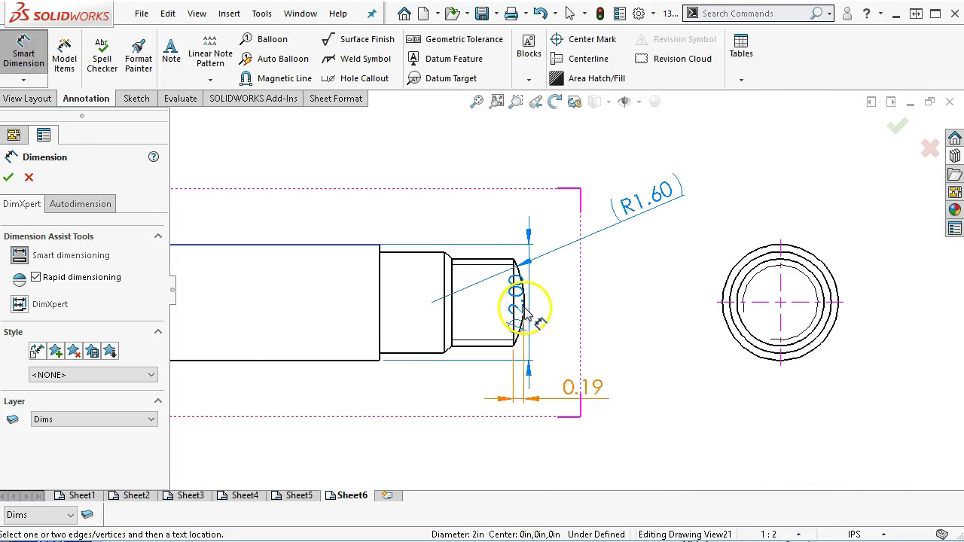
{"action": "scroll", "coordinate": [531, 320], "scroll_direction": "down", "scroll_amount": 1}
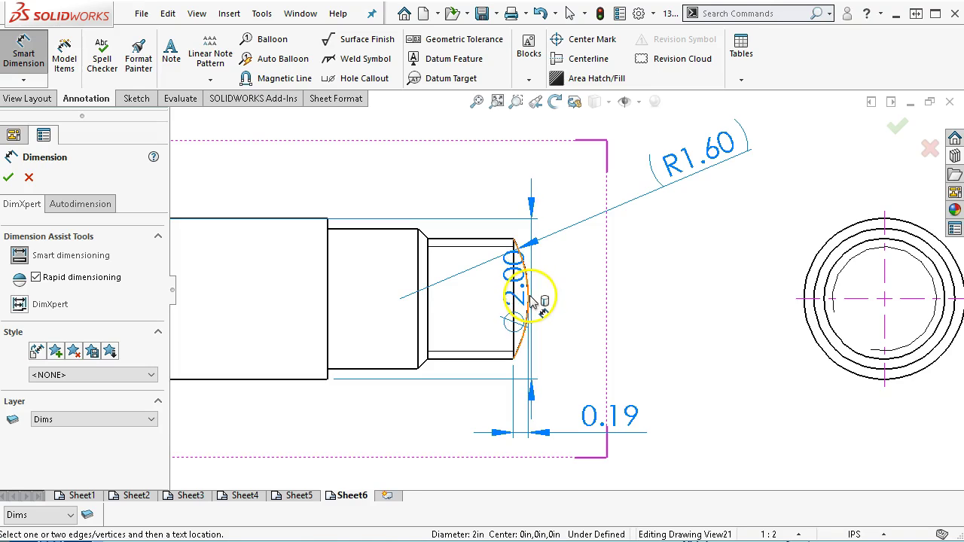
{"action": "left_click", "coordinate": [530, 299]}
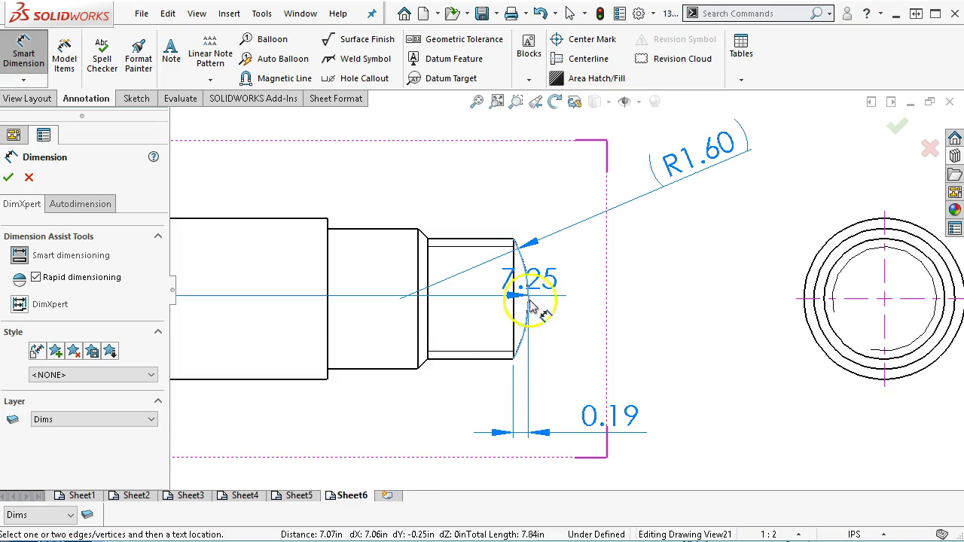
{"action": "scroll", "coordinate": [392, 414], "scroll_direction": "up", "scroll_amount": 4}
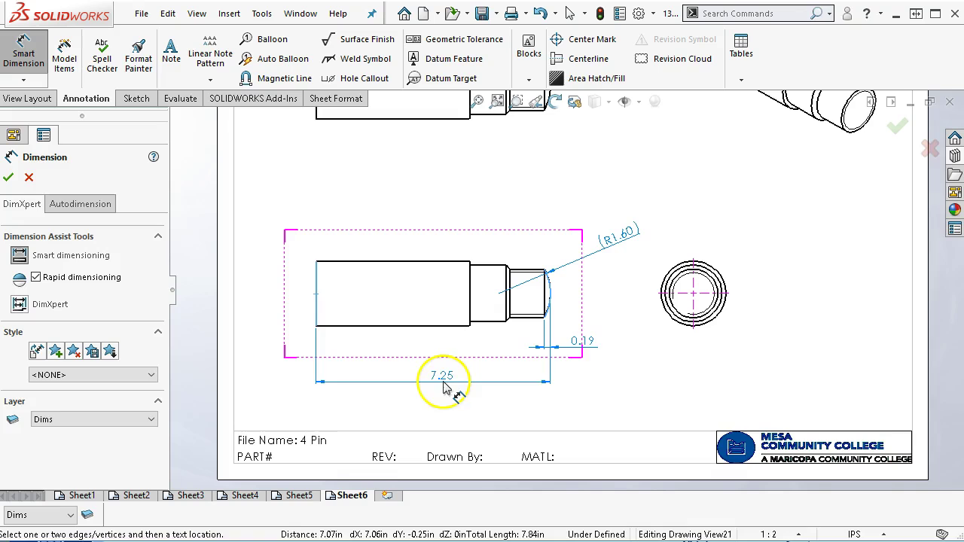
{"action": "left_click", "coordinate": [443, 385]}
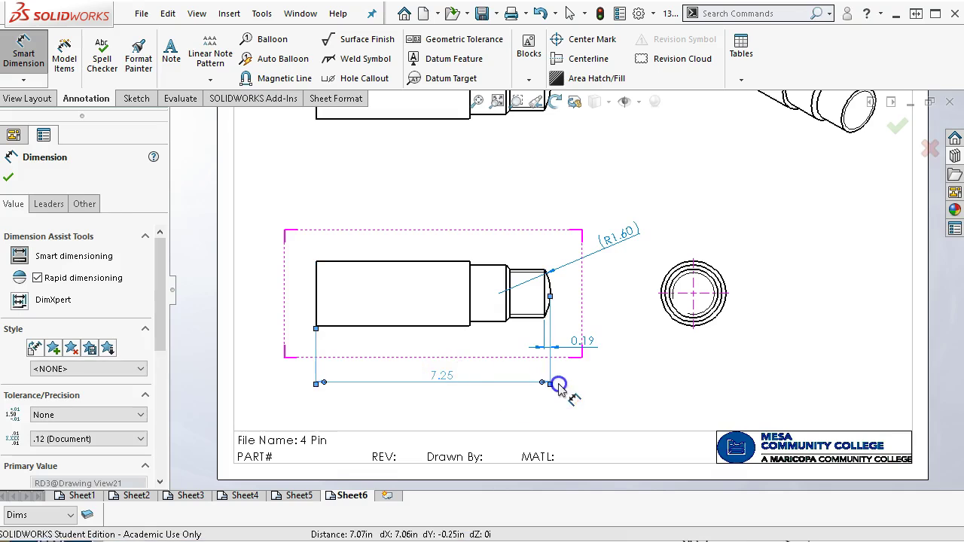
{"action": "left_click", "coordinate": [553, 220]}
{"action": "key", "text": "Escape"}
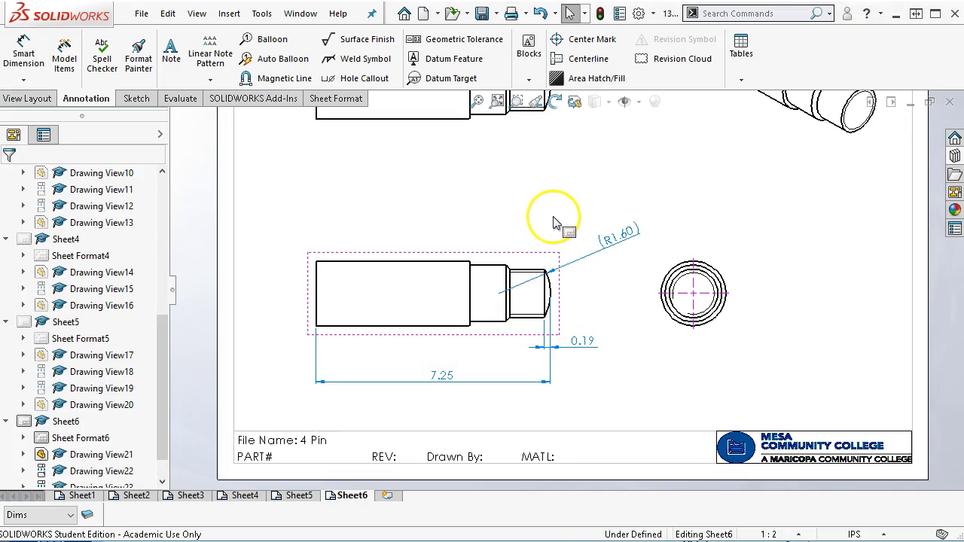
- Add a hole callout to the small hole in the pin's top view, placing its text below the view
{"action": "key", "text": "f"}
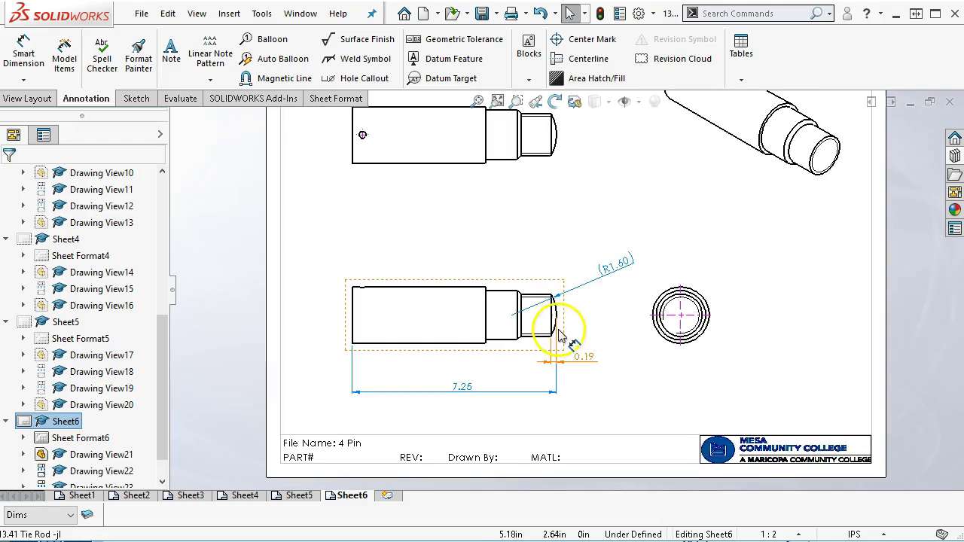
{"action": "scroll", "coordinate": [360, 162], "scroll_direction": "down", "scroll_amount": 3}
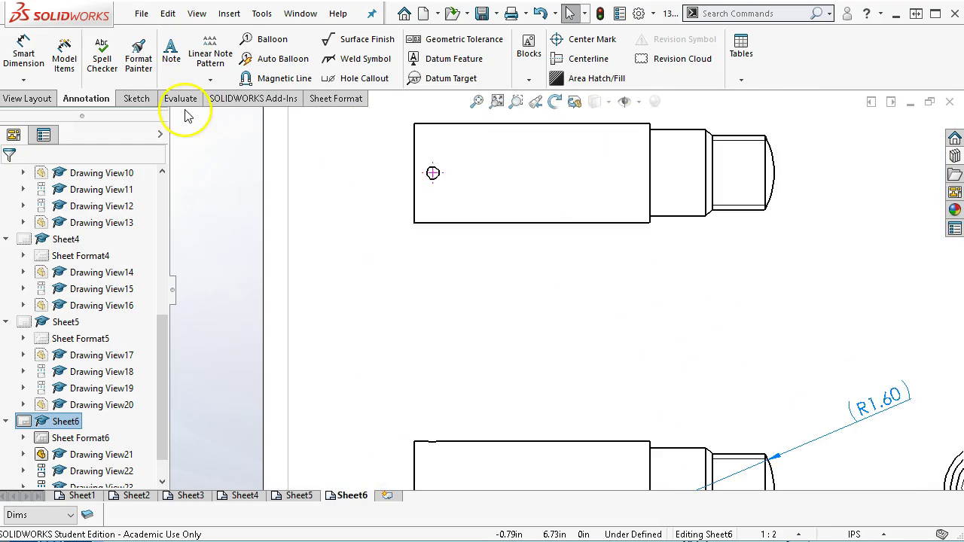
{"action": "left_click", "coordinate": [365, 85]}
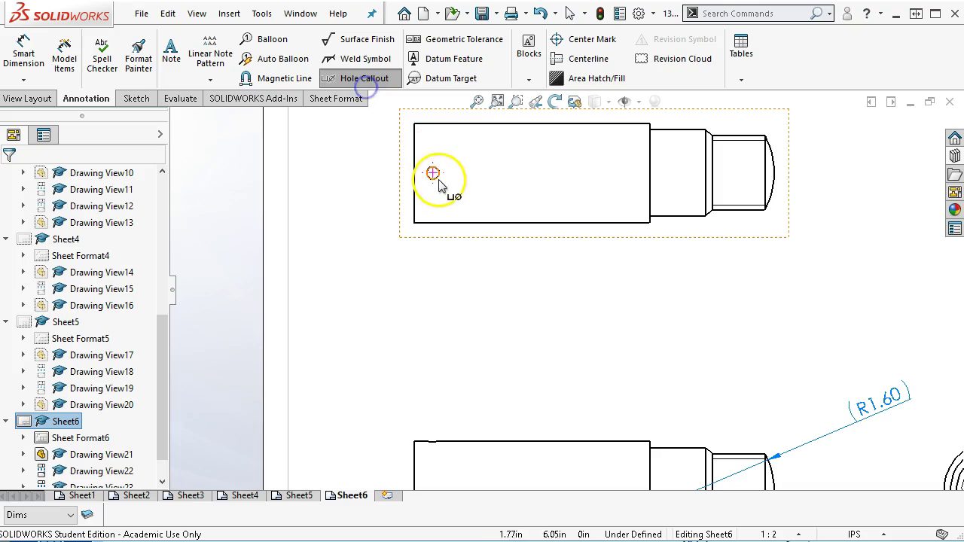
{"action": "left_click", "coordinate": [436, 178]}
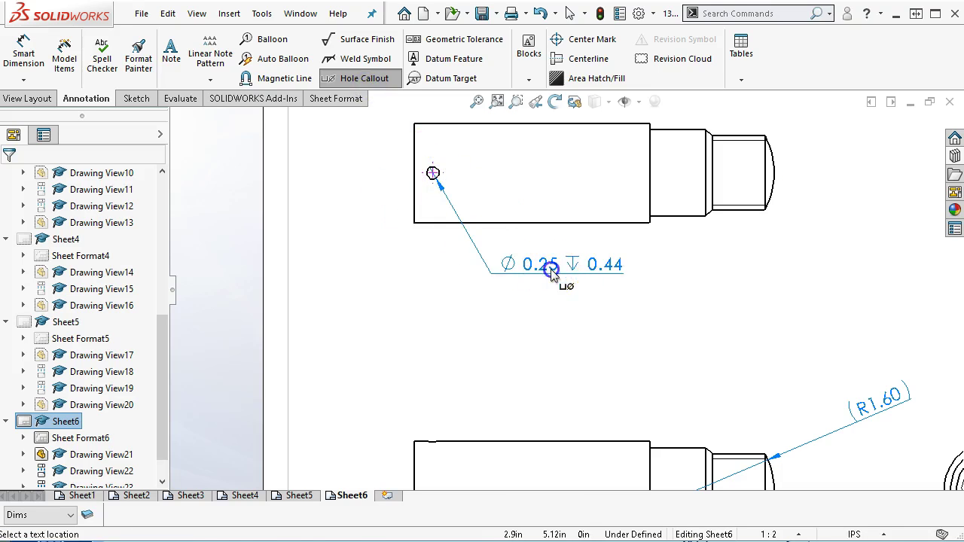
{"action": "left_click", "coordinate": [568, 267]}
{"action": "right_click", "coordinate": [560, 317]}
{"action": "left_click", "coordinate": [599, 414]}
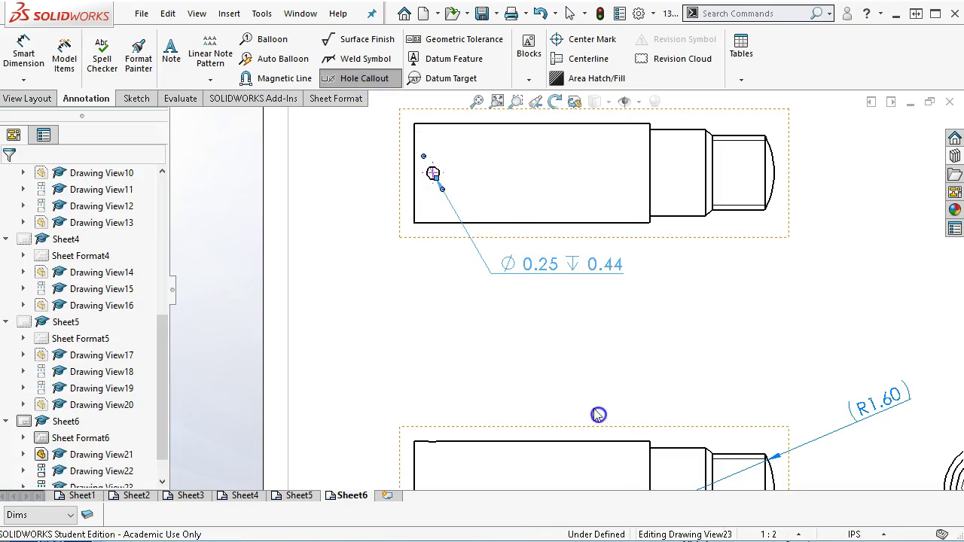
- Insert a centerline along the pin's top view using automatic insertion for the whole view
{"action": "left_click", "coordinate": [518, 179]}
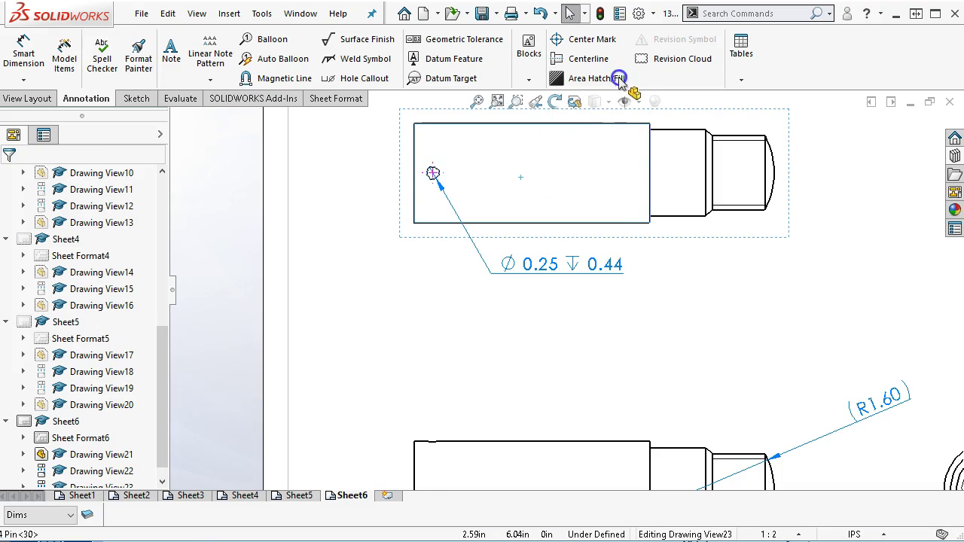
{"action": "left_click", "coordinate": [583, 58]}
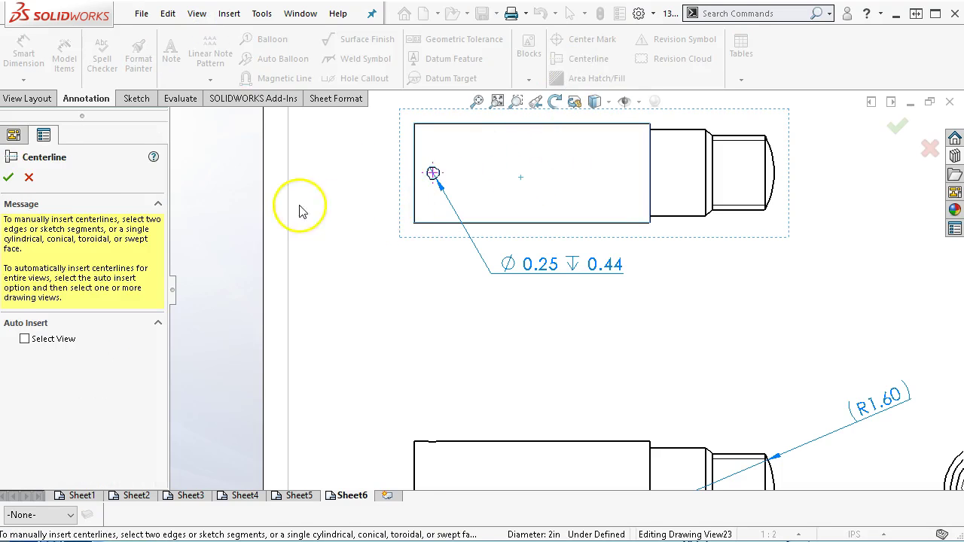
{"action": "left_click", "coordinate": [27, 341]}
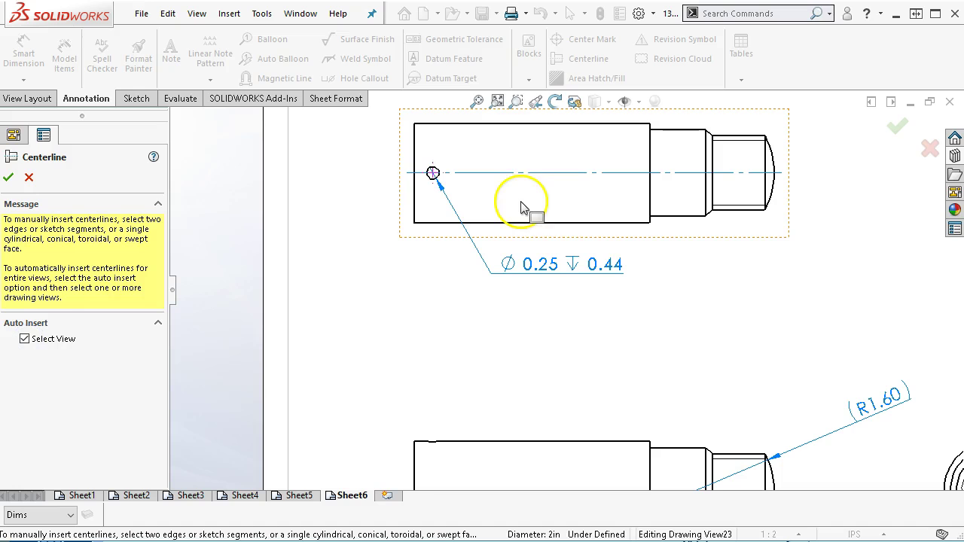
{"action": "left_click", "coordinate": [769, 183]}
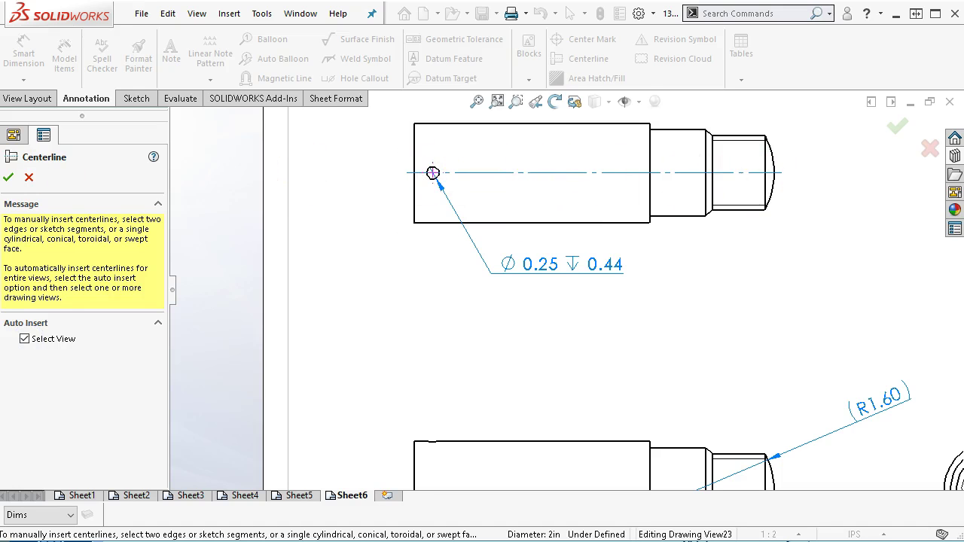
{"action": "left_click", "coordinate": [10, 178]}
- Move the top view's centerline from the Dims layer to the Center layer
{"action": "left_click", "coordinate": [503, 172]}
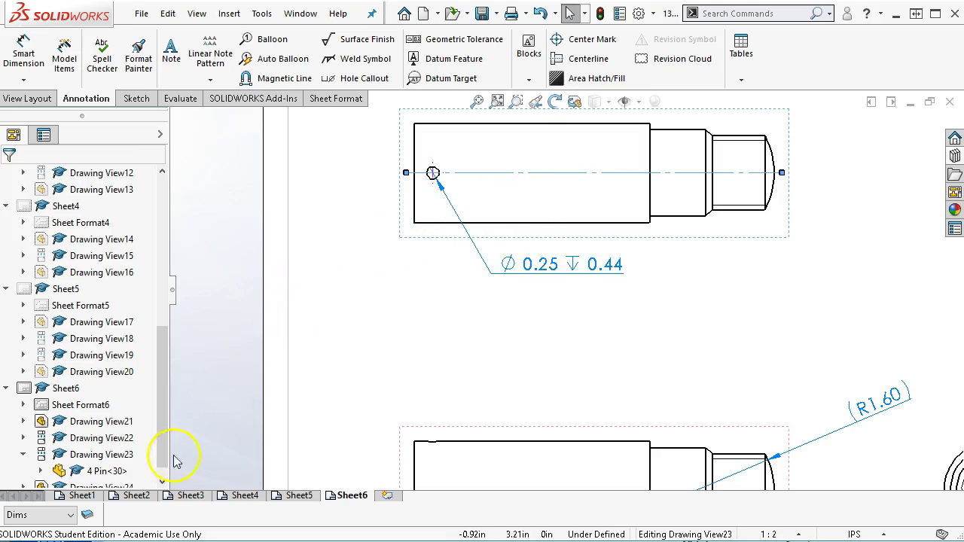
{"action": "left_click", "coordinate": [69, 515]}
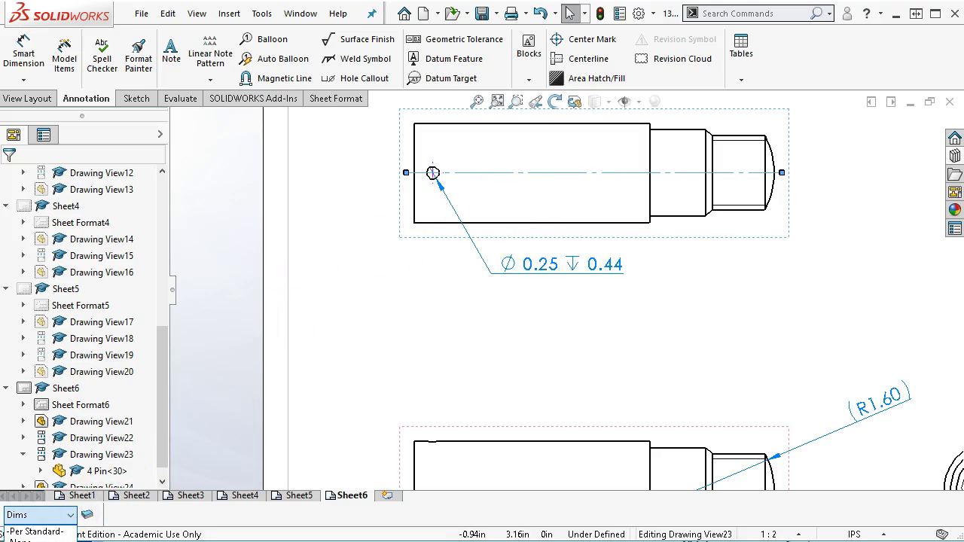
{"action": "left_click", "coordinate": [34, 541]}
{"action": "left_click", "coordinate": [374, 302]}
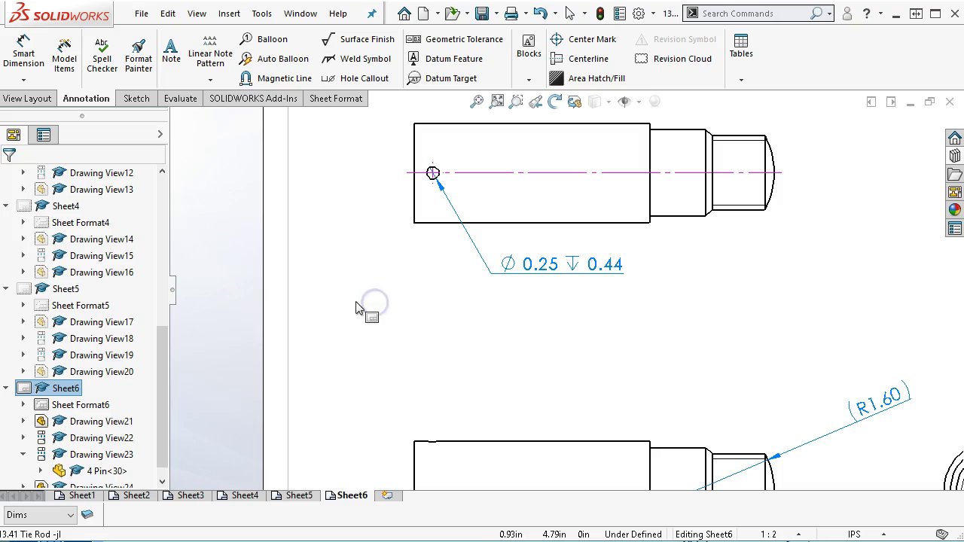
{"action": "left_click", "coordinate": [361, 293]}
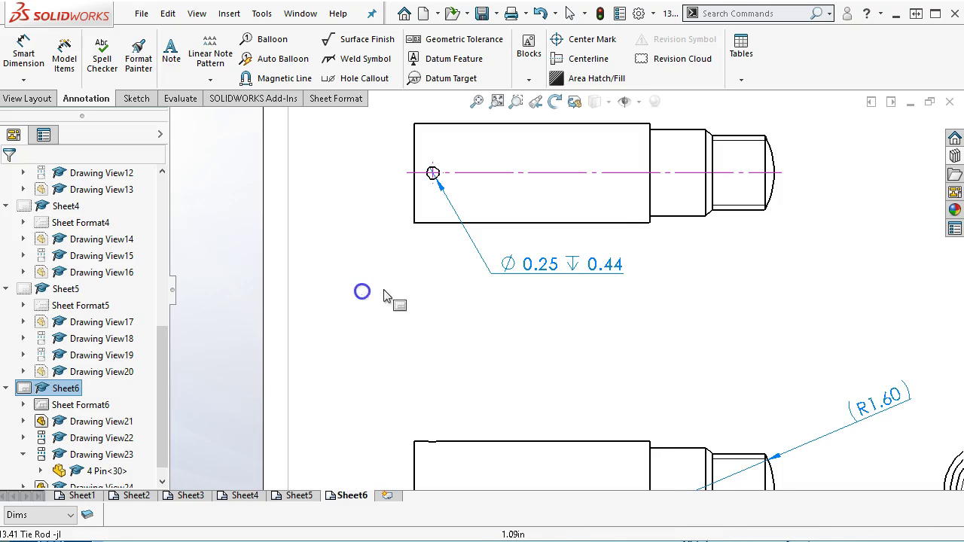
- Dimension the small hole's center from the pin's flat end, placing the dimension below the top view beside the hole callout
{"action": "scroll", "coordinate": [384, 292], "scroll_direction": "up", "scroll_amount": 3}
{"action": "scroll", "coordinate": [435, 195], "scroll_direction": "down", "scroll_amount": 3}
{"action": "left_click", "coordinate": [23, 53]}
{"action": "scroll", "coordinate": [510, 196], "scroll_direction": "down", "scroll_amount": 2}
{"action": "left_click", "coordinate": [483, 292]}
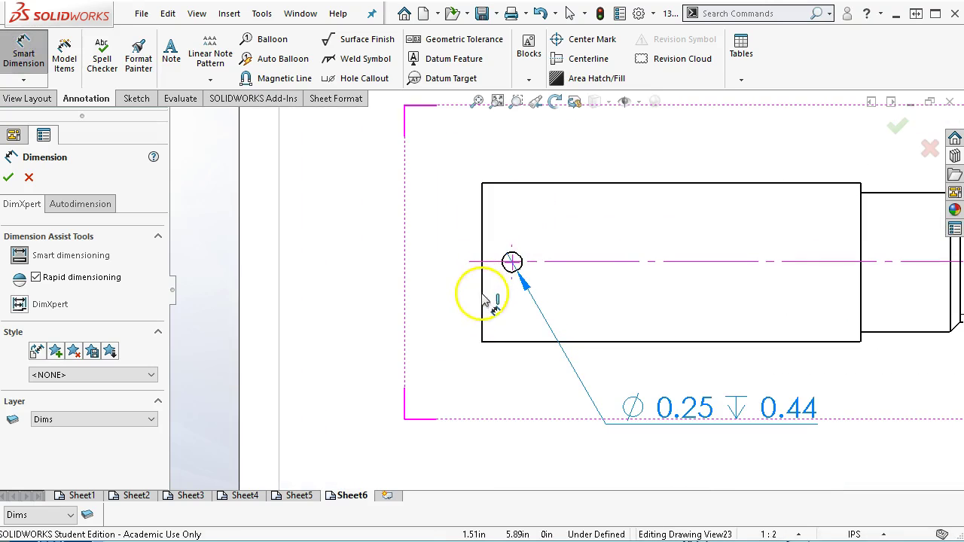
{"action": "left_click", "coordinate": [512, 280]}
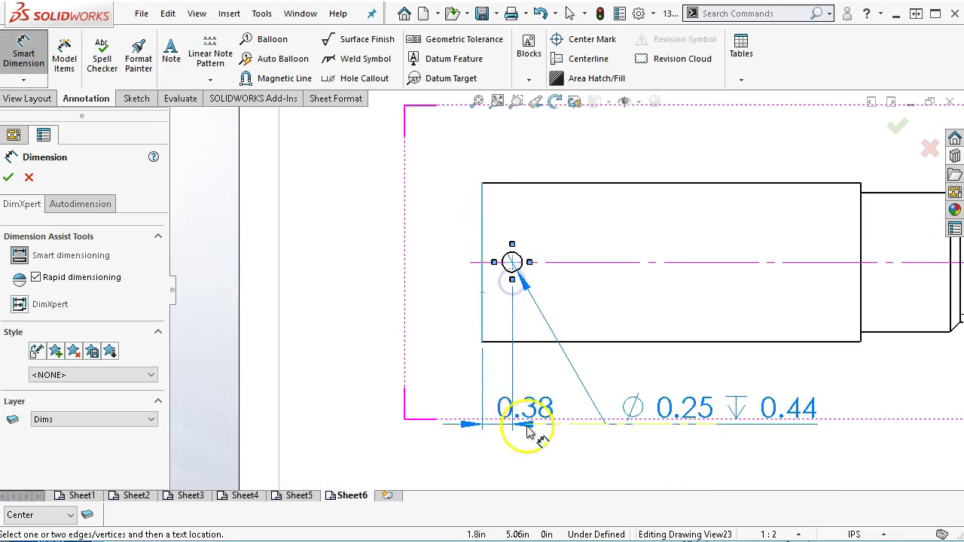
{"action": "left_click", "coordinate": [425, 431]}
{"action": "left_click", "coordinate": [477, 101]}
{"action": "left_click", "coordinate": [511, 272]}
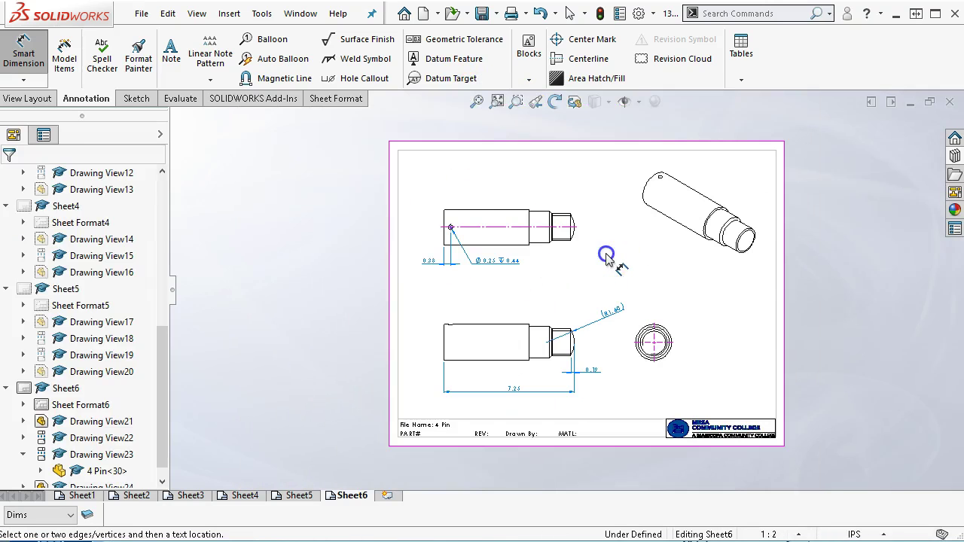
- Set the scale of the 1 Fork drawing on Sheet5 to 1:5 and space its views farther apart
{"action": "left_click", "coordinate": [295, 495]}
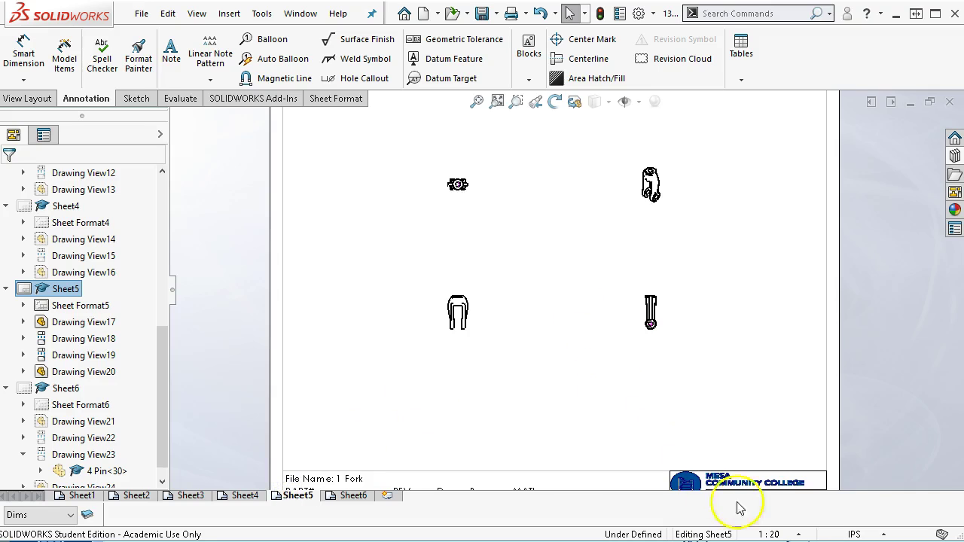
{"action": "left_click", "coordinate": [790, 536]}
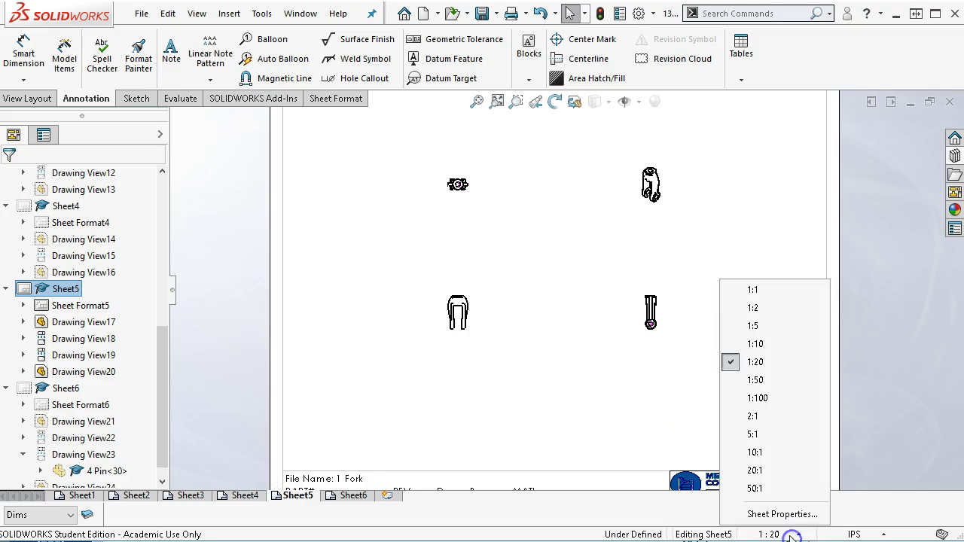
{"action": "left_click", "coordinate": [776, 329]}
{"action": "mouse_move", "coordinate": [649, 369]}
{"action": "left_mouse_down"}
{"action": "mouse_move", "coordinate": [673, 392]}
{"action": "mouse_move", "coordinate": [649, 419]}
{"action": "mouse_move", "coordinate": [637, 412]}
{"action": "left_mouse_up"}
{"action": "left_click_drag", "start_coordinate": [697, 258], "coordinate": [793, 265]}
{"action": "left_click_drag", "start_coordinate": [486, 392], "coordinate": [412, 431]}
- On Sheet4, rotate the 3 Tie Rod's front view by 90° with its dependent views updating to the new orientation
{"action": "left_click", "coordinate": [241, 494]}
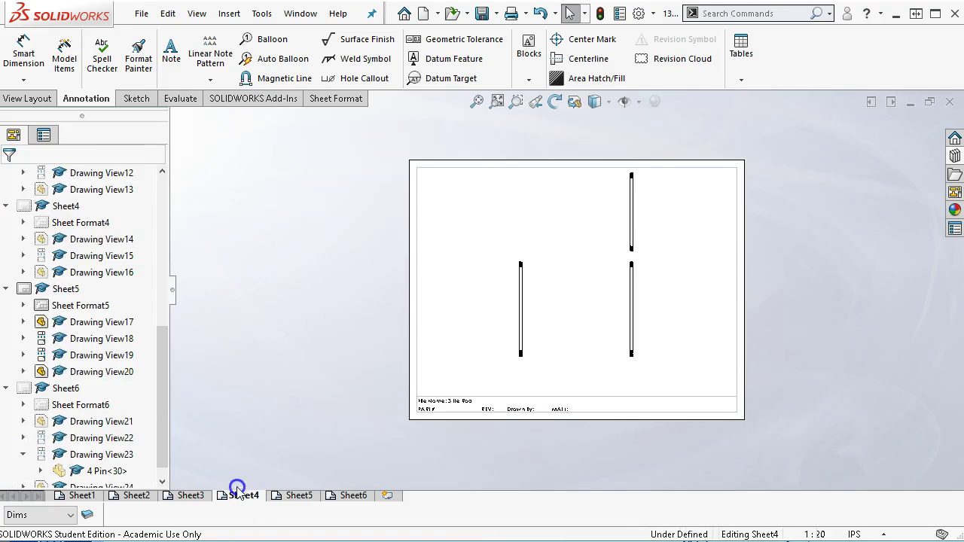
{"action": "scroll", "coordinate": [572, 294], "scroll_direction": "down", "scroll_amount": 3}
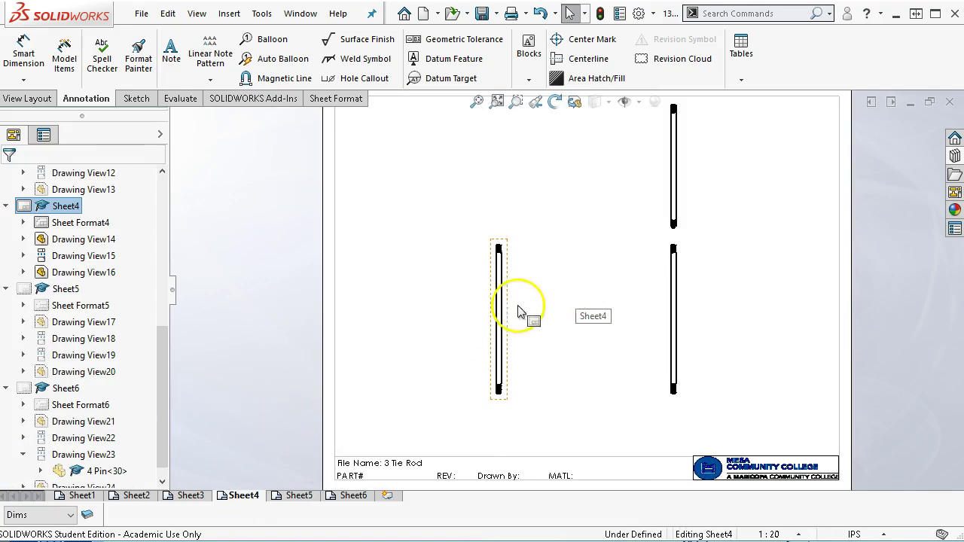
{"action": "left_click", "coordinate": [508, 325]}
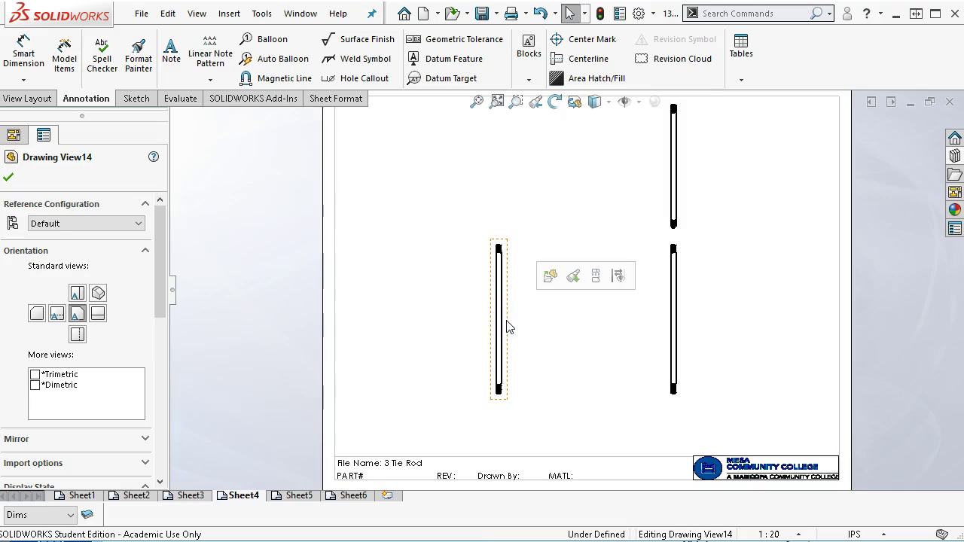
{"action": "left_click", "coordinate": [554, 101]}
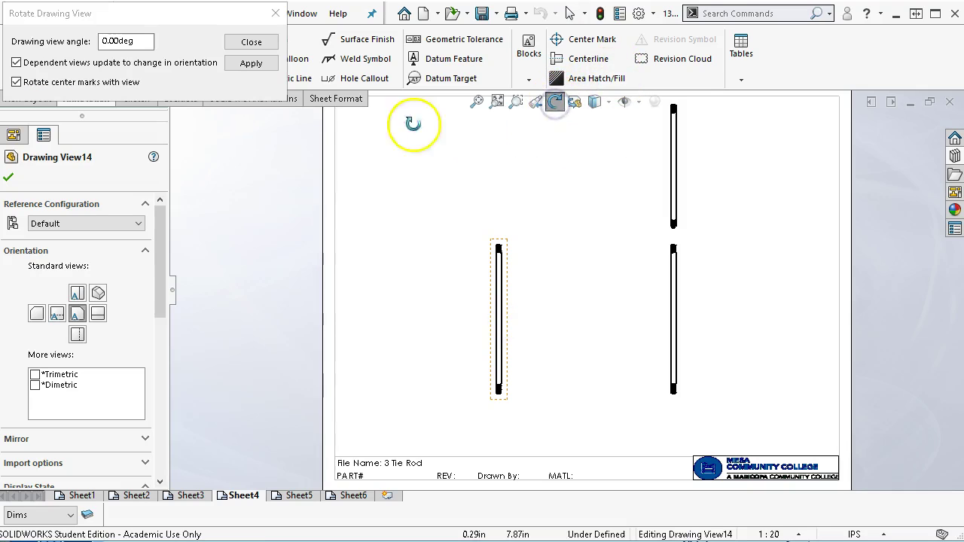
{"action": "left_click", "coordinate": [101, 41]}
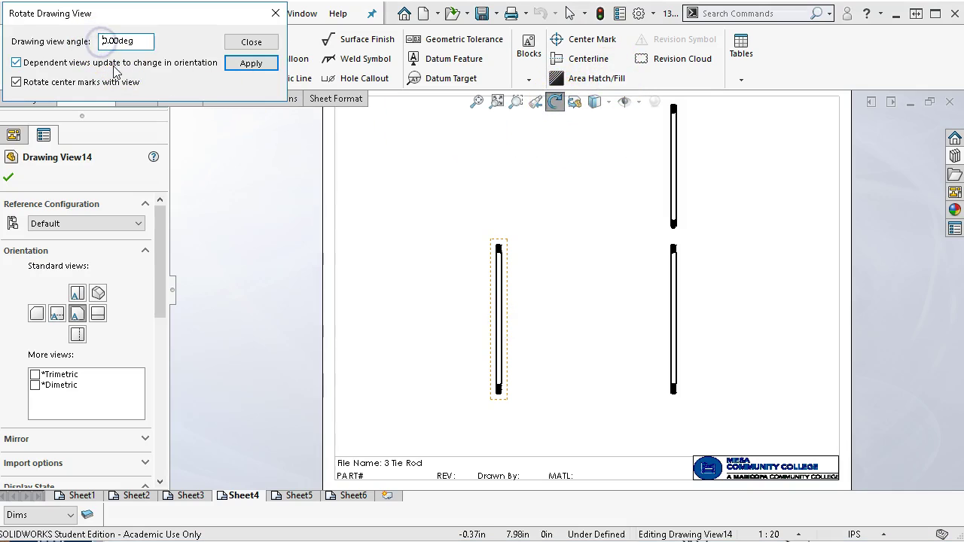
{"action": "type", "text": "9"}
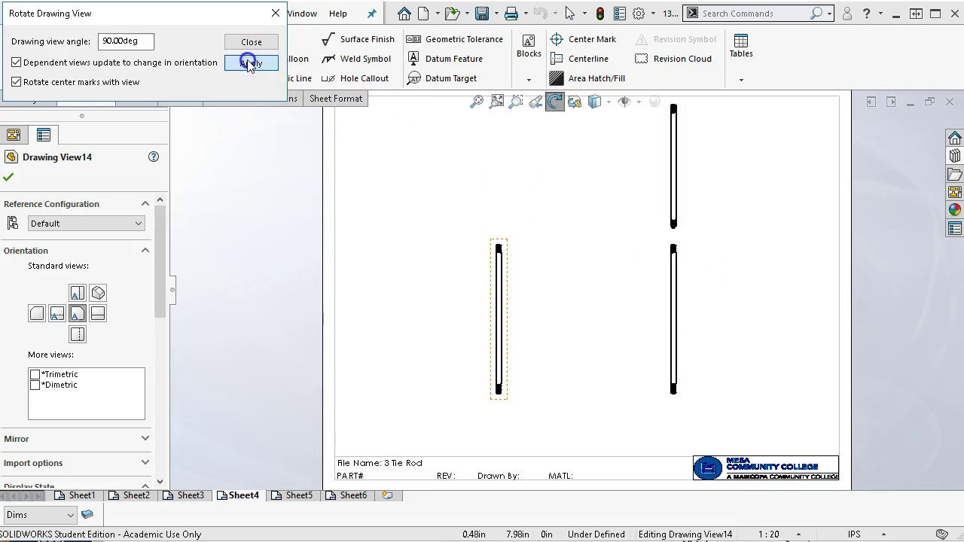
{"action": "left_click", "coordinate": [609, 424]}
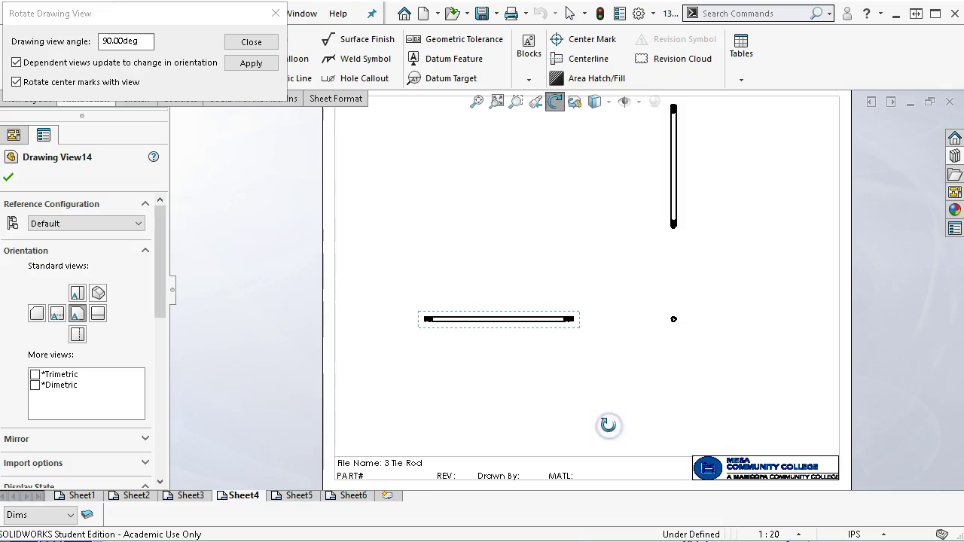
{"action": "left_click", "coordinate": [250, 42]}
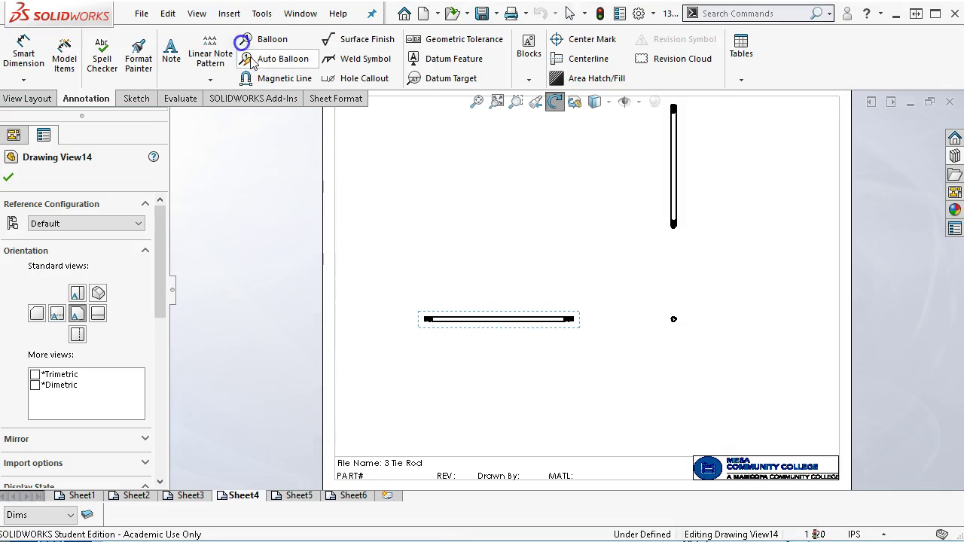
{"action": "left_click", "coordinate": [572, 350]}
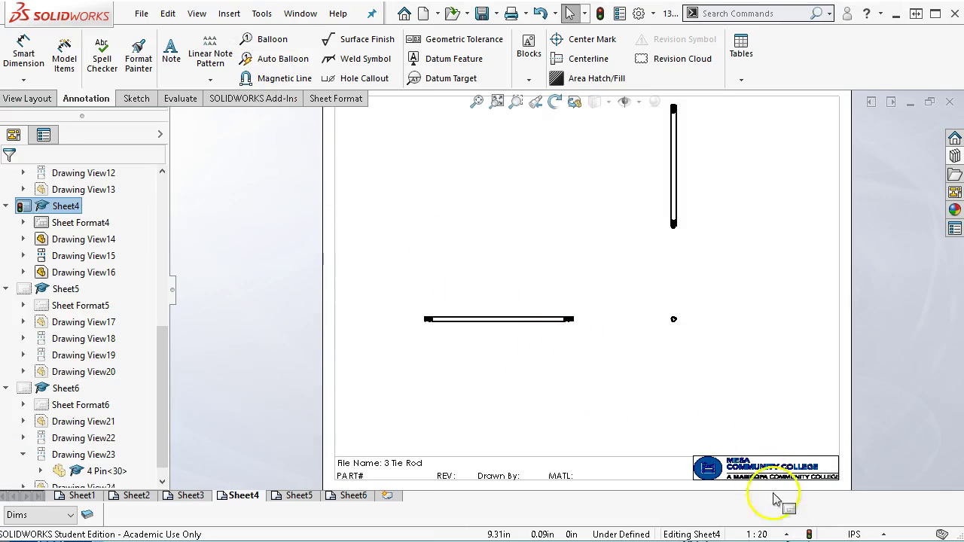
- Set the Sheet4 scale to 1:5 and give the vertical rod view a custom scale of 1:10
{"action": "left_click", "coordinate": [786, 535]}
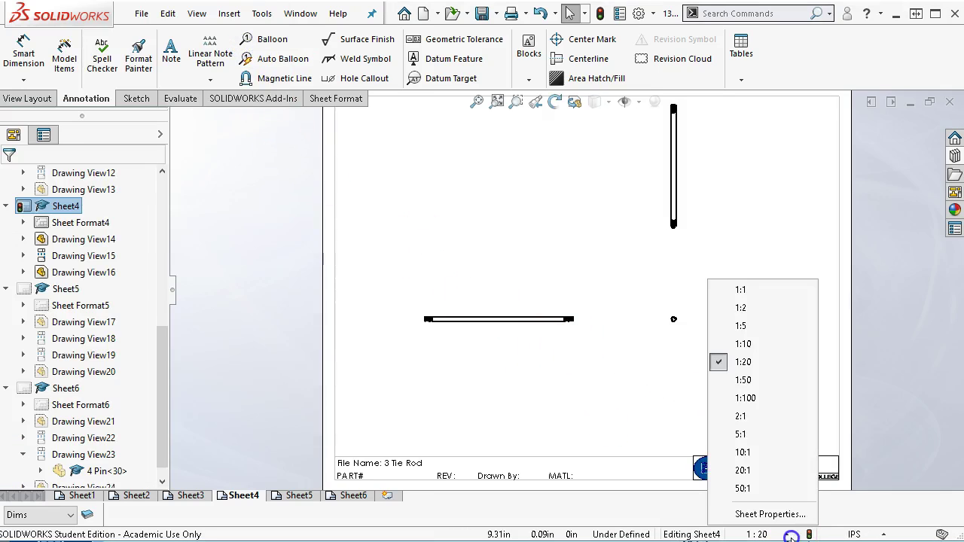
{"action": "left_click", "coordinate": [742, 326]}
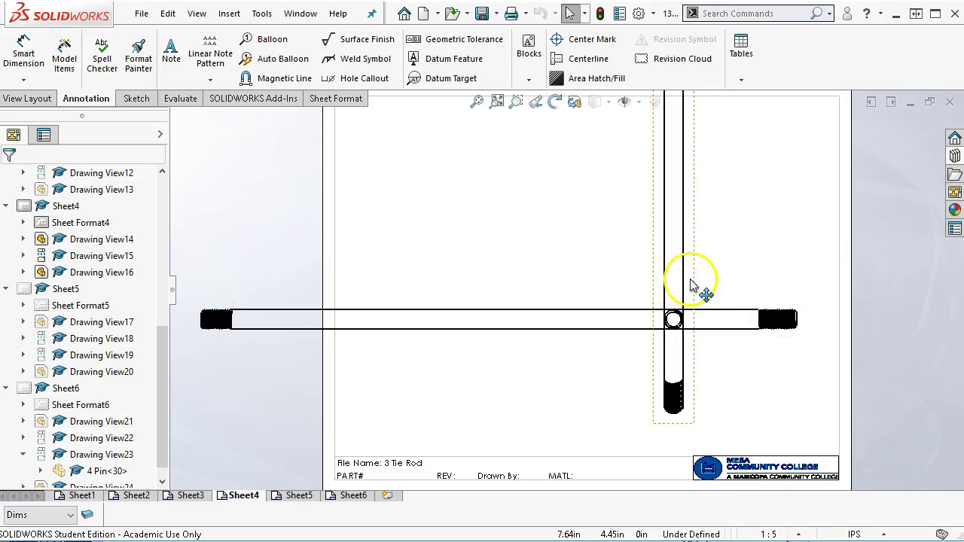
{"action": "left_click", "coordinate": [691, 285]}
{"action": "left_click_drag", "start_coordinate": [164, 307], "coordinate": [145, 426]}
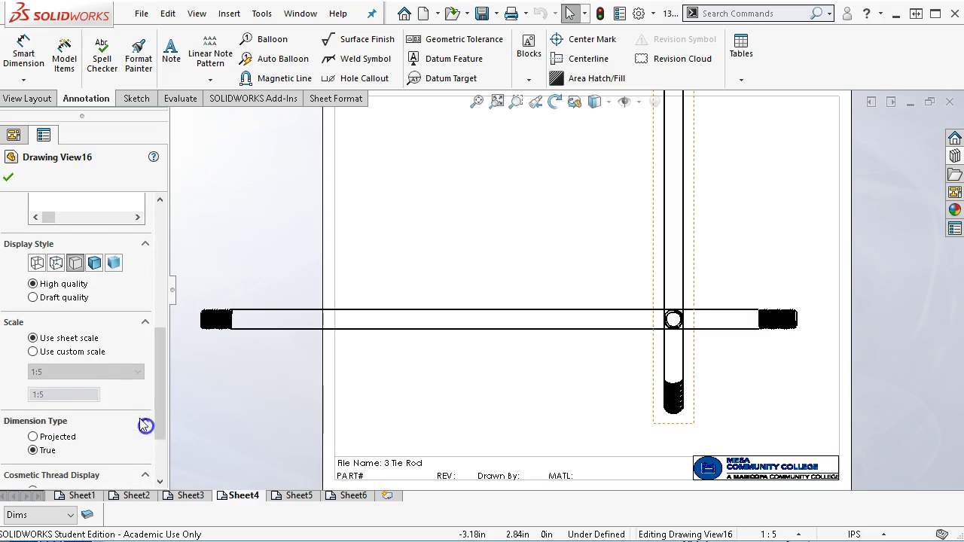
{"action": "left_click", "coordinate": [33, 351]}
{"action": "left_click", "coordinate": [47, 370]}
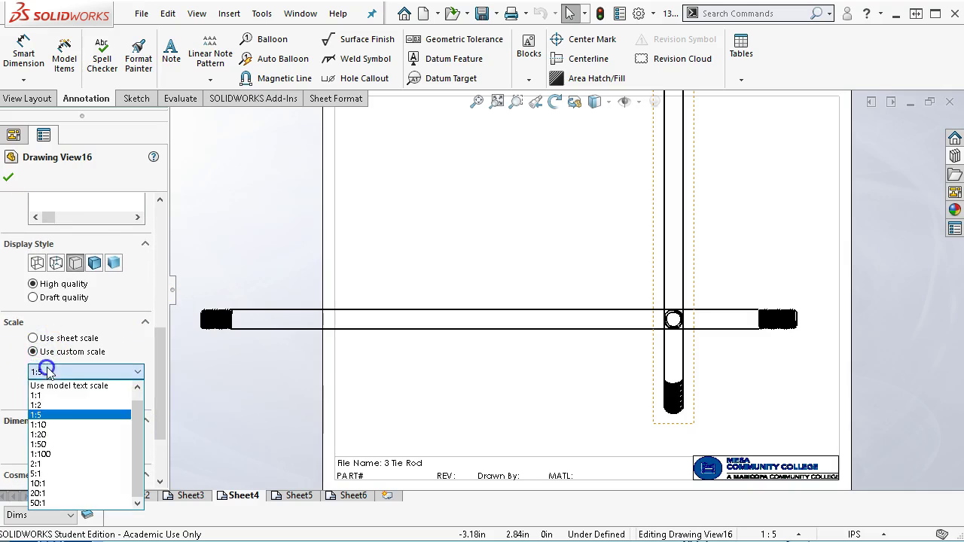
{"action": "left_click", "coordinate": [39, 424]}
{"action": "left_click", "coordinate": [7, 183]}
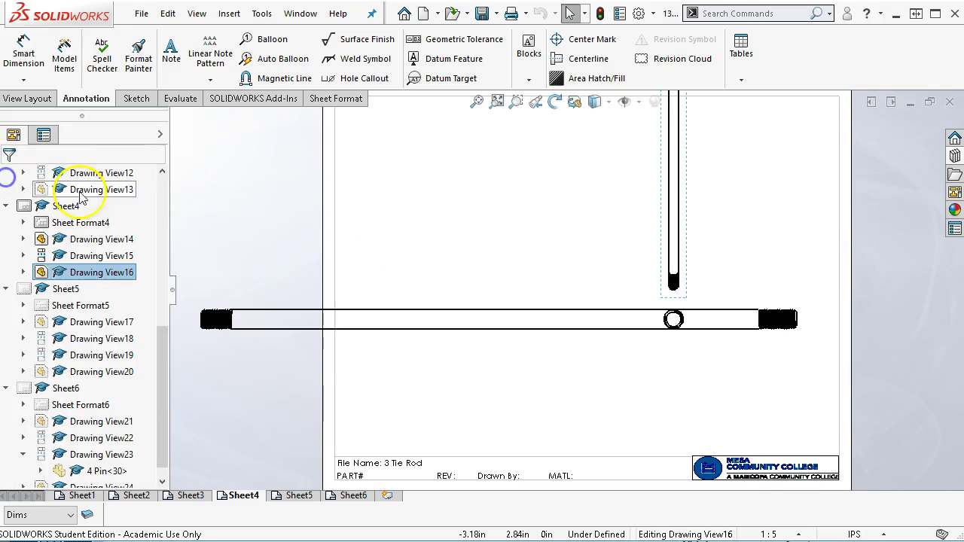
- Move the vertical rod view to the upper right corner of the sheet, clear of the front view
{"action": "scroll", "coordinate": [622, 253], "scroll_direction": "up", "scroll_amount": 2}
{"action": "scroll", "coordinate": [623, 253], "scroll_direction": "down", "scroll_amount": 1}
{"action": "mouse_move", "coordinate": [647, 252]}
{"action": "left_mouse_down"}
{"action": "mouse_move", "coordinate": [697, 279]}
{"action": "mouse_move", "coordinate": [777, 300]}
{"action": "left_mouse_up"}
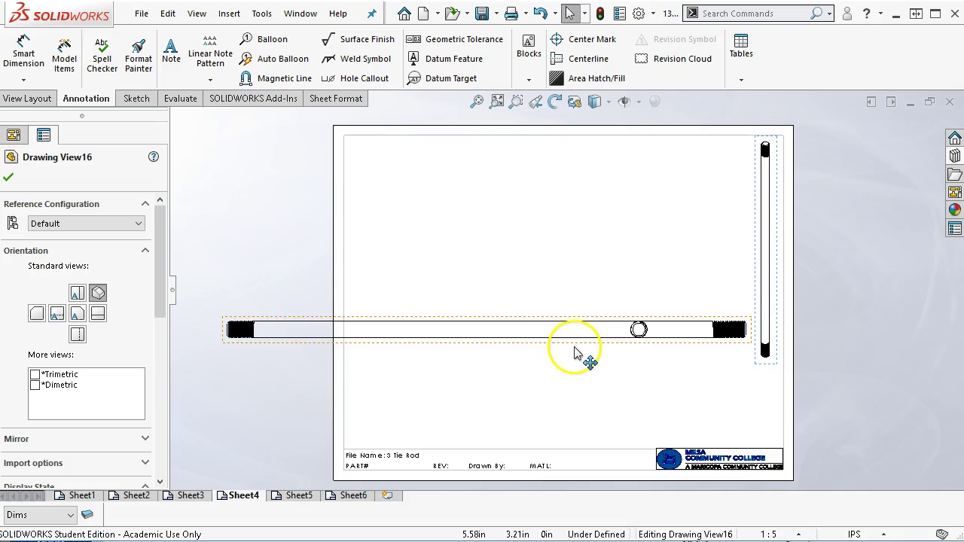
- Break the tie rod's long horizontal front view between its threaded ends, using a zig zag cut and a 0.39 in gap
{"action": "left_click", "coordinate": [539, 328]}
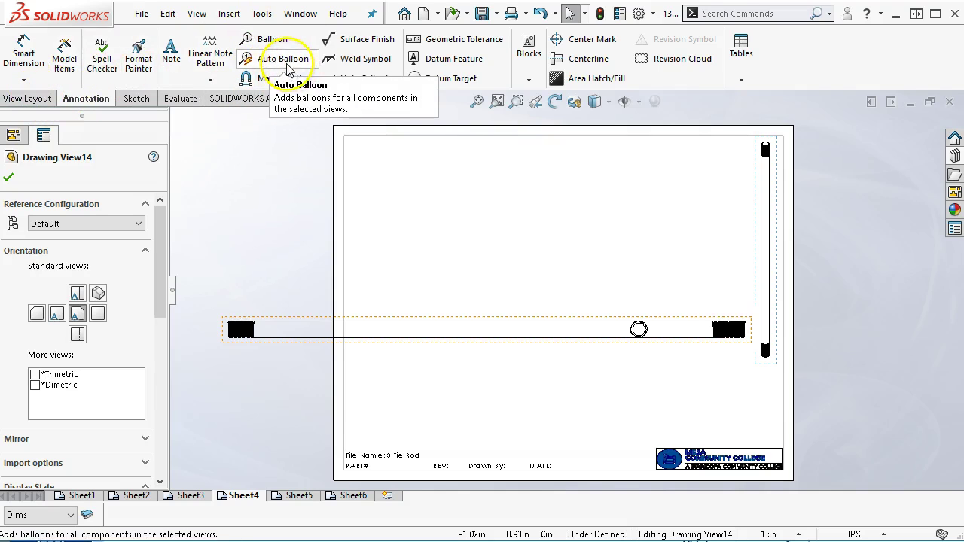
{"action": "left_click", "coordinate": [36, 99]}
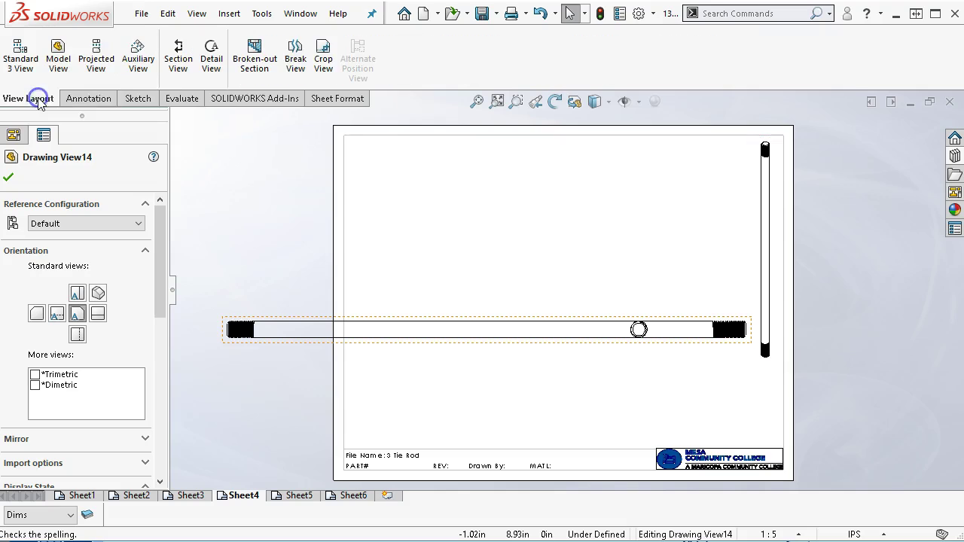
{"action": "left_click", "coordinate": [295, 60]}
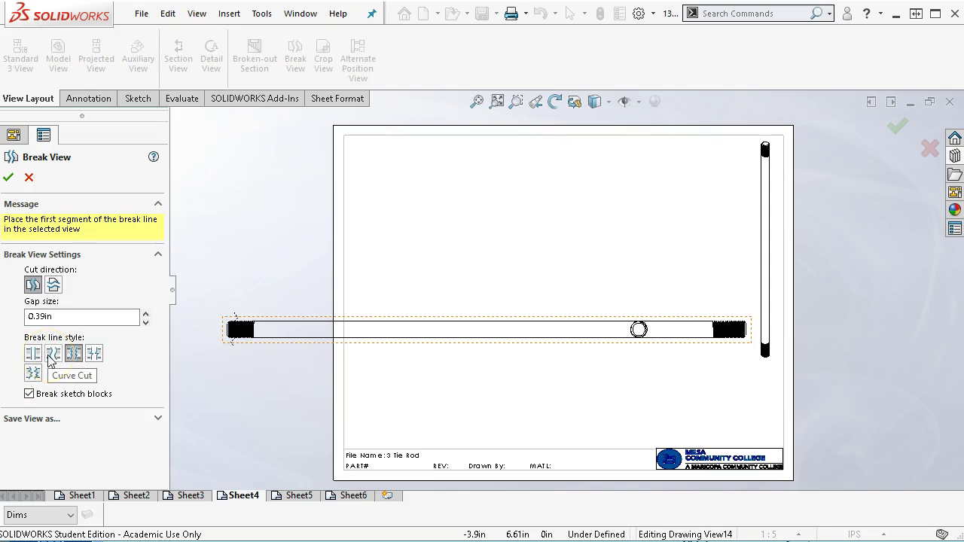
{"action": "left_click", "coordinate": [74, 357]}
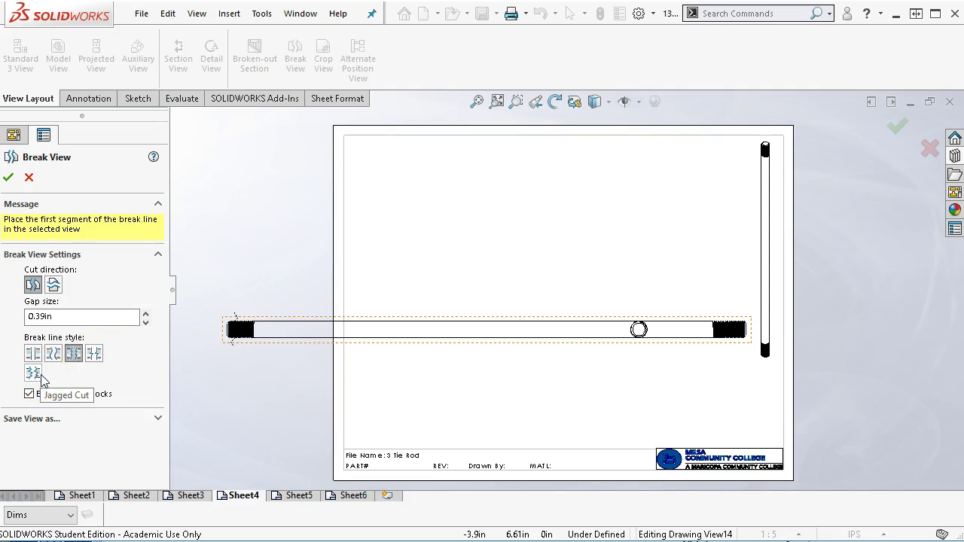
{"action": "left_click", "coordinate": [54, 319]}
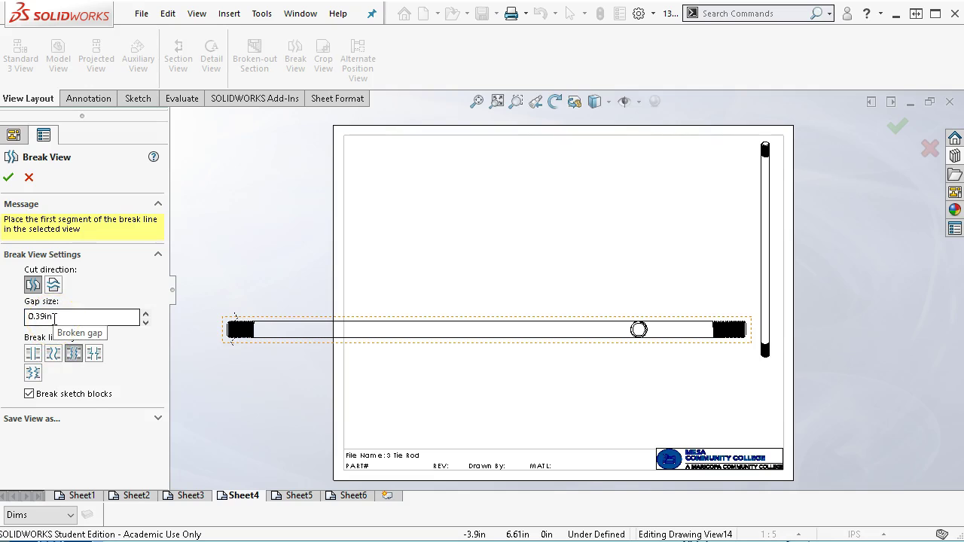
{"action": "left_click", "coordinate": [292, 335]}
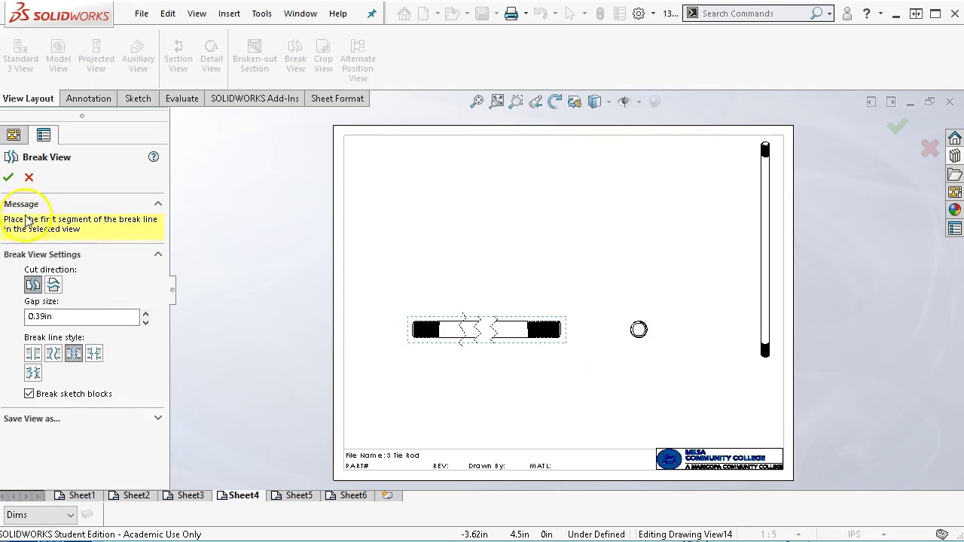
{"action": "left_click", "coordinate": [12, 178]}
- Adjust the spacing between the circular end view and the broken front view with small shifts
{"action": "scroll", "coordinate": [613, 357], "scroll_direction": "down", "scroll_amount": 2}
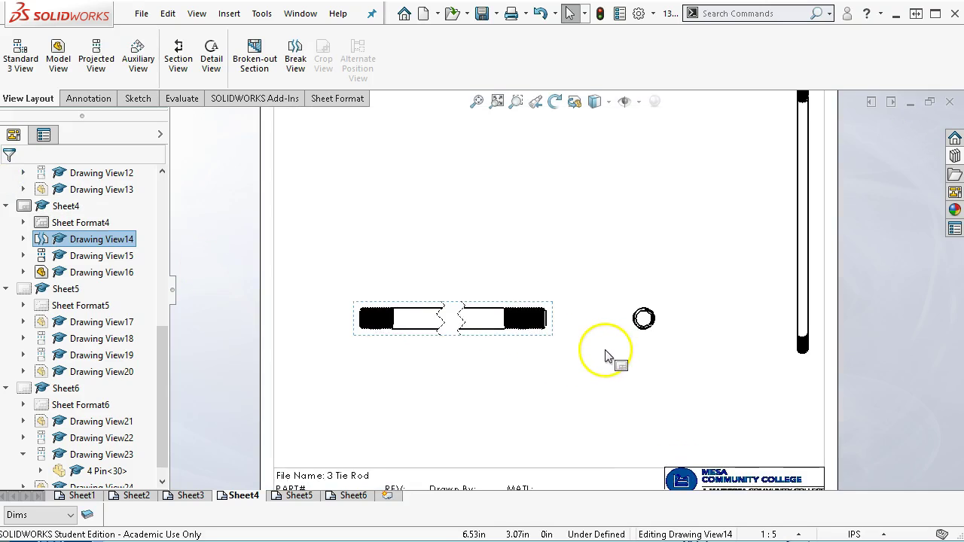
{"action": "left_click_drag", "start_coordinate": [637, 334], "coordinate": [645, 333]}
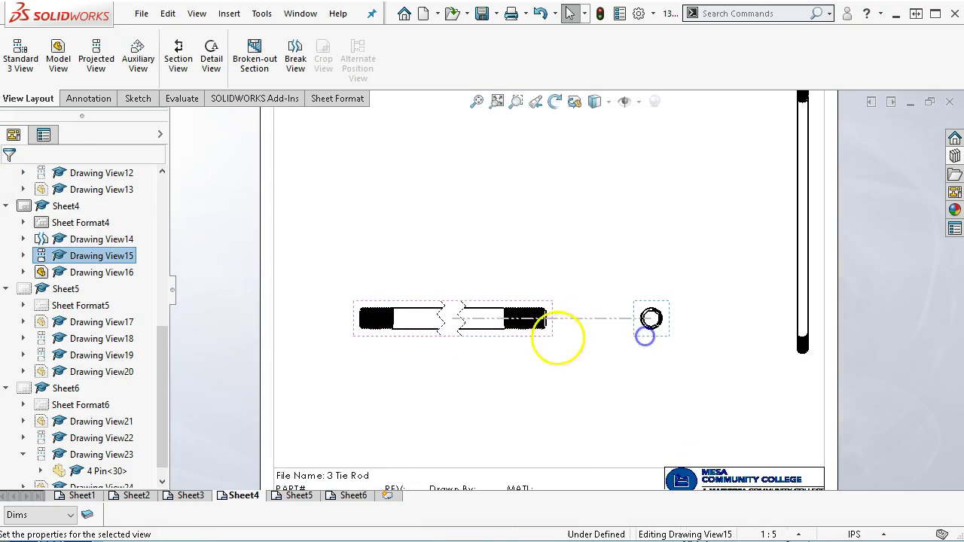
{"action": "mouse_move", "coordinate": [542, 340]}
{"action": "left_mouse_down"}
{"action": "mouse_move", "coordinate": [553, 354]}
{"action": "mouse_move", "coordinate": [543, 339]}
{"action": "left_mouse_up"}
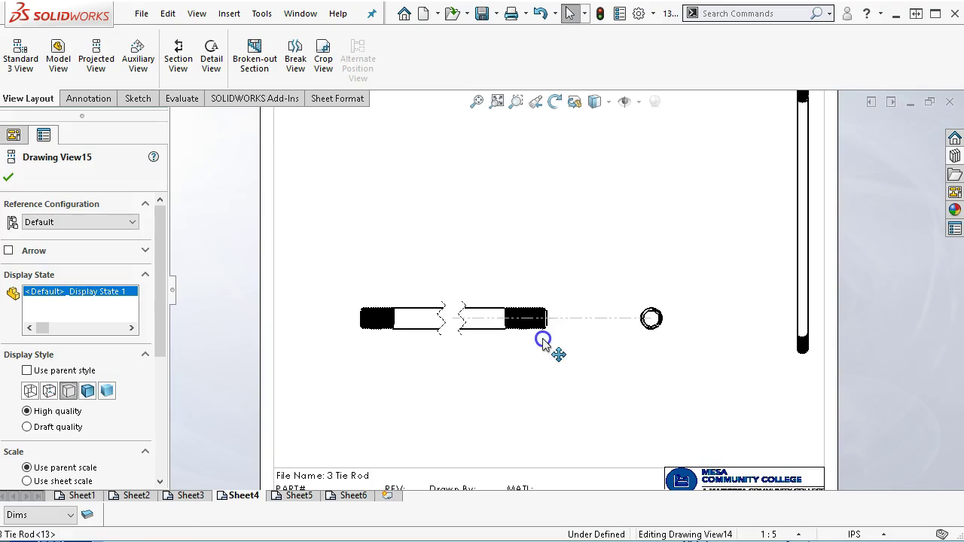
{"action": "left_click", "coordinate": [542, 361]}
- Attach a leader note reading "2.000-4.5UNC 2B LH" to the right threaded end of the broken front view
{"action": "scroll", "coordinate": [540, 364], "scroll_direction": "down", "scroll_amount": 4}
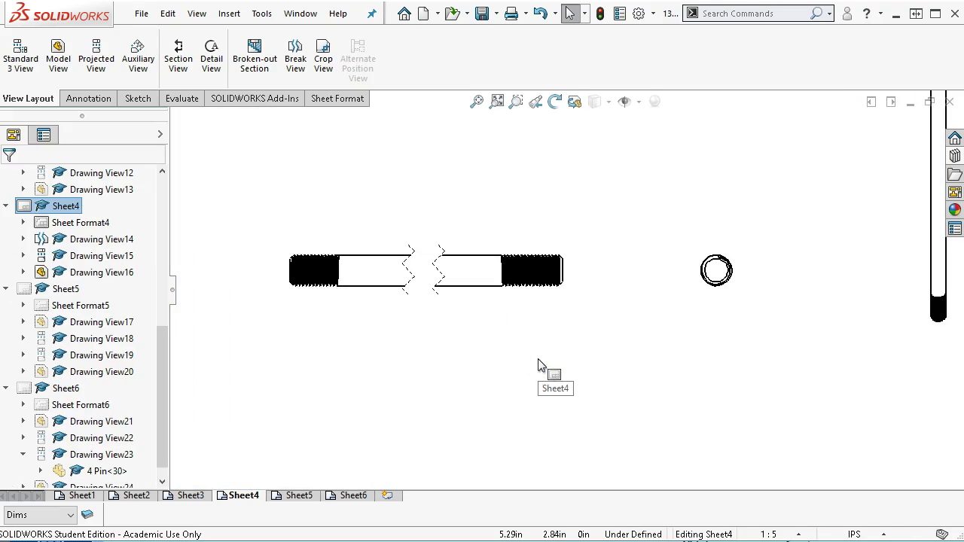
{"action": "scroll", "coordinate": [533, 346], "scroll_direction": "down", "scroll_amount": 2}
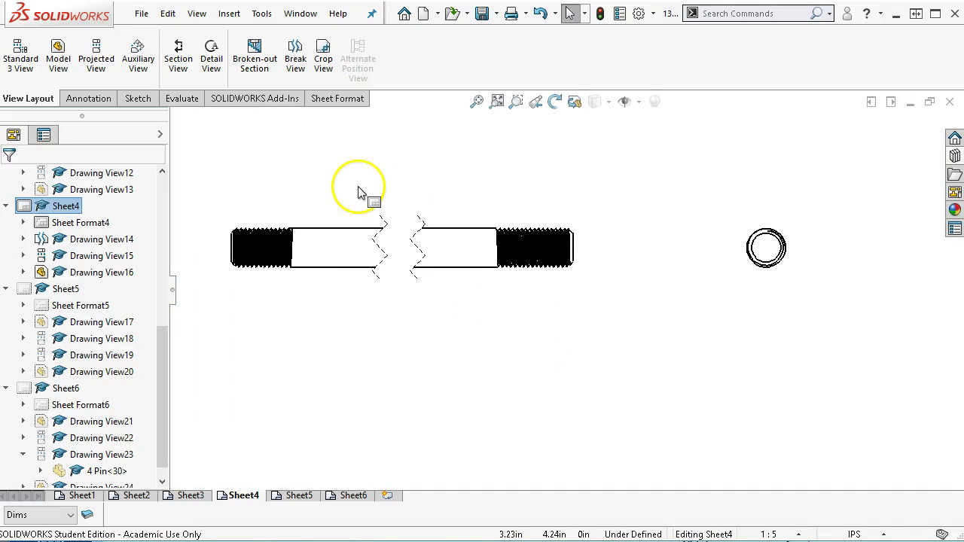
{"action": "left_click", "coordinate": [87, 99]}
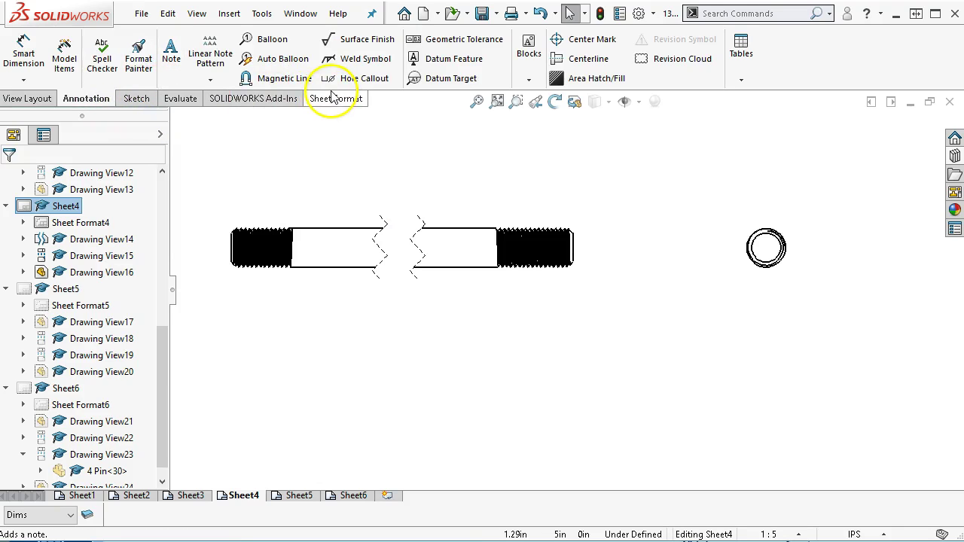
{"action": "left_click", "coordinate": [171, 54]}
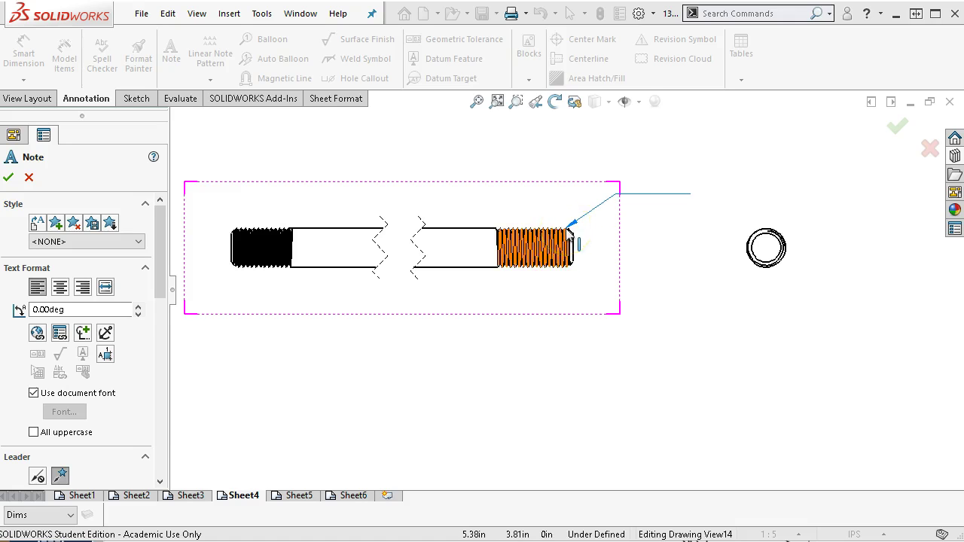
{"action": "left_click", "coordinate": [570, 233]}
{"action": "left_click", "coordinate": [614, 164]}
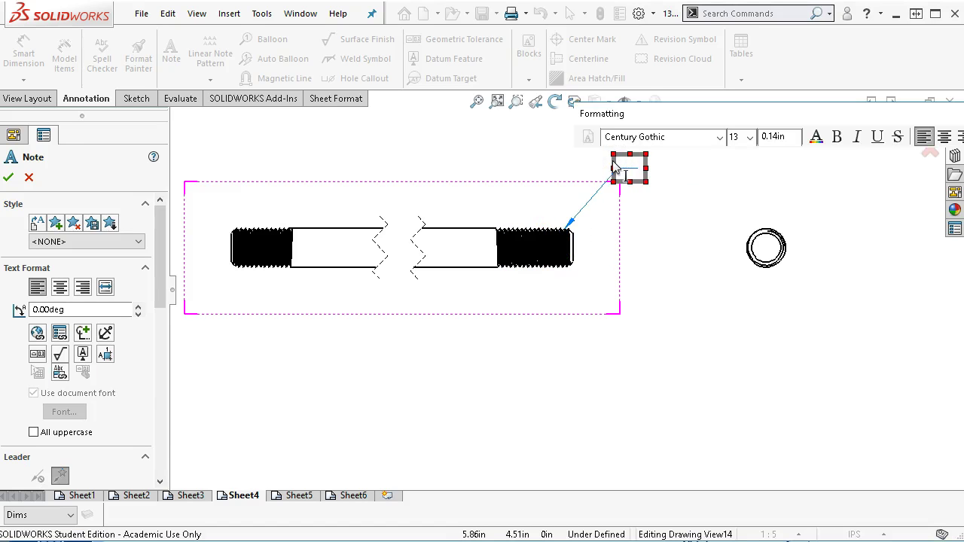
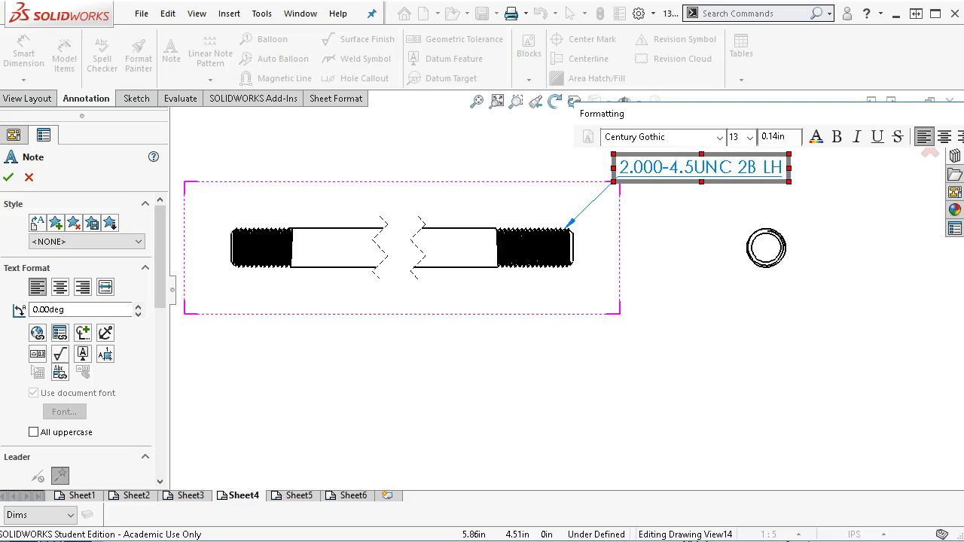
{"action": "left_click", "coordinate": [688, 231]}
- Attach a second leader note to the left threaded end and edit its text to "2.000-4.5UNC 2B RH"
{"action": "scroll", "coordinate": [290, 237], "scroll_direction": "down", "scroll_amount": 2}
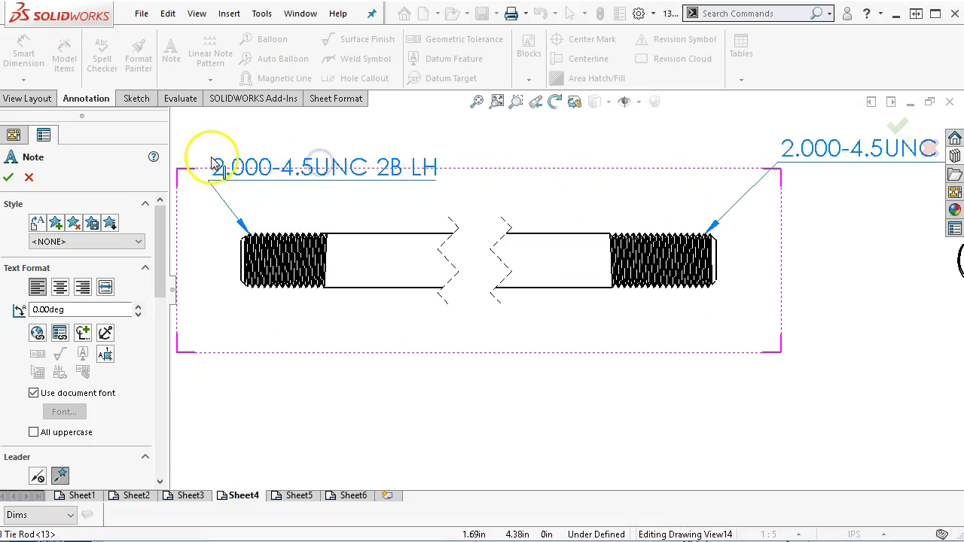
{"action": "left_click", "coordinate": [209, 149]}
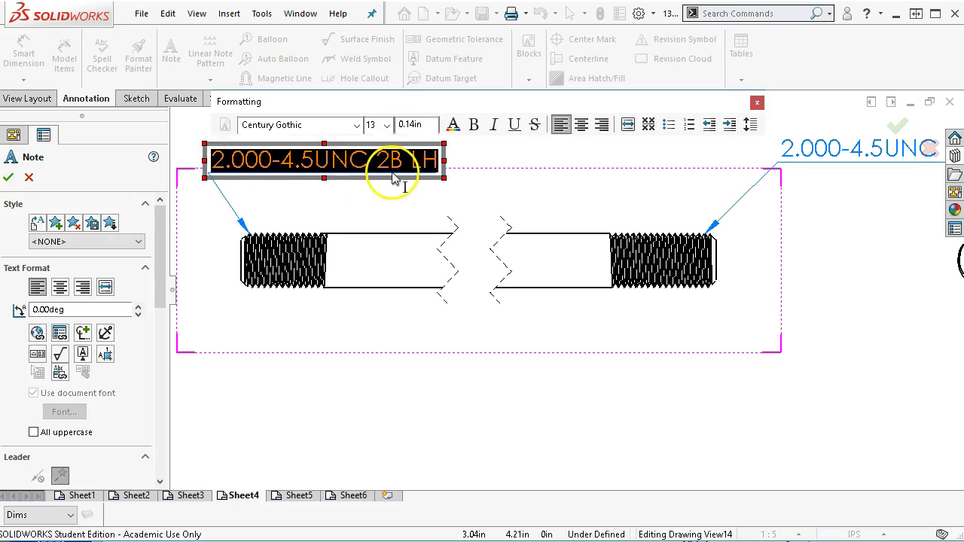
{"action": "left_click", "coordinate": [422, 162]}
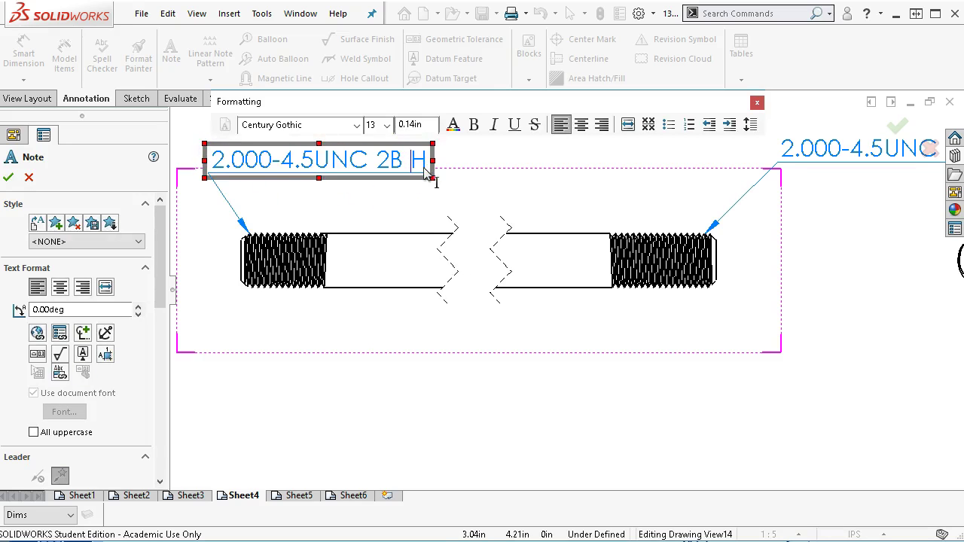
{"action": "key", "text": "Return"}
{"action": "key", "text": "BackSpace"}
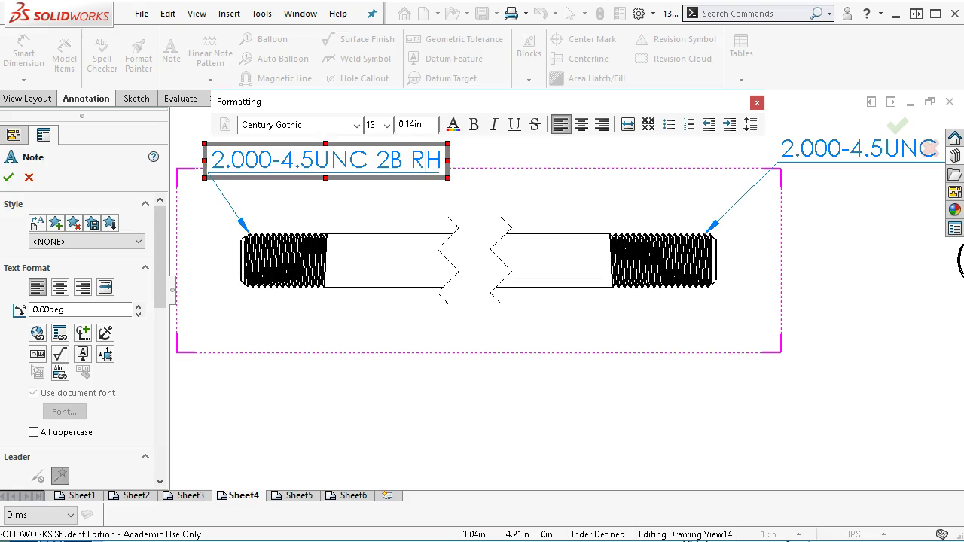
{"action": "left_click", "coordinate": [482, 389]}
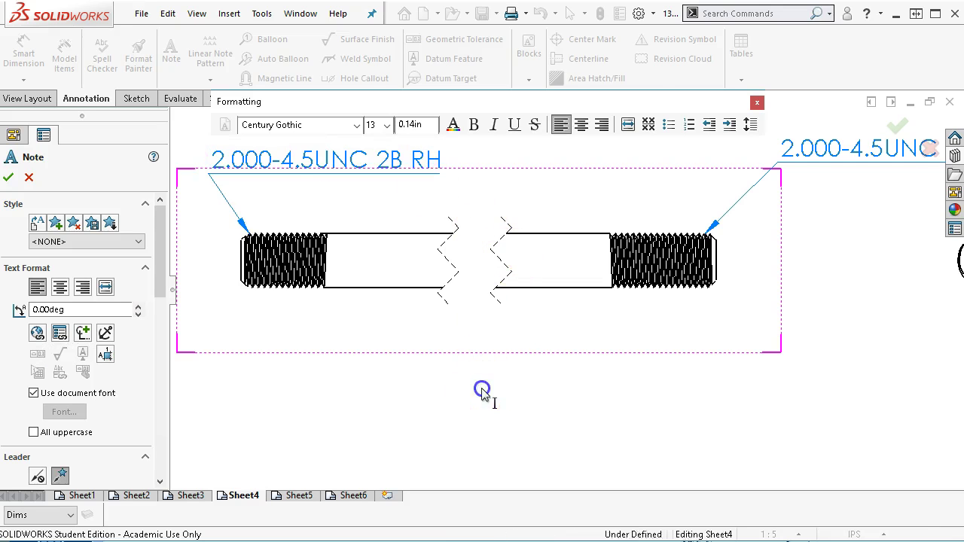
{"action": "left_click", "coordinate": [292, 300]}
{"action": "left_click", "coordinate": [8, 177]}
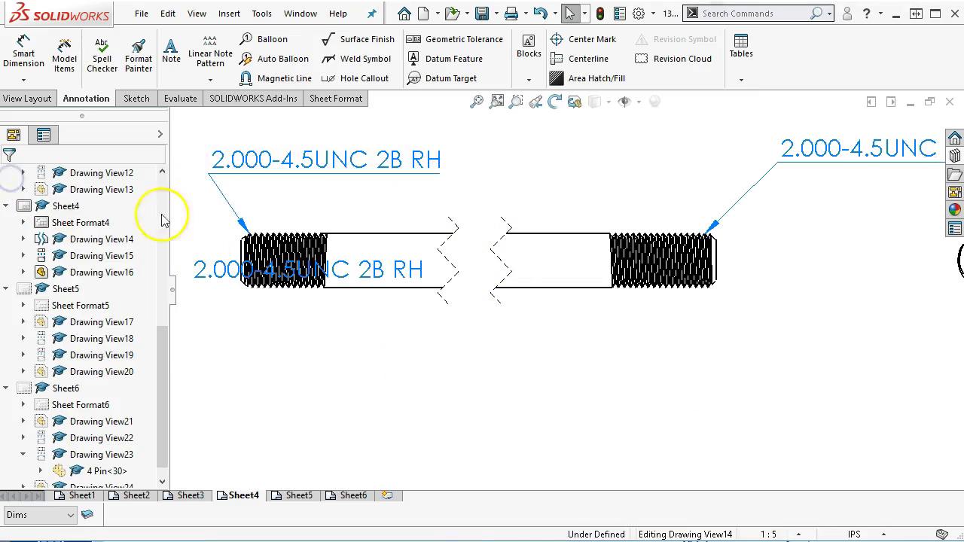
- Try to delete the stray leaderless "2.000-4.5UNC 2B RH" note overlapping the left threaded end
{"action": "left_click", "coordinate": [342, 348]}
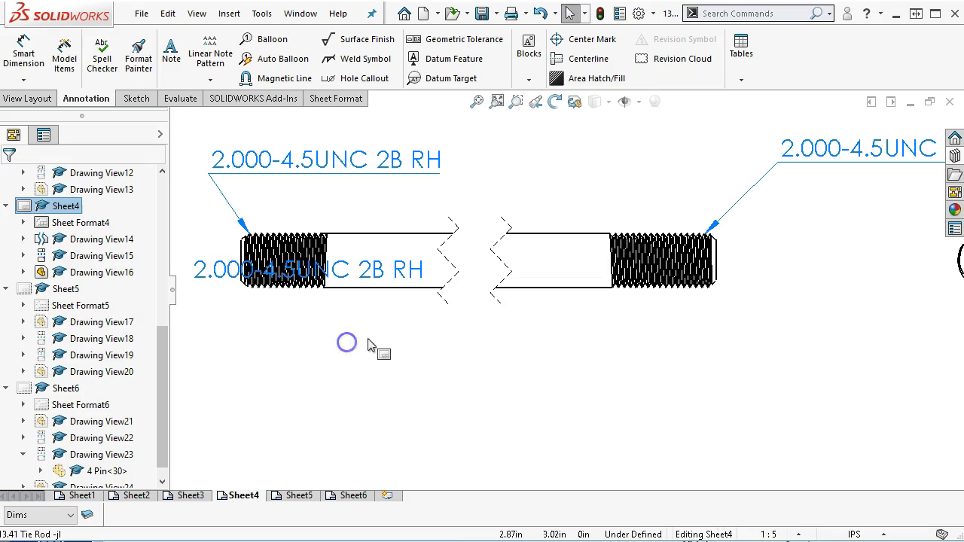
{"action": "key", "text": "f"}
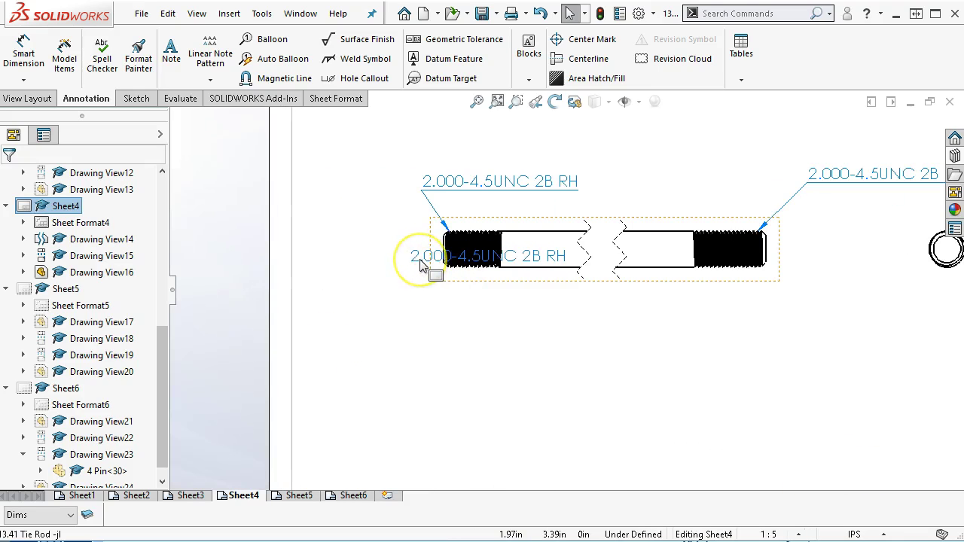
{"action": "left_click", "coordinate": [420, 262]}
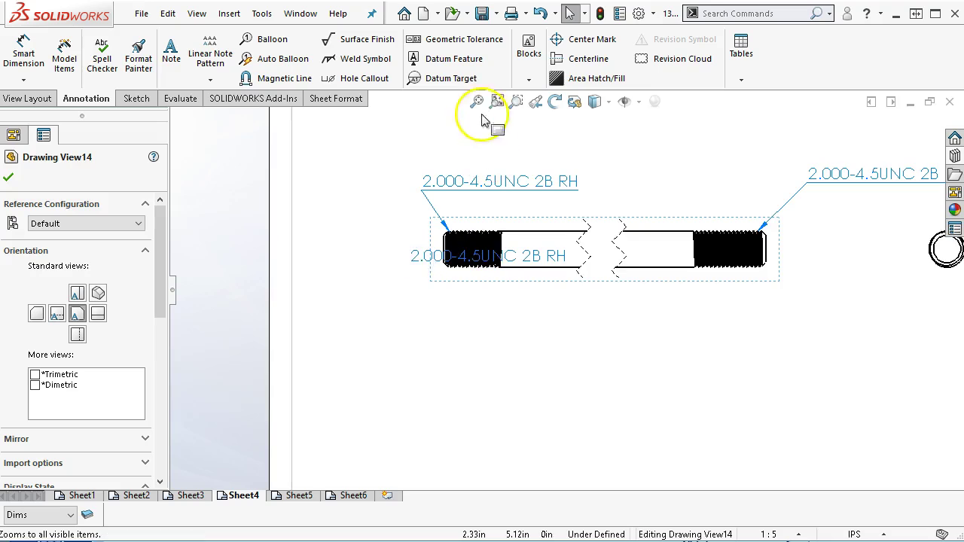
{"action": "left_click", "coordinate": [476, 102]}
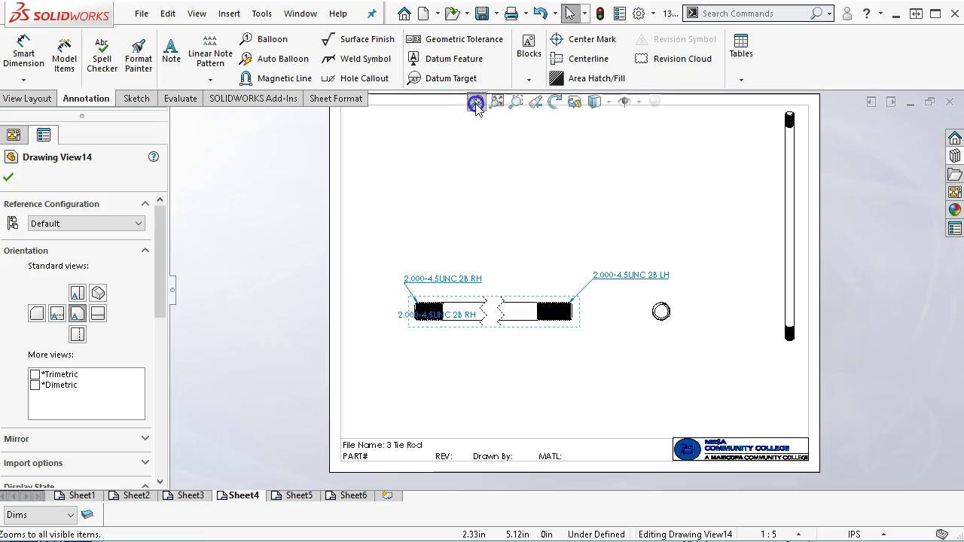
{"action": "left_click", "coordinate": [402, 316]}
{"action": "key", "text": "Delete"}
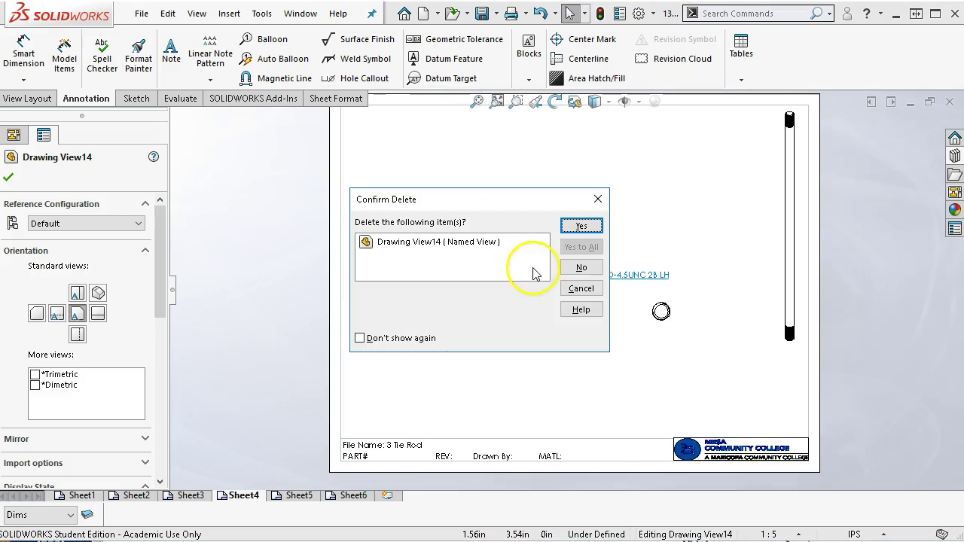
{"action": "left_click", "coordinate": [587, 291]}
{"action": "scroll", "coordinate": [499, 319], "scroll_direction": "down", "scroll_amount": 3}
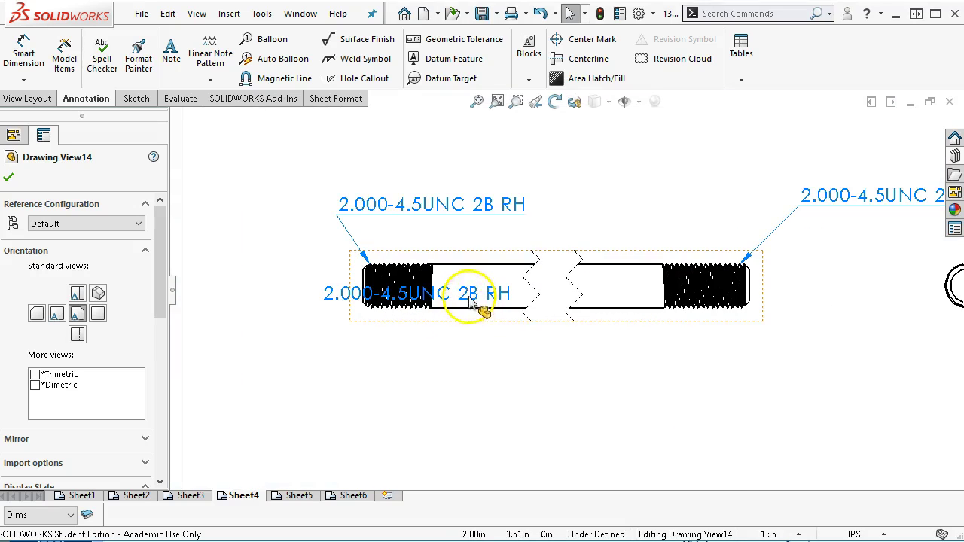
{"action": "left_click", "coordinate": [451, 378]}
{"action": "left_click", "coordinate": [22, 54]}
{"action": "scroll", "coordinate": [734, 329], "scroll_direction": "down", "scroll_amount": 2}
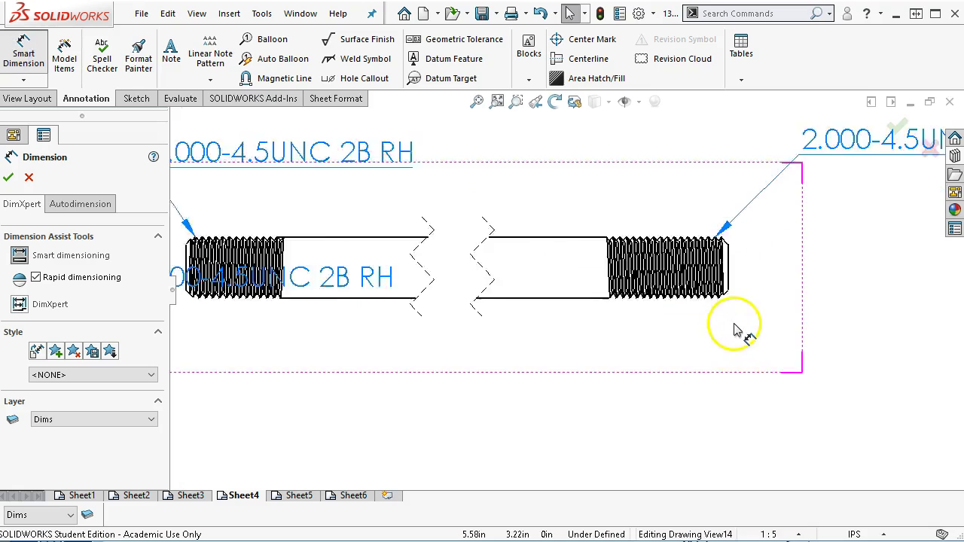
{"action": "scroll", "coordinate": [734, 329], "scroll_direction": "down", "scroll_amount": 1}
{"action": "scroll", "coordinate": [696, 279], "scroll_direction": "down", "scroll_amount": 1}
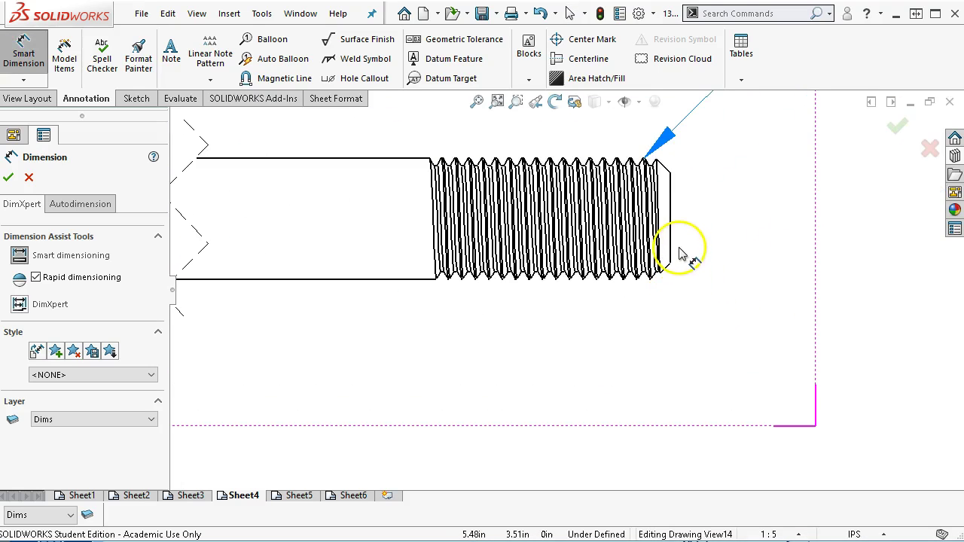
{"action": "left_click", "coordinate": [672, 249]}
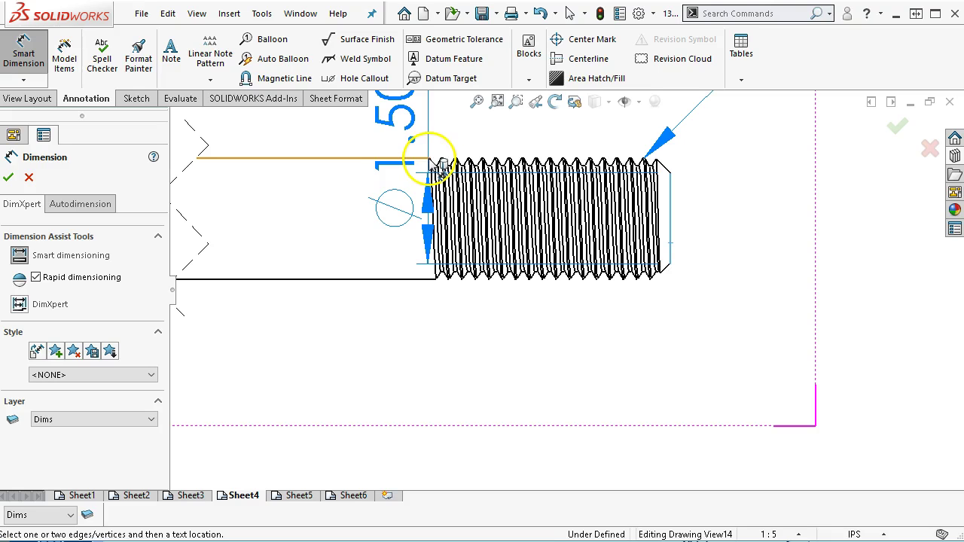
{"action": "scroll", "coordinate": [433, 162], "scroll_direction": "down", "scroll_amount": 2}
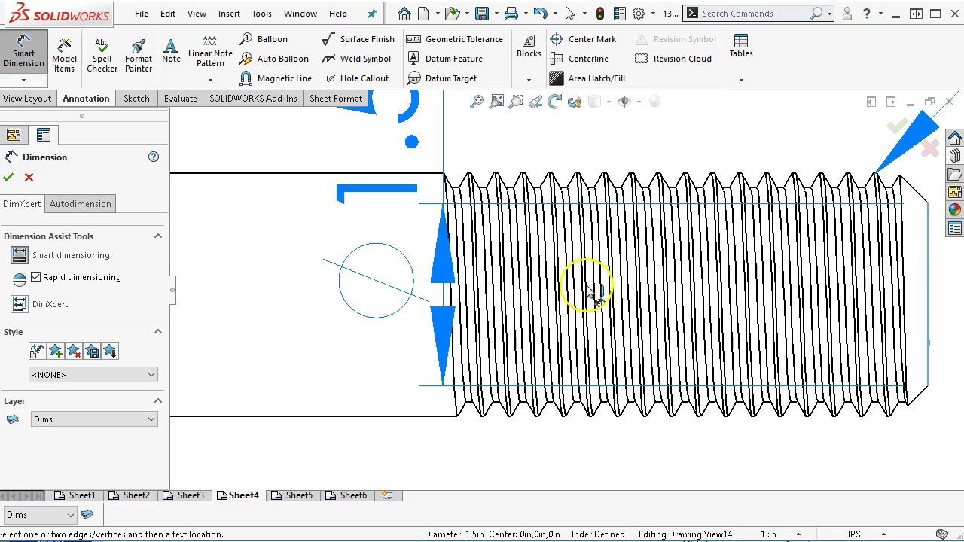
{"action": "key", "text": "Escape"}
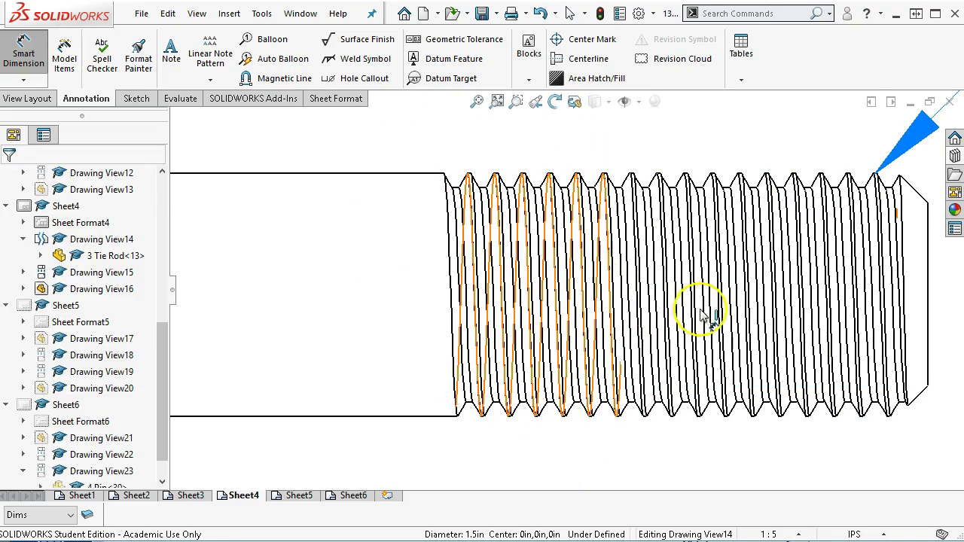
{"action": "scroll", "coordinate": [708, 309], "scroll_direction": "up", "scroll_amount": 5}
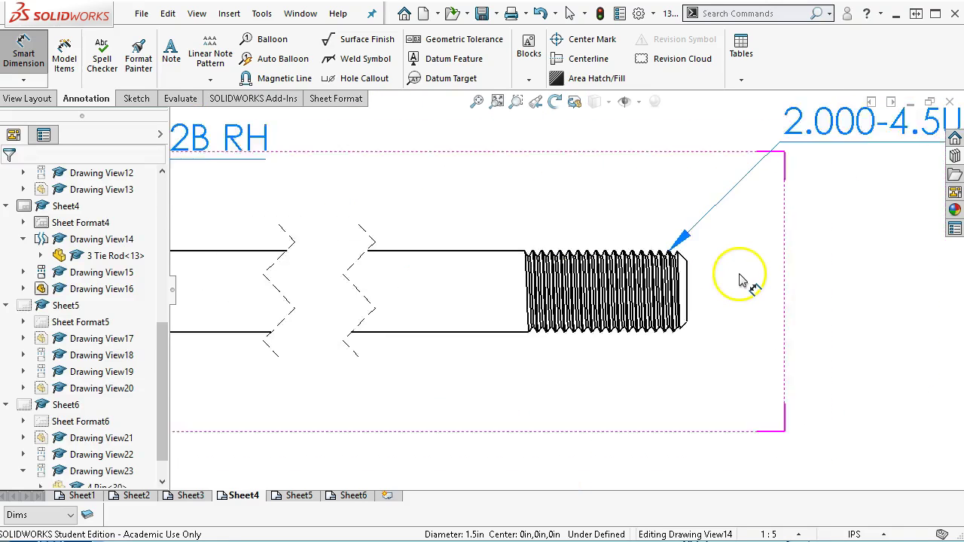
{"action": "scroll", "coordinate": [739, 280], "scroll_direction": "up", "scroll_amount": 3}
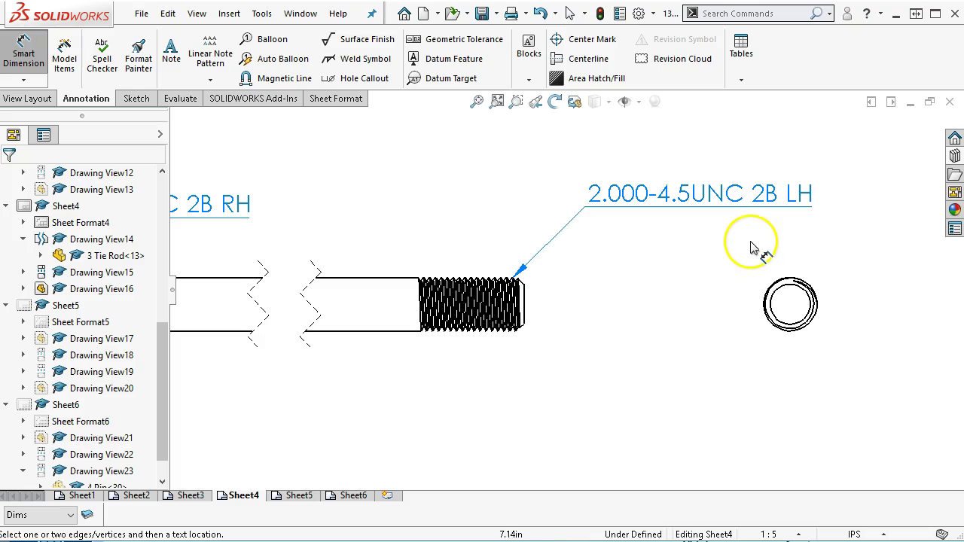
{"action": "key", "text": "Escape"}
- Add a second line to the right threaded end's LH note with the depth symbol from Hole Symbols and the value 3.00
{"action": "left_click", "coordinate": [760, 193]}
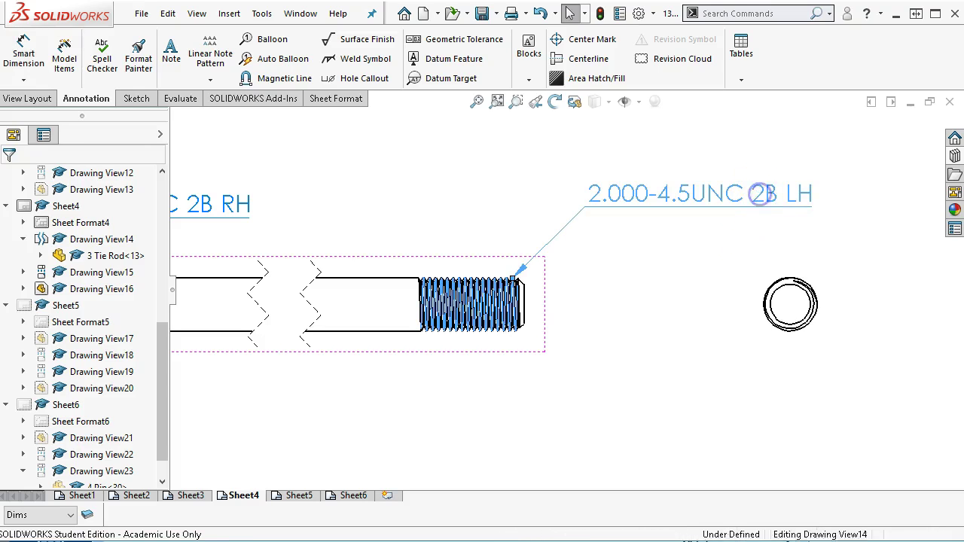
{"action": "double_click", "coordinate": [789, 214]}
{"action": "left_click", "coordinate": [815, 195]}
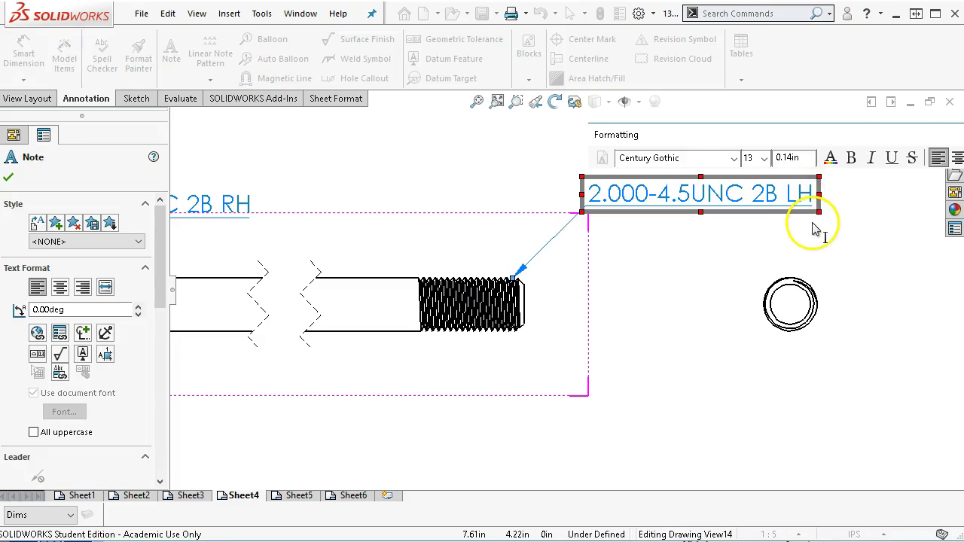
{"action": "key", "text": "Return"}
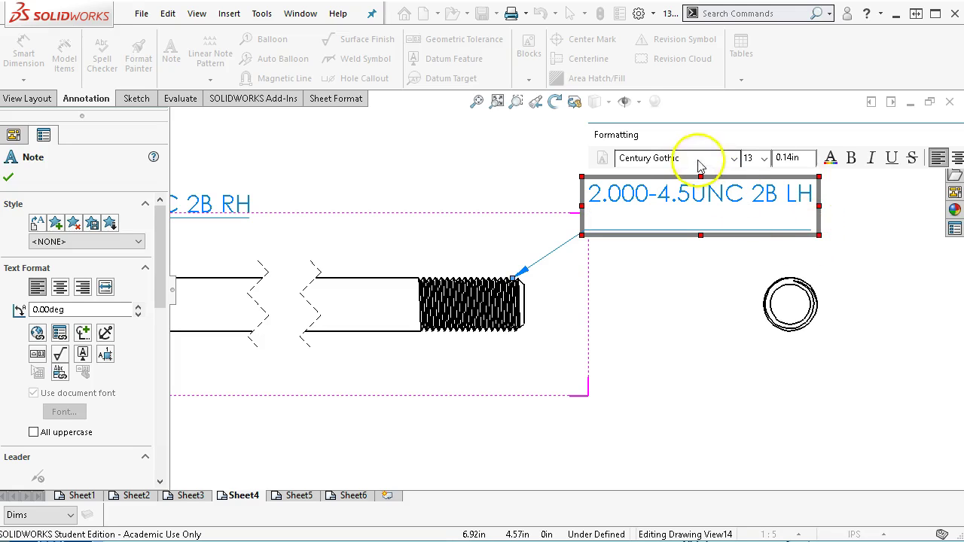
{"action": "left_click", "coordinate": [83, 334]}
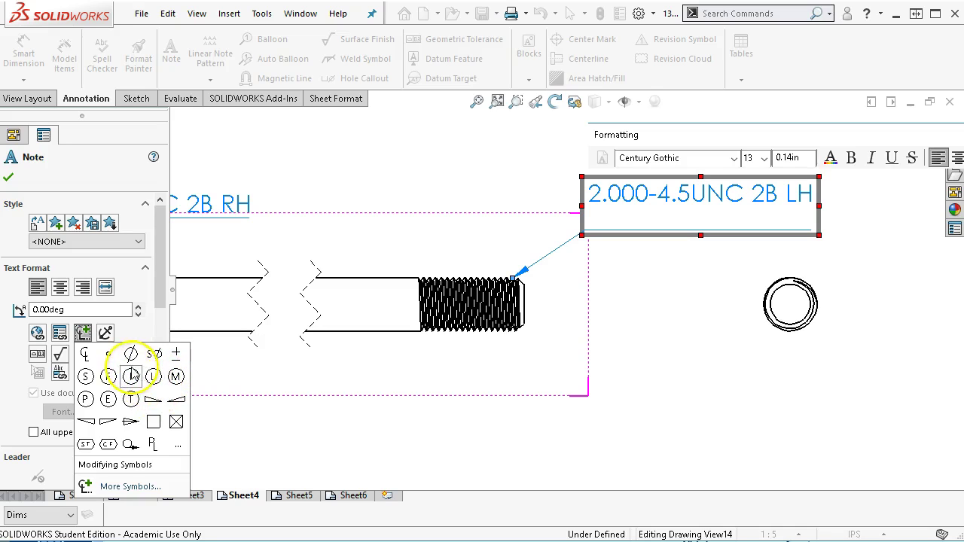
{"action": "left_click", "coordinate": [111, 487]}
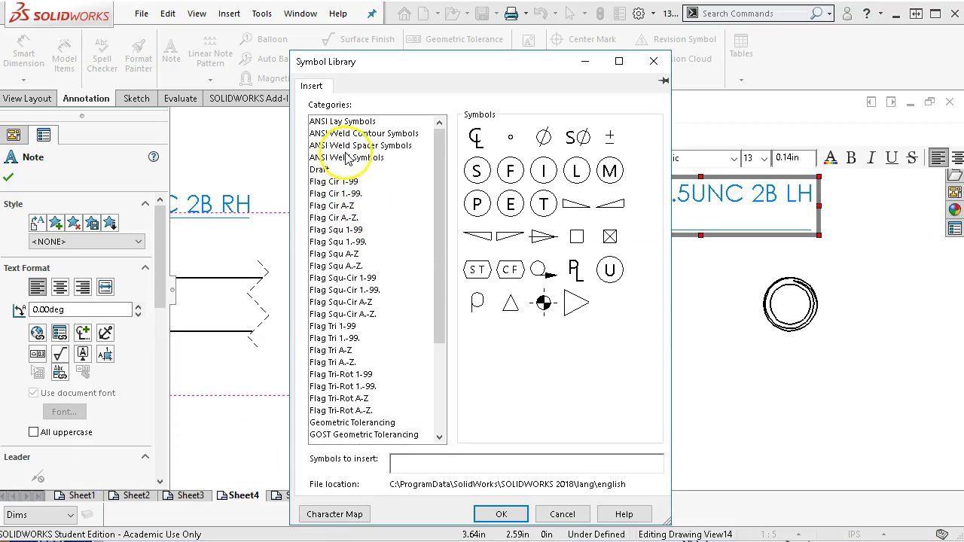
{"action": "left_click", "coordinate": [320, 171]}
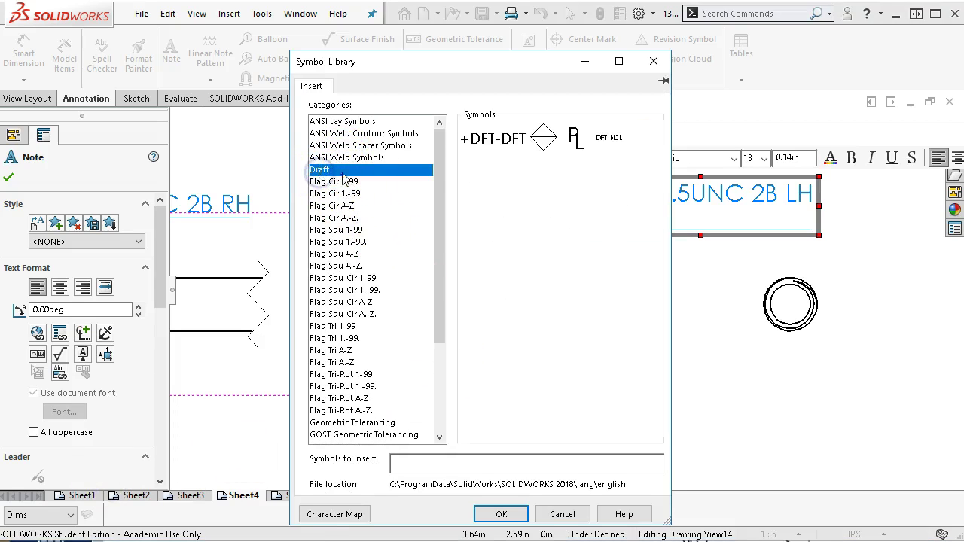
{"action": "scroll", "coordinate": [344, 230], "scroll_direction": "down", "scroll_amount": 2}
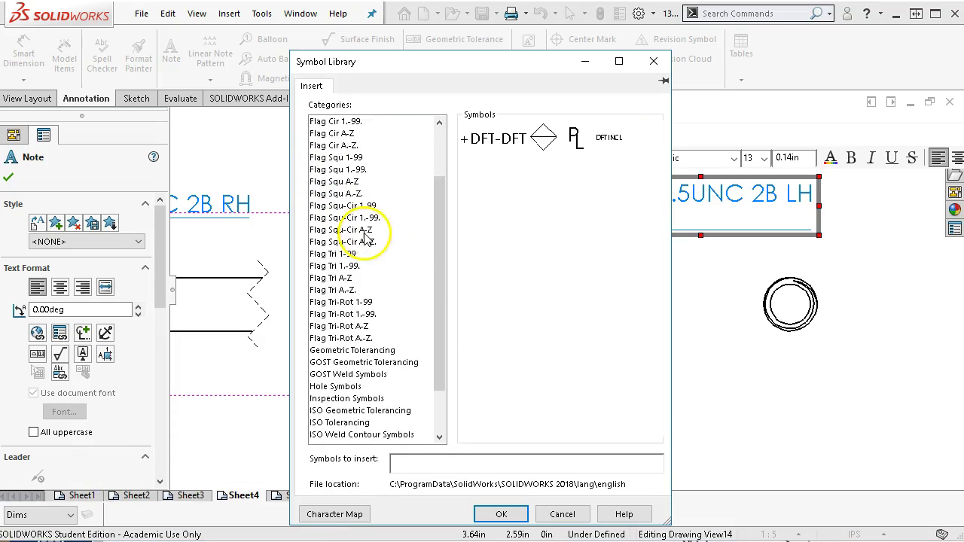
{"action": "scroll", "coordinate": [341, 360], "scroll_direction": "down", "scroll_amount": 1}
{"action": "left_click", "coordinate": [336, 351]}
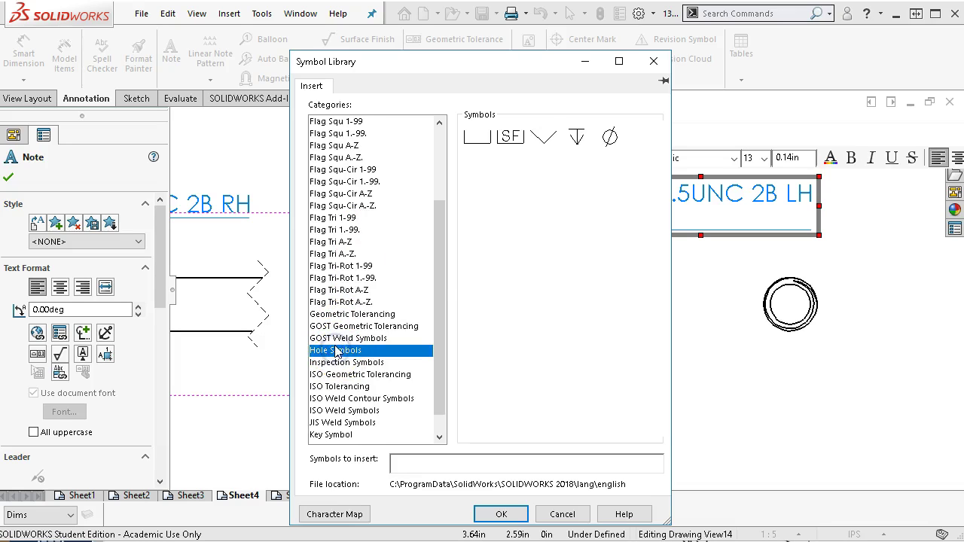
{"action": "left_click", "coordinate": [497, 513]}
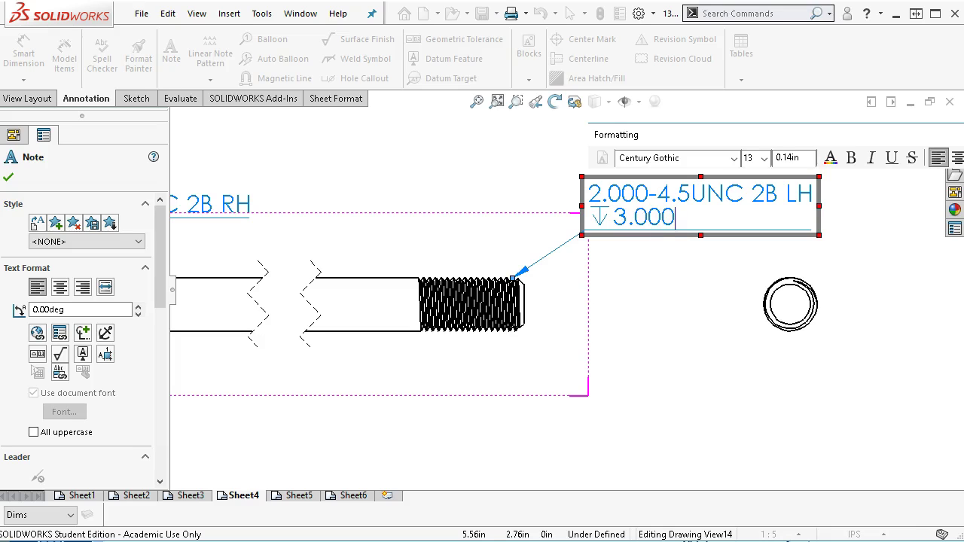
{"action": "left_click", "coordinate": [663, 338]}
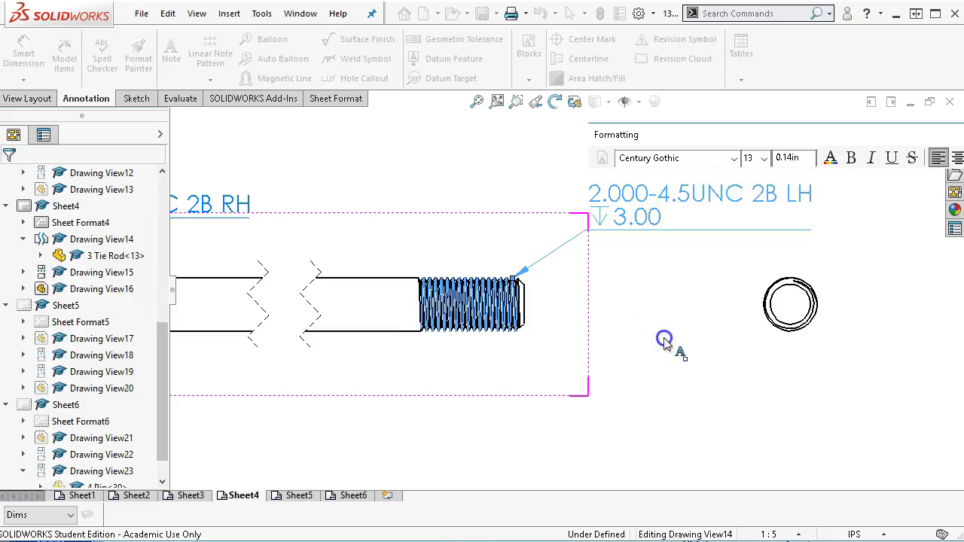
- Add a second line with the depth symbol and 3.875 to the left threaded end's RH note, and shift the note slightly up and left
{"action": "scroll", "coordinate": [566, 290], "scroll_direction": "up", "scroll_amount": 5}
{"action": "scroll", "coordinate": [414, 294], "scroll_direction": "down", "scroll_amount": 3}
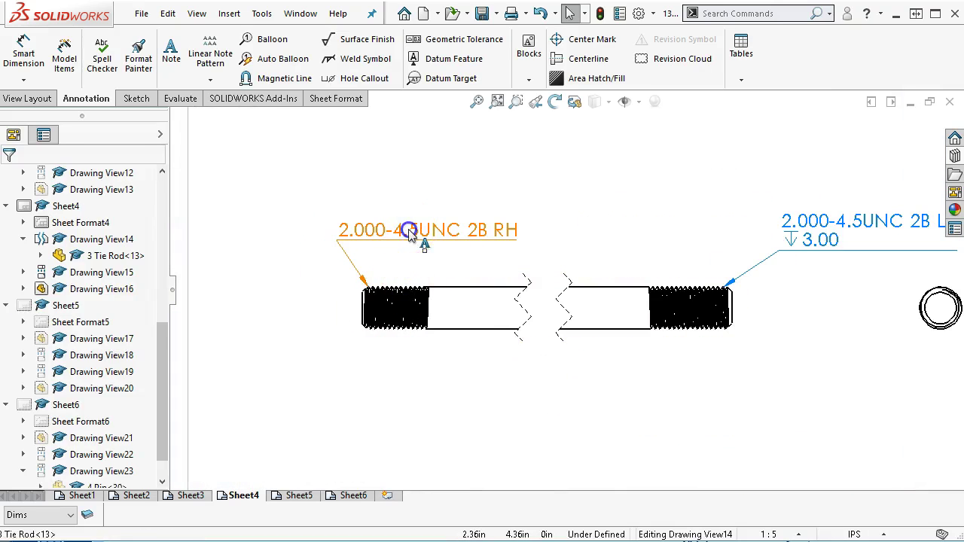
{"action": "double_click", "coordinate": [434, 240]}
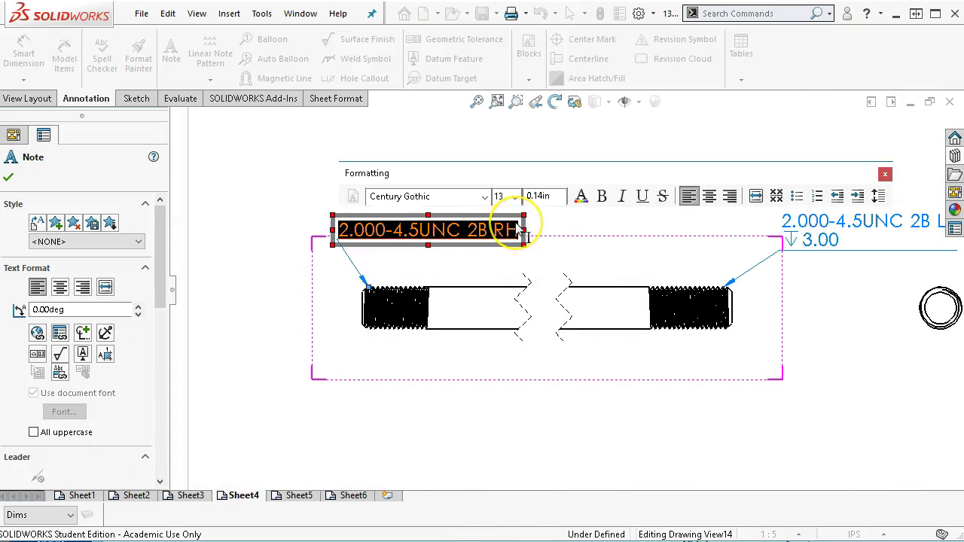
{"action": "left_click", "coordinate": [519, 230]}
{"action": "key", "text": "Return"}
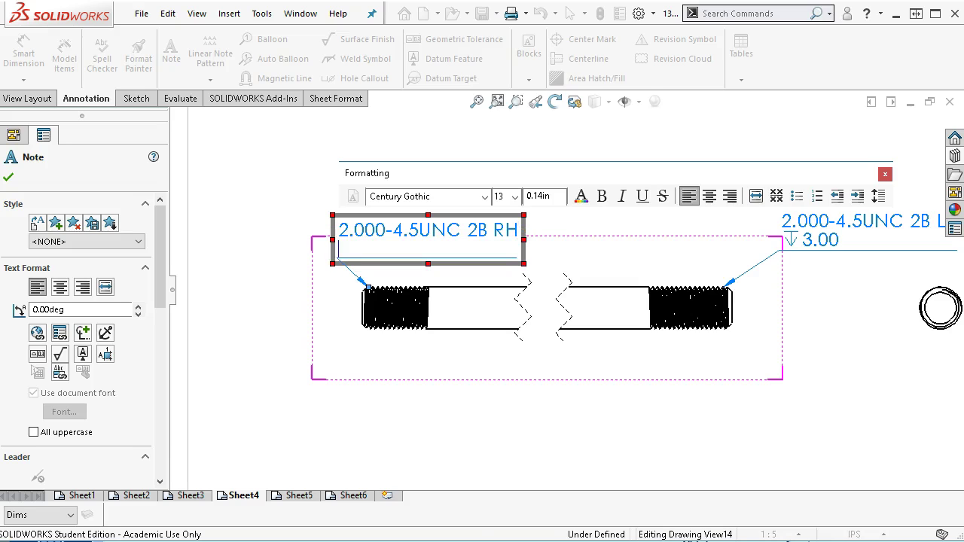
{"action": "left_click", "coordinate": [83, 333]}
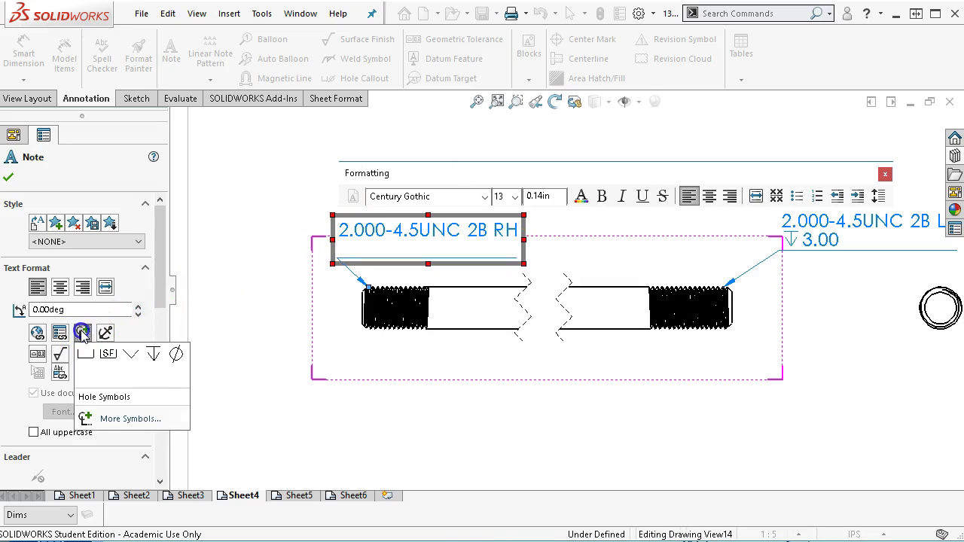
{"action": "left_click", "coordinate": [152, 354]}
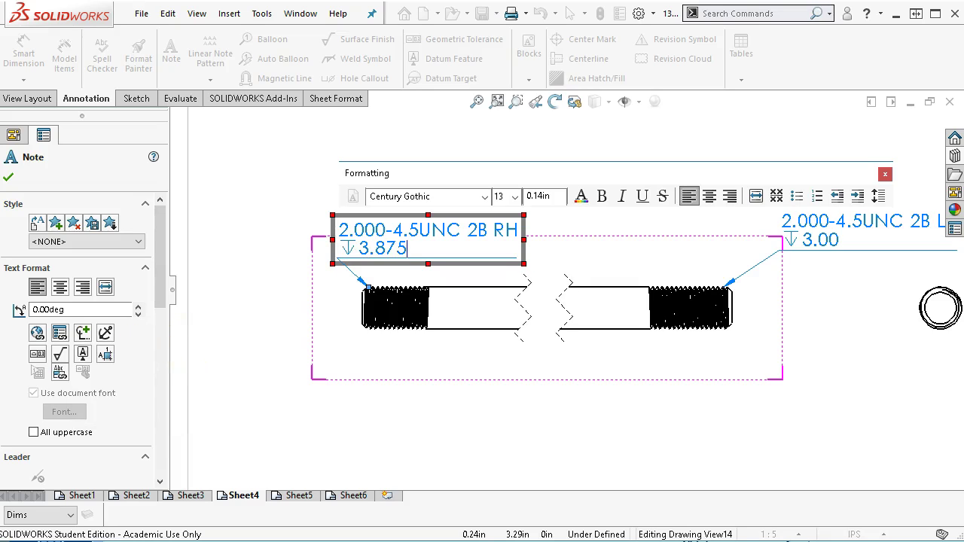
{"action": "left_click", "coordinate": [10, 180]}
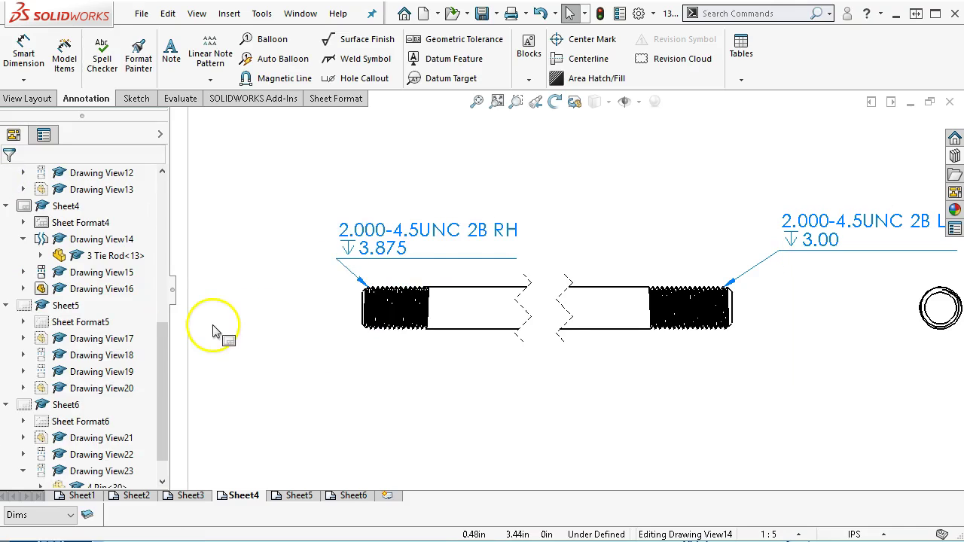
{"action": "left_click", "coordinate": [467, 409]}
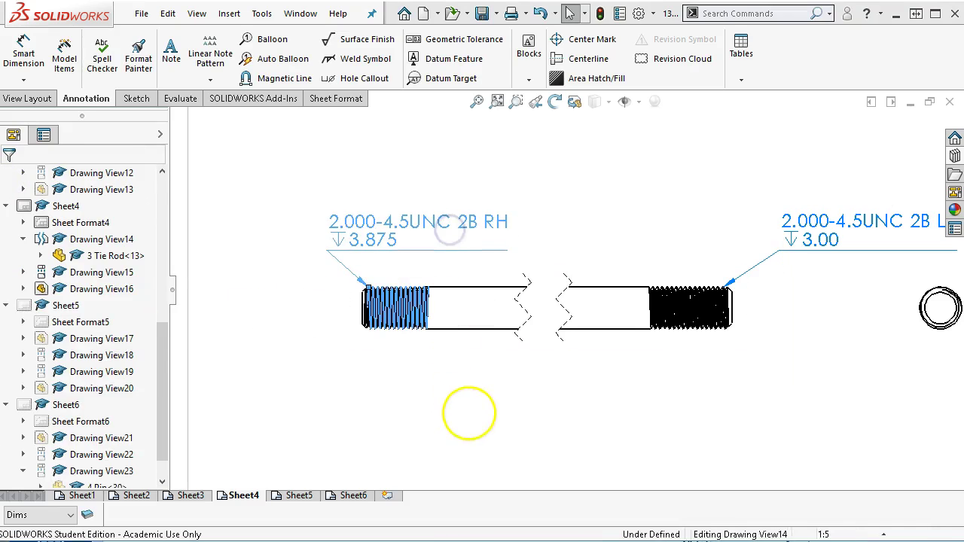
{"action": "key", "text": "Escape"}
- Dimension the outer diameter of the circular end view, placing the text below and to the right of the circle
{"action": "left_click", "coordinate": [475, 103]}
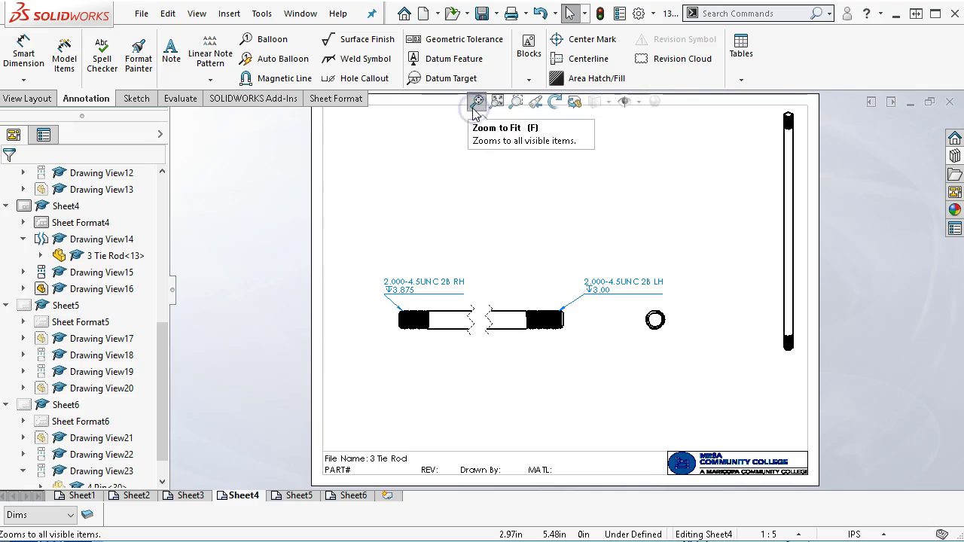
{"action": "left_click", "coordinate": [25, 55]}
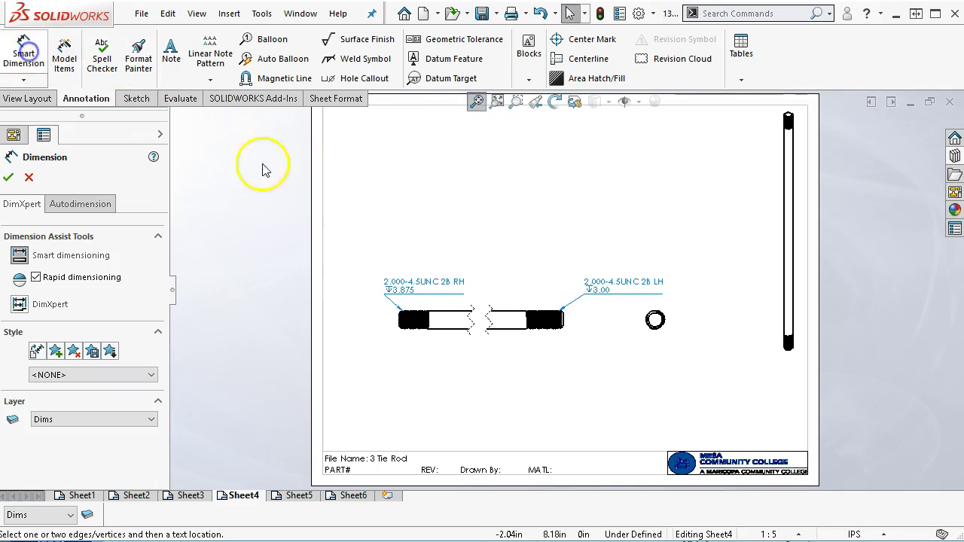
{"action": "scroll", "coordinate": [609, 301], "scroll_direction": "down", "scroll_amount": 8}
{"action": "scroll", "coordinate": [679, 339], "scroll_direction": "down", "scroll_amount": 5}
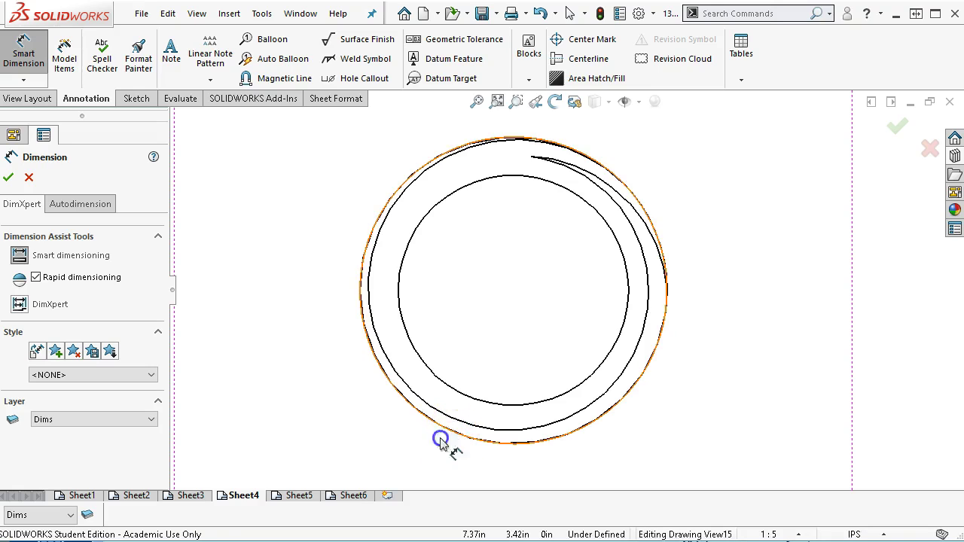
{"action": "scroll", "coordinate": [330, 307], "scroll_direction": "up", "scroll_amount": 1}
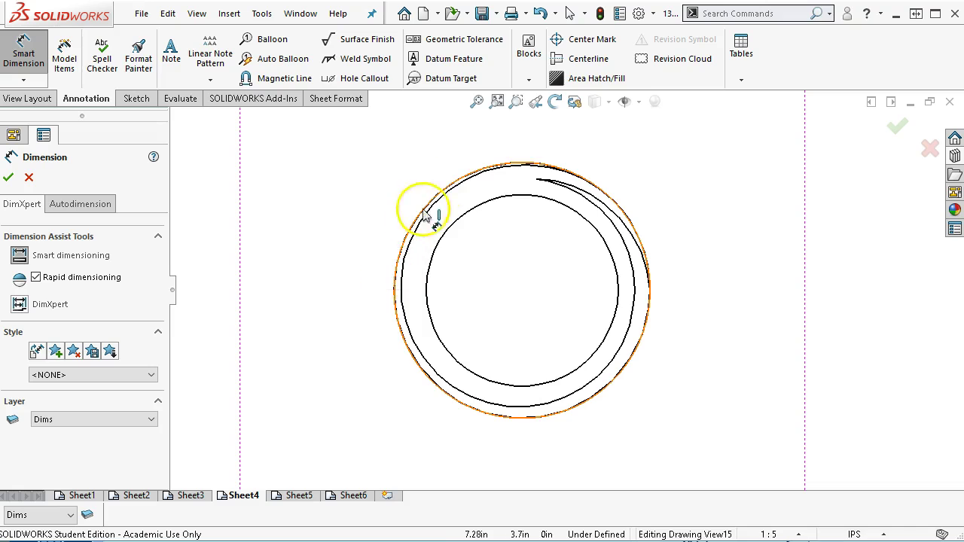
{"action": "left_click", "coordinate": [443, 197]}
{"action": "scroll", "coordinate": [359, 295], "scroll_direction": "up", "scroll_amount": 5}
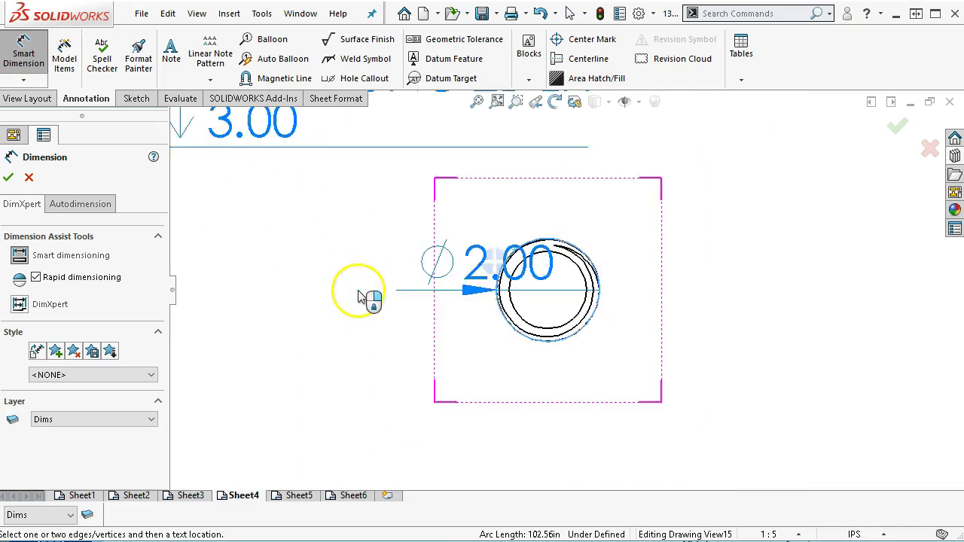
{"action": "scroll", "coordinate": [563, 301], "scroll_direction": "up", "scroll_amount": 2}
{"action": "left_click", "coordinate": [699, 388]}
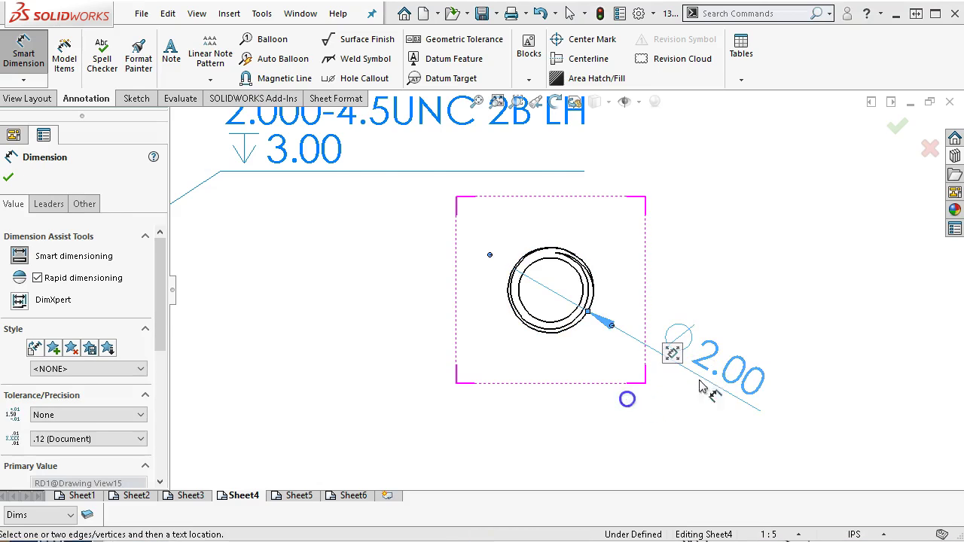
{"action": "scroll", "coordinate": [625, 397], "scroll_direction": "up", "scroll_amount": 3}
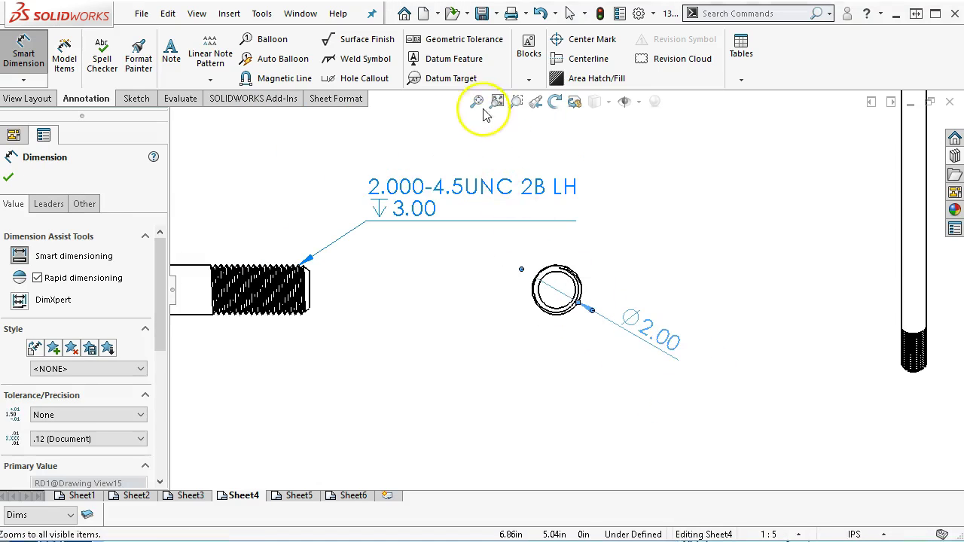
{"action": "left_click", "coordinate": [483, 109]}
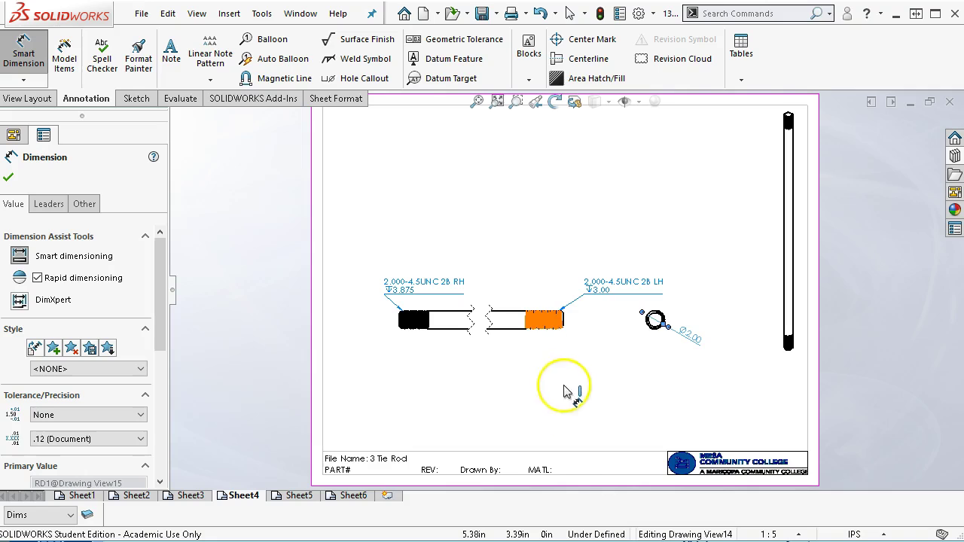
{"action": "left_click", "coordinate": [557, 348]}
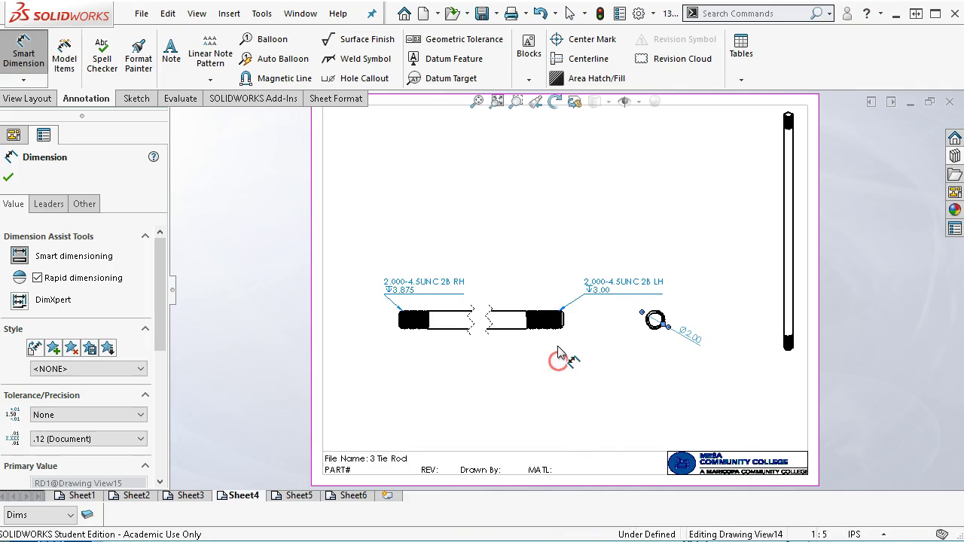
{"action": "left_click", "coordinate": [553, 335]}
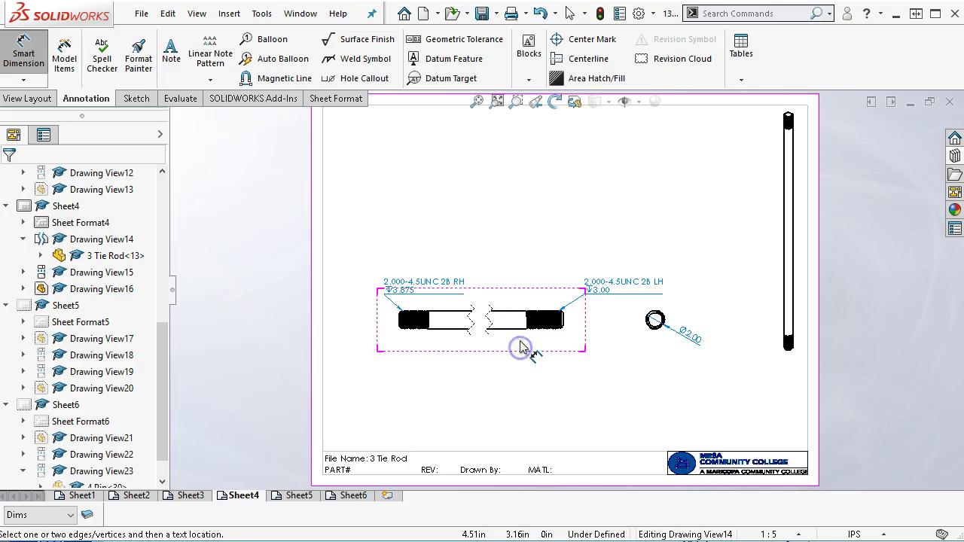
{"action": "left_click", "coordinate": [548, 397]}
{"action": "left_click", "coordinate": [477, 104]}
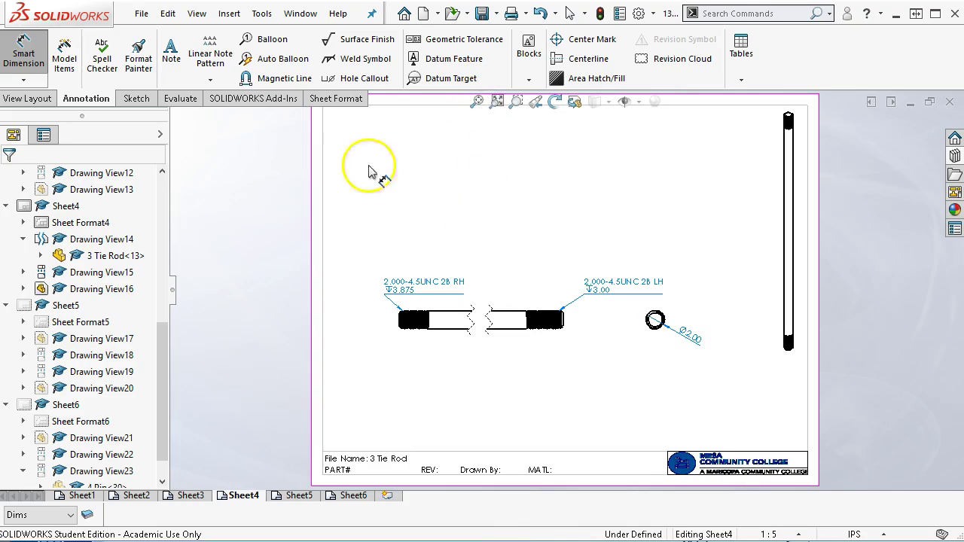
- Dimension the tie rod's overall length between its two end faces, placing the dimension below the broken view
{"action": "left_click", "coordinate": [6, 54]}
{"action": "scroll", "coordinate": [411, 334], "scroll_direction": "down", "scroll_amount": 6}
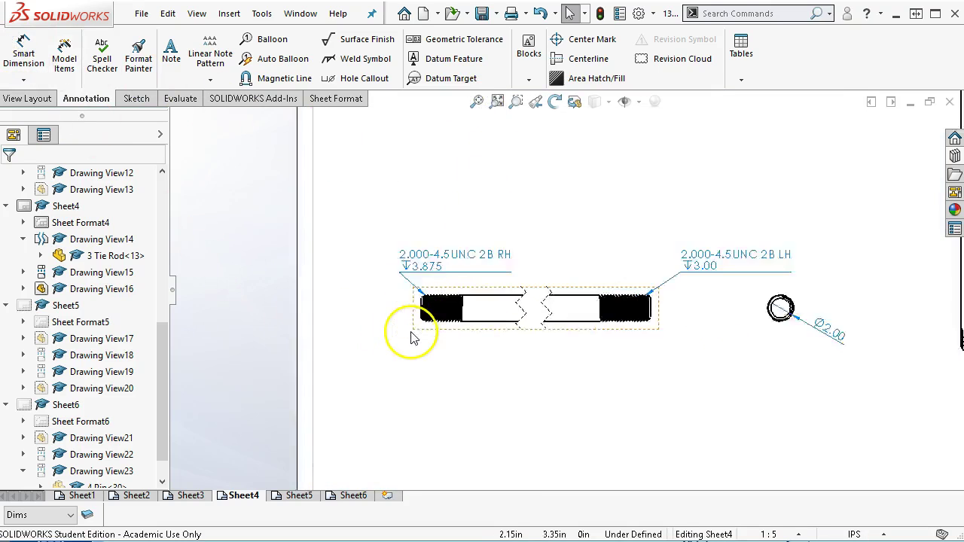
{"action": "scroll", "coordinate": [488, 297], "scroll_direction": "down", "scroll_amount": 2}
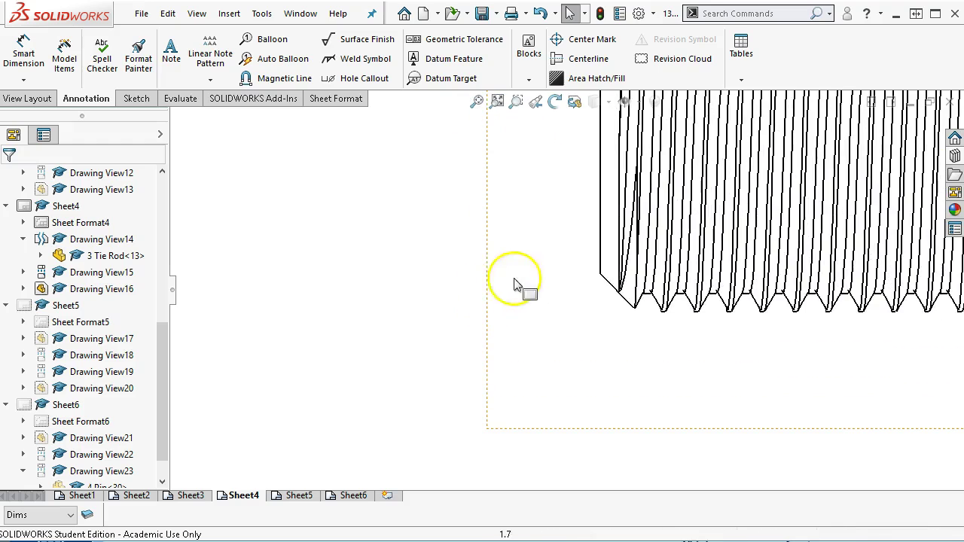
{"action": "left_click", "coordinate": [600, 247]}
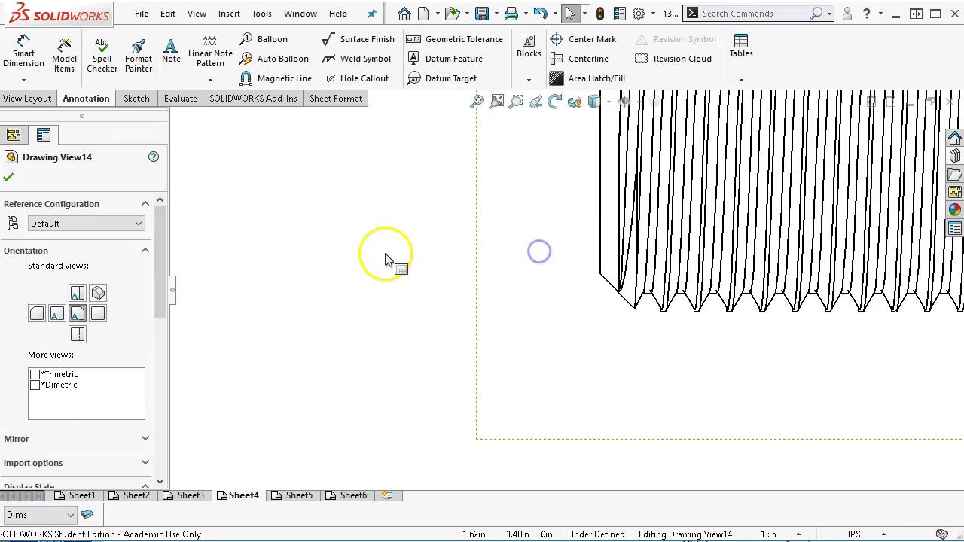
{"action": "left_click", "coordinate": [23, 55]}
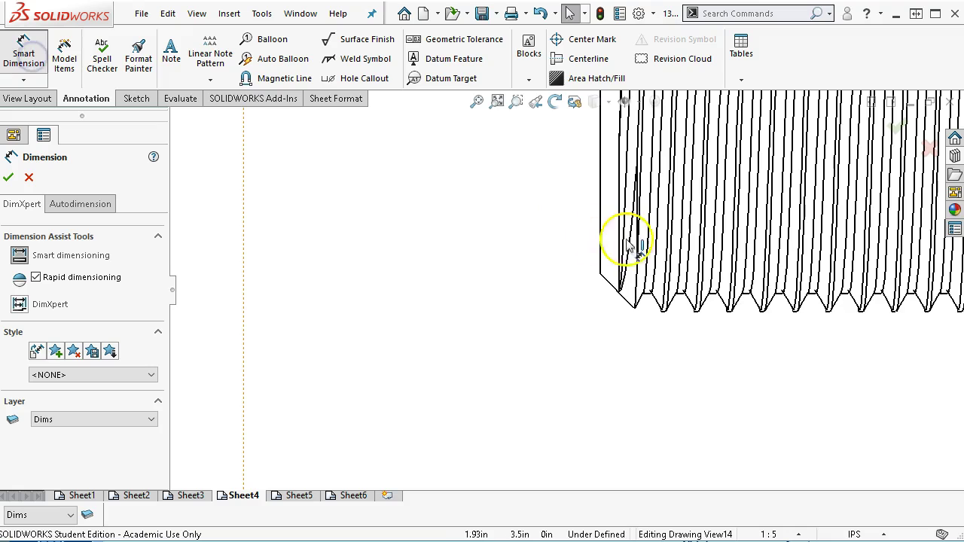
{"action": "left_click", "coordinate": [600, 234]}
{"action": "scroll", "coordinate": [645, 296], "scroll_direction": "up", "scroll_amount": 5}
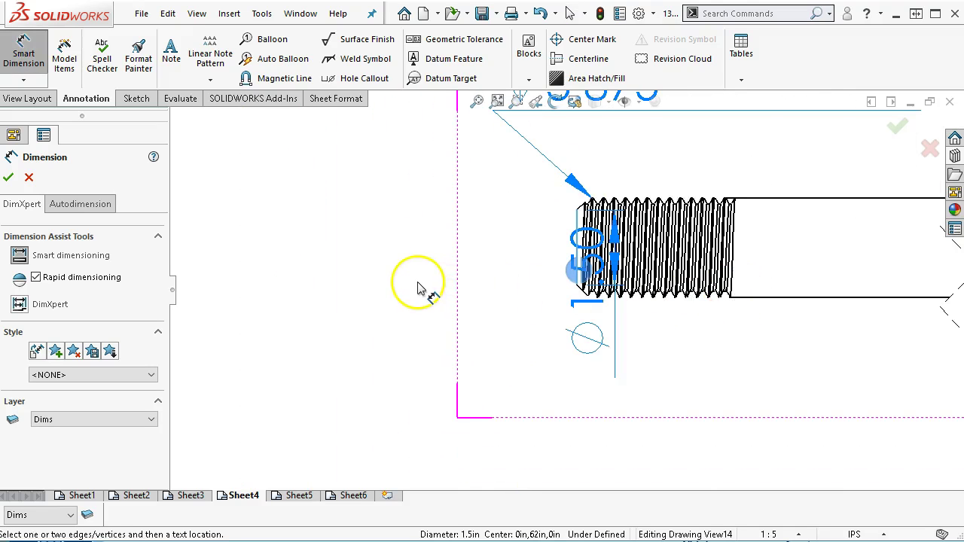
{"action": "scroll", "coordinate": [419, 289], "scroll_direction": "up", "scroll_amount": 3}
{"action": "scroll", "coordinate": [433, 282], "scroll_direction": "up", "scroll_amount": 3}
{"action": "left_click", "coordinate": [429, 287]}
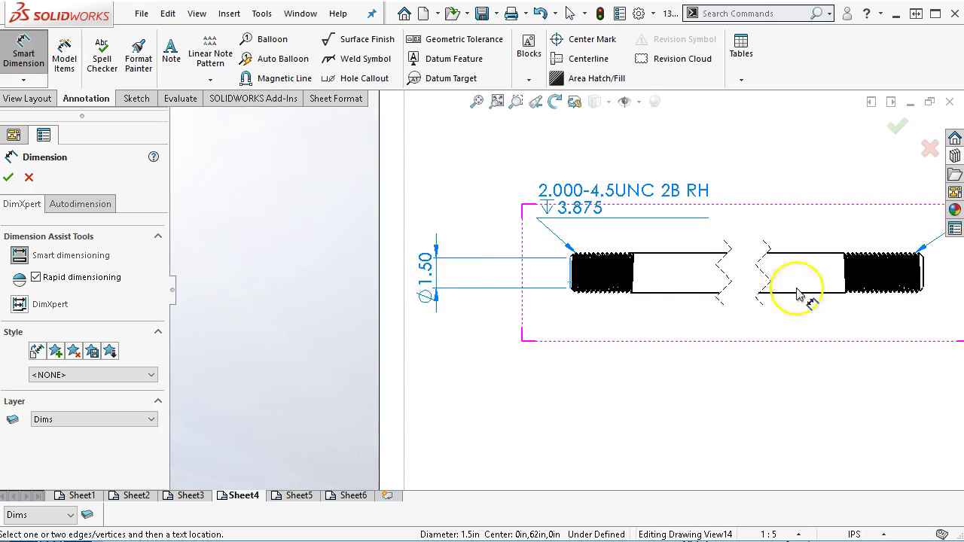
{"action": "scroll", "coordinate": [903, 287], "scroll_direction": "down", "scroll_amount": 3}
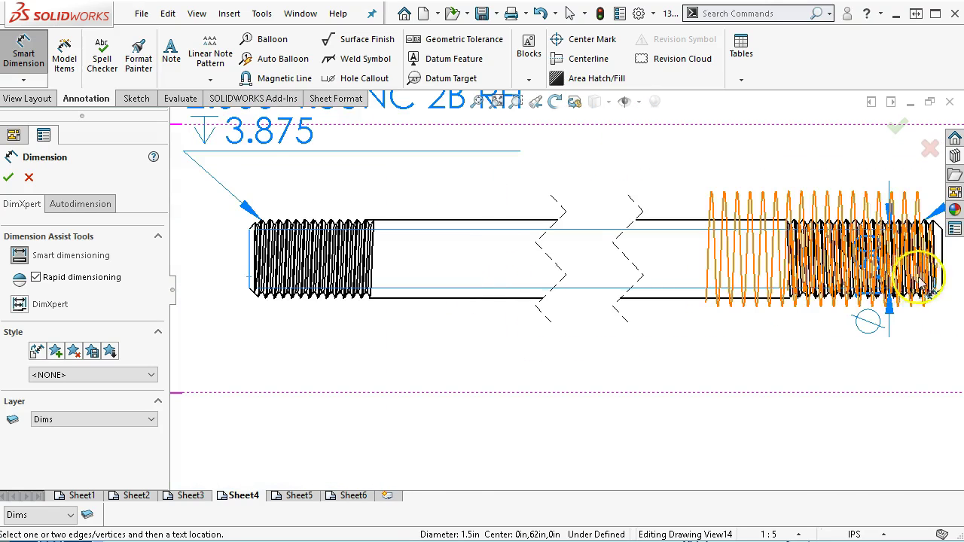
{"action": "scroll", "coordinate": [920, 283], "scroll_direction": "down", "scroll_amount": 2}
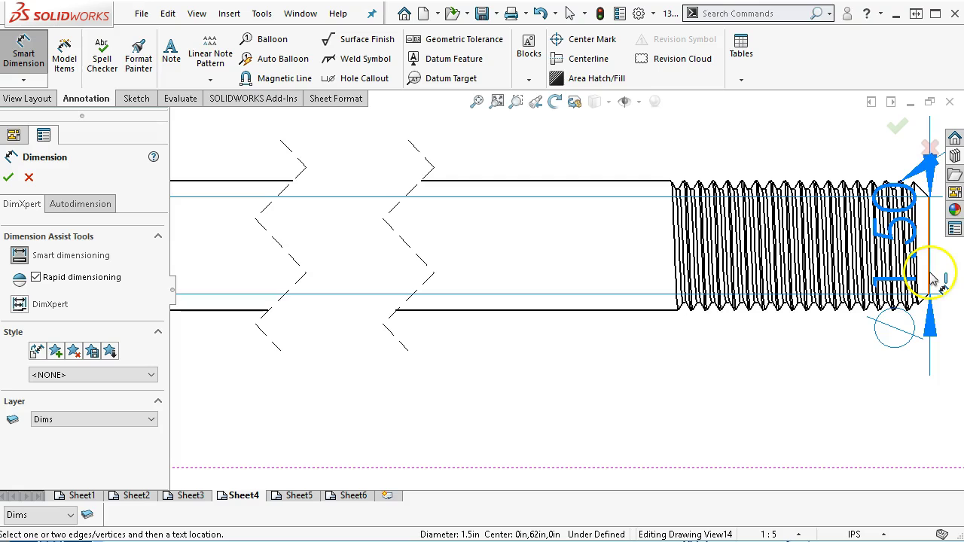
{"action": "left_click", "coordinate": [931, 279]}
{"action": "scroll", "coordinate": [592, 441], "scroll_direction": "up", "scroll_amount": 5}
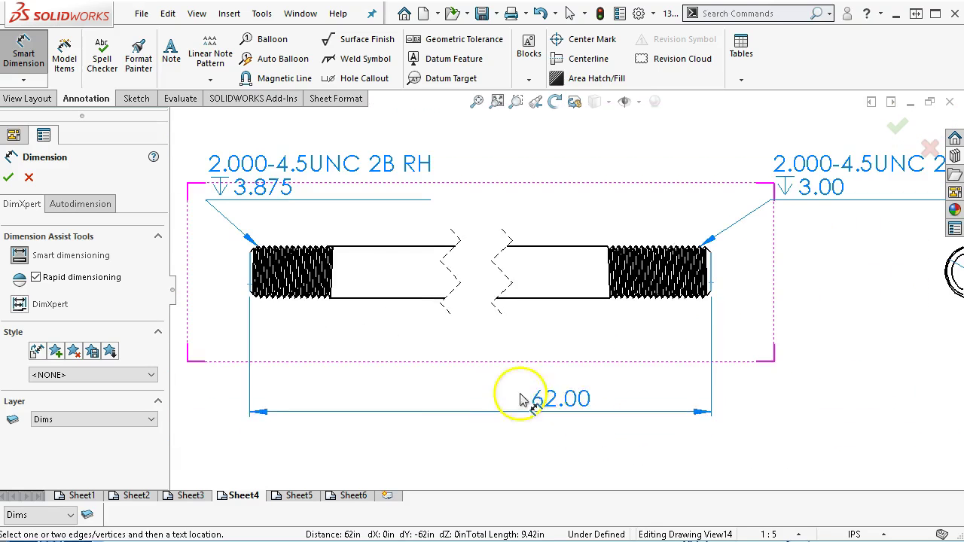
{"action": "left_click", "coordinate": [563, 414]}
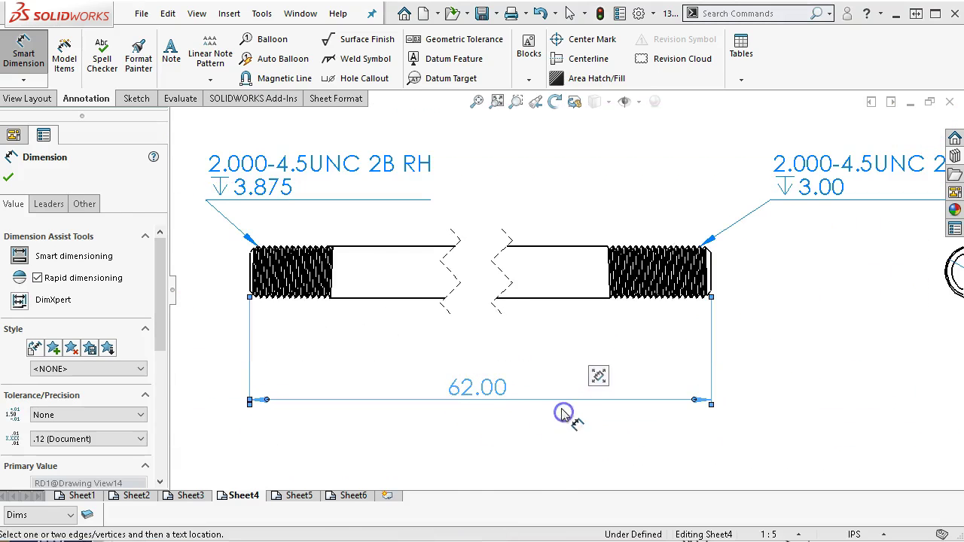
{"action": "left_click", "coordinate": [479, 101]}
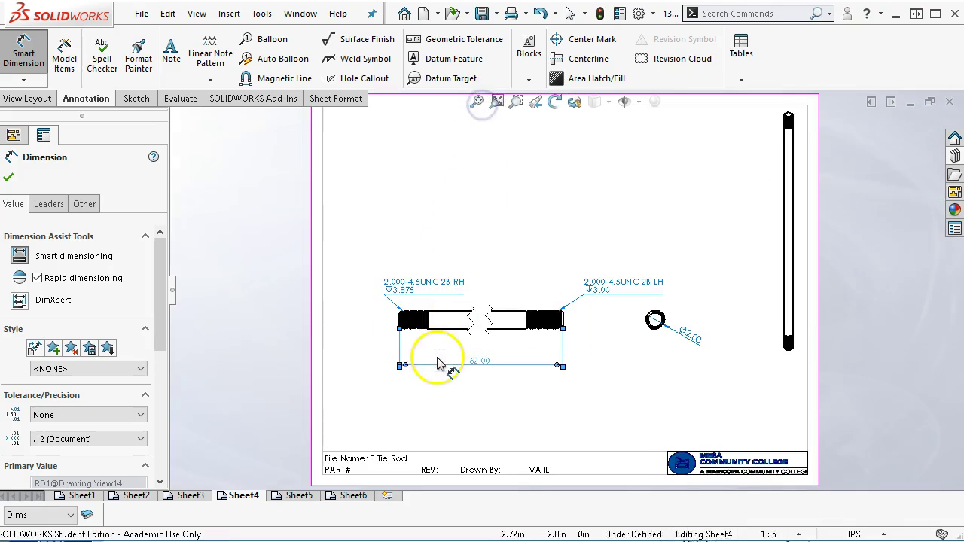
- Switch to Sheet3 with the 6 Bushing views and set the sheet scale to 1:1
{"action": "left_click", "coordinate": [181, 495]}
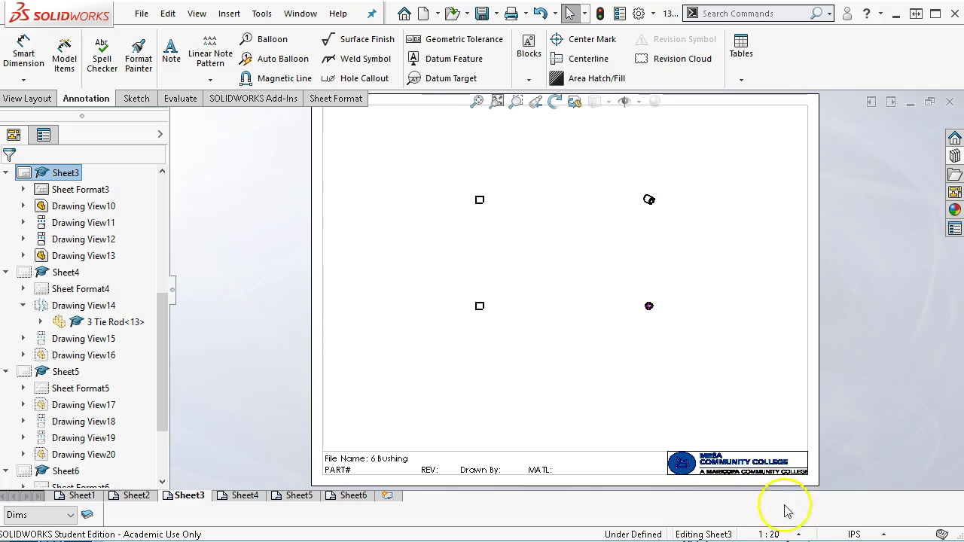
{"action": "left_click", "coordinate": [803, 533]}
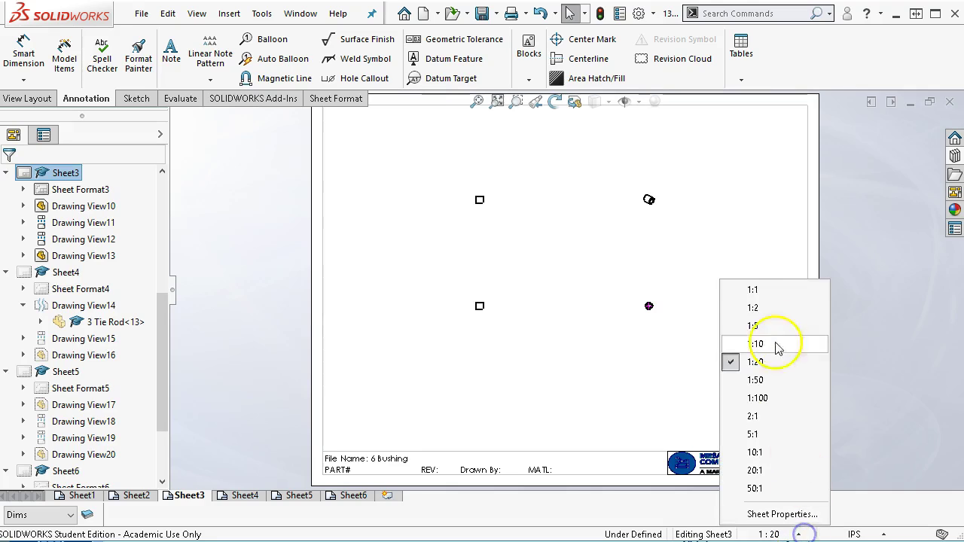
{"action": "left_click", "coordinate": [768, 292]}
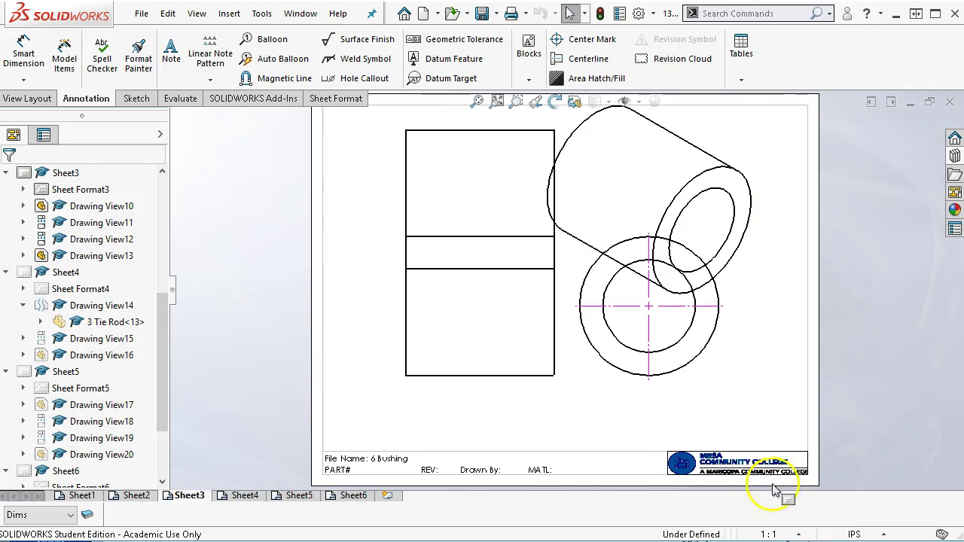
- Move the lower rectangular bushing view down and to the left, and delete the projected view above it
{"action": "left_click_drag", "start_coordinate": [499, 384], "coordinate": [458, 423]}
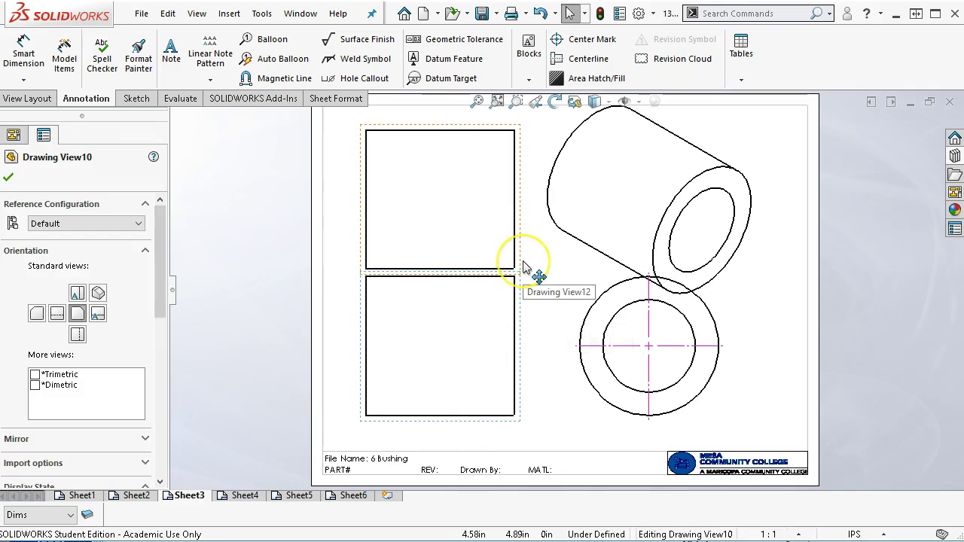
{"action": "left_click", "coordinate": [525, 238]}
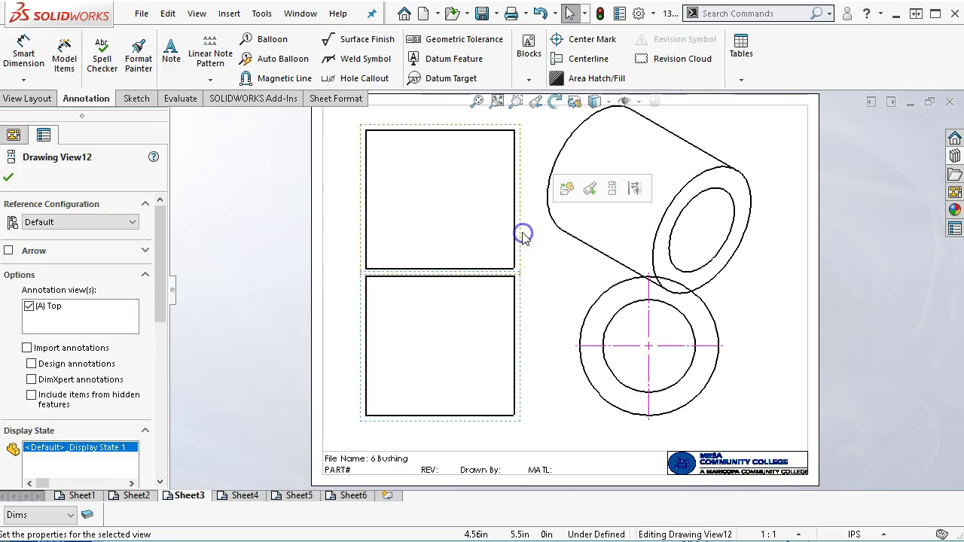
{"action": "key", "text": "Delete"}
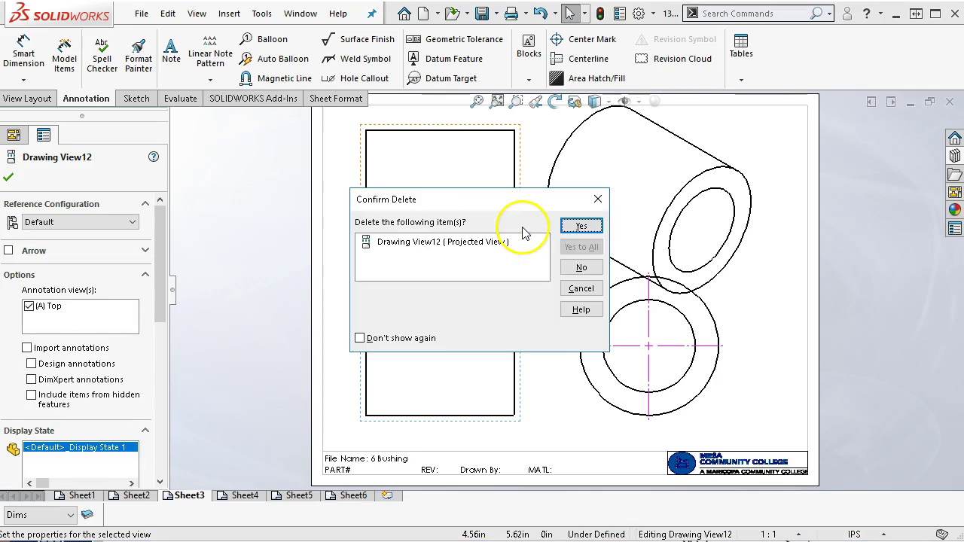
{"action": "left_click", "coordinate": [581, 224]}
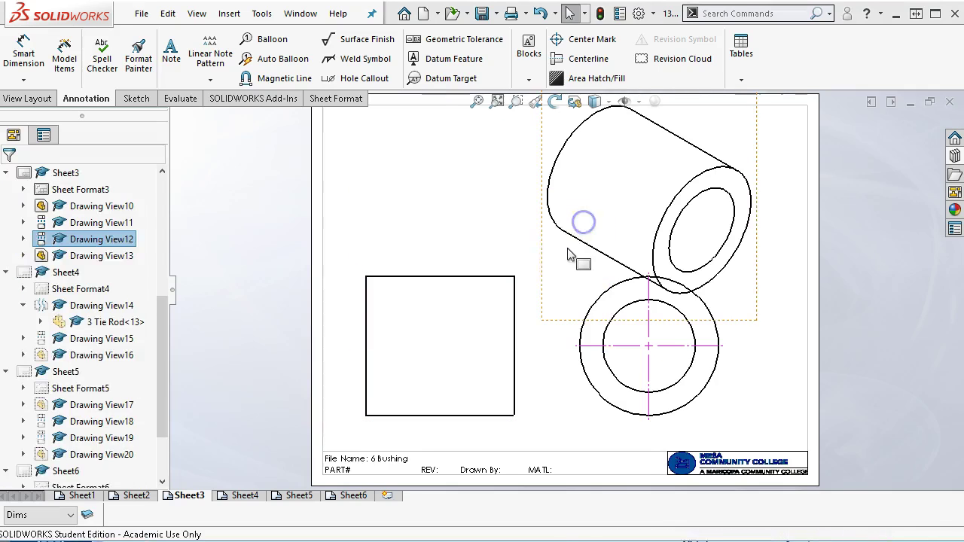
- Set the isometric bushing view to a custom scale of 1:2
{"action": "left_click", "coordinate": [746, 274]}
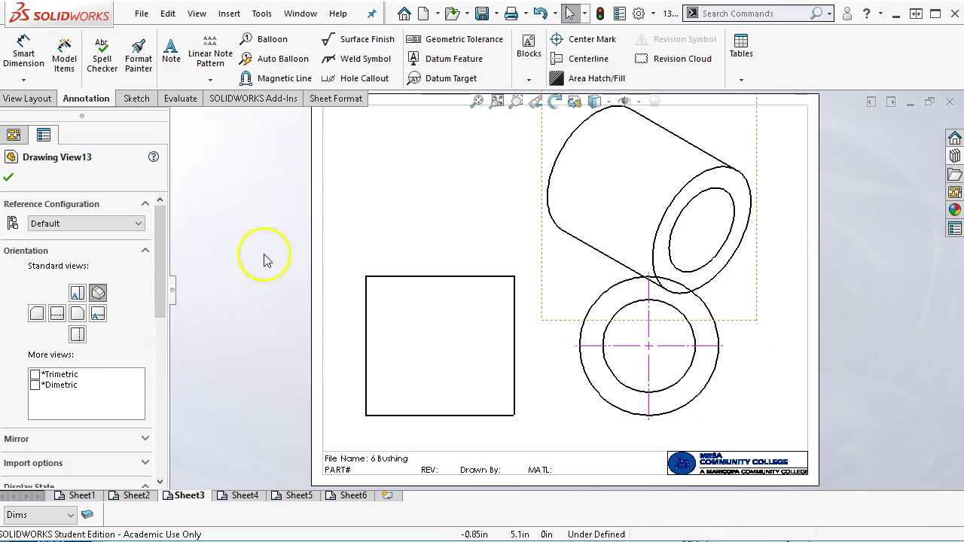
{"action": "left_click_drag", "start_coordinate": [158, 290], "coordinate": [147, 394]}
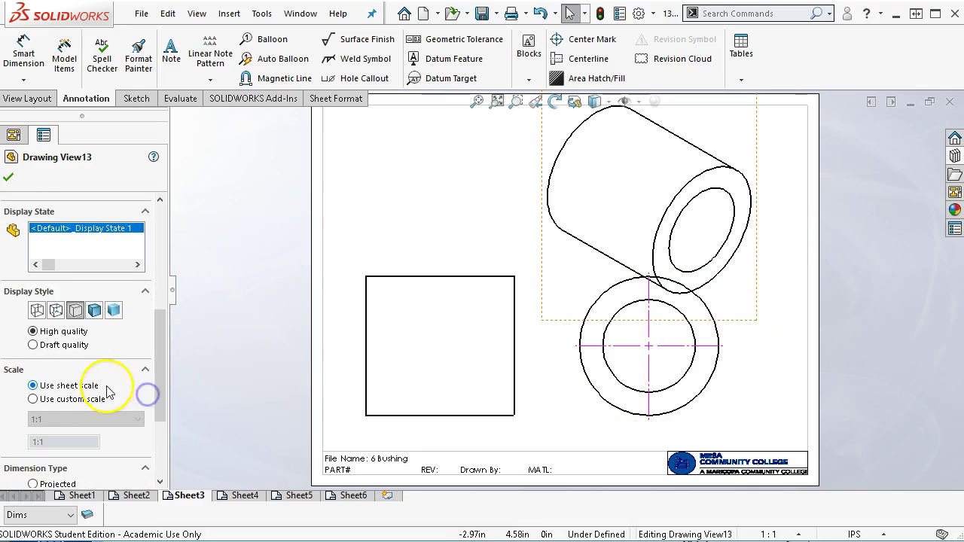
{"action": "left_click", "coordinate": [60, 403]}
{"action": "left_click", "coordinate": [60, 420]}
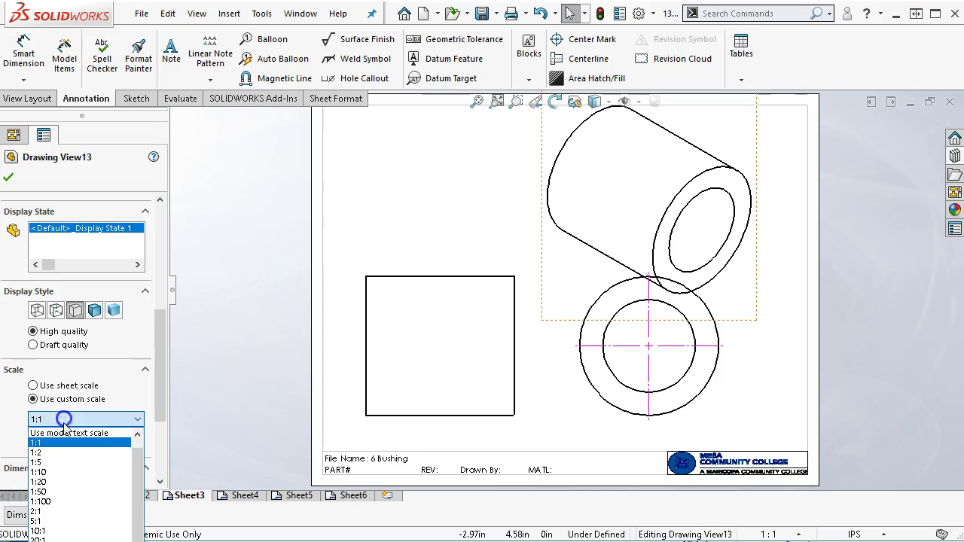
{"action": "left_click", "coordinate": [55, 452]}
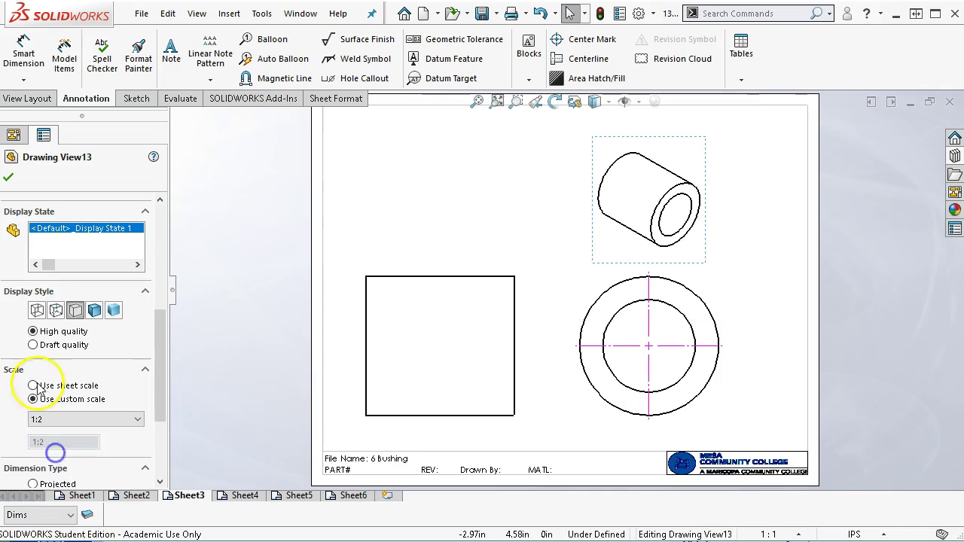
{"action": "left_click", "coordinate": [10, 179]}
- Move the isometric view to the sheet's upper right corner and reposition the rectangular and circular views higher and farther right
{"action": "mouse_move", "coordinate": [700, 263]}
{"action": "left_mouse_down"}
{"action": "mouse_move", "coordinate": [757, 248]}
{"action": "mouse_move", "coordinate": [795, 216]}
{"action": "mouse_move", "coordinate": [691, 272]}
{"action": "mouse_move", "coordinate": [736, 249]}
{"action": "left_mouse_up"}
{"action": "left_click_drag", "start_coordinate": [530, 272], "coordinate": [543, 231]}
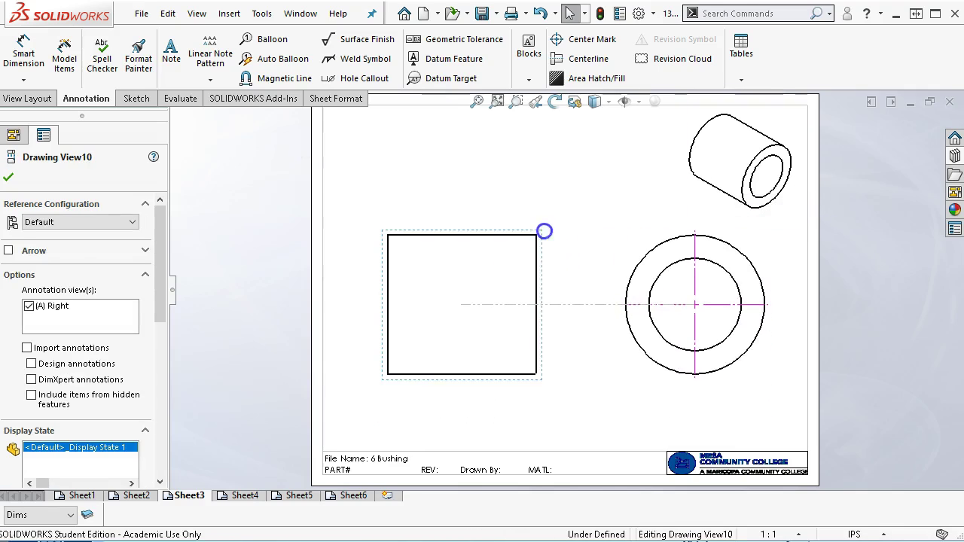
{"action": "left_click", "coordinate": [564, 280]}
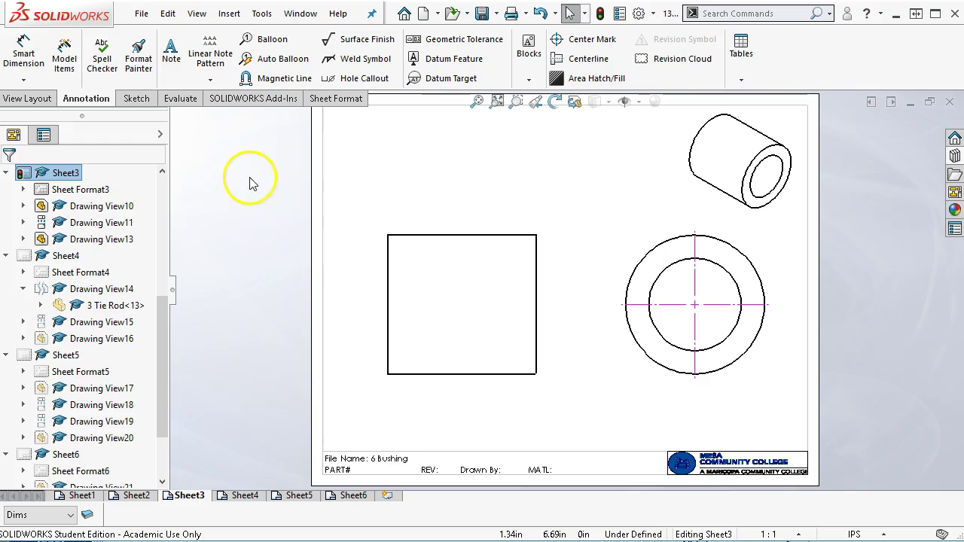
- Import the entire model's dimensions with Model Items into the circular bushing view only
{"action": "left_click", "coordinate": [64, 56]}
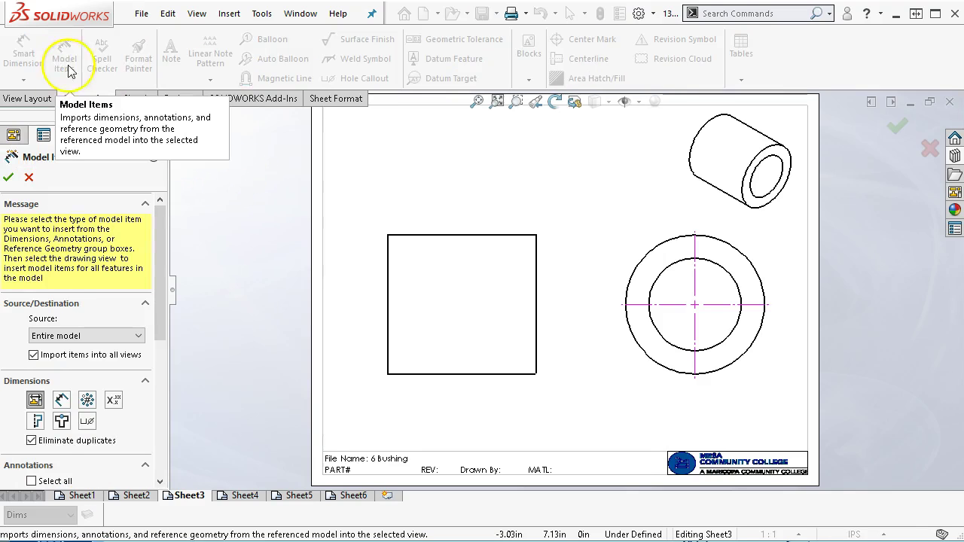
{"action": "left_click_drag", "start_coordinate": [156, 260], "coordinate": [158, 312]}
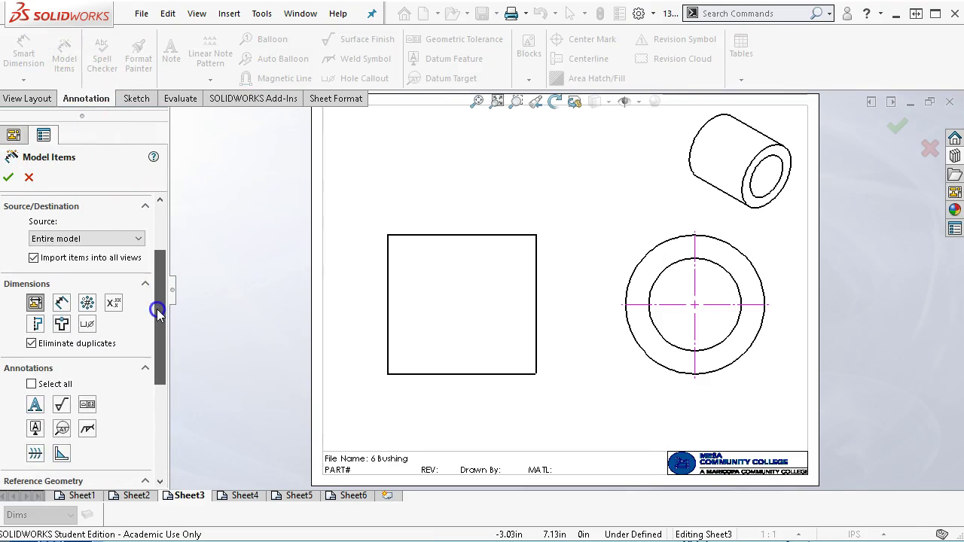
{"action": "left_click", "coordinate": [34, 258]}
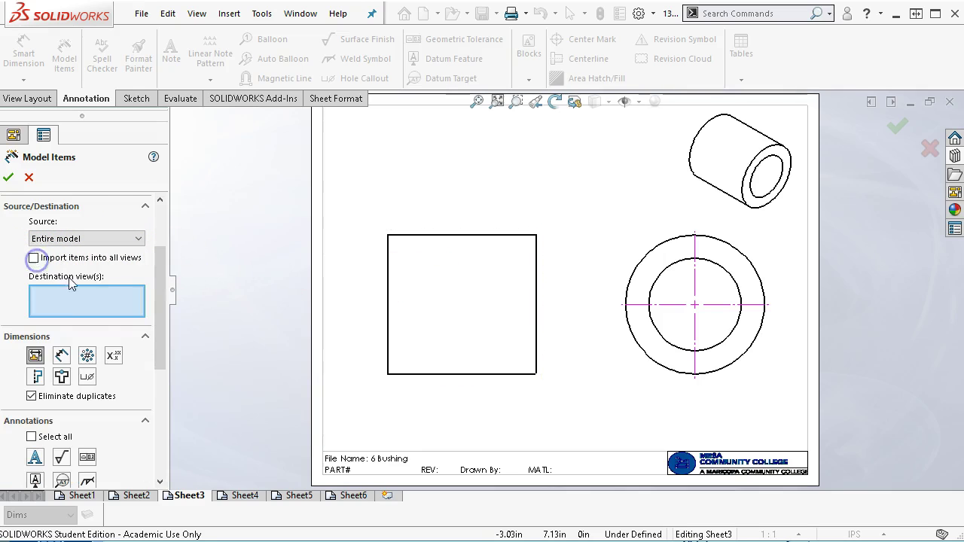
{"action": "left_click", "coordinate": [630, 249]}
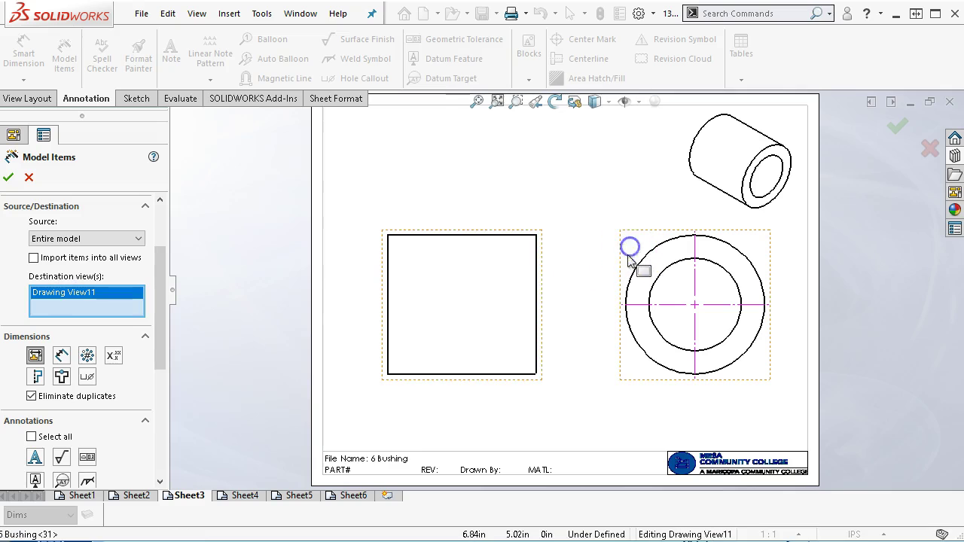
{"action": "left_click", "coordinate": [9, 178]}
- Move the outer diameter dimension to the upper left of the circular view and set its precision to .123
{"action": "left_click_drag", "start_coordinate": [771, 209], "coordinate": [590, 247]}
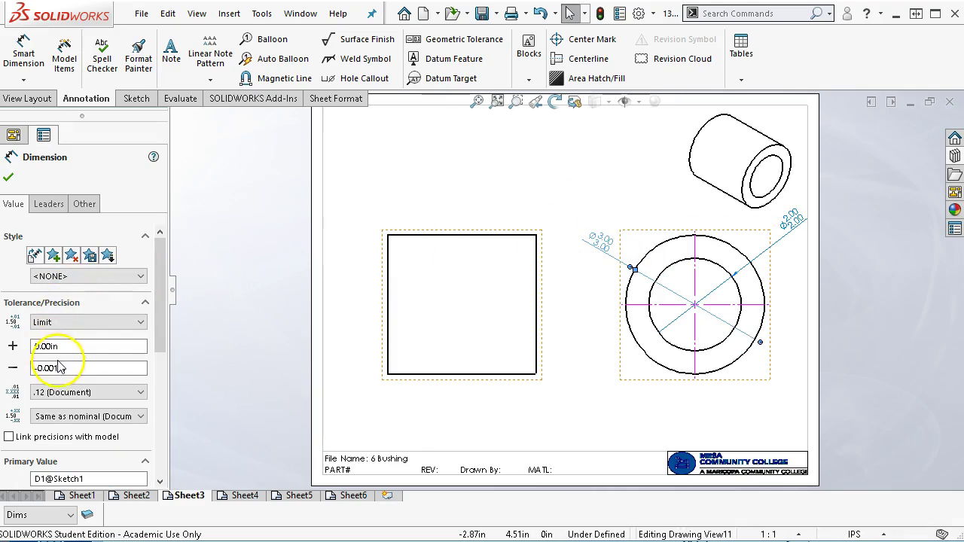
{"action": "left_click", "coordinate": [68, 392]}
{"action": "left_click", "coordinate": [52, 436]}
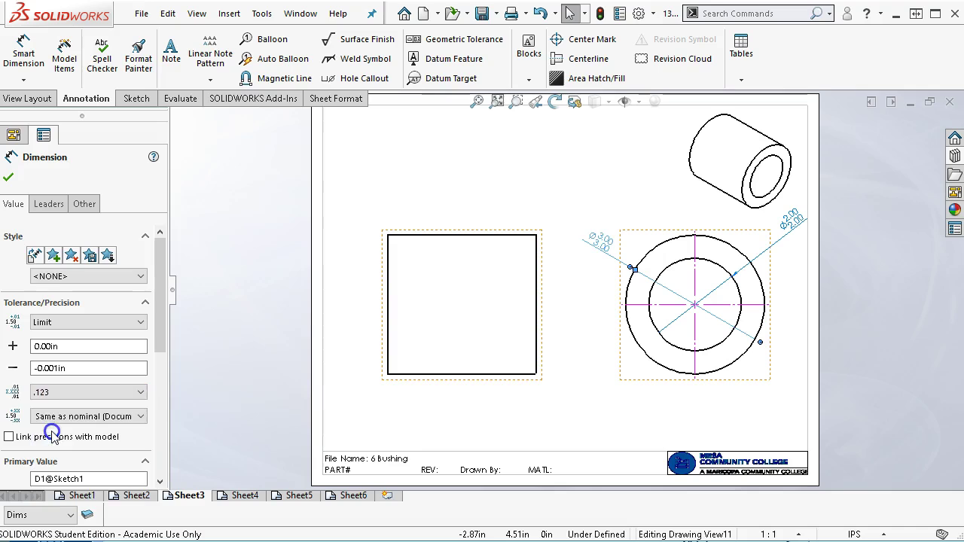
{"action": "left_click", "coordinate": [10, 178]}
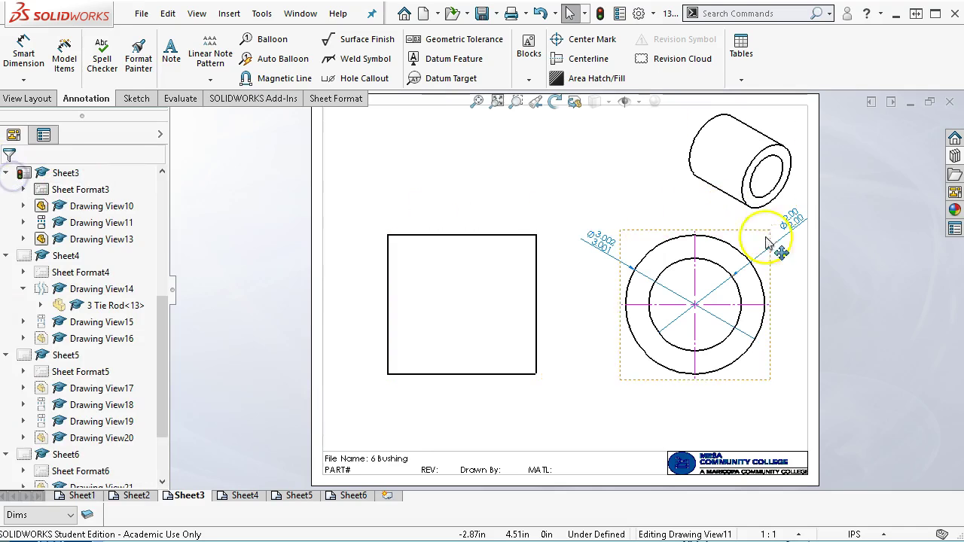
- Move the inner diameter dimension above the outer diameter's text and set its precision to .123
{"action": "left_click_drag", "start_coordinate": [798, 220], "coordinate": [631, 221]}
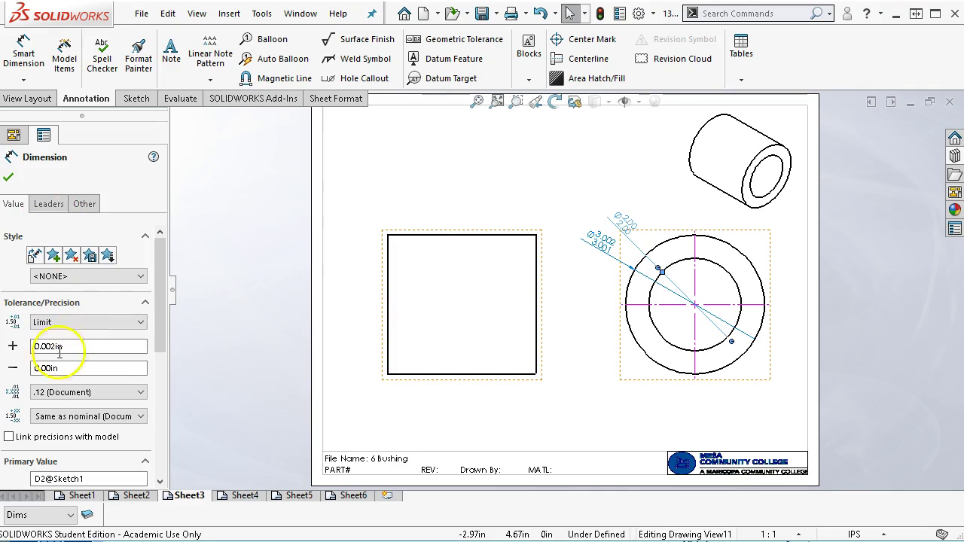
{"action": "left_click", "coordinate": [45, 392]}
{"action": "left_click", "coordinate": [45, 436]}
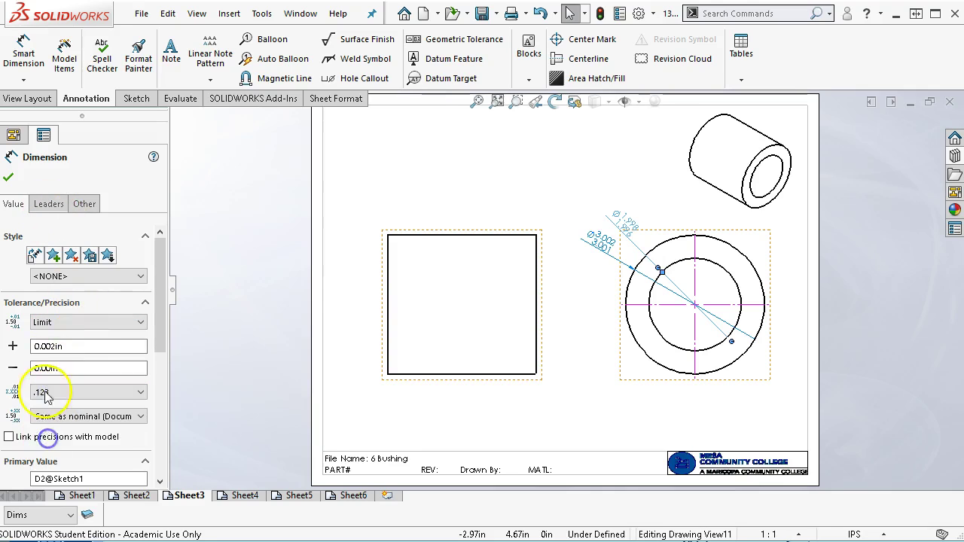
{"action": "left_click", "coordinate": [7, 178]}
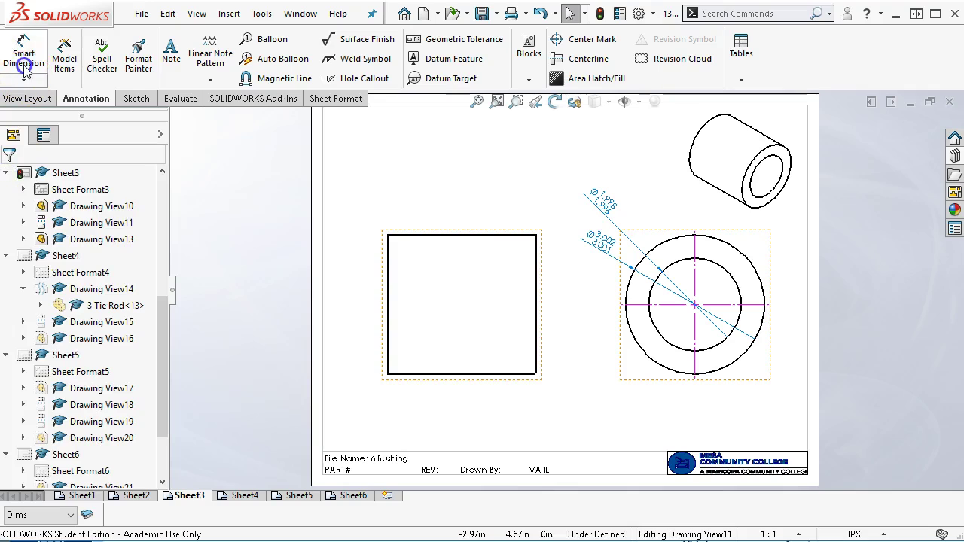
- Dimension the bushing's length below the rectangular view and shift the inner diameter dimension's text slightly right and down
{"action": "left_click", "coordinate": [24, 53]}
{"action": "left_click", "coordinate": [436, 376]}
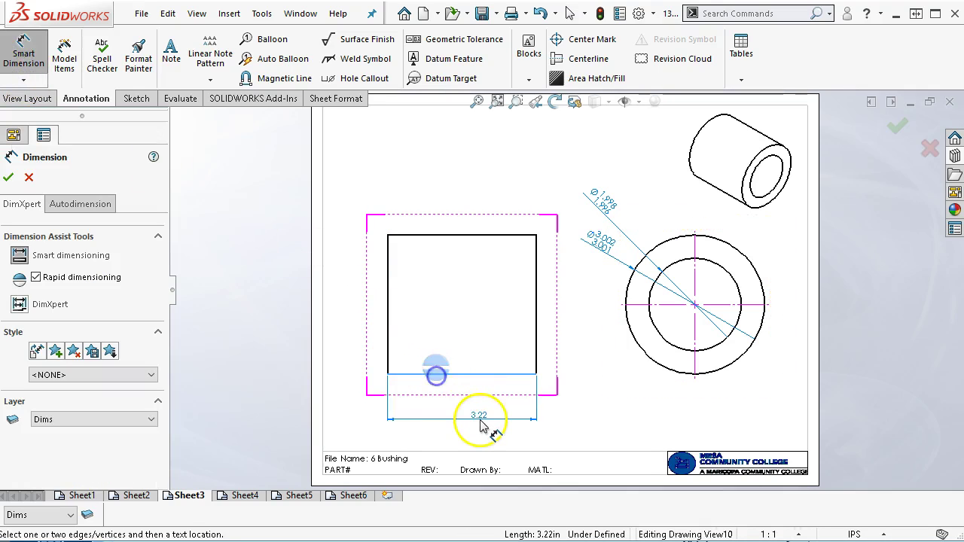
{"action": "left_click", "coordinate": [461, 412]}
{"action": "right_click", "coordinate": [564, 415]}
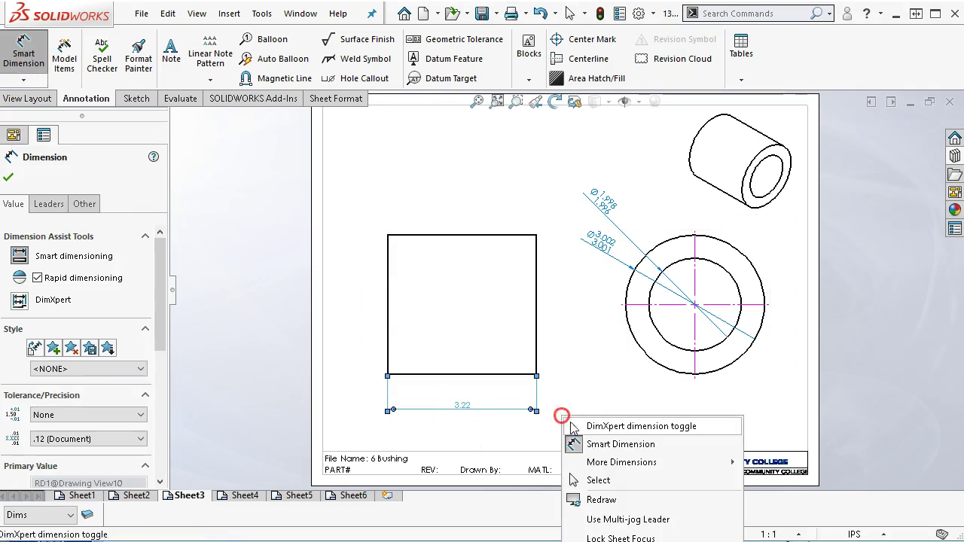
{"action": "left_click", "coordinate": [596, 454]}
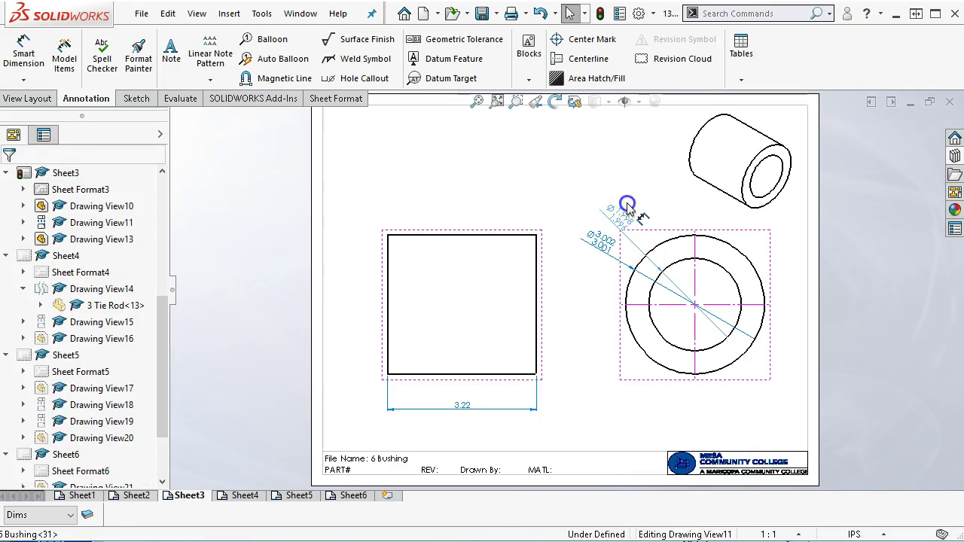
{"action": "left_click", "coordinate": [627, 207]}
{"action": "left_click", "coordinate": [527, 140]}
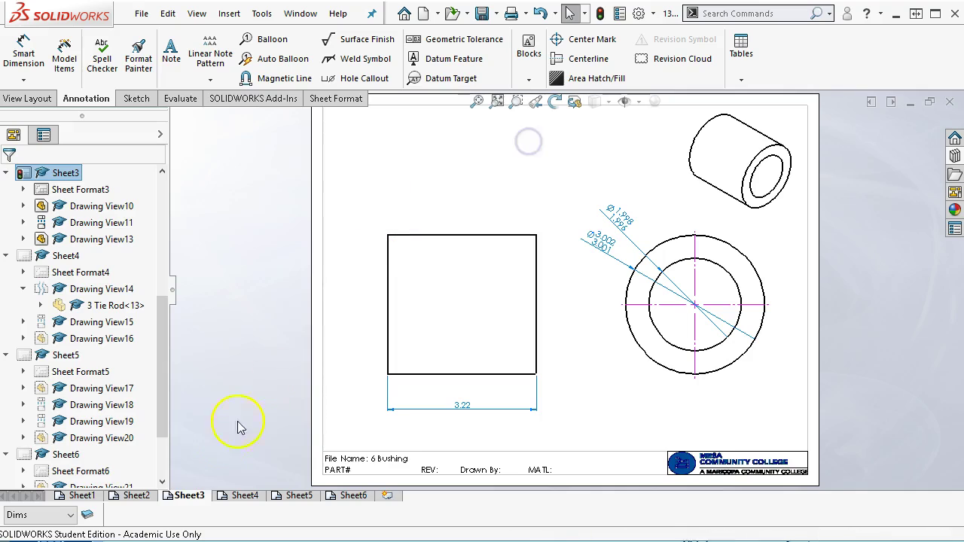
- Open Sheet2 with the 2 Head views and set the sheet scale to 1:5
{"action": "left_click", "coordinate": [130, 496]}
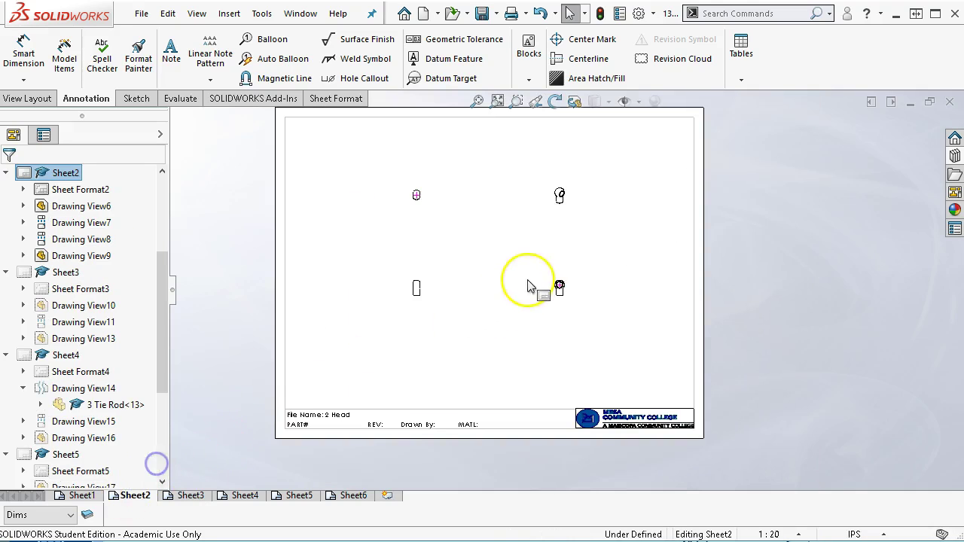
{"action": "left_click", "coordinate": [774, 534]}
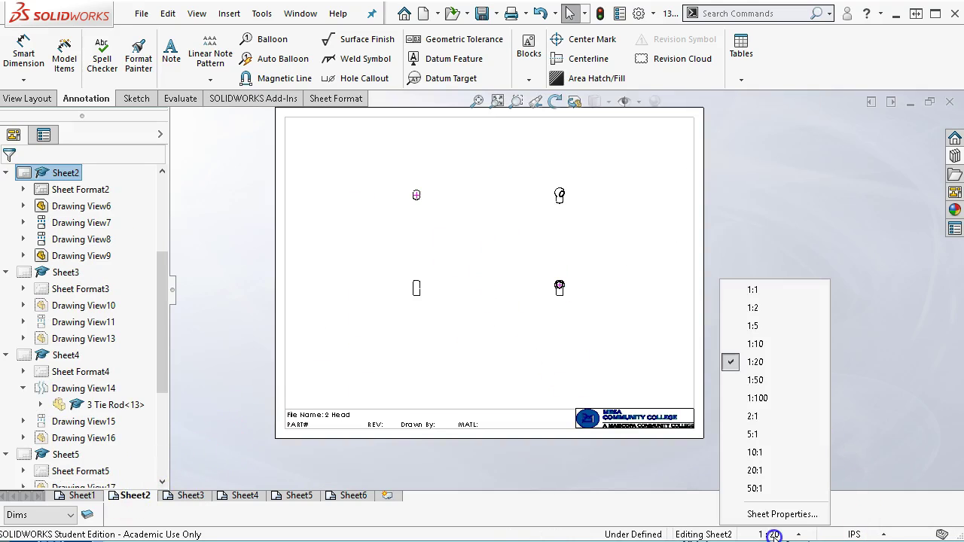
{"action": "left_click", "coordinate": [759, 326]}
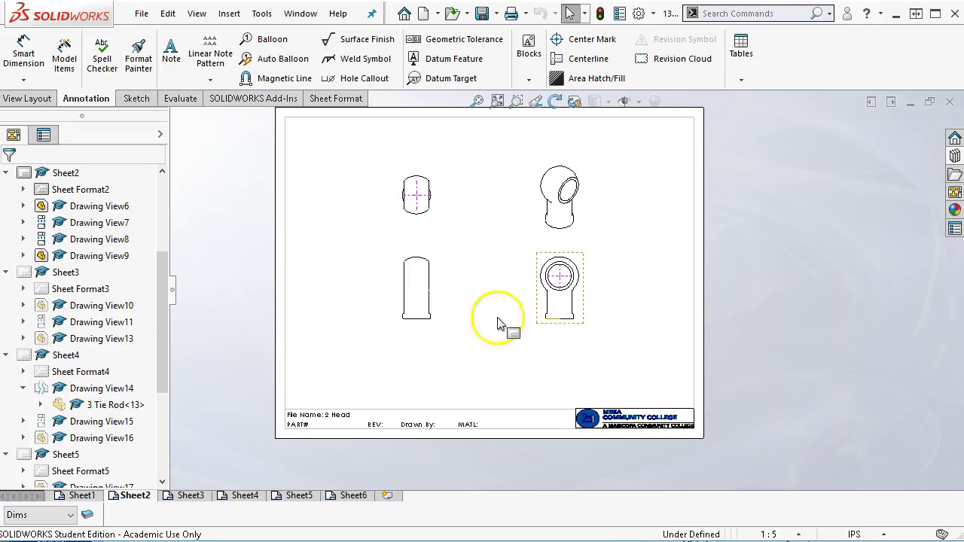
- Reposition the 2 Head front view farther right and slightly higher on the sheet, leaving room below it
{"action": "mouse_move", "coordinate": [421, 320]}
{"action": "left_mouse_down"}
{"action": "mouse_move", "coordinate": [402, 350]}
{"action": "mouse_move", "coordinate": [426, 353]}
{"action": "left_mouse_up"}
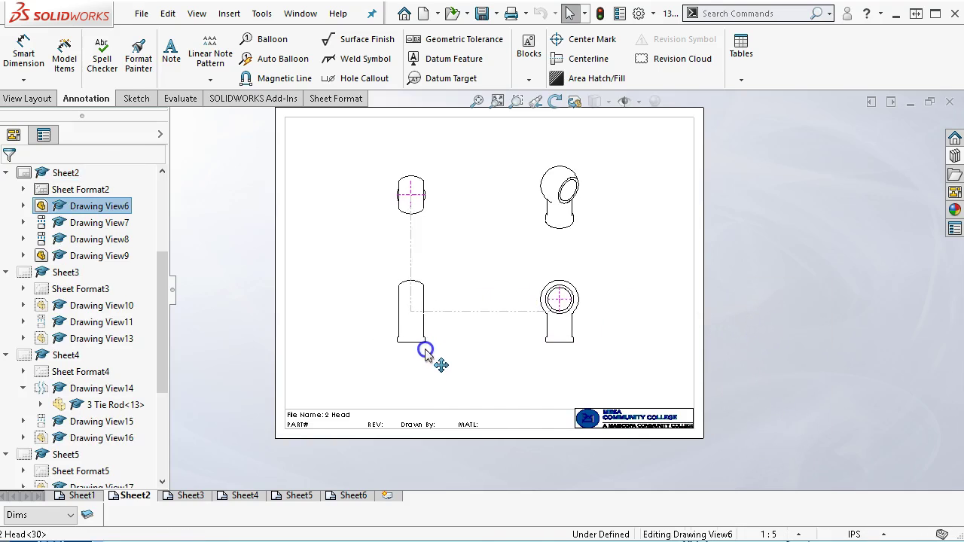
{"action": "left_click", "coordinate": [489, 362]}
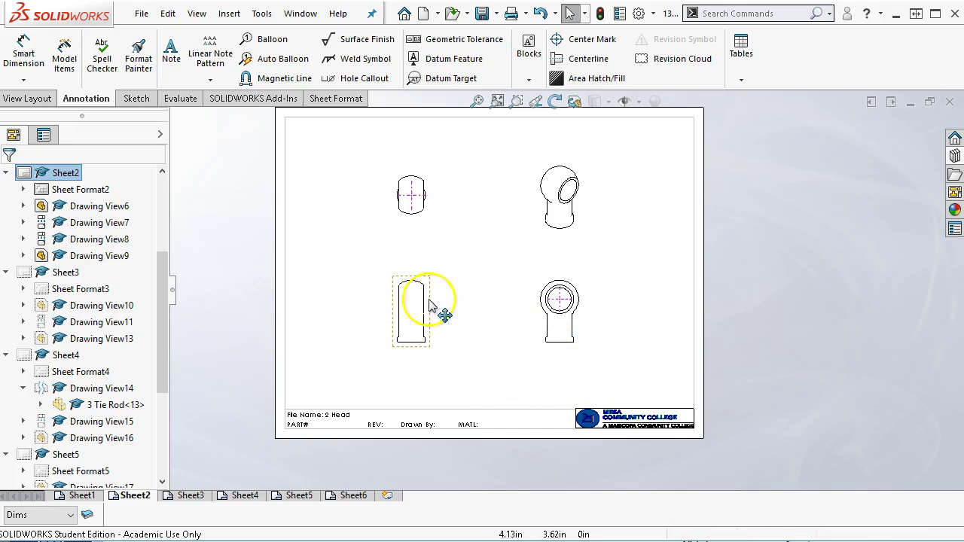
{"action": "scroll", "coordinate": [415, 318], "scroll_direction": "down", "scroll_amount": 3}
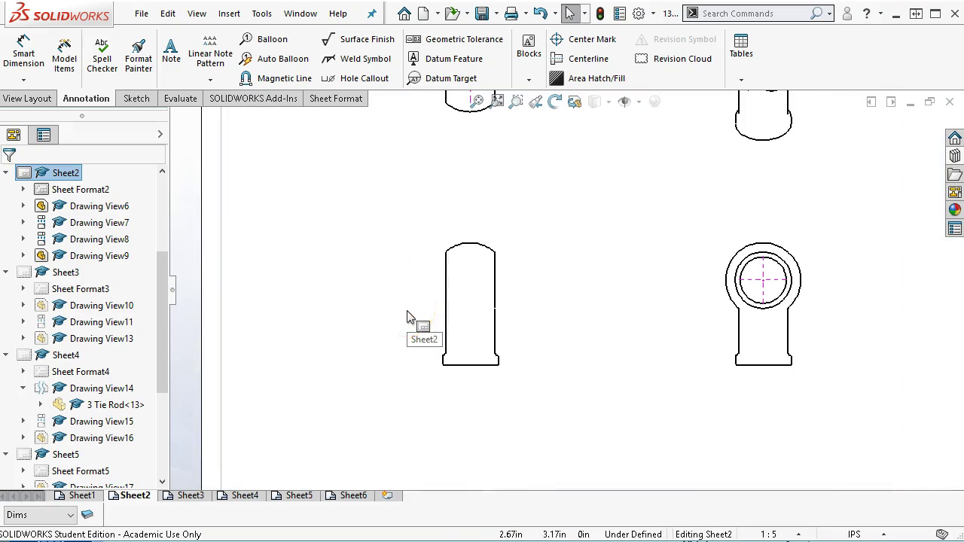
{"action": "mouse_move", "coordinate": [509, 323]}
{"action": "left_mouse_down"}
{"action": "mouse_move", "coordinate": [586, 326]}
{"action": "mouse_move", "coordinate": [581, 319]}
{"action": "left_mouse_up"}
{"action": "scroll", "coordinate": [623, 292], "scroll_direction": "up", "scroll_amount": 3}
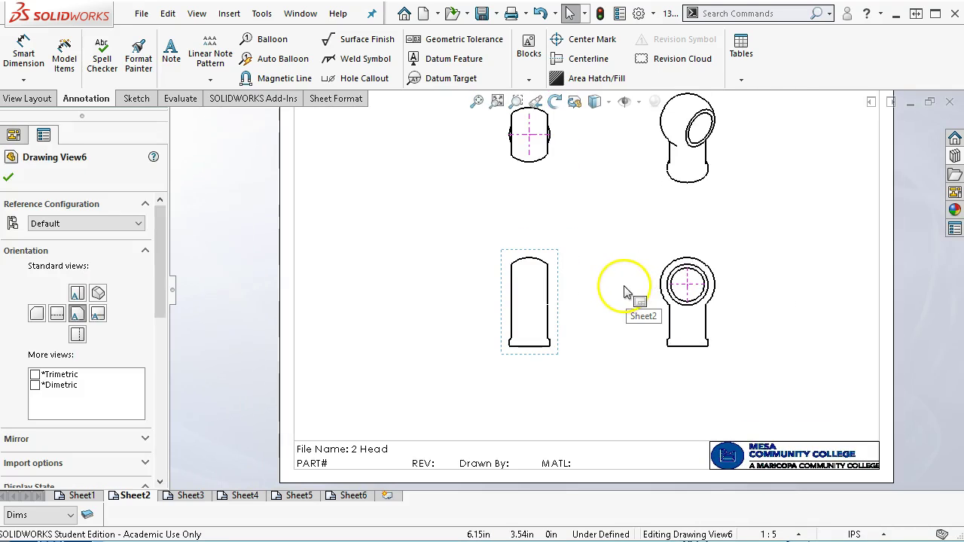
{"action": "left_click_drag", "start_coordinate": [561, 297], "coordinate": [555, 248]}
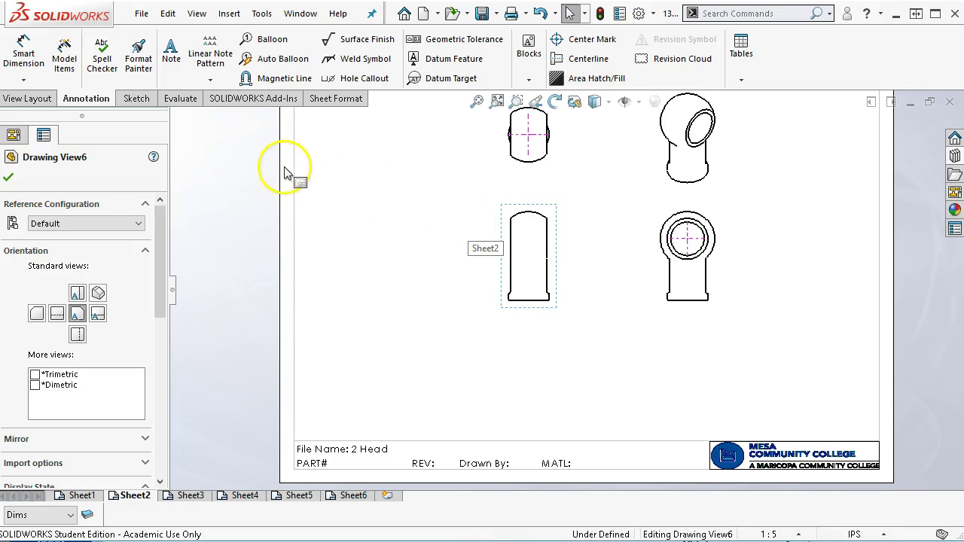
- Add a projected bottom view of the 2 Head directly below the front view
{"action": "left_click", "coordinate": [47, 100]}
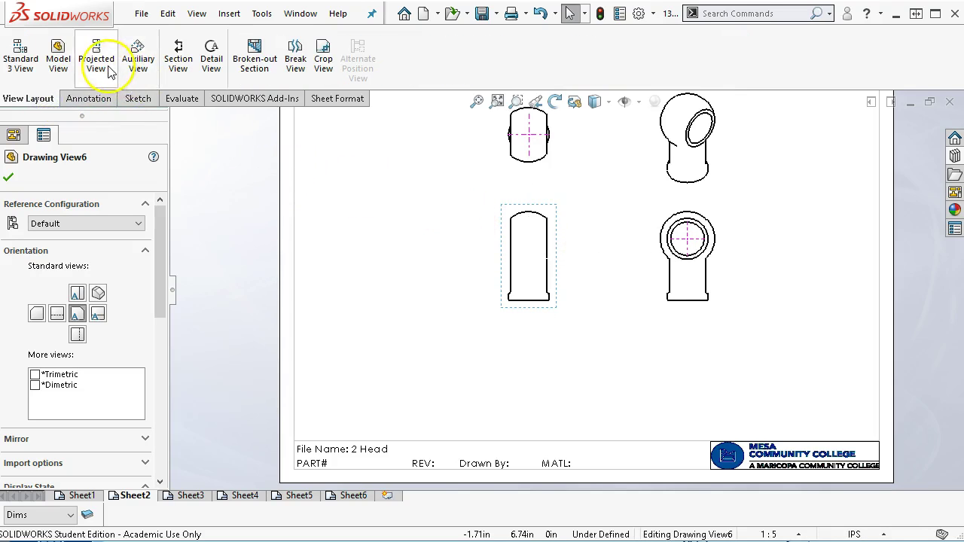
{"action": "left_click", "coordinate": [103, 68]}
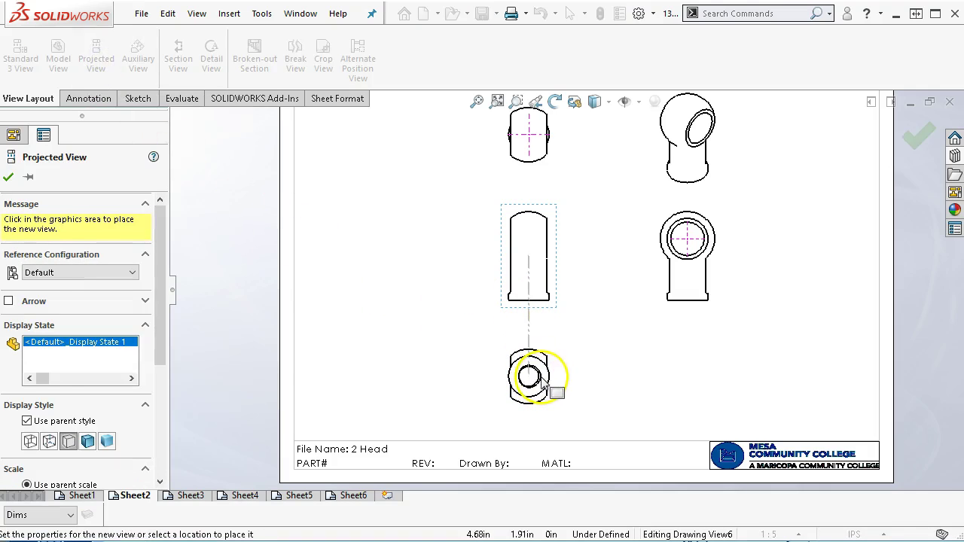
{"action": "left_click", "coordinate": [541, 381]}
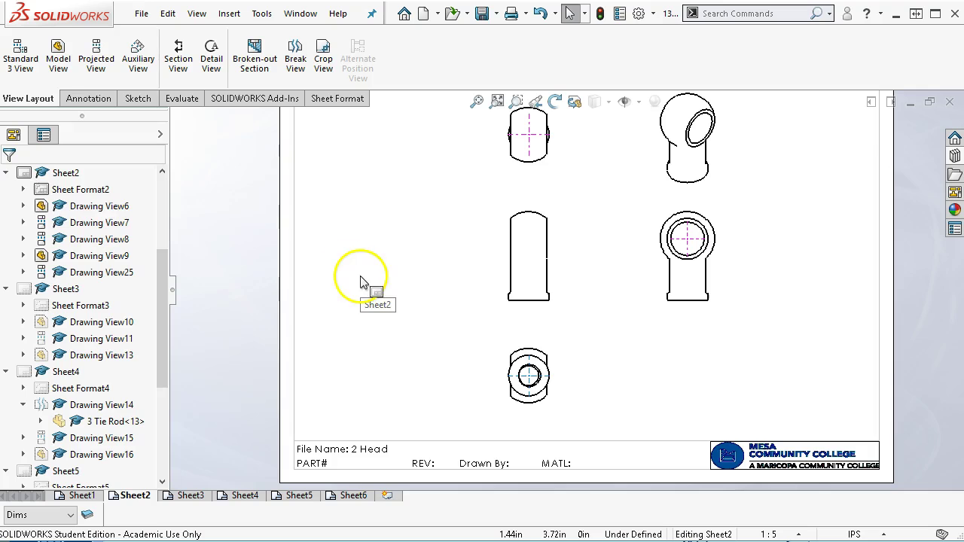
- Change the layer of the new bottom view's center mark to match the magenta center marks of the other views
{"action": "left_click", "coordinate": [529, 379]}
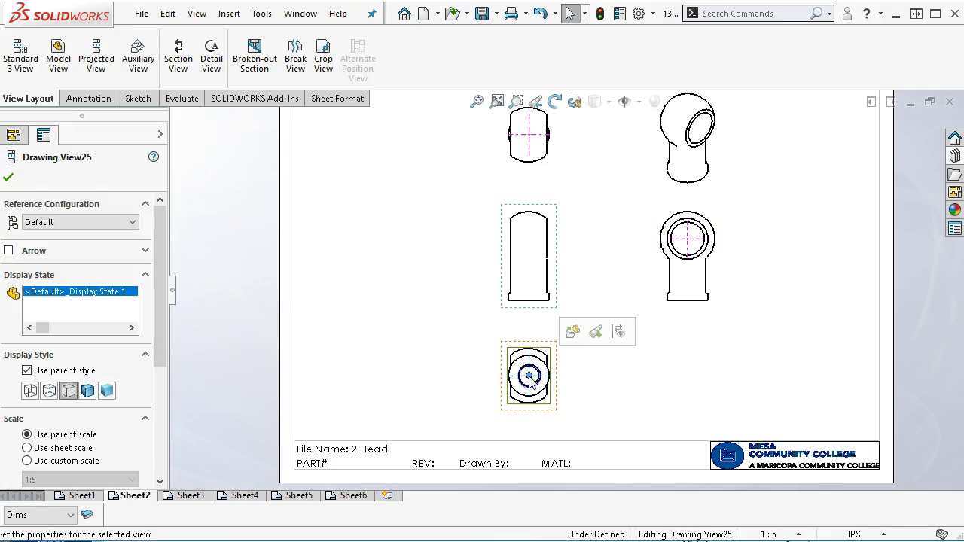
{"action": "left_click", "coordinate": [639, 400]}
{"action": "scroll", "coordinate": [538, 377], "scroll_direction": "down", "scroll_amount": 5}
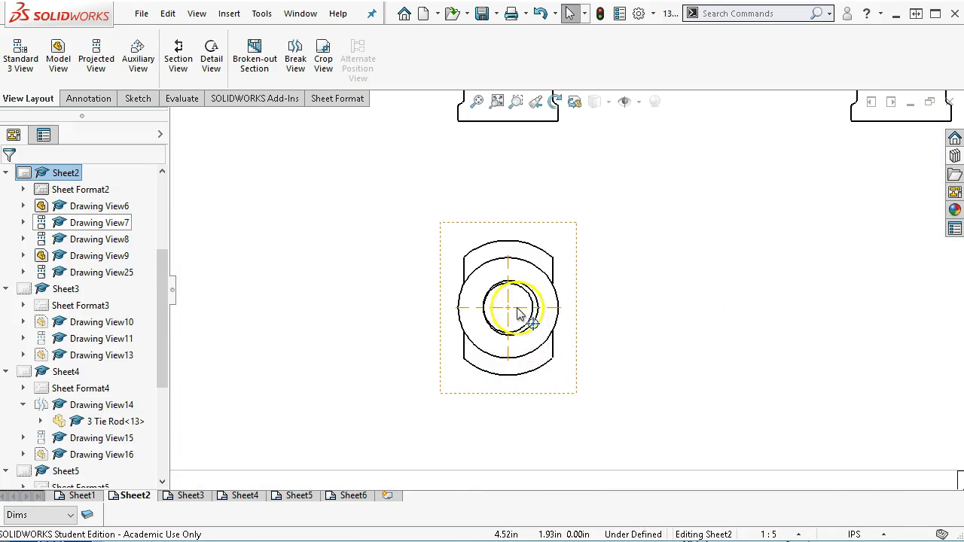
{"action": "left_click", "coordinate": [517, 309]}
{"action": "left_click", "coordinate": [87, 469]}
{"action": "left_click", "coordinate": [61, 502]}
{"action": "left_click", "coordinate": [354, 319]}
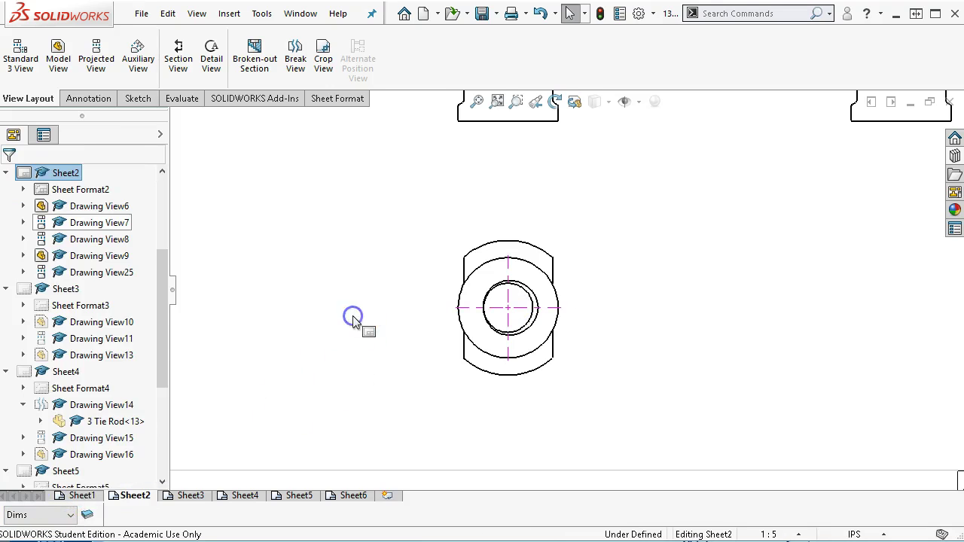
{"action": "left_click", "coordinate": [475, 102]}
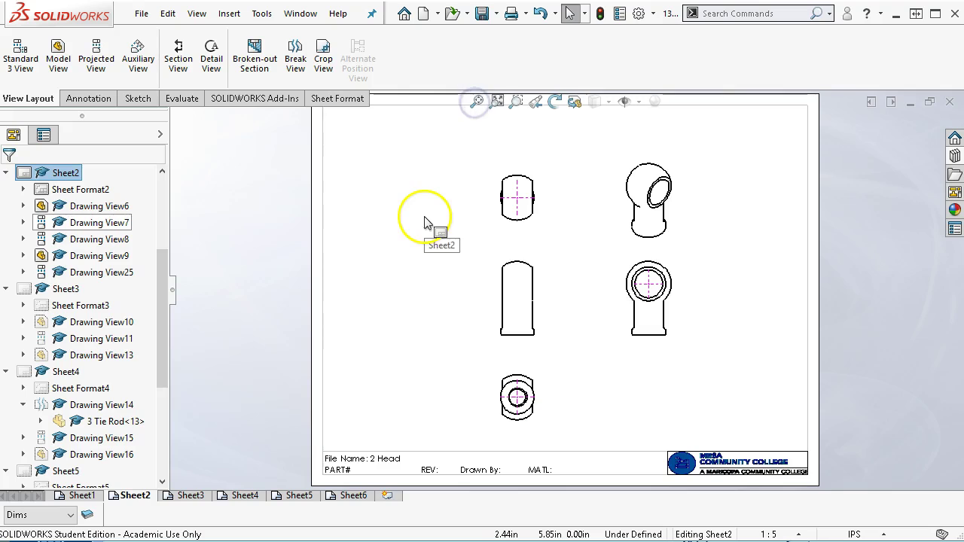
{"action": "left_click", "coordinate": [87, 98]}
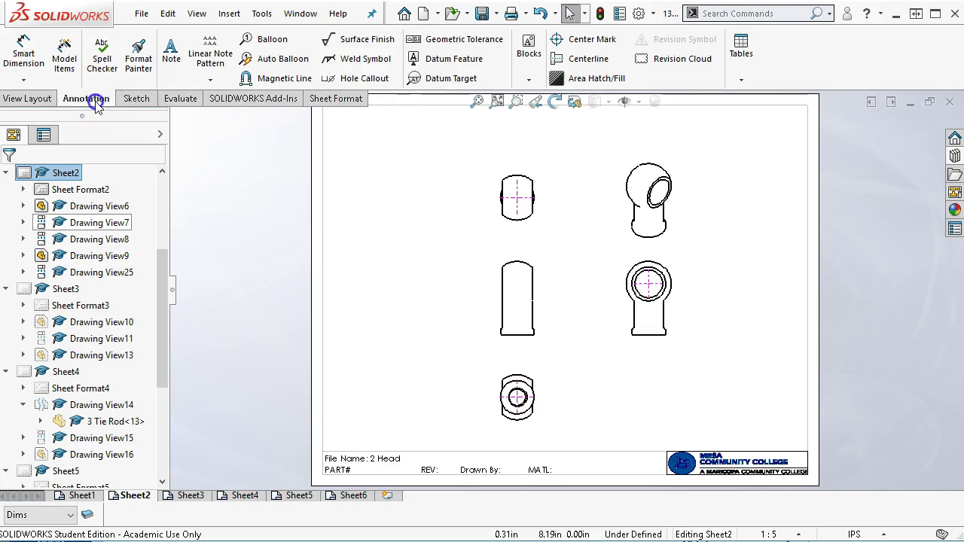
{"action": "left_click", "coordinate": [364, 79]}
{"action": "scroll", "coordinate": [527, 415], "scroll_direction": "down", "scroll_amount": 5}
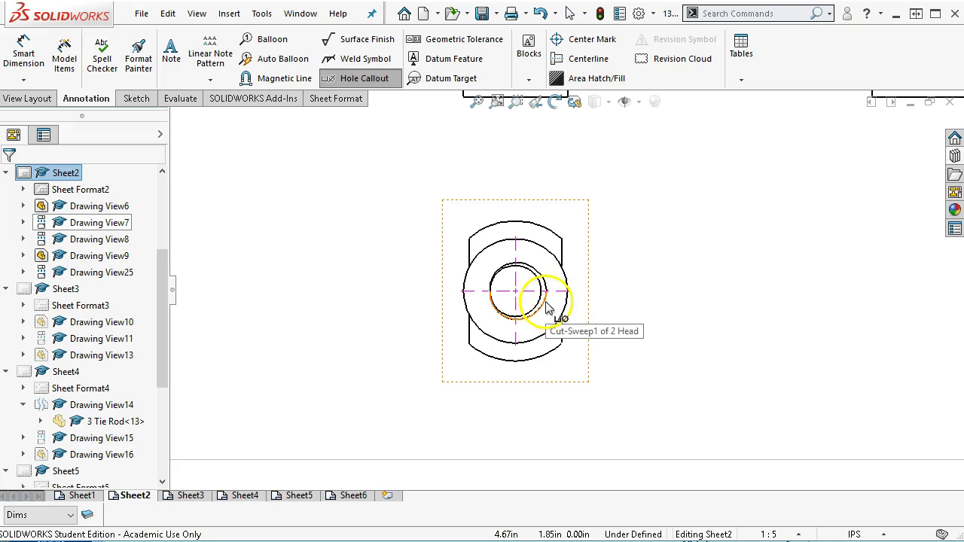
{"action": "left_click", "coordinate": [536, 304]}
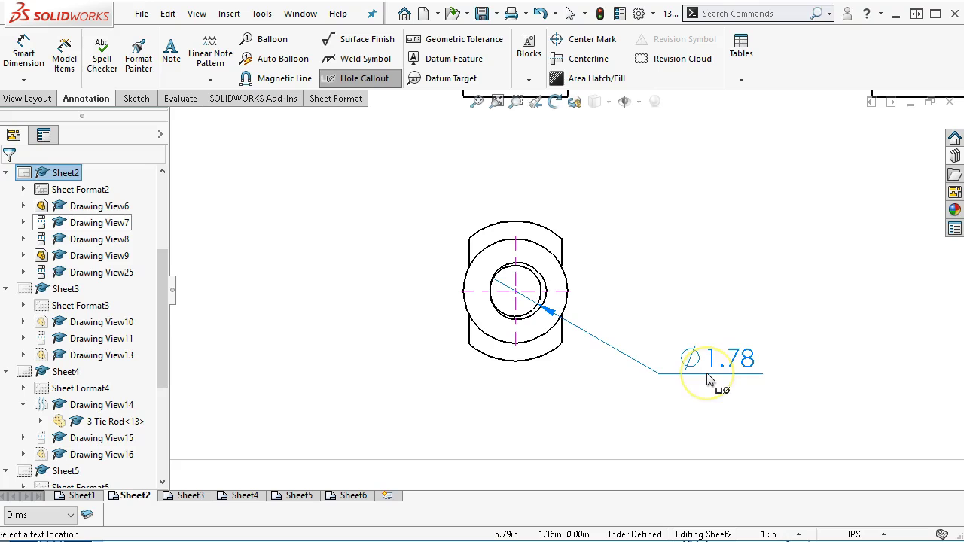
{"action": "key", "text": "Escape"}
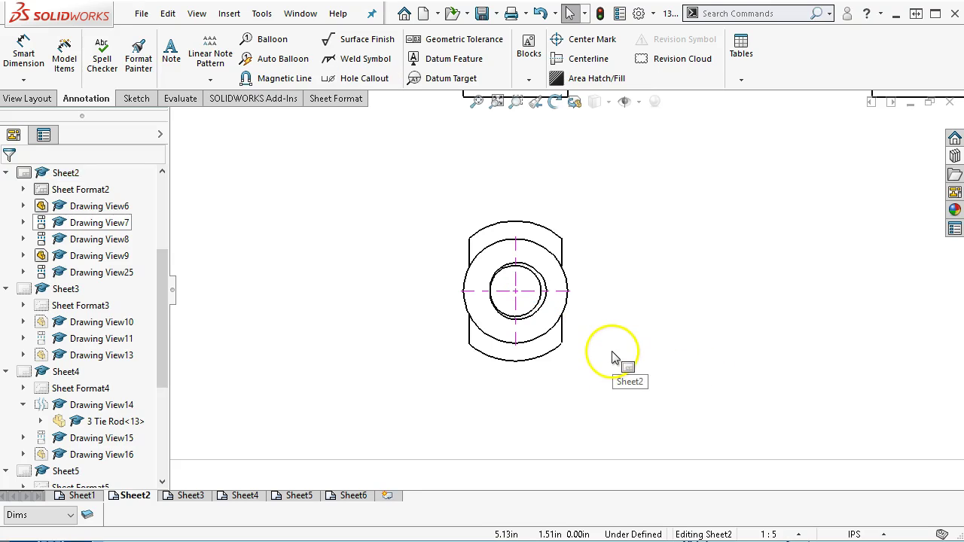
{"action": "scroll", "coordinate": [622, 357], "scroll_direction": "up", "scroll_amount": 3}
{"action": "scroll", "coordinate": [614, 249], "scroll_direction": "down", "scroll_amount": 2}
{"action": "scroll", "coordinate": [601, 237], "scroll_direction": "up", "scroll_amount": 2}
{"action": "scroll", "coordinate": [595, 239], "scroll_direction": "down", "scroll_amount": 1}
{"action": "scroll", "coordinate": [587, 237], "scroll_direction": "up", "scroll_amount": 1}
{"action": "scroll", "coordinate": [582, 239], "scroll_direction": "down", "scroll_amount": 1}
{"action": "scroll", "coordinate": [549, 217], "scroll_direction": "down", "scroll_amount": 1}
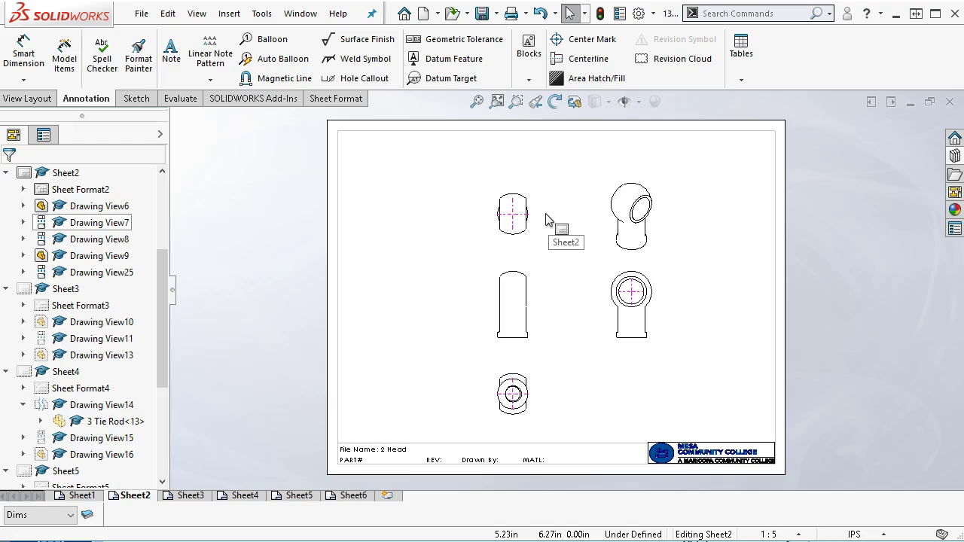
- On Sheet4, change the thread class in the tie rod's RH thread note to 2A
{"action": "left_click", "coordinate": [244, 495]}
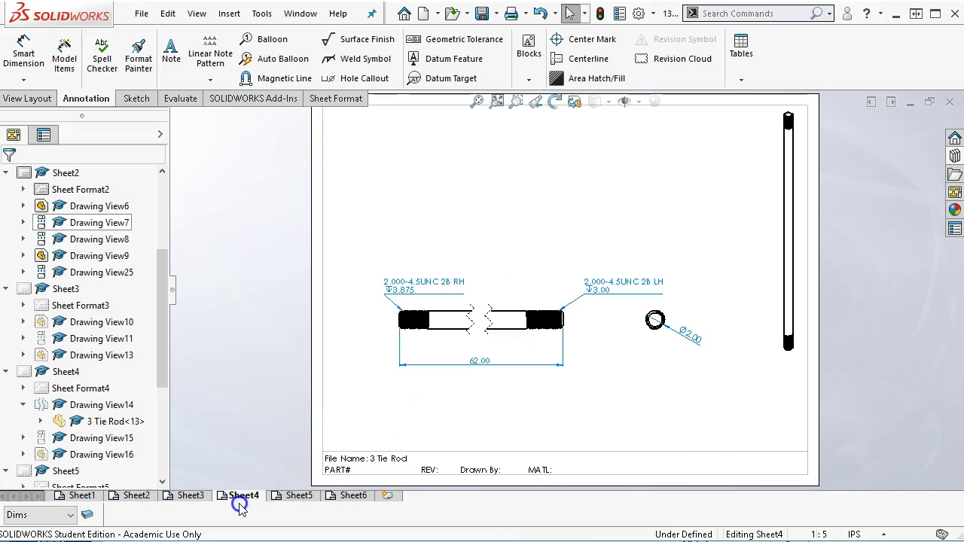
{"action": "scroll", "coordinate": [463, 307], "scroll_direction": "down", "scroll_amount": 1}
{"action": "scroll", "coordinate": [463, 308], "scroll_direction": "down", "scroll_amount": 1}
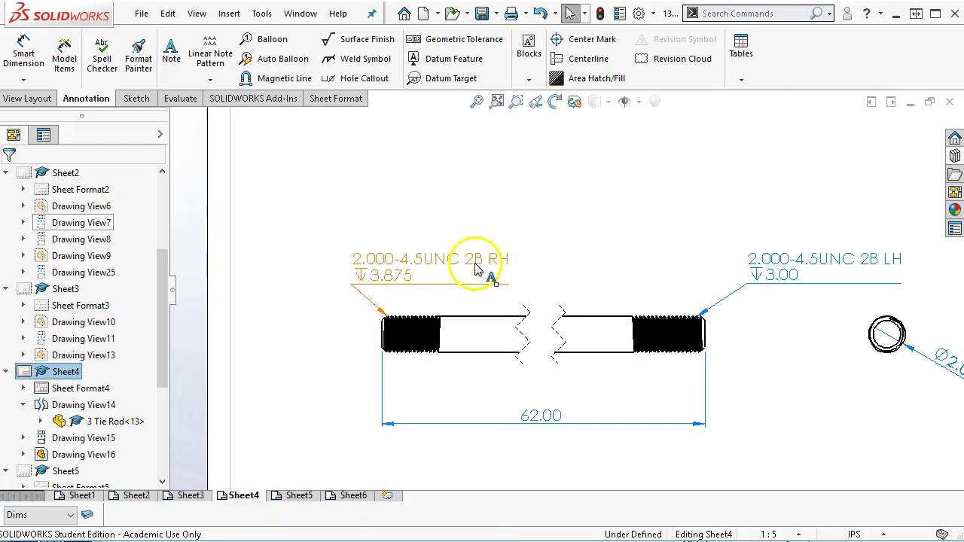
{"action": "double_click", "coordinate": [472, 261]}
{"action": "left_click", "coordinate": [476, 260]}
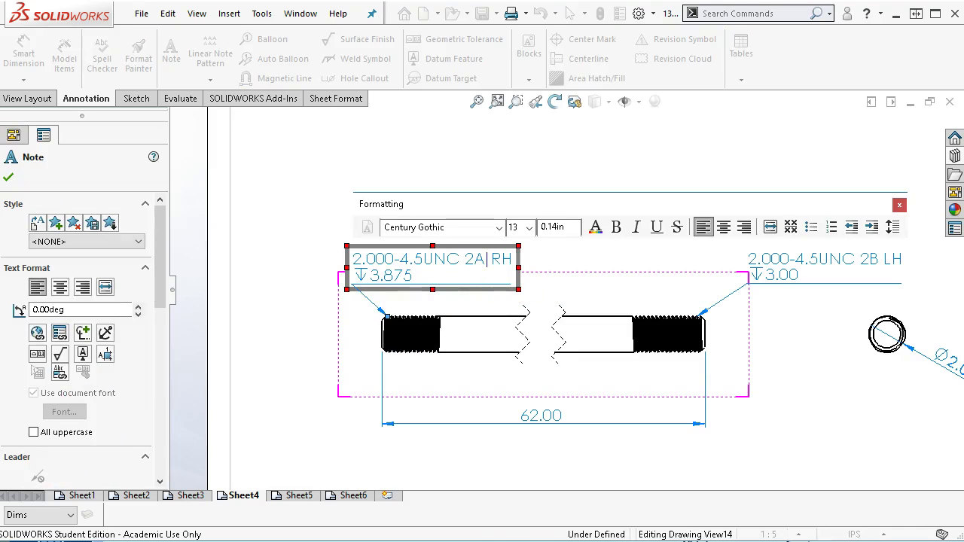
- Change the thread class in the LH thread note to 2A and copy the note's entire text
{"action": "left_click", "coordinate": [870, 260]}
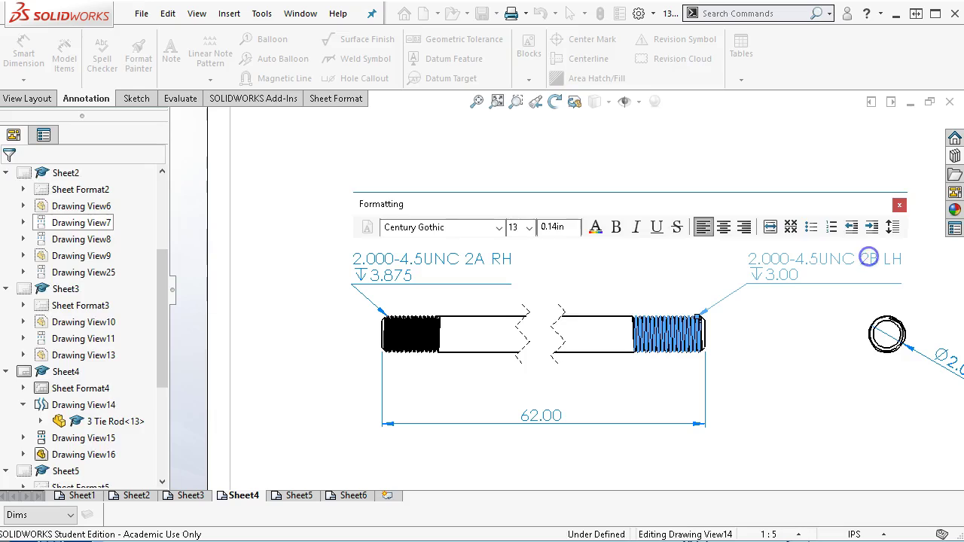
{"action": "double_click", "coordinate": [869, 262]}
{"action": "left_click", "coordinate": [869, 262]}
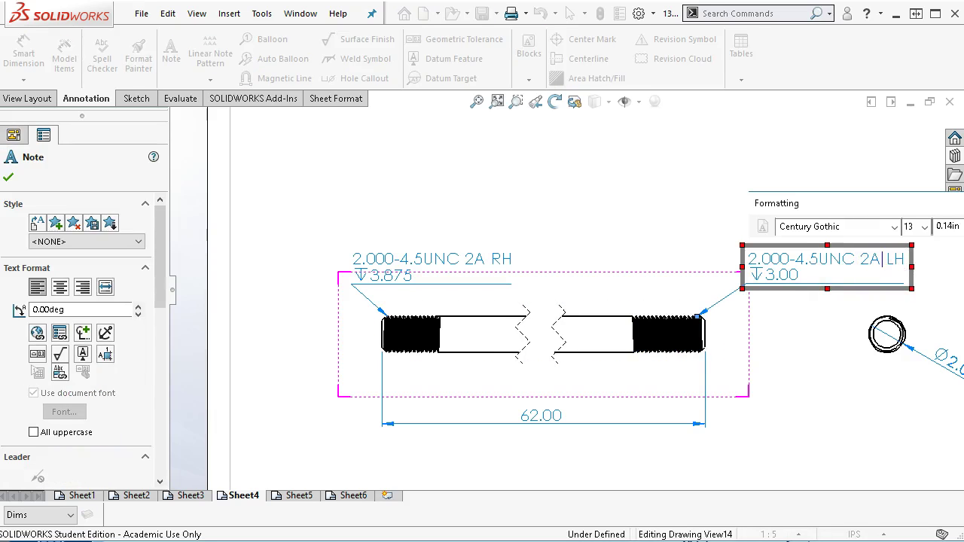
{"action": "left_click_drag", "start_coordinate": [886, 291], "coordinate": [742, 261]}
{"action": "key", "text": "ctrl+c"}
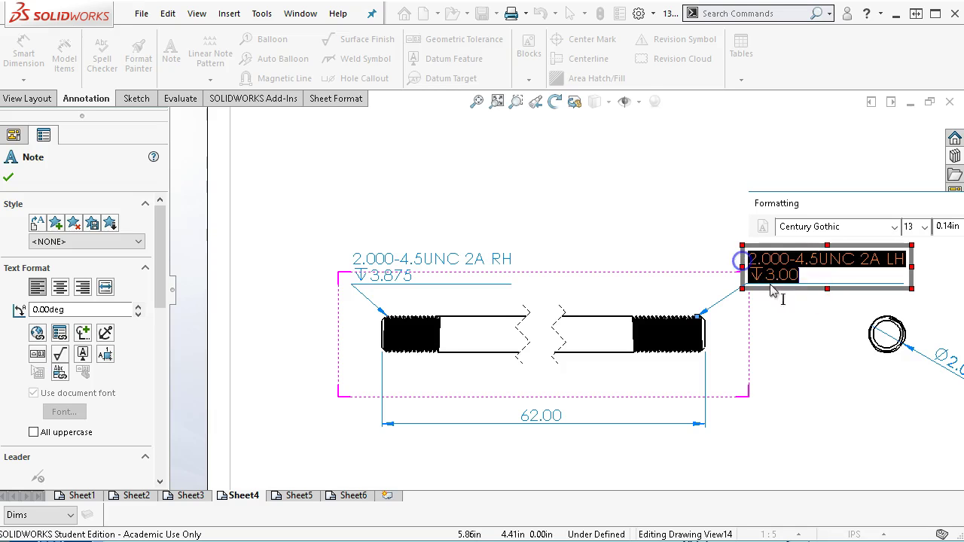
{"action": "left_click", "coordinate": [838, 380]}
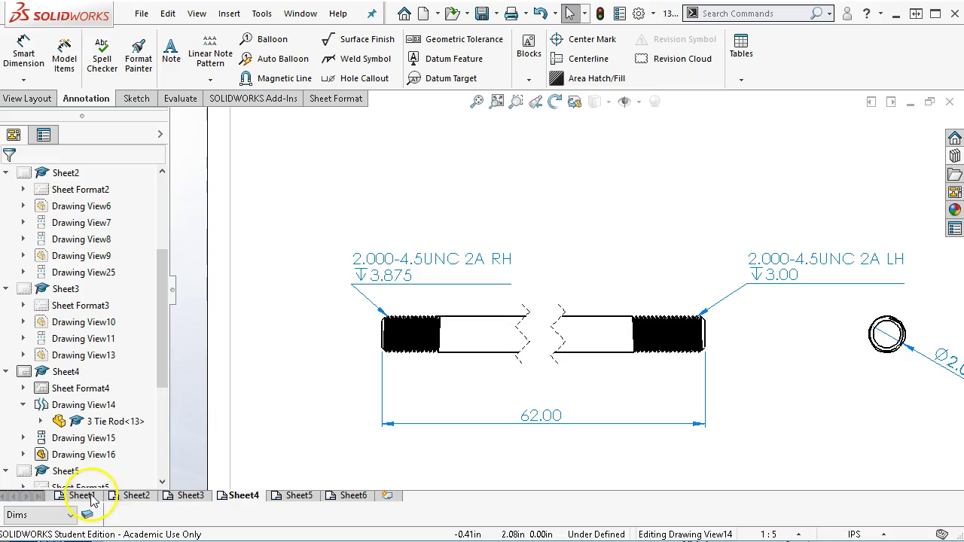
- On Sheet2, attach a leader note to the threaded hole in the 2 Head's bottom view and paste the copied LH thread text
{"action": "left_click", "coordinate": [131, 496]}
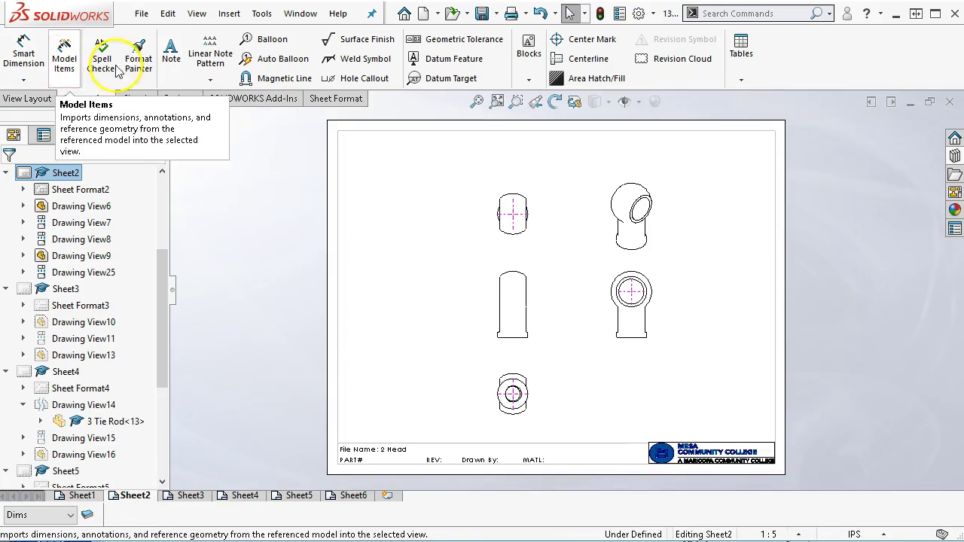
{"action": "left_click", "coordinate": [171, 53]}
{"action": "scroll", "coordinate": [531, 418], "scroll_direction": "down", "scroll_amount": 2}
{"action": "scroll", "coordinate": [538, 413], "scroll_direction": "down", "scroll_amount": 1}
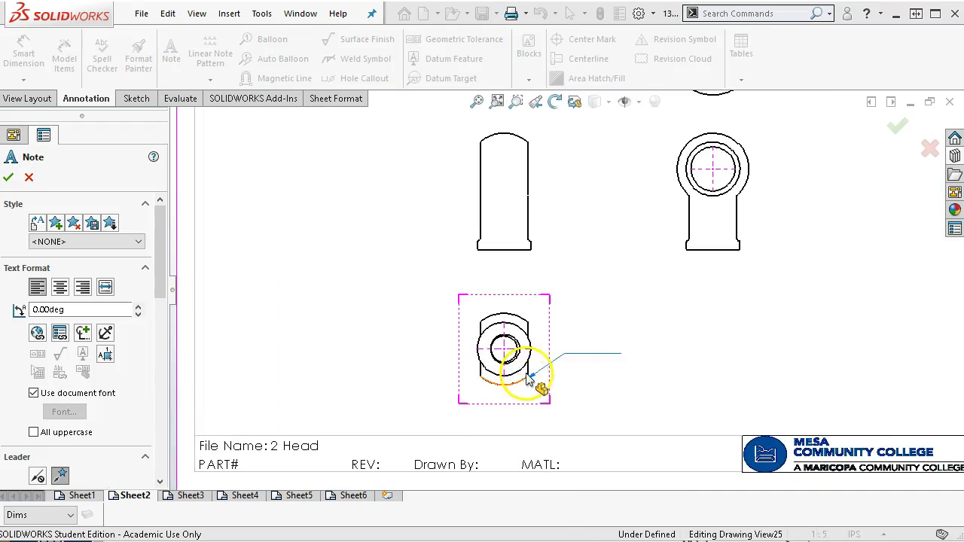
{"action": "left_click", "coordinate": [519, 365]}
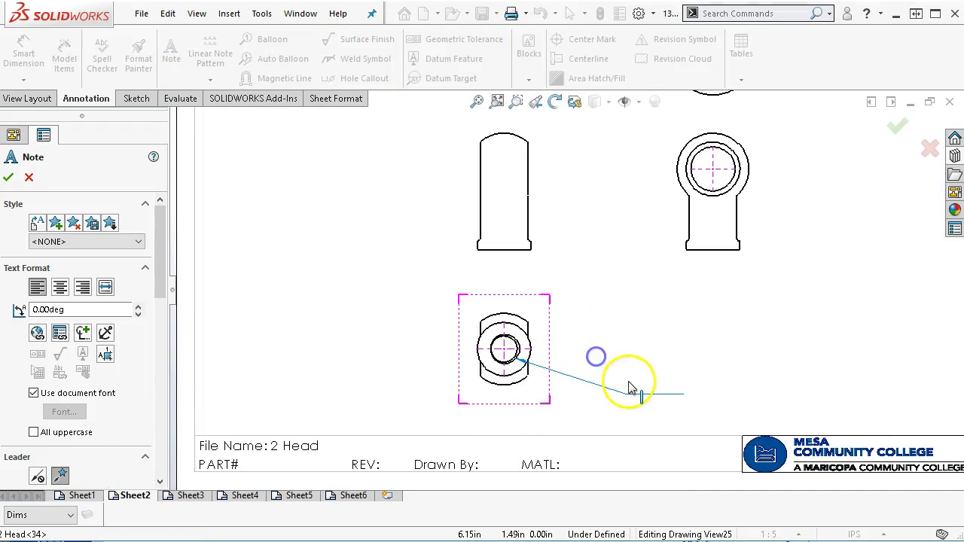
{"action": "left_click", "coordinate": [631, 388]}
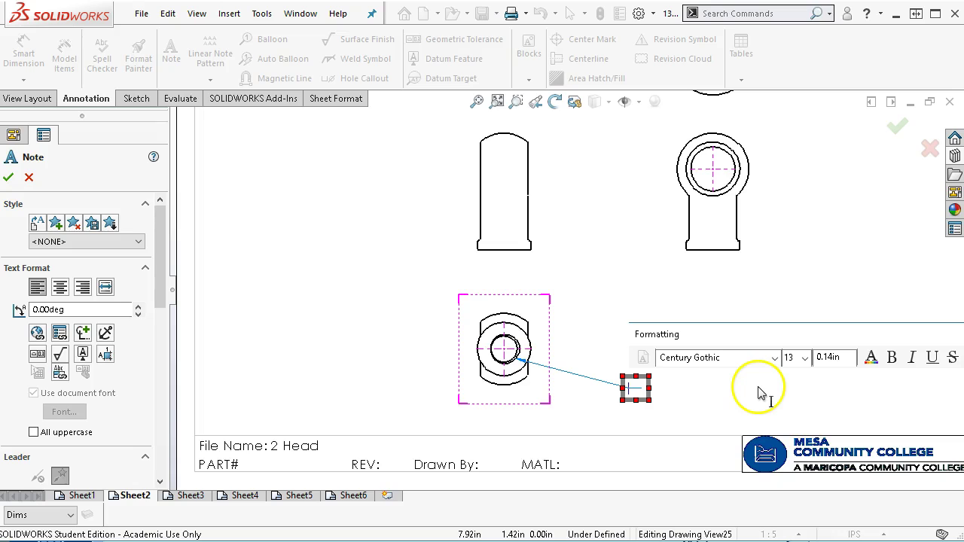
{"action": "key", "text": "ctrl+v"}
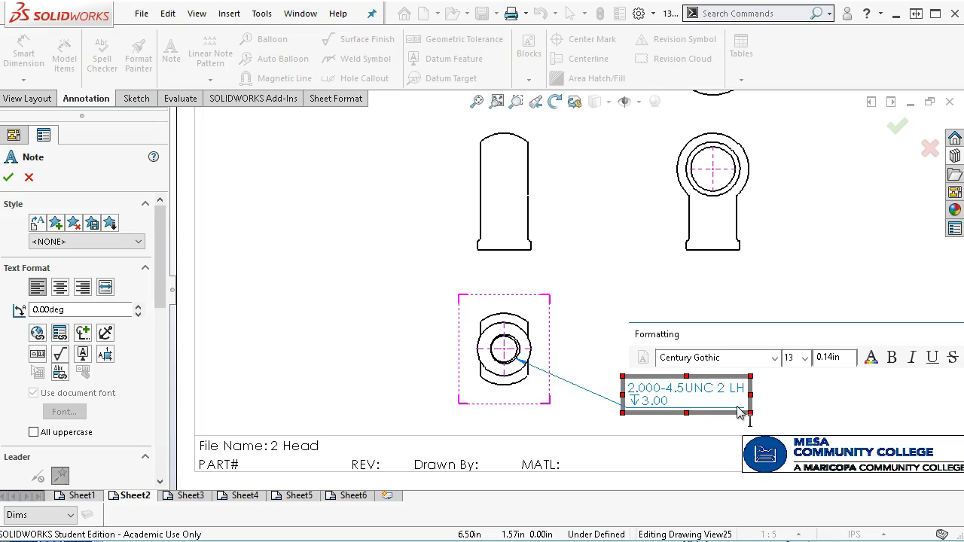
- Change the pasted note's thread class to 2B, finish the note and move it closer to the bottom view
{"action": "left_click", "coordinate": [639, 293]}
{"action": "left_click", "coordinate": [718, 354]}
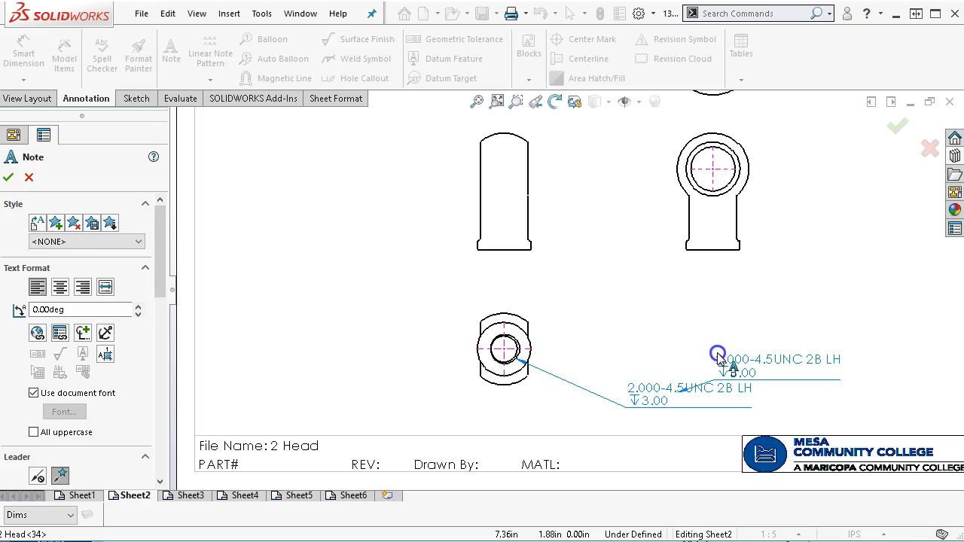
{"action": "key", "text": "Escape"}
{"action": "left_click_drag", "start_coordinate": [666, 403], "coordinate": [607, 385]}
{"action": "left_click", "coordinate": [408, 312]}
{"action": "scroll", "coordinate": [511, 219], "scroll_direction": "down", "scroll_amount": 1}
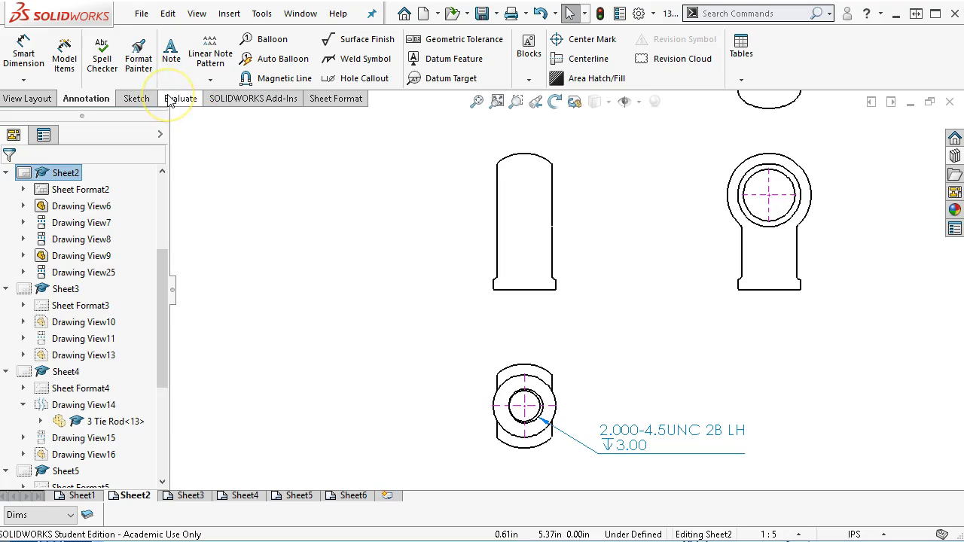
- Start a section view of the 2 Head with a vertical cutting line through the midpoint of the front view's bottom edge
{"action": "scroll", "coordinate": [697, 213], "scroll_direction": "up", "scroll_amount": 5}
{"action": "scroll", "coordinate": [694, 214], "scroll_direction": "down", "scroll_amount": 1}
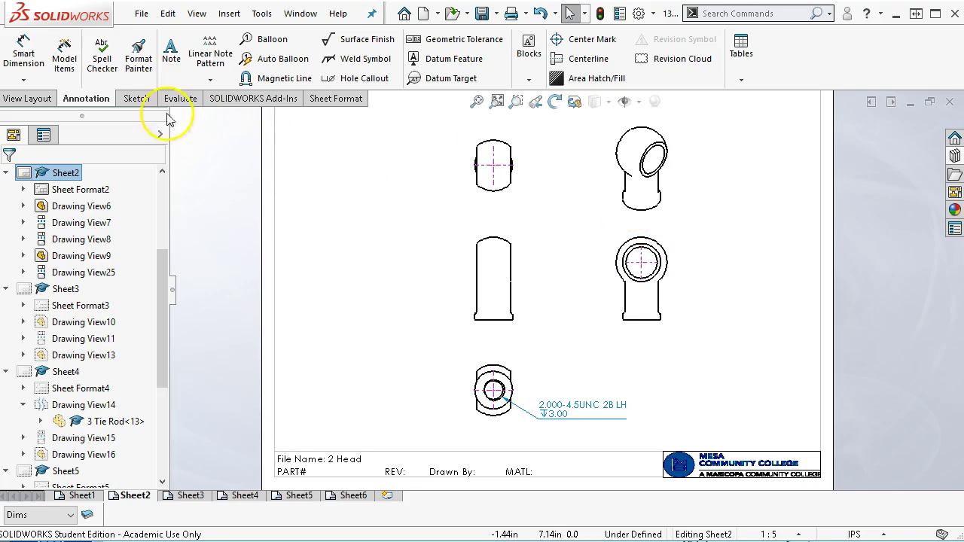
{"action": "left_click", "coordinate": [34, 99]}
{"action": "left_click", "coordinate": [177, 60]}
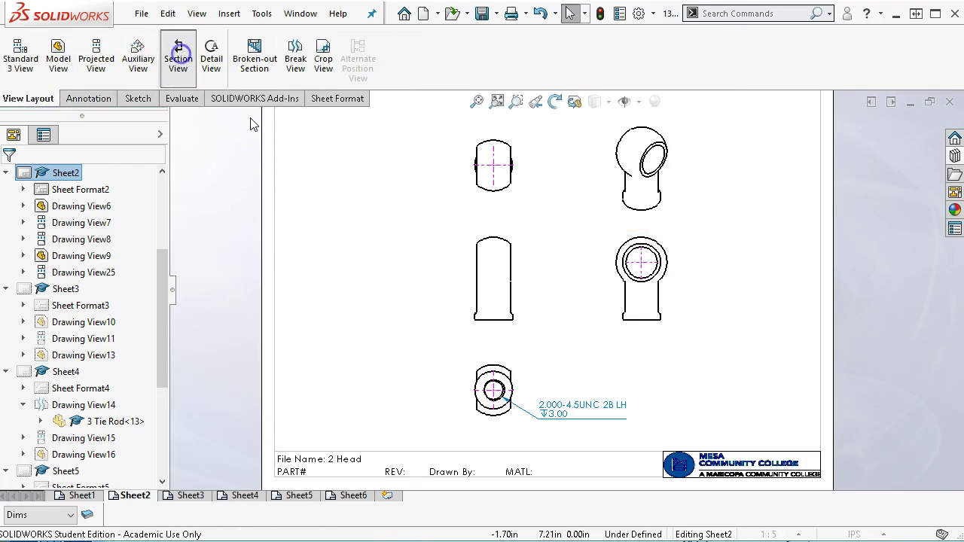
{"action": "left_click", "coordinate": [39, 400]}
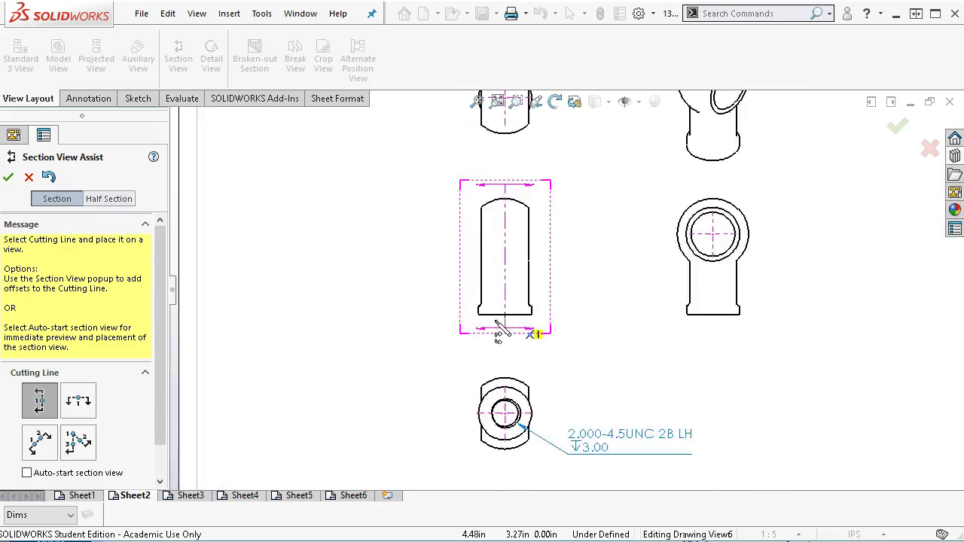
{"action": "scroll", "coordinate": [497, 331], "scroll_direction": "down", "scroll_amount": 6}
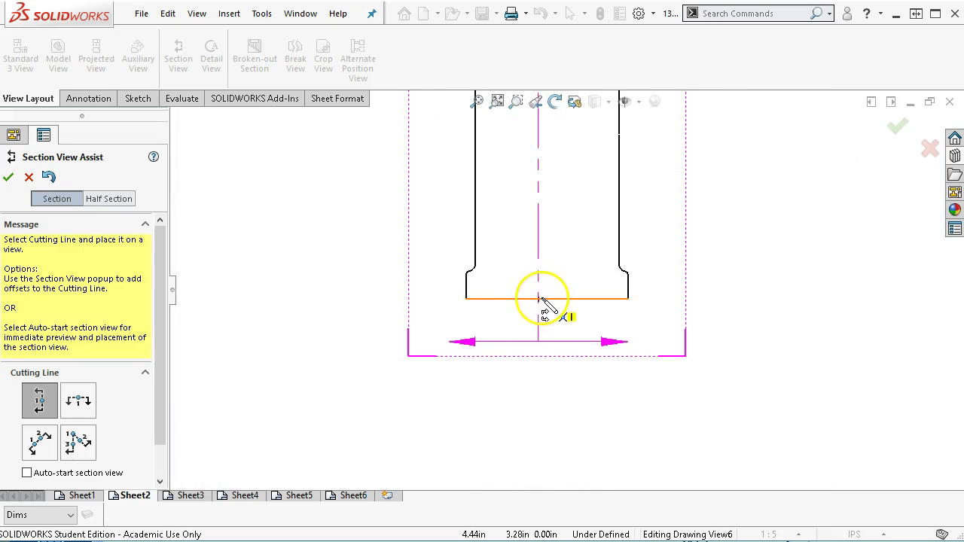
{"action": "left_click", "coordinate": [548, 299]}
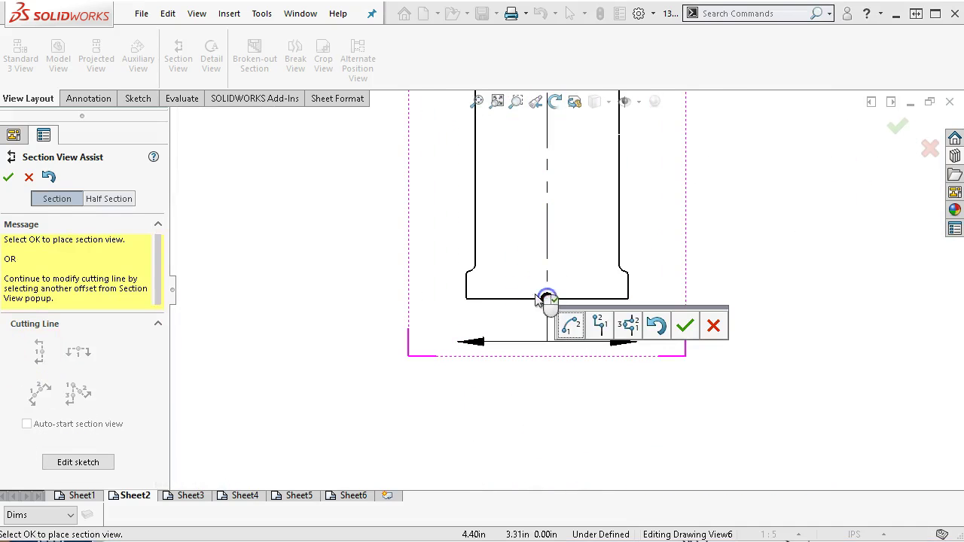
{"action": "left_click", "coordinate": [683, 322]}
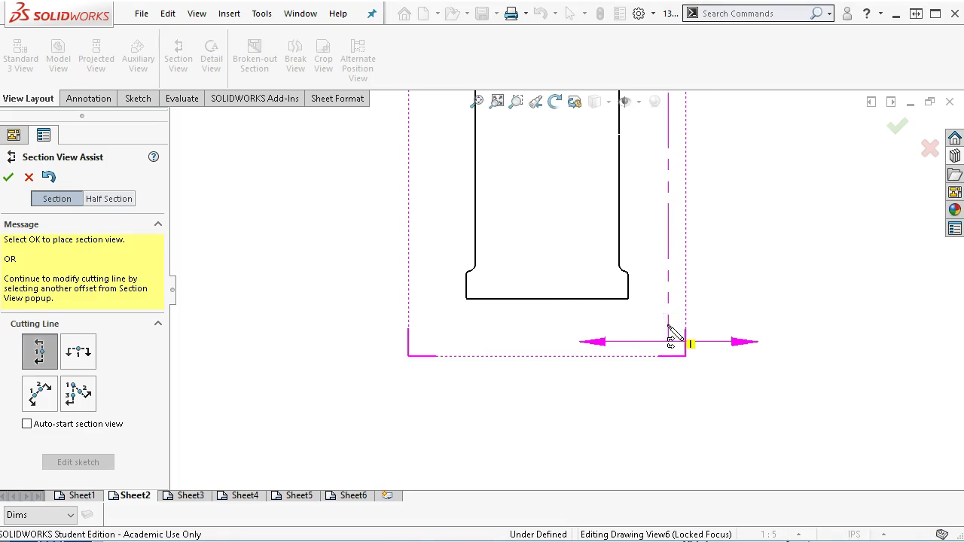
{"action": "left_click", "coordinate": [547, 299]}
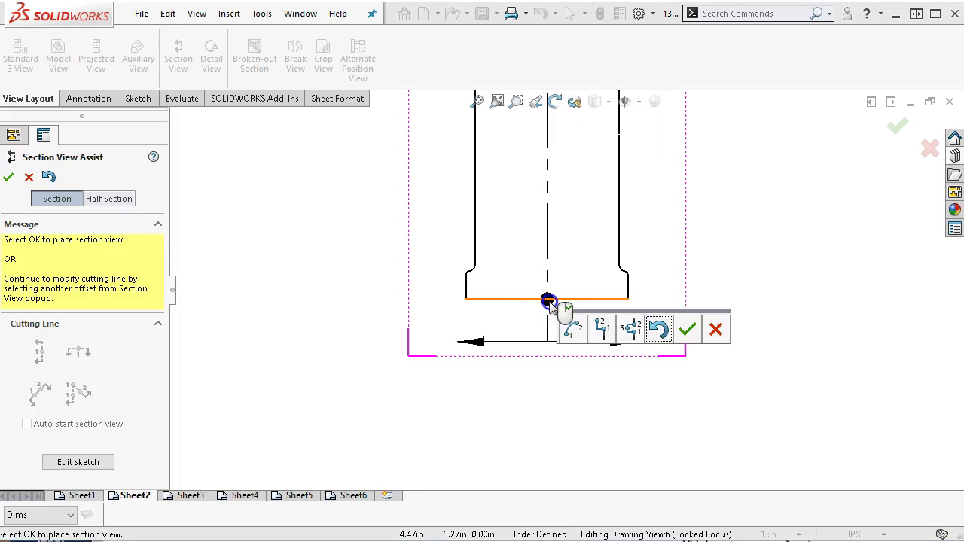
- Accept the cutting line and place Section A-A to the left of the front view
{"action": "left_click", "coordinate": [687, 329]}
{"action": "scroll", "coordinate": [555, 280], "scroll_direction": "up", "scroll_amount": 4}
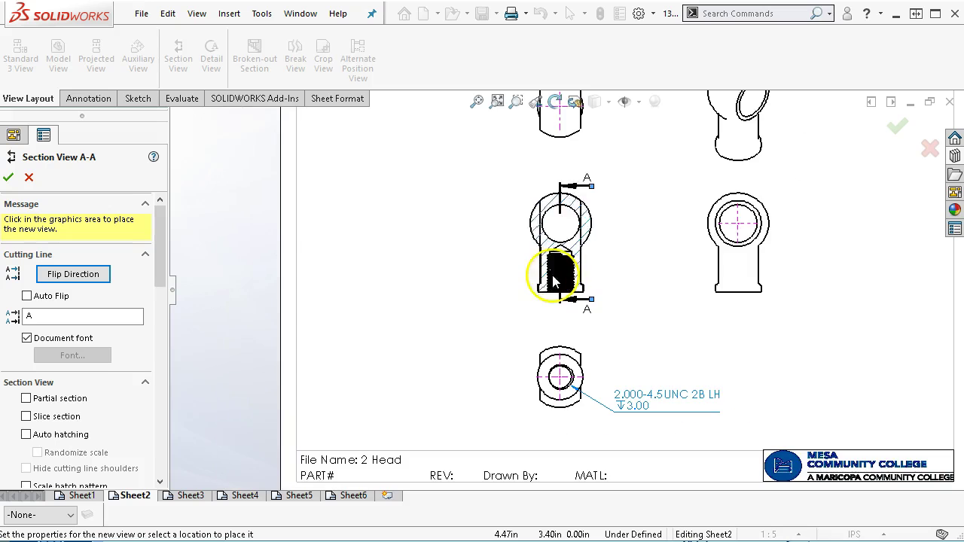
{"action": "left_click", "coordinate": [458, 274]}
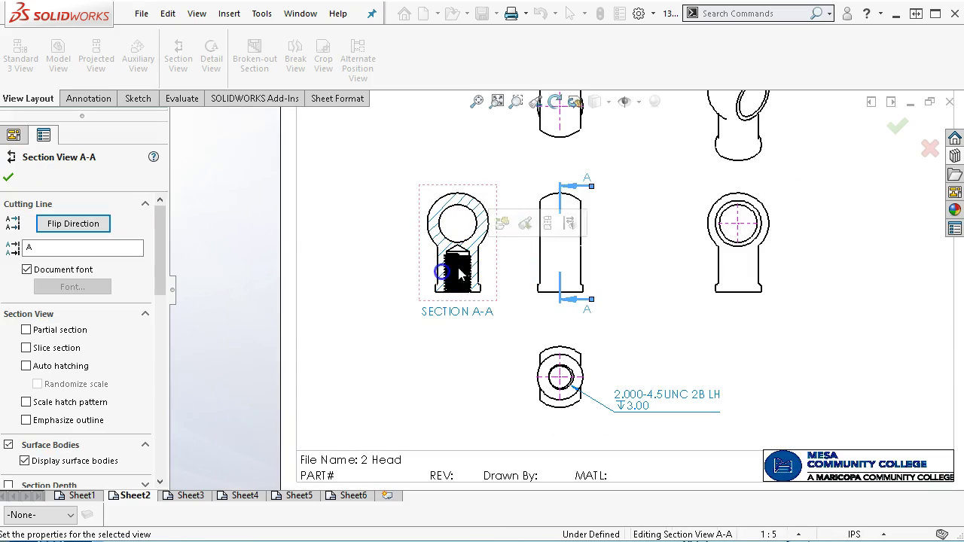
{"action": "left_click", "coordinate": [8, 177]}
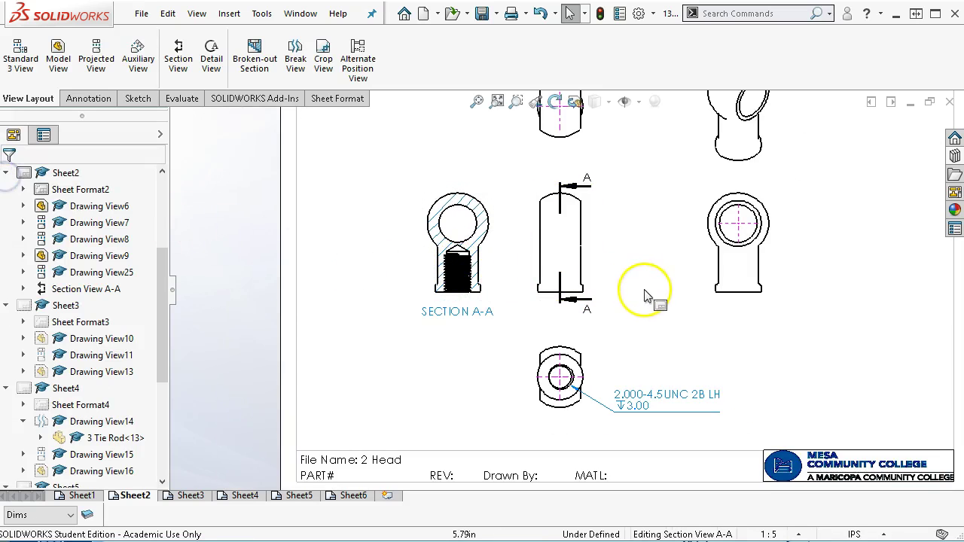
- Space out the views by moving Section A-A farther left and the top view farther up from the front view
{"action": "left_click_drag", "start_coordinate": [452, 182], "coordinate": [414, 182]}
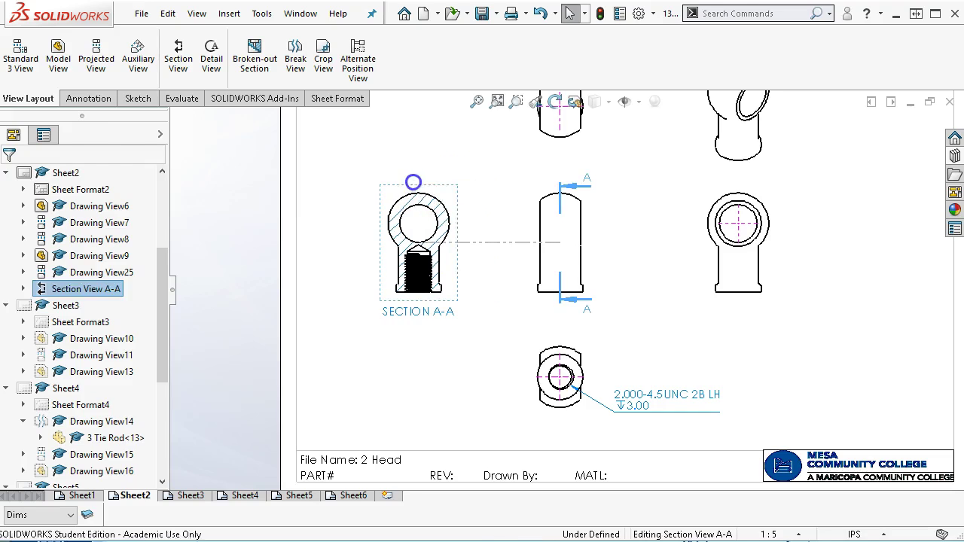
{"action": "left_click", "coordinate": [476, 100]}
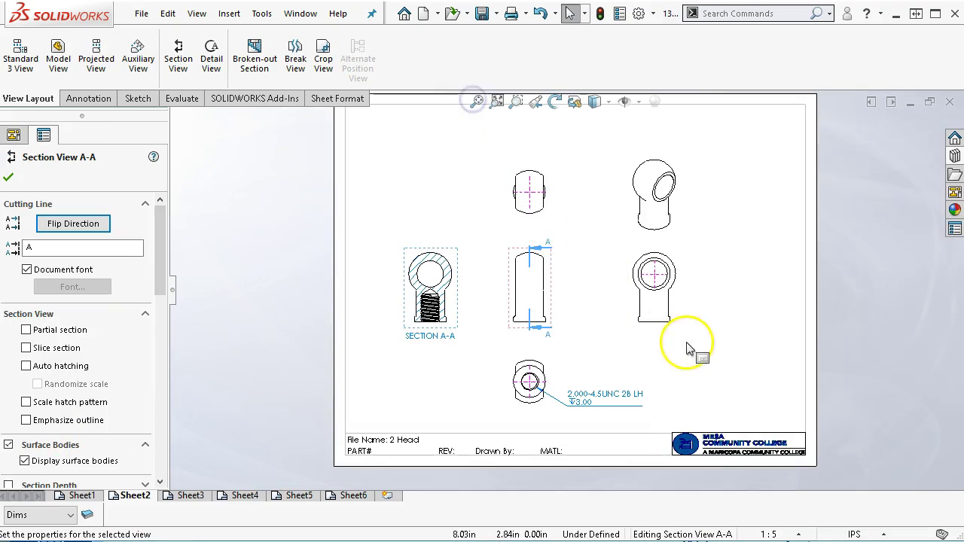
{"action": "left_click_drag", "start_coordinate": [550, 215], "coordinate": [549, 194]}
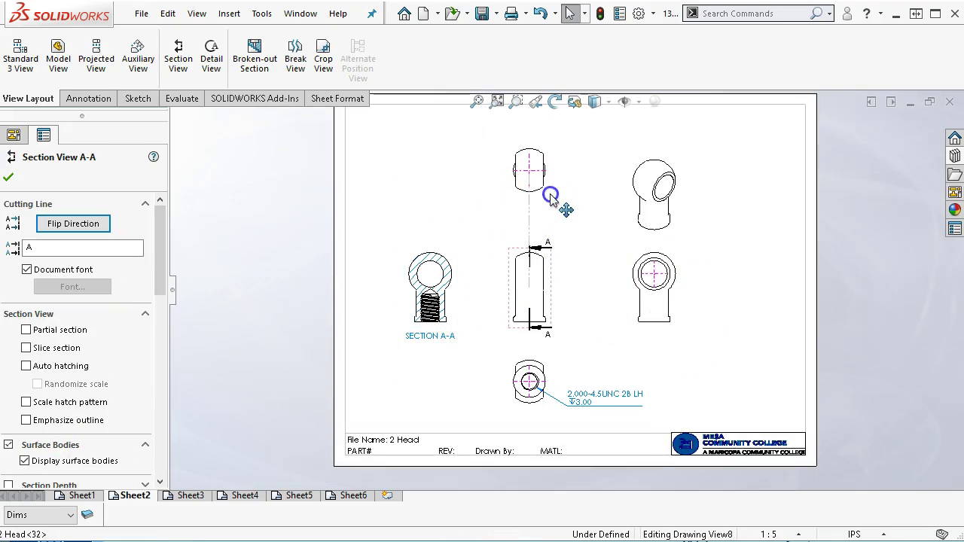
{"action": "left_click", "coordinate": [736, 274]}
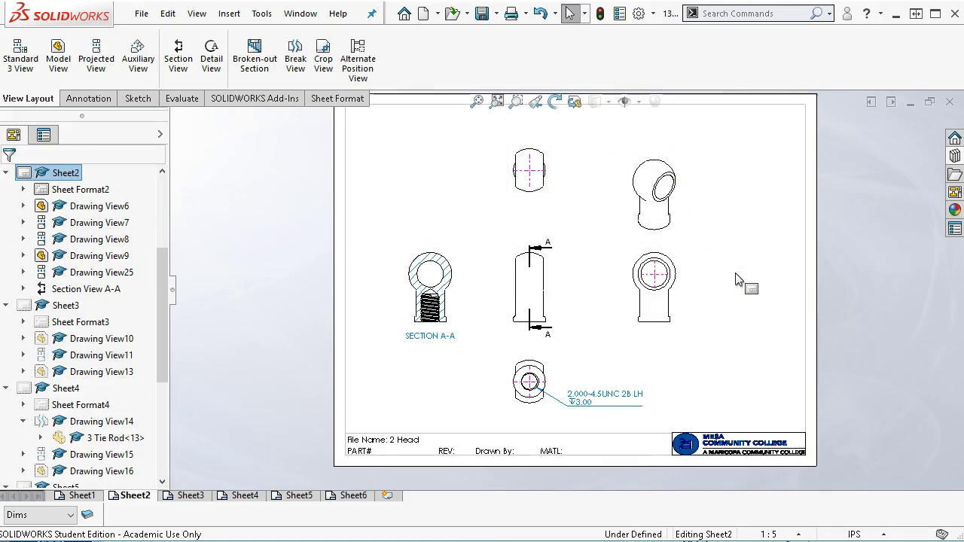
- Save the drawing, including an update of the views on inactive sheets
{"action": "key", "text": "ctrl+s"}
{"action": "left_click", "coordinate": [304, 236]}
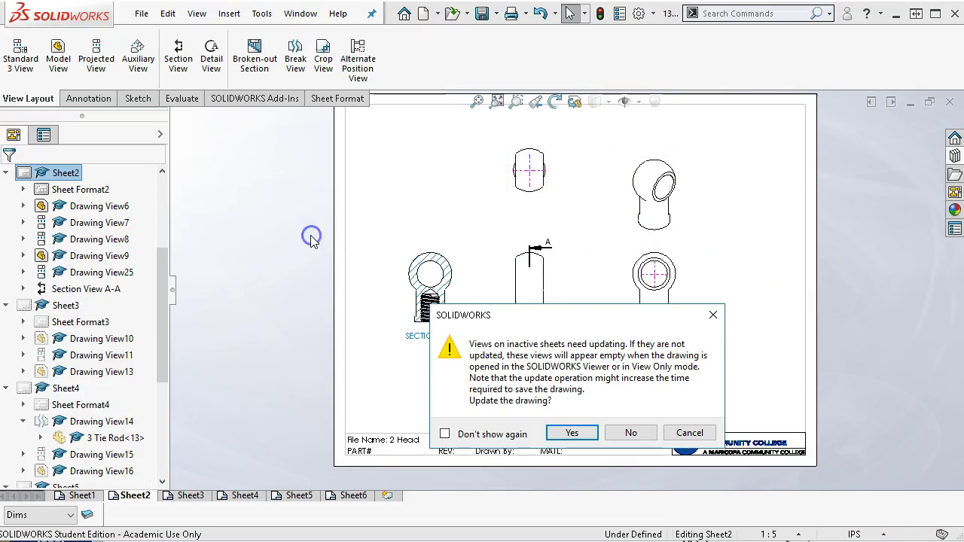
{"action": "left_click", "coordinate": [572, 432]}
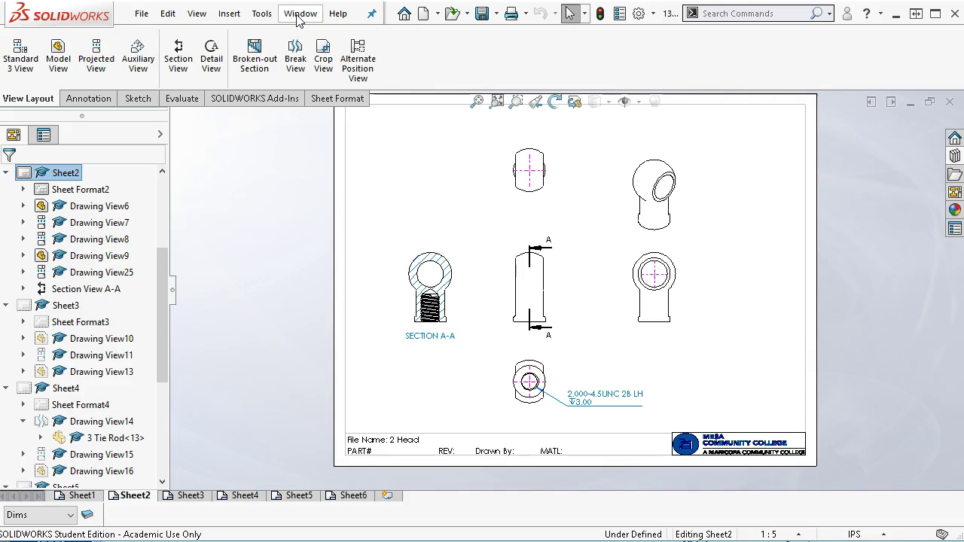
- Switch to the 13.41 Tie Rod -jl assembly and collapse its hardware folder in the feature tree
{"action": "left_click", "coordinate": [300, 15]}
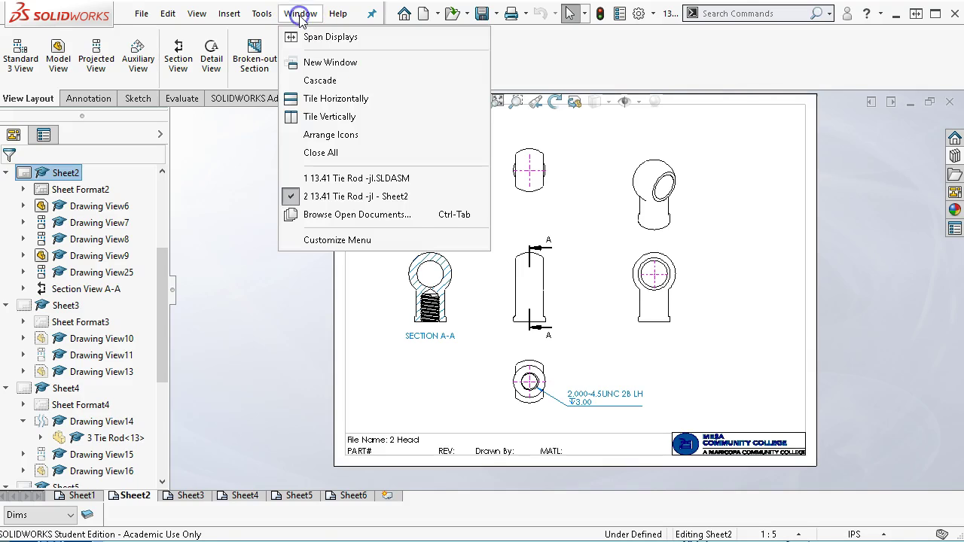
{"action": "left_click", "coordinate": [320, 178]}
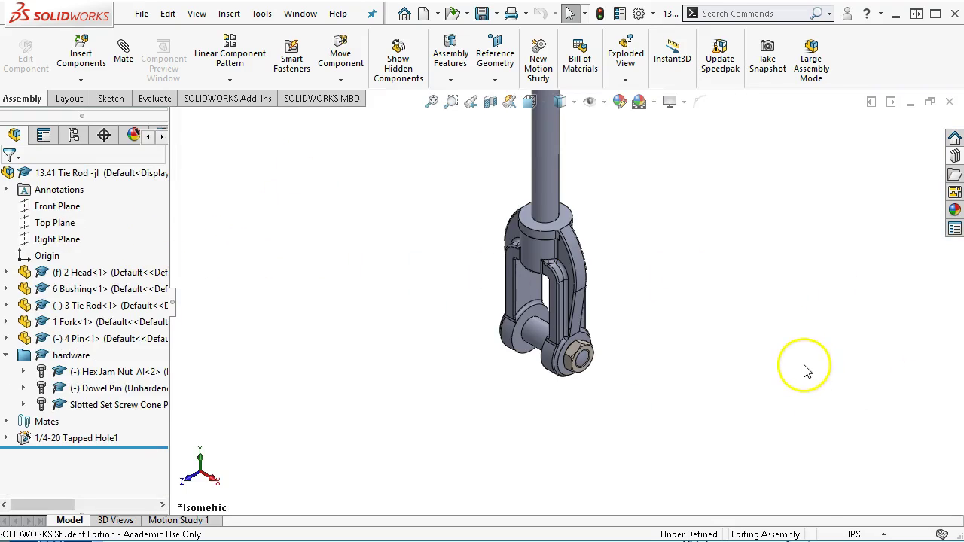
{"action": "left_click", "coordinate": [7, 356]}
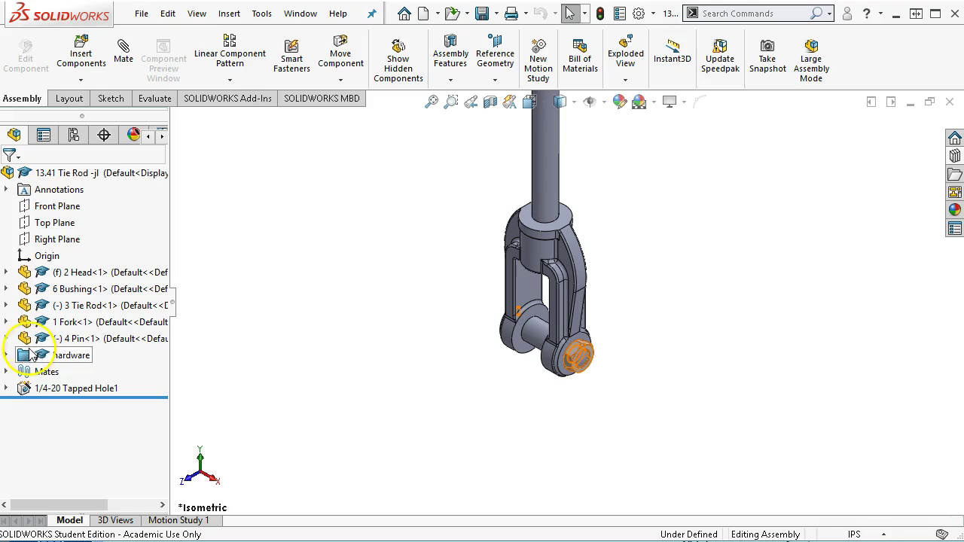
- Assign a material to the 4 Pin part from the favorite materials and collapse the part's feature list
{"action": "left_click", "coordinate": [7, 338]}
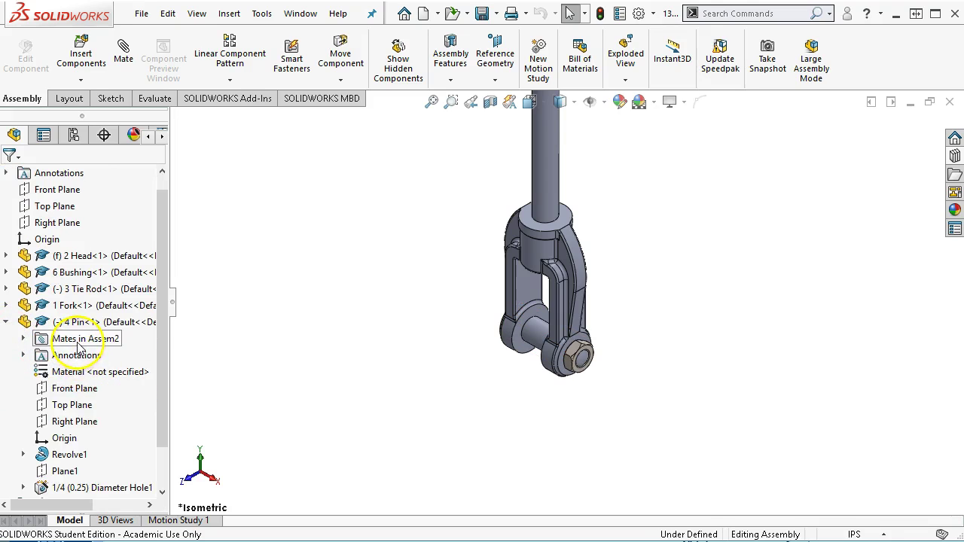
{"action": "right_click", "coordinate": [66, 370]}
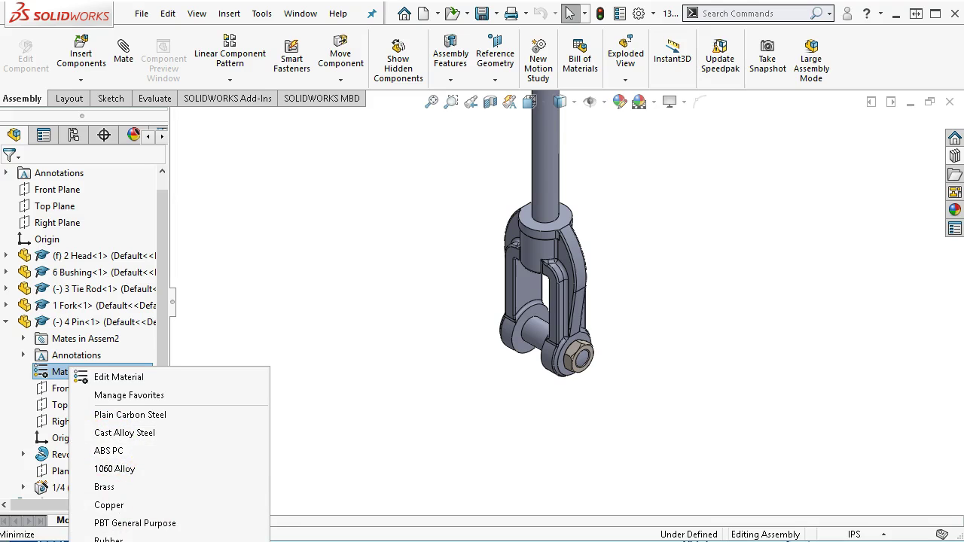
{"action": "scroll", "coordinate": [160, 281], "scroll_direction": "down", "scroll_amount": 1}
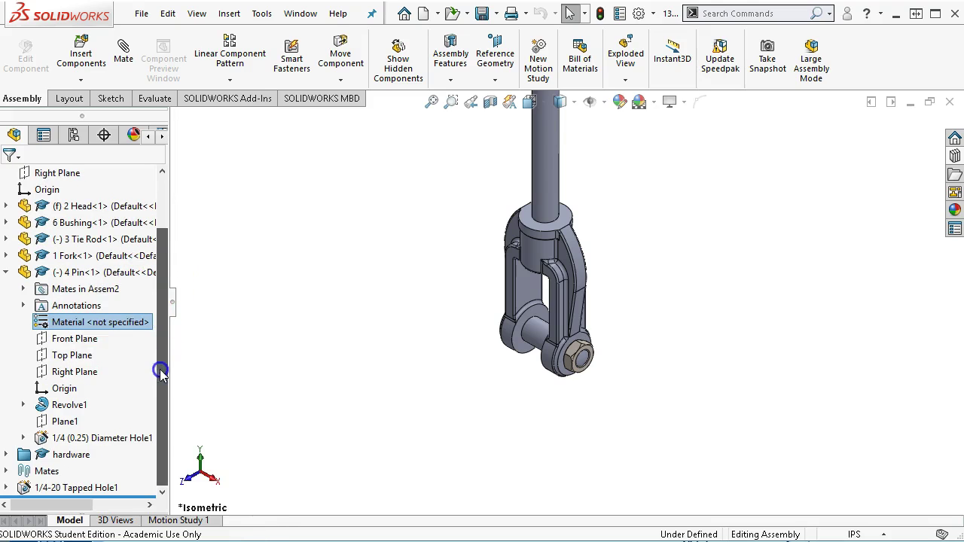
{"action": "right_click", "coordinate": [73, 322]}
{"action": "left_click", "coordinate": [154, 530]}
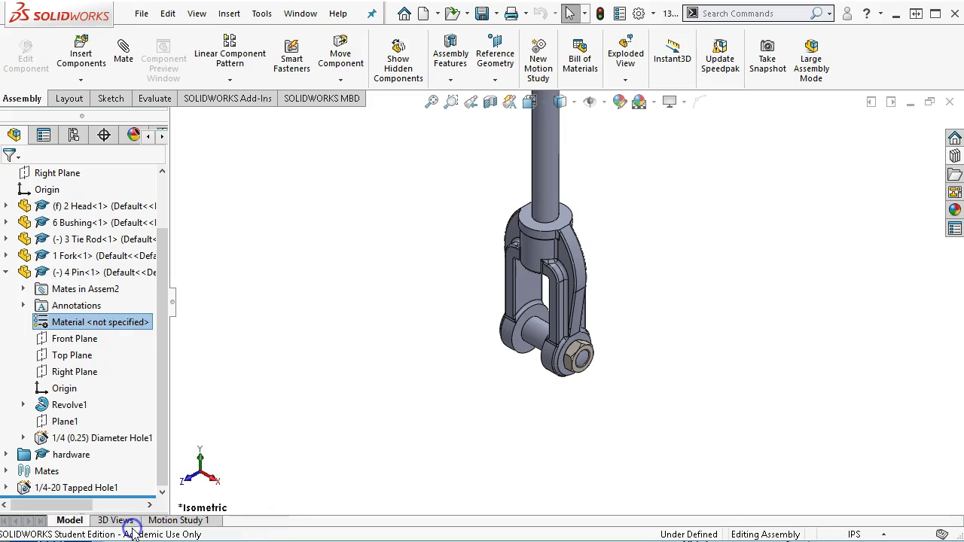
{"action": "left_click", "coordinate": [8, 256]}
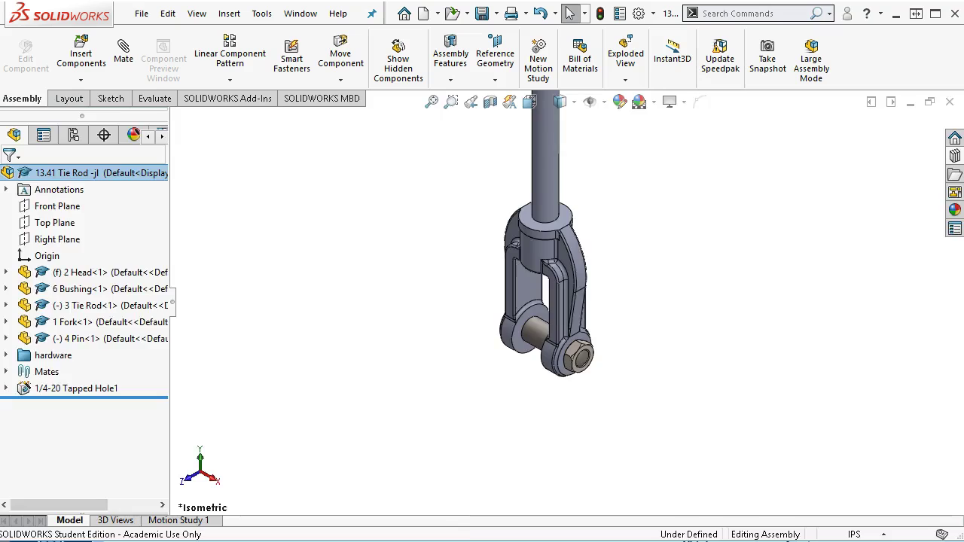
- Switch to the browser and check the part material specifications in the course page's exercise drawing, returning to the SOLIDWORKS assembly
{"action": "key", "text": "alt+Tab"}
{"action": "scroll", "coordinate": [527, 339], "scroll_direction": "up", "scroll_amount": 5}
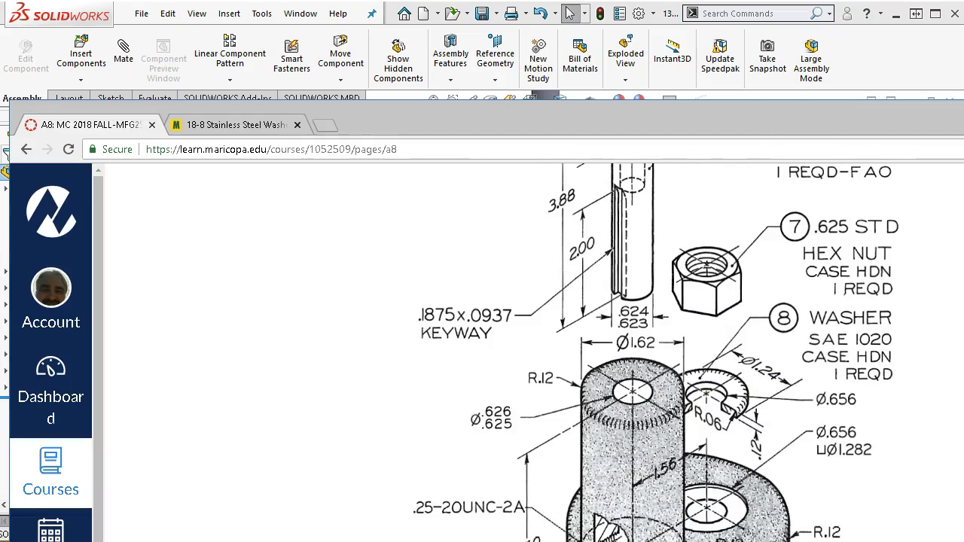
{"action": "left_click", "coordinate": [928, 62]}
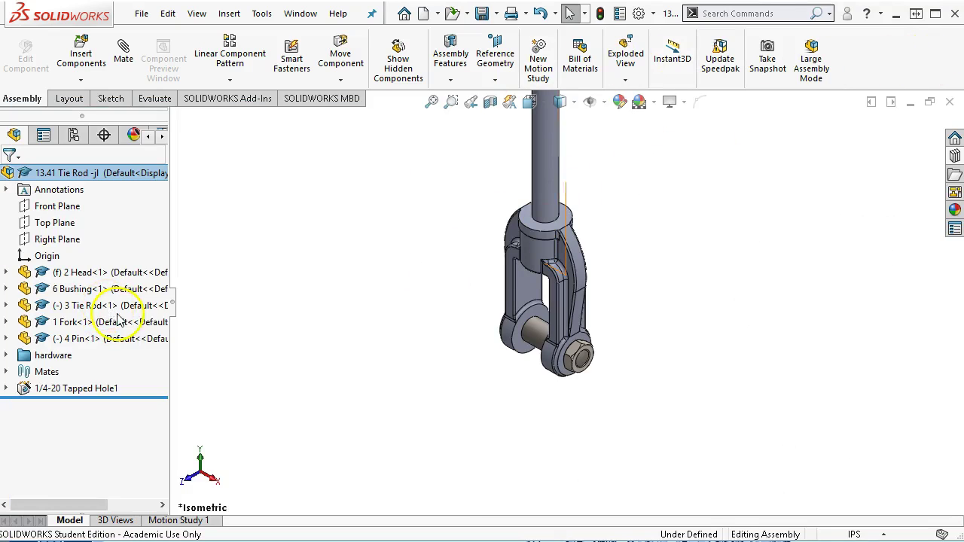
- Assign Plain Carbon Steel to the 1 Fork part from the favorite materials and collapse the part's feature list
{"action": "mouse_move", "coordinate": [108, 320]}
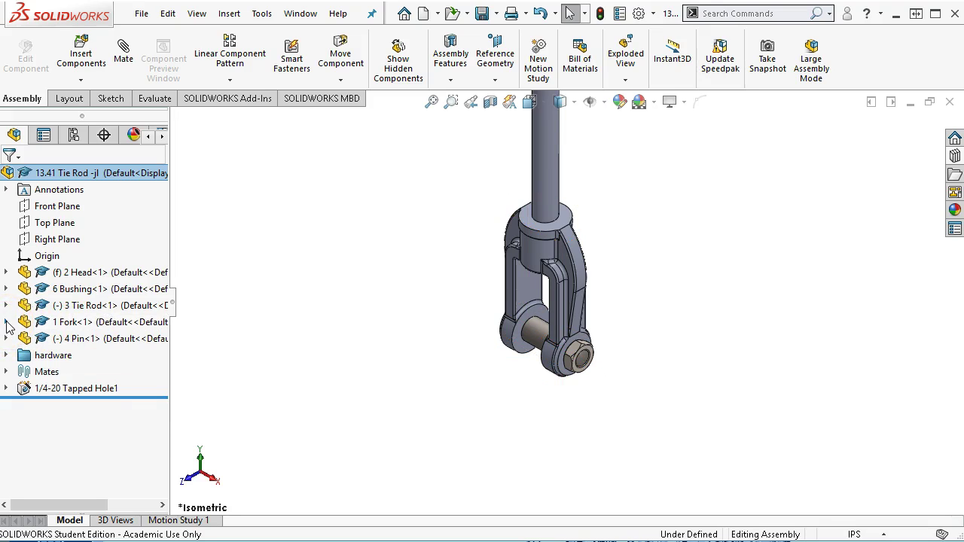
{"action": "left_click", "coordinate": [7, 321]}
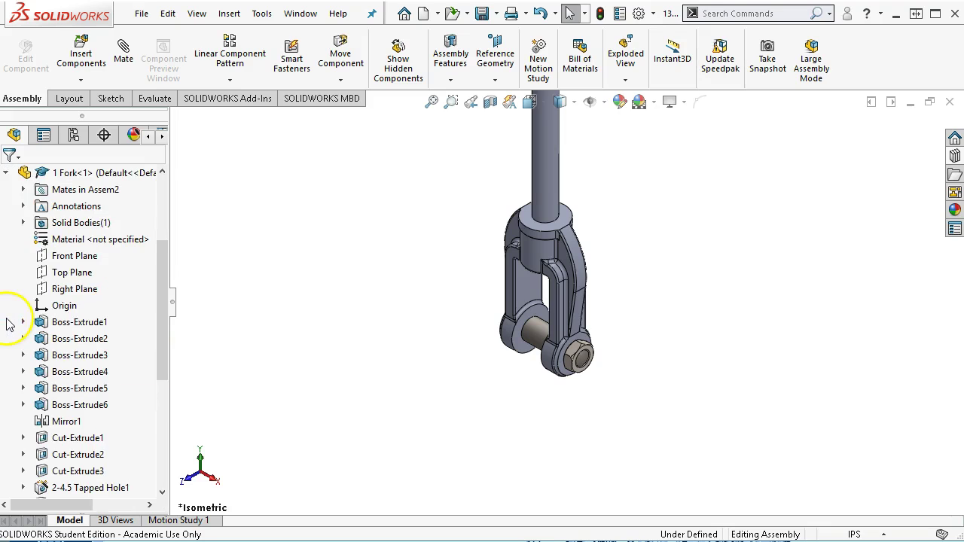
{"action": "right_click", "coordinate": [75, 241]}
{"action": "left_click", "coordinate": [134, 285]}
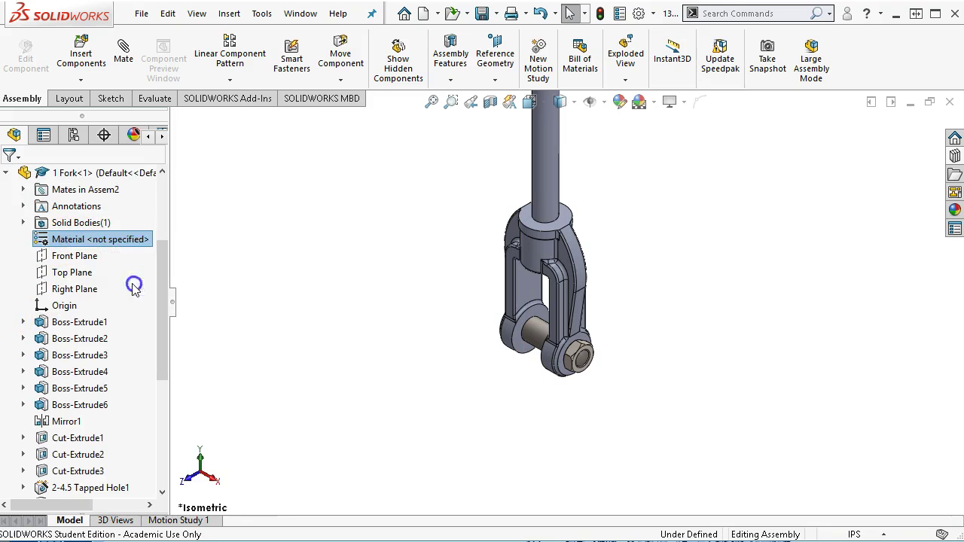
{"action": "left_click", "coordinate": [6, 174]}
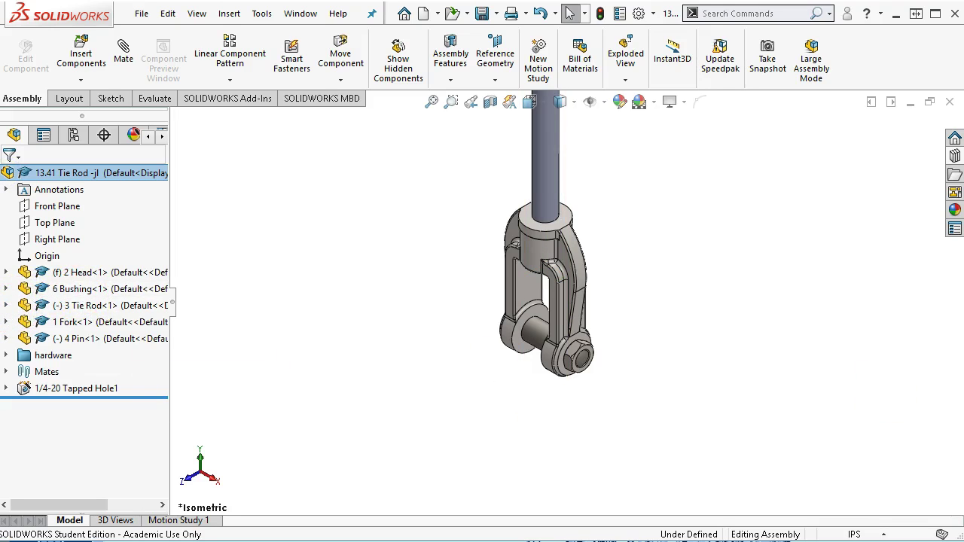
- Check the exercise drawing in the browser, return to the SOLIDWORKS assembly and assign AISI 1045 Steel, cold drawn to the 3 Tie Rod part
{"action": "key", "text": "alt+Tab"}
{"action": "scroll", "coordinate": [527, 352], "scroll_direction": "up", "scroll_amount": 5}
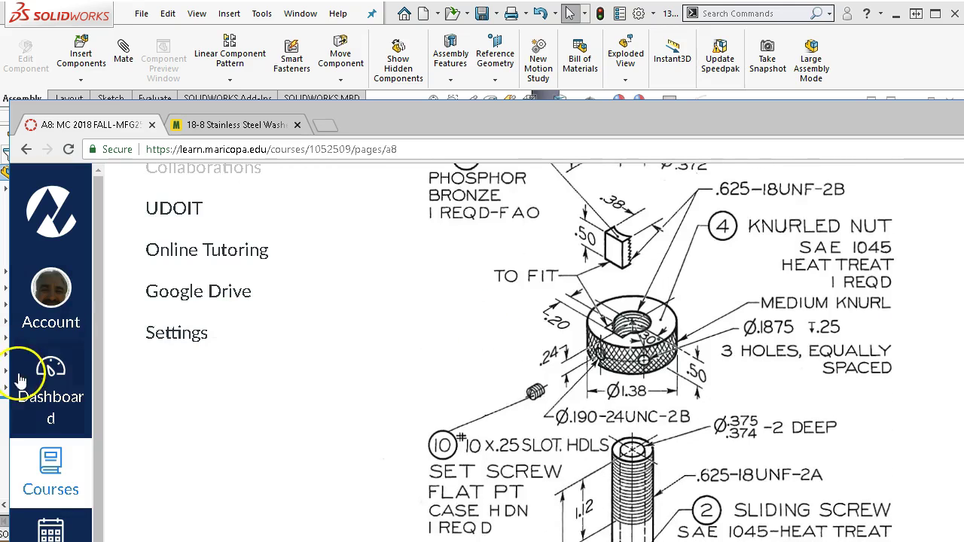
{"action": "left_click", "coordinate": [895, 69]}
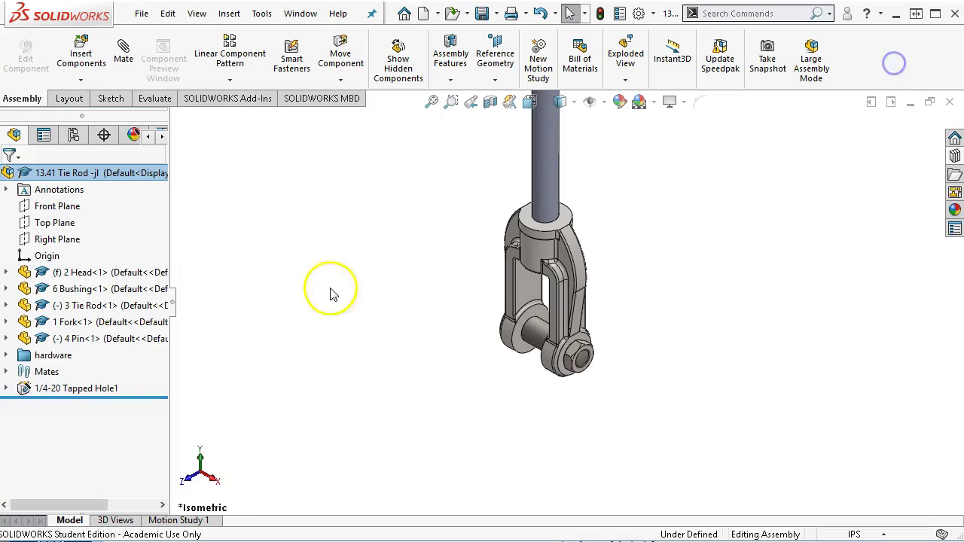
{"action": "left_click", "coordinate": [6, 305]}
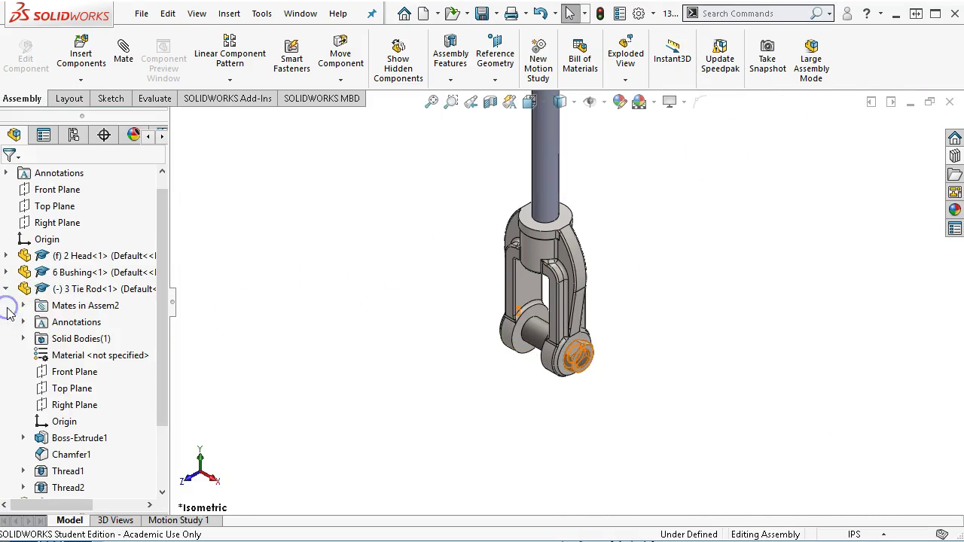
{"action": "right_click", "coordinate": [61, 357]}
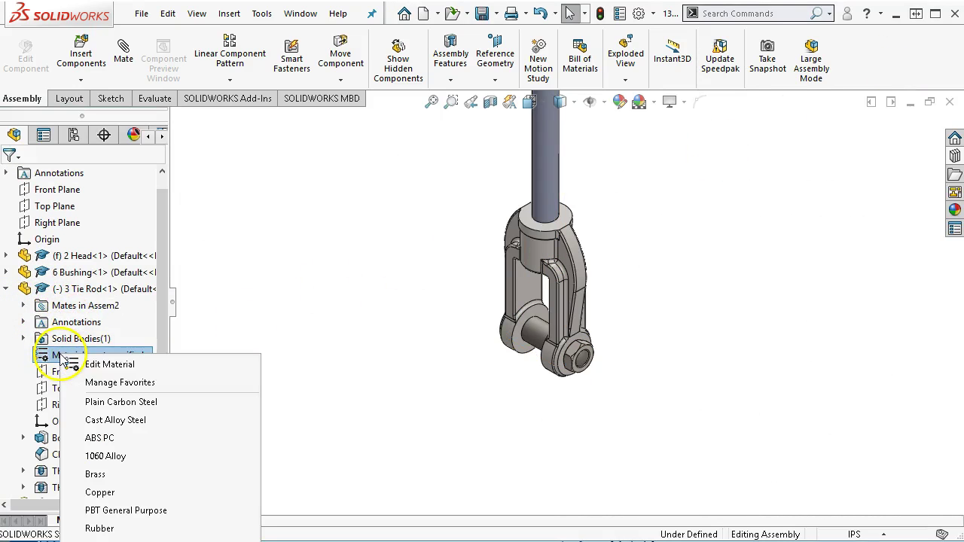
{"action": "left_click", "coordinate": [102, 365]}
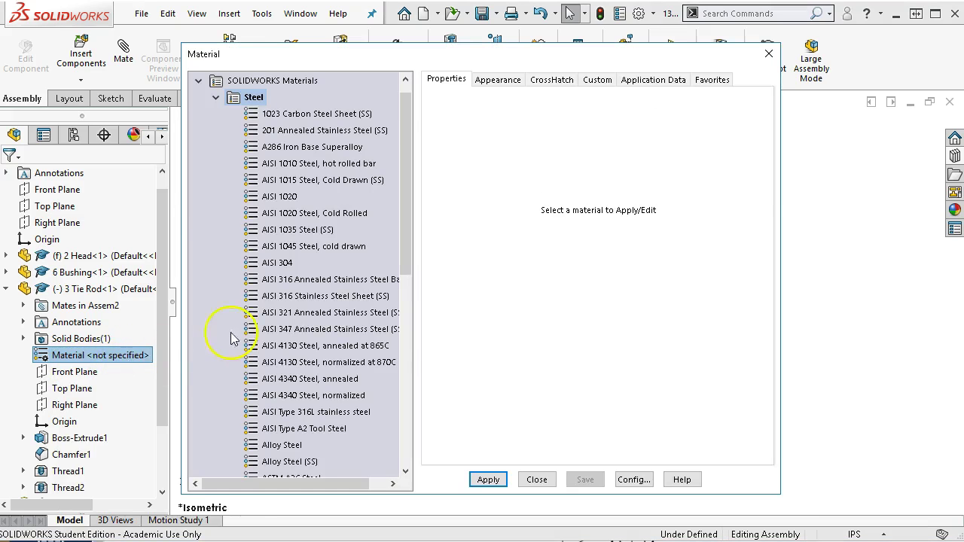
{"action": "left_click", "coordinate": [326, 246]}
{"action": "left_click", "coordinate": [488, 479]}
{"action": "left_click", "coordinate": [523, 481]}
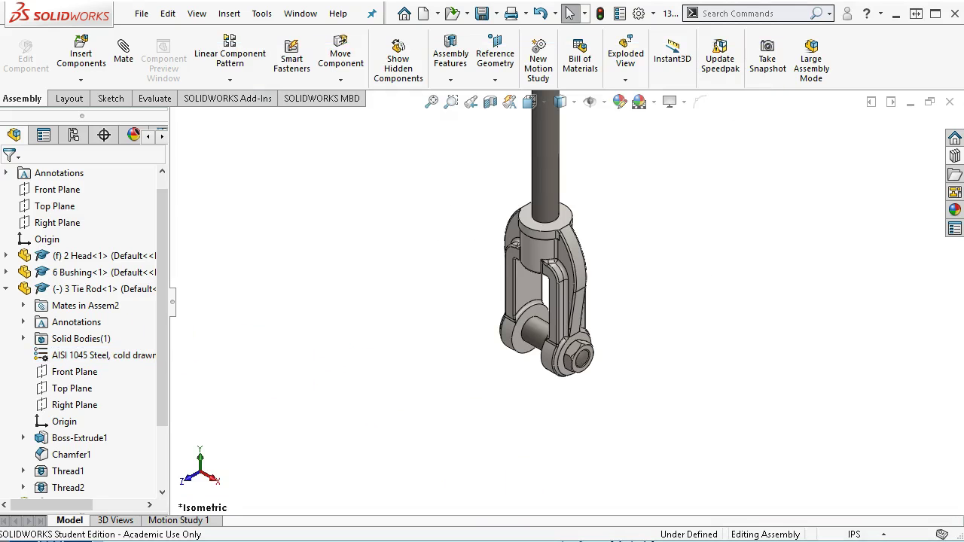
{"action": "left_click", "coordinate": [7, 290]}
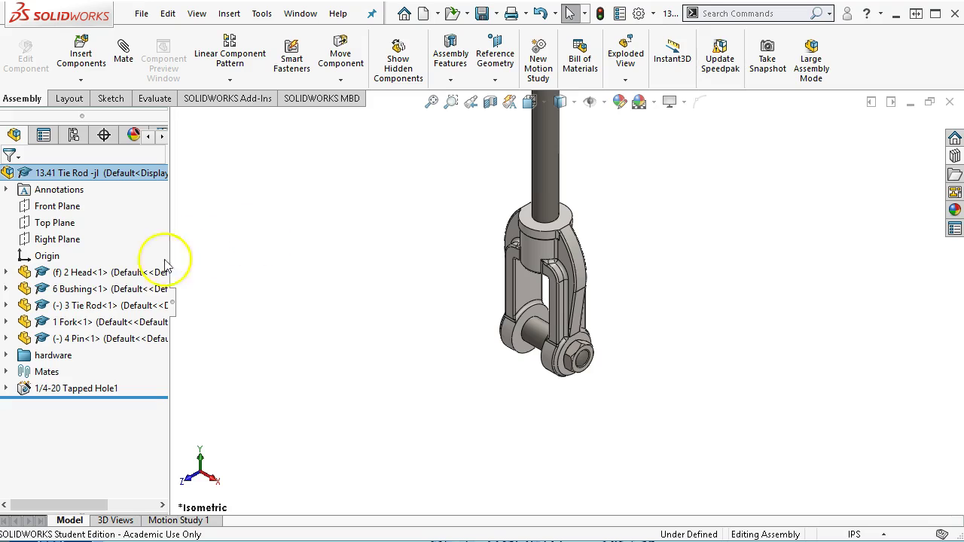
- Assign Plain Carbon Steel to the 2 Head part from the favorite materials and collapse the part's feature list
{"action": "left_click", "coordinate": [6, 272]}
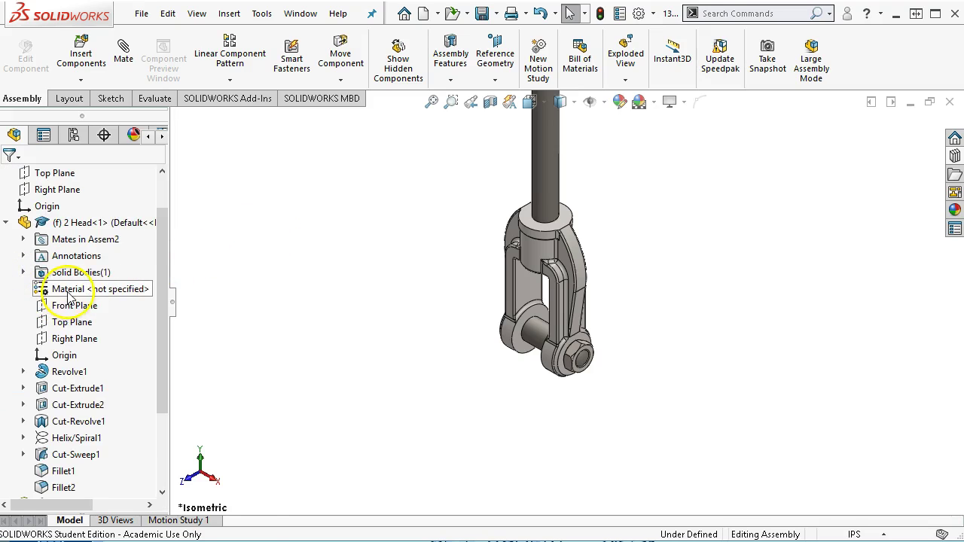
{"action": "right_click", "coordinate": [68, 290]}
{"action": "left_click", "coordinate": [125, 340]}
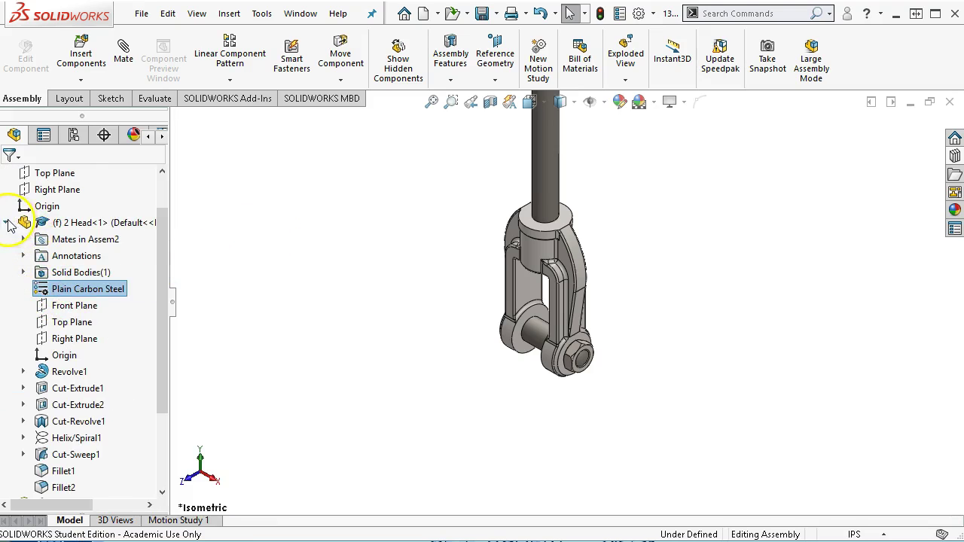
{"action": "left_click", "coordinate": [7, 222]}
- Save the tie rod assembly together with its modified parts
{"action": "middle_click_drag", "start_coordinate": [344, 323], "coordinate": [527, 220]}
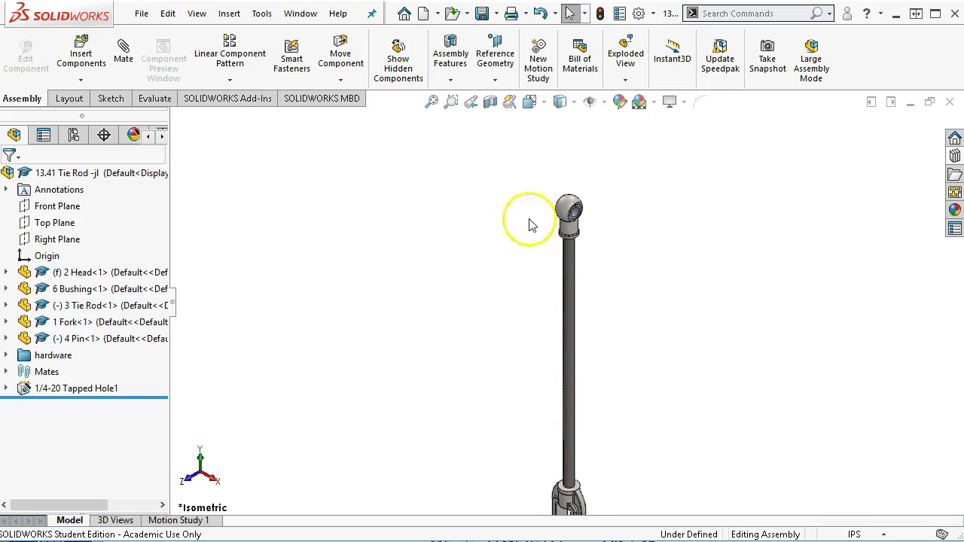
{"action": "left_click", "coordinate": [482, 13]}
{"action": "left_click", "coordinate": [296, 236]}
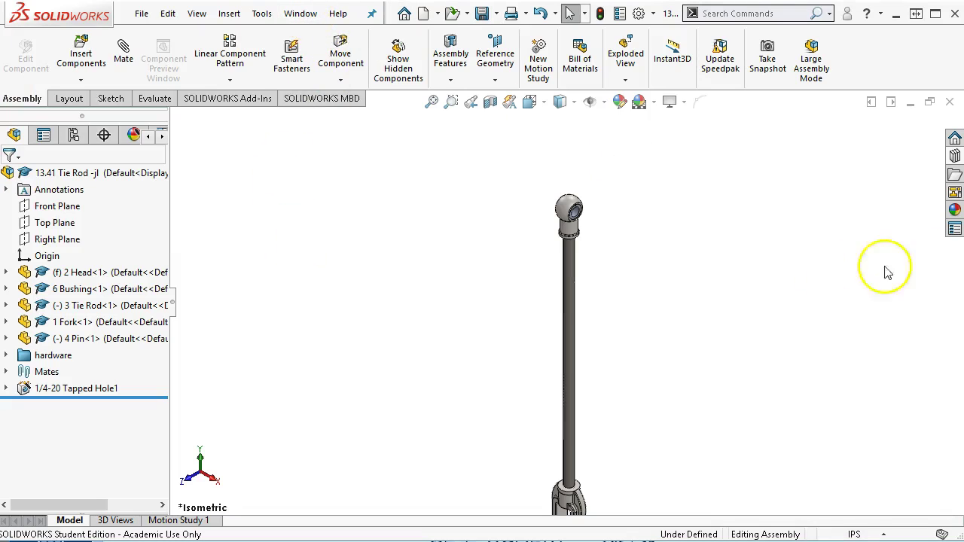
- Check the assembly's custom properties and open the 2 Head part from the assembly in its own window
{"action": "left_click", "coordinate": [954, 231]}
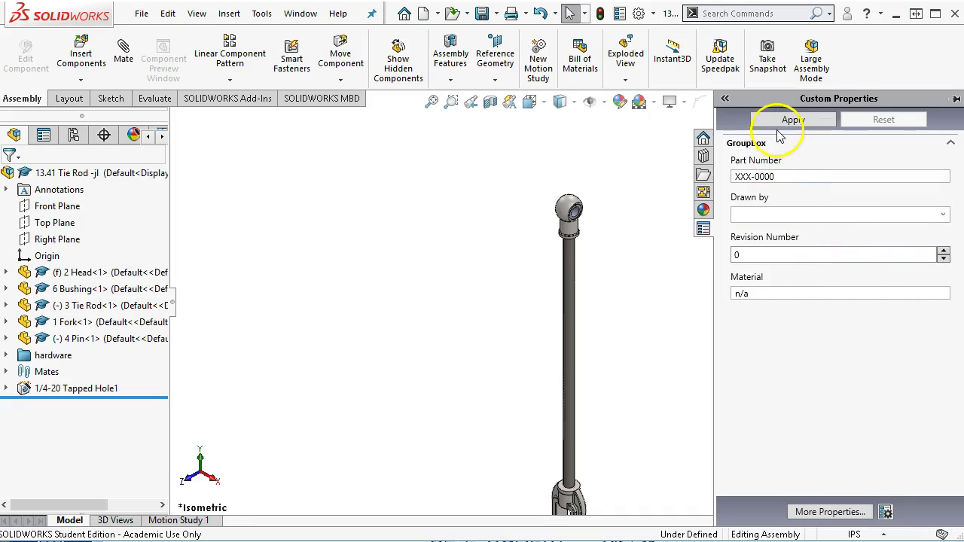
{"action": "left_click", "coordinate": [600, 206]}
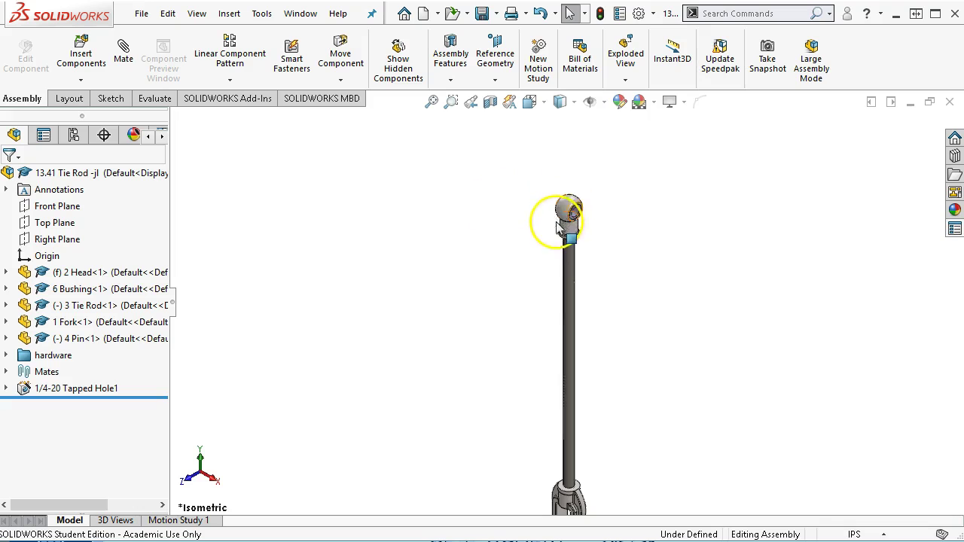
{"action": "scroll", "coordinate": [559, 226], "scroll_direction": "down", "scroll_amount": 3}
{"action": "right_click", "coordinate": [584, 220]}
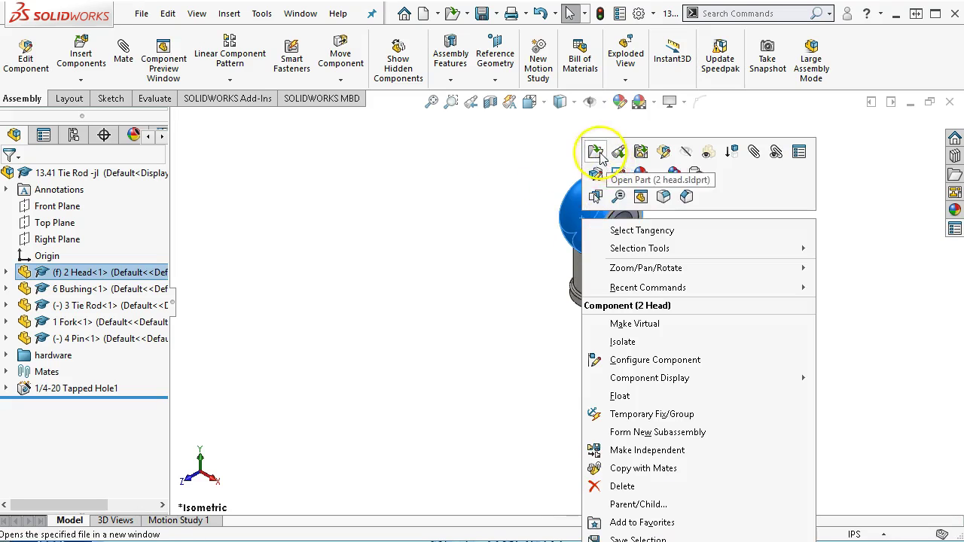
{"action": "left_click", "coordinate": [484, 157]}
{"action": "right_click", "coordinate": [595, 193]}
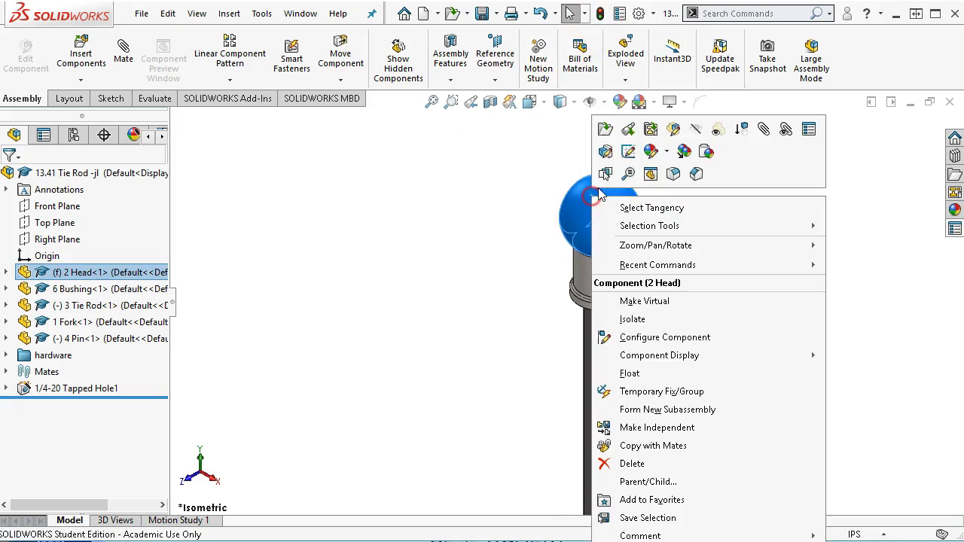
{"action": "left_click", "coordinate": [627, 128]}
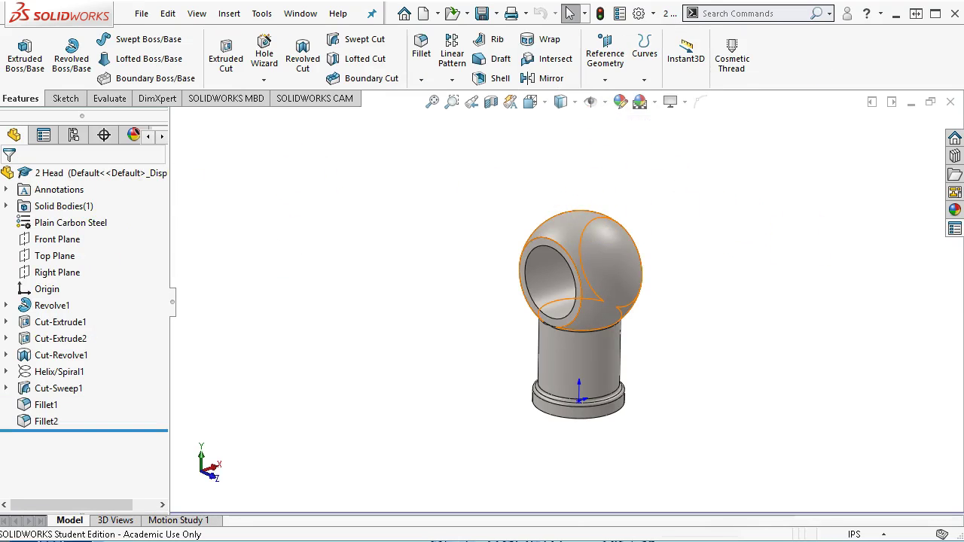
- Apply the 2 Head part's custom properties with Plain Carbon Steel as material, and save and close the part
{"action": "left_click", "coordinate": [954, 229]}
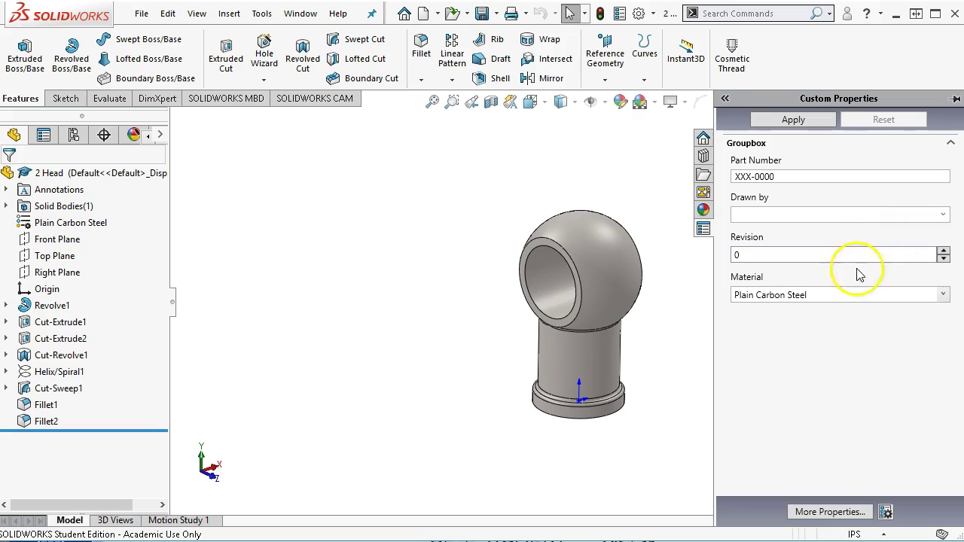
{"action": "left_click", "coordinate": [793, 120]}
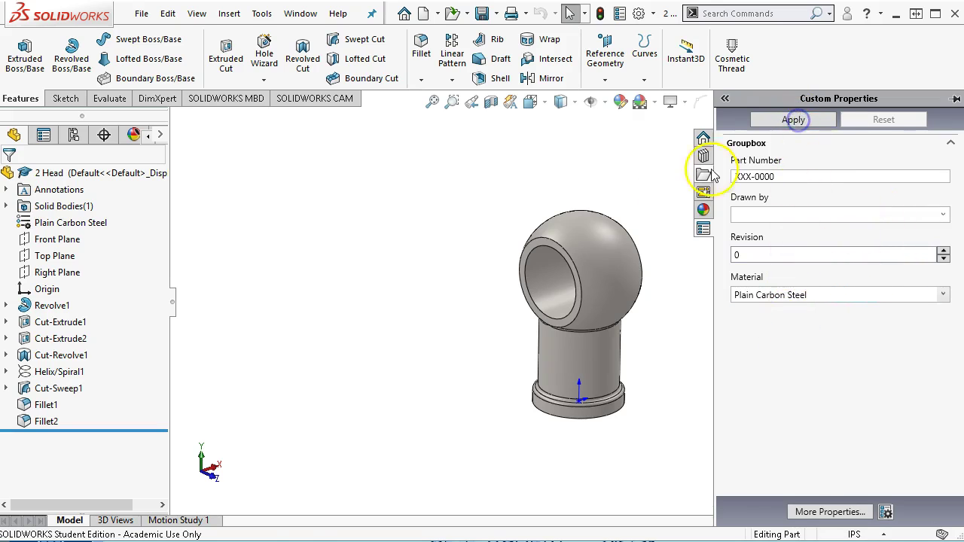
{"action": "left_click", "coordinate": [484, 17]}
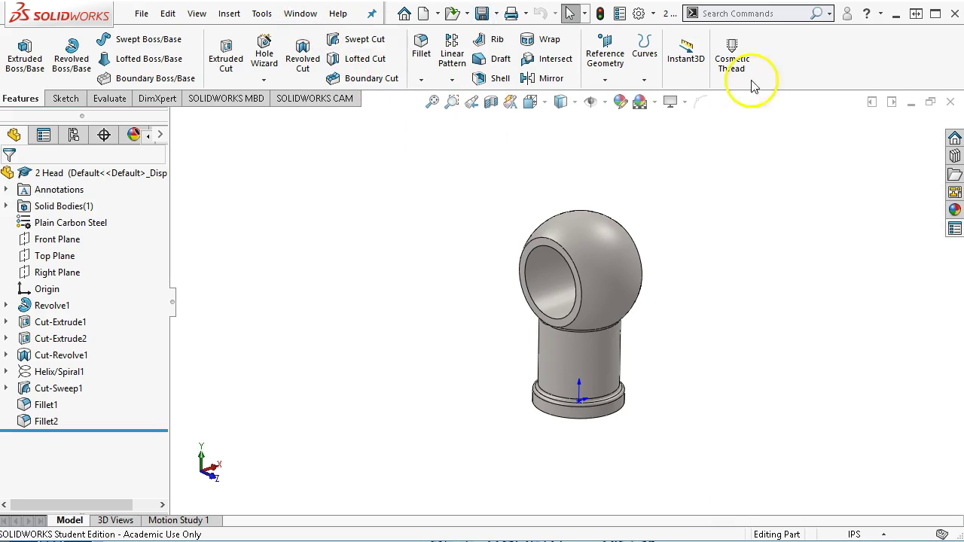
{"action": "left_click", "coordinate": [949, 101]}
- Switch to the 13.41 Tie Rod -jl drawing, save it with its referenced assembly and updated views on inactive sheets, and close it
{"action": "left_click", "coordinate": [291, 21]}
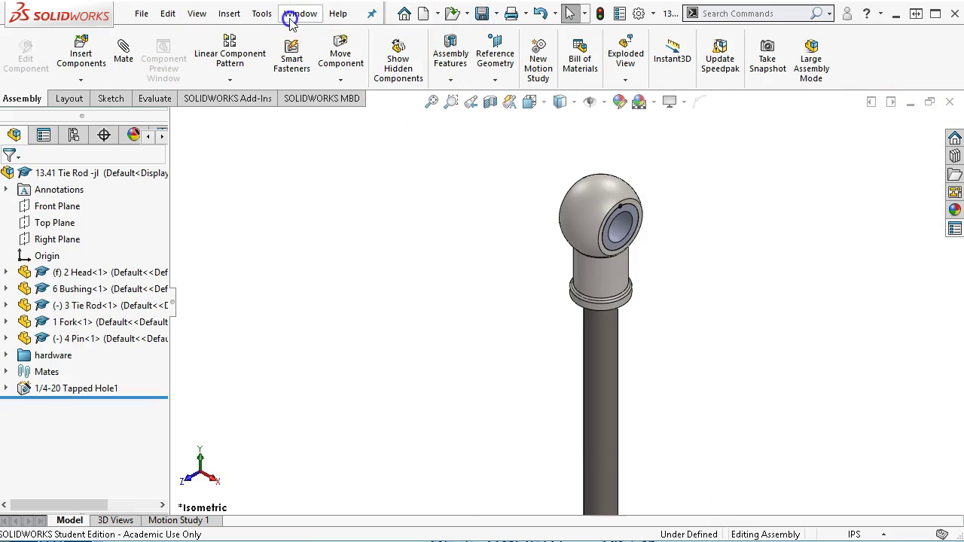
{"action": "left_click", "coordinate": [310, 214]}
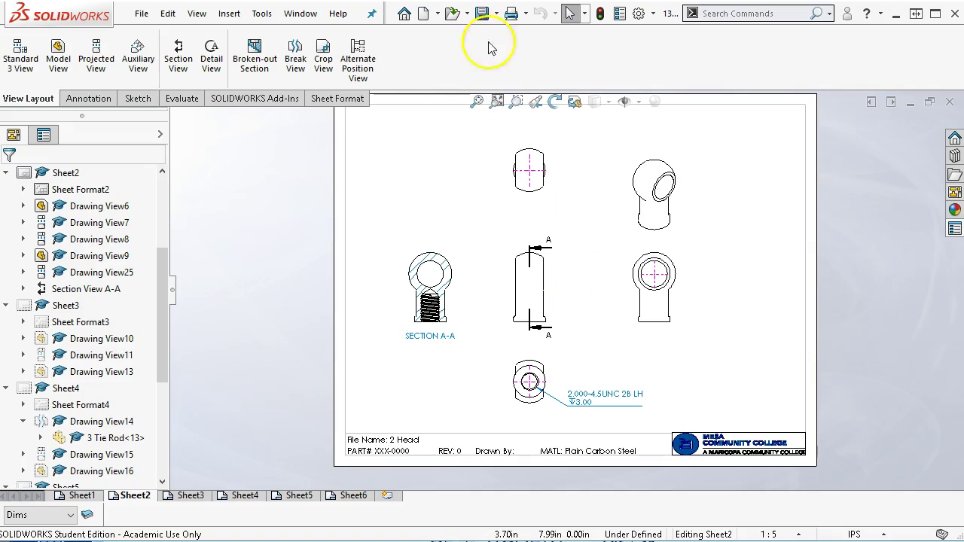
{"action": "left_click", "coordinate": [482, 13]}
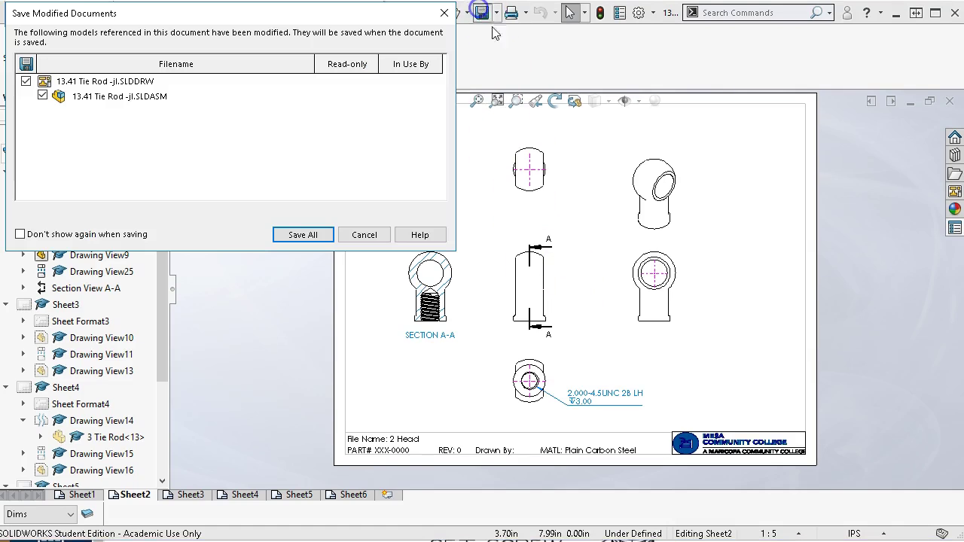
{"action": "left_click", "coordinate": [300, 235]}
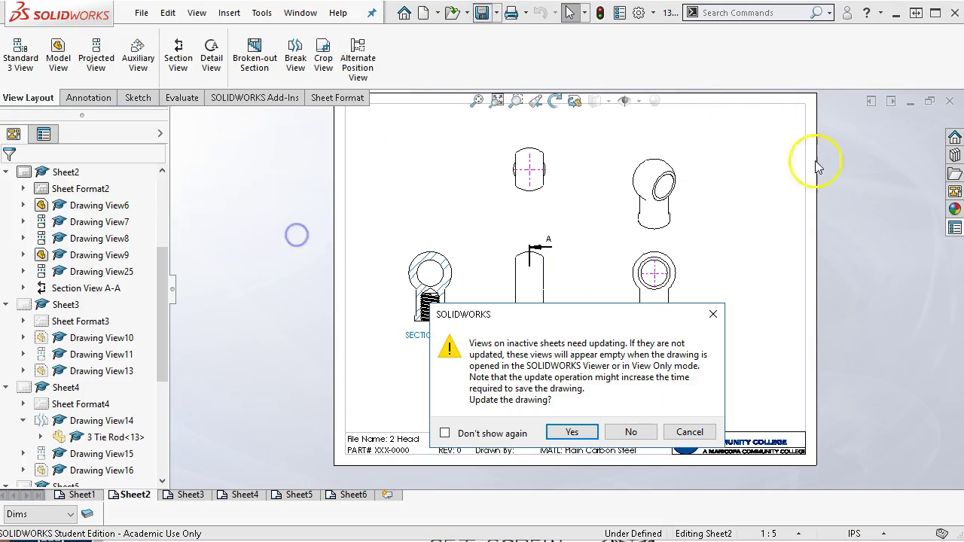
{"action": "left_click", "coordinate": [576, 432]}
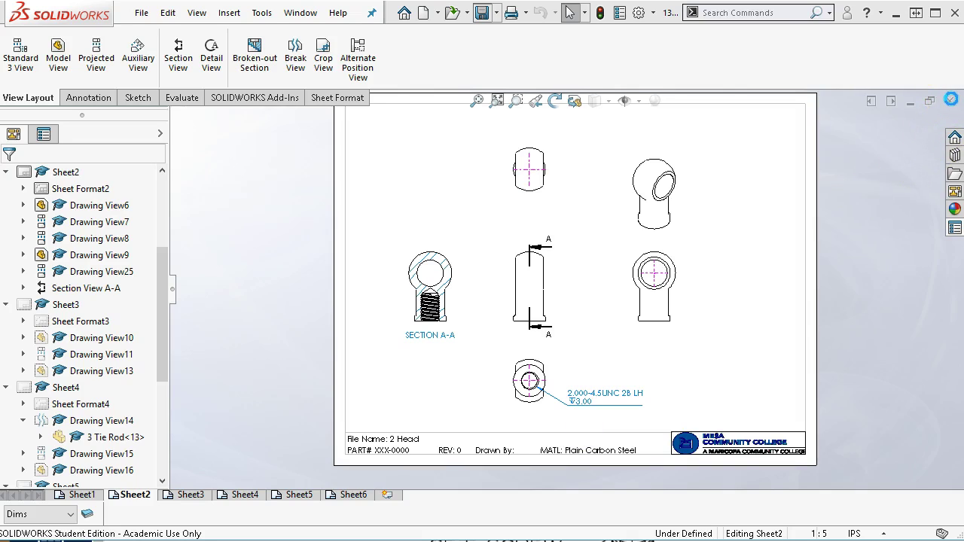
{"action": "left_click", "coordinate": [950, 99]}
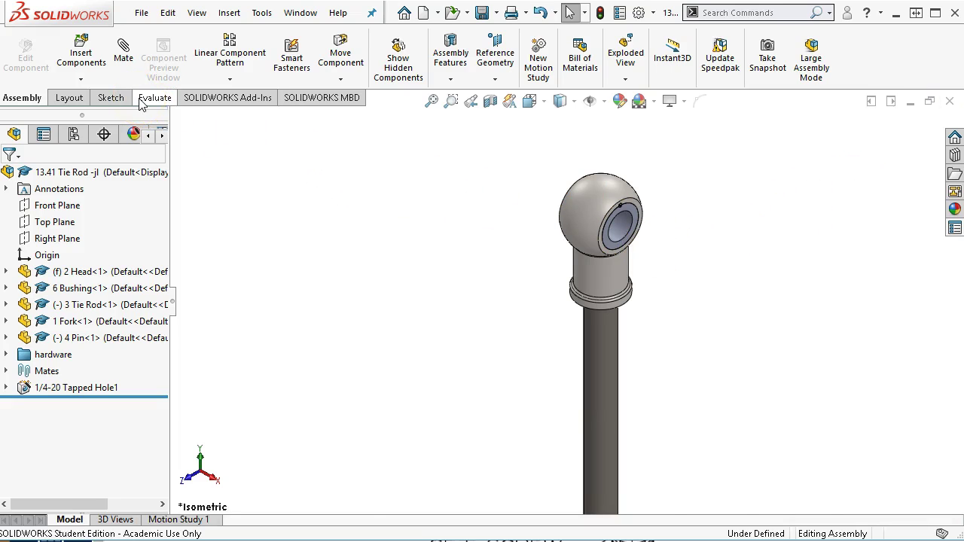
- Assign Phosphor bronze 10% D, UNS C52400 from the copper alloys as the material of the 6 Bushing part
{"action": "left_click", "coordinate": [154, 98]}
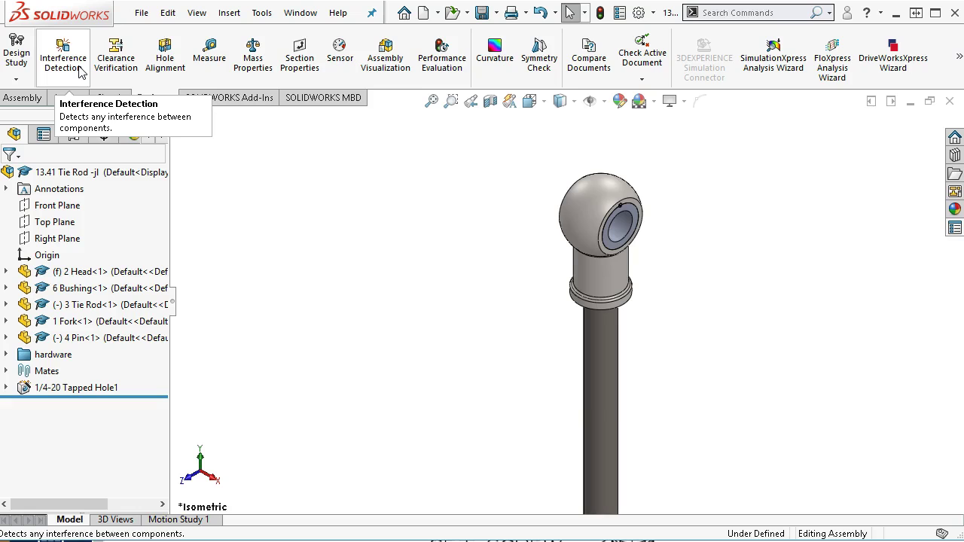
{"action": "scroll", "coordinate": [655, 218], "scroll_direction": "down", "scroll_amount": 5}
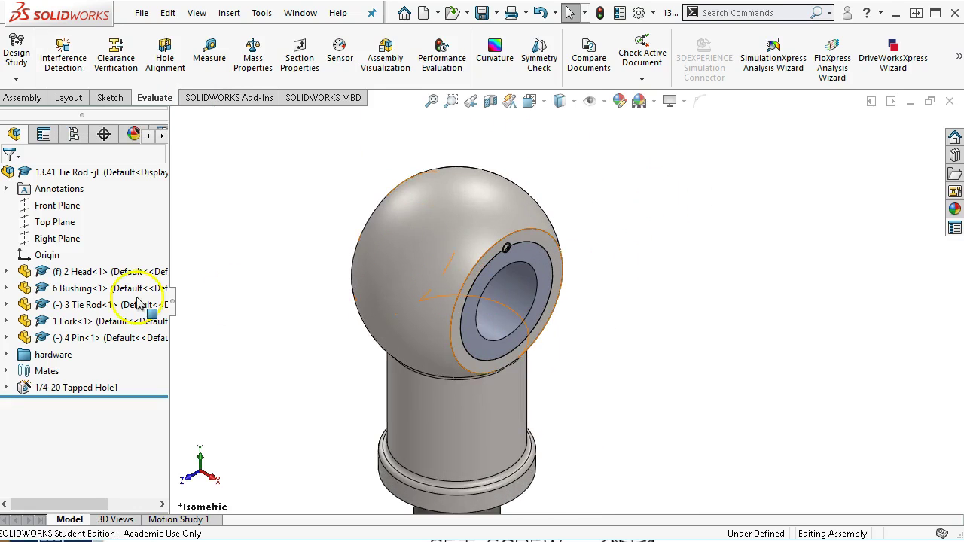
{"action": "left_click", "coordinate": [6, 288]}
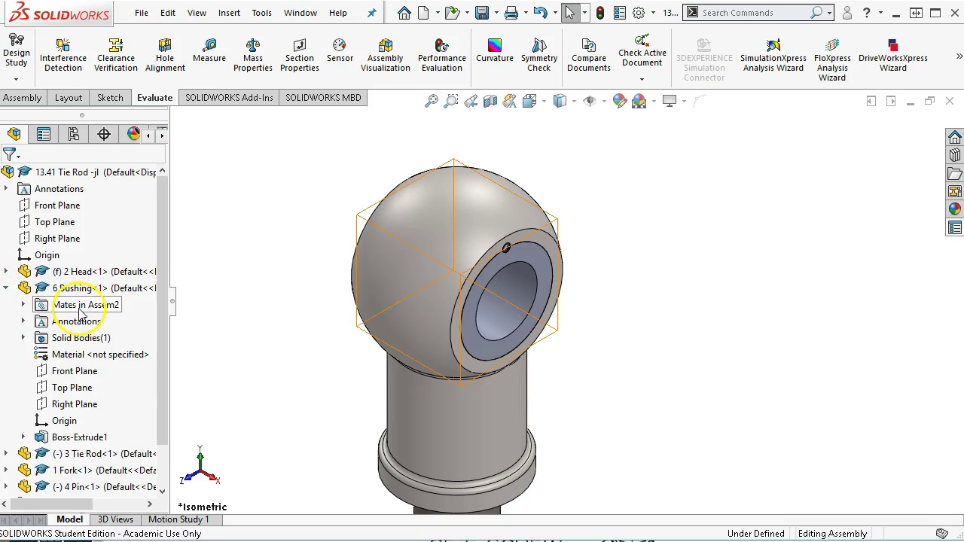
{"action": "right_click", "coordinate": [66, 356]}
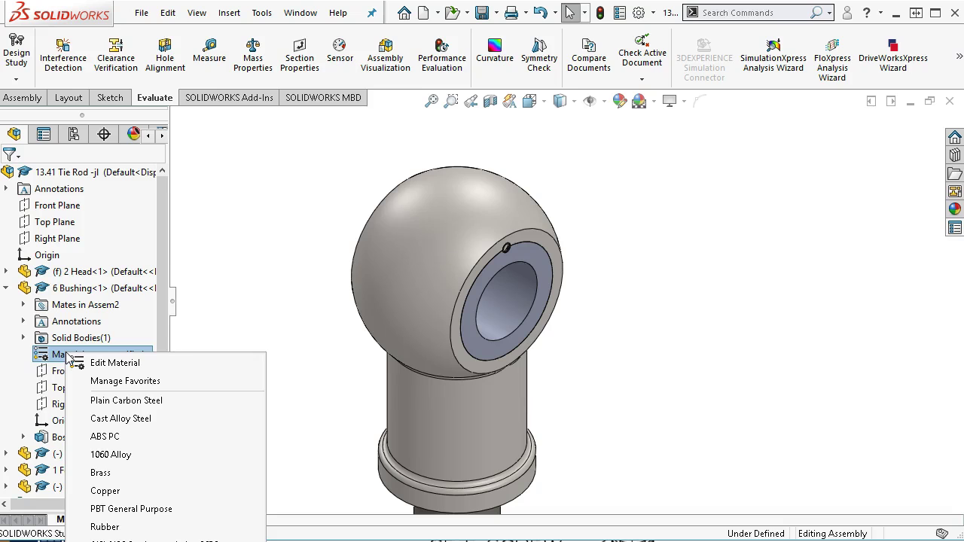
{"action": "left_click", "coordinate": [109, 361]}
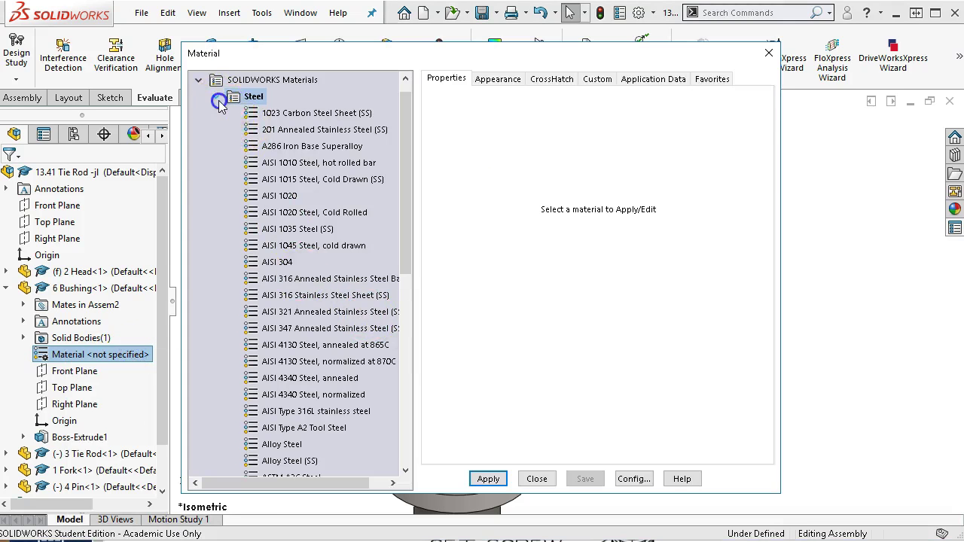
{"action": "left_click", "coordinate": [217, 99]}
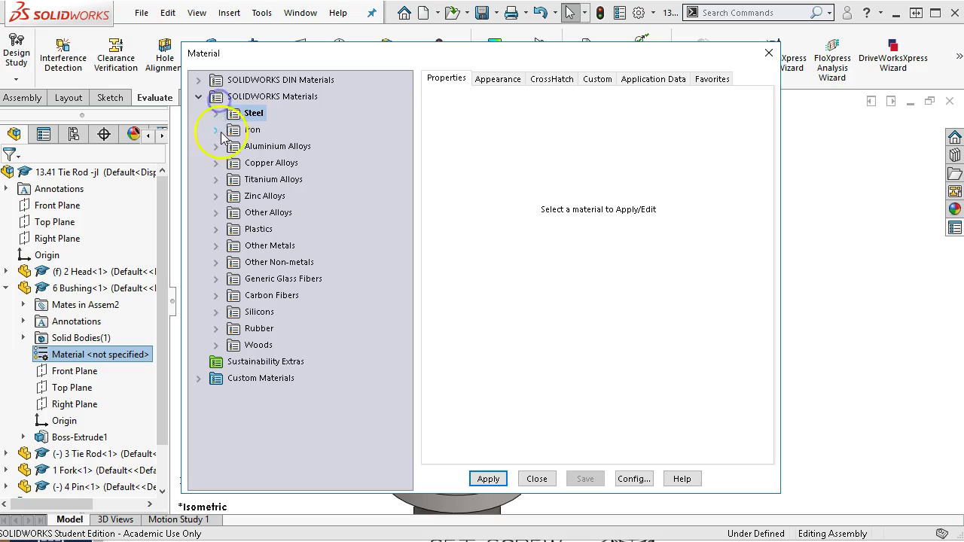
{"action": "left_click", "coordinate": [216, 213]}
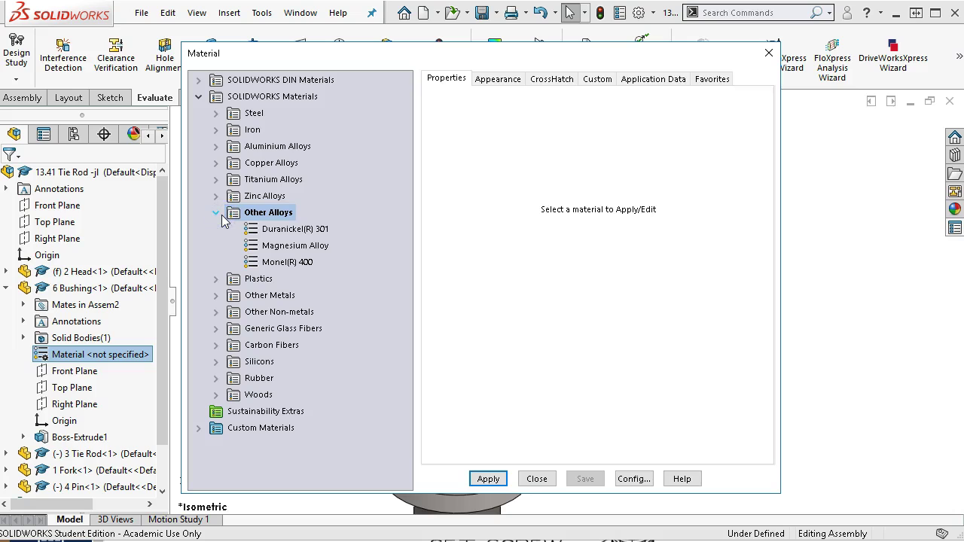
{"action": "left_click", "coordinate": [216, 213]}
{"action": "left_click", "coordinate": [216, 163]}
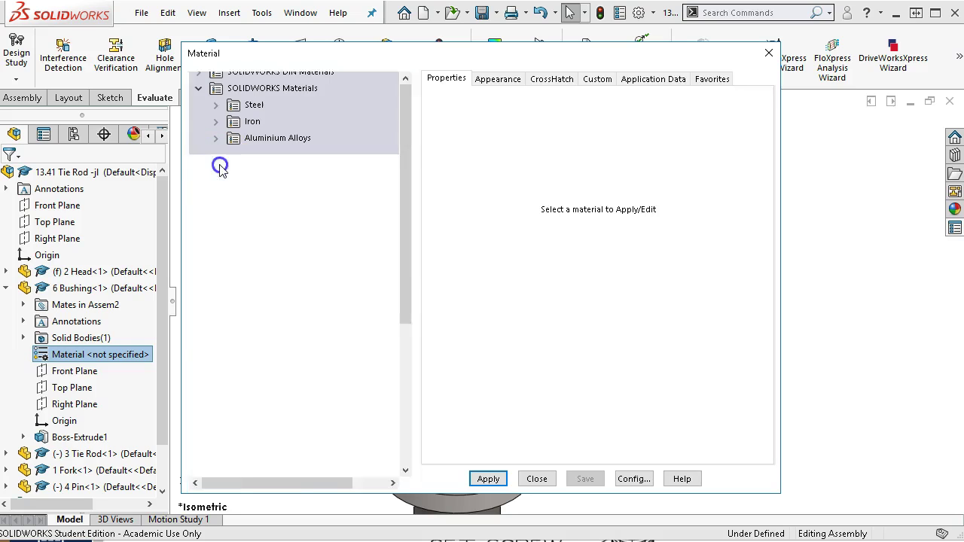
{"action": "scroll", "coordinate": [230, 194], "scroll_direction": "down", "scroll_amount": 2}
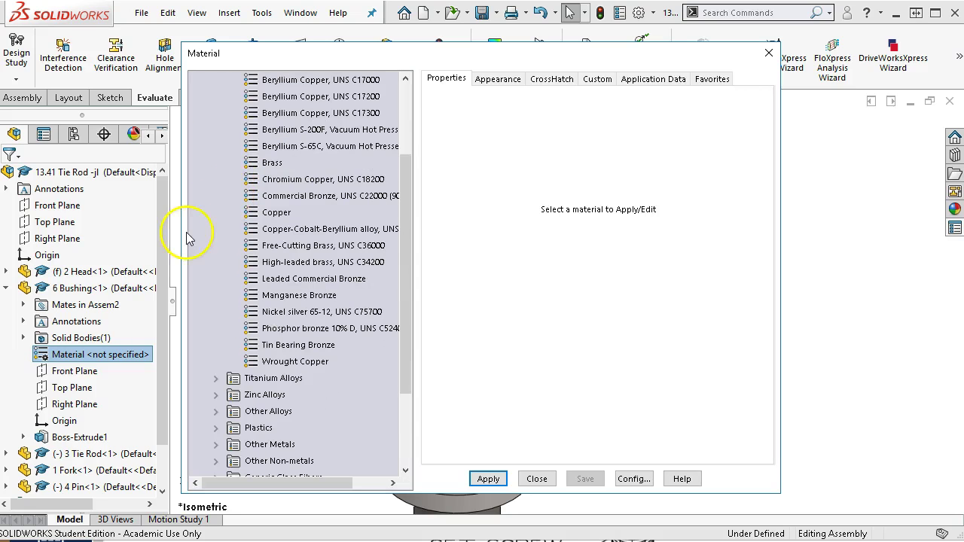
{"action": "left_click", "coordinate": [278, 332]}
{"action": "left_click", "coordinate": [488, 478]}
{"action": "left_click", "coordinate": [537, 479]}
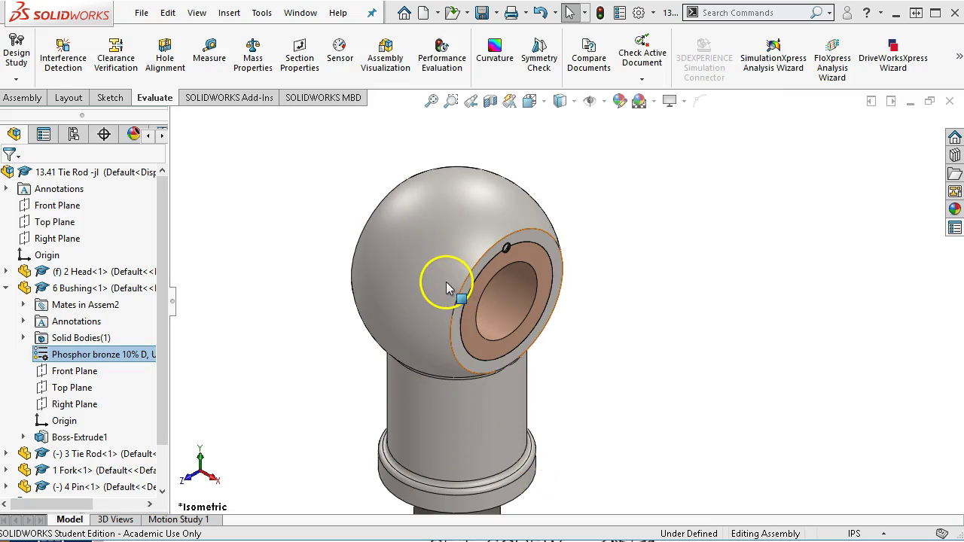
{"action": "left_click", "coordinate": [332, 170]}
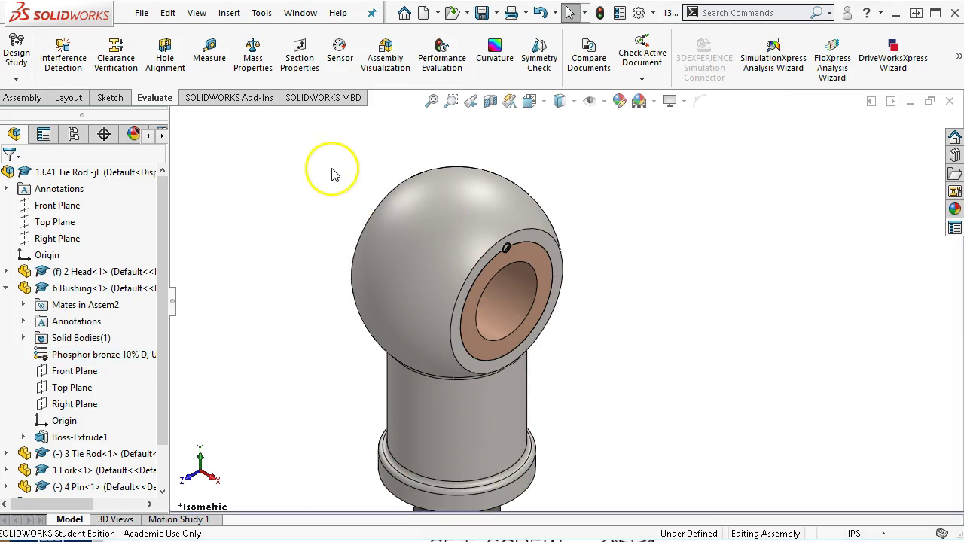
- Run interference detection on the tie rod assembly with the 6 Bushing added, and list the components of the first interference
{"action": "left_click", "coordinate": [75, 64]}
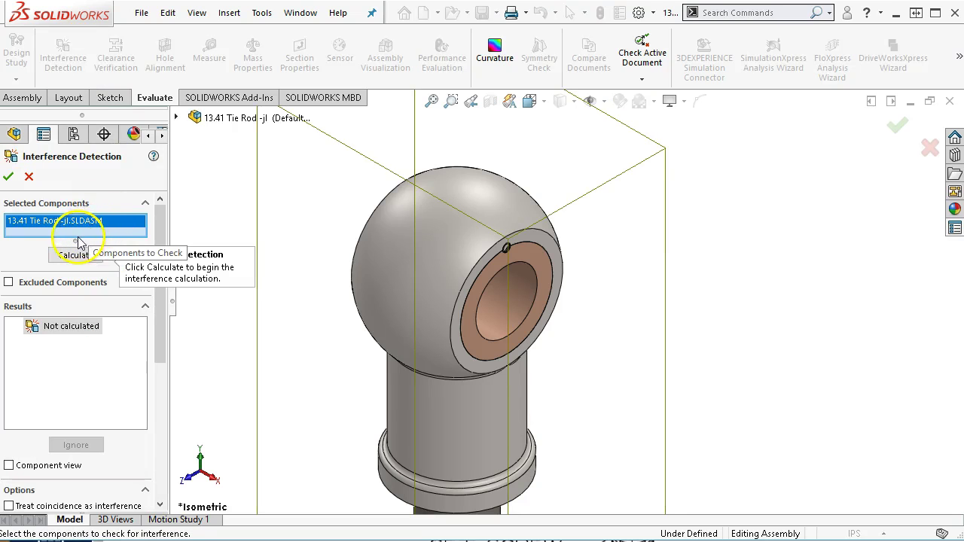
{"action": "left_click", "coordinate": [515, 317]}
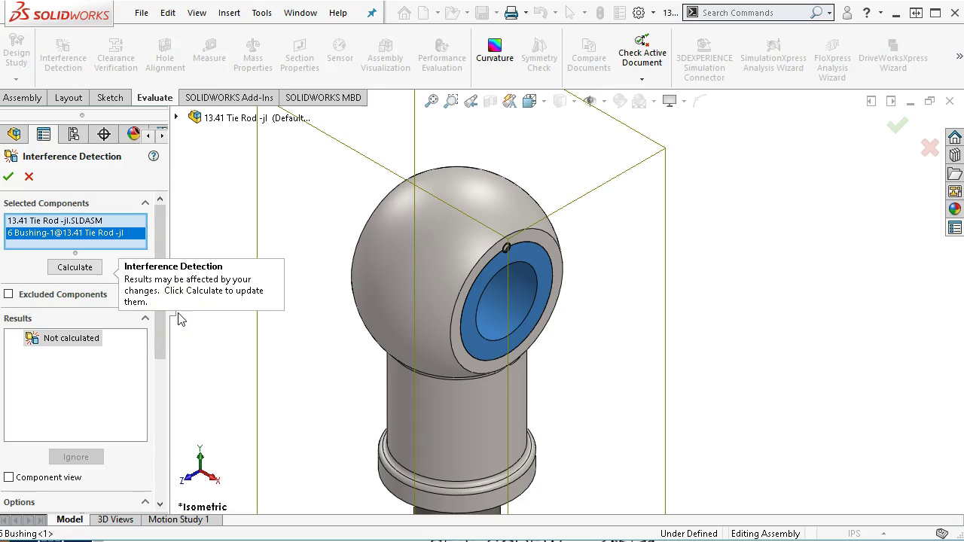
{"action": "left_click", "coordinate": [81, 269]}
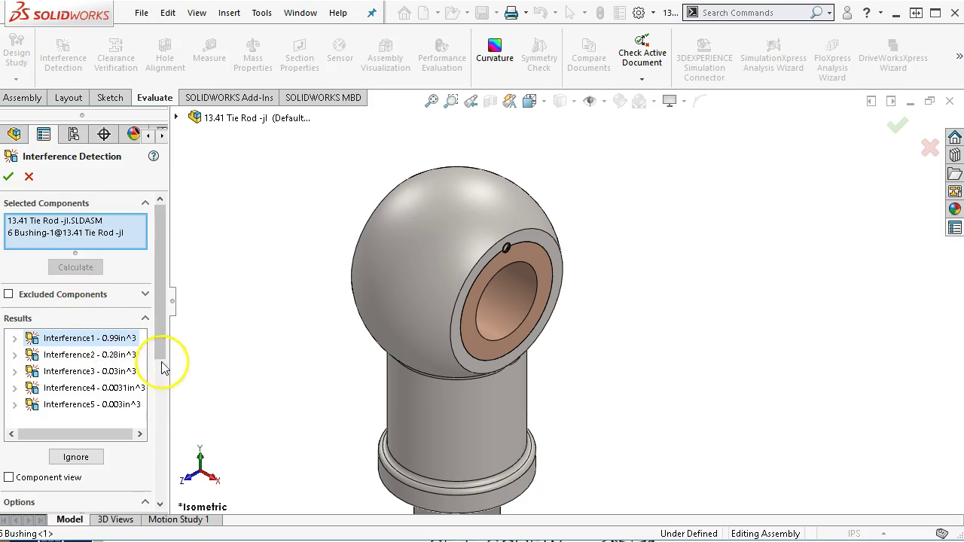
{"action": "left_click", "coordinate": [14, 339]}
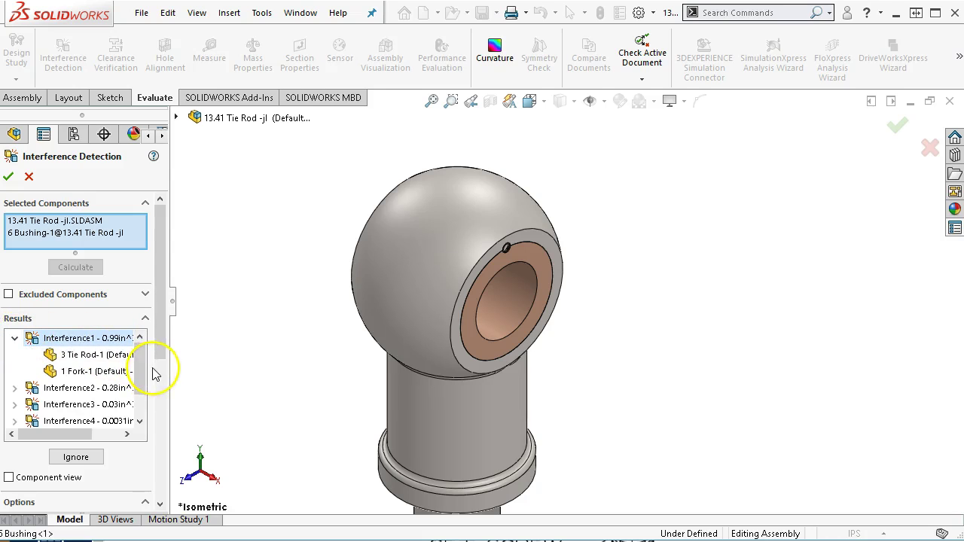
{"action": "left_click_drag", "start_coordinate": [170, 367], "coordinate": [223, 379]}
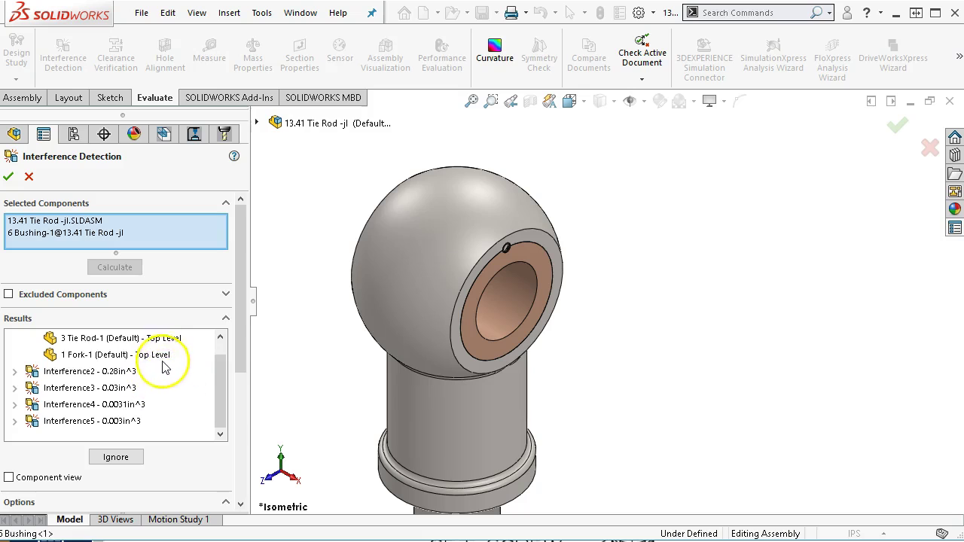
- Review the interference detection options and the display settings for non-interfering components
{"action": "left_click_drag", "start_coordinate": [236, 371], "coordinate": [225, 499]}
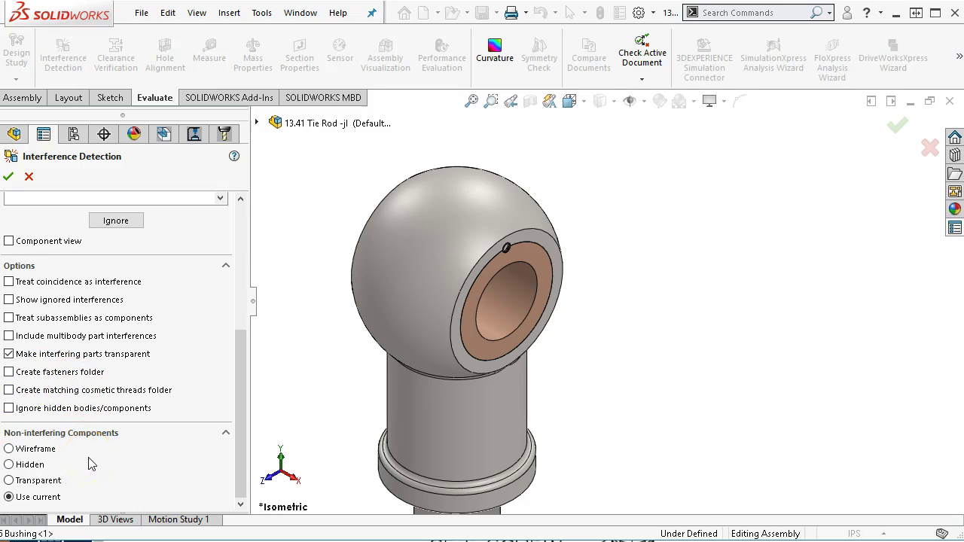
{"action": "left_click_drag", "start_coordinate": [241, 408], "coordinate": [242, 249]}
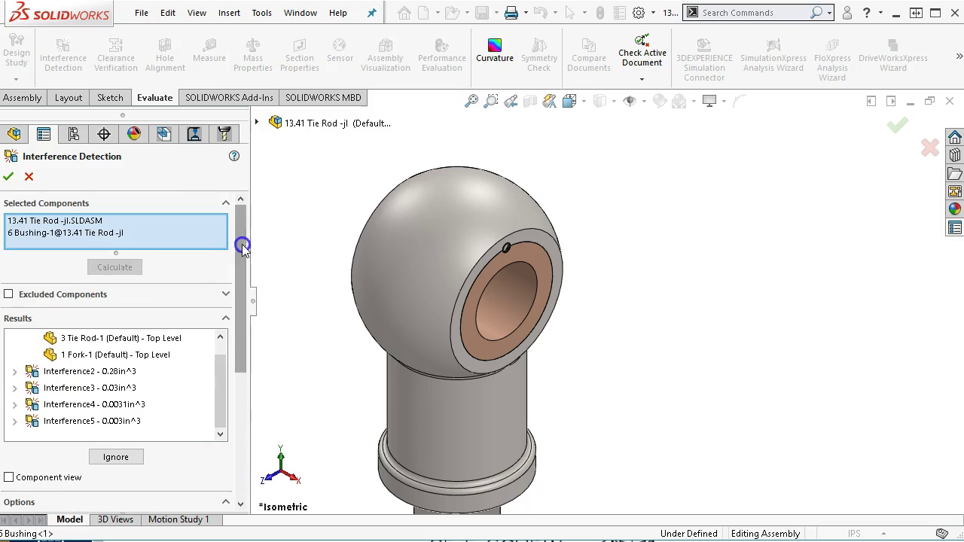
{"action": "mouse_move", "coordinate": [215, 379]}
{"action": "left_mouse_down"}
{"action": "mouse_move", "coordinate": [219, 366]}
{"action": "mouse_move", "coordinate": [217, 383]}
{"action": "left_mouse_up"}
- Inspect the fifth, fourth and third interferences around the bushing, list the third one's components, and close the interference check
{"action": "left_click", "coordinate": [80, 424]}
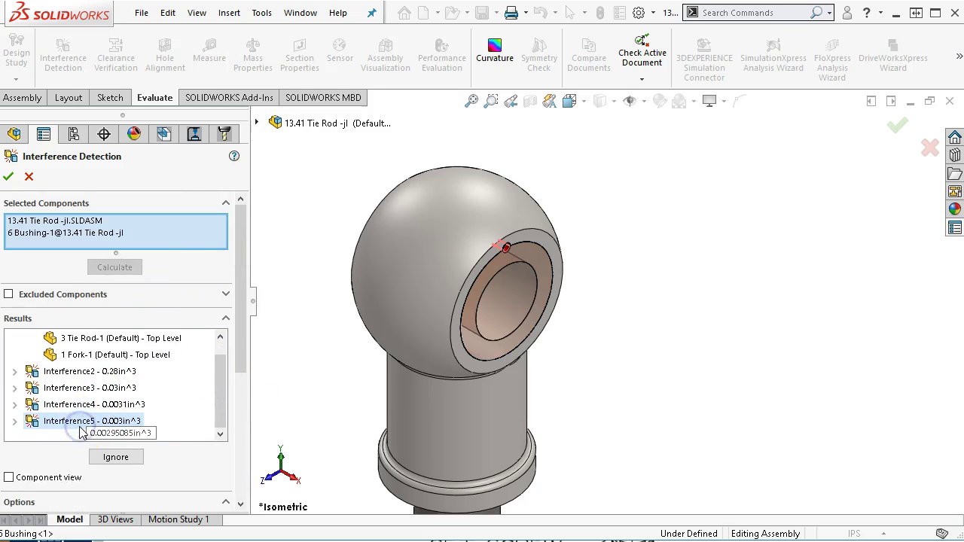
{"action": "scroll", "coordinate": [493, 259], "scroll_direction": "down", "scroll_amount": 3}
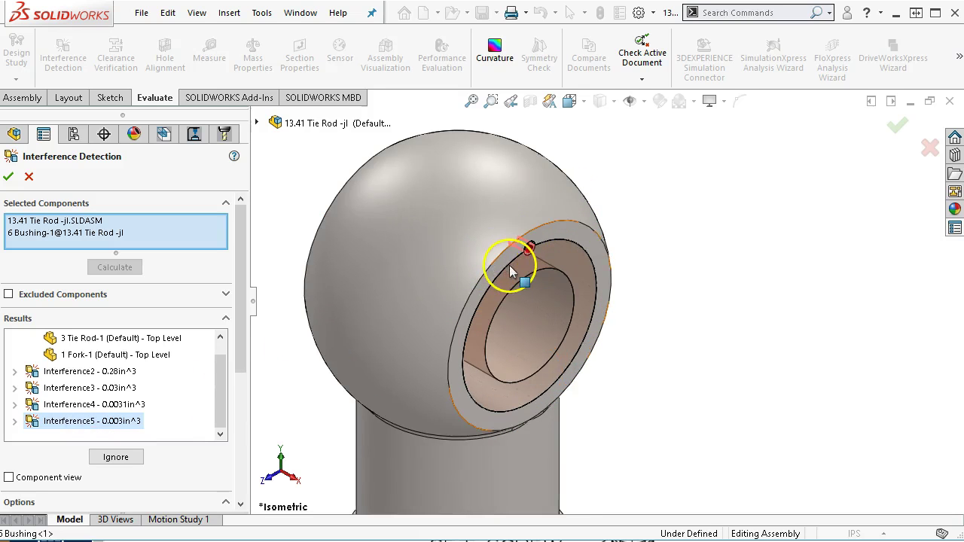
{"action": "scroll", "coordinate": [510, 262], "scroll_direction": "down", "scroll_amount": 2}
{"action": "scroll", "coordinate": [533, 259], "scroll_direction": "down", "scroll_amount": 2}
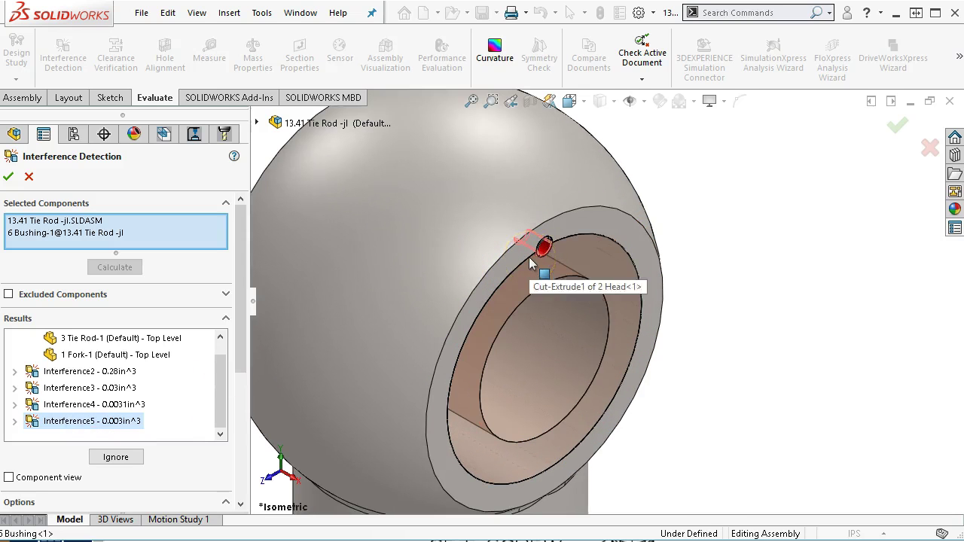
{"action": "left_click", "coordinate": [100, 406]}
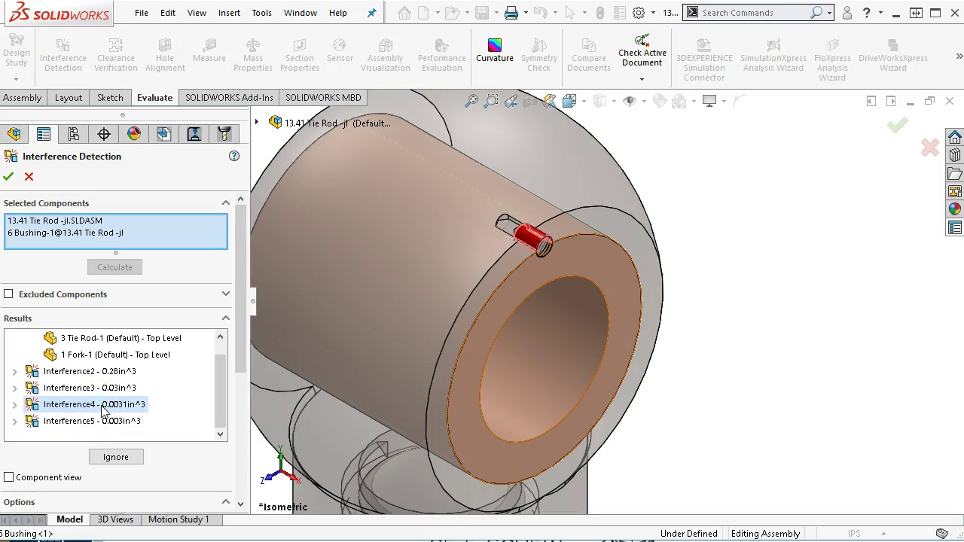
{"action": "left_click", "coordinate": [96, 388]}
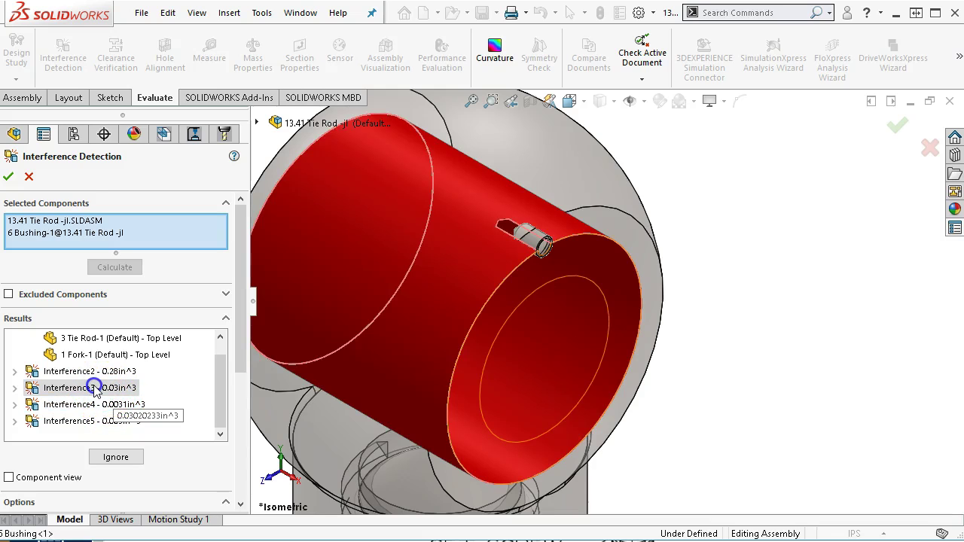
{"action": "left_click", "coordinate": [14, 388]}
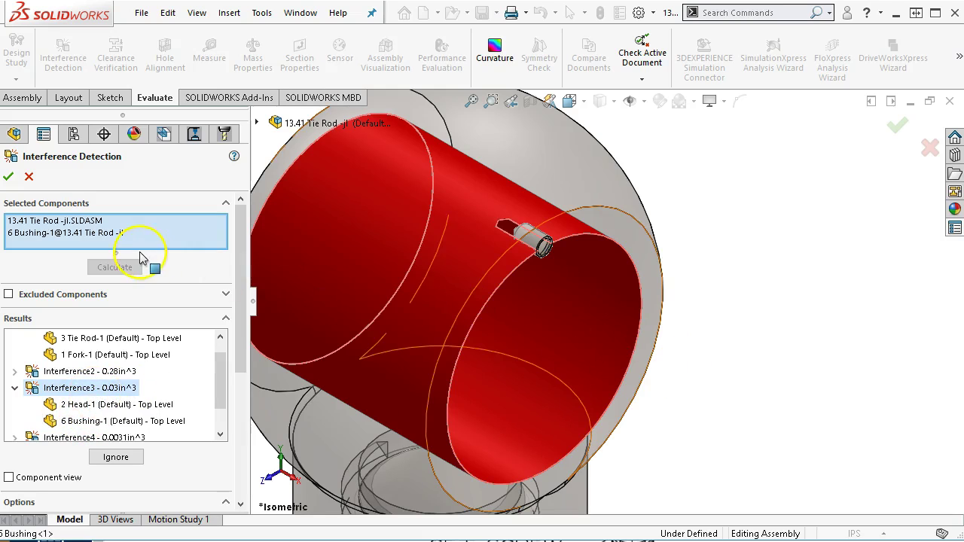
{"action": "left_click_drag", "start_coordinate": [219, 380], "coordinate": [218, 367]}
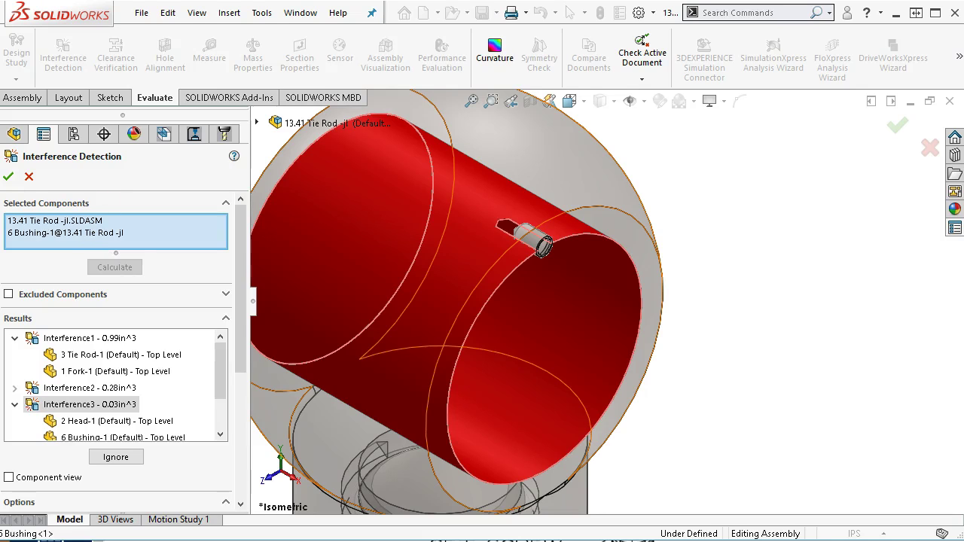
{"action": "left_click", "coordinate": [9, 178]}
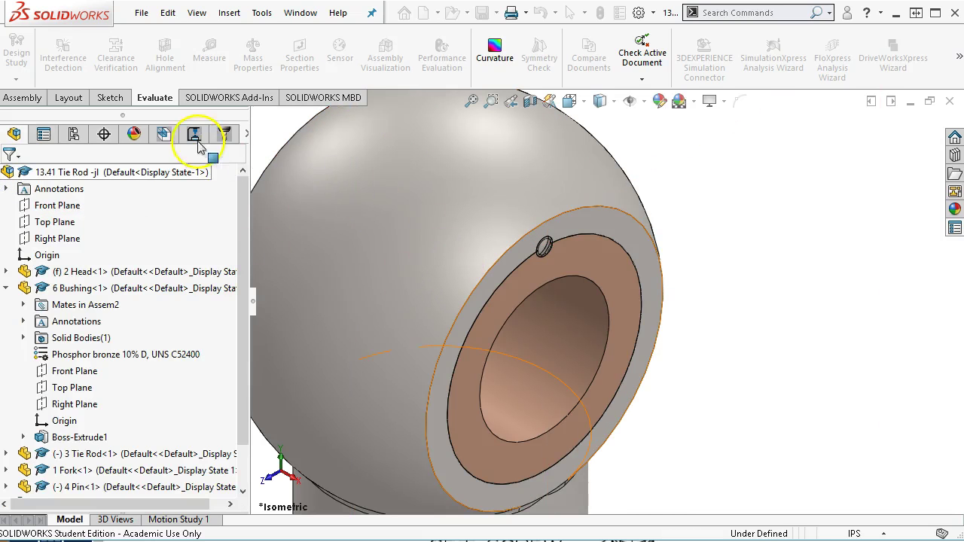
- Run clearance verification between the 2 Head and 6 Bushing components, inspect the result's components, and leave the check
{"action": "left_click", "coordinate": [160, 98]}
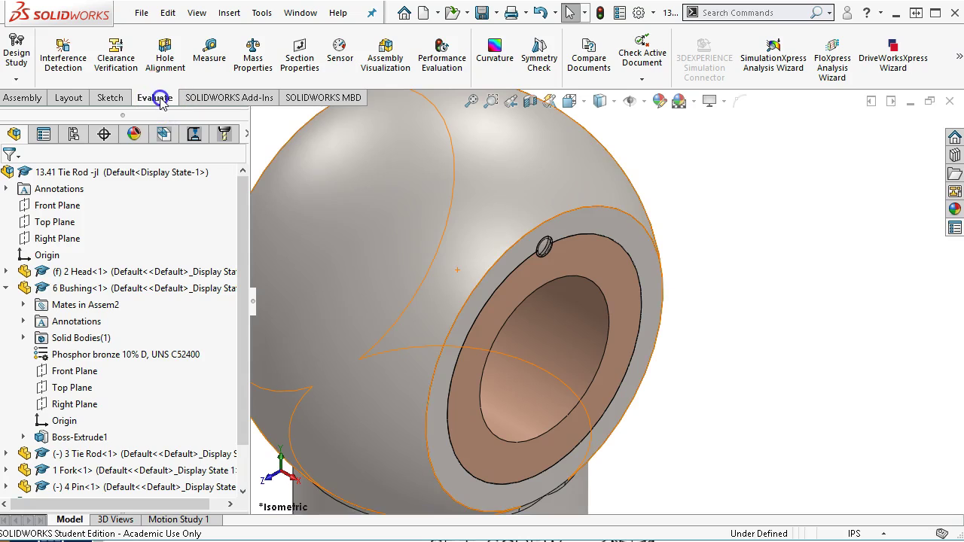
{"action": "left_click", "coordinate": [121, 60]}
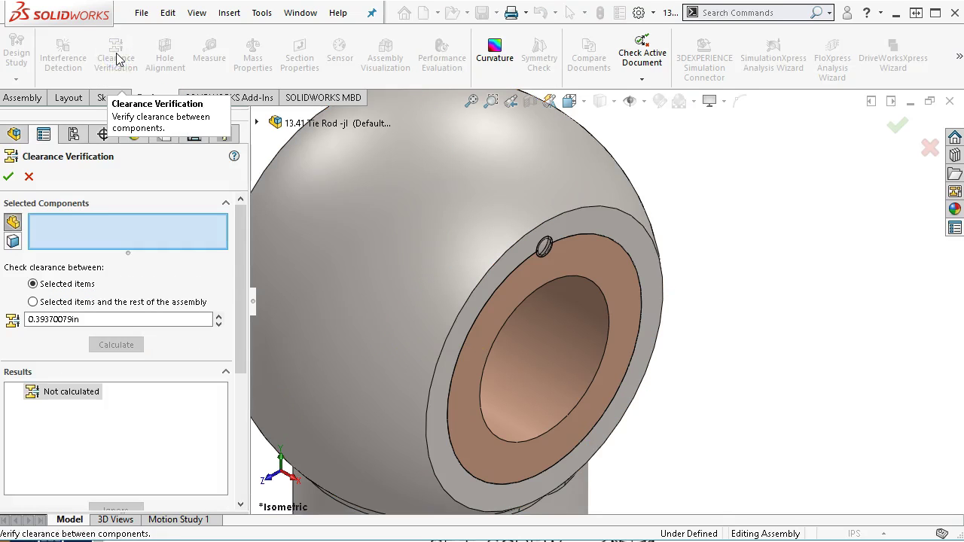
{"action": "left_click", "coordinate": [489, 219]}
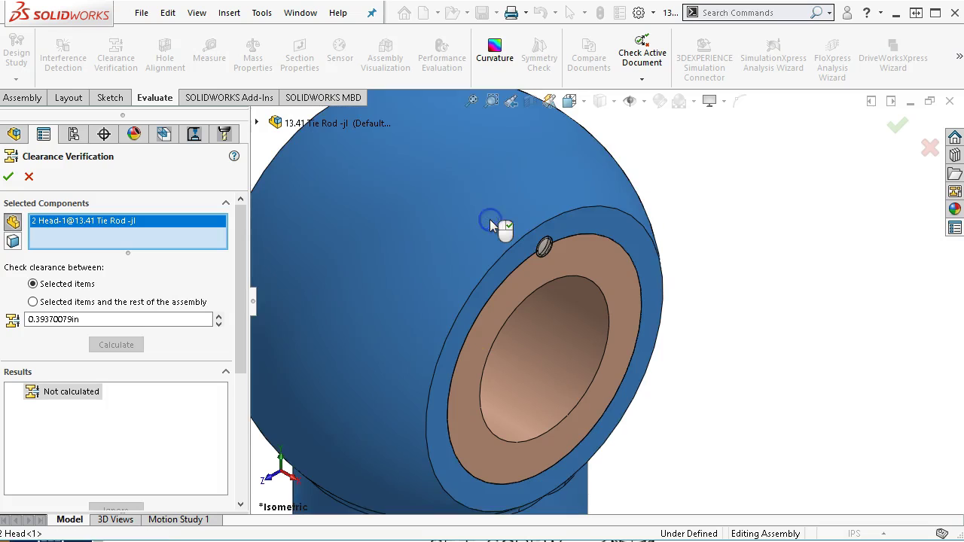
{"action": "left_click", "coordinate": [526, 284]}
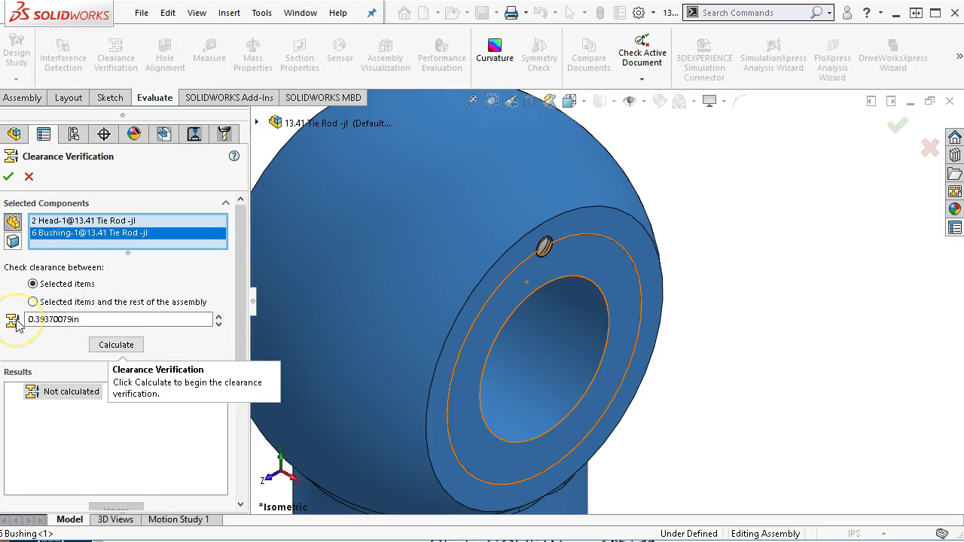
{"action": "left_click", "coordinate": [40, 320]}
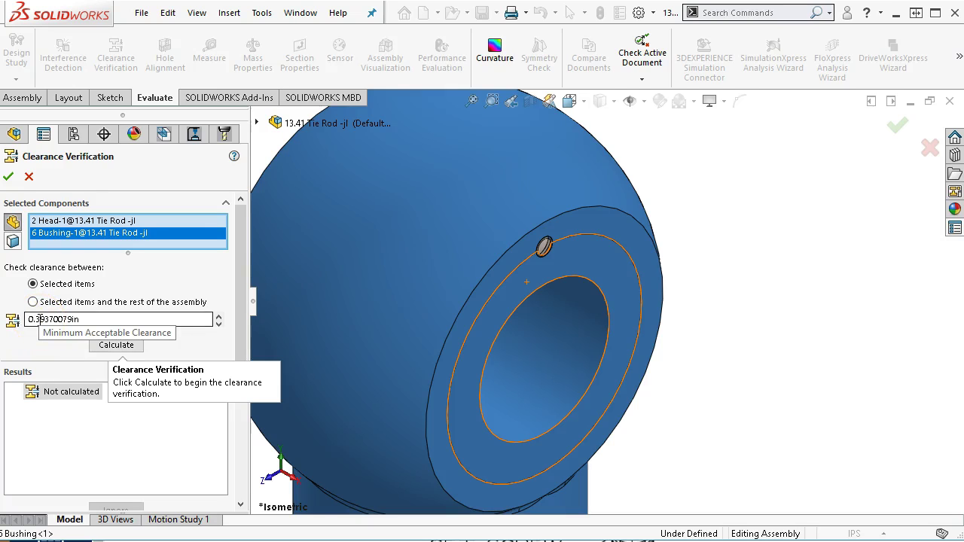
{"action": "left_click", "coordinate": [111, 346]}
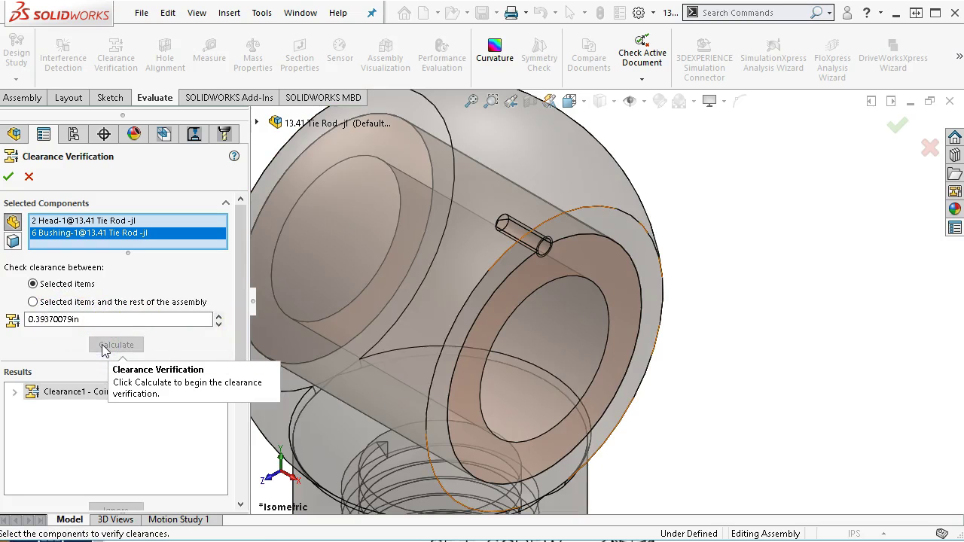
{"action": "left_click", "coordinate": [13, 393]}
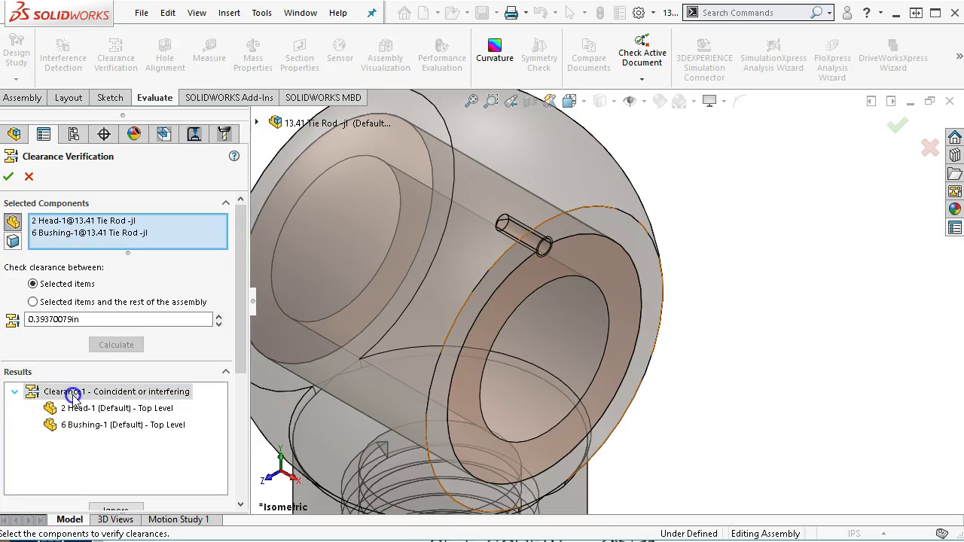
{"action": "double_click", "coordinate": [140, 396]}
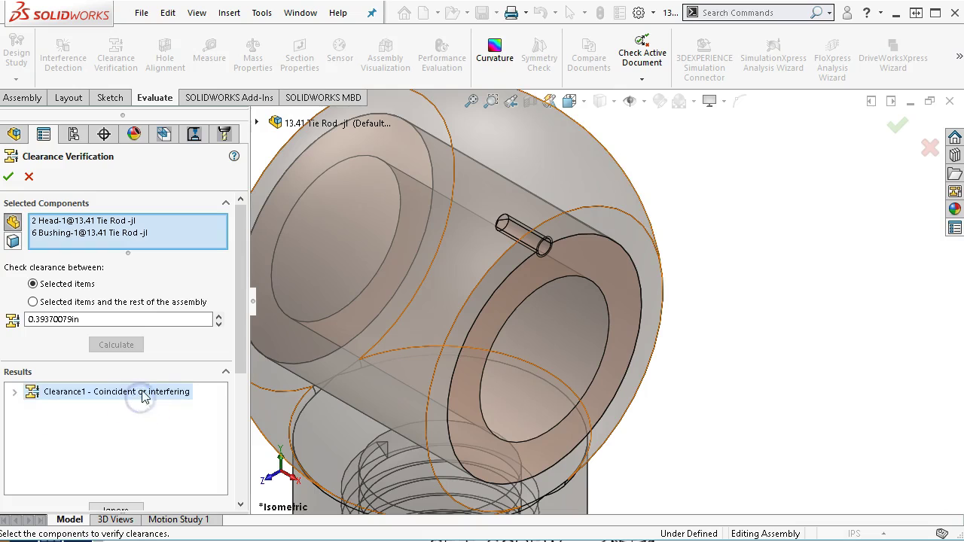
{"action": "left_click", "coordinate": [29, 177]}
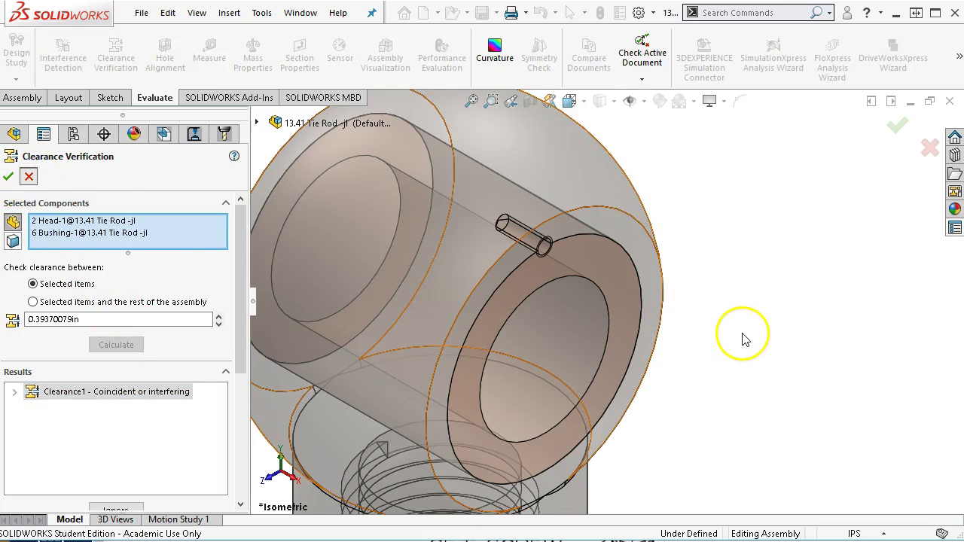
- Calculate the mass properties of the whole tie rod assembly, review its mass and center of mass, and close the report
{"action": "scroll", "coordinate": [741, 338], "scroll_direction": "up", "scroll_amount": 5}
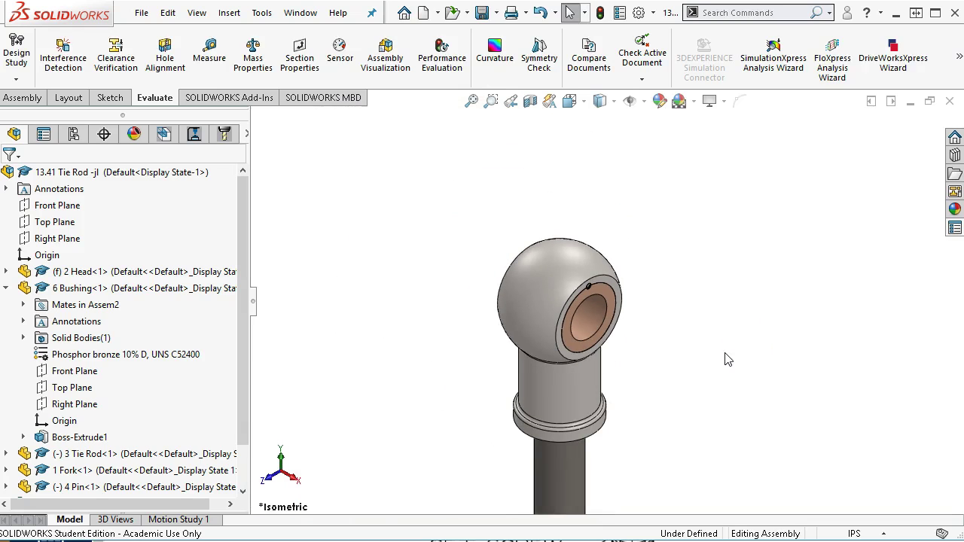
{"action": "left_click", "coordinate": [470, 102]}
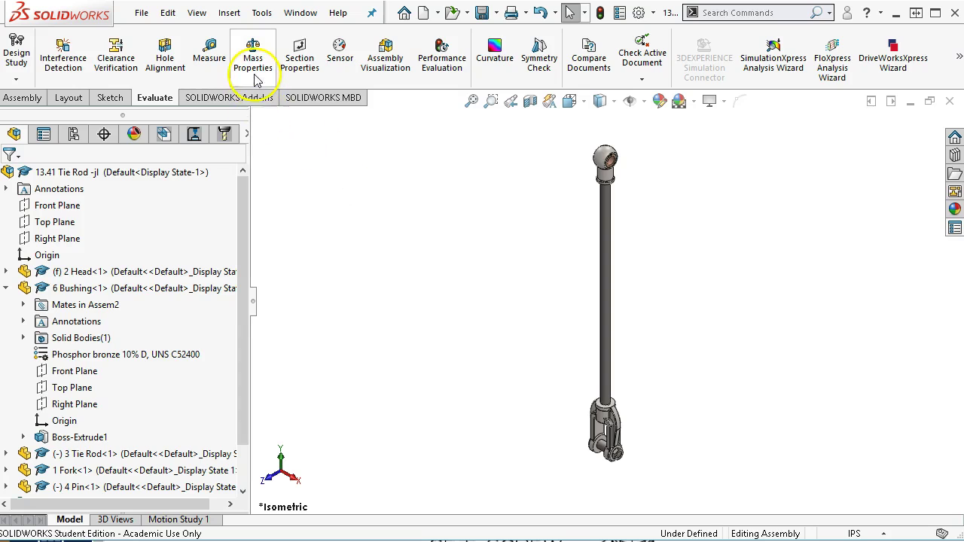
{"action": "left_click", "coordinate": [6, 287]}
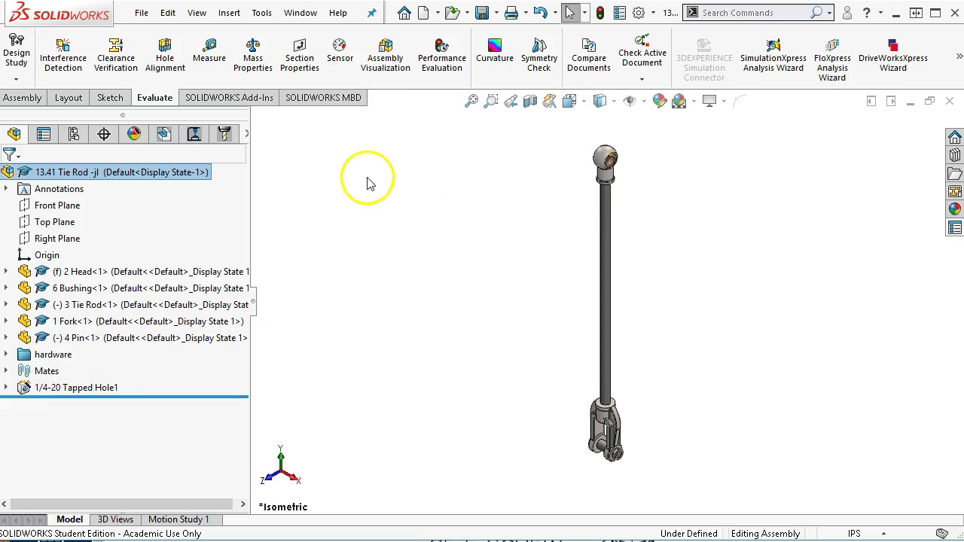
{"action": "left_click", "coordinate": [248, 68]}
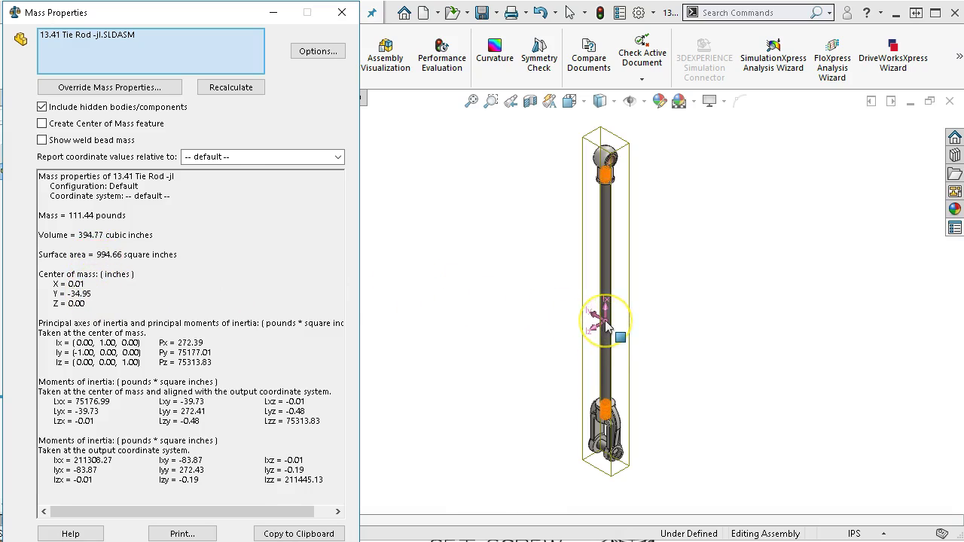
{"action": "scroll", "coordinate": [607, 324], "scroll_direction": "down", "scroll_amount": 1}
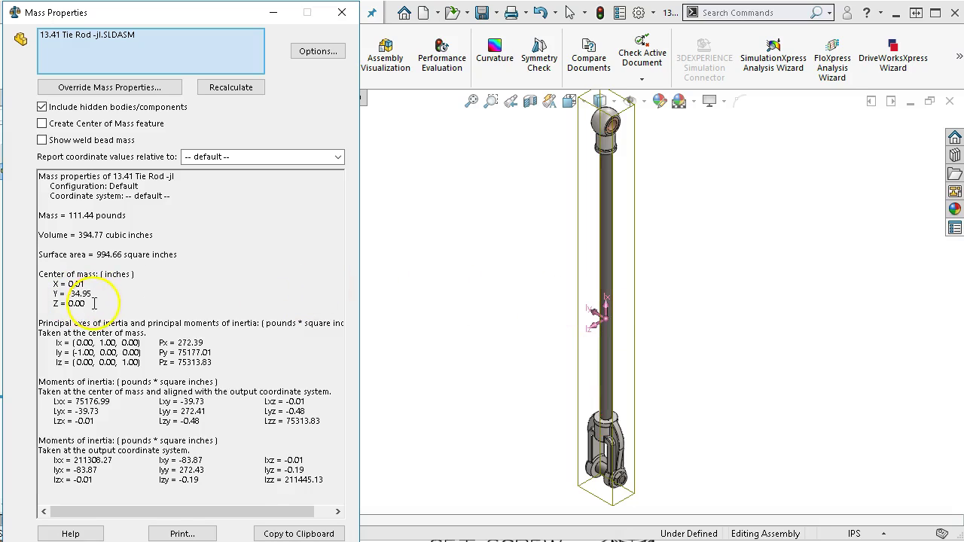
{"action": "left_click_drag", "start_coordinate": [91, 307], "coordinate": [42, 282]}
{"action": "left_click_drag", "start_coordinate": [129, 216], "coordinate": [36, 217]}
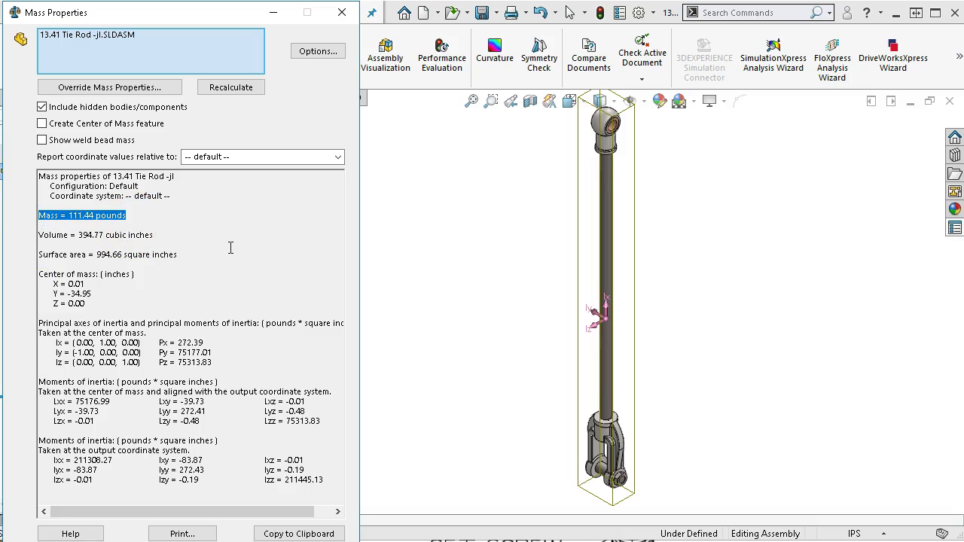
{"action": "left_click", "coordinate": [342, 13]}
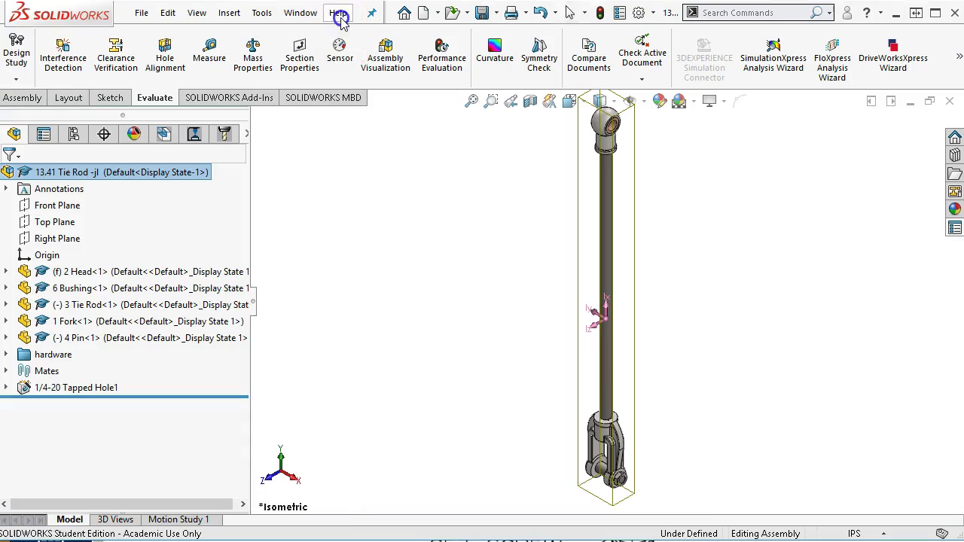
{"action": "left_click", "coordinate": [341, 201]}
- Measure the distance between the 2 Head's lower collar face and the 1 Fork's upper ring face, and clear the selection
{"action": "key", "text": "z"}
{"action": "key", "text": "z"}
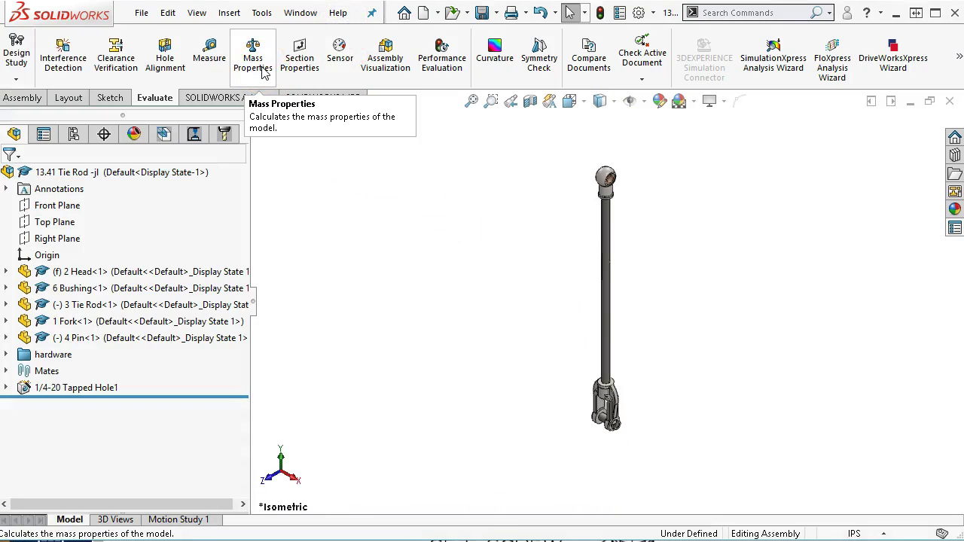
{"action": "middle_click_drag", "start_coordinate": [622, 191], "coordinate": [684, 133]}
{"action": "scroll", "coordinate": [622, 189], "scroll_direction": "down", "scroll_amount": 6}
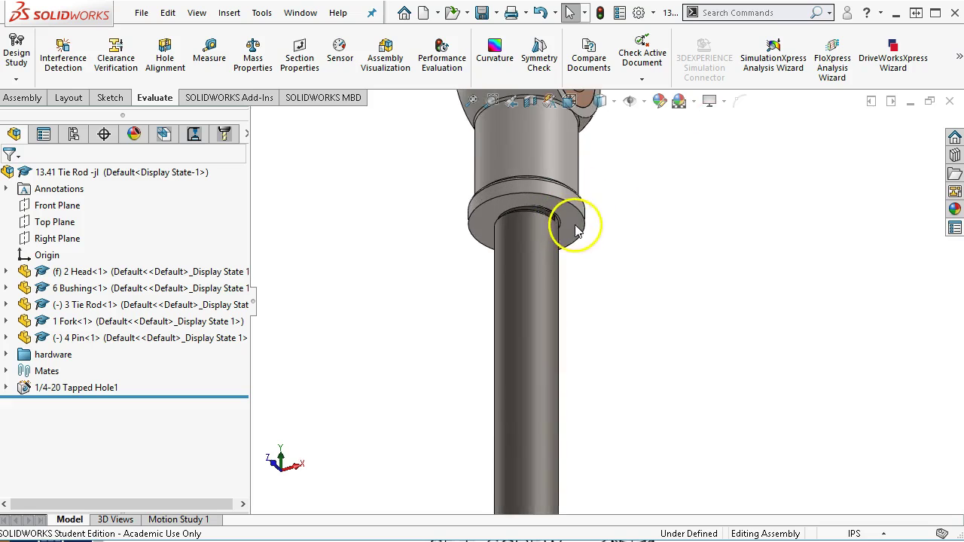
{"action": "left_click", "coordinate": [576, 230]}
{"action": "scroll", "coordinate": [615, 250], "scroll_direction": "up", "scroll_amount": 6}
{"action": "middle_click_drag", "start_coordinate": [648, 316], "coordinate": [601, 444]}
{"action": "scroll", "coordinate": [602, 445], "scroll_direction": "down", "scroll_amount": 6}
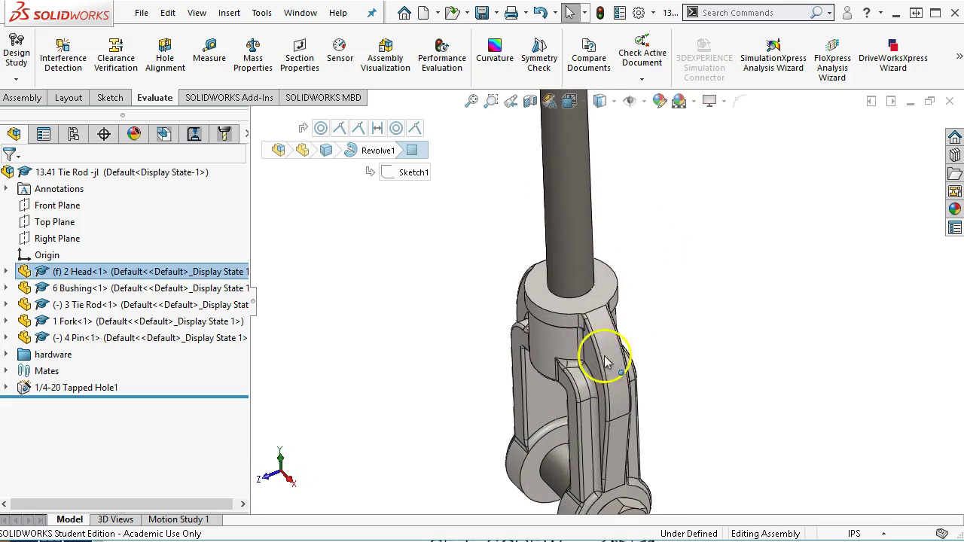
{"action": "left_click", "coordinate": [602, 282], "text": "ctrl"}
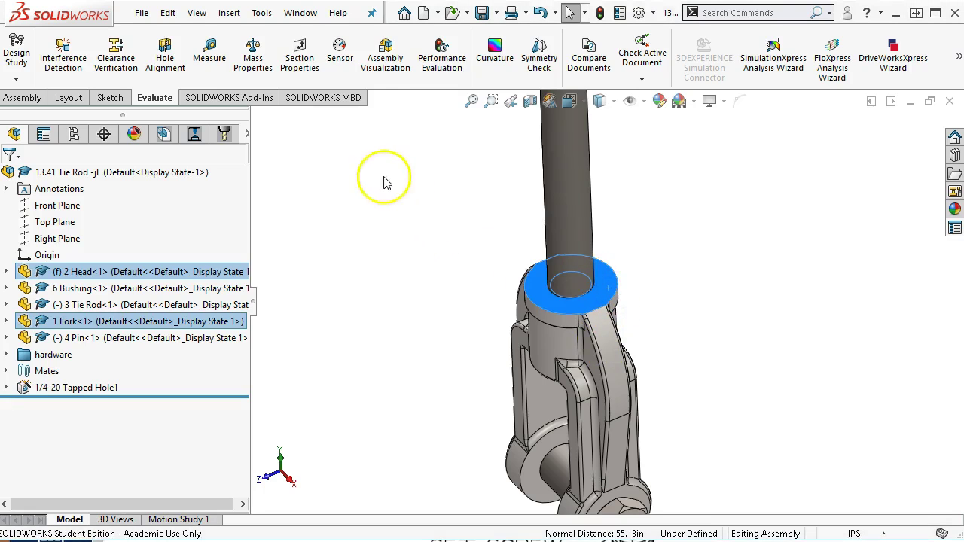
{"action": "left_click", "coordinate": [211, 54]}
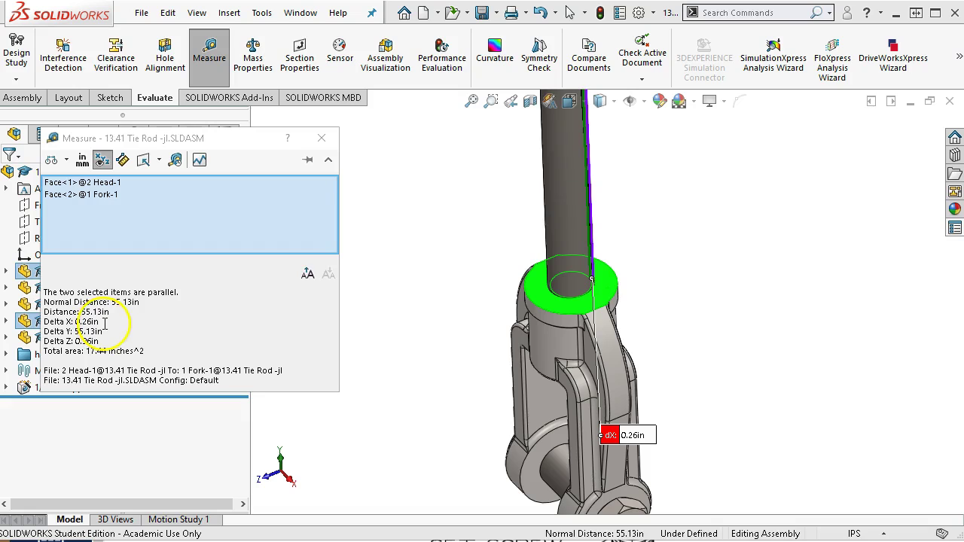
{"action": "left_click", "coordinate": [323, 137]}
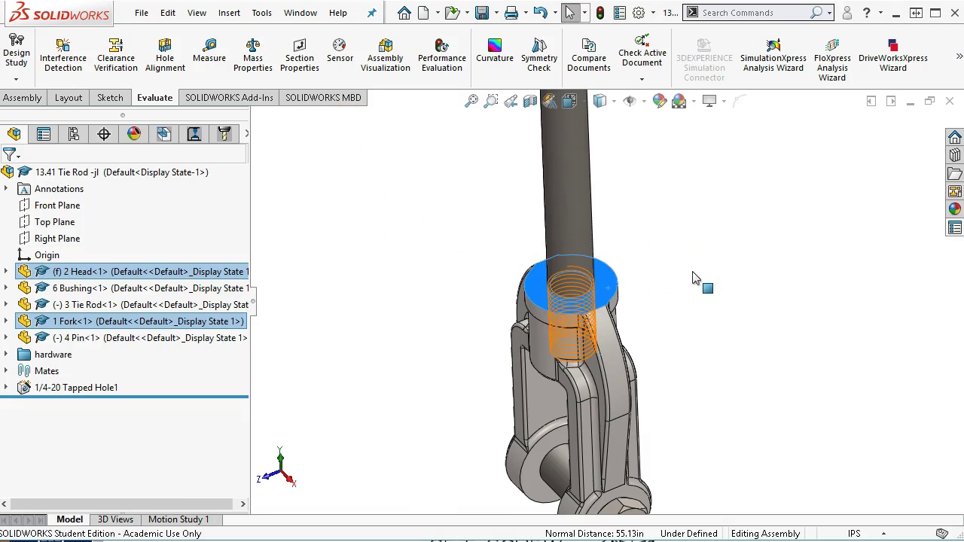
{"action": "left_click", "coordinate": [694, 279]}
- Return to the isometric view and save the 13.41 Tie Rod assembly together with the modified 6 Bushing part
{"action": "key", "text": "ctrl+7"}
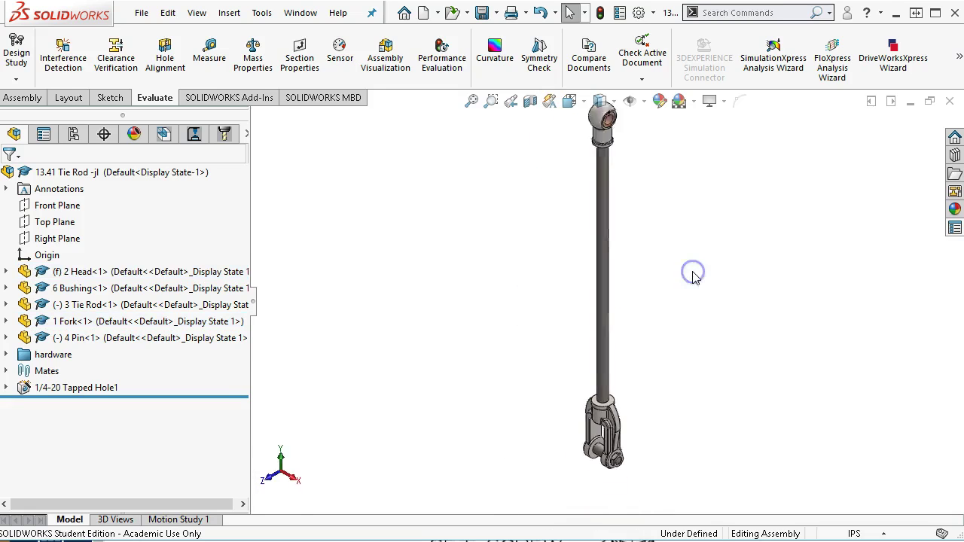
{"action": "key", "text": "ctrl+s"}
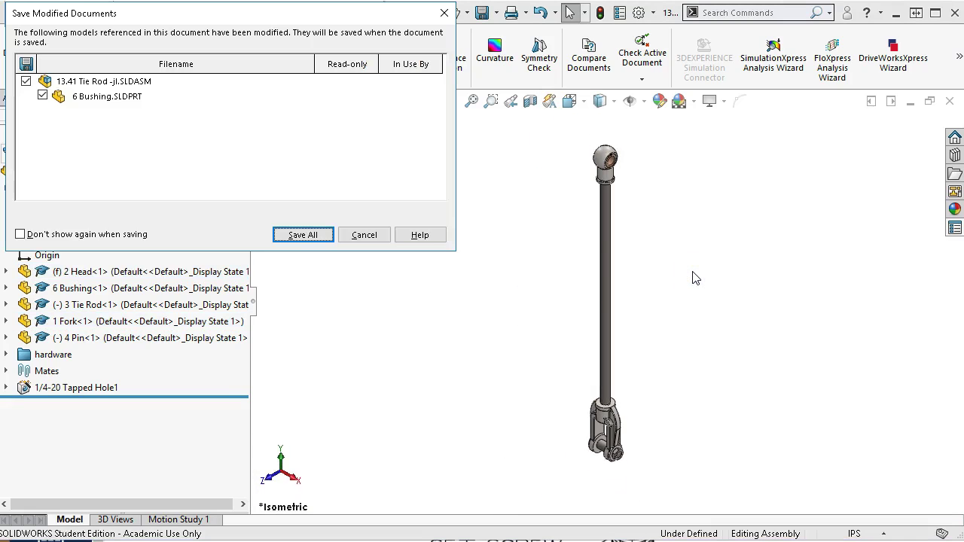
{"action": "left_click", "coordinate": [290, 232]}
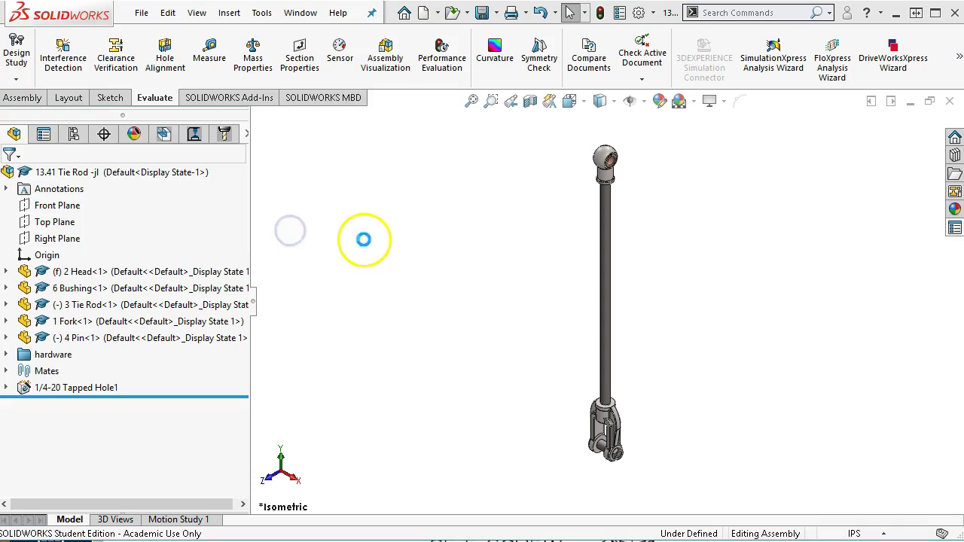